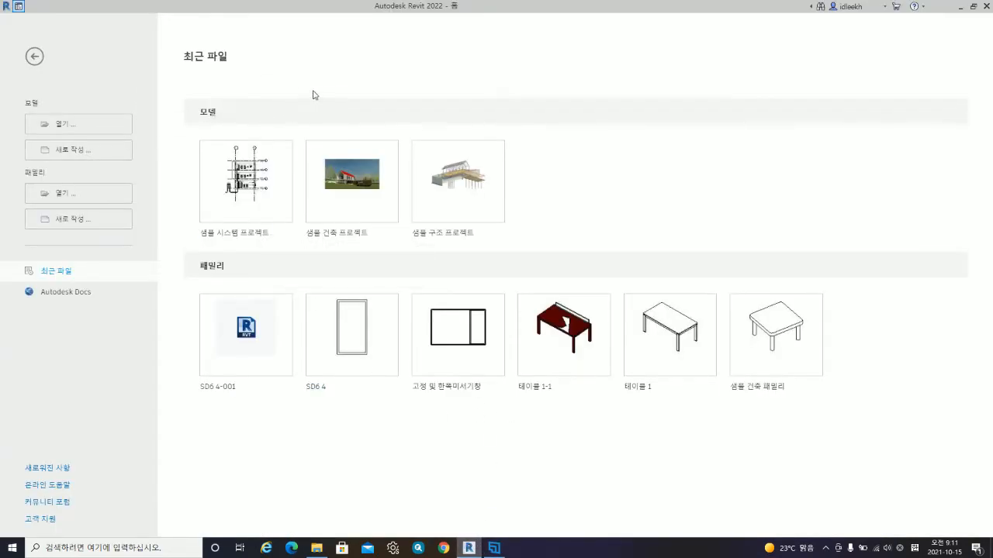
- Create a new project template based on the architectural template (건축 템플릿)
click(88, 153)
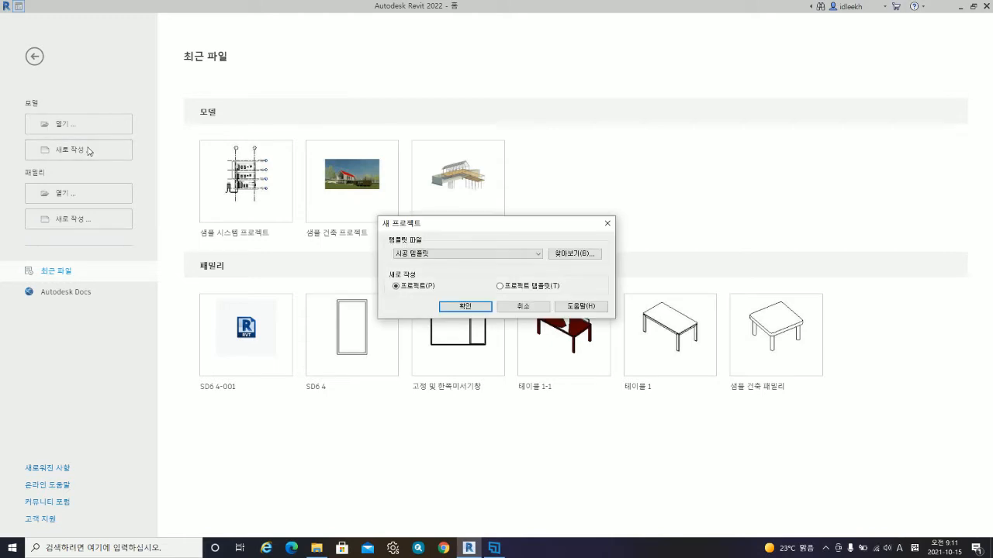
click(463, 256)
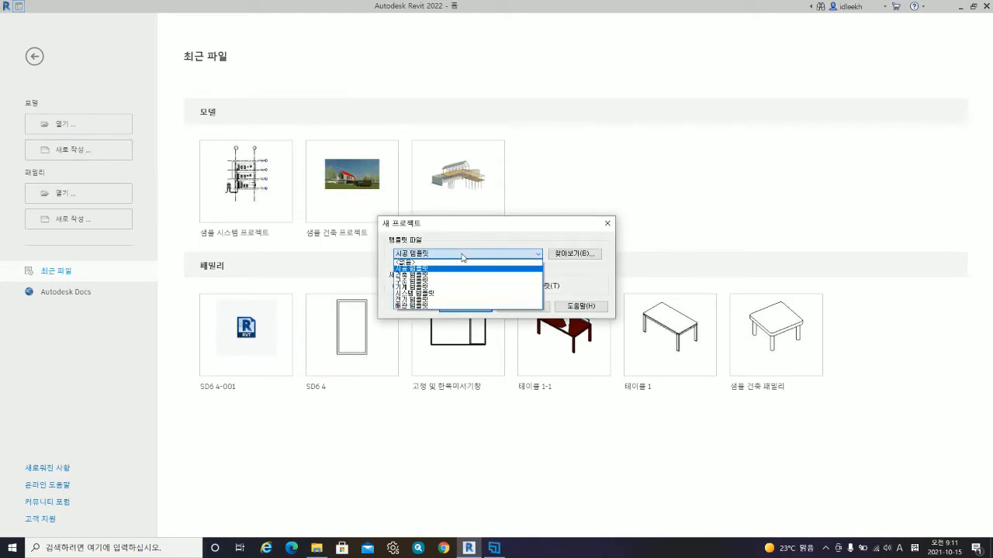
click(431, 276)
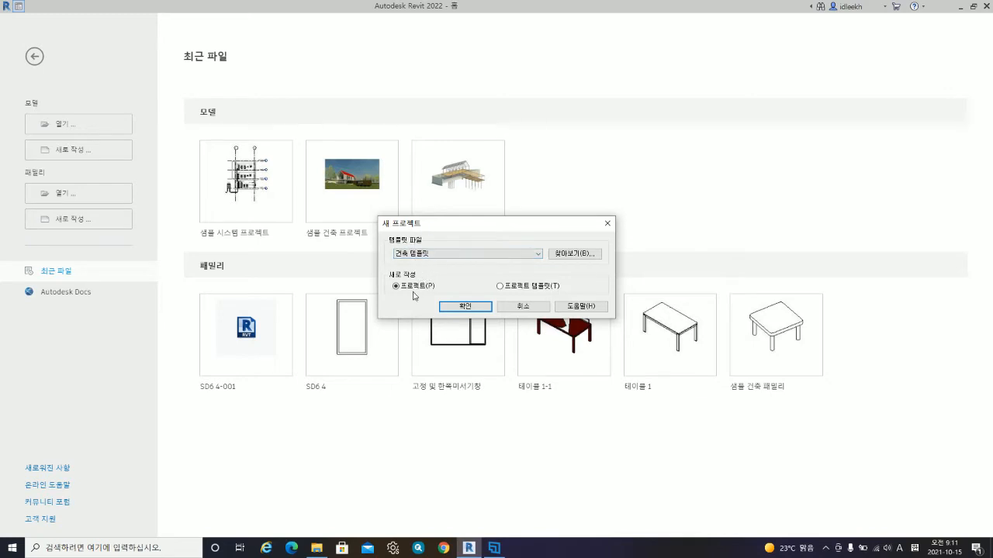
click(501, 287)
click(466, 307)
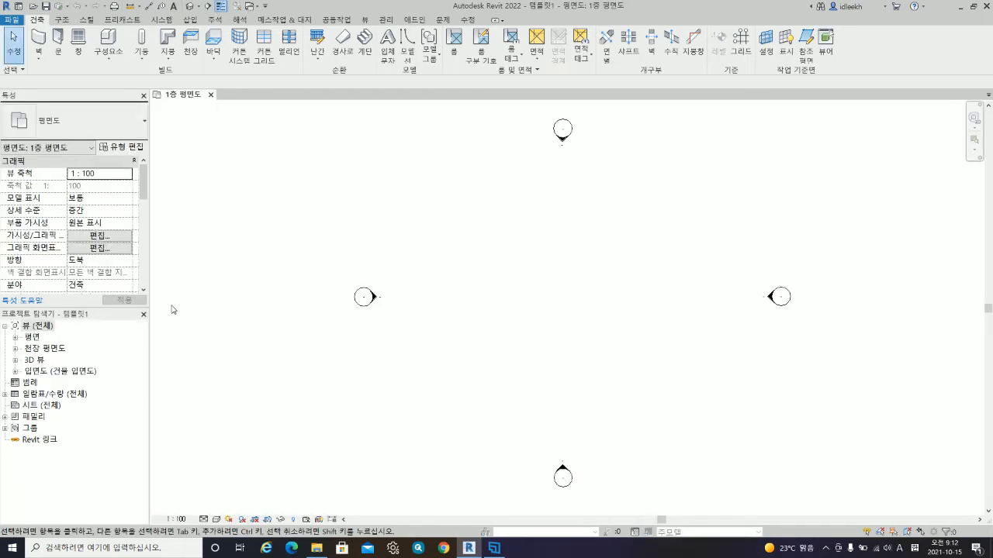
- Expand the plan, ceiling plan, 3D and elevation view groups and open the south elevation (남측면도)
click(16, 339)
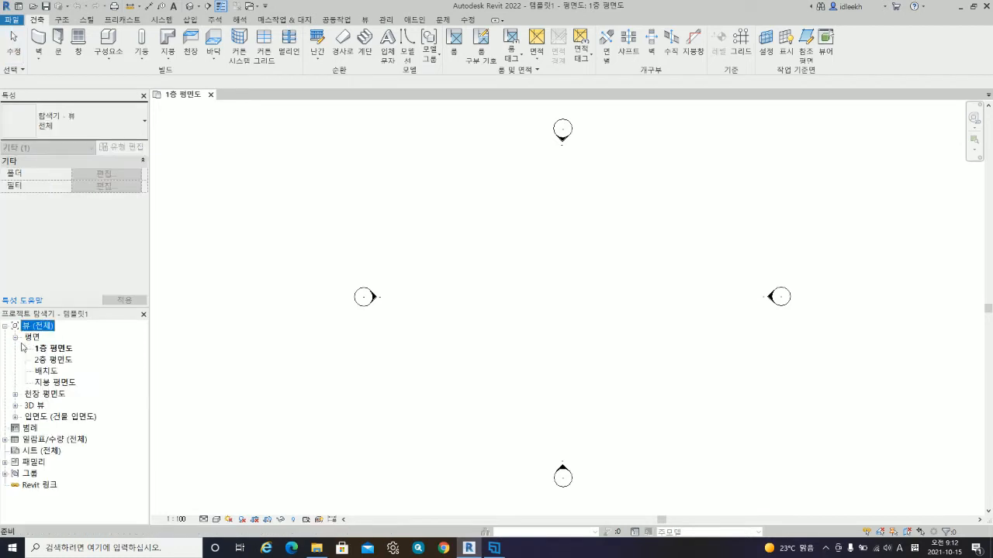
click(16, 406)
click(16, 428)
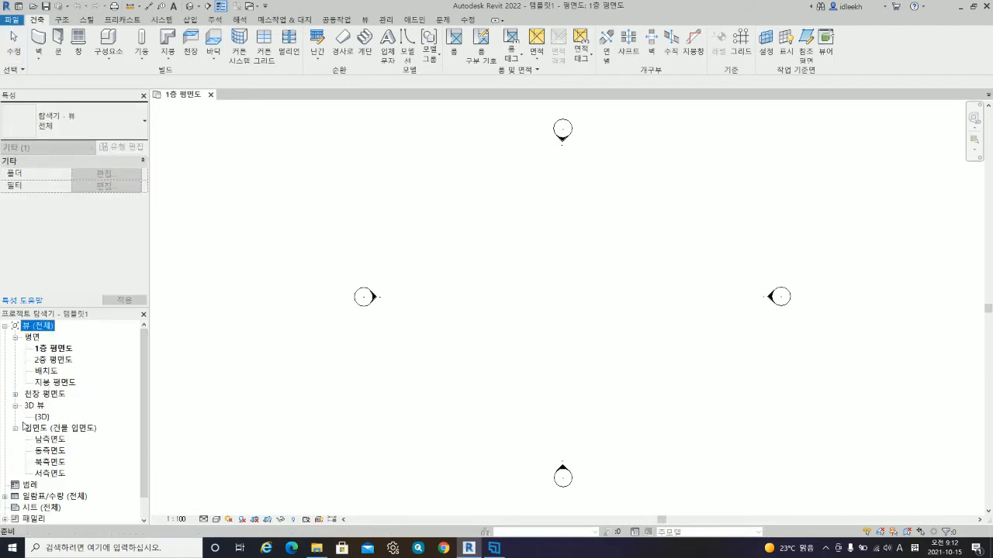
click(16, 394)
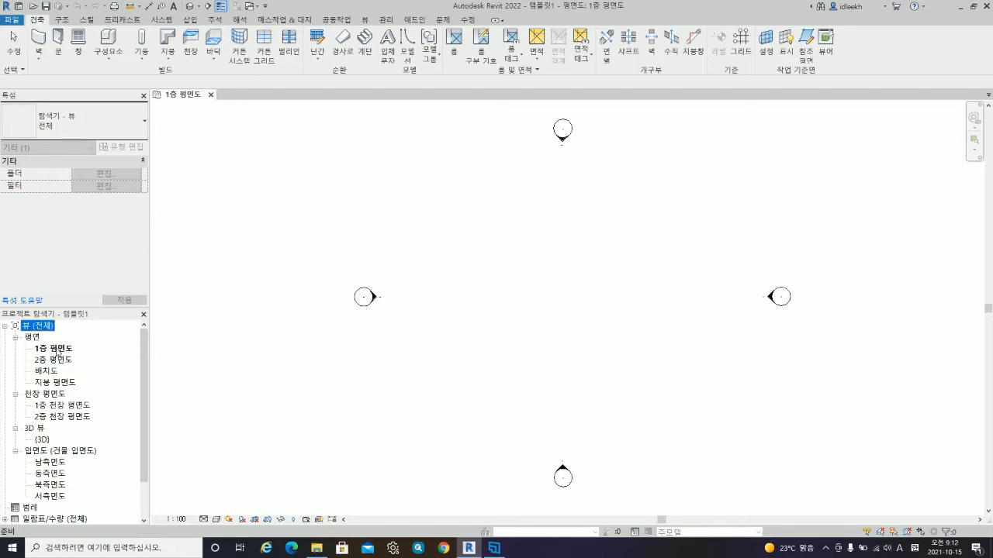
double_click(56, 463)
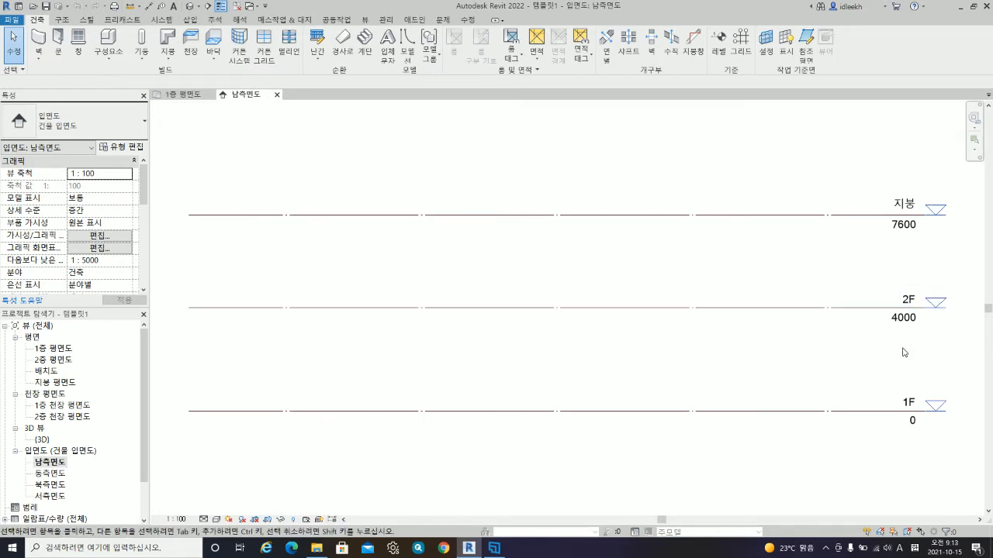
scroll(665, 353, down, 1)
scroll(666, 352, down, 1)
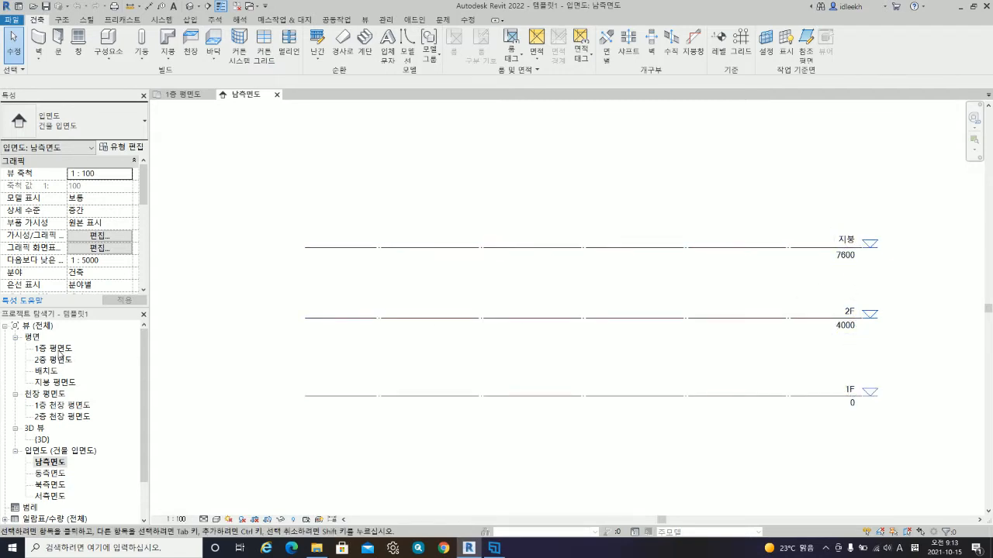
click(850, 393)
click(849, 389)
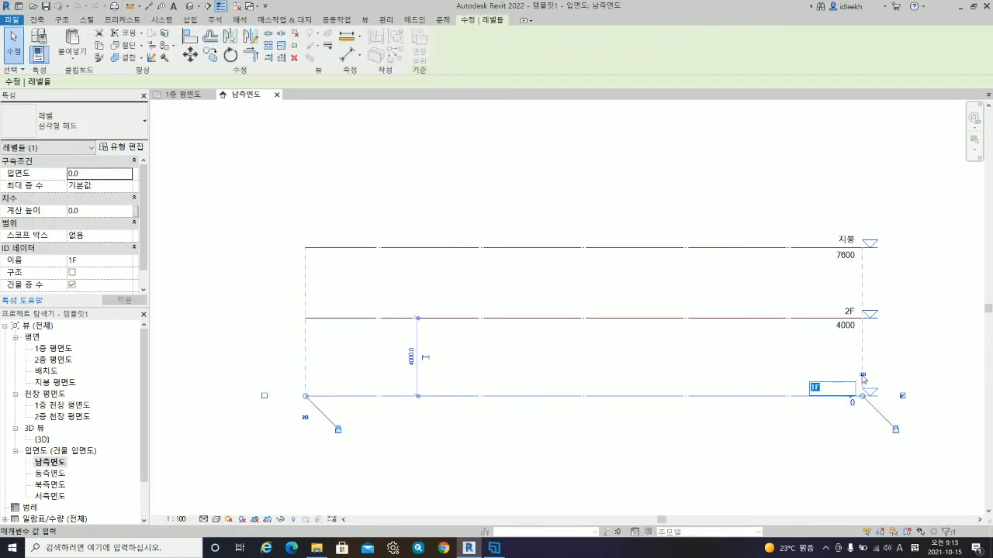
click(737, 344)
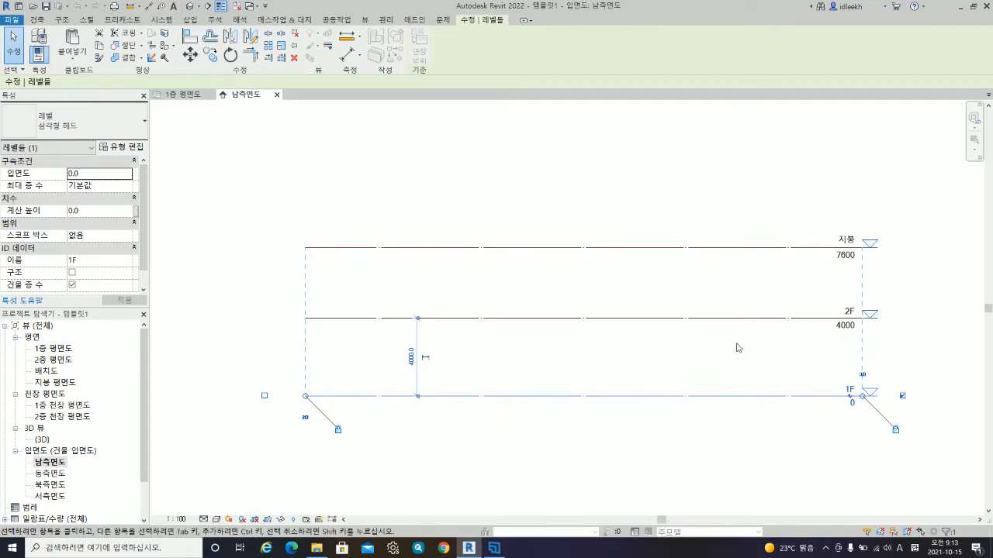
click(640, 425)
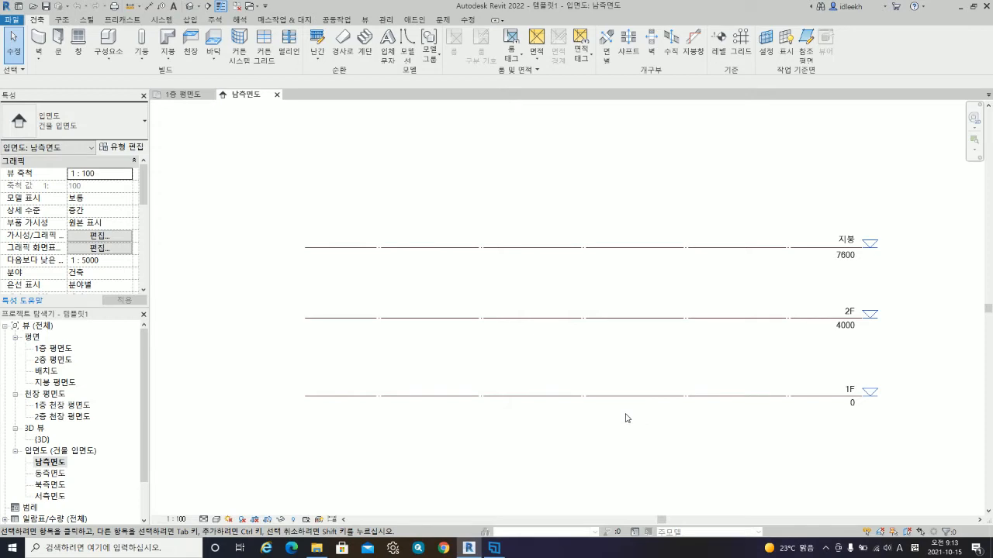
- Delete all three existing levels (1F, 2F and 지붕) together with their associated views
drag(627, 417, 555, 235)
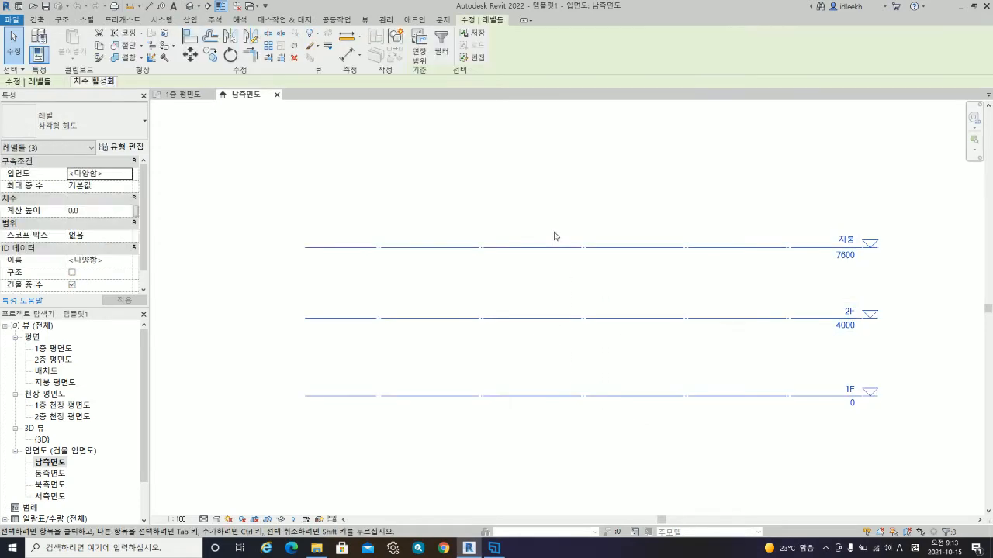
key(Delete)
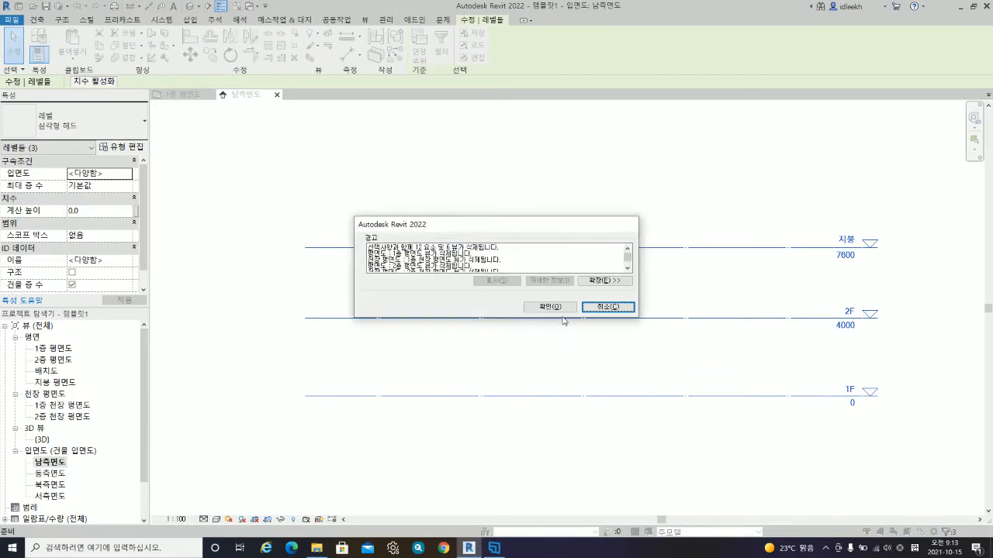
click(551, 307)
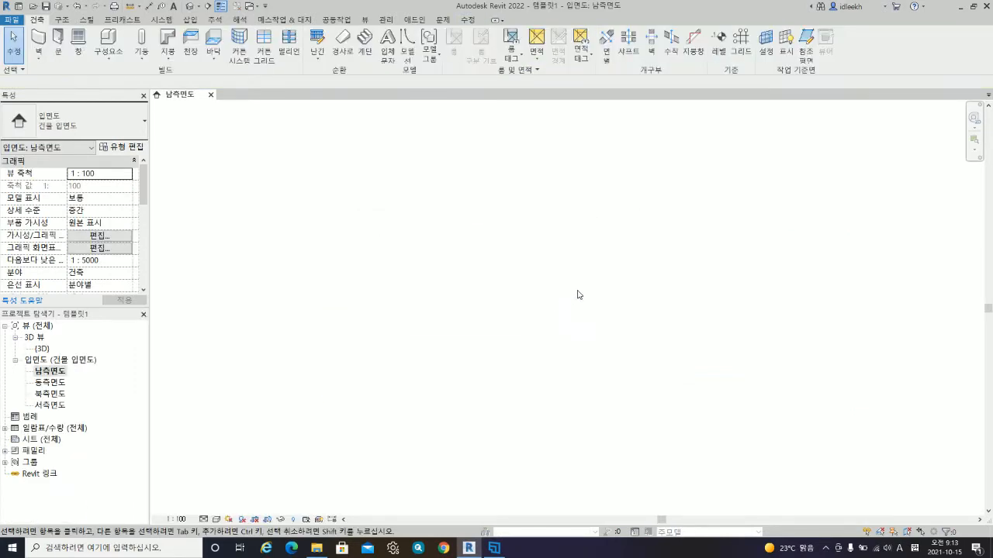
- Draw a new horizontal level line across the empty south elevation at an elevation of about -605
click(719, 43)
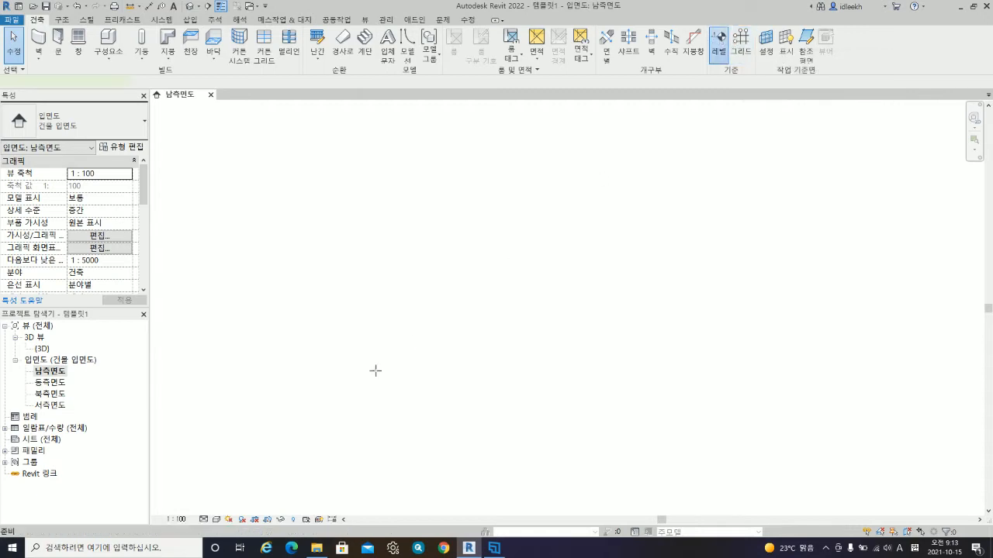
click(271, 407)
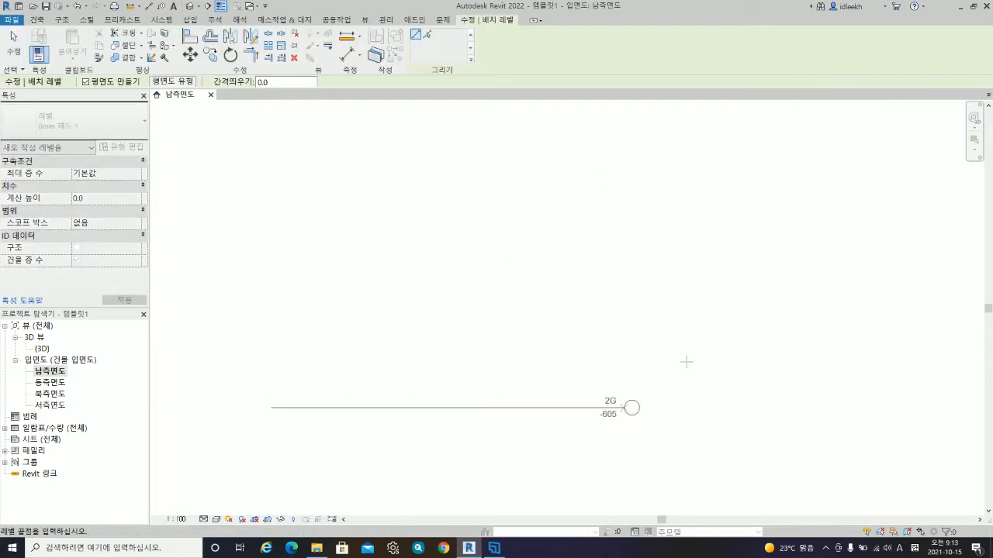
click(882, 377)
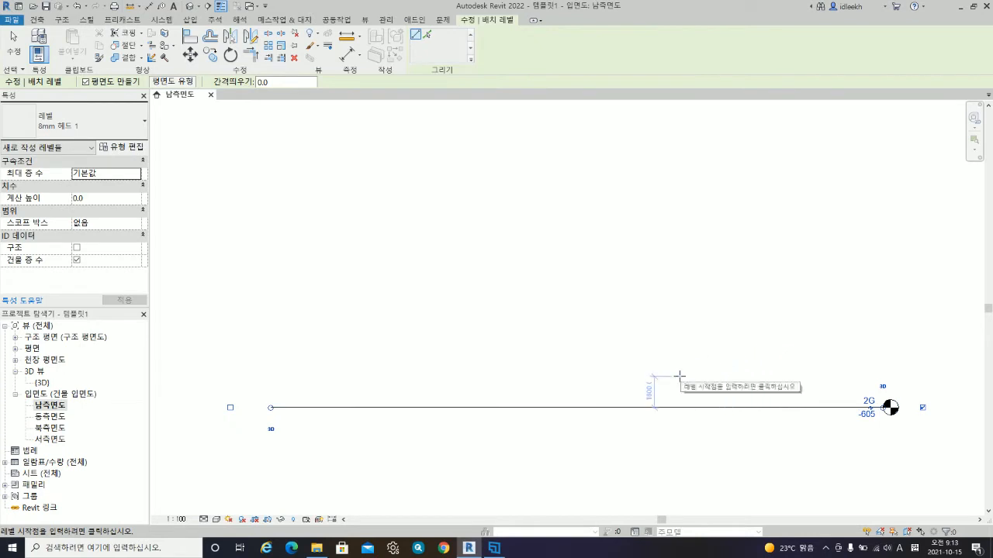
key(Escape)
key(Escape)
- Rename the new level as 1F and rename its corresponding views to match
click(864, 407)
click(862, 398)
drag(851, 396, 807, 411)
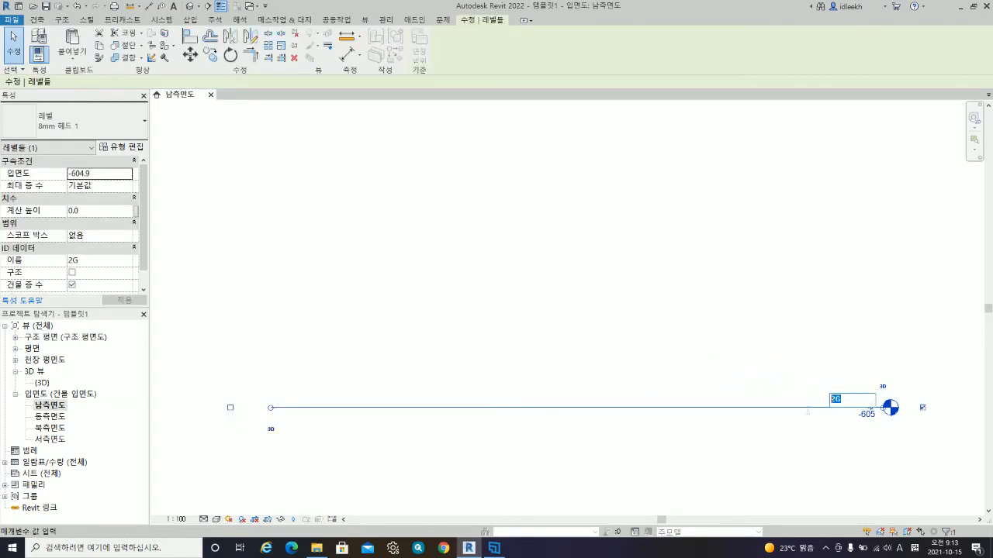
text(1F)
key(Return)
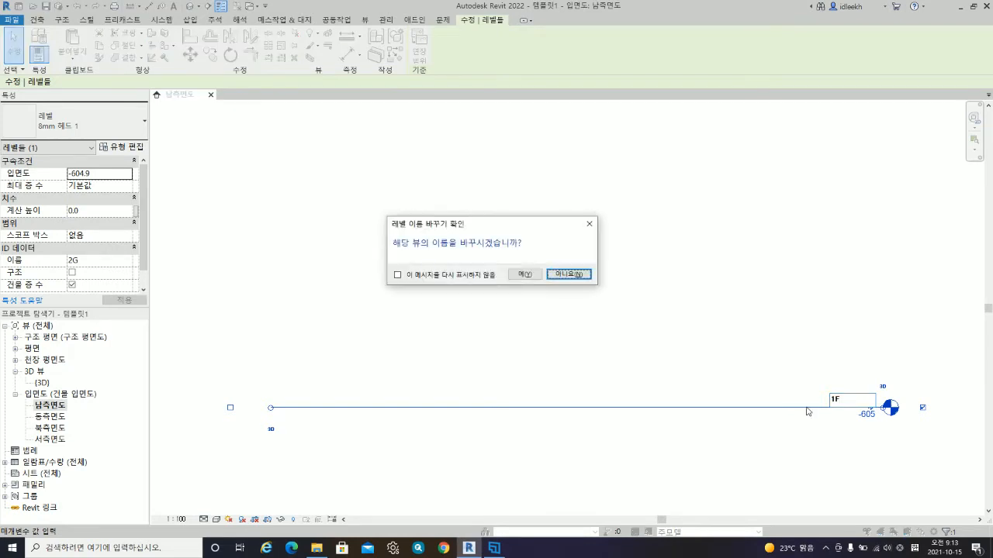
click(524, 276)
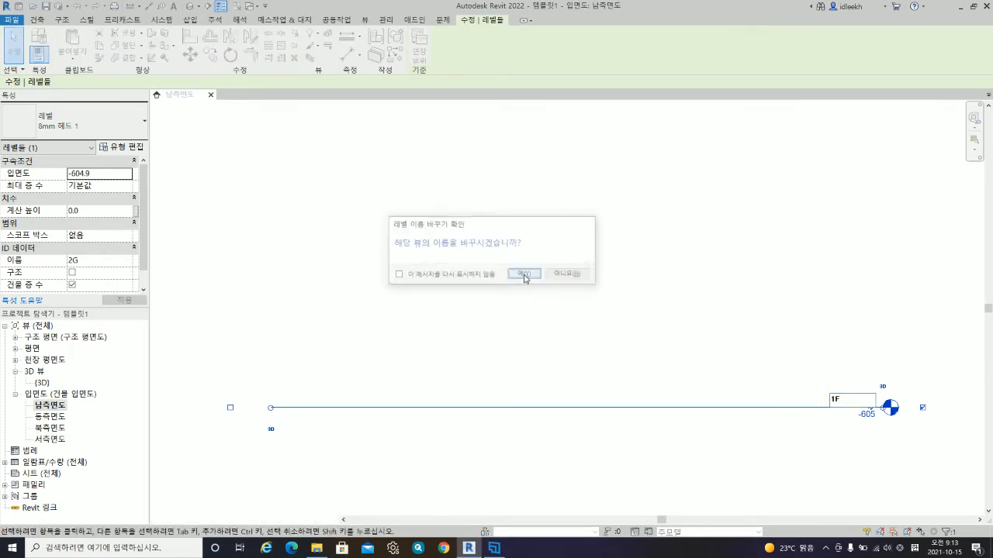
- Copy the 1F level upward with multiple copies, placing three new levels at 4000 spacing
click(210, 54)
click(489, 408)
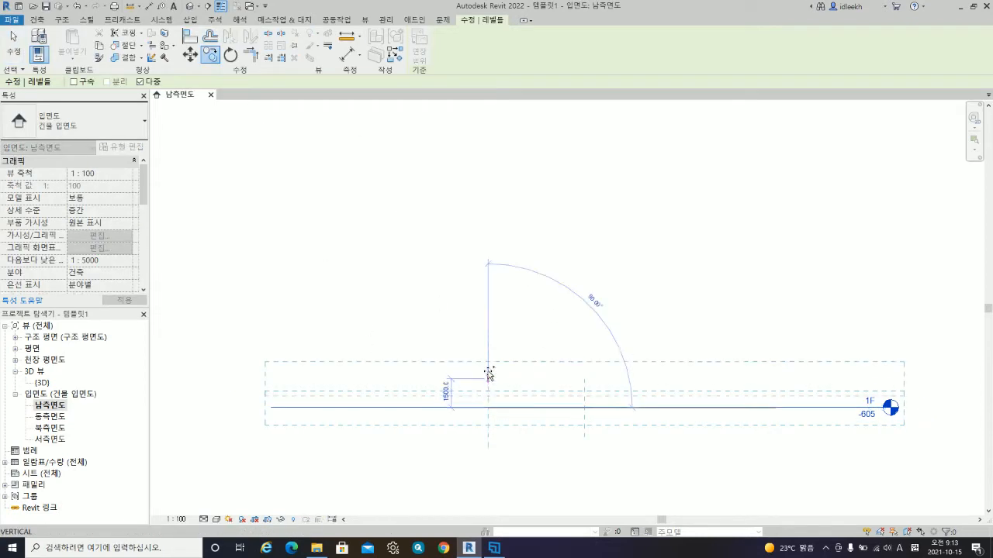
text(4)
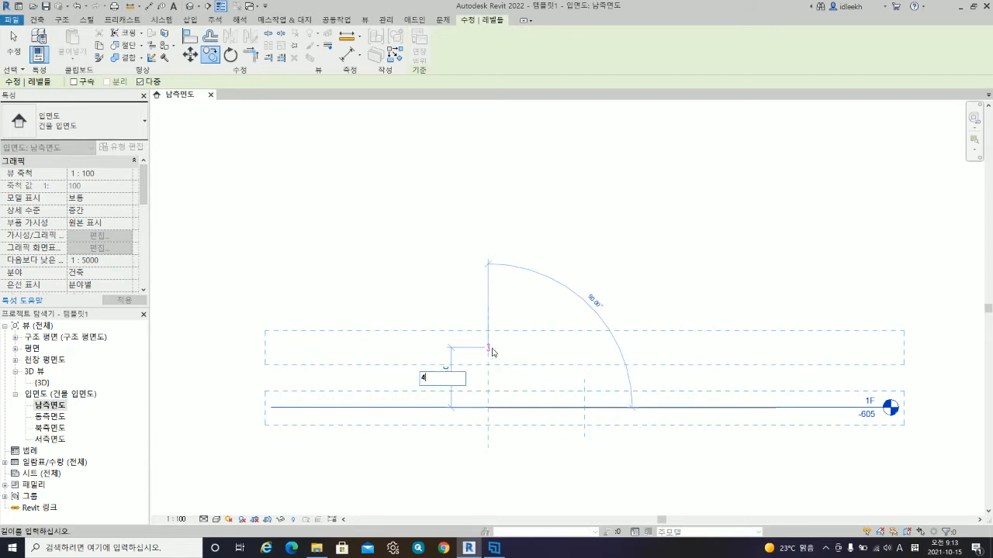
text(000)
key(Return)
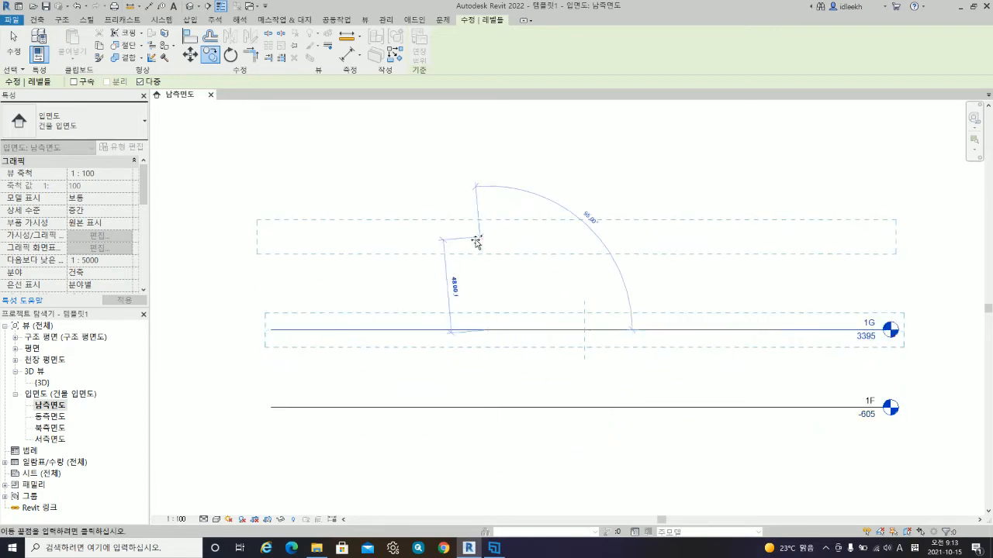
text(4000)
key(Return)
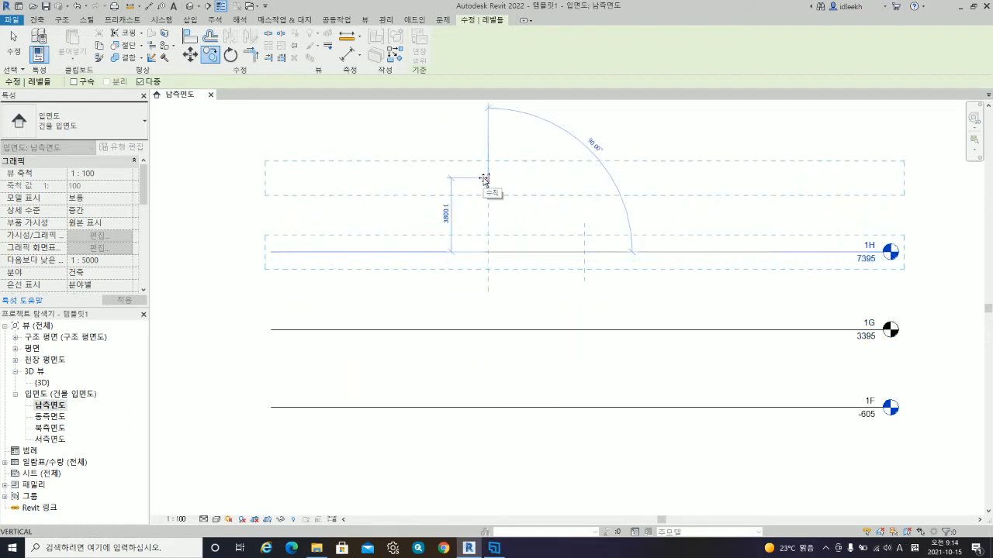
text(4000)
key(Return)
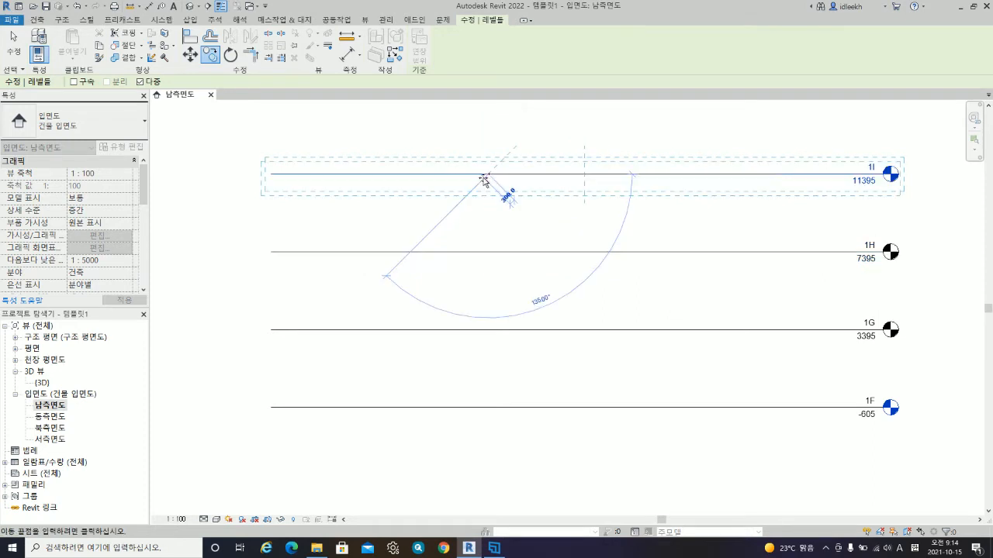
- Add two more level copies above the topmost level, each 4000 higher, and finish copying
scroll(486, 239, down, 1)
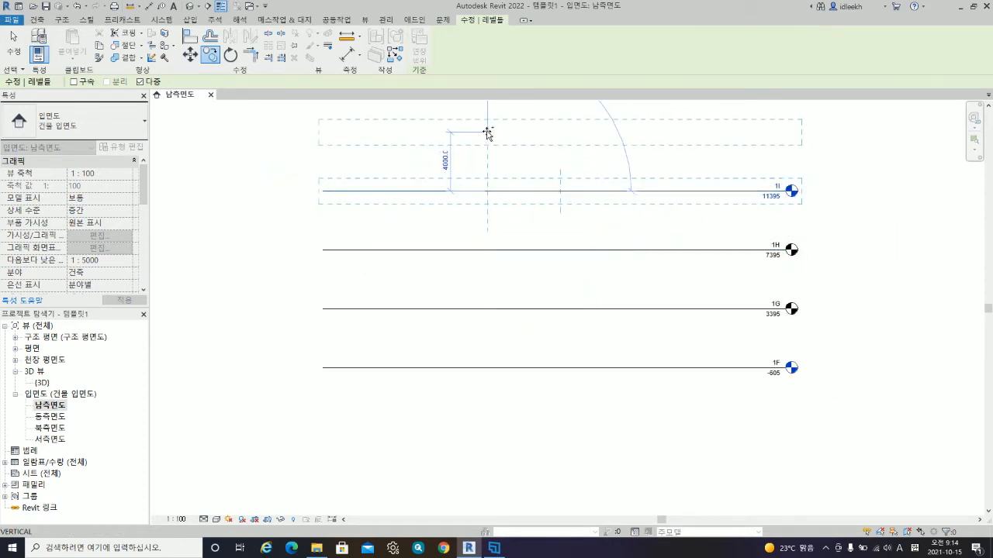
text(4000)
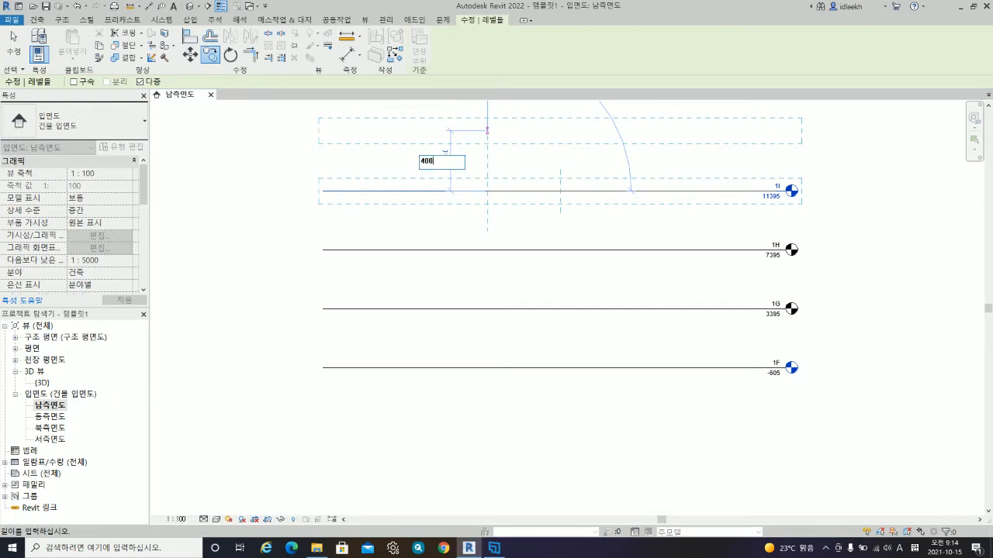
key(Return)
middle_drag(502, 196, 496, 254)
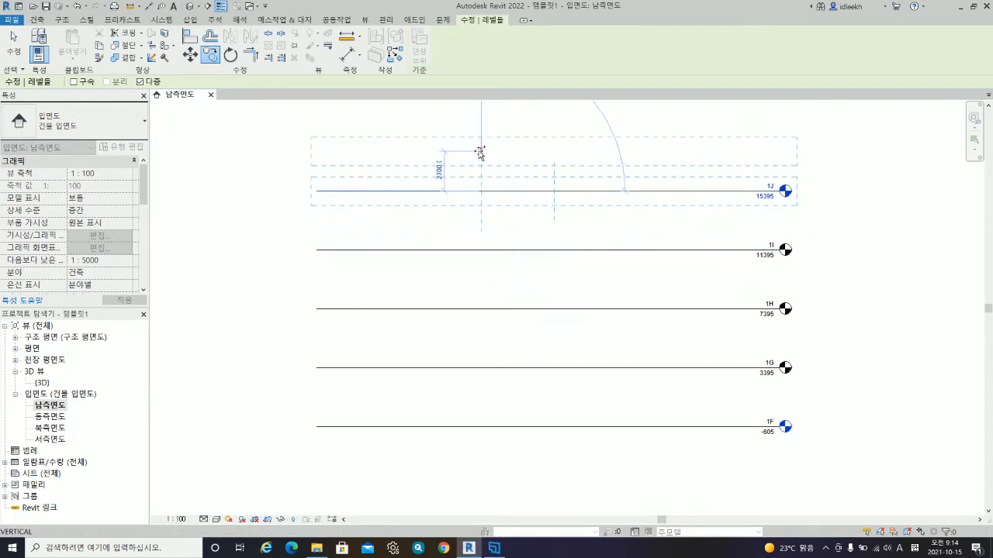
text(4)
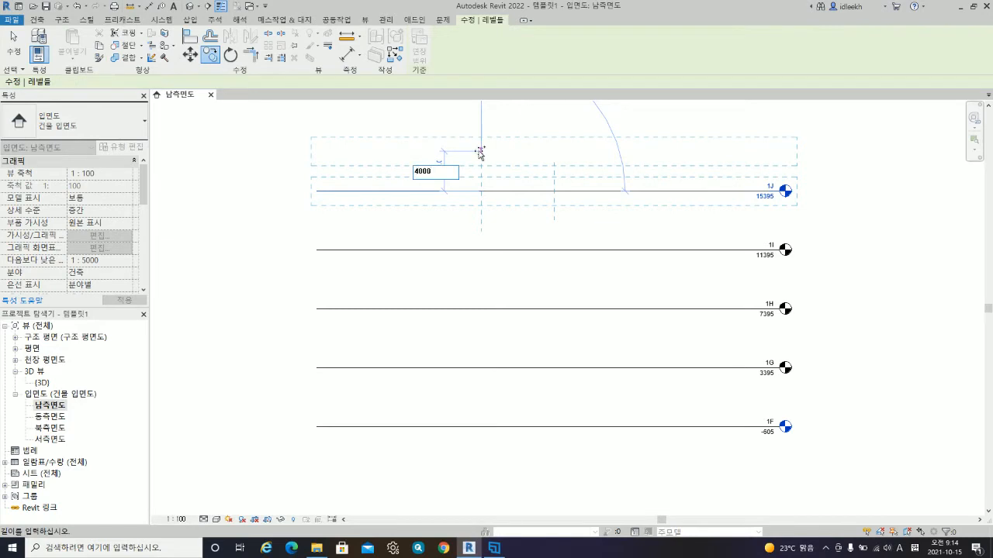
text(000)
key(Return)
key(Escape)
key(Escape)
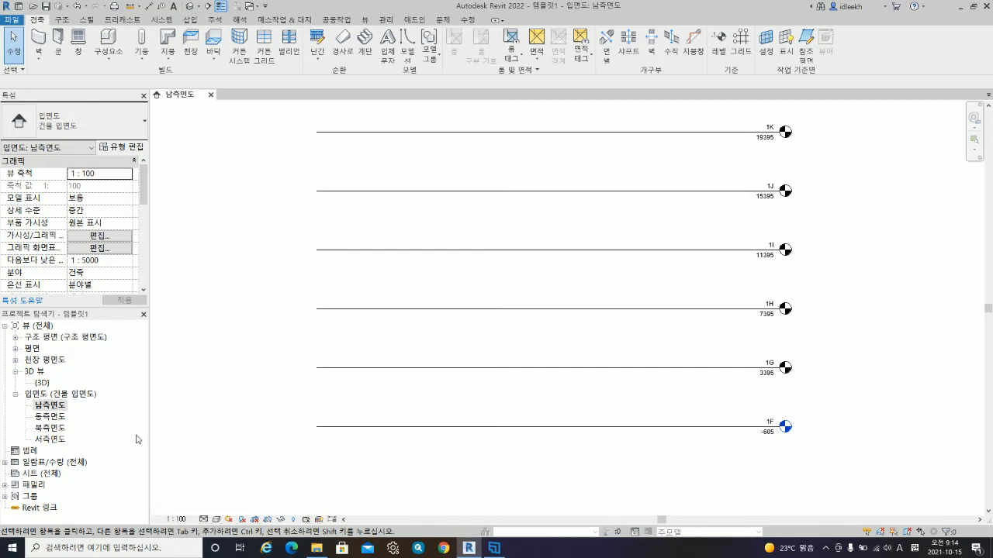
- Expand the floor plan and structural plan groups in the project browser and delete the 1F structural plan view
click(16, 349)
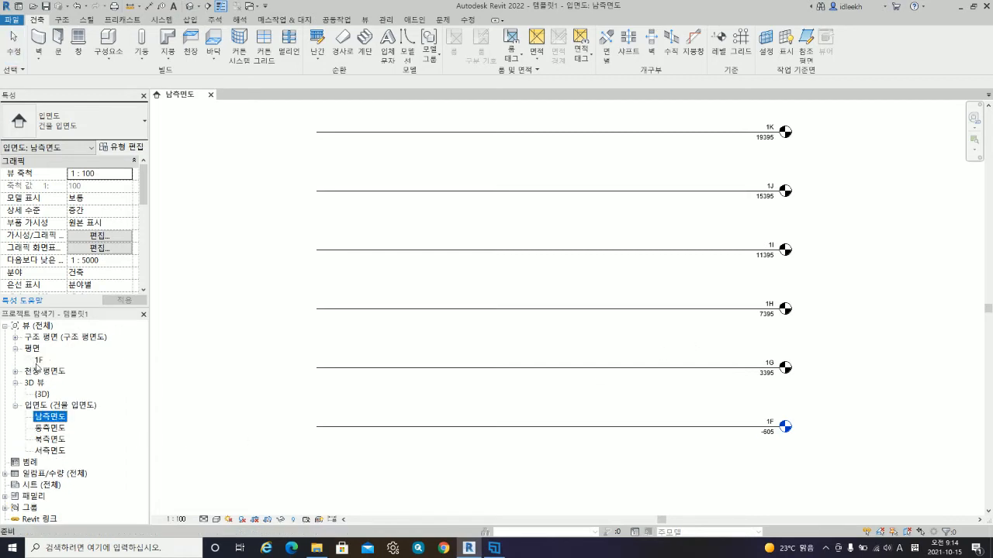
click(16, 338)
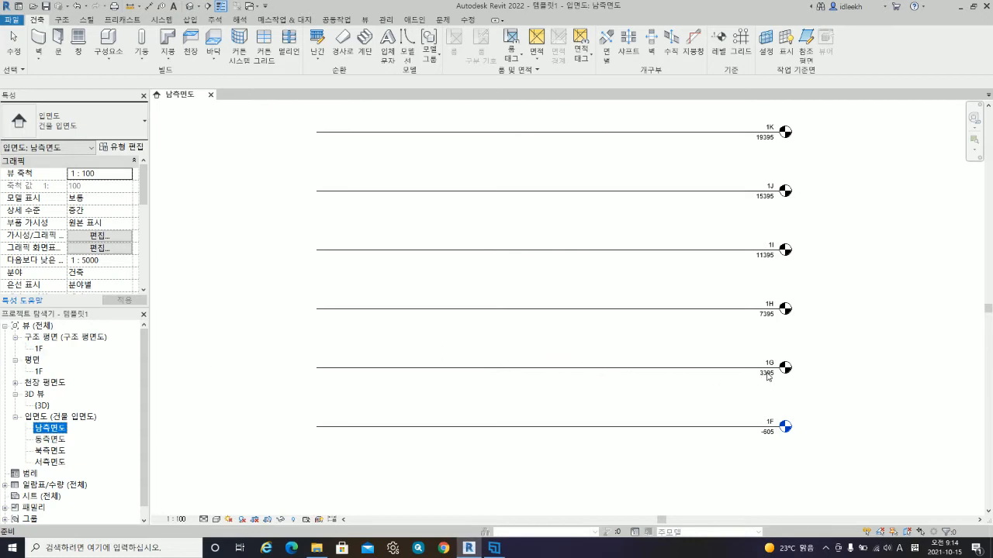
click(39, 350)
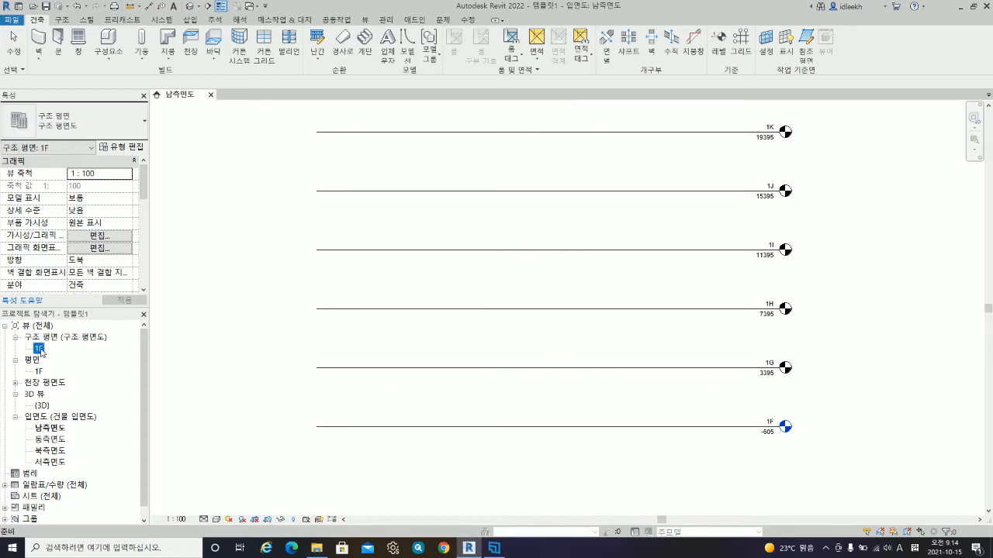
right_click(41, 351)
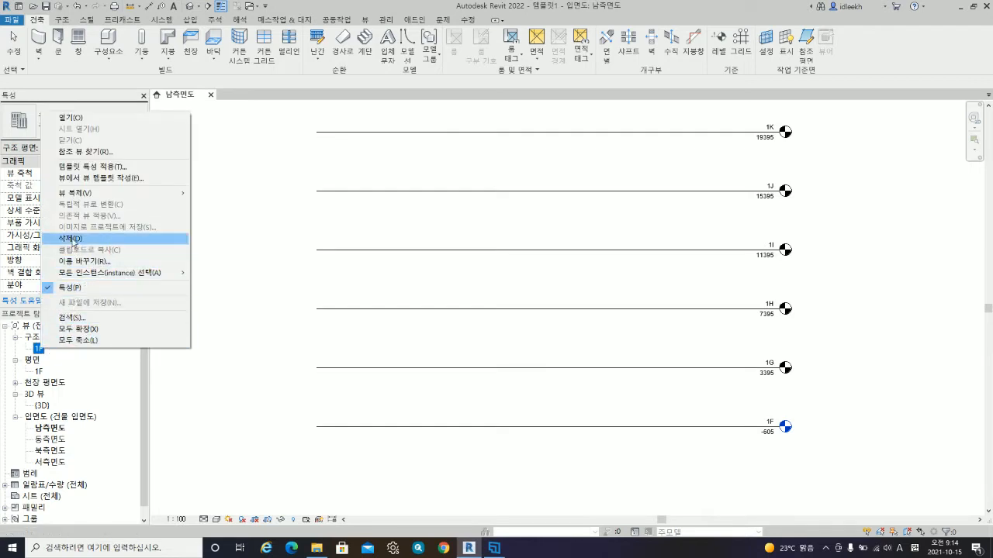
click(71, 238)
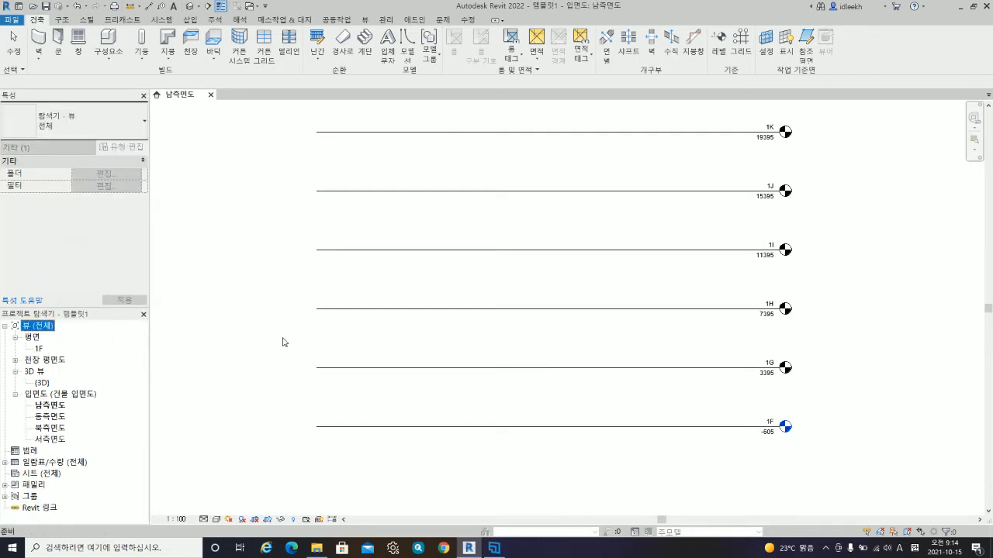
click(713, 408)
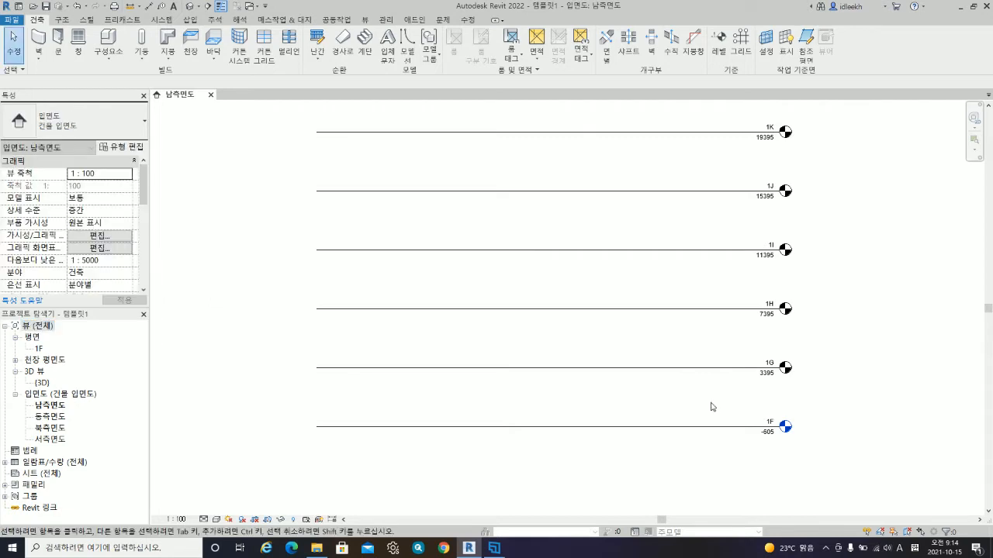
- Try to set the 1F level's elevation to 0 directly on its level head
click(771, 439)
drag(772, 436, 772, 441)
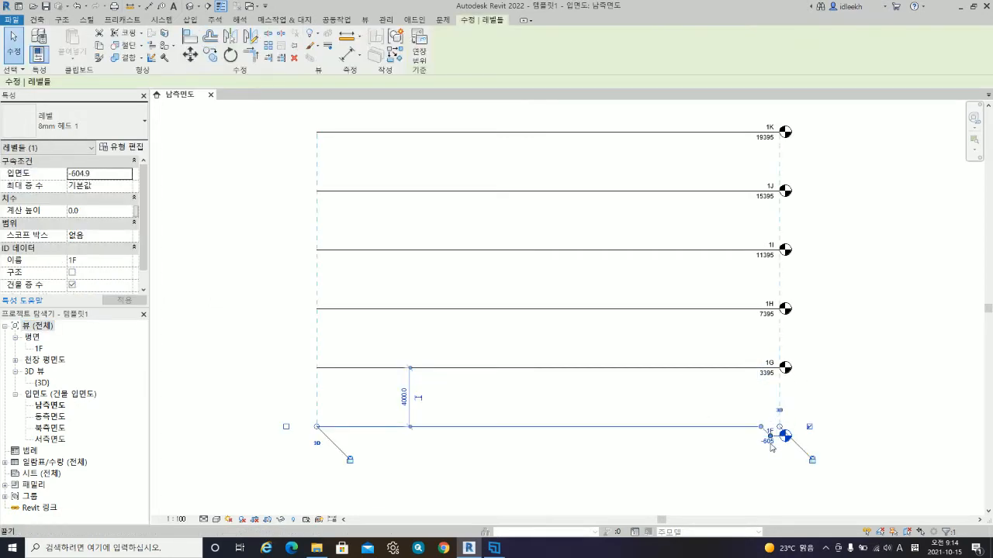
key(ctrl+z)
click(770, 437)
drag(770, 437, 769, 434)
click(774, 448)
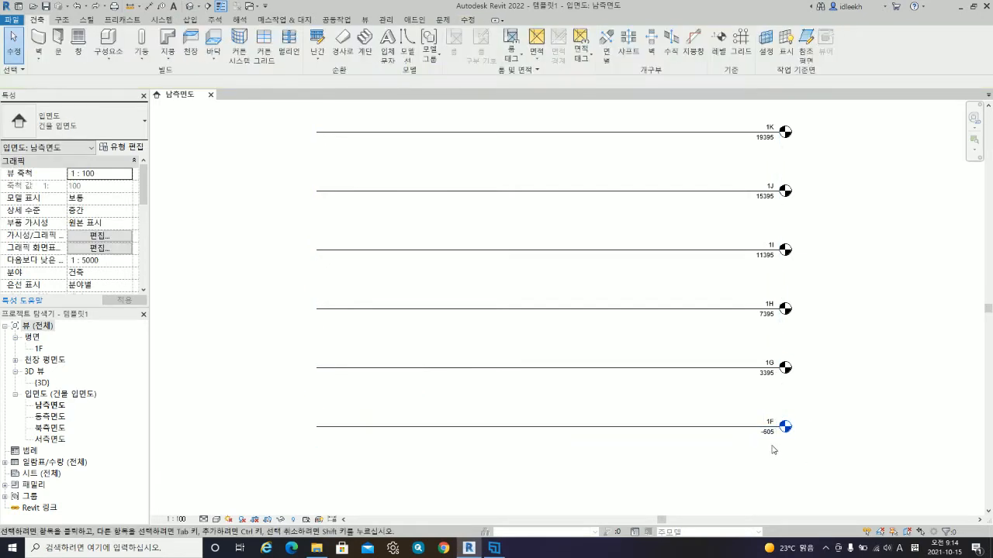
scroll(772, 423, up, 3)
click(764, 425)
click(765, 421)
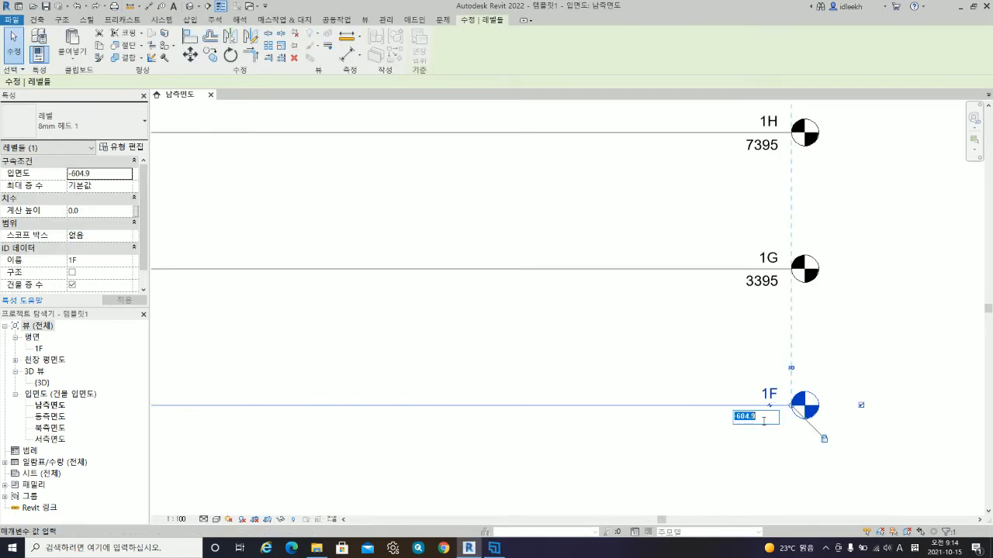
text(0)
key(Escape)
key(Escape)
- Move all six levels together vertically upward by 605
scroll(698, 423, down, 4)
drag(687, 431, 557, 172)
click(190, 55)
click(325, 328)
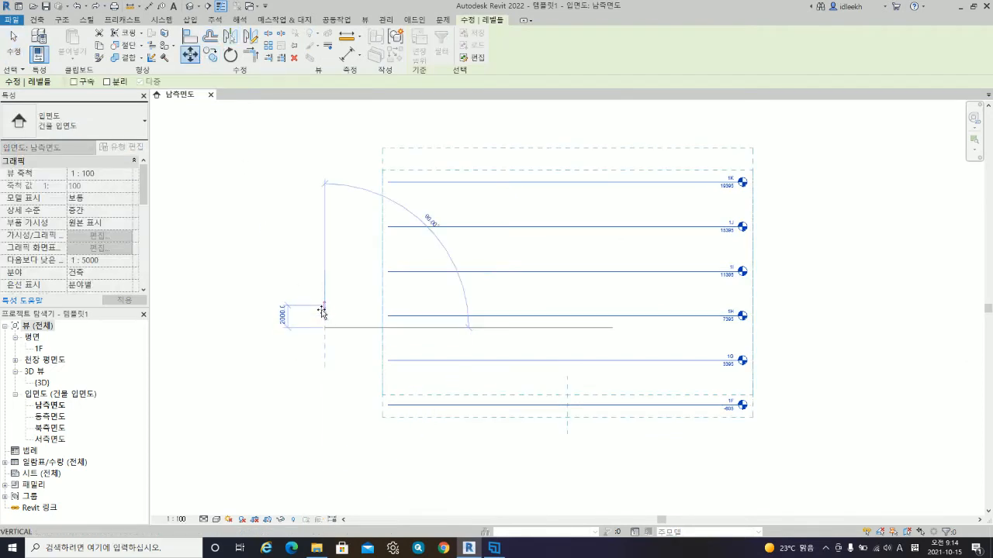
text(605)
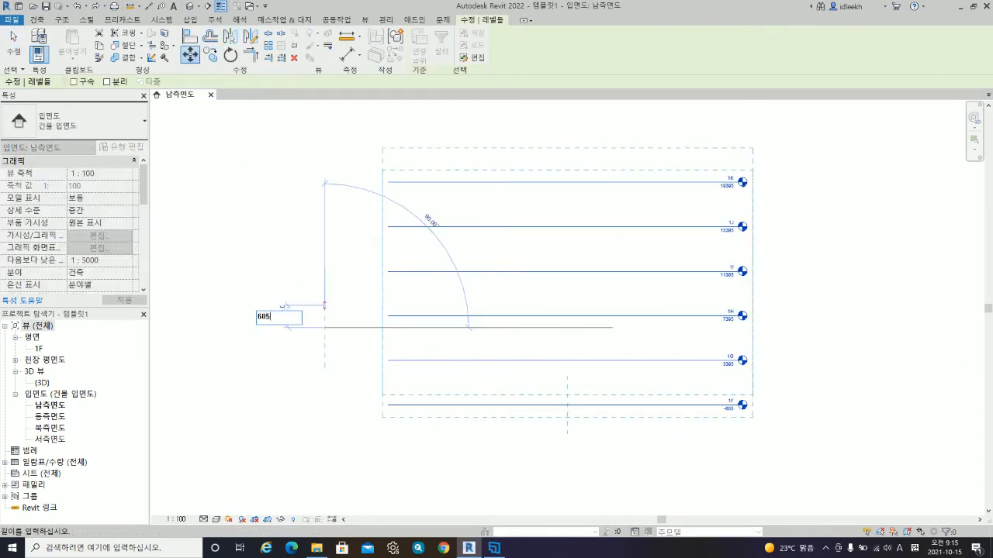
key(Return)
key(Escape)
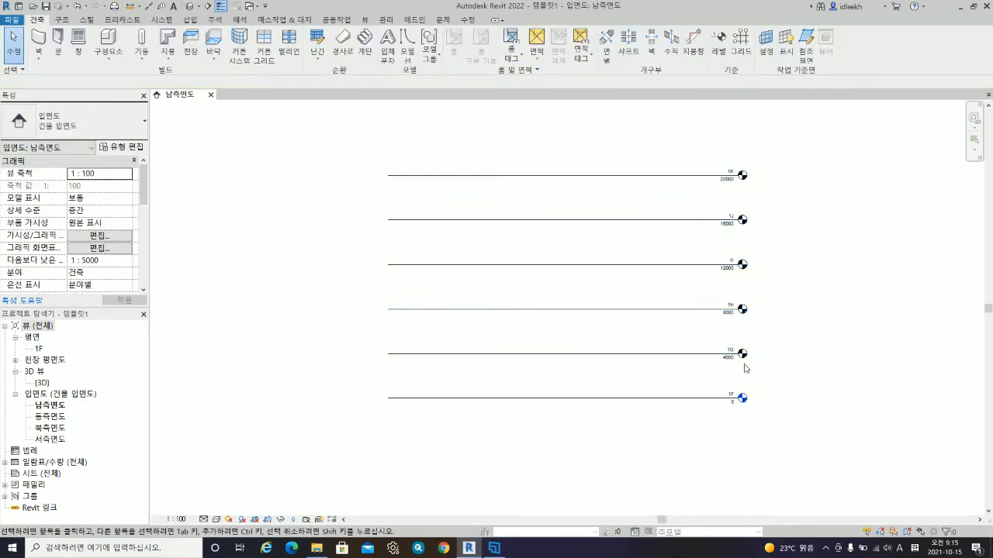
- Rename the level at elevation 4000 as 2F
scroll(732, 351, up, 3)
click(733, 346)
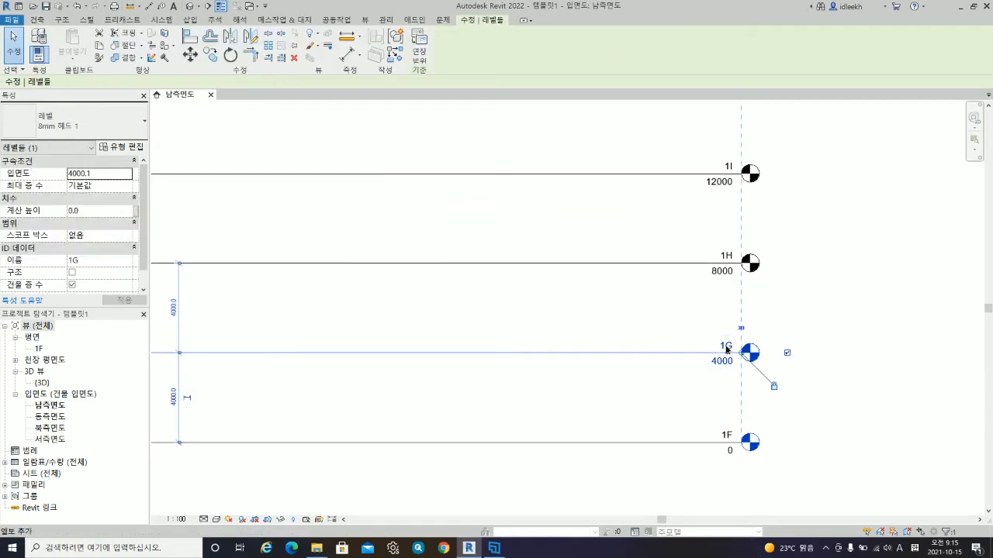
click(727, 350)
key(ctrl+z)
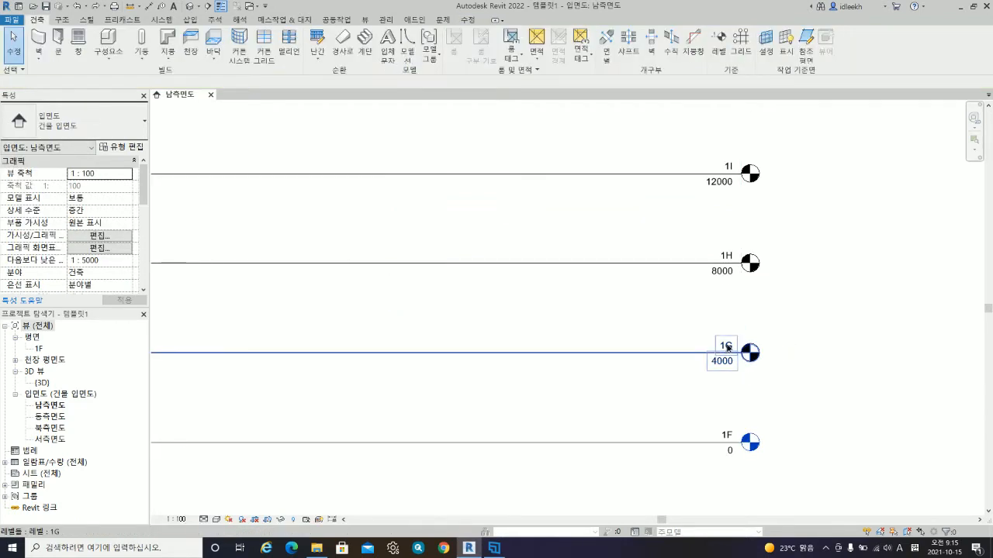
click(728, 342)
click(728, 343)
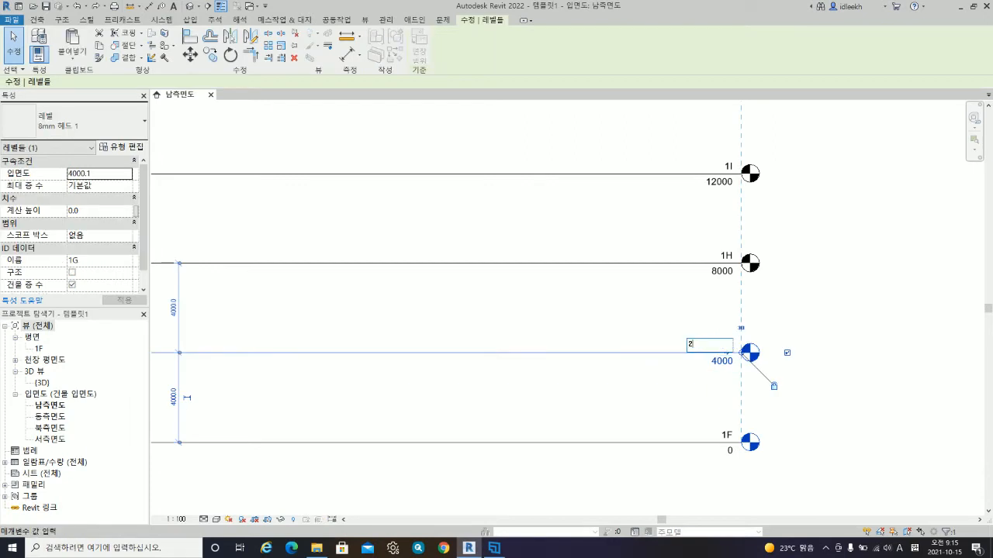
text(2F)
key(Return)
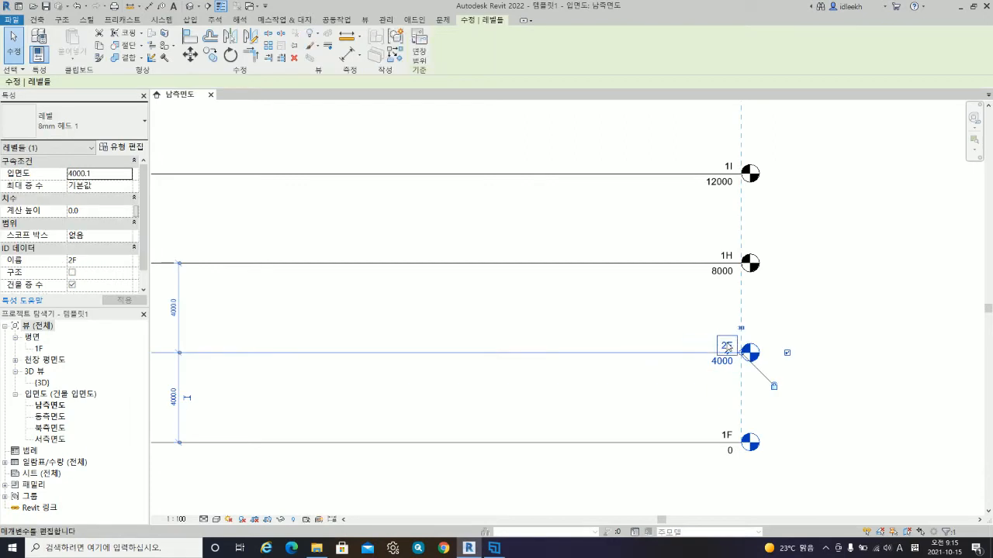
- Rename the level at elevation 8000 as 3F and the one at 12000 as 4F
click(726, 260)
click(727, 255)
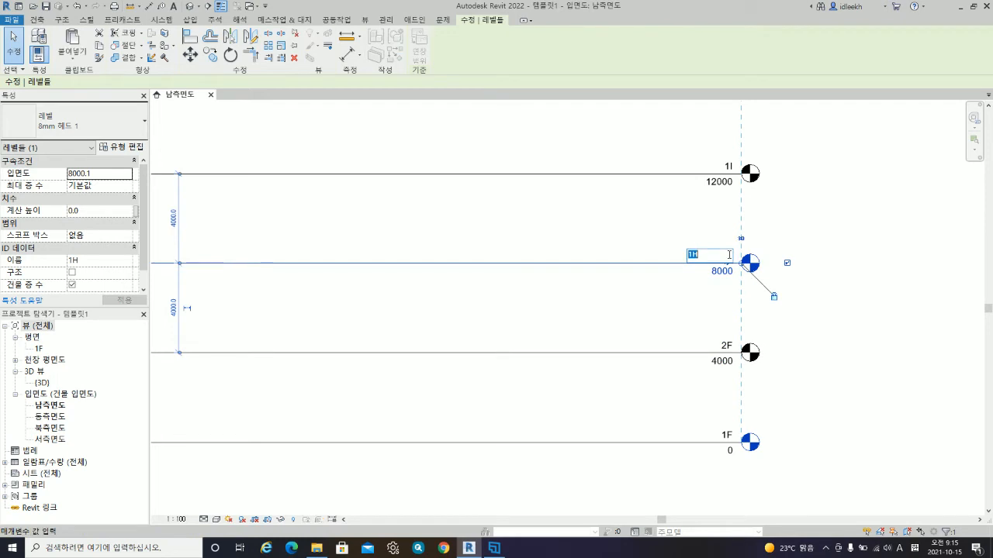
text(3F)
key(Return)
click(727, 167)
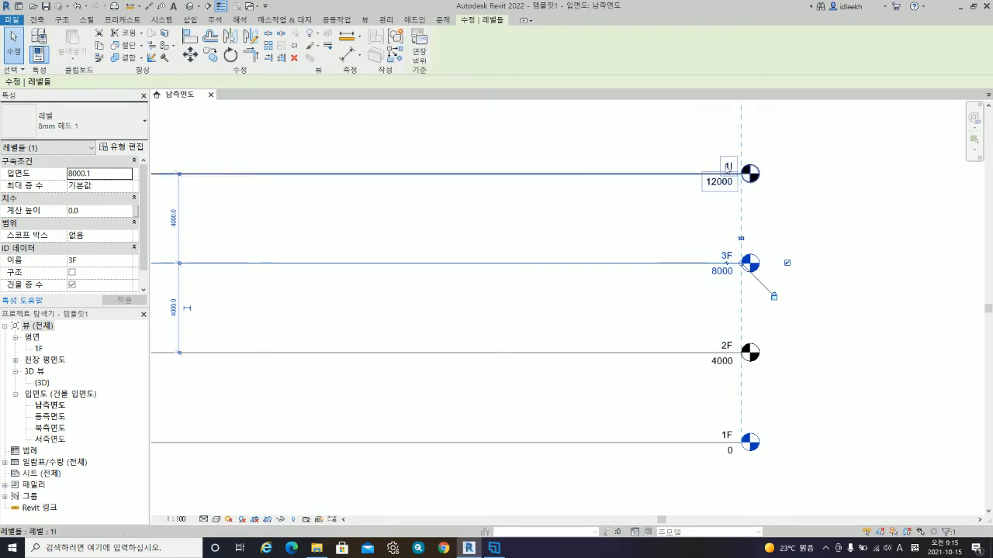
click(728, 165)
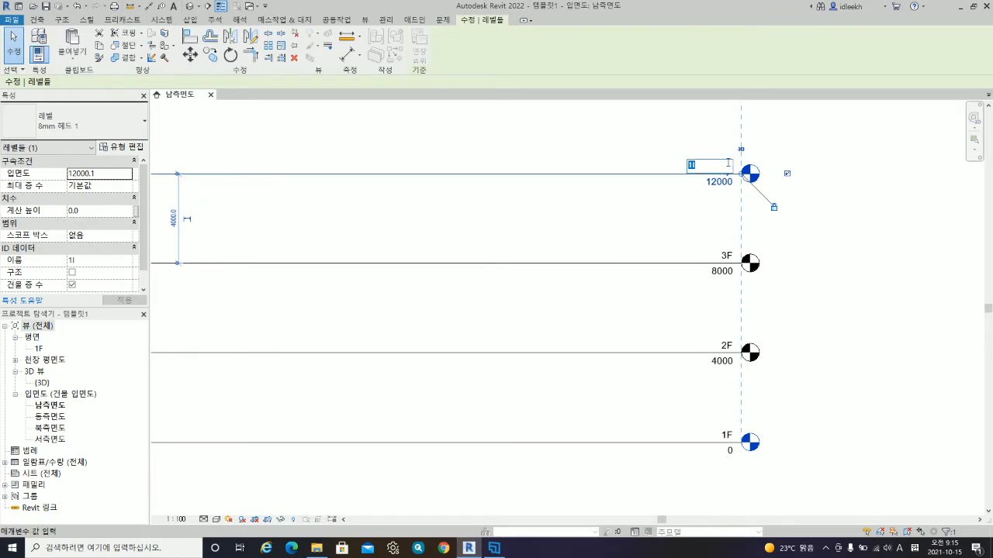
text(4F)
key(Return)
- Rename the level at elevation 16000 as 5F and the topmost level as Roof
scroll(698, 262, down, 1)
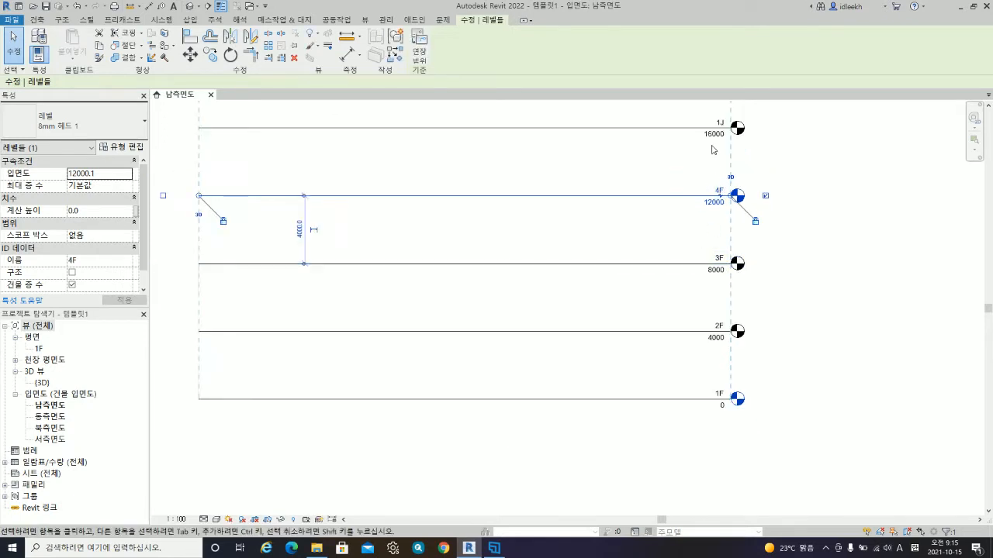
middle_drag(702, 201, 693, 272)
click(709, 194)
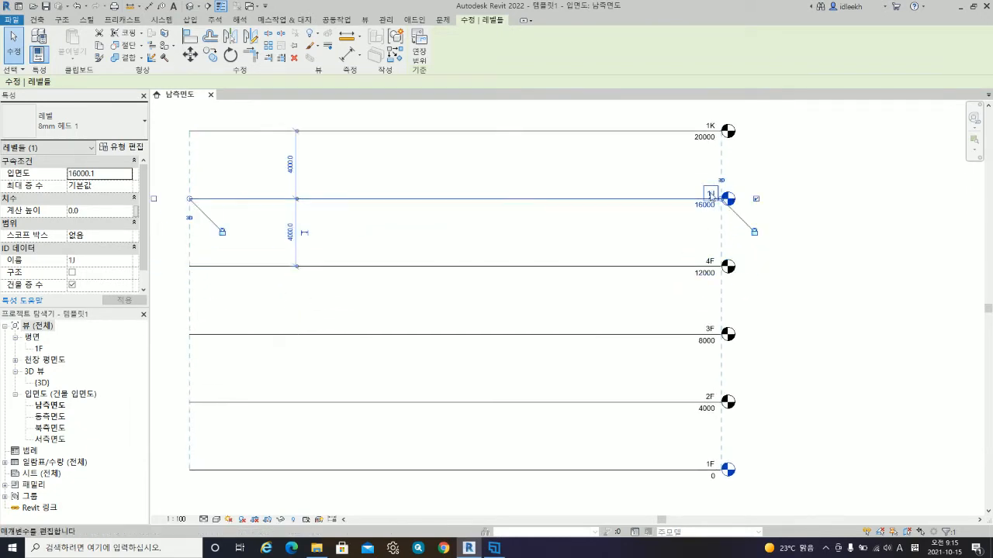
click(710, 192)
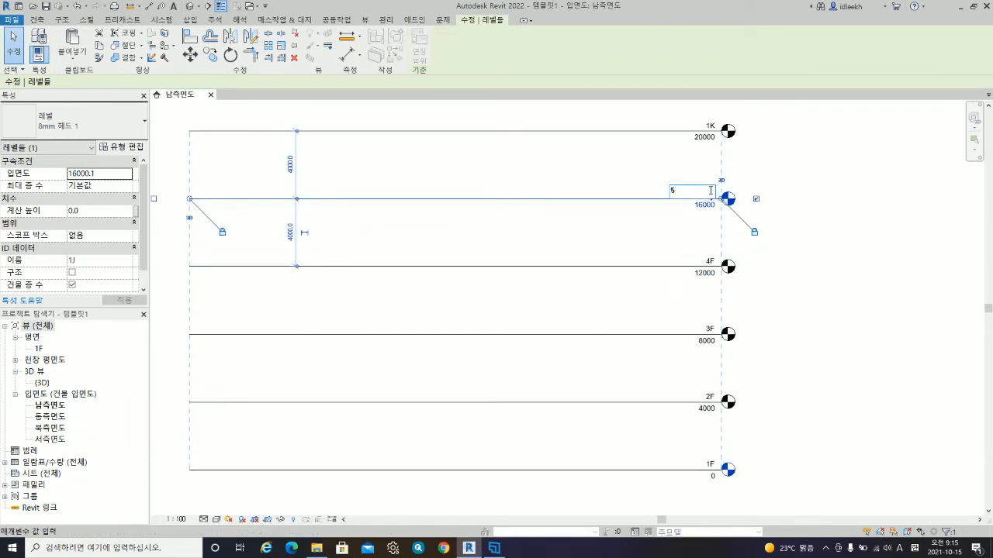
key(Return)
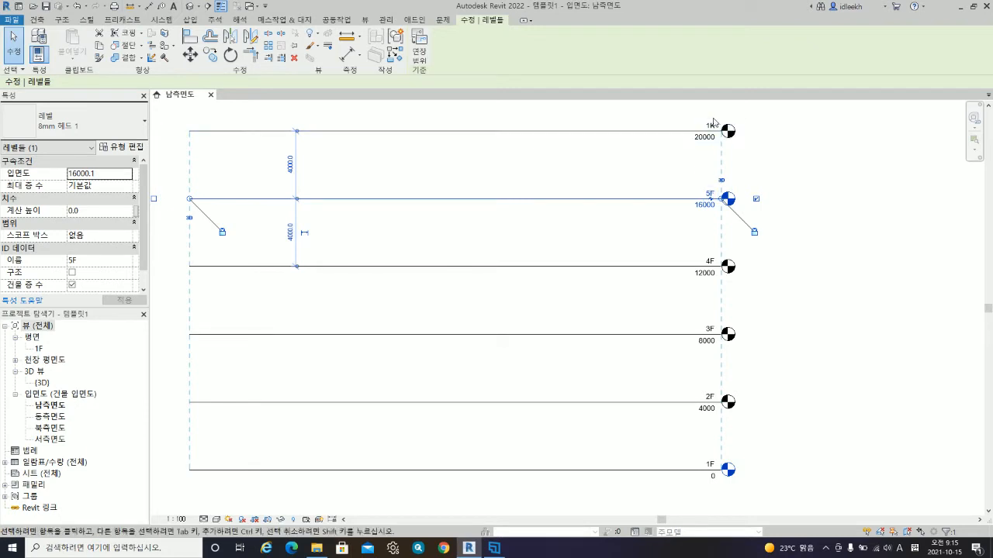
click(711, 128)
click(711, 128)
scroll(663, 196, down, 1)
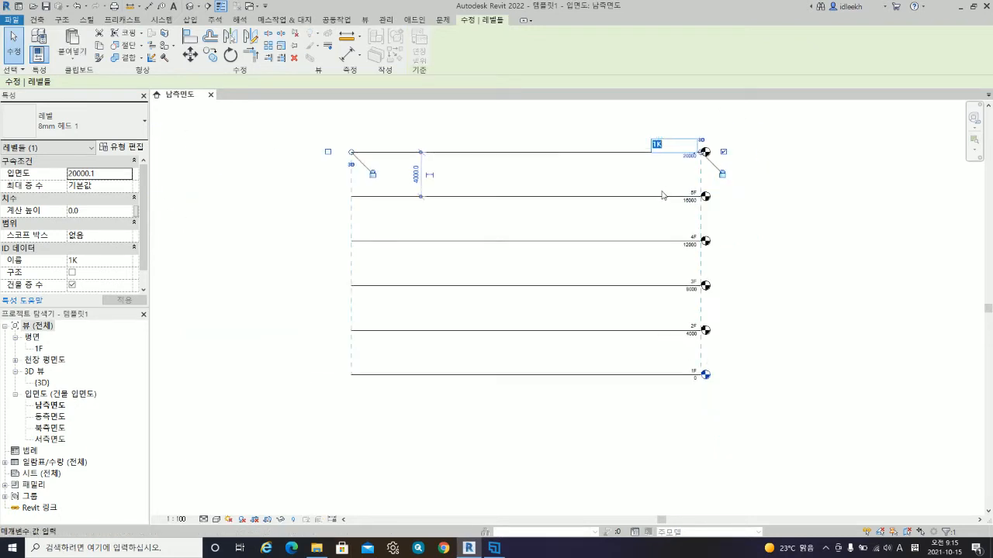
text(Roof)
key(Return)
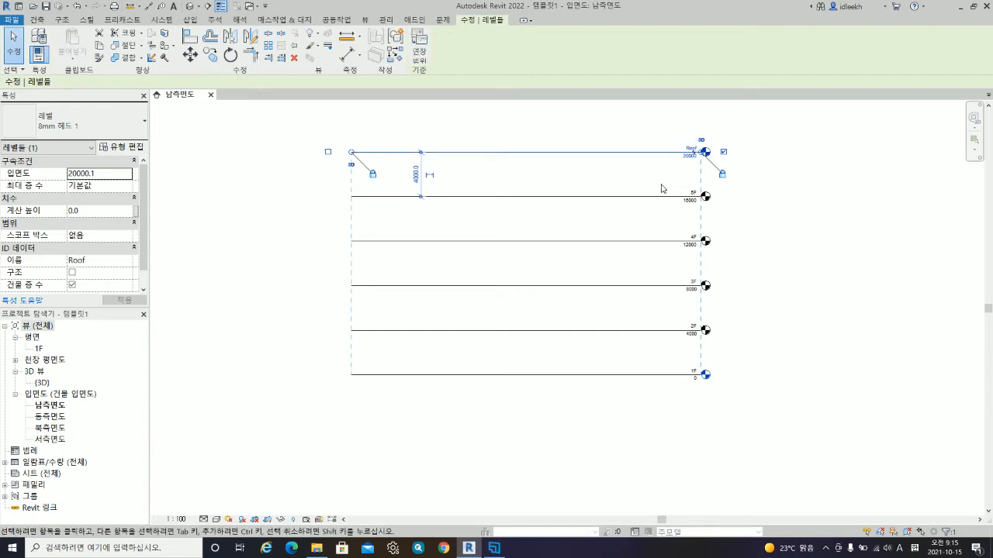
click(767, 258)
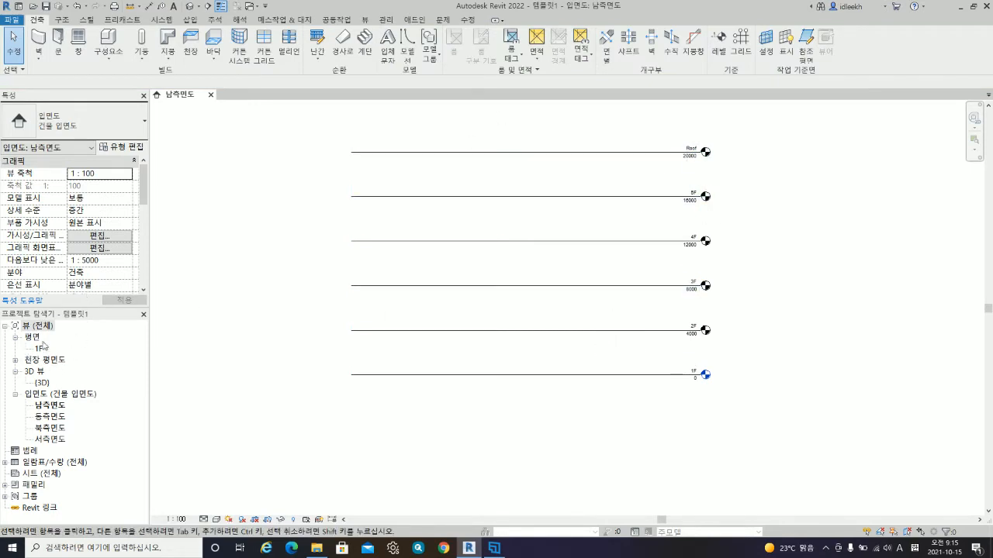
- Expand the ceiling plan group in the project browser and create floor plan views for levels 2F through Roof
click(16, 360)
click(16, 360)
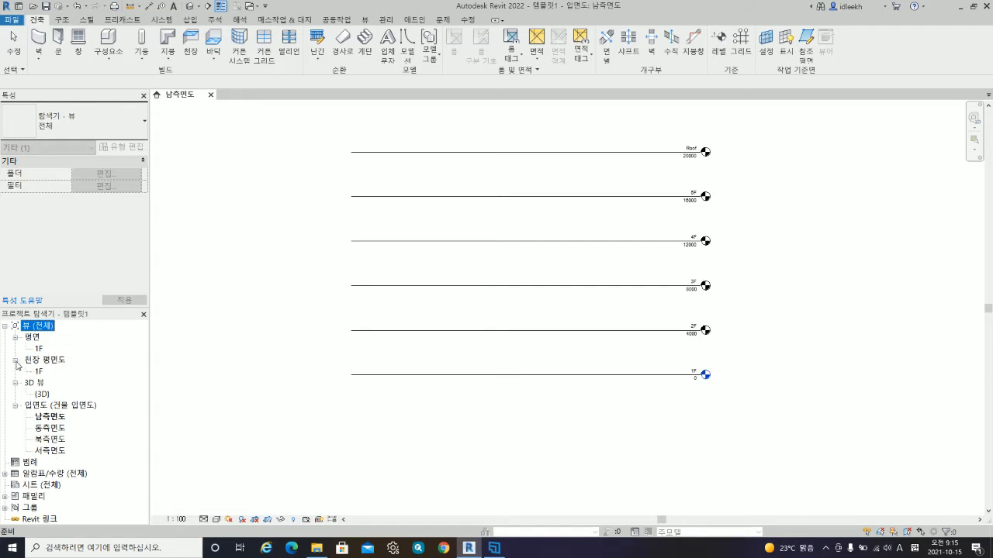
click(646, 256)
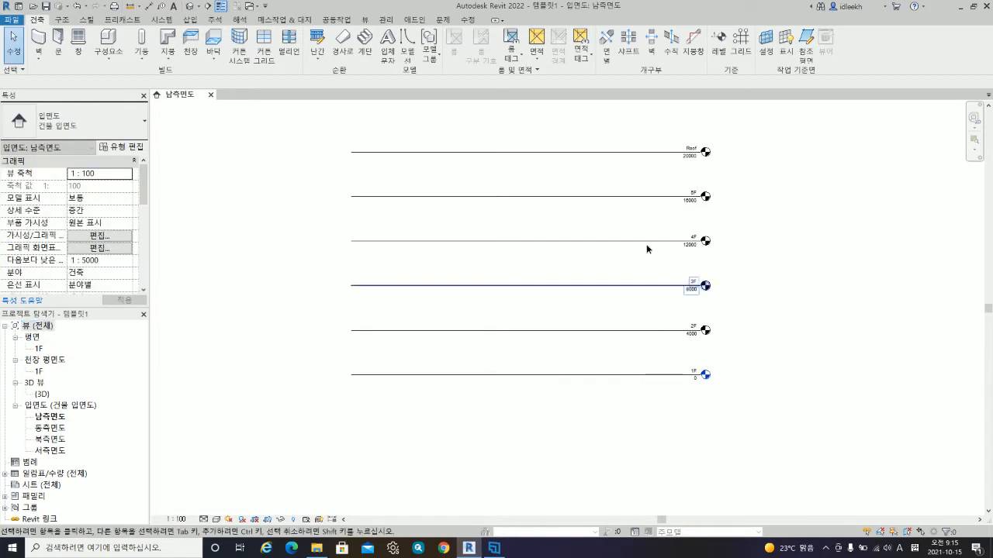
click(364, 21)
click(388, 57)
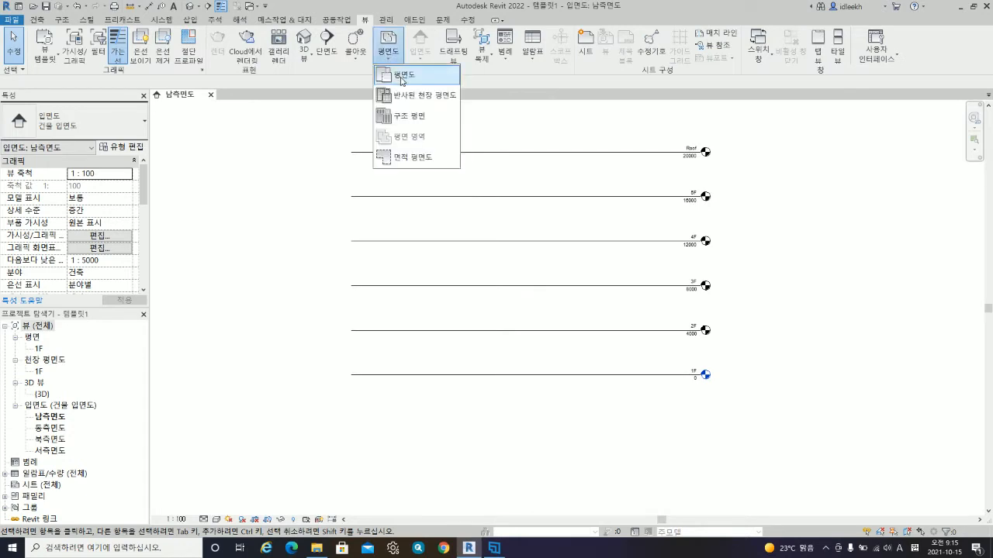
click(401, 80)
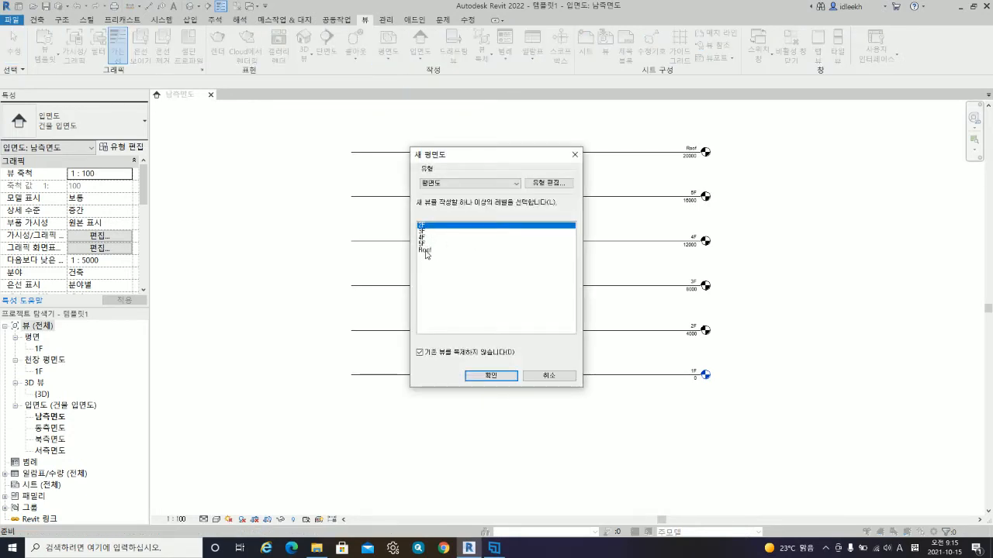
shift+click(425, 251)
click(491, 376)
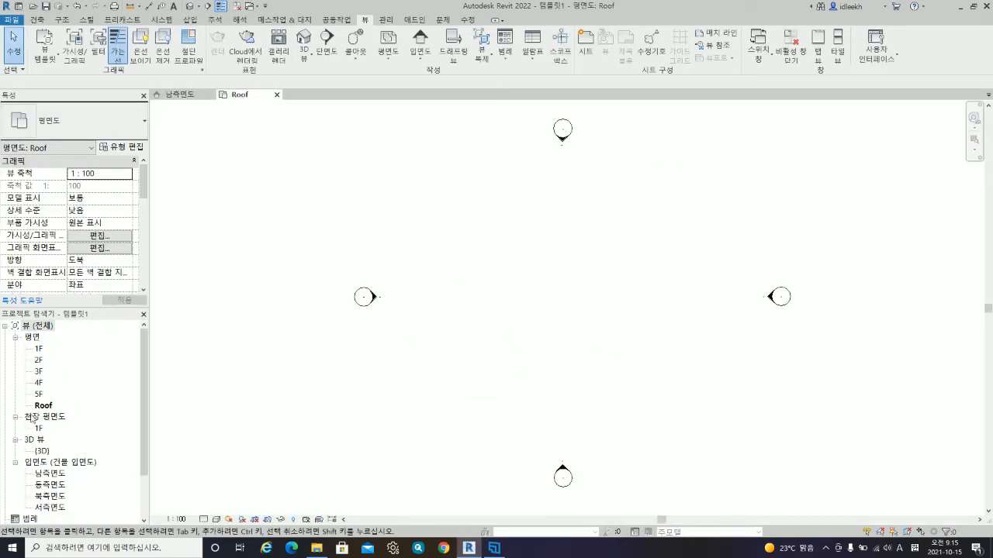
- From the south elevation, create structural plan views for levels 1F through Roof and expand their group in the project browser
double_click(51, 474)
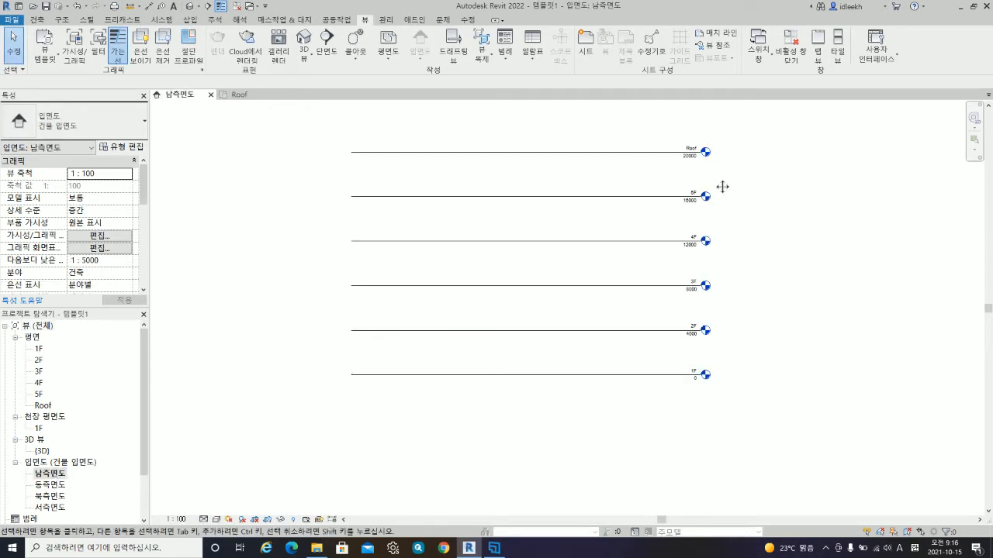
scroll(722, 184, up, 3)
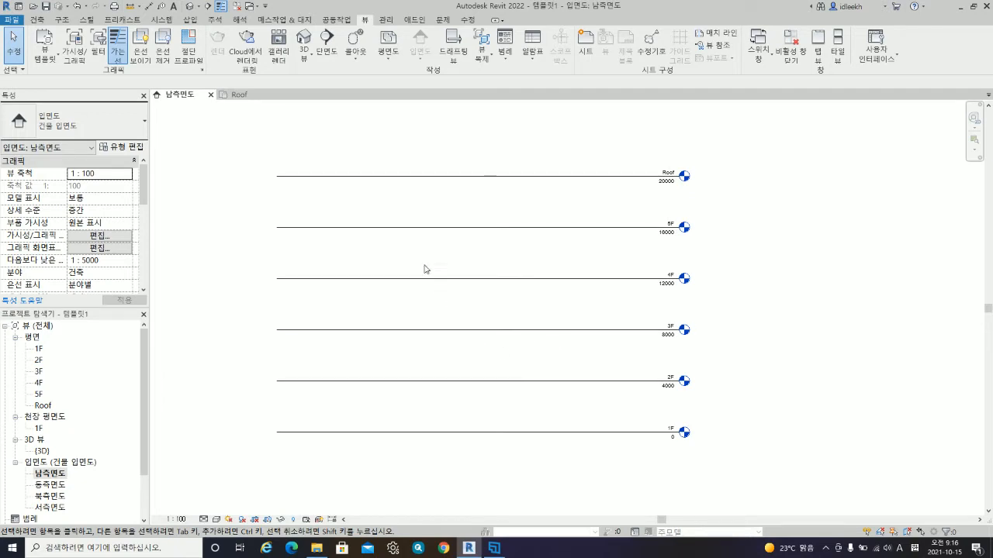
click(389, 59)
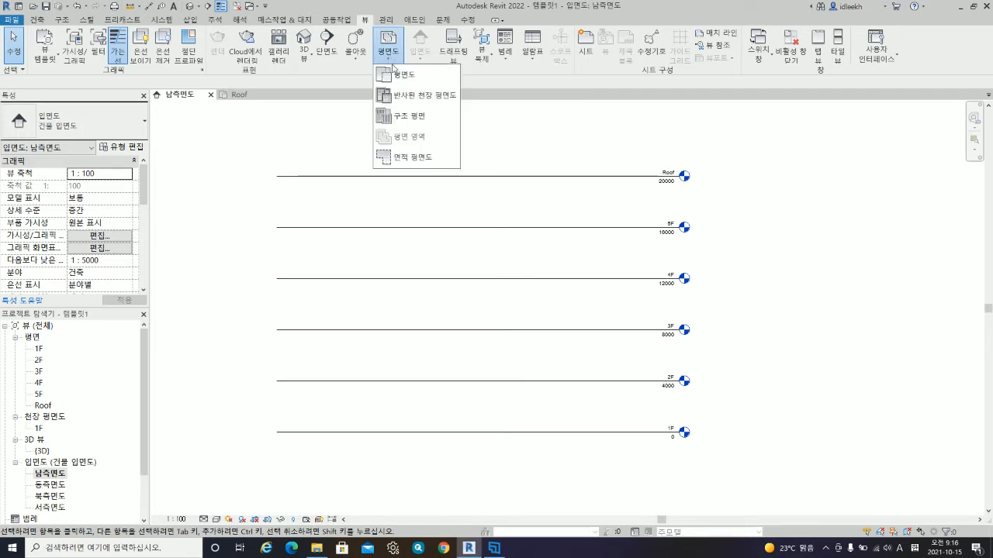
click(402, 118)
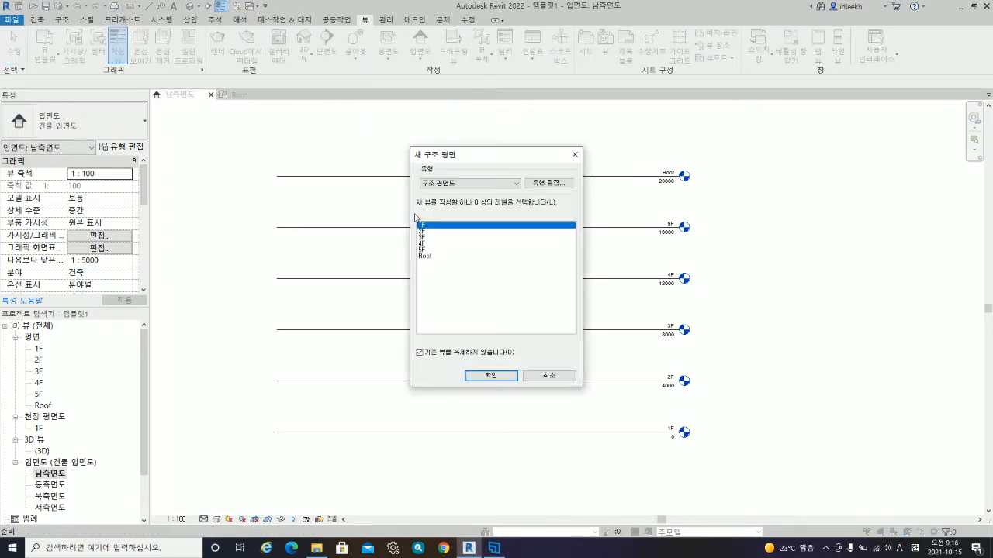
shift+click(424, 256)
click(491, 375)
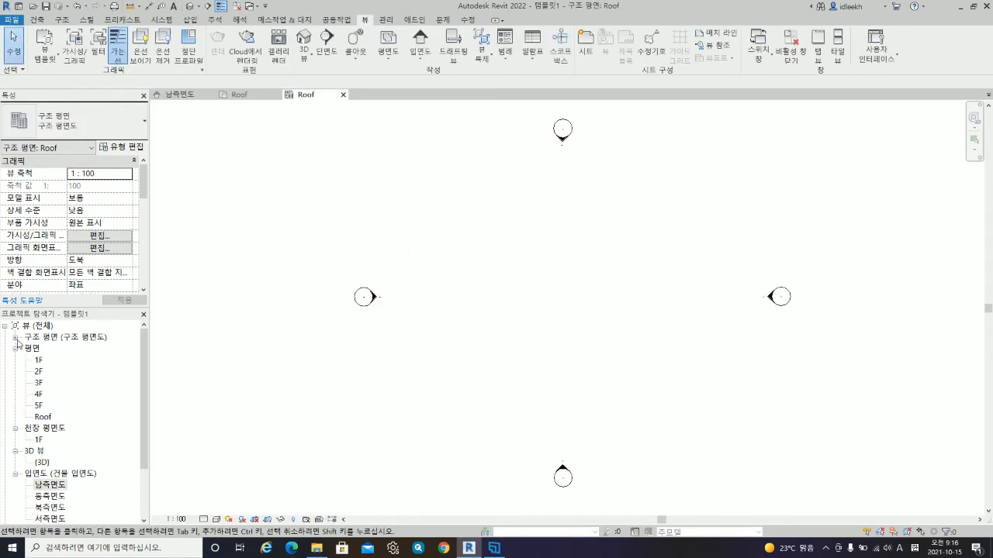
click(16, 339)
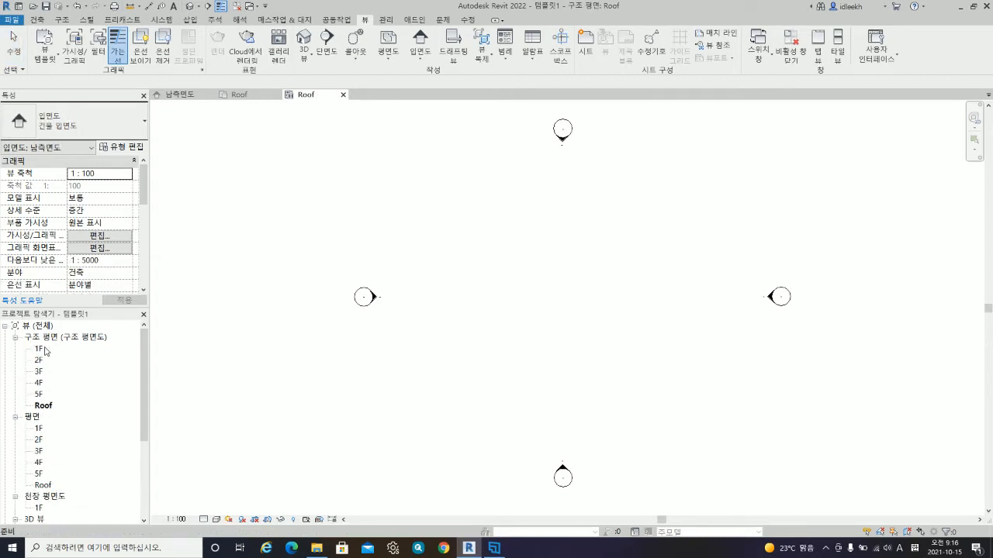
- Return to the south elevation and create reflected ceiling plan views for levels 2F through Roof
scroll(52, 429, down, 4)
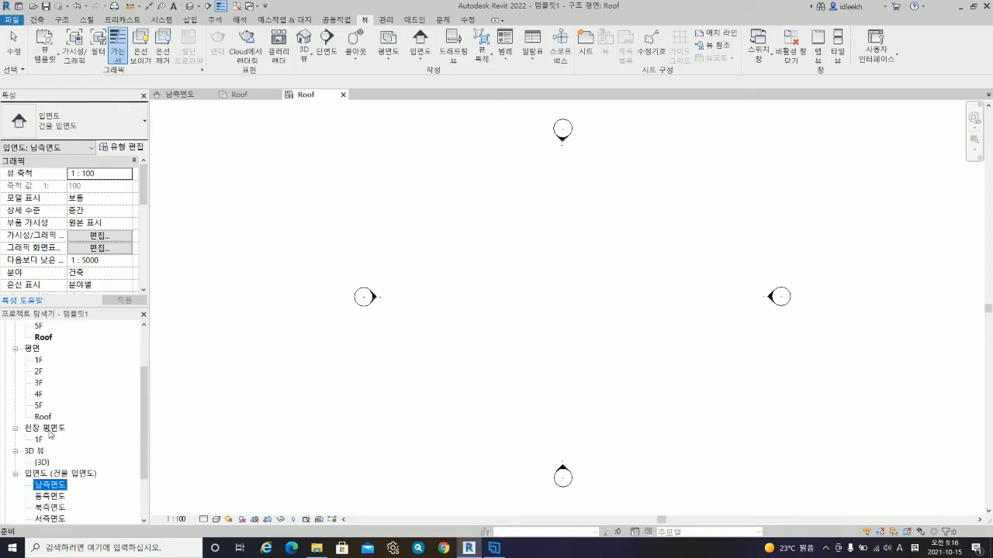
double_click(48, 428)
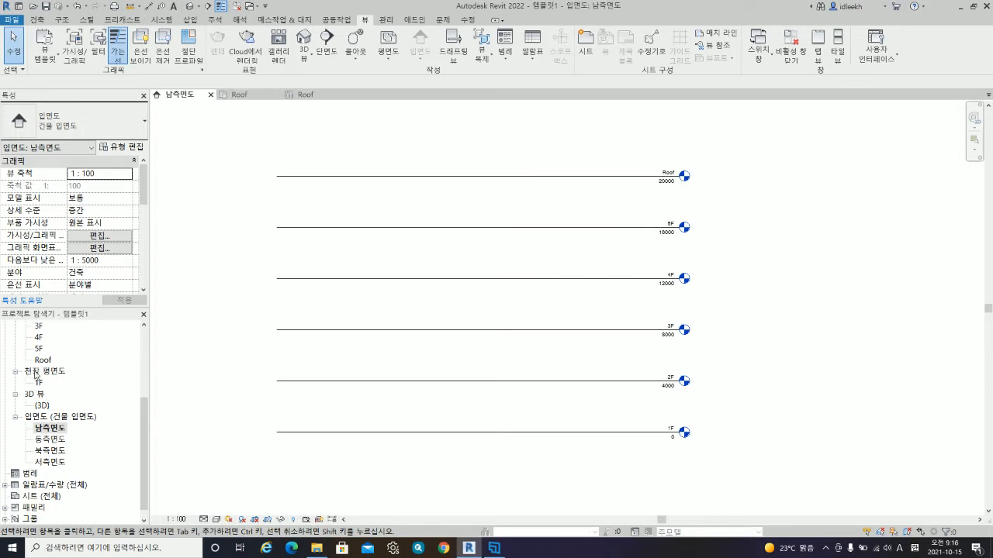
click(390, 60)
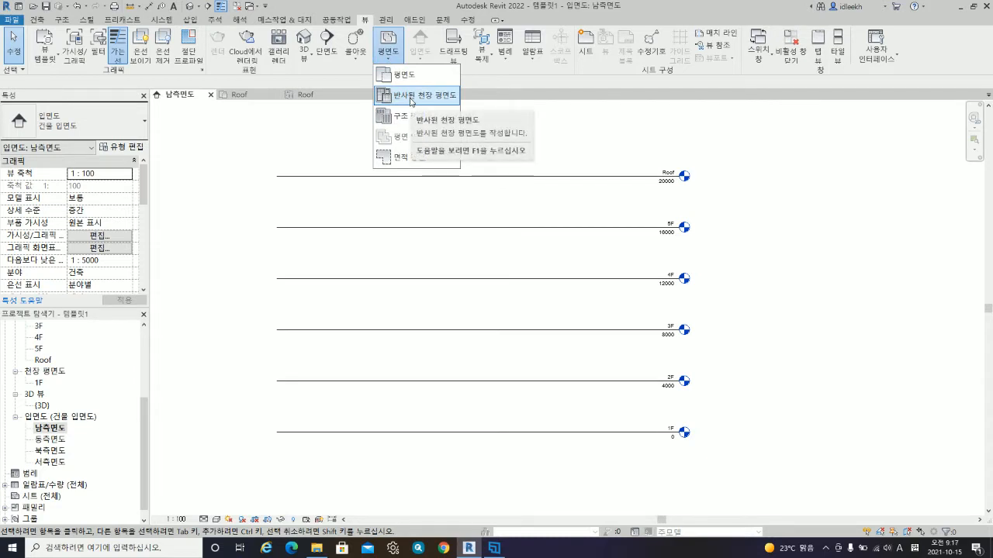
click(412, 102)
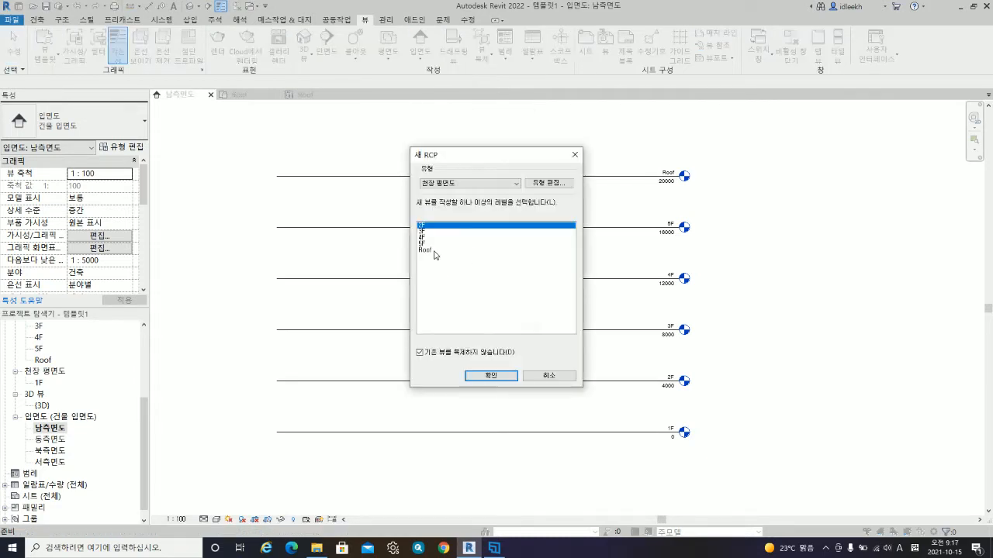
shift+click(434, 254)
click(488, 374)
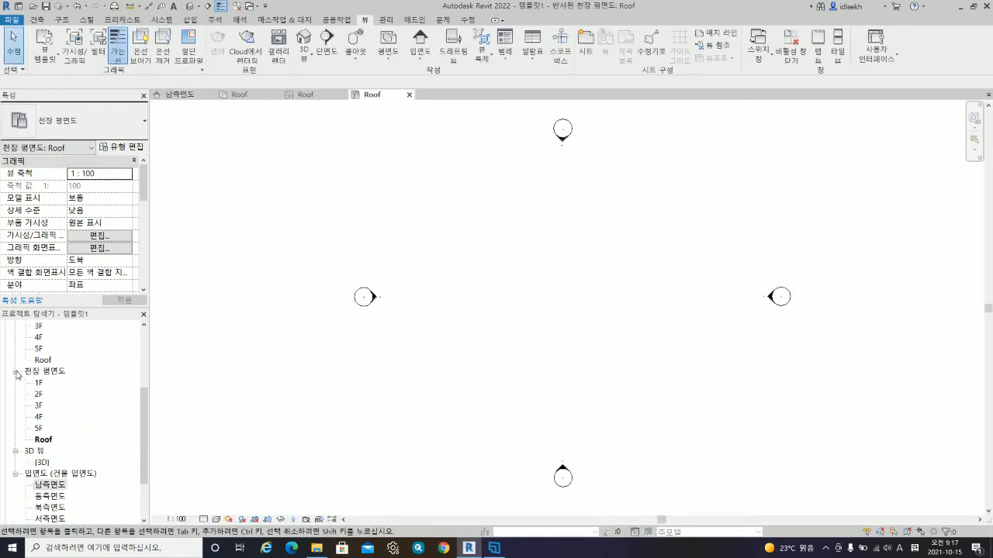
click(397, 55)
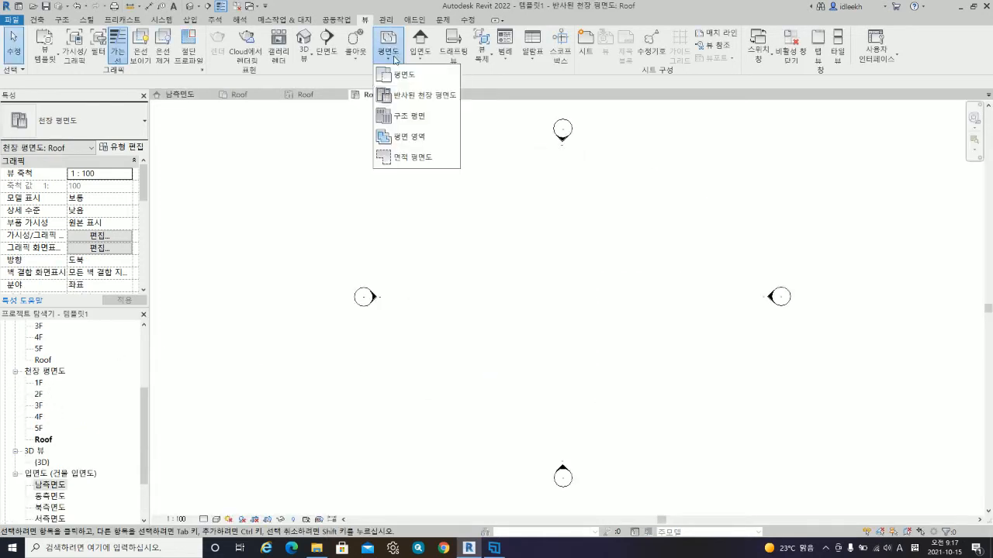
click(411, 160)
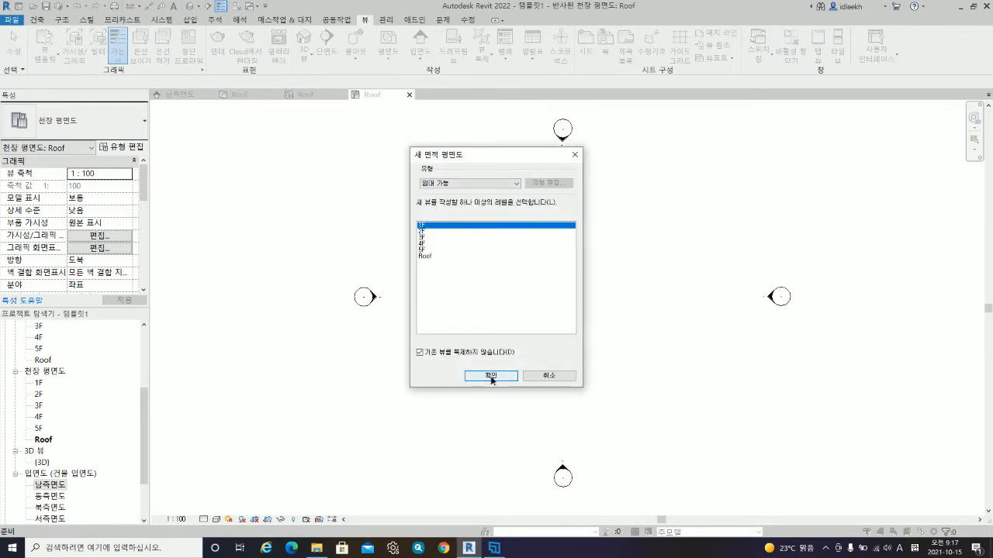
click(491, 376)
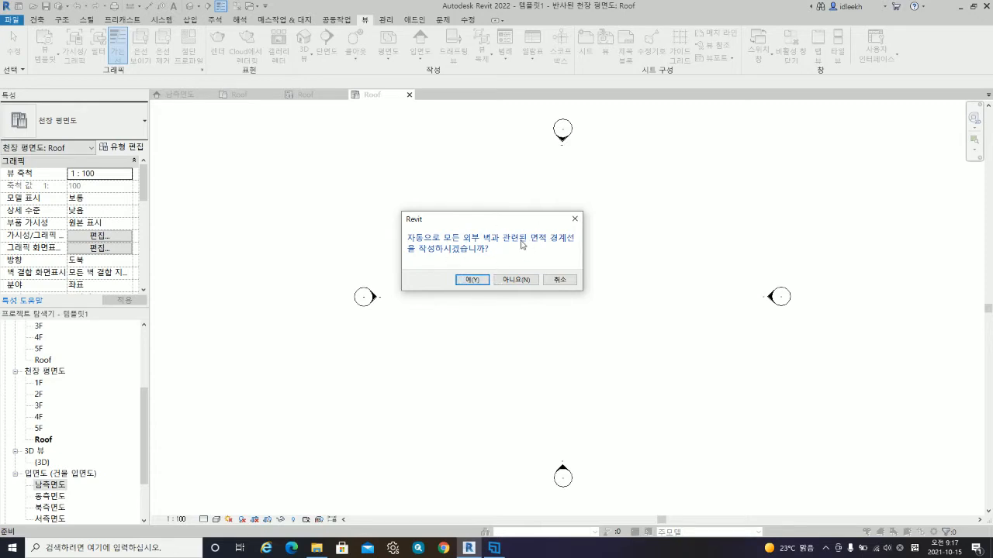
click(559, 280)
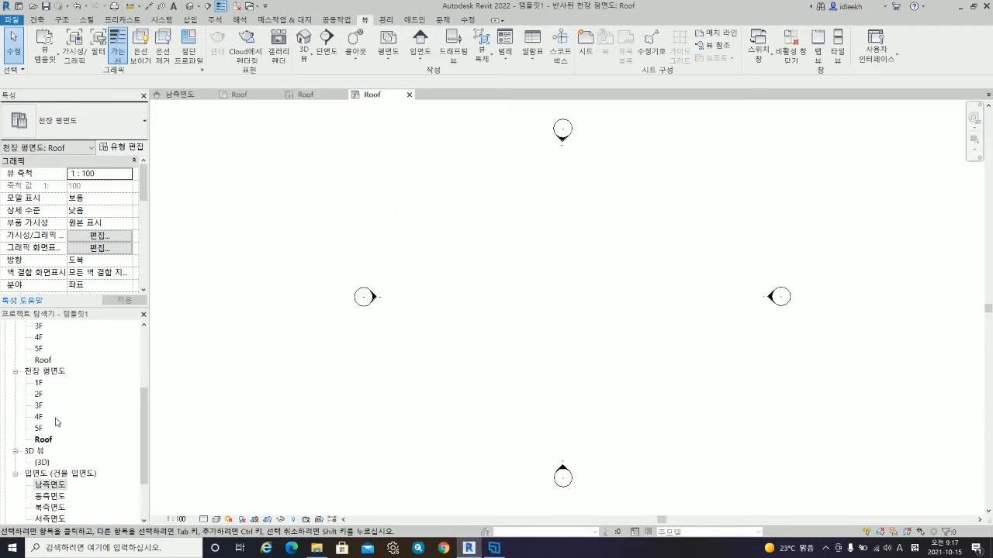
- Set the project browser's view organization to sort by discipline (분야)
scroll(55, 414, up, 1)
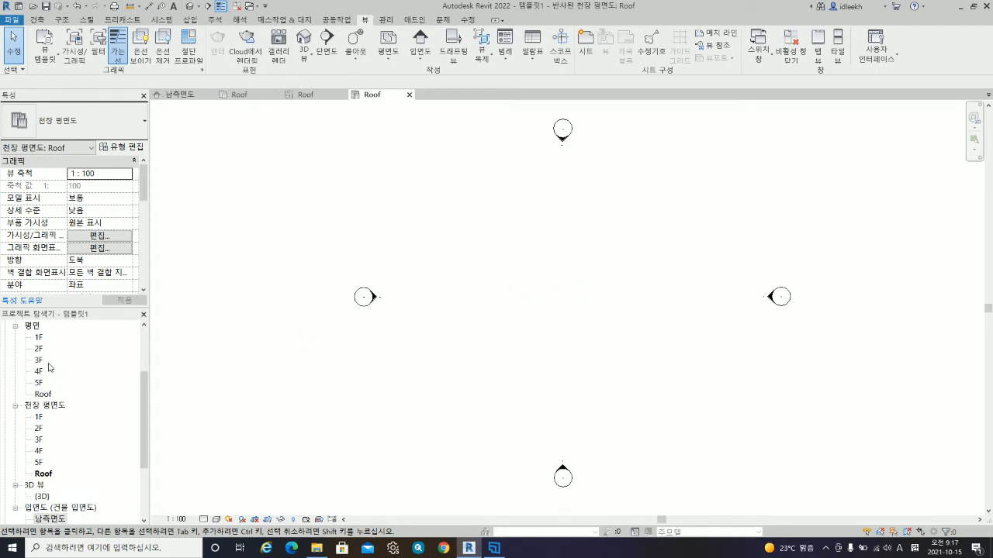
scroll(51, 368, down, 3)
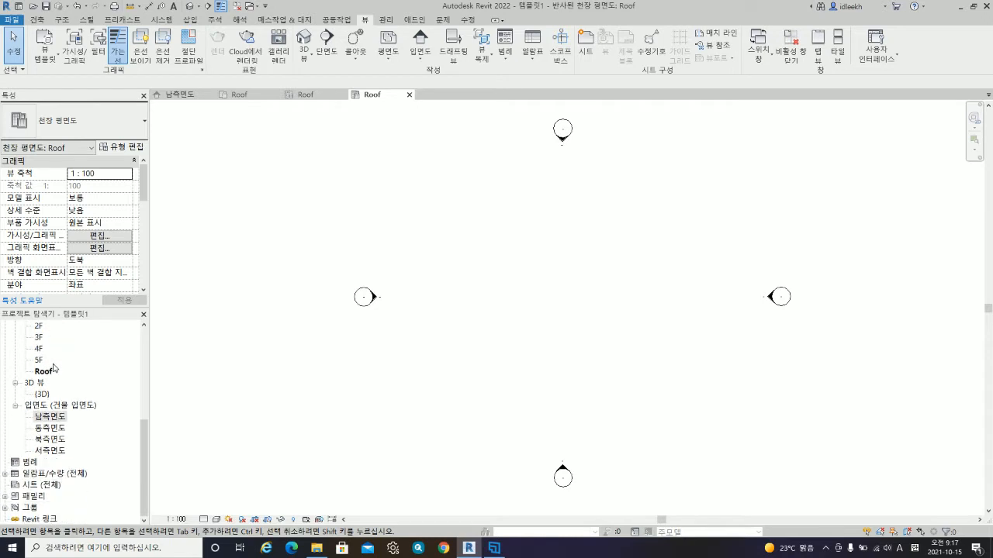
scroll(59, 424, up, 4)
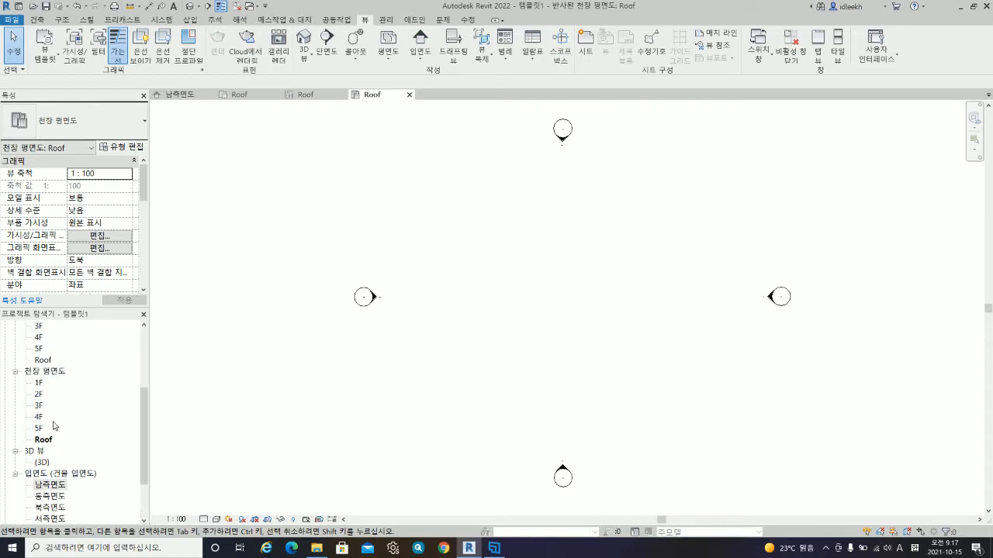
scroll(54, 422, up, 2)
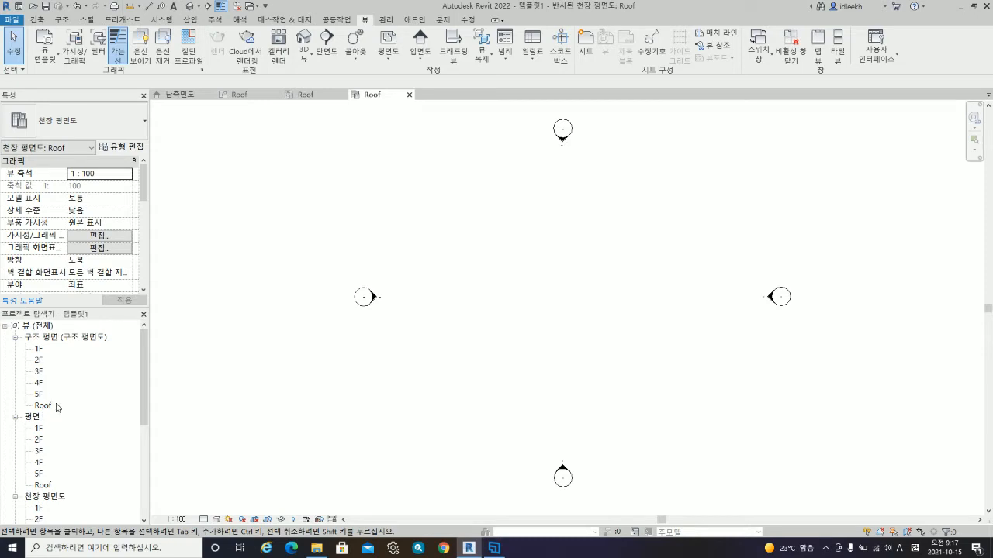
scroll(56, 396, down, 5)
scroll(55, 395, up, 5)
click(31, 326)
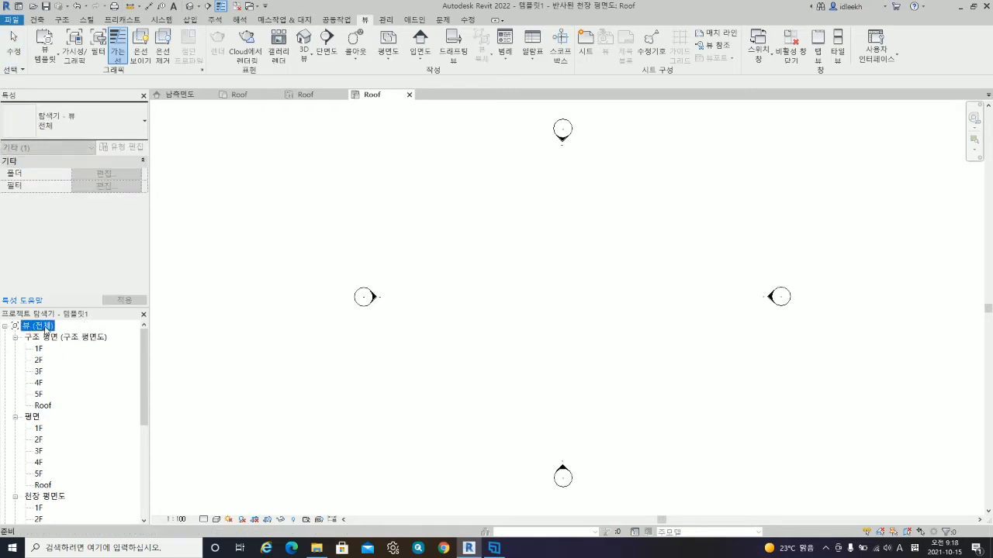
click(98, 127)
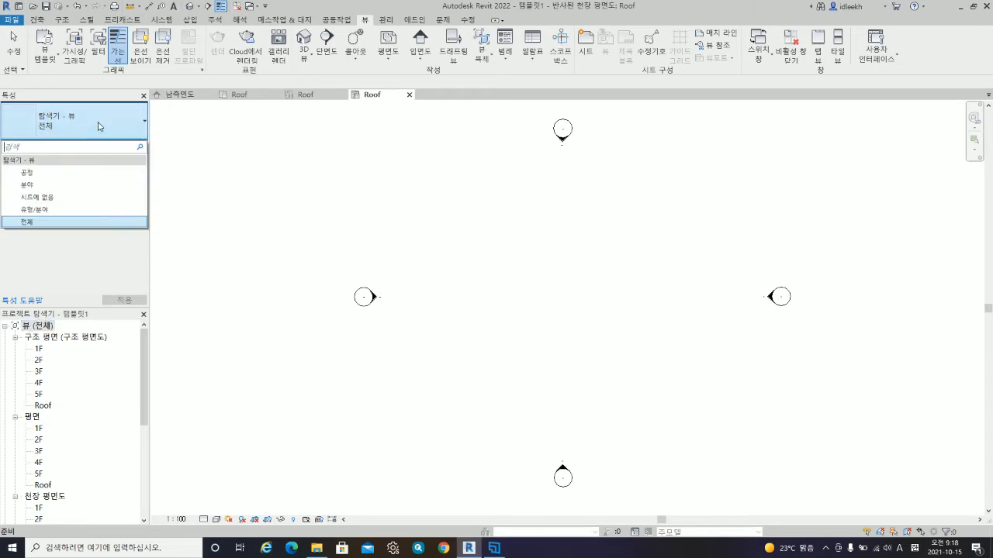
click(43, 186)
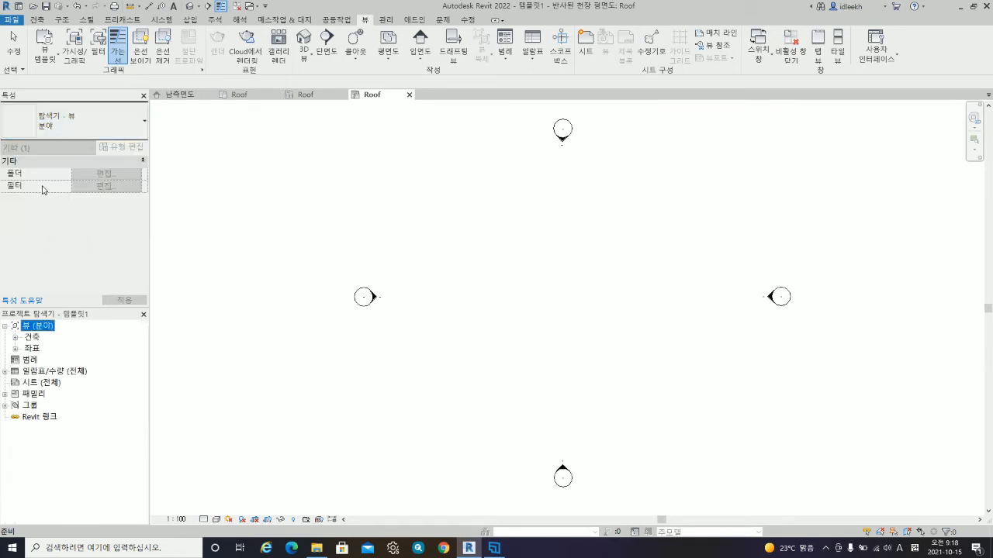
- Expand the 좌표 and 건축 discipline groups with all their view categories and examine which views each contains
click(16, 349)
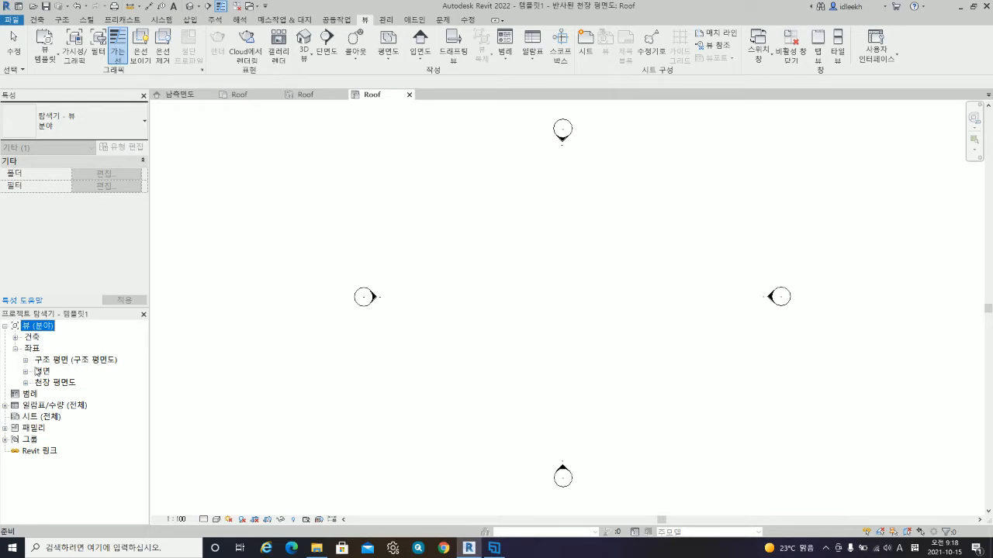
click(26, 371)
click(26, 361)
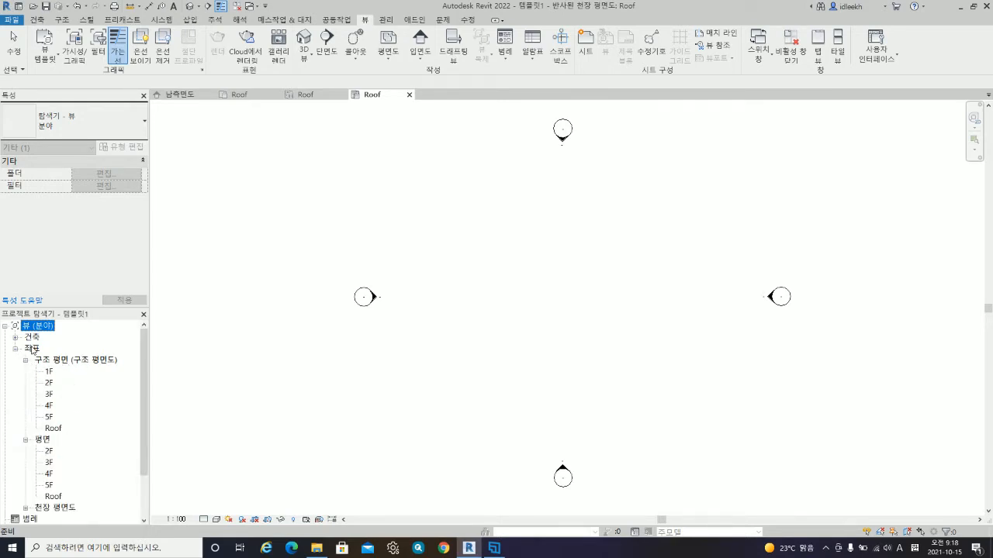
click(16, 338)
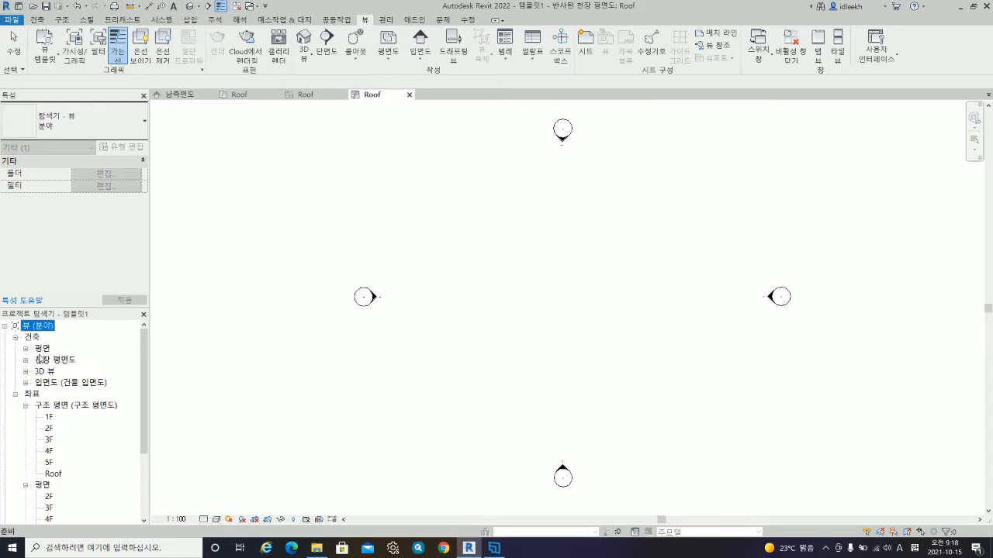
click(26, 349)
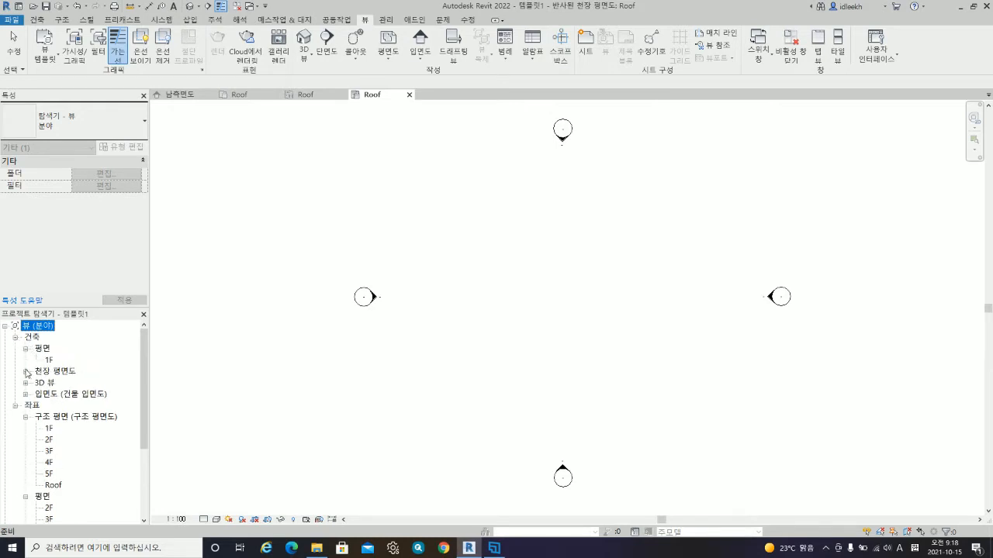
click(27, 373)
click(27, 394)
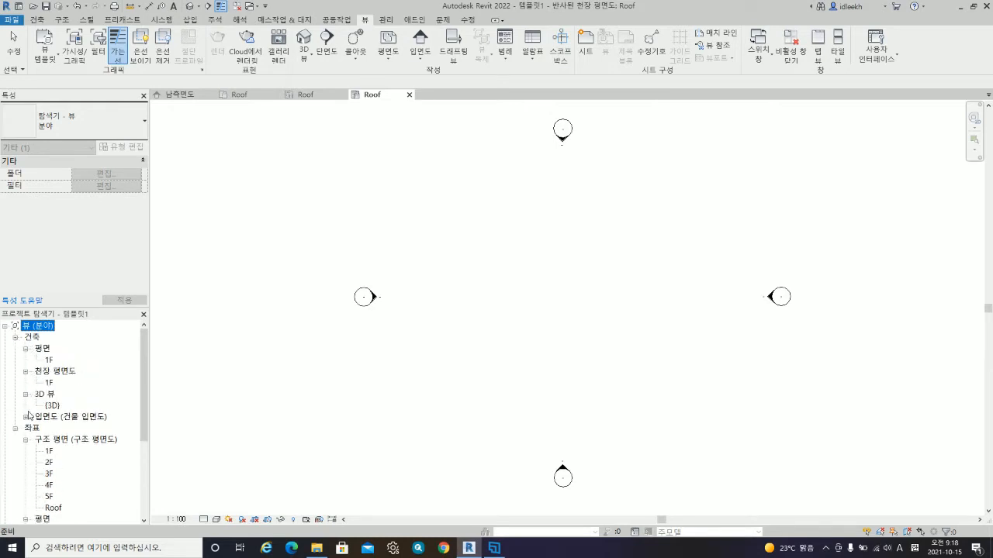
click(26, 417)
scroll(72, 386, down, 2)
scroll(71, 387, down, 4)
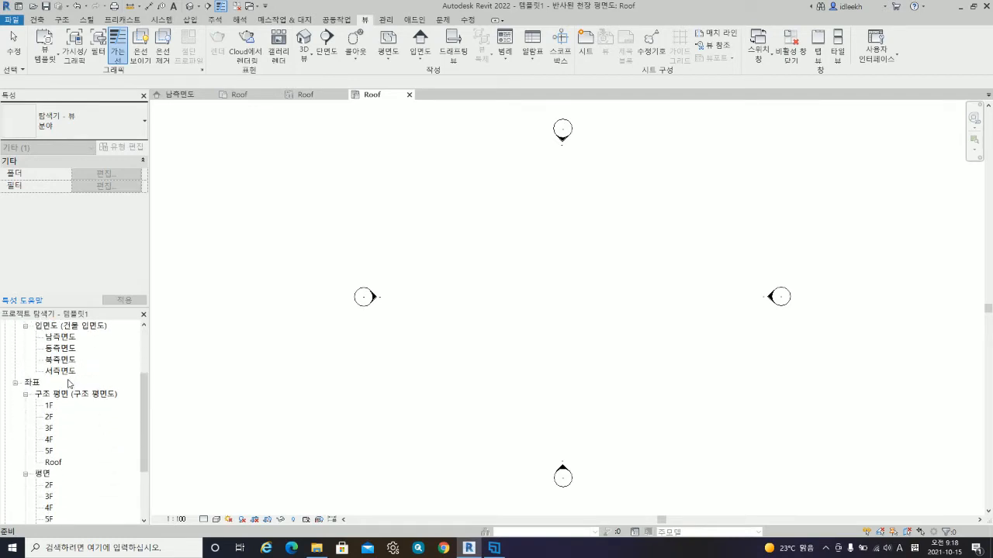
click(25, 450)
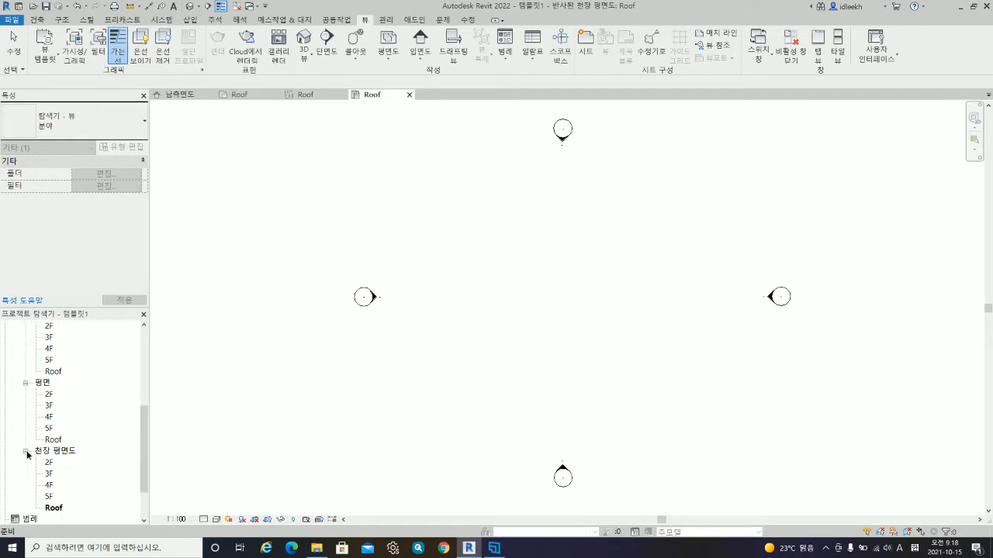
scroll(55, 480, up, 7)
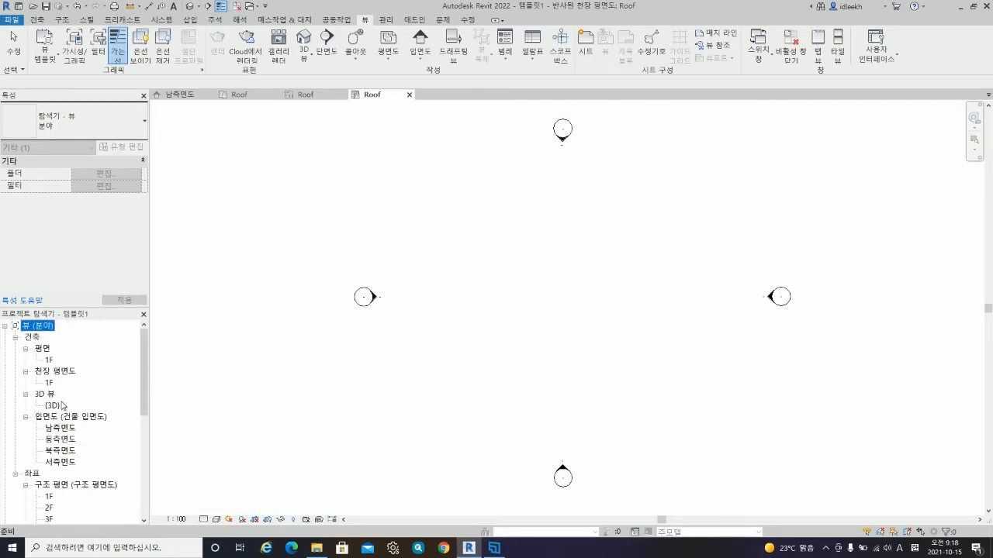
- Set the discipline of the 1F structural plan view to 구조 (Structural)
scroll(62, 405, down, 4)
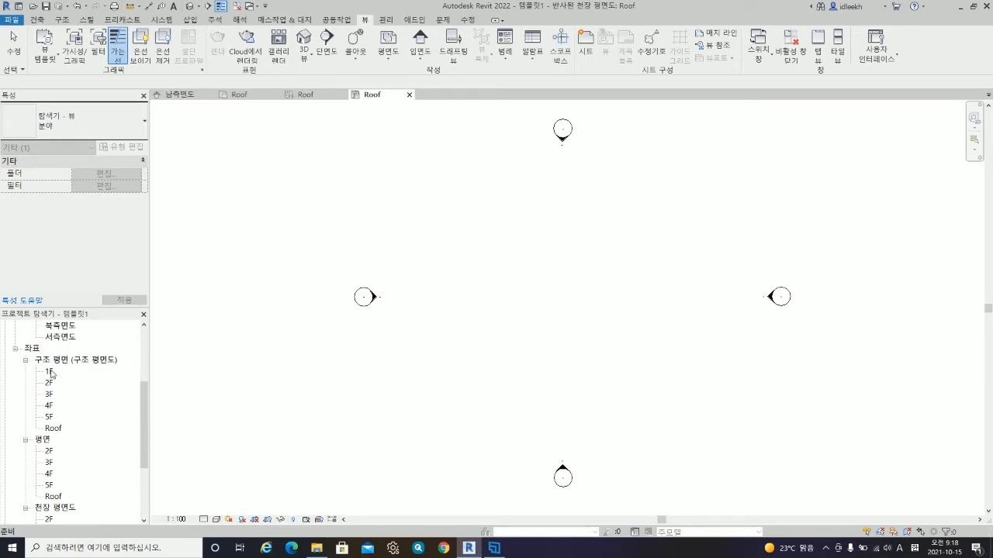
click(50, 372)
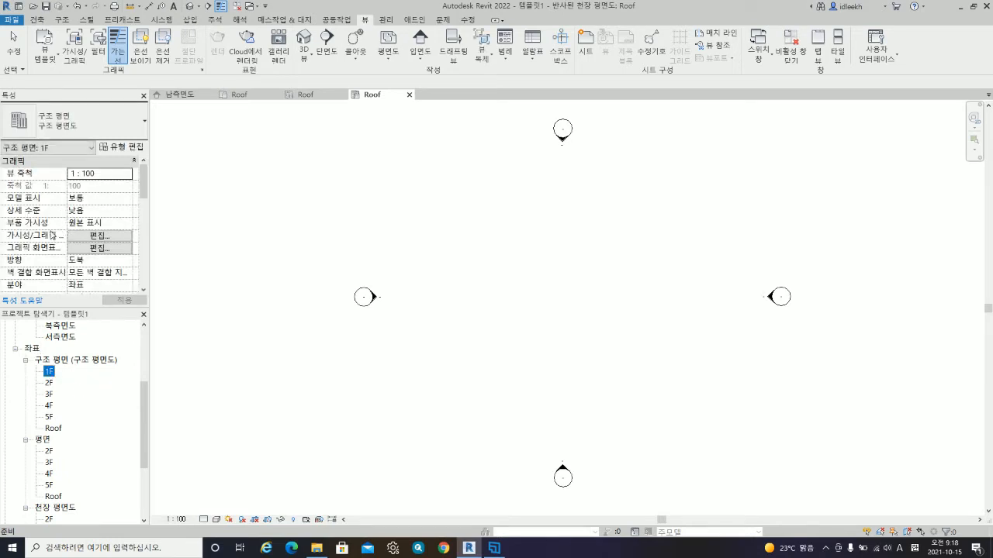
click(18, 288)
click(87, 287)
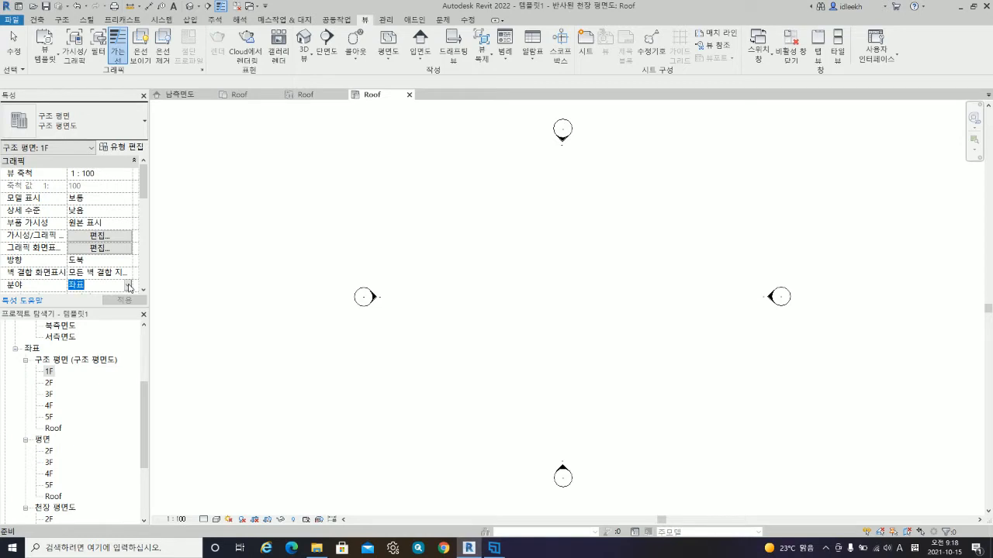
click(129, 286)
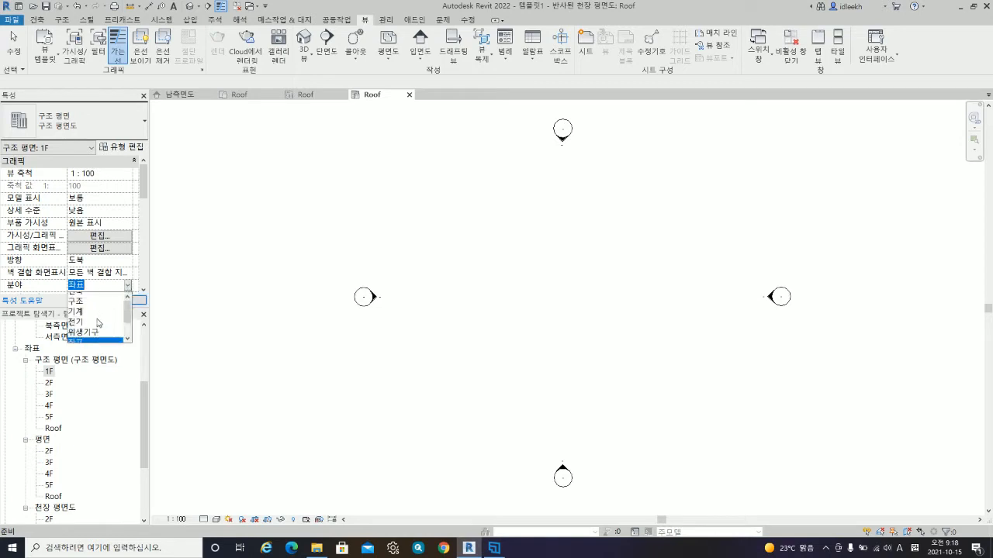
click(81, 308)
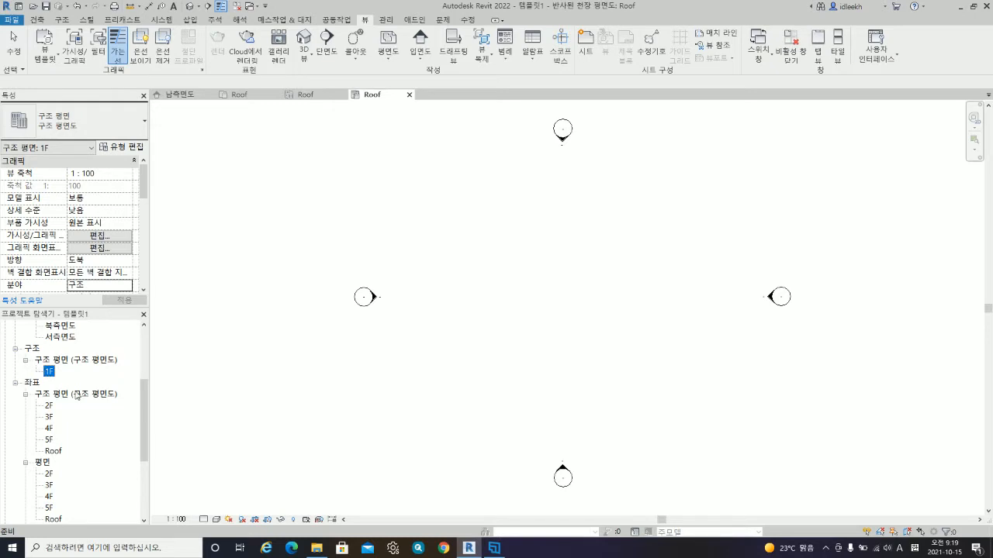
- Set the discipline (분야) of the 2F through Roof structural plan views to 구조
scroll(74, 395, down, 1)
click(50, 372)
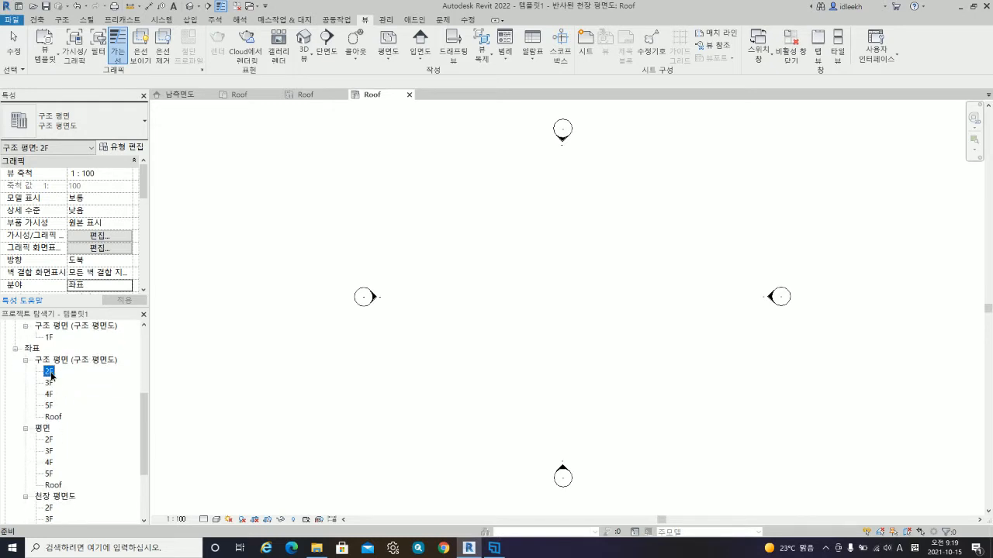
shift+click(52, 419)
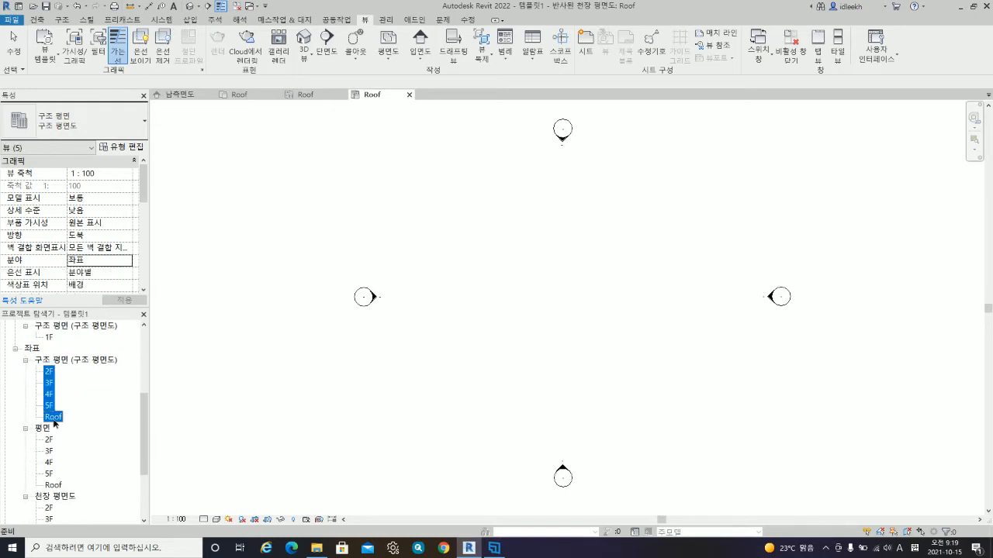
click(113, 262)
click(127, 261)
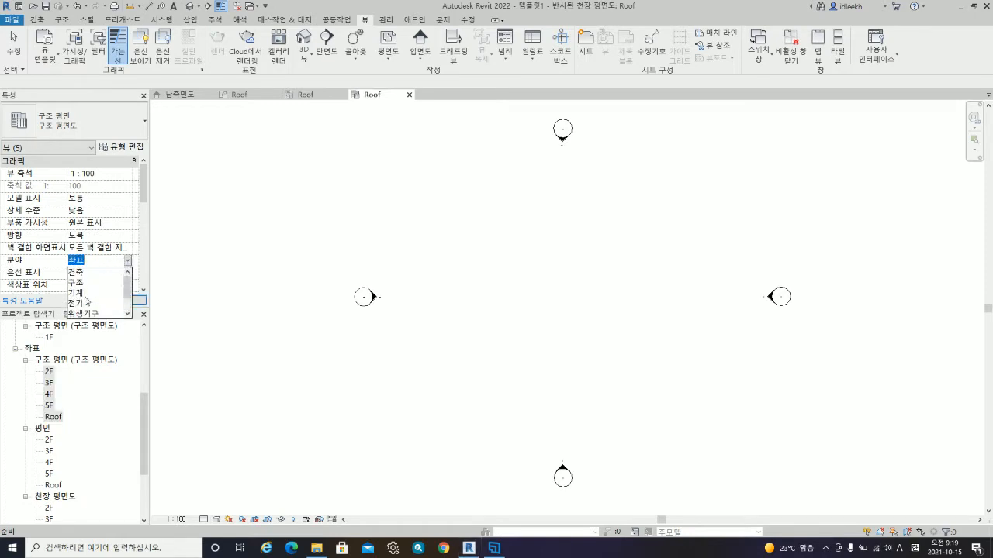
click(76, 283)
click(75, 365)
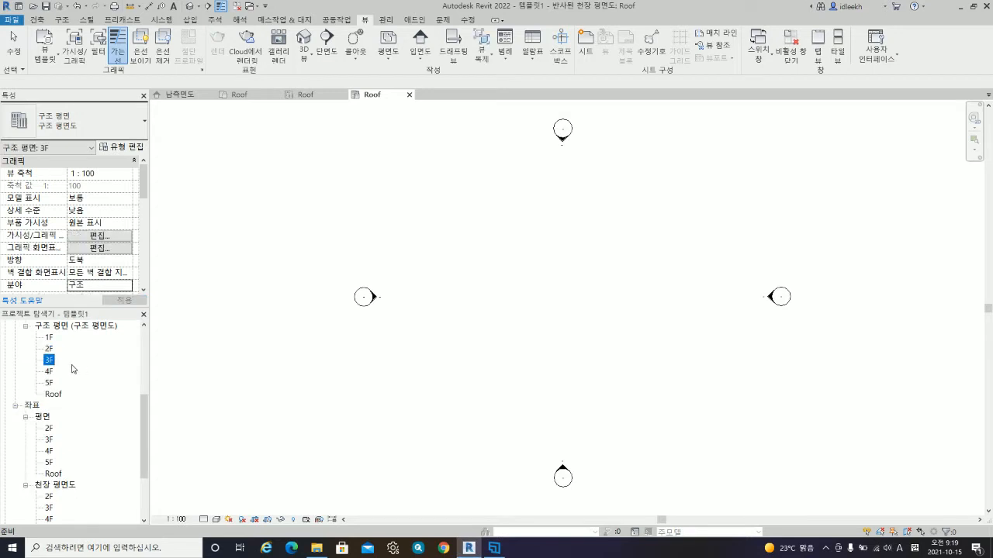
- Set the discipline of the 2F through Roof floor plan views in the 좌표 group to 건축
scroll(71, 364, down, 2)
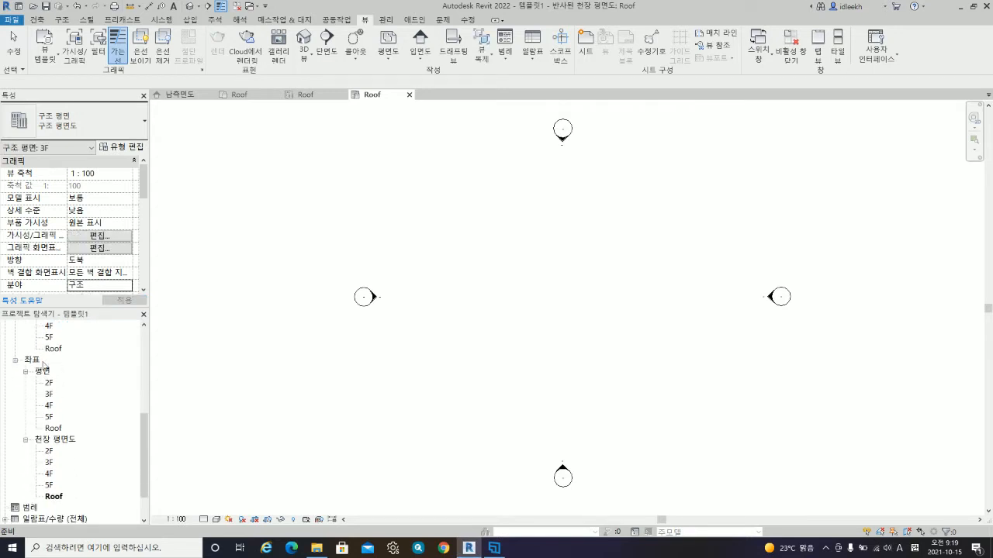
scroll(60, 380, up, 8)
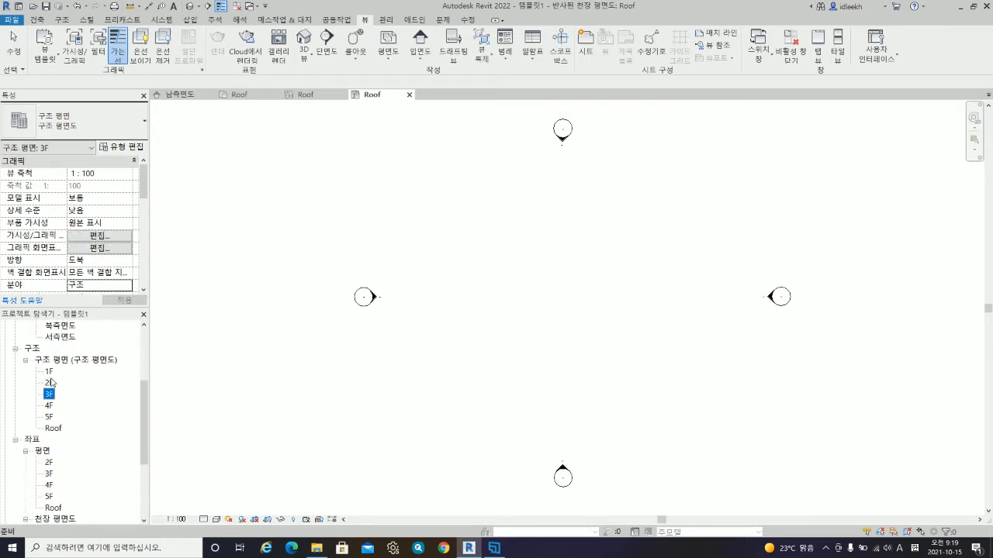
scroll(60, 364, up, 1)
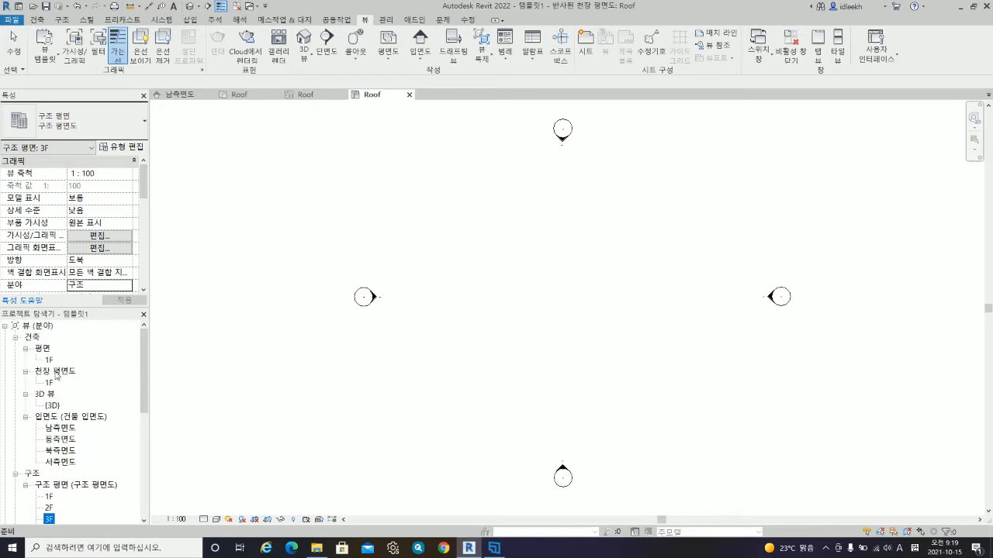
scroll(58, 374, down, 10)
click(48, 361)
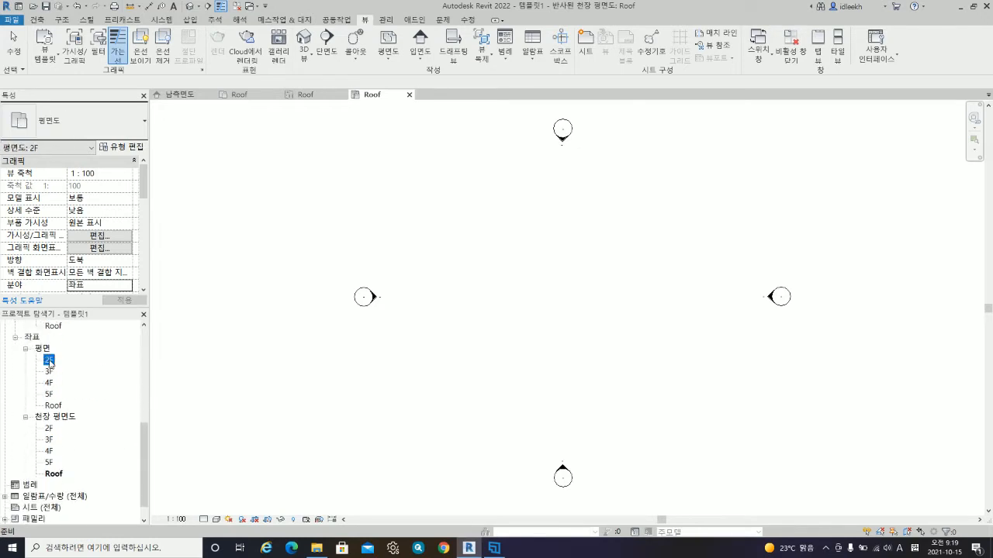
shift+click(53, 406)
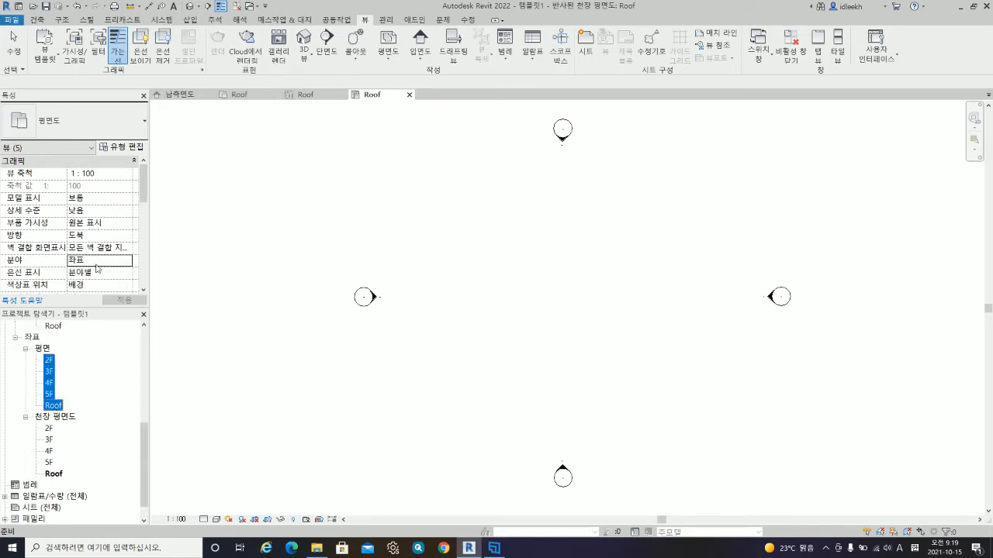
click(127, 261)
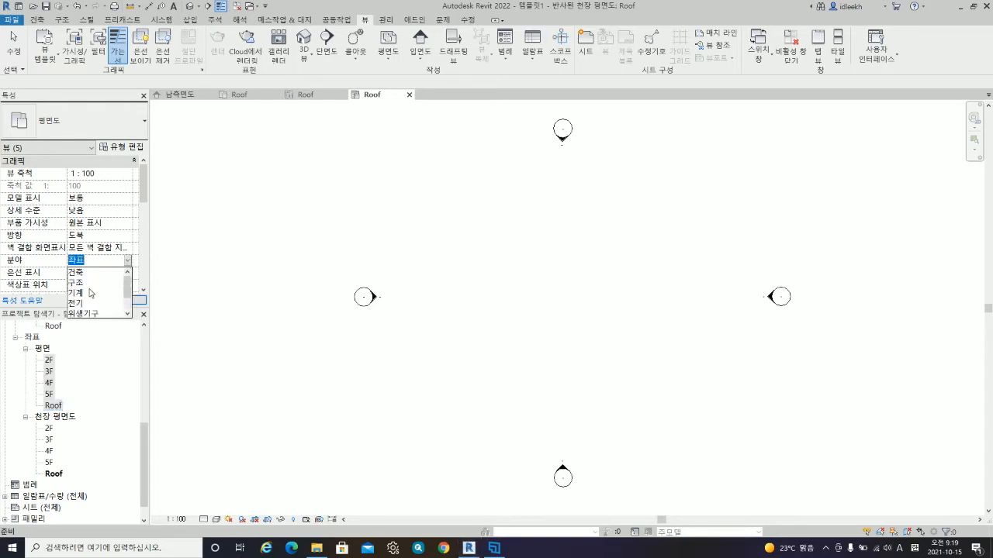
click(75, 272)
scroll(64, 362, up, 1)
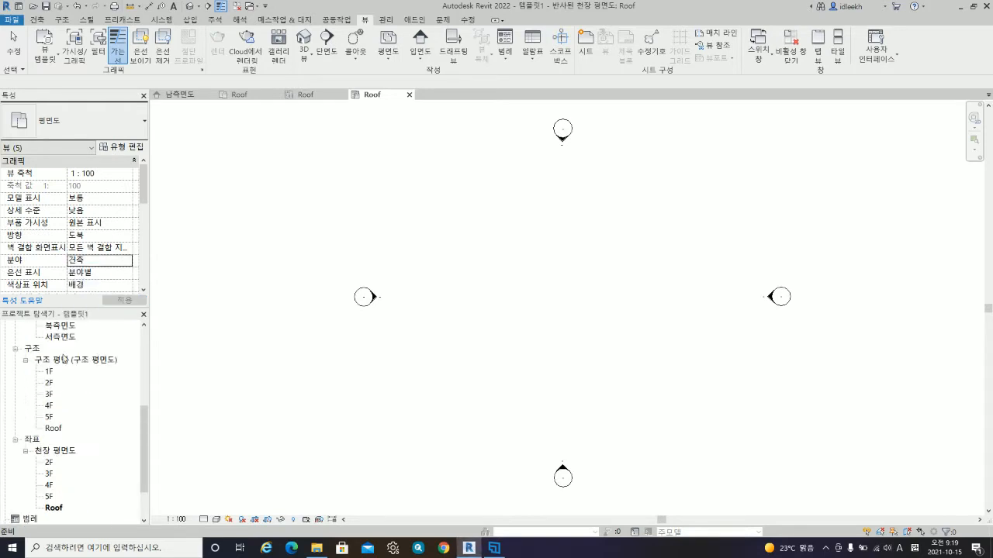
scroll(66, 362, up, 7)
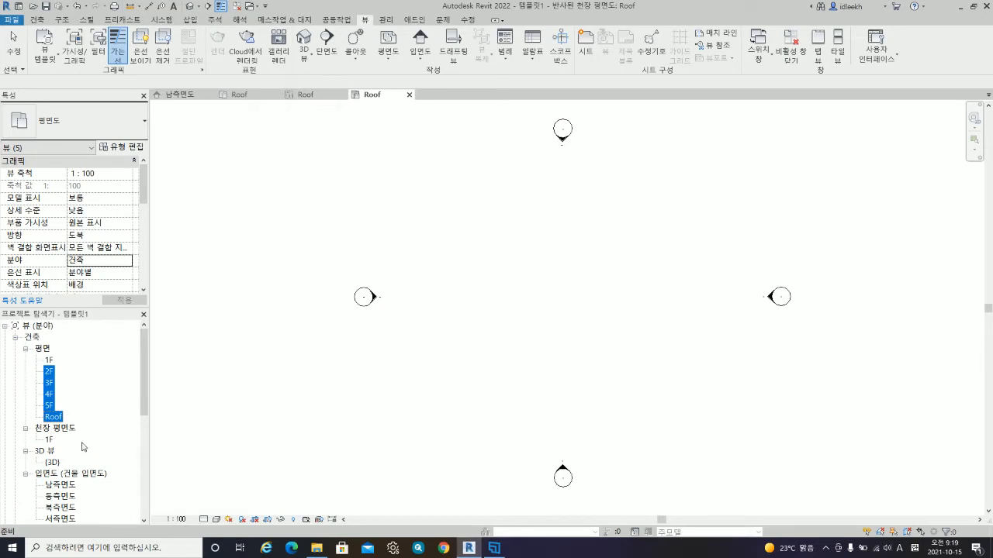
- Set the discipline of the 2F through Roof ceiling plan views in the 좌표 group to 건축
click(64, 381)
scroll(74, 374, down, 3)
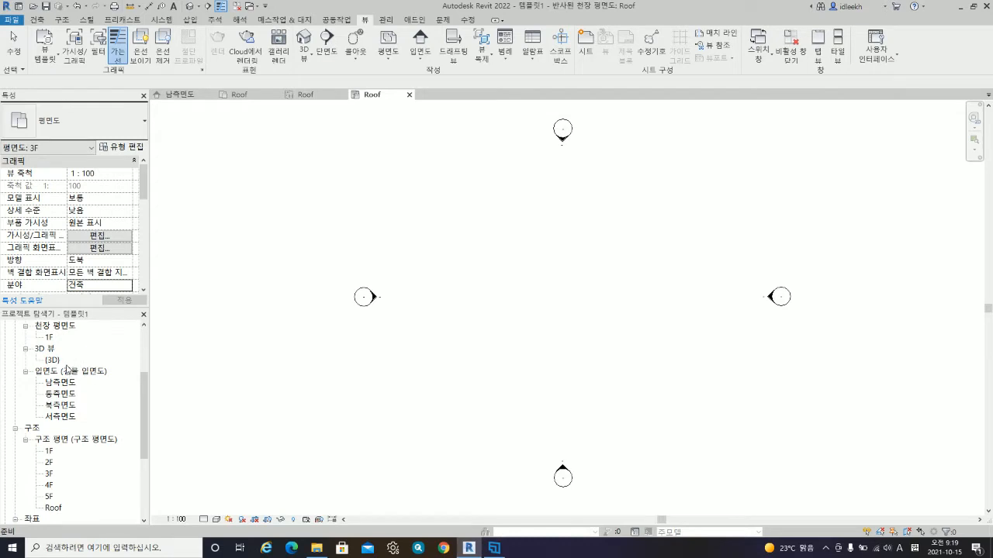
scroll(69, 370, up, 3)
scroll(70, 366, down, 4)
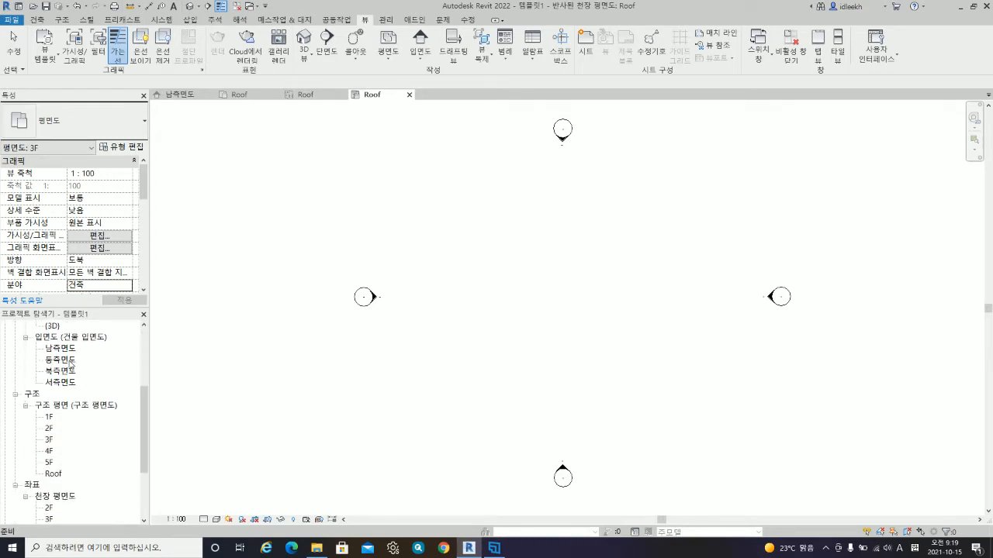
scroll(70, 364, down, 3)
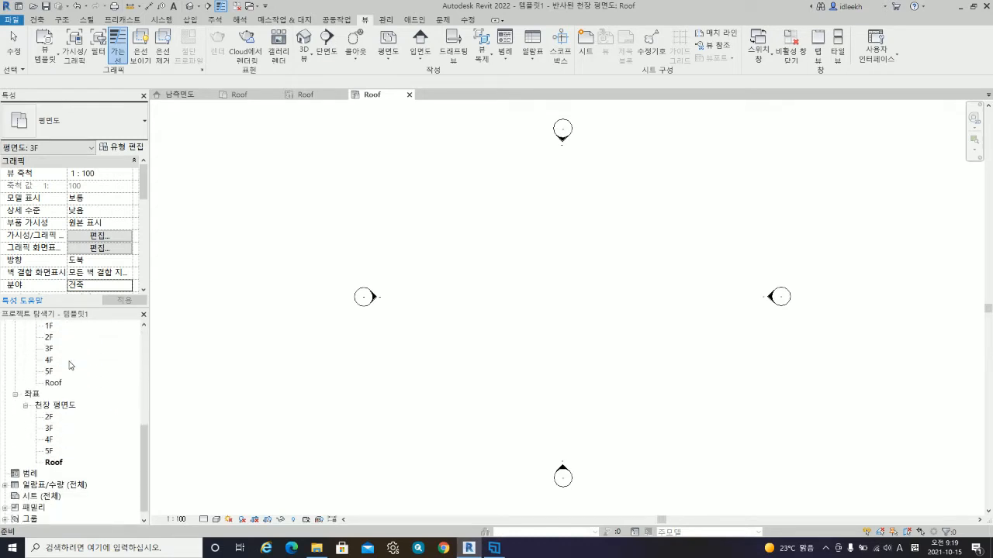
click(49, 417)
shift+click(54, 463)
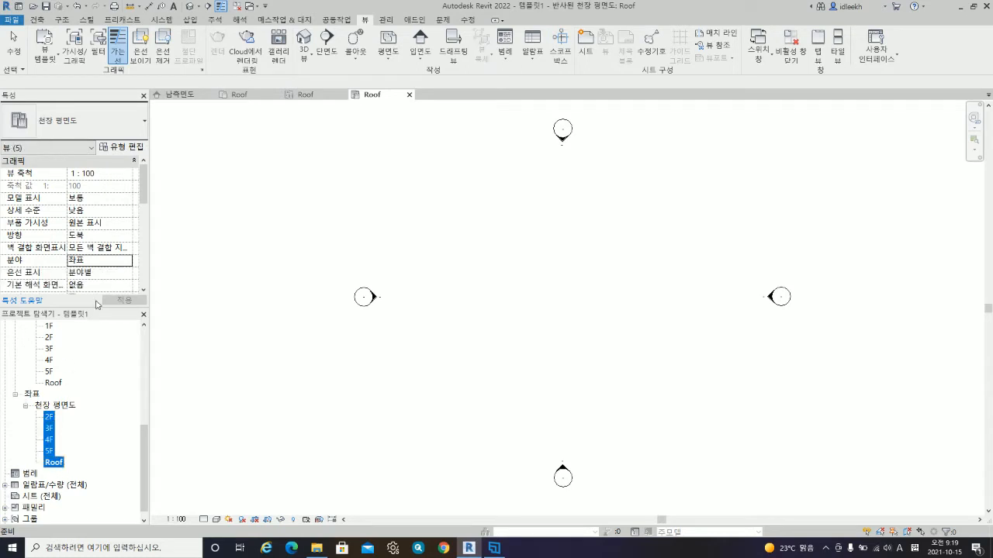
click(124, 265)
click(129, 262)
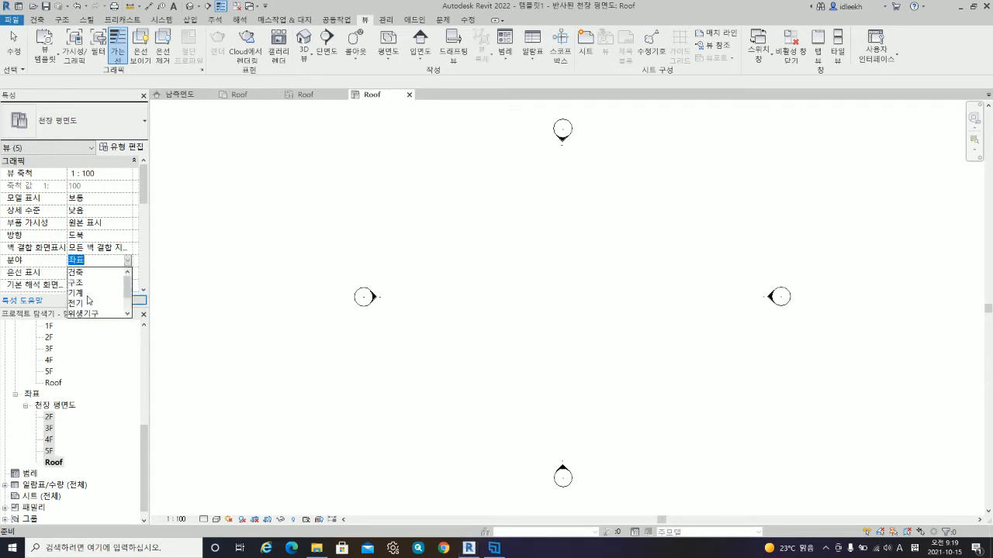
click(89, 277)
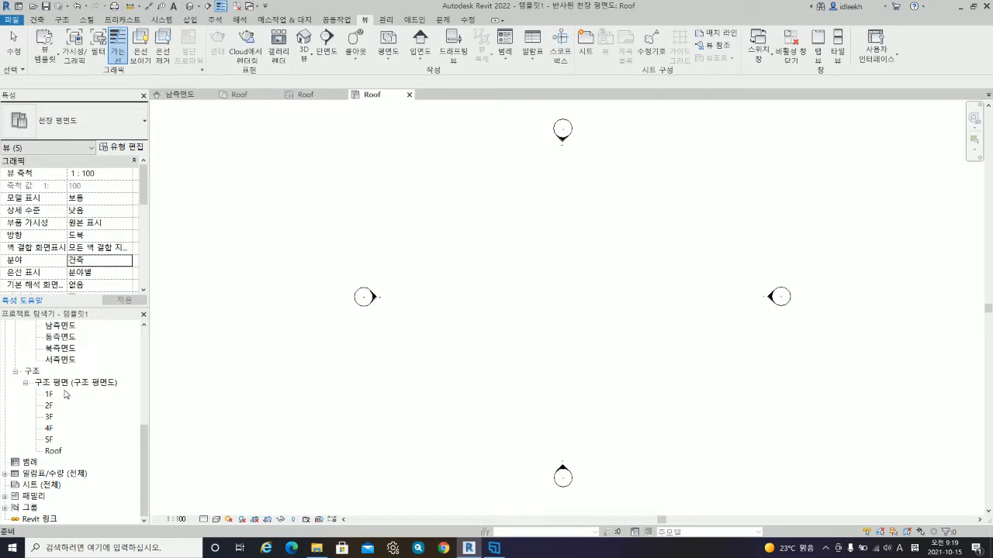
scroll(68, 394, up, 3)
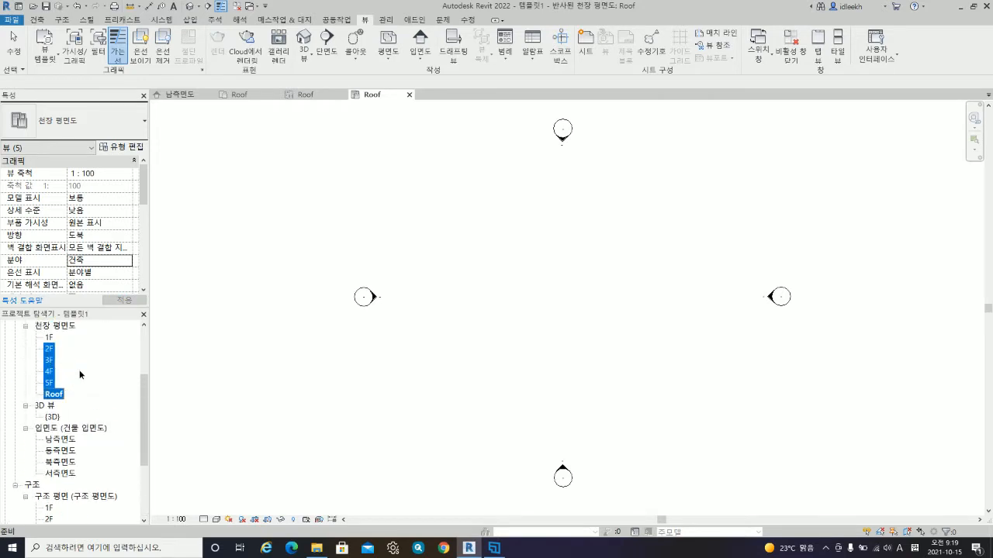
click(79, 372)
scroll(70, 379, up, 3)
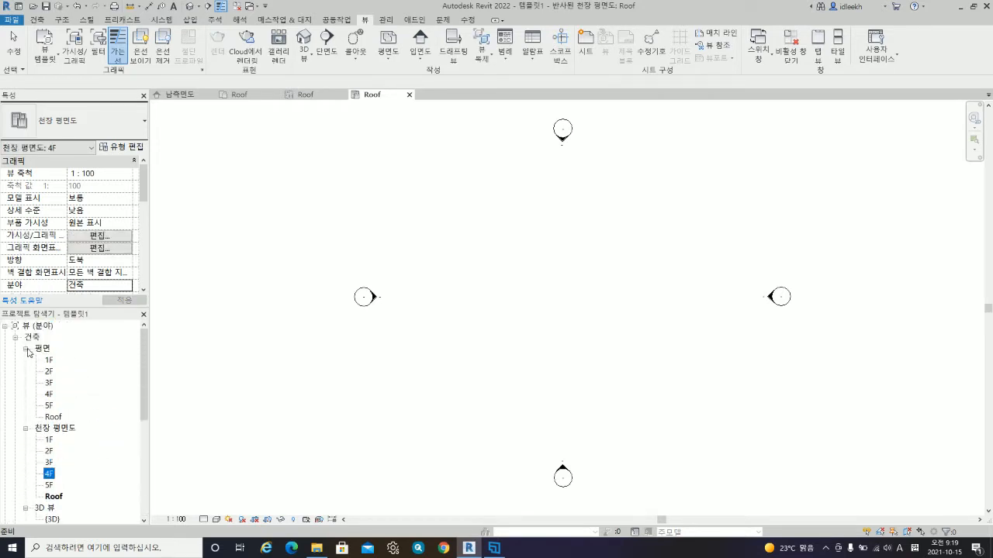
- Collapse the 건축 discipline group and open the type properties of the 1F structural plan view
click(15, 338)
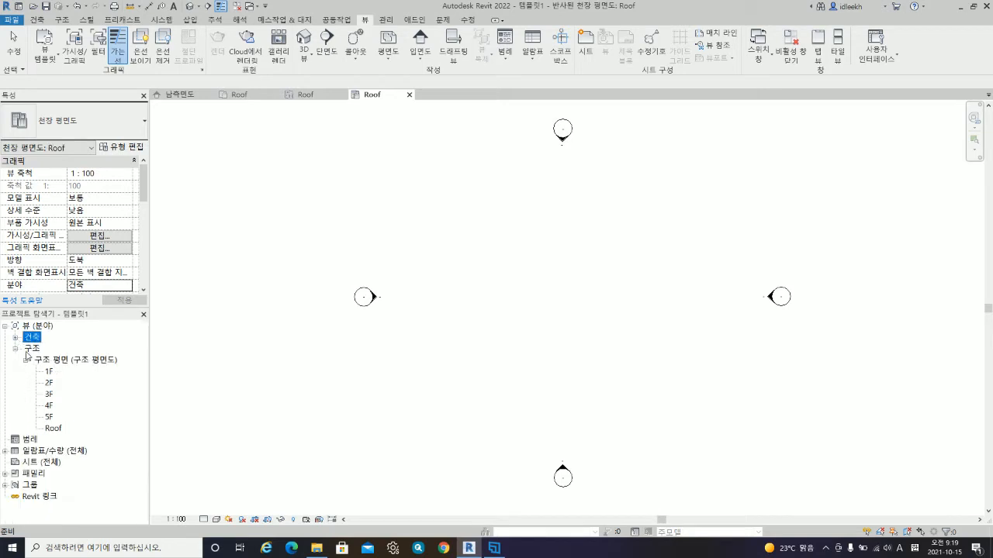
click(49, 372)
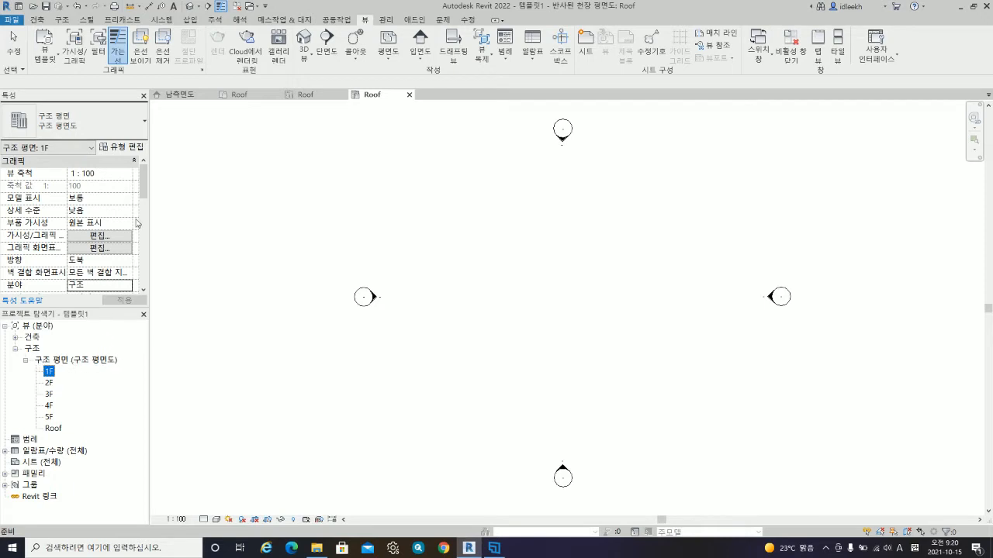
click(129, 147)
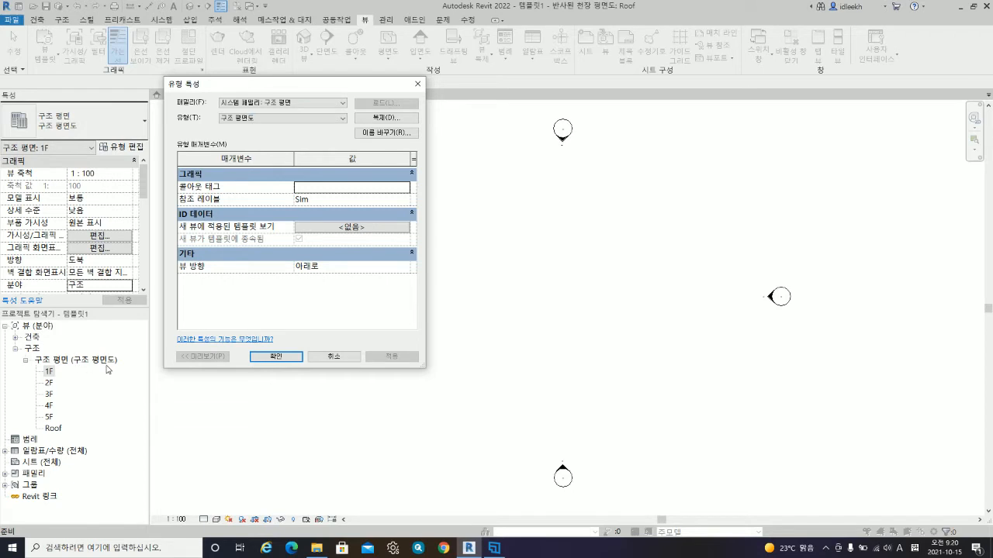
- Rename the structural plan view type to 도면용
click(386, 133)
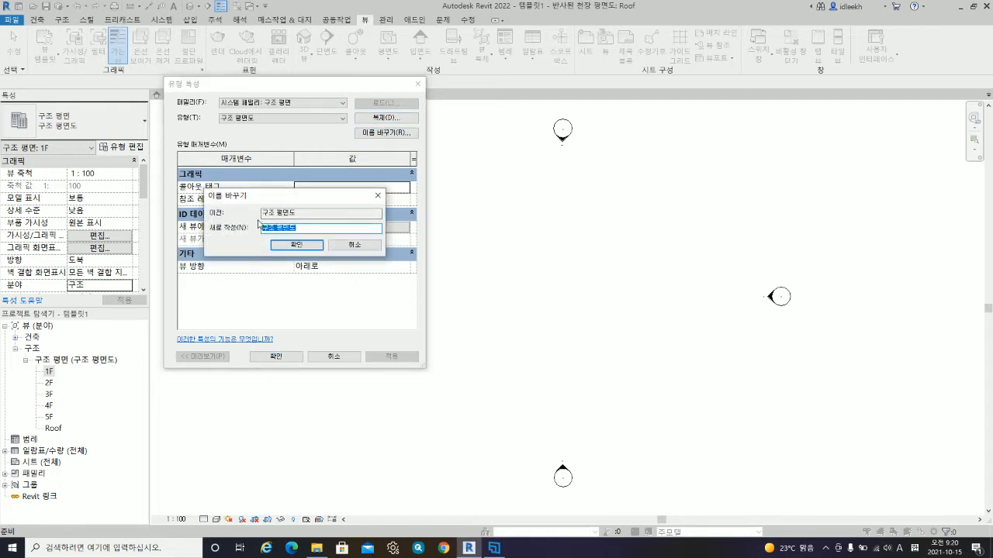
text(ah)
key(BackSpace)
text(도면용)
key(Return)
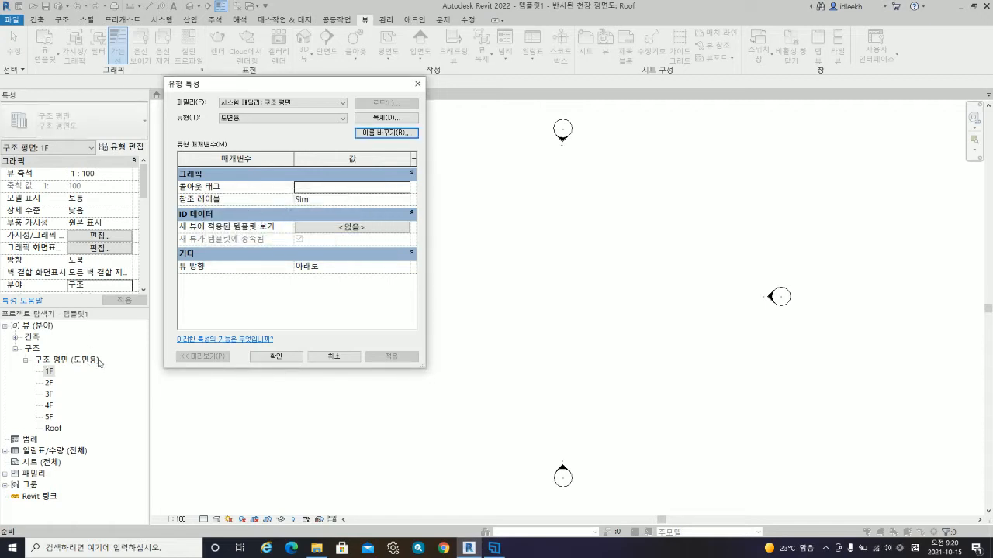
- Rename the structural plan view type to 구조도서용 and accept the type properties
click(380, 133)
click(276, 229)
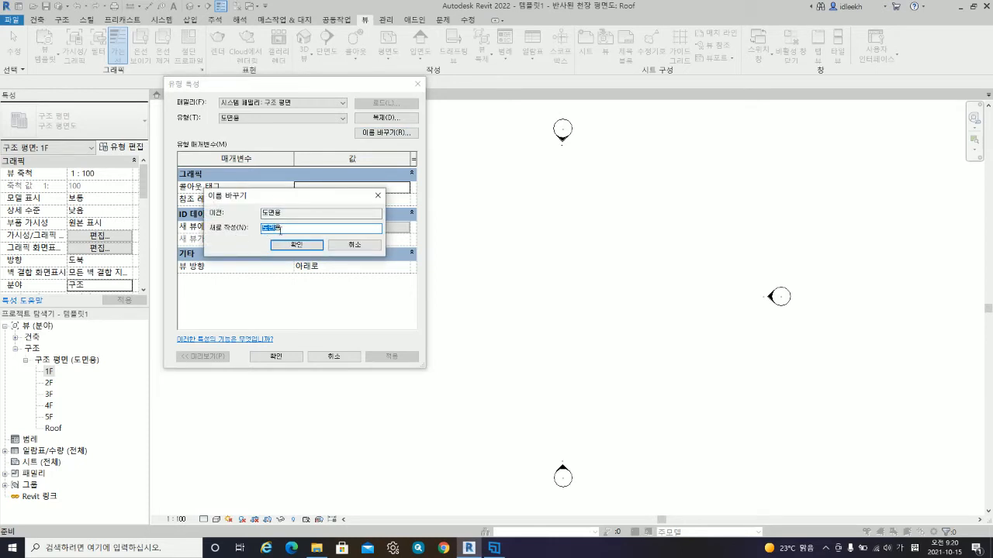
text(구조도서용)
click(304, 246)
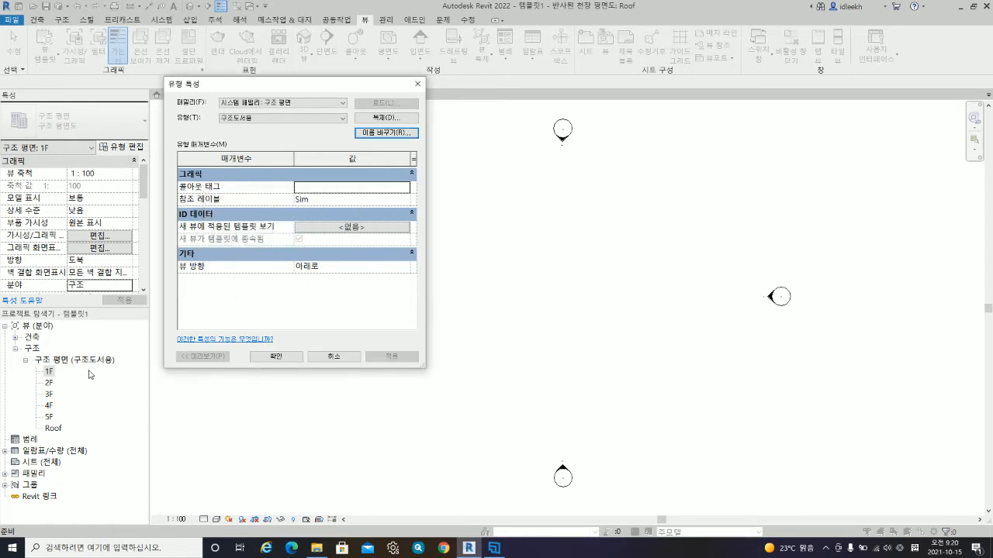
click(281, 357)
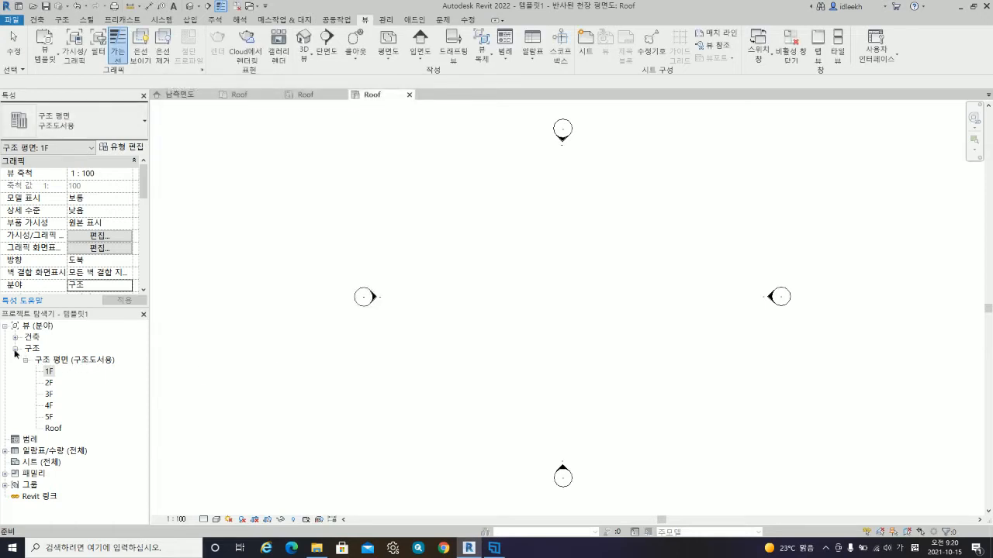
- Collapse the 구조 group, expand 건축, and check the type properties of the 1F through Roof floor plan views
click(15, 349)
click(15, 337)
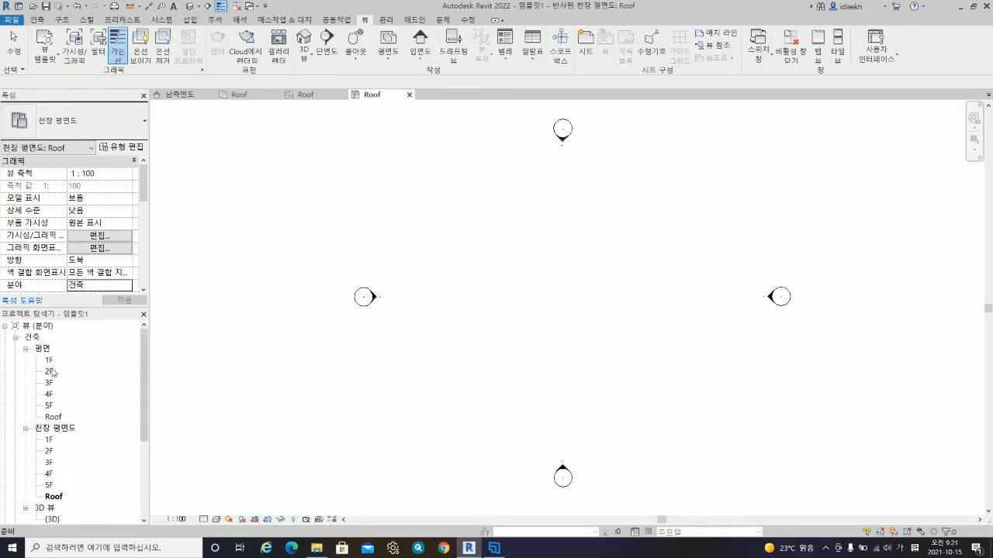
click(50, 361)
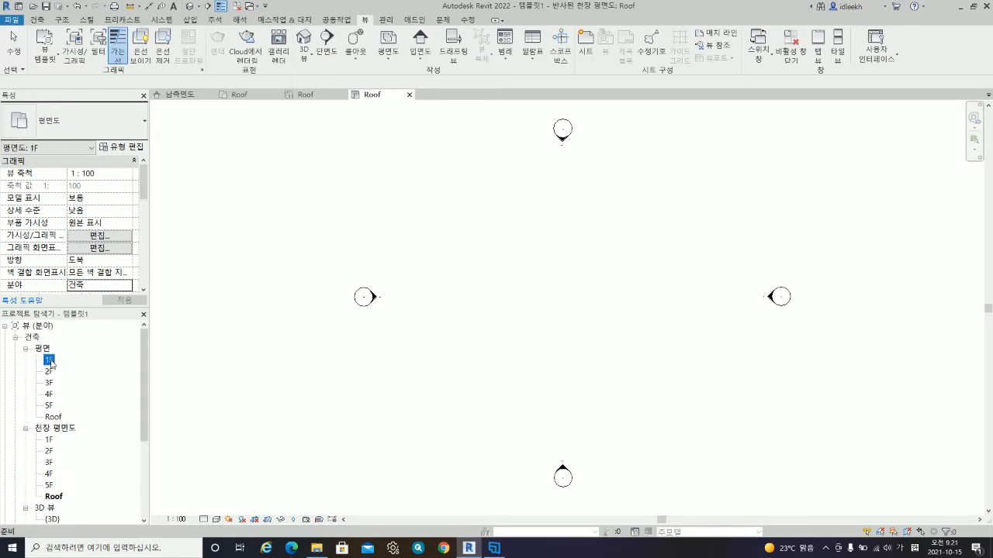
shift+click(54, 418)
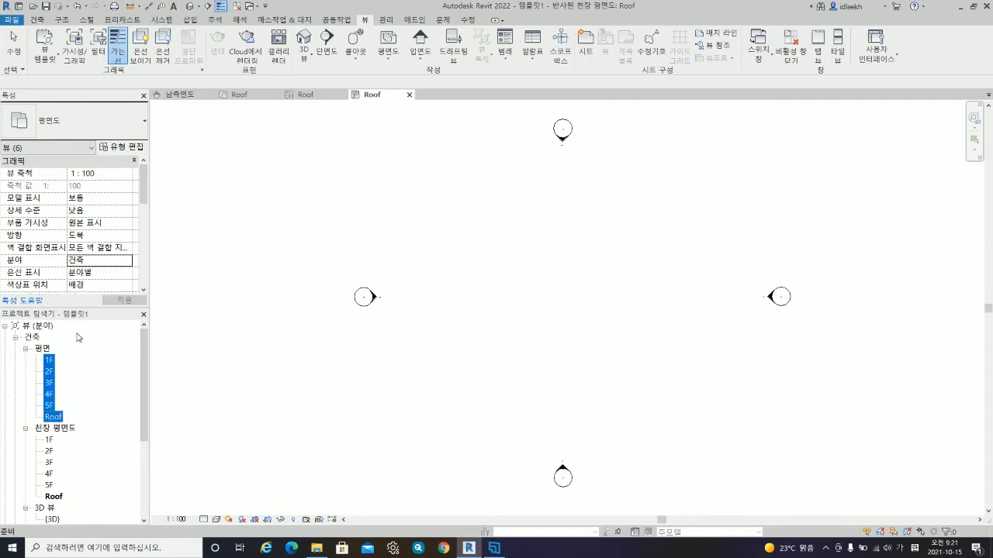
click(124, 149)
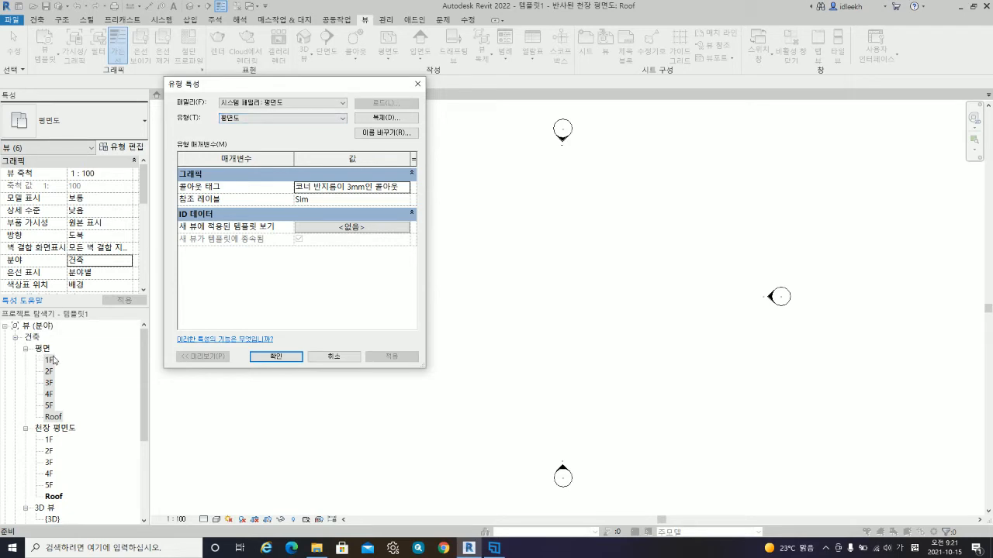
click(334, 357)
- Close the type properties and duplicate the 1F floor plan view in the 건축 discipline
click(69, 363)
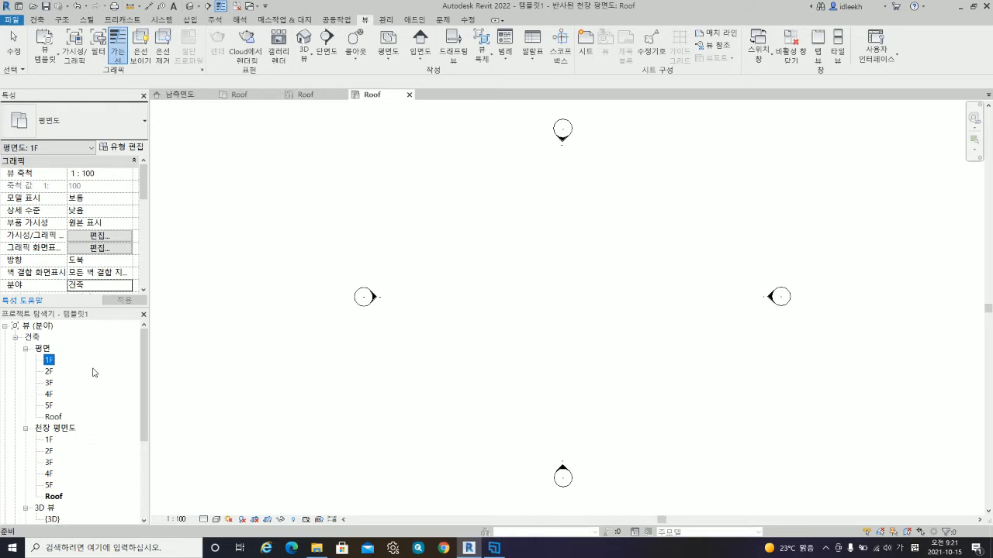
right_click(52, 362)
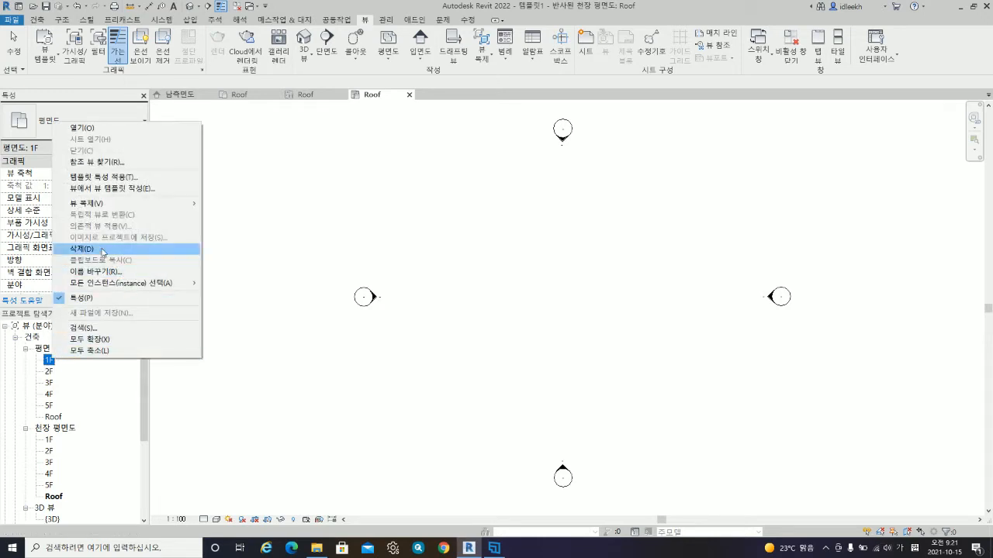
mouse_move(113, 205)
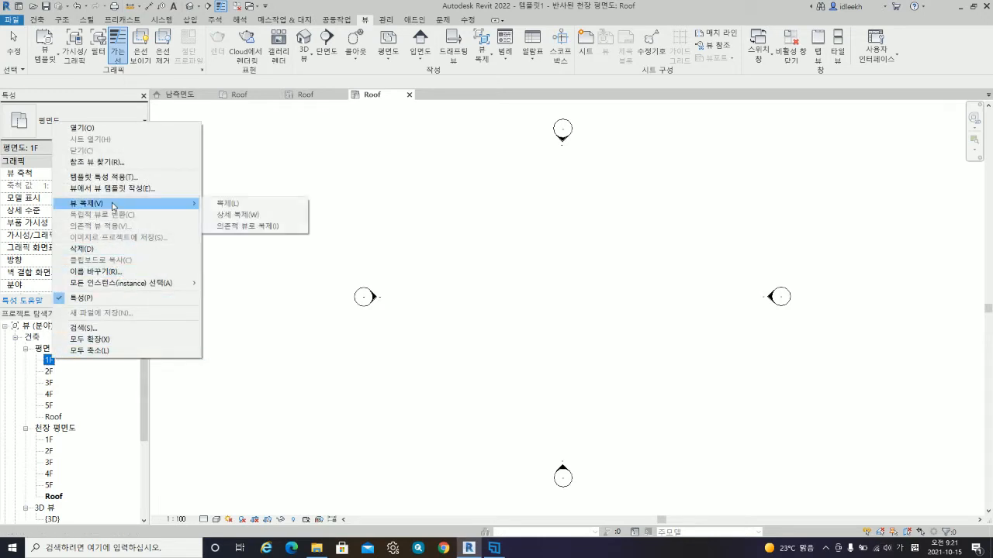
click(233, 206)
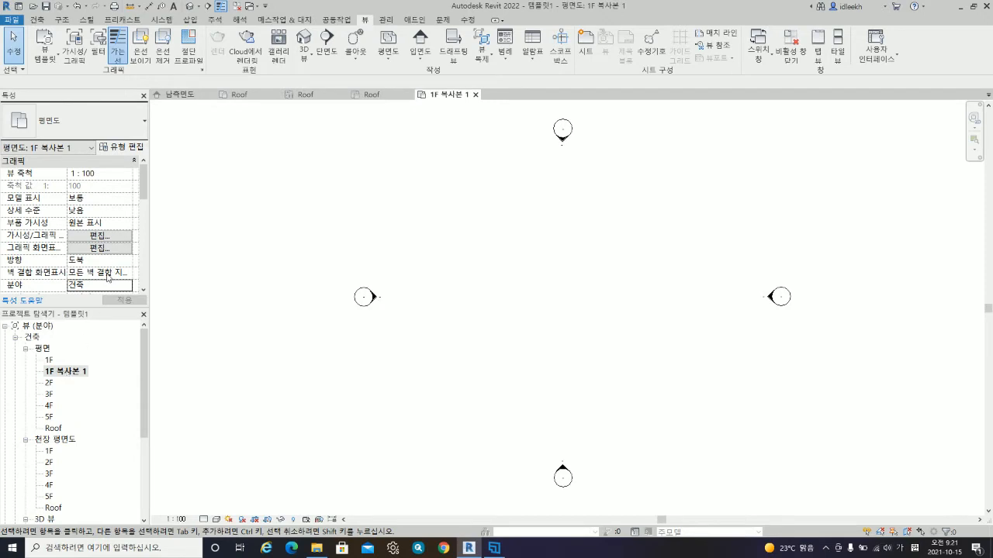
- Duplicate the copied 1F plan's view type as 모델링용 and apply it to that view
click(128, 148)
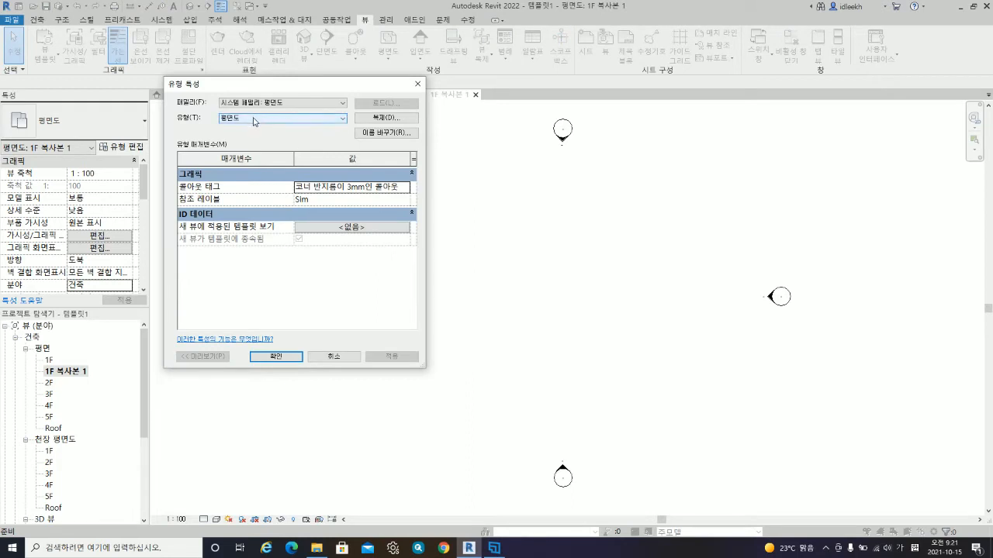
click(382, 121)
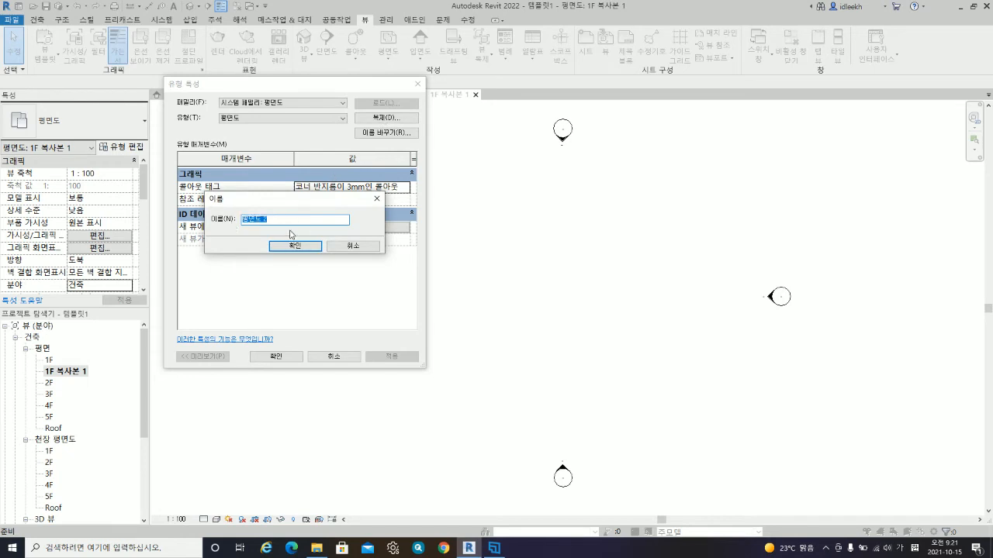
text(모델링용)
click(294, 246)
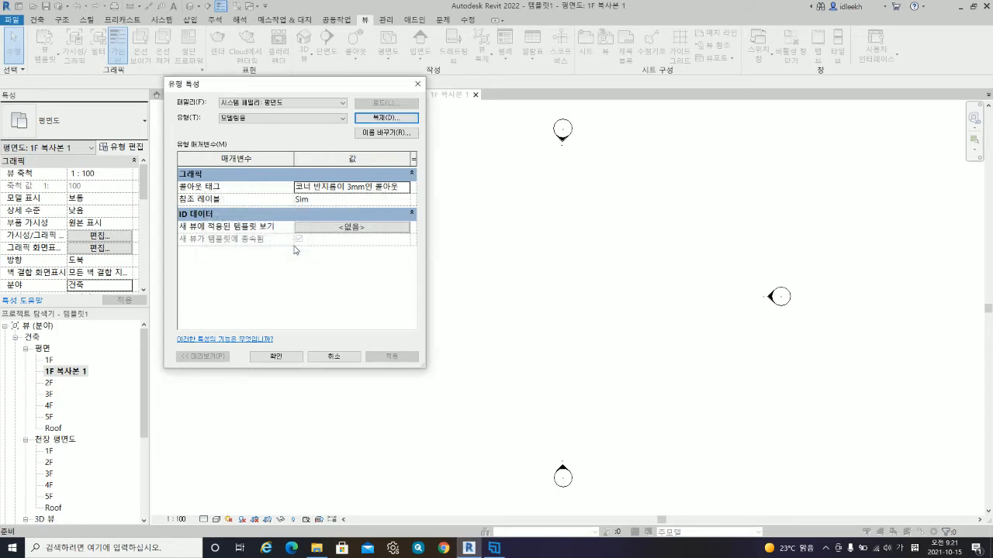
click(284, 358)
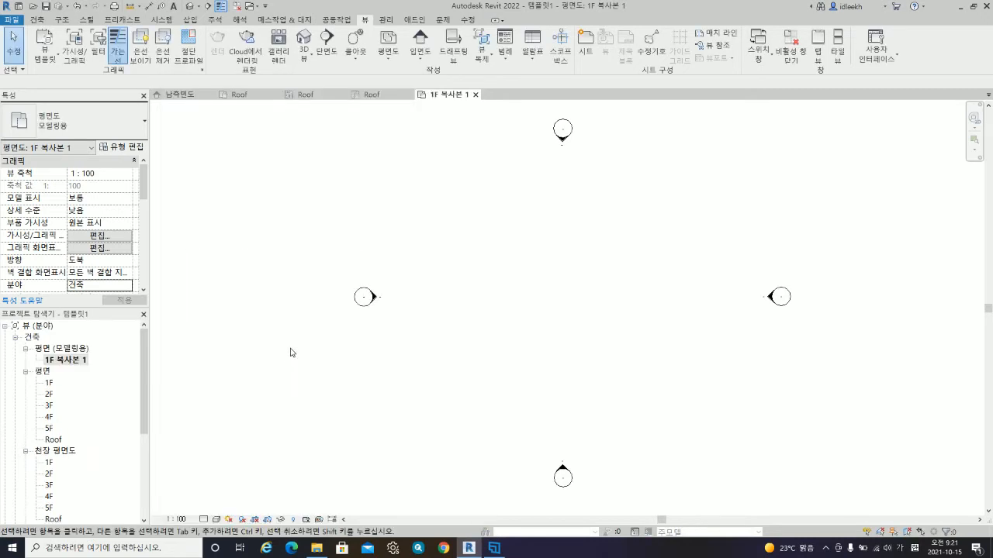
- Rename the original 1F floor plan's view type to 건축도서용 and accept the type properties
click(49, 384)
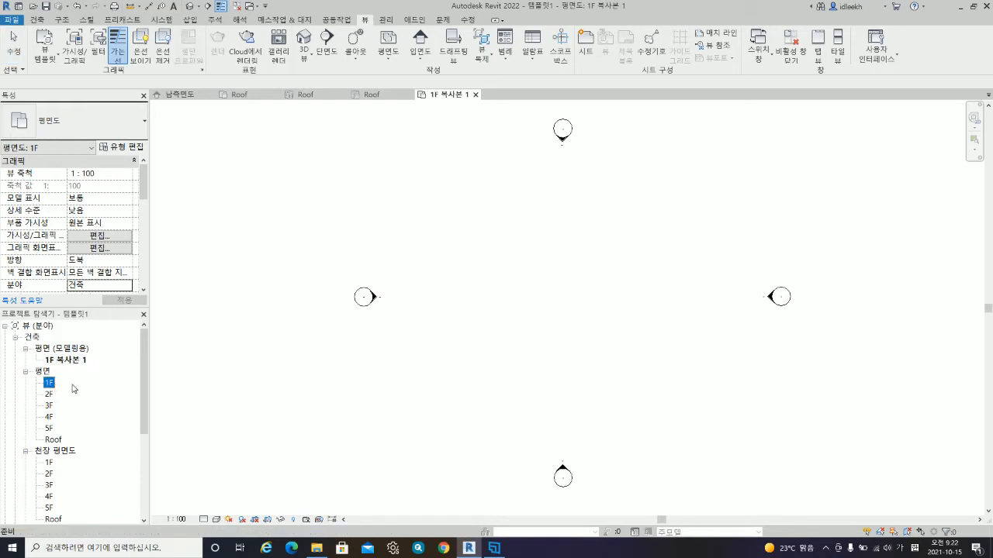
click(128, 147)
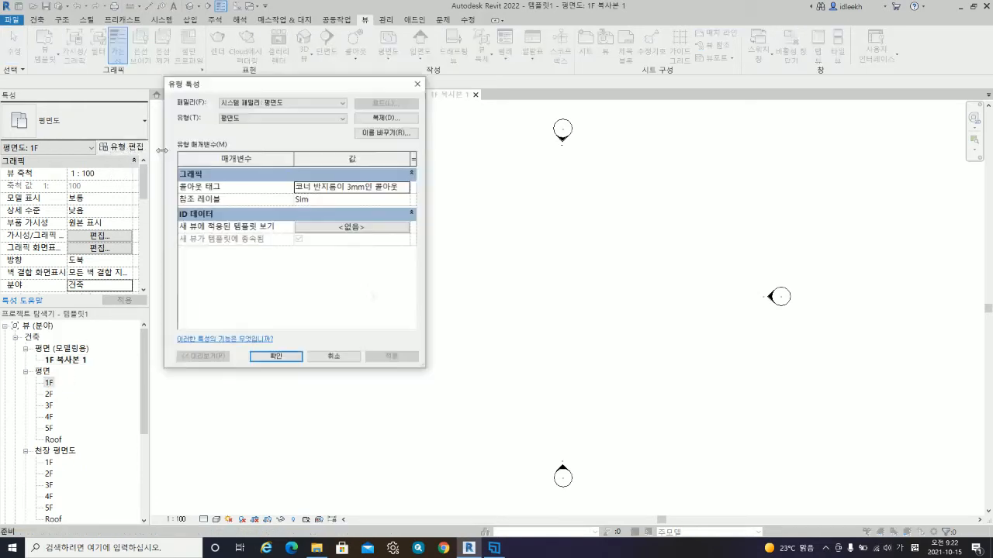
click(386, 132)
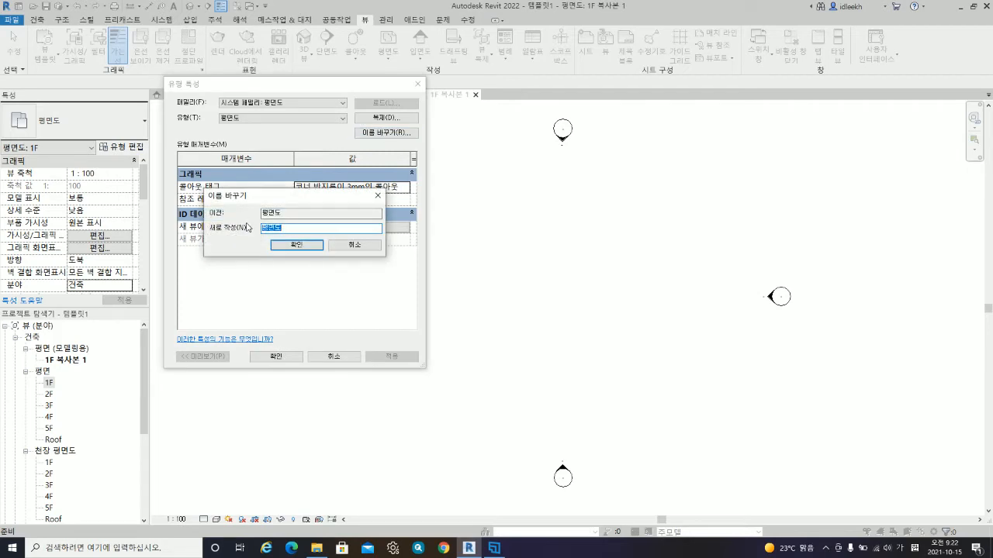
text(ㄱ)
text(건축도ㅁ)
text(용)
click(289, 247)
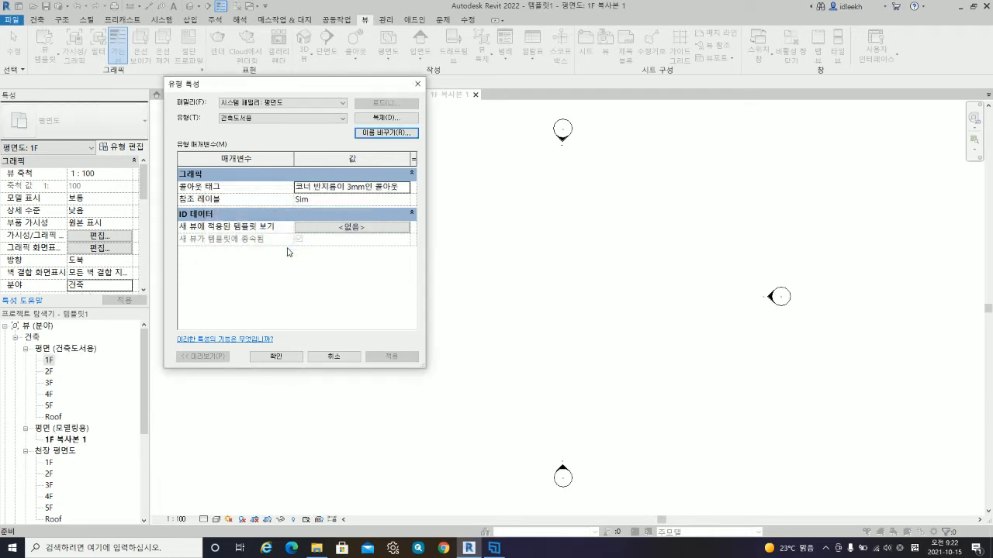
click(285, 357)
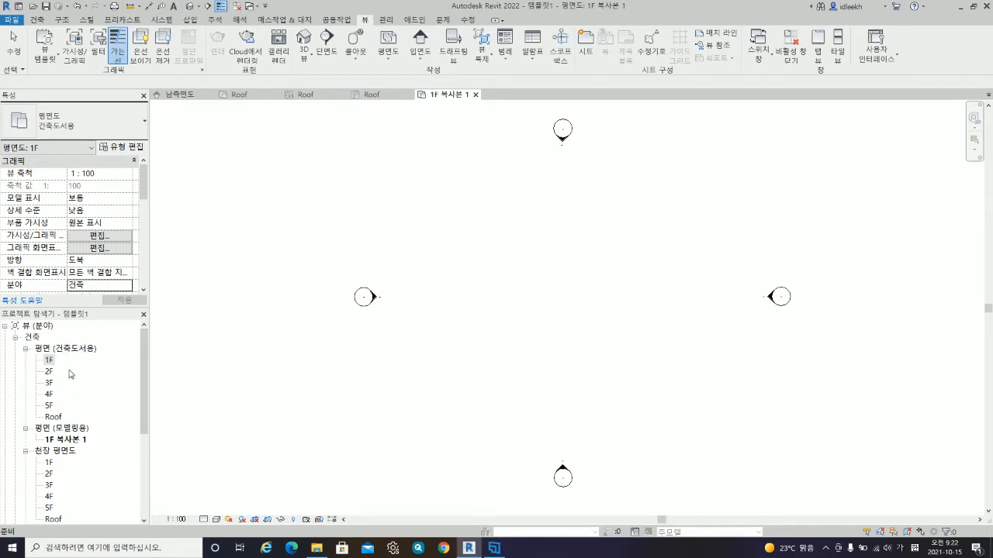
scroll(70, 375, down, 1)
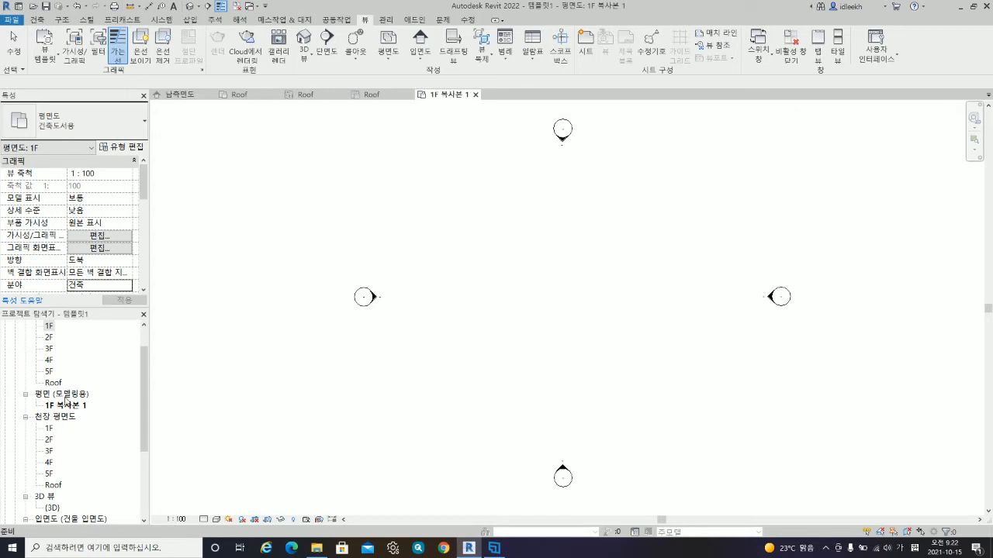
scroll(72, 406, up, 1)
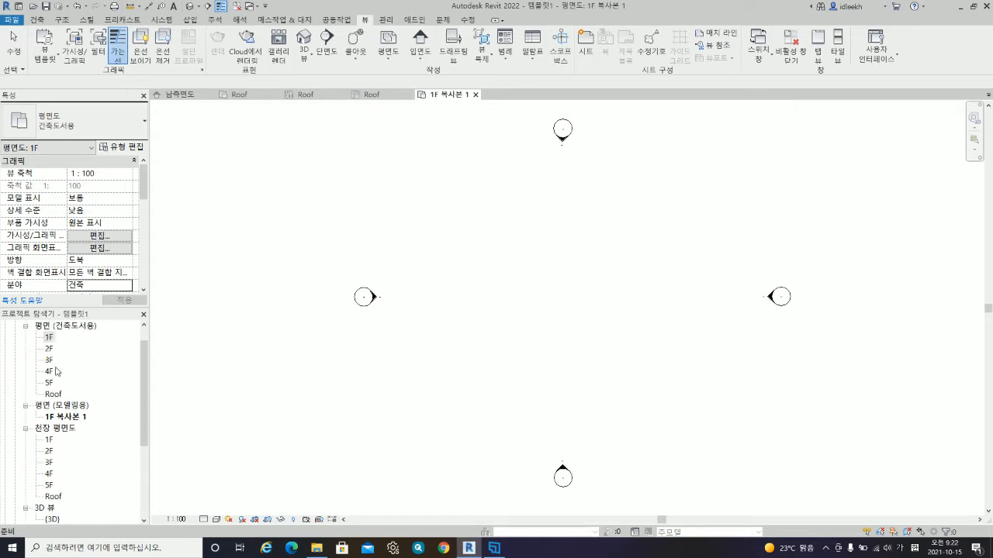
scroll(59, 364, up, 1)
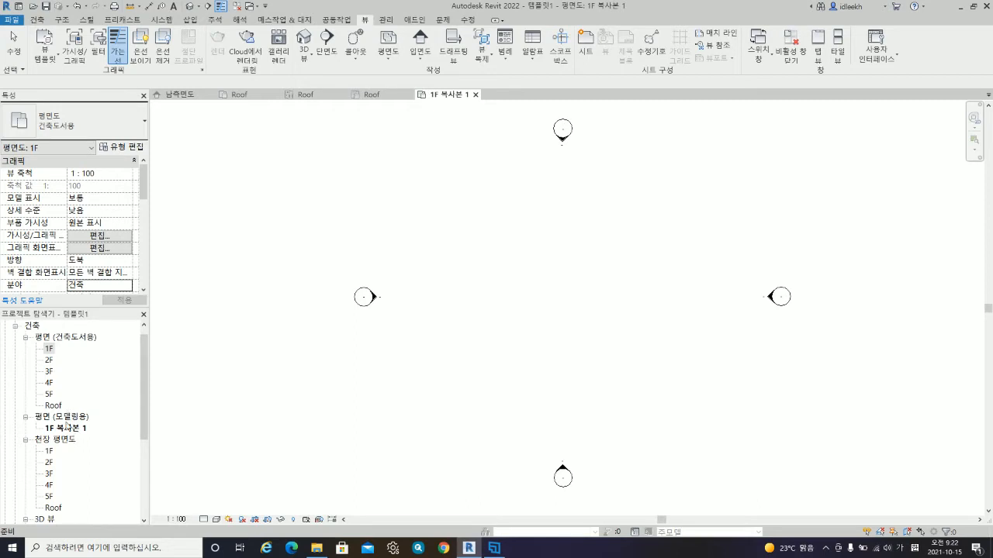
click(51, 360)
shift+click(53, 405)
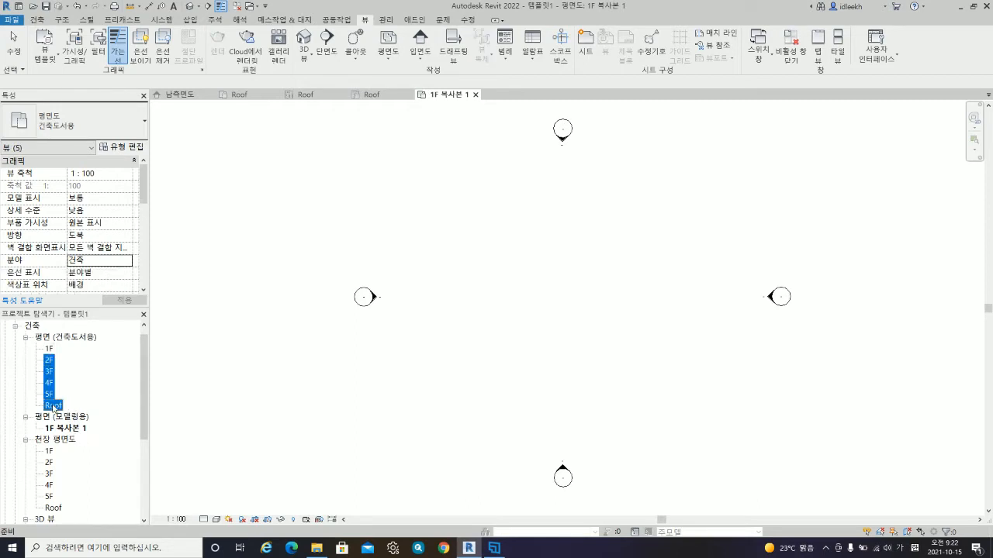
right_click(48, 360)
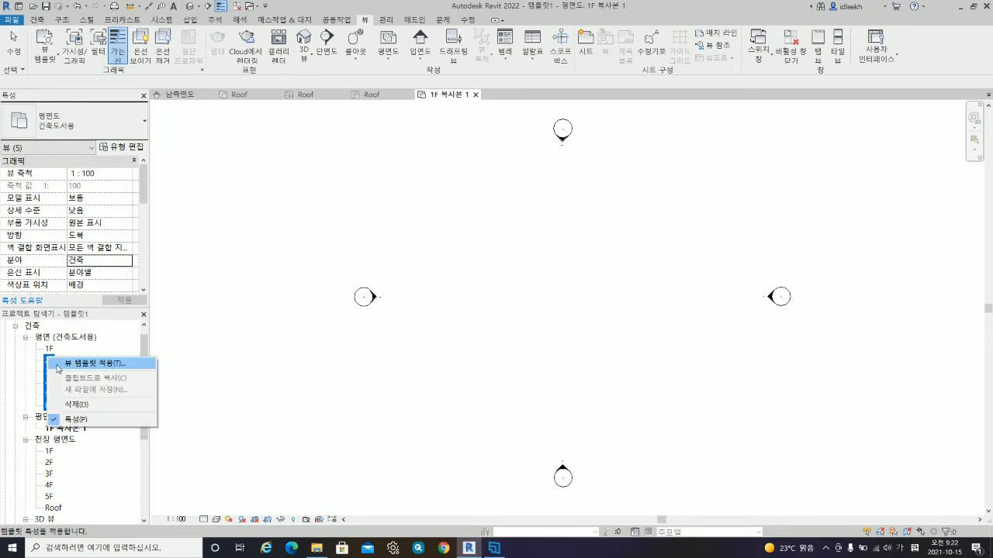
click(186, 349)
- Duplicate the 2F and 3F floor plan views in the 건축도서용 group
click(50, 361)
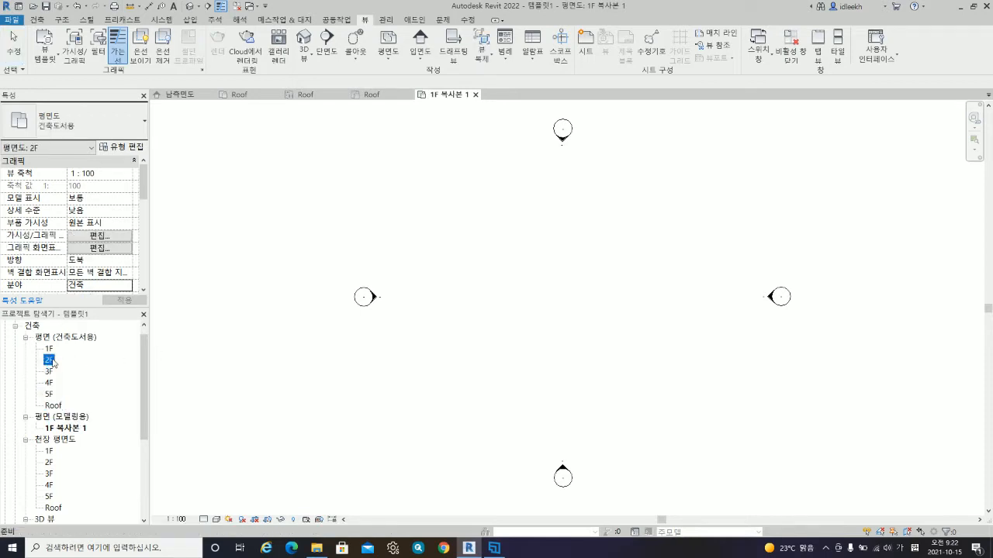
right_click(52, 361)
mouse_move(100, 204)
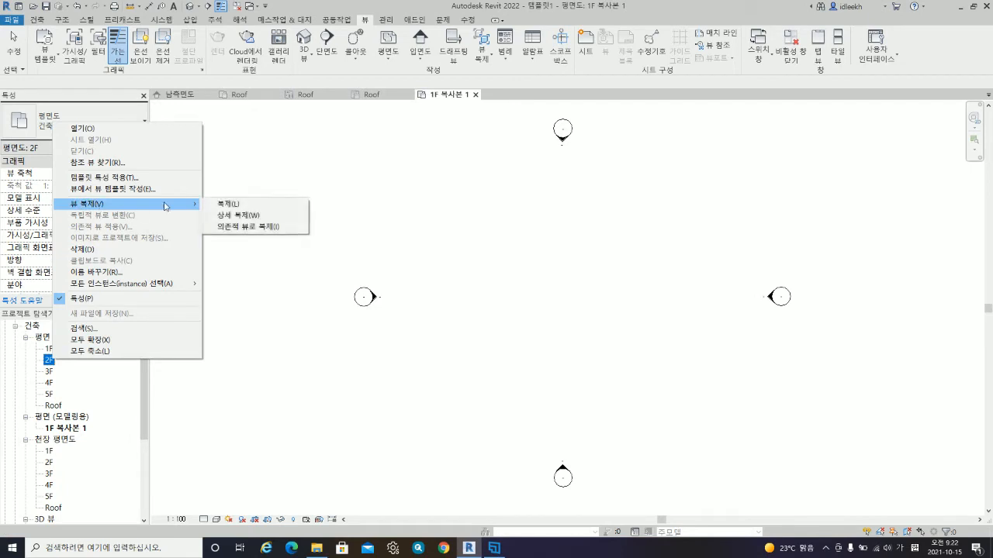
click(223, 205)
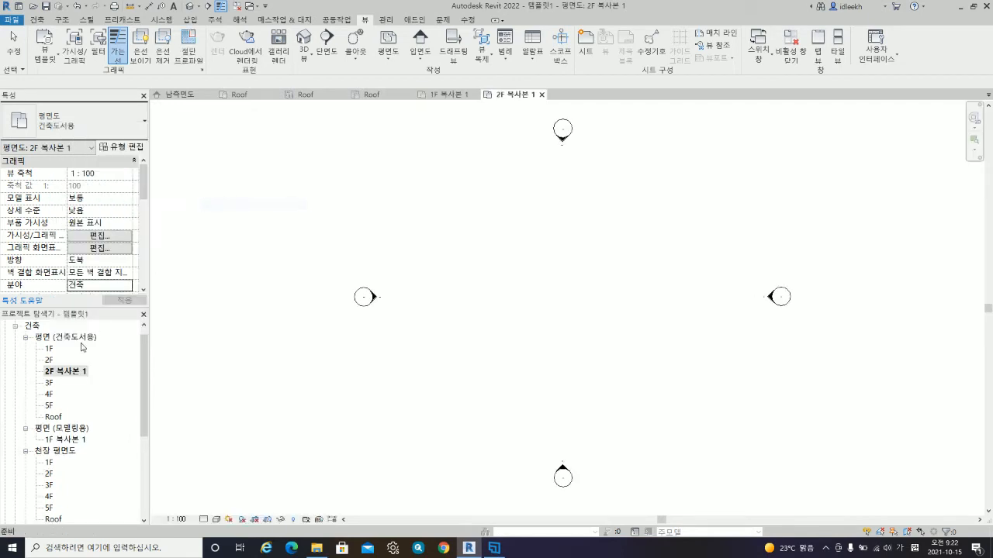
right_click(48, 383)
mouse_move(148, 229)
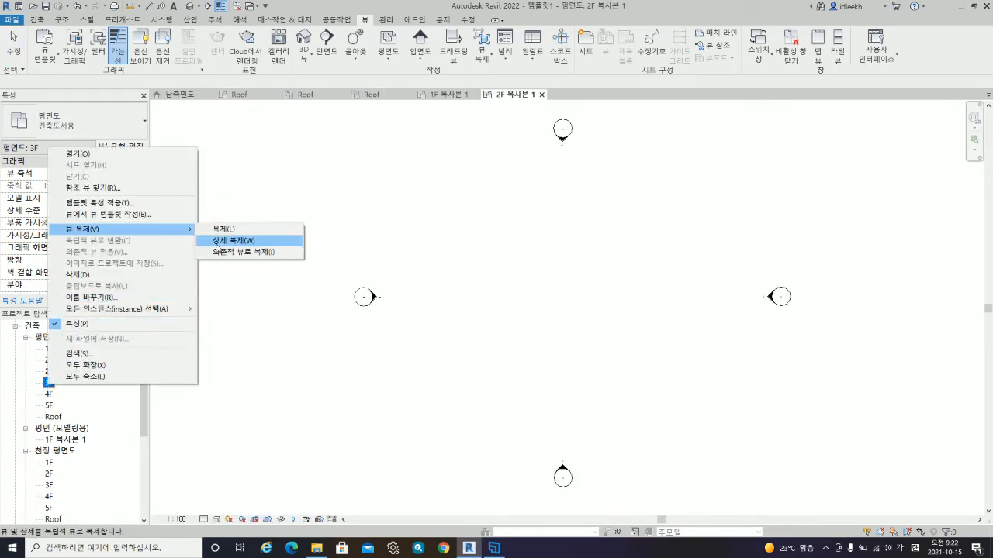
click(222, 228)
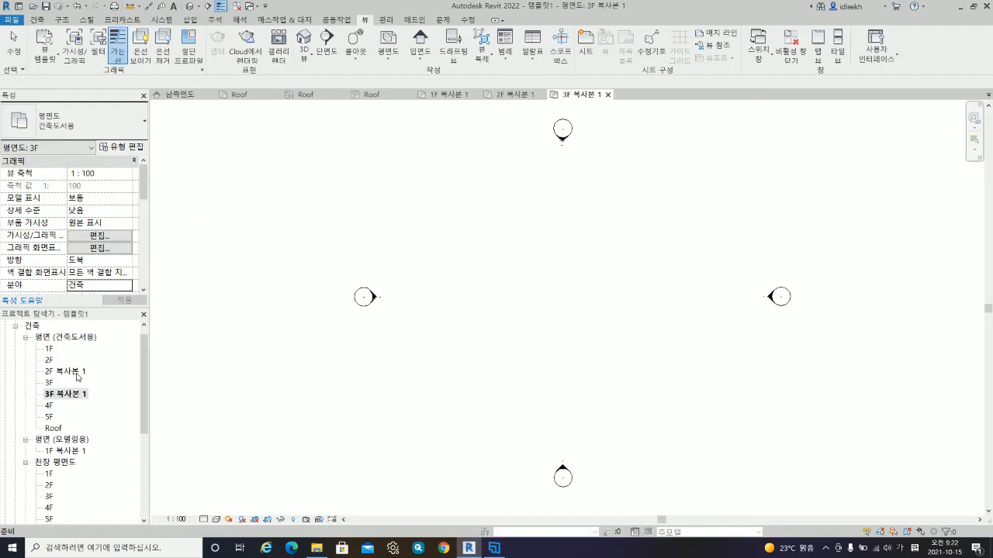
- Duplicate the 4F, 5F and Roof floor plan views in the 건축도서용 group
right_click(48, 408)
mouse_move(143, 253)
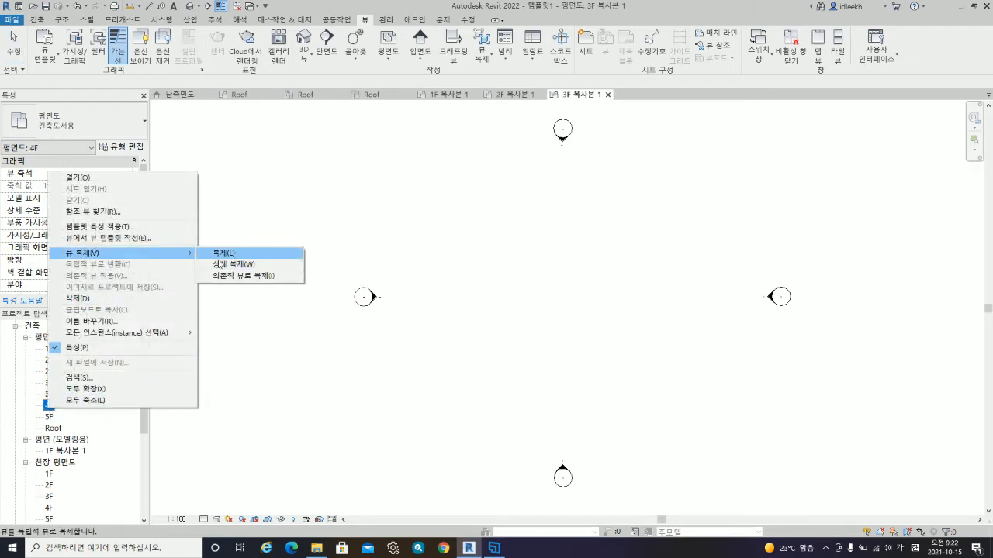
click(232, 254)
right_click(48, 429)
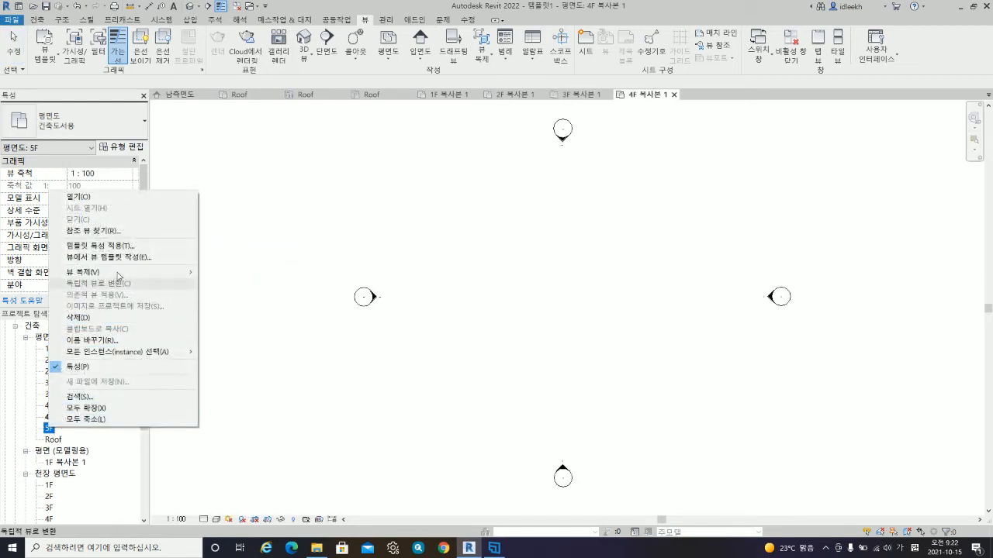
mouse_move(124, 272)
click(234, 273)
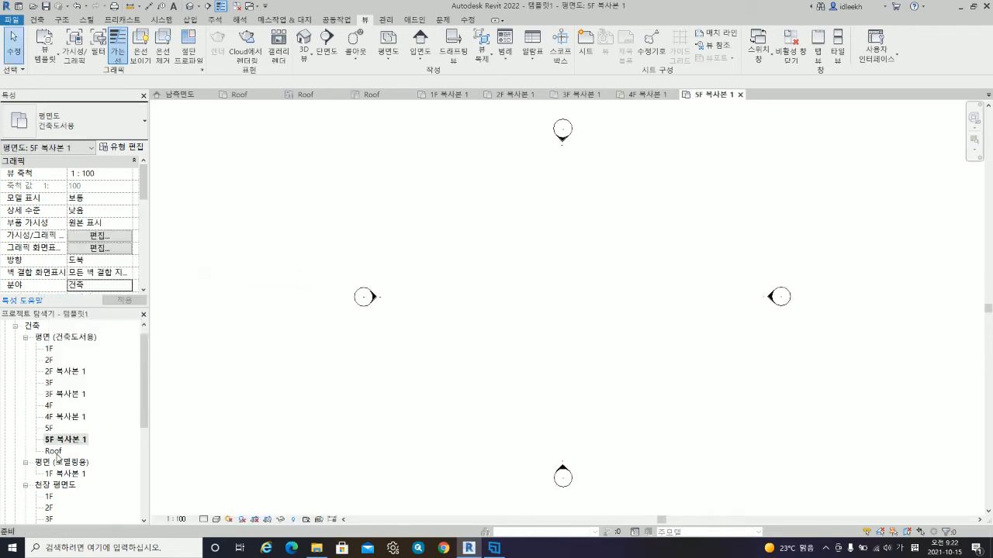
right_click(52, 451)
mouse_move(126, 301)
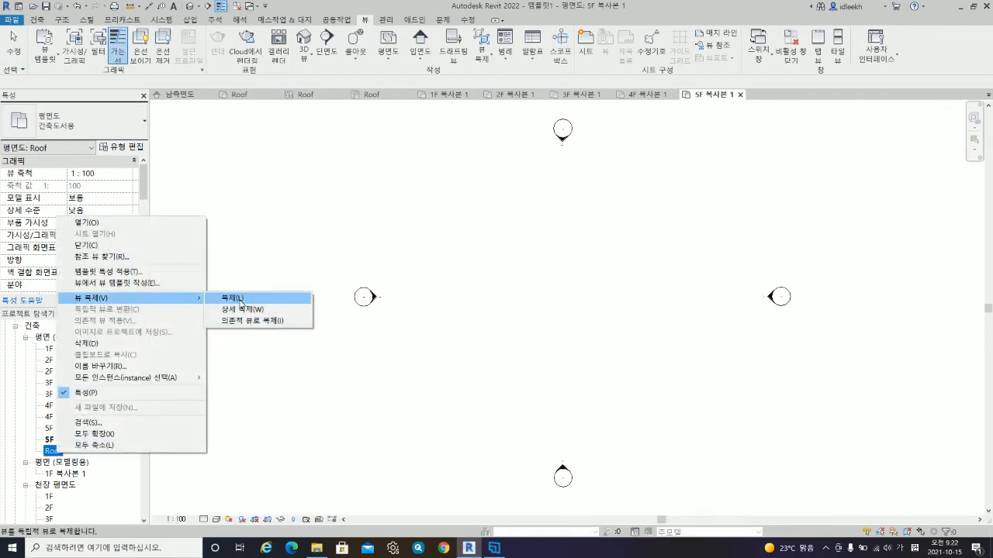
click(240, 308)
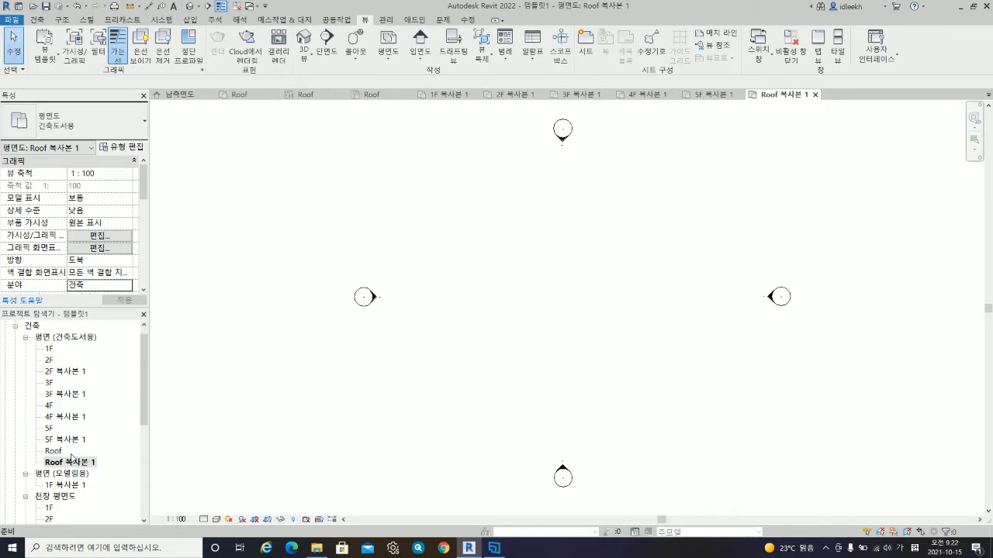
- Change the view type of the copied 2F, 3F, 4F, 5F and Roof plans to 모델링용
ctrl+click(65, 439)
ctrl+click(76, 418)
ctrl+click(73, 395)
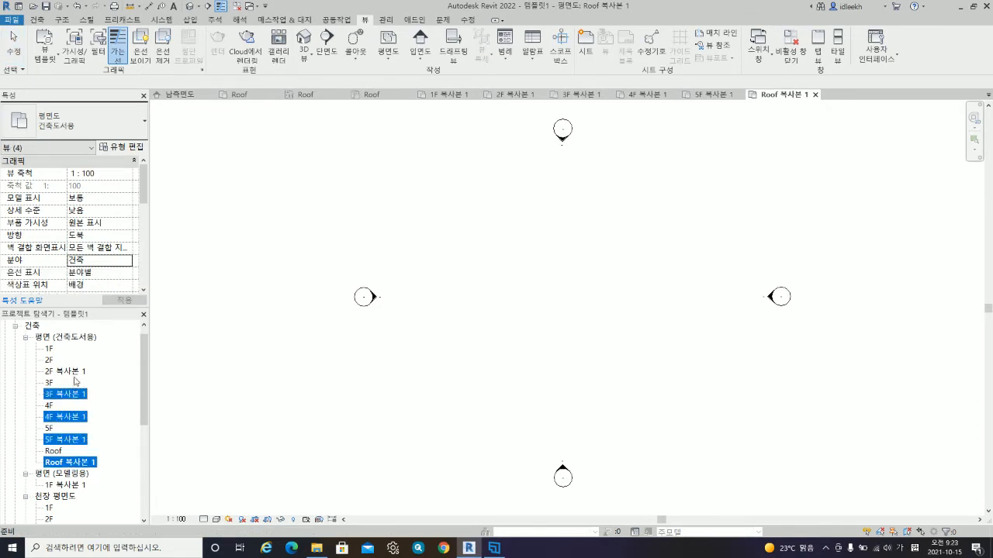
ctrl+click(75, 372)
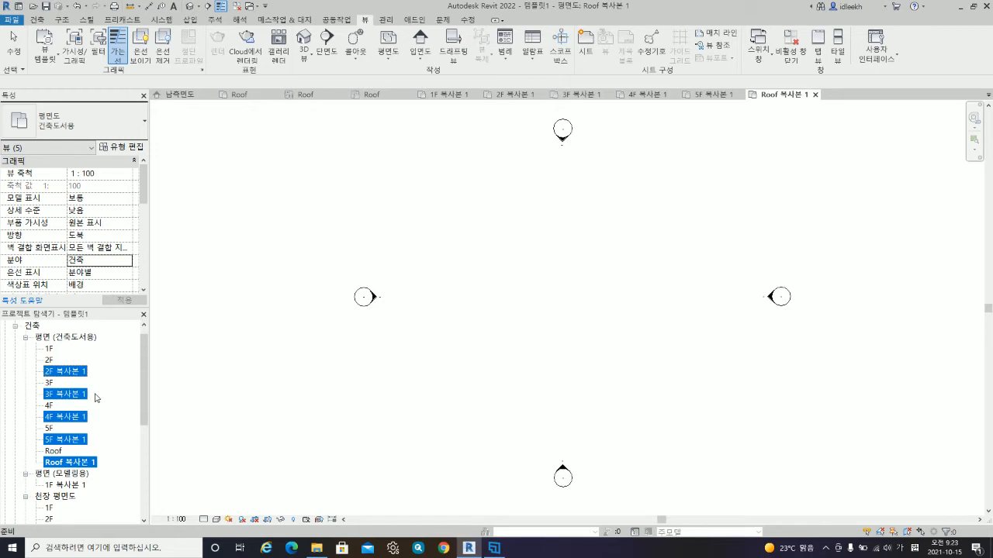
click(122, 128)
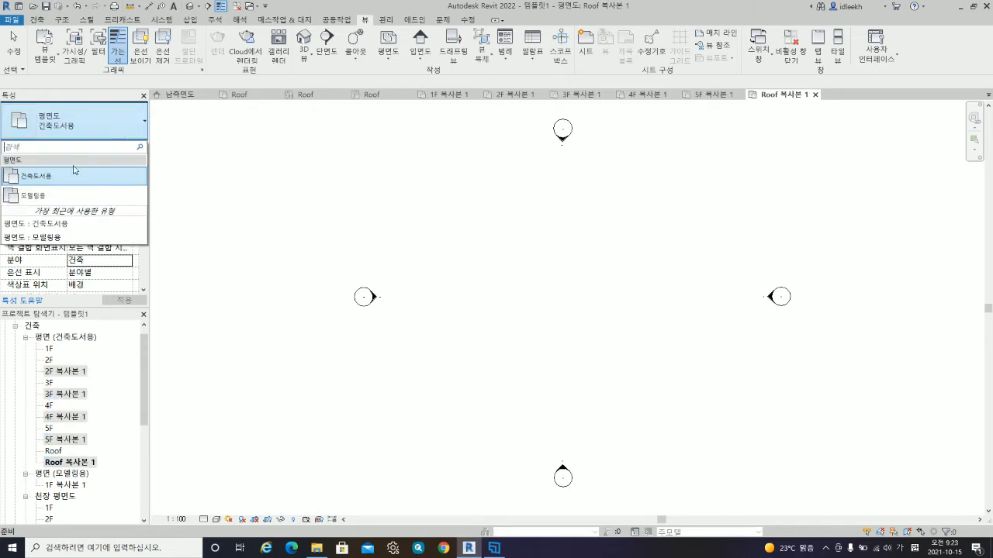
click(35, 199)
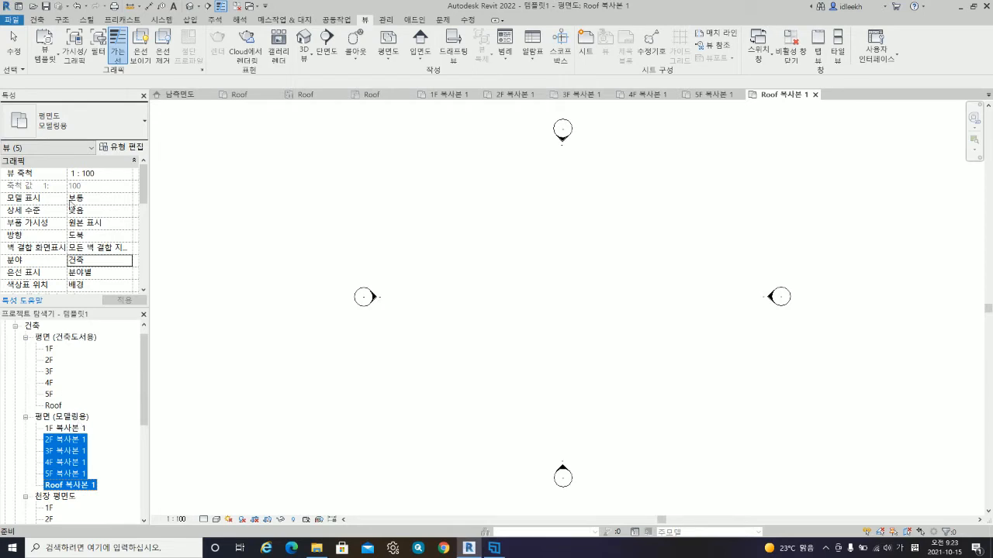
- Rename the view type of the six copied 1F to Roof plans to 건축모델링용 and accept the type properties
click(68, 428)
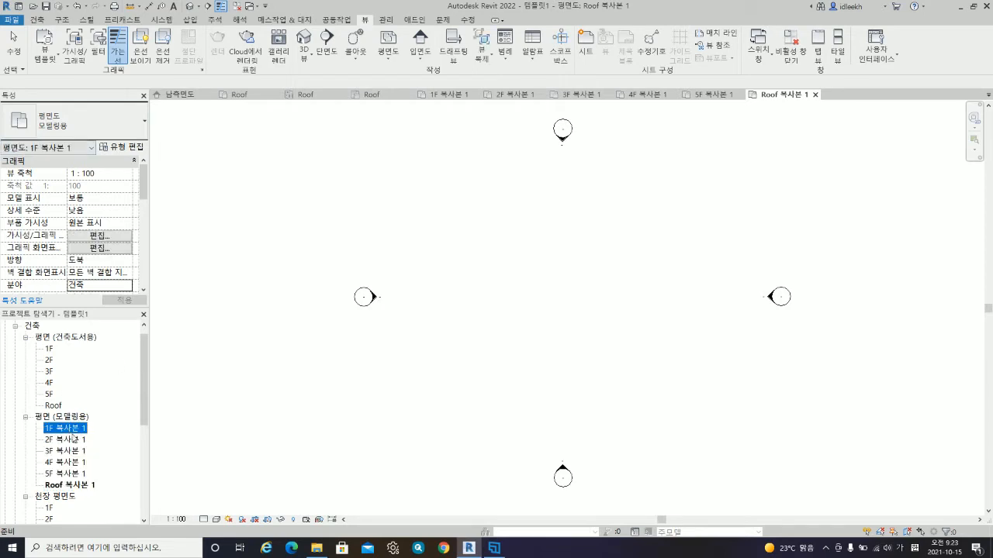
shift+click(73, 485)
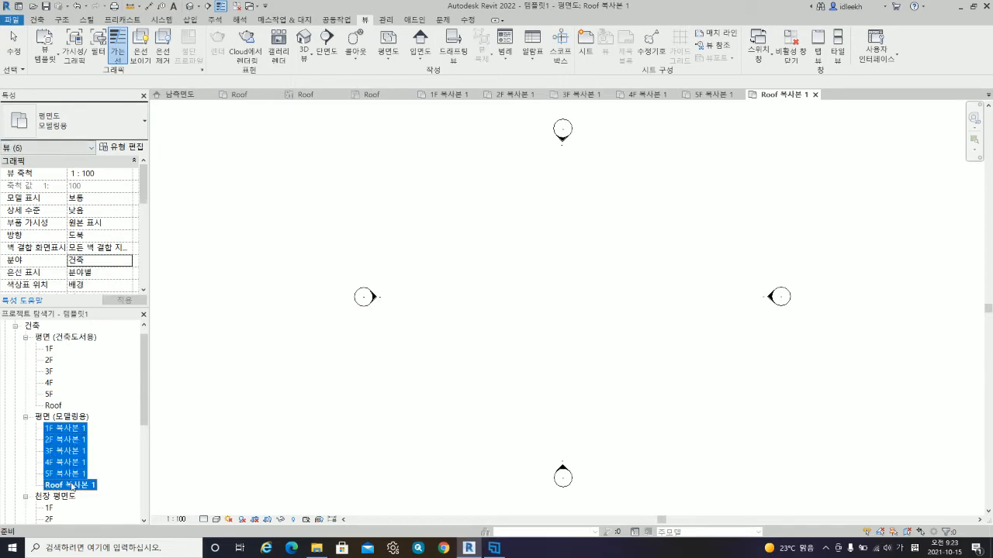
click(131, 151)
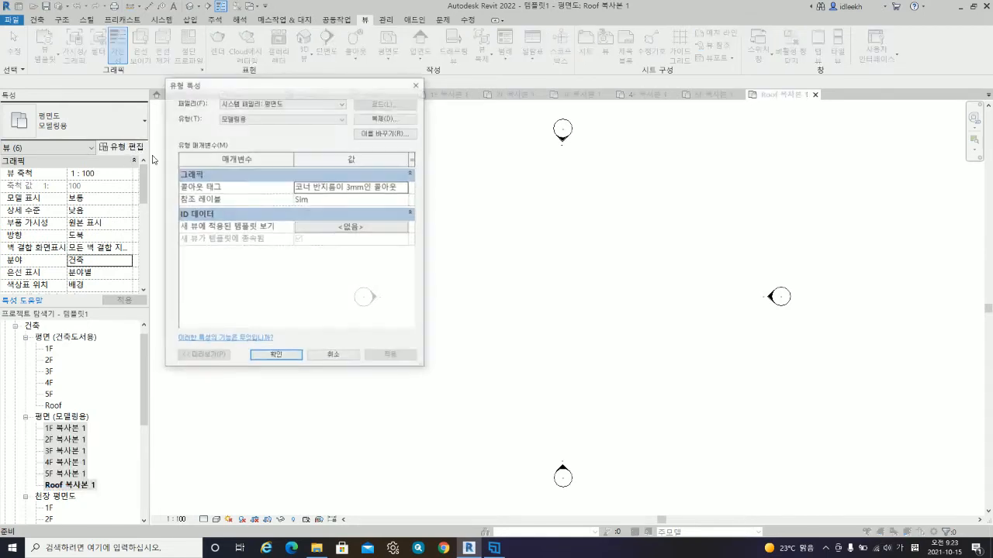
click(386, 133)
click(281, 228)
text(기)
text(축모델링용)
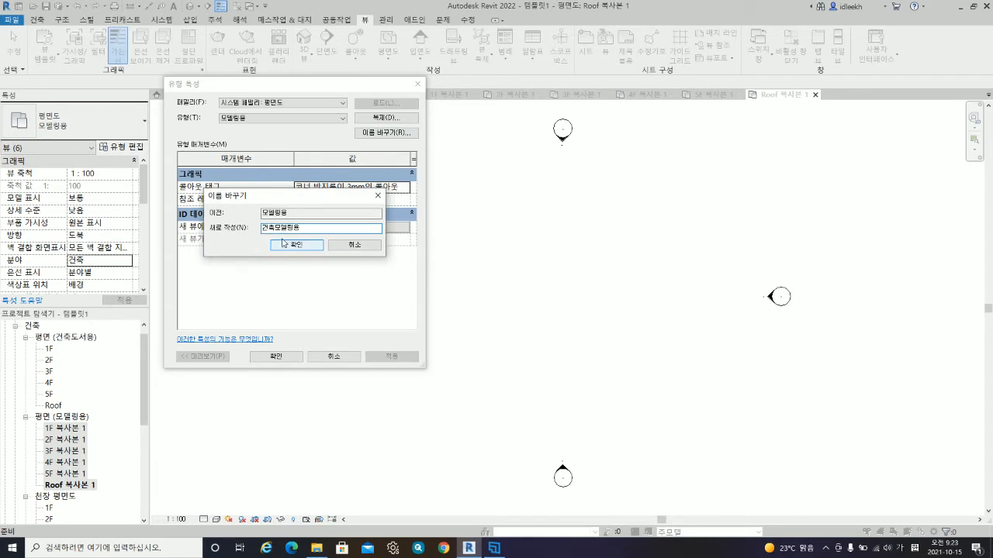
click(295, 245)
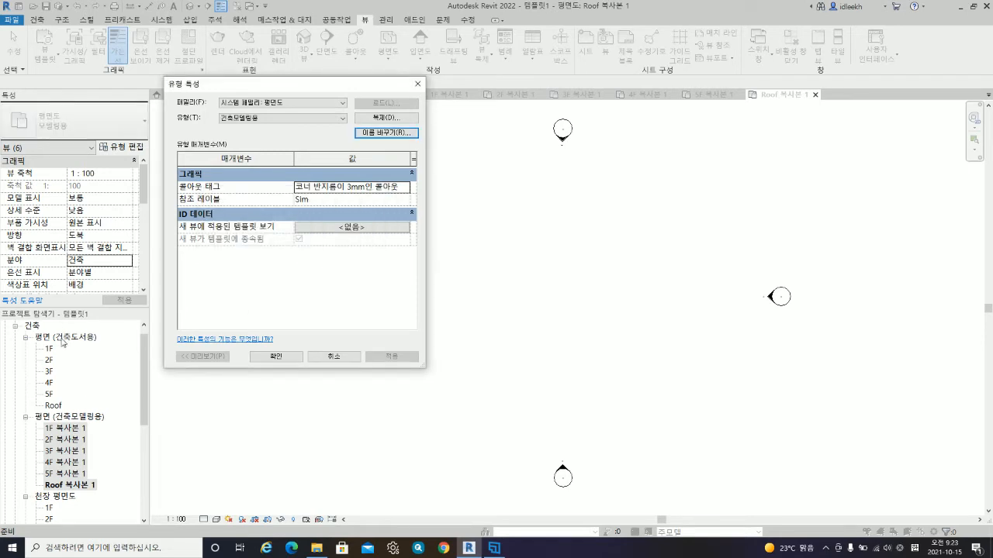
click(274, 356)
click(86, 374)
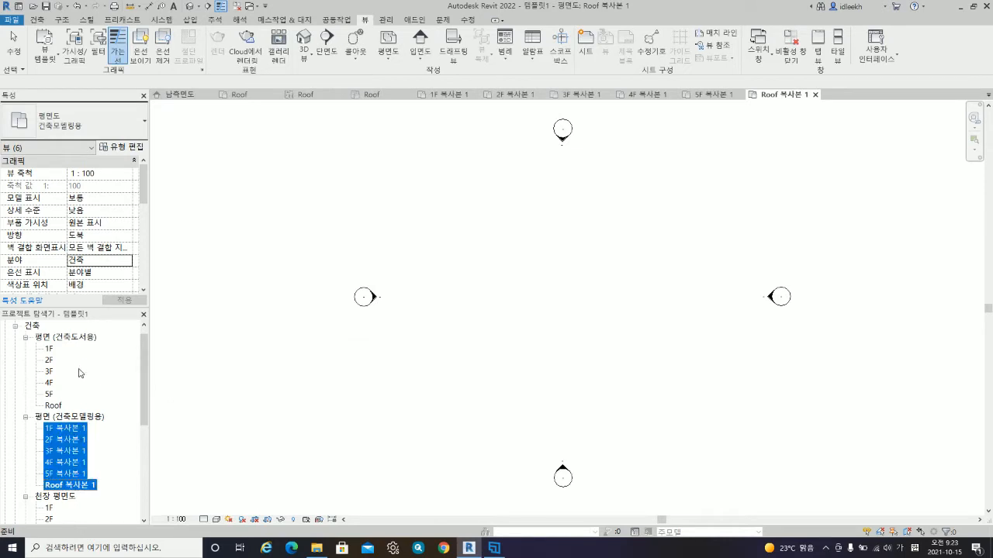
- Examine the view groups under the 건축 discipline and expand the 구조 discipline to review its structural plans
click(81, 429)
scroll(84, 395, down, 5)
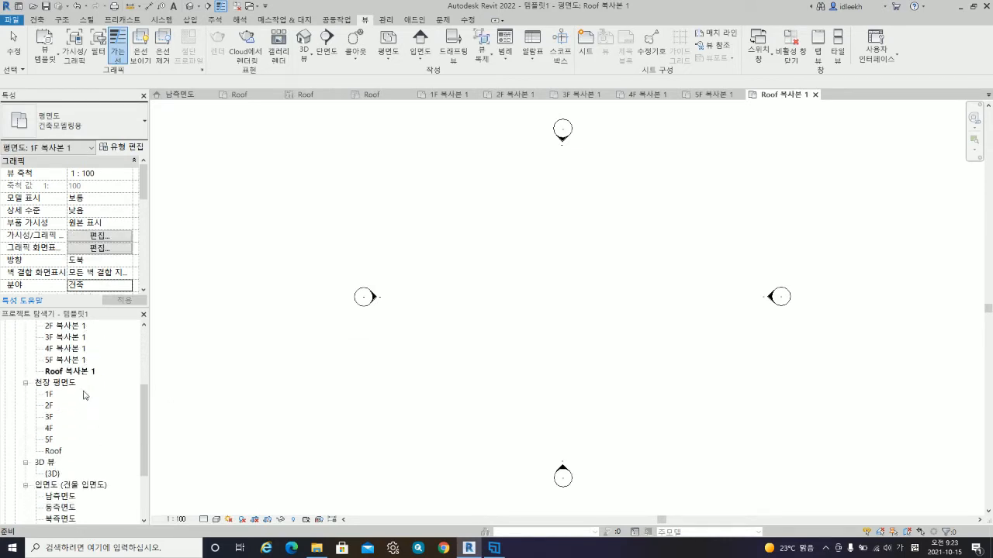
scroll(83, 394, down, 2)
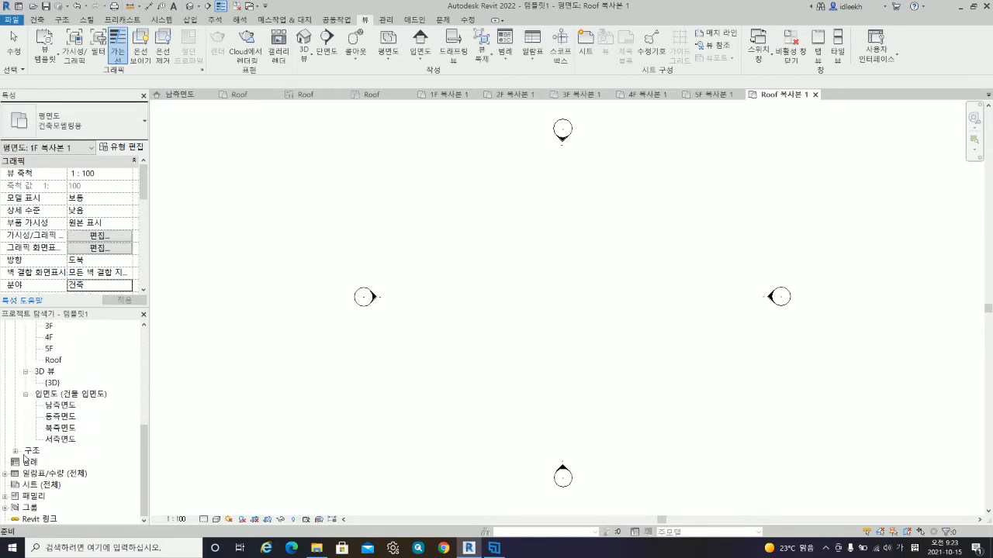
click(15, 451)
scroll(66, 442, down, 3)
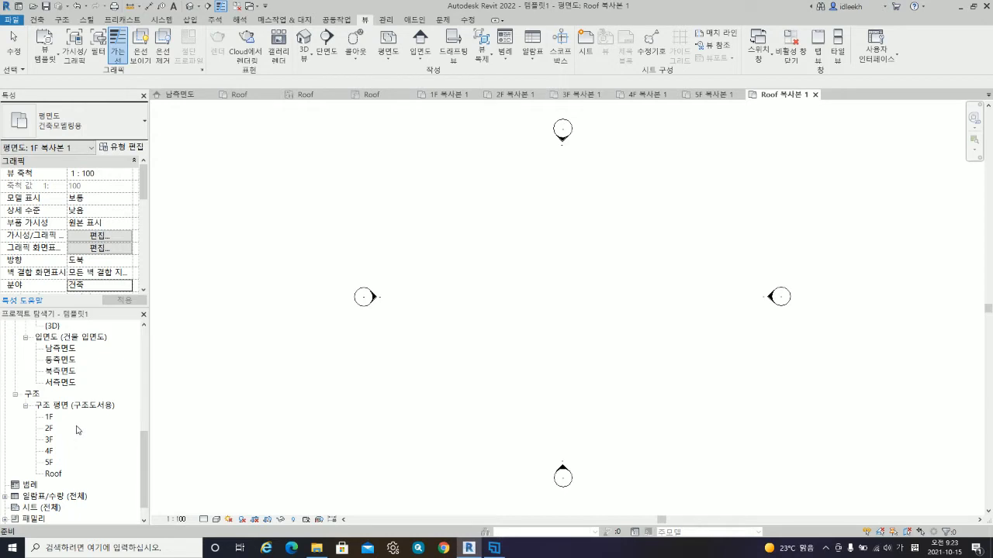
scroll(77, 428, up, 3)
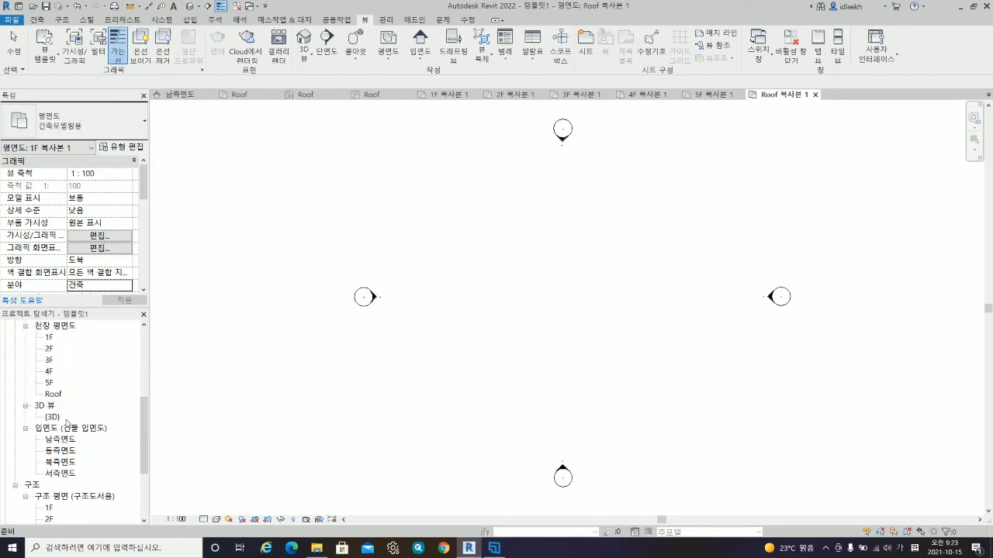
scroll(71, 420, up, 2)
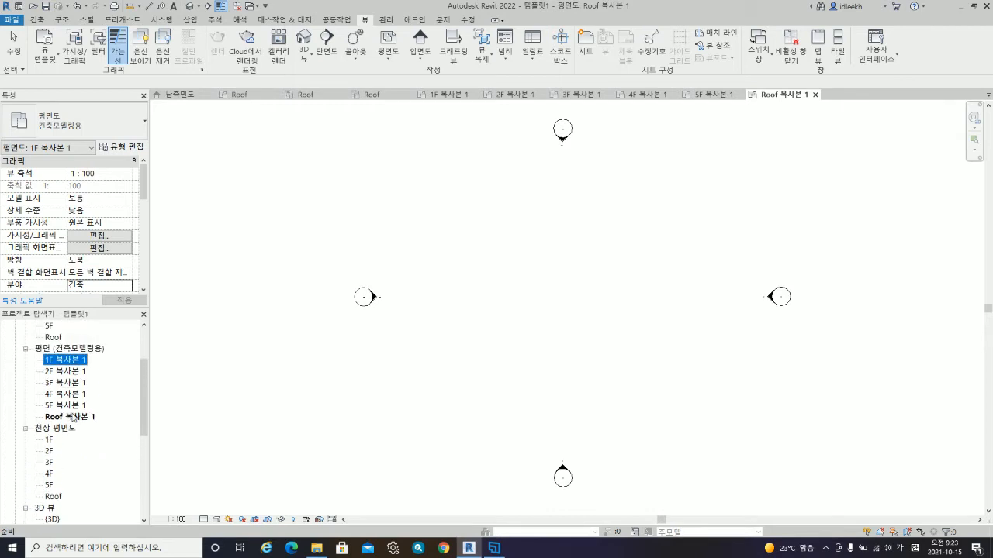
scroll(66, 361, up, 3)
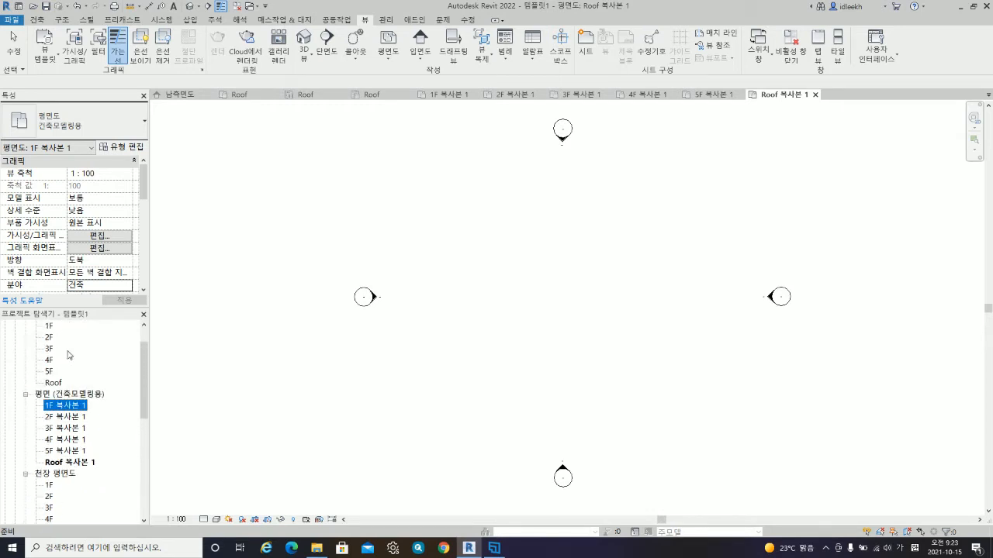
scroll(75, 367, down, 3)
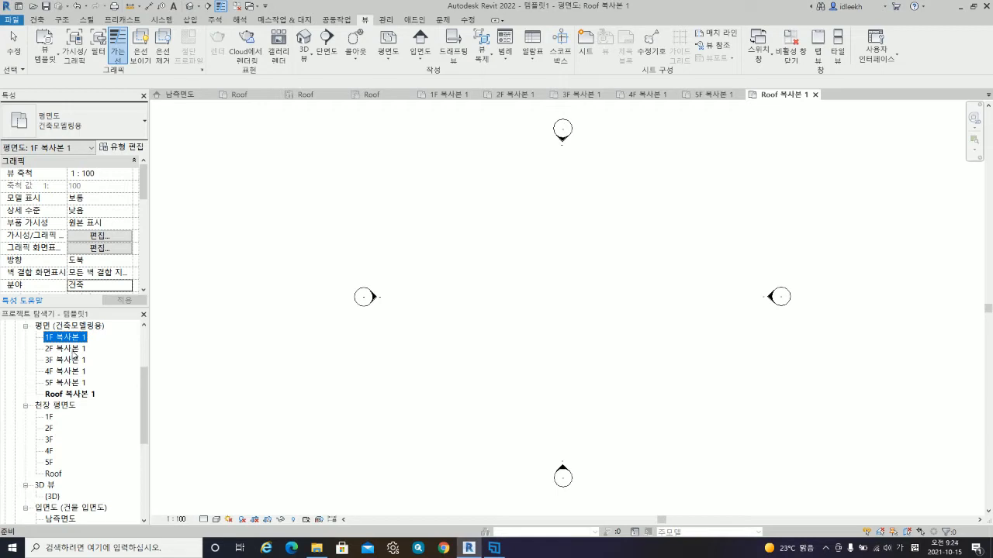
scroll(73, 359, up, 5)
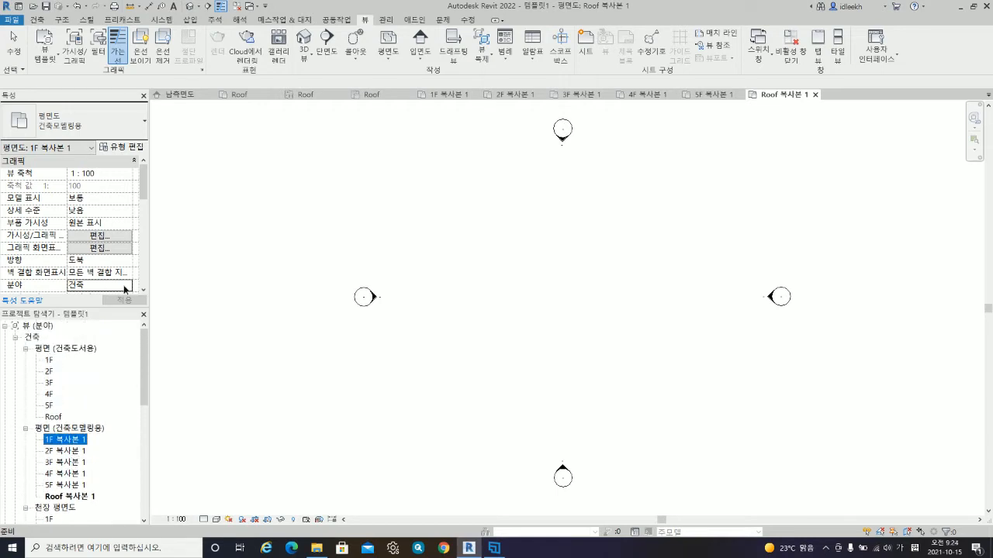
- Review the discipline (분야) options available for the copied 1F plan view, leaving it set to 건축
click(123, 286)
click(128, 287)
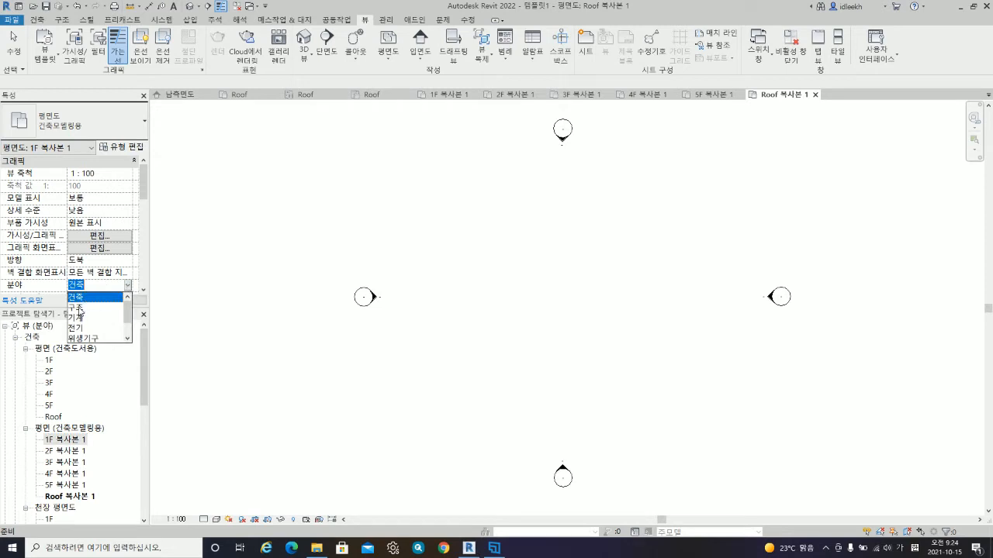
scroll(92, 335, down, 1)
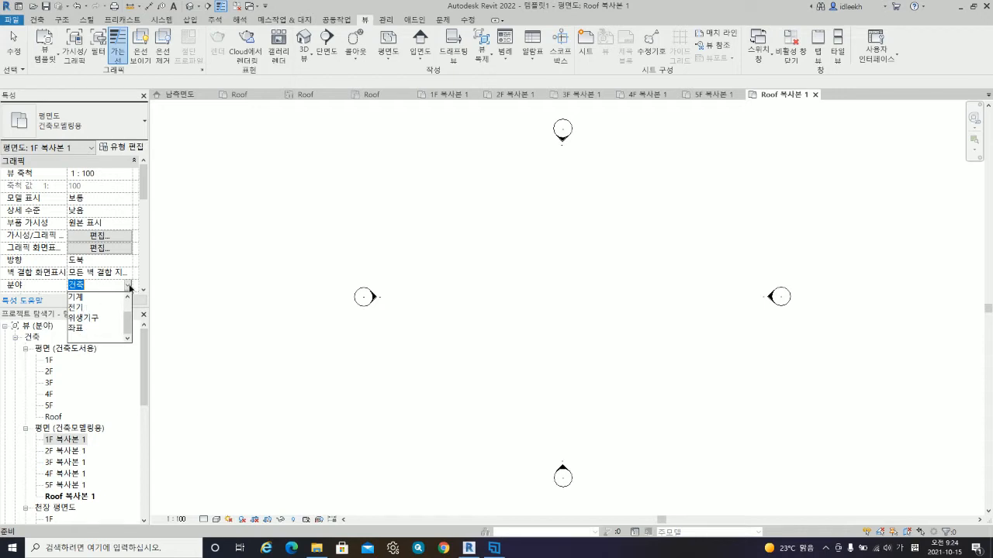
click(129, 287)
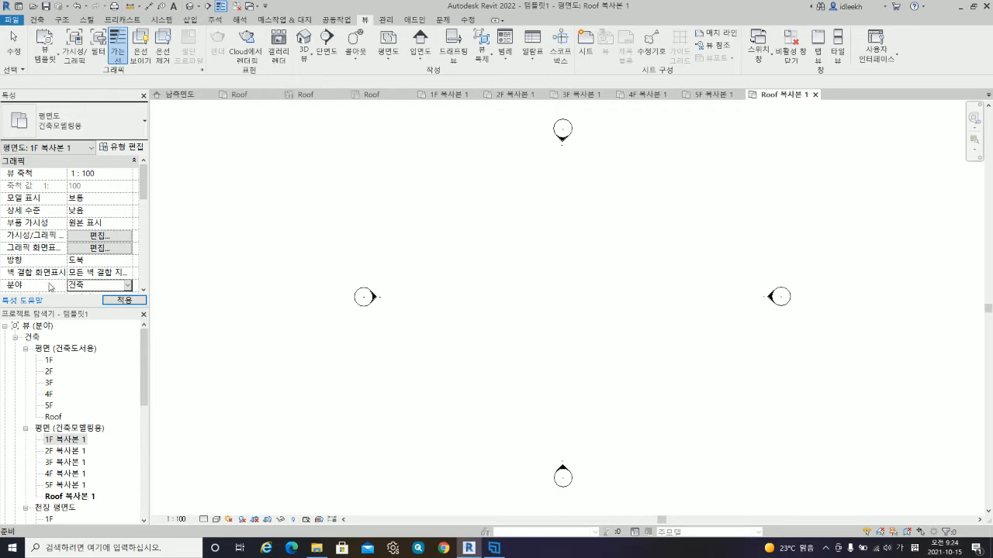
scroll(46, 287, down, 3)
scroll(49, 286, up, 2)
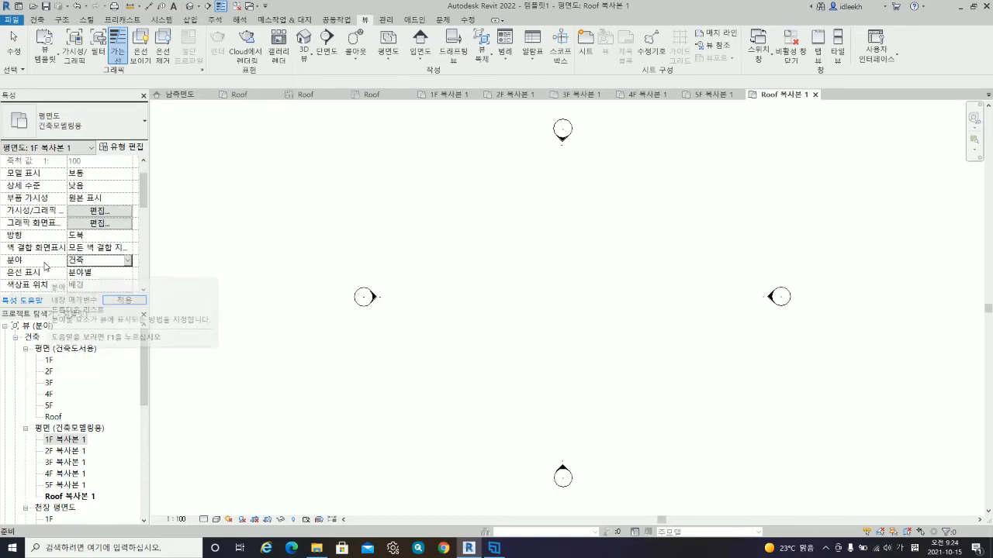
scroll(46, 267, down, 1)
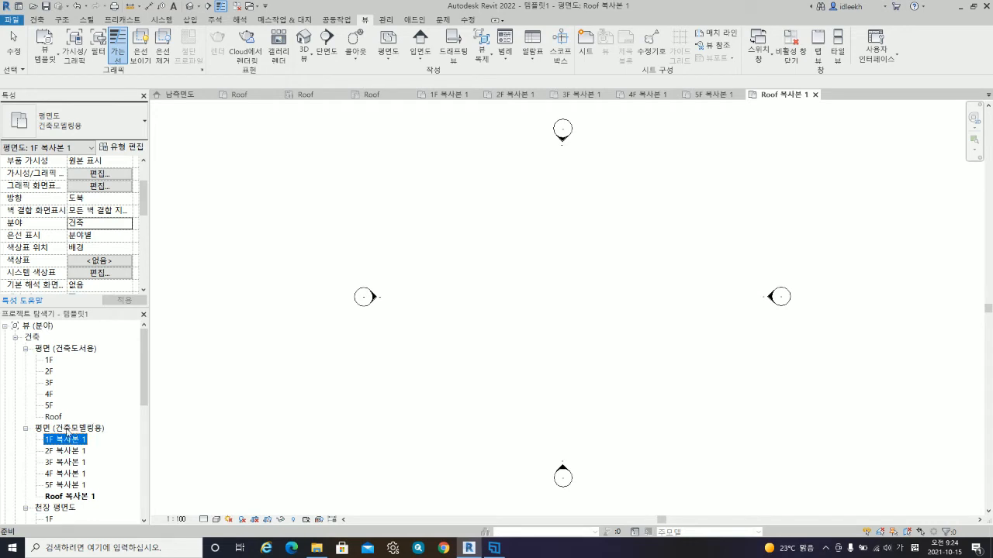
- Set the discipline of all six 건축모델링용 plan views to 좌표 and collapse the 건축 and 구조 groups
shift+click(72, 497)
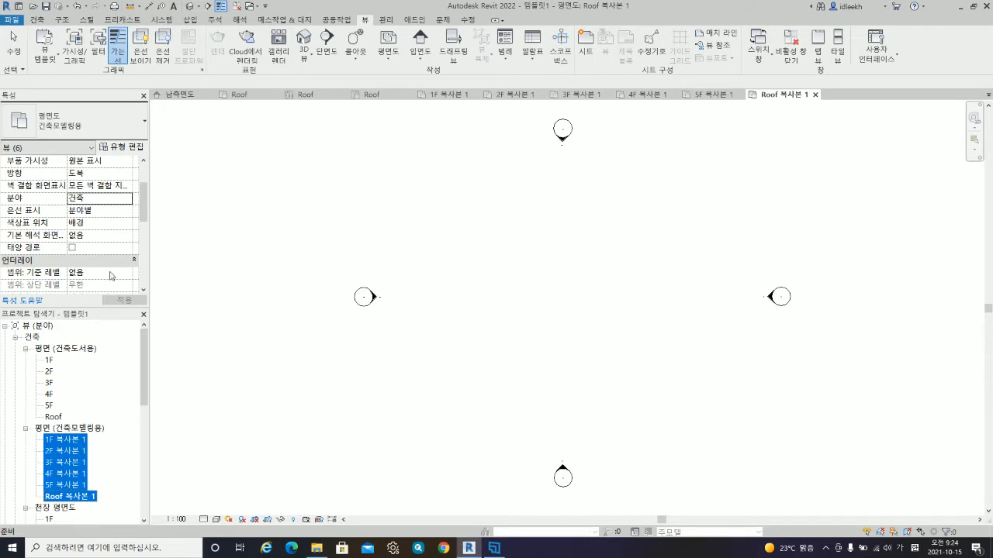
click(121, 199)
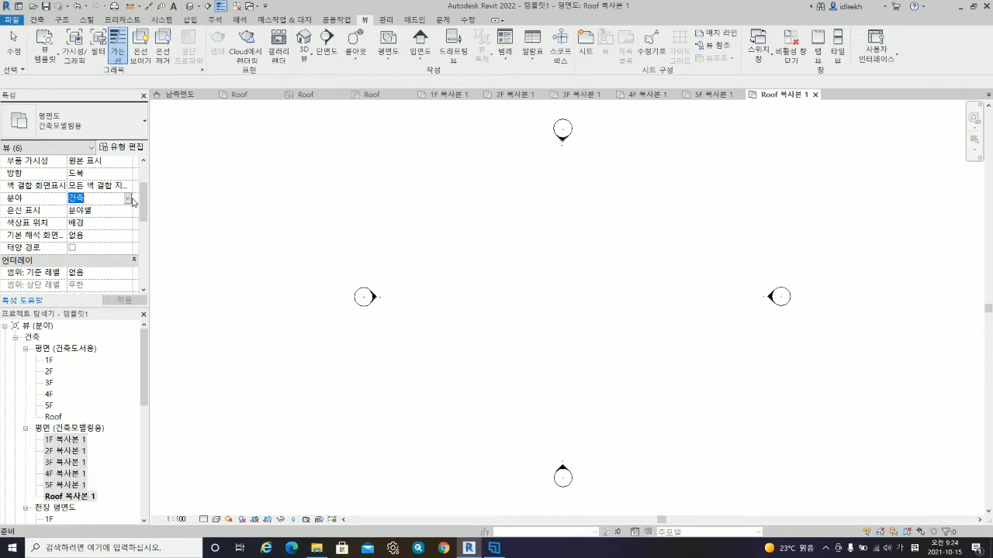
click(127, 199)
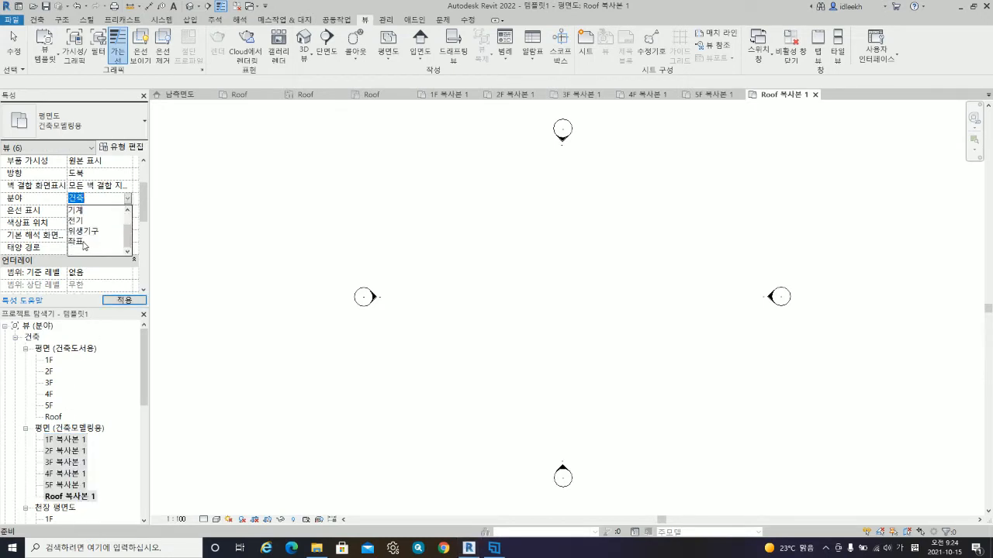
click(85, 244)
click(121, 300)
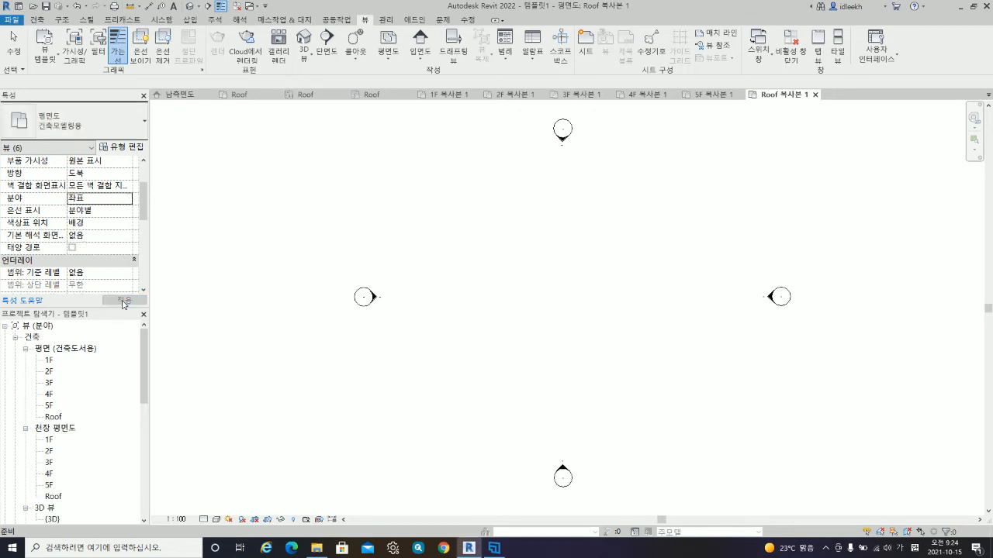
click(16, 340)
click(15, 349)
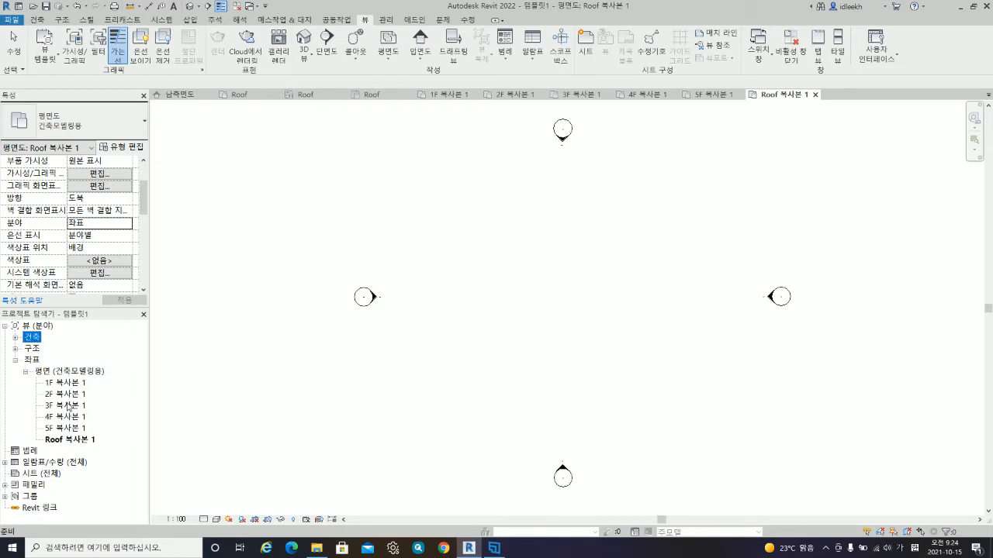
- Expand the 건축 group and compare its document plans with the modeling plans under the 좌표 discipline
click(16, 338)
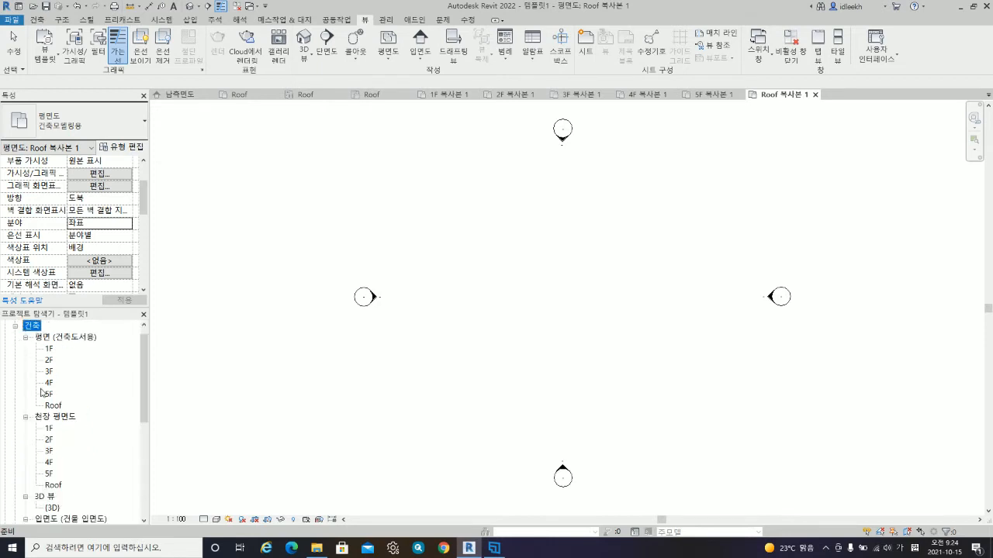
scroll(72, 454, down, 1)
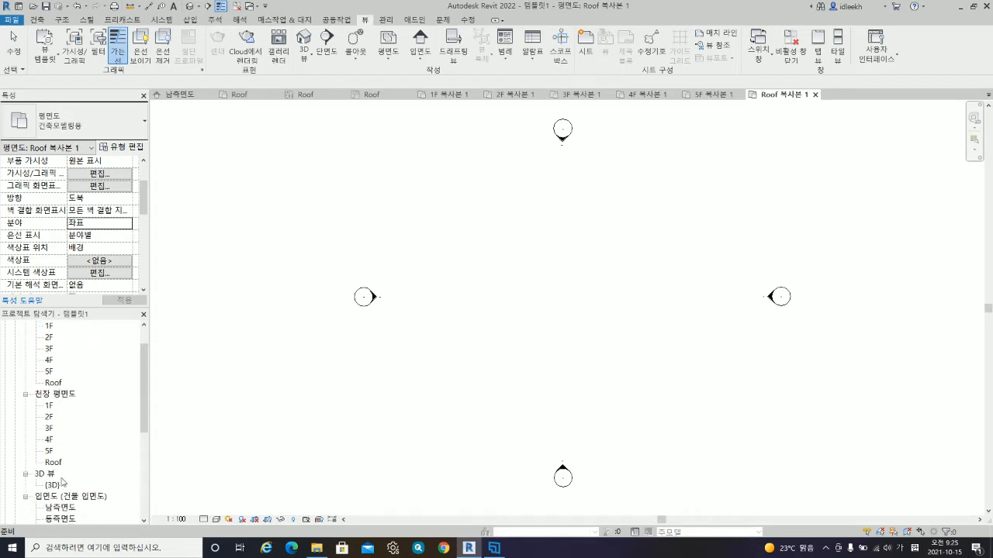
scroll(66, 425, up, 1)
scroll(69, 426, up, 1)
scroll(68, 424, down, 5)
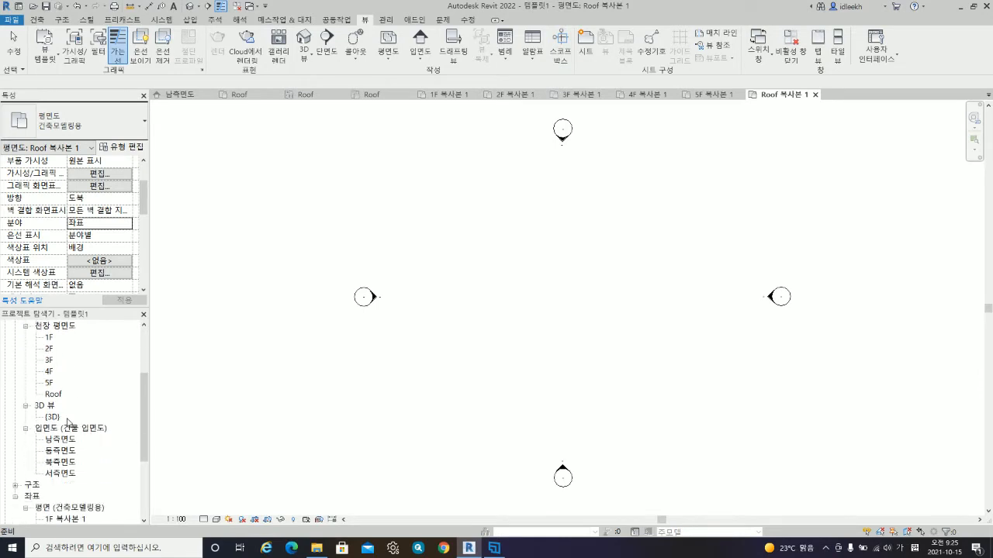
scroll(74, 408, down, 1)
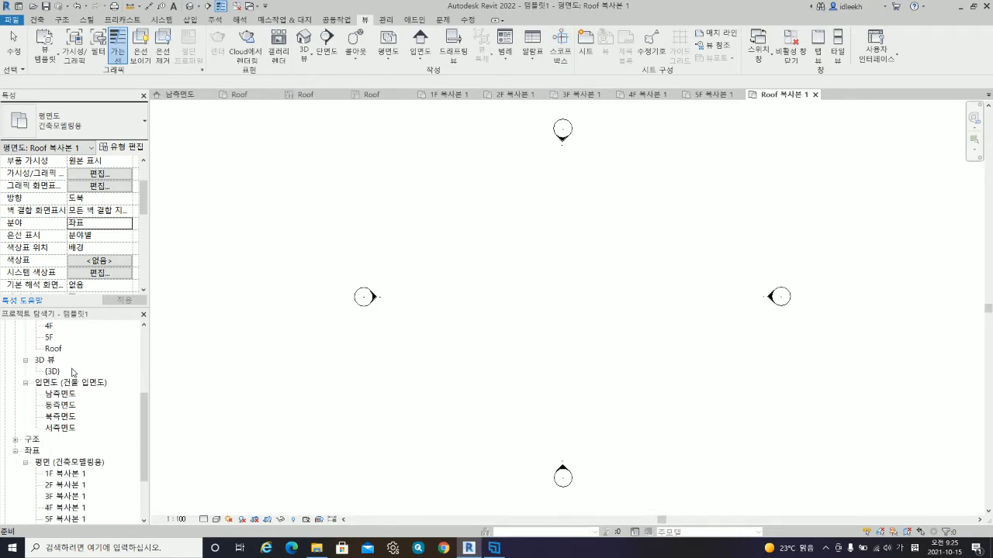
scroll(59, 387, down, 3)
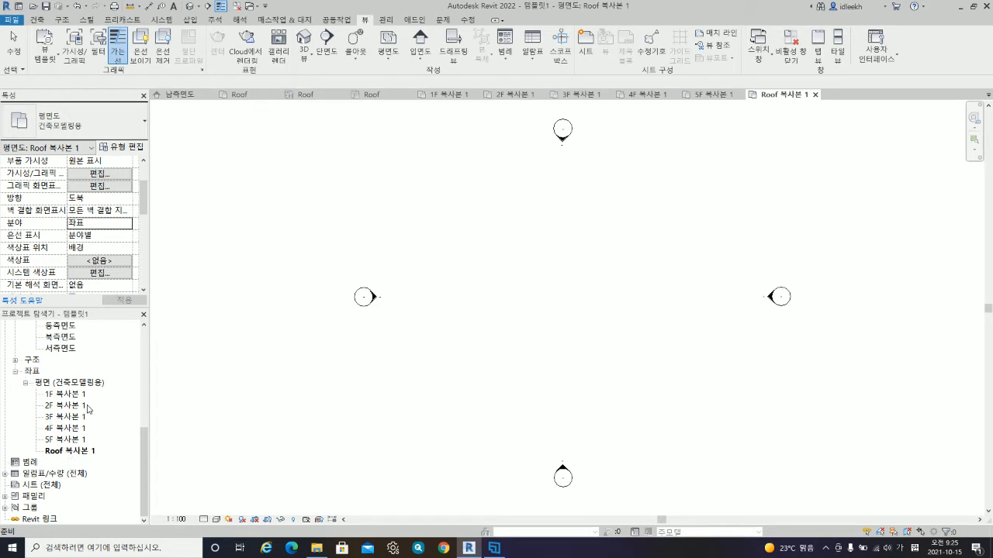
scroll(68, 391, up, 10)
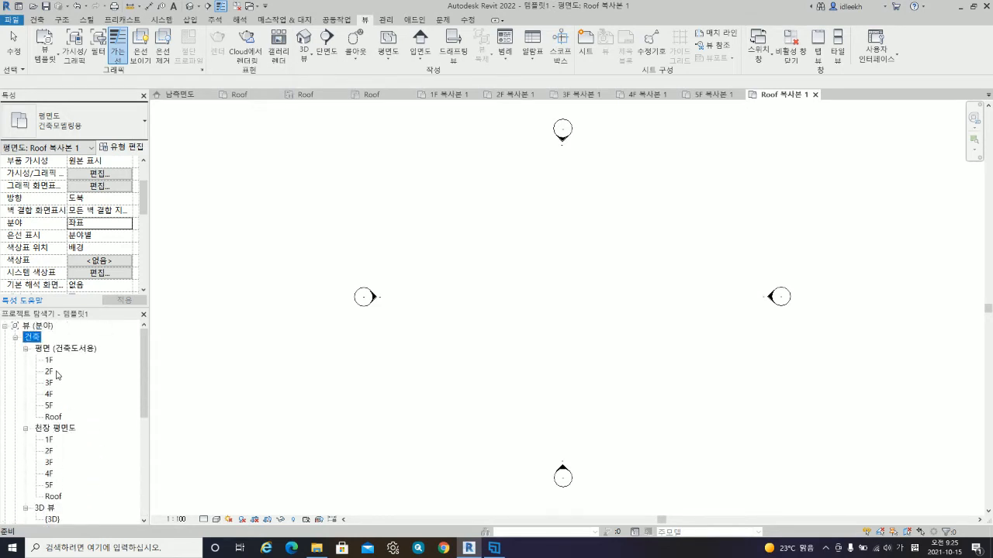
scroll(54, 380, down, 4)
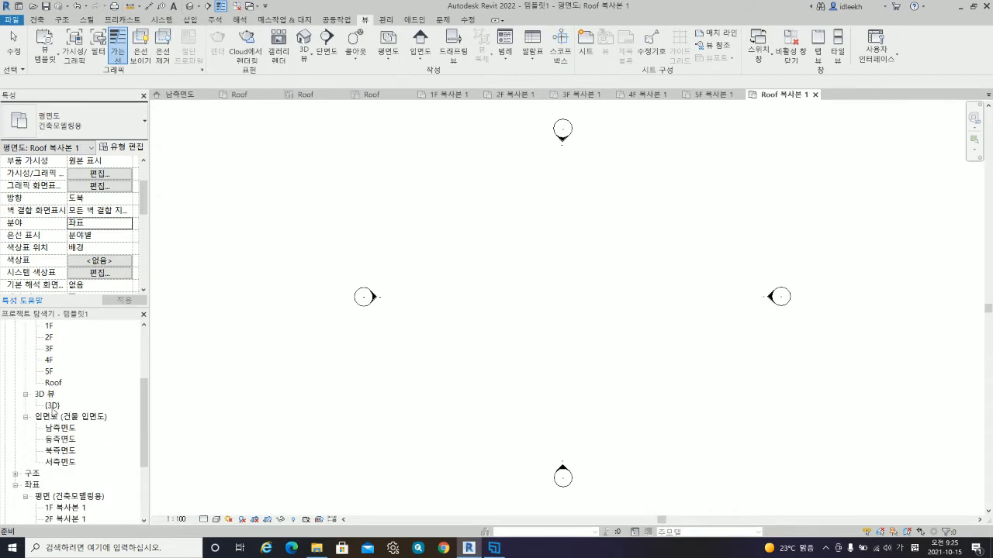
scroll(54, 413, down, 2)
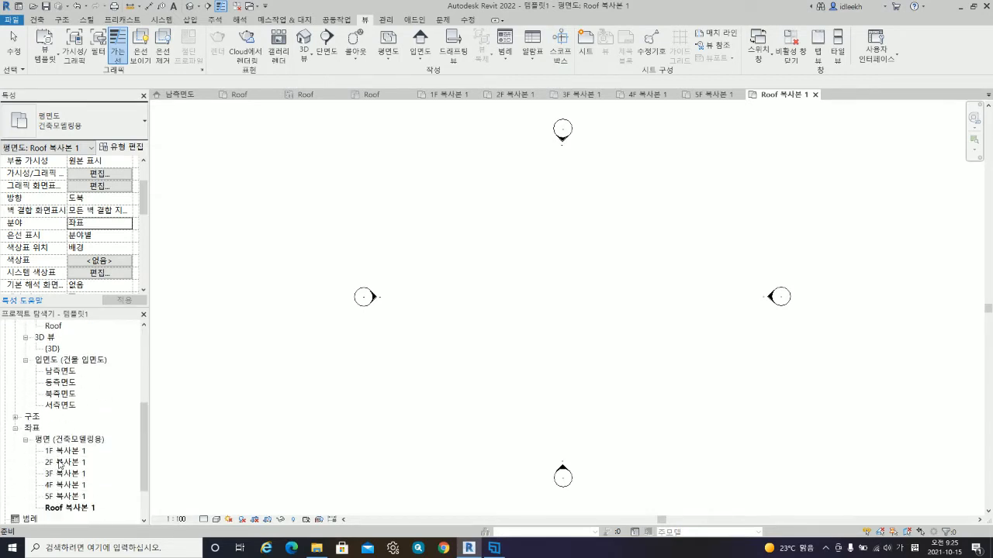
scroll(50, 404, up, 4)
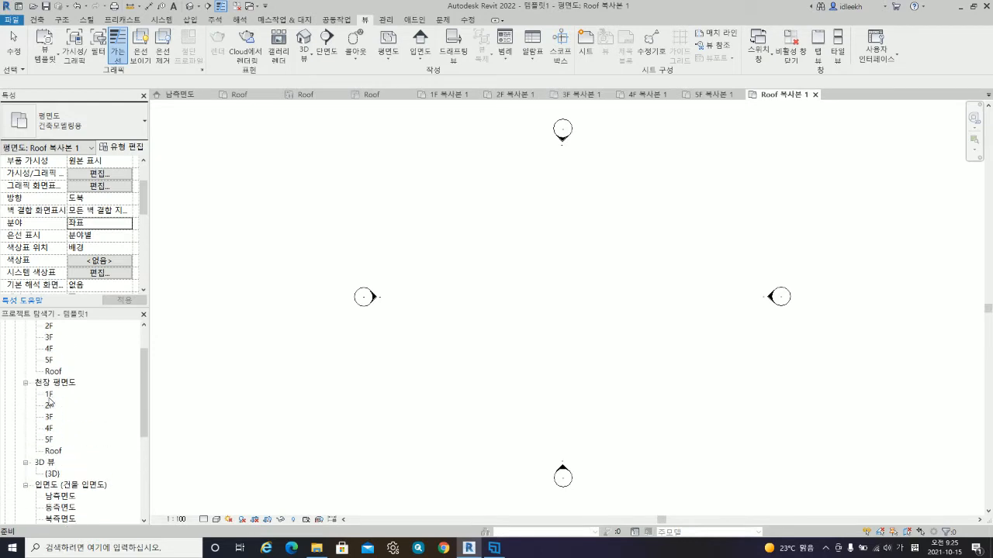
scroll(53, 399, up, 2)
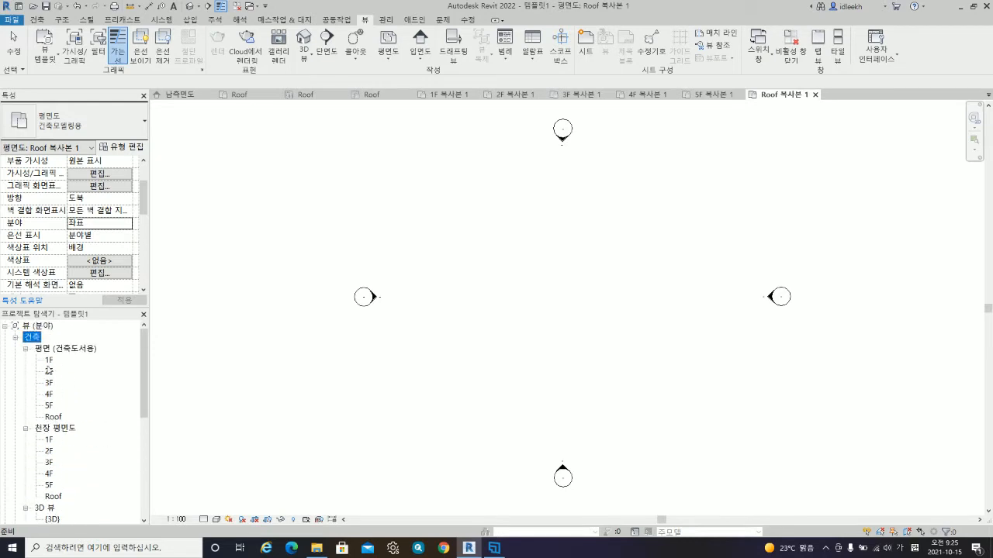
click(49, 360)
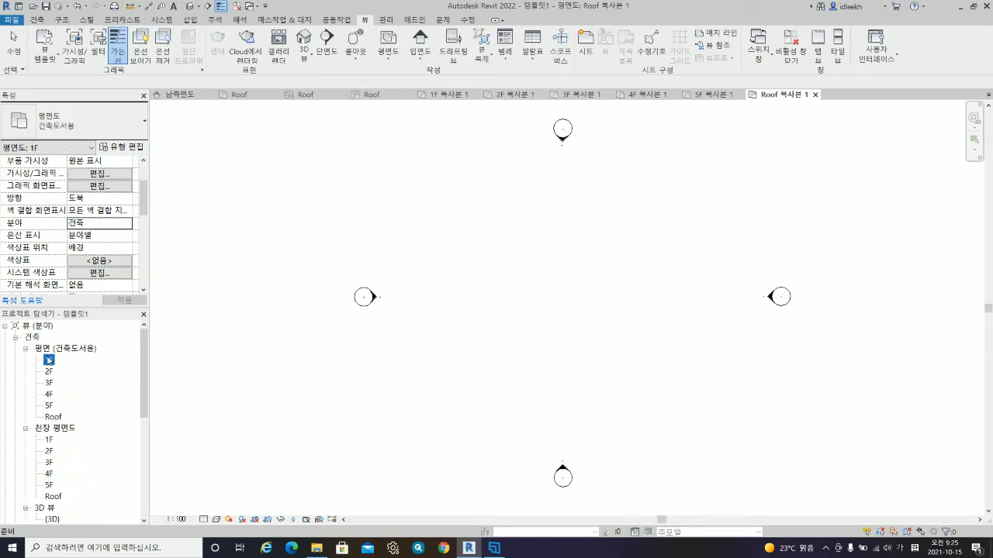
- Assign the 건축 평면도 view template to all six 건축도서용 floor plans, 1F through Roof
shift+click(53, 419)
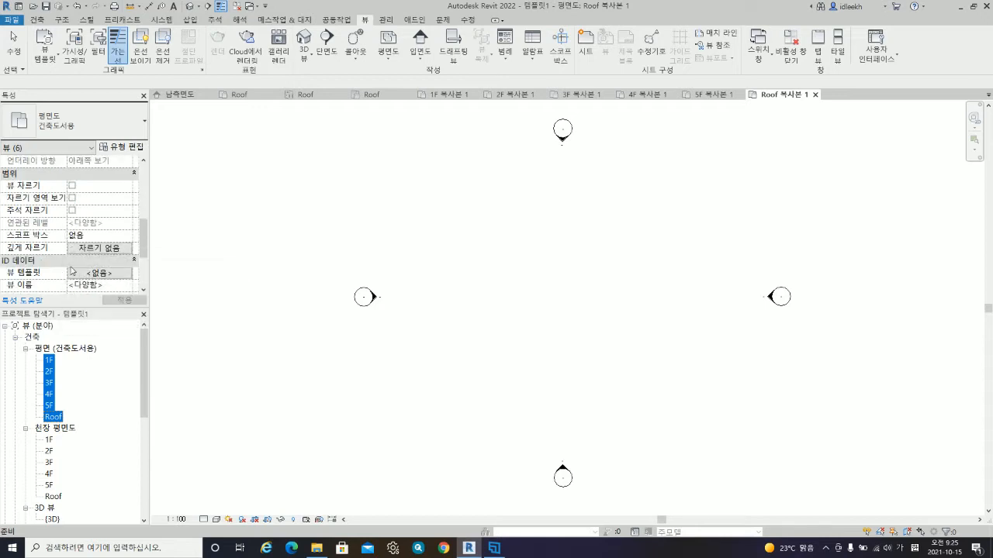
click(103, 274)
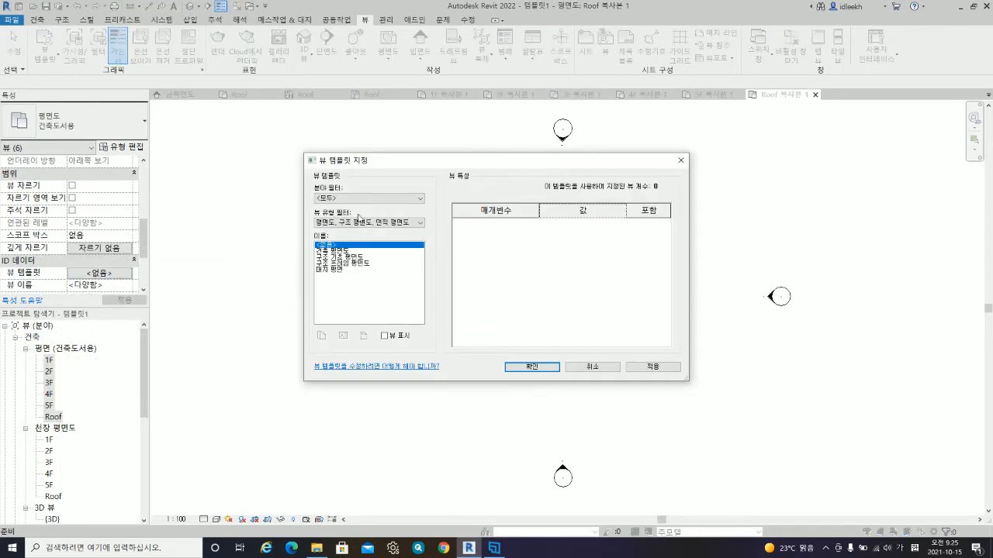
click(342, 251)
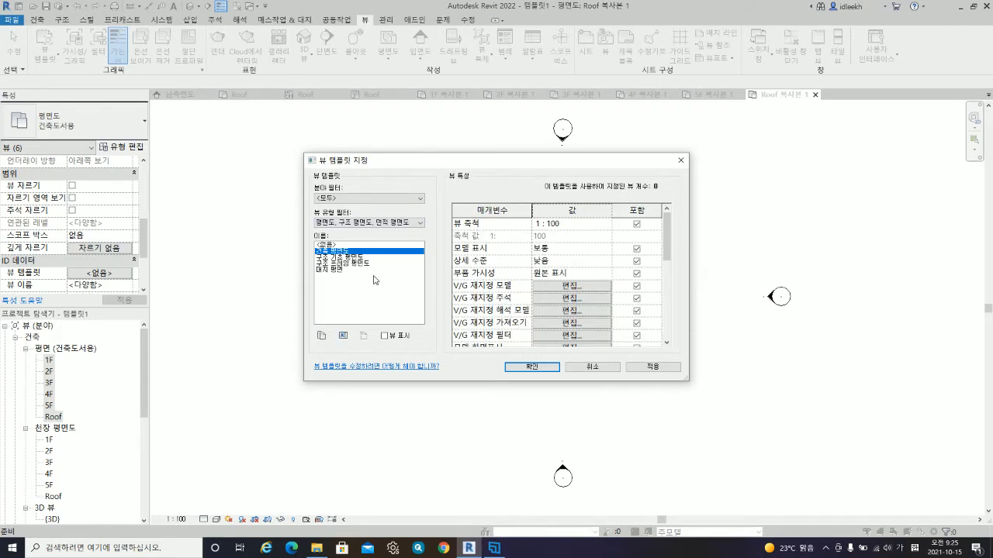
click(533, 367)
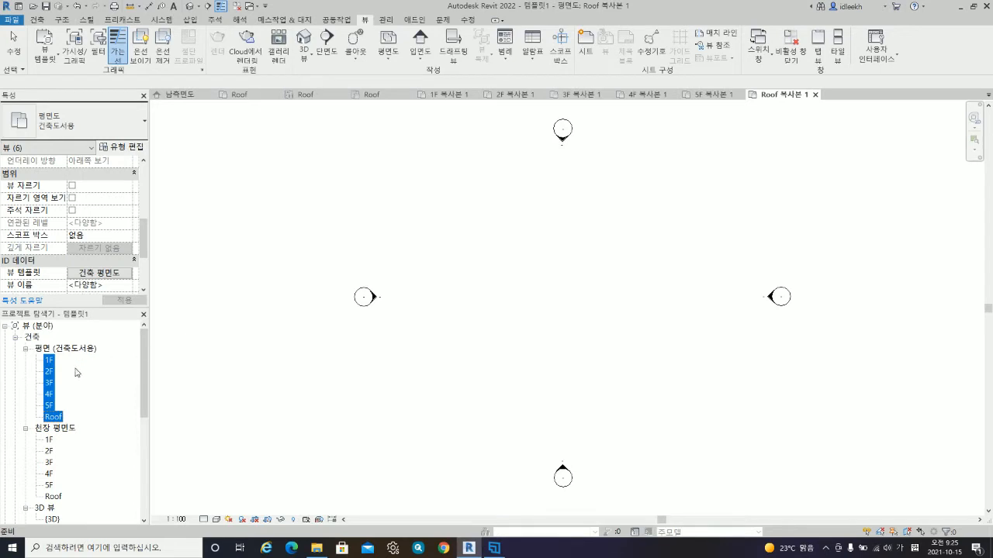
- Open the 1F plan under 건축도서용 and review its assigned view template and remaining view properties
click(49, 360)
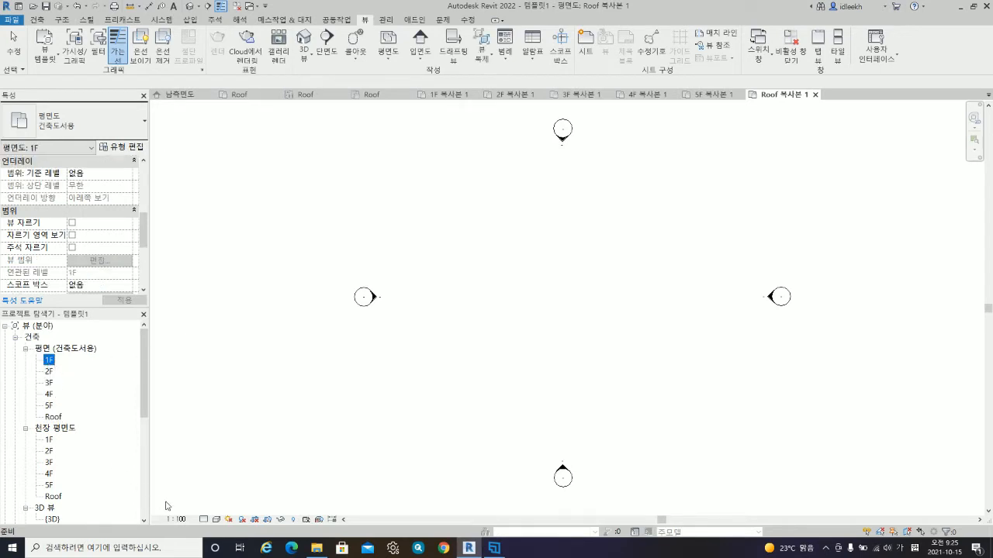
double_click(49, 360)
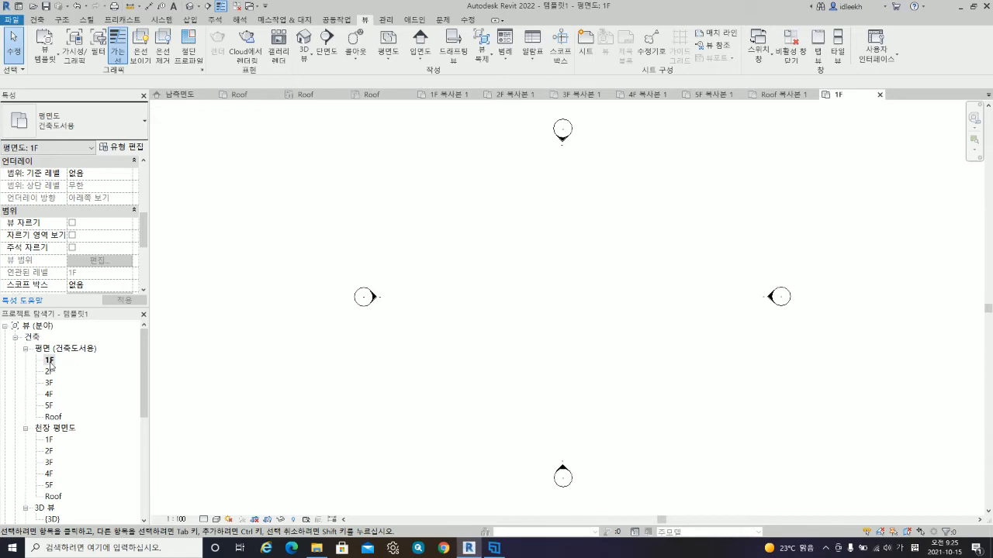
scroll(91, 244, down, 3)
scroll(90, 244, up, 1)
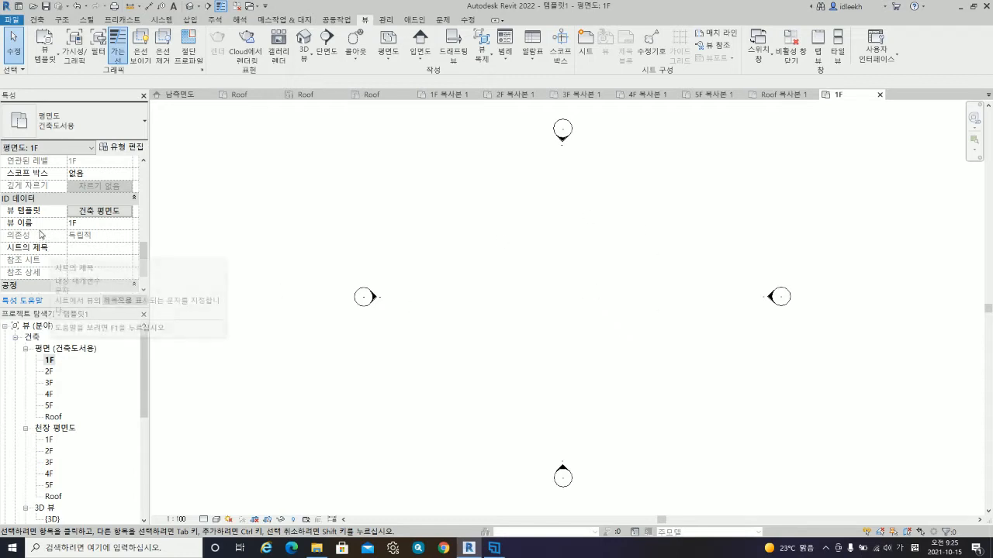
scroll(43, 237, down, 2)
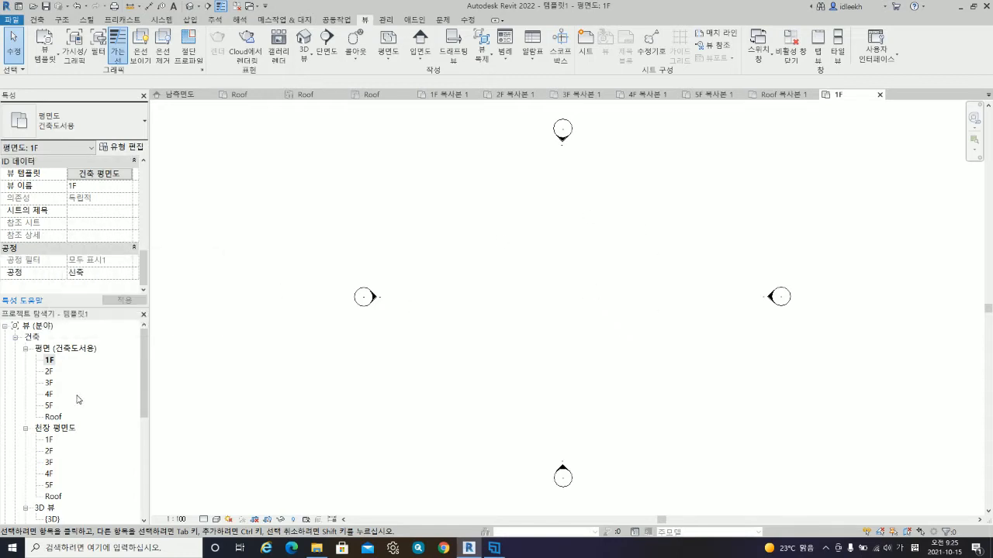
- Assign the 반사된 건축 천장 평면도 view template to all six ceiling plans (천장 평면도), 1F through Roof
scroll(62, 399, down, 2)
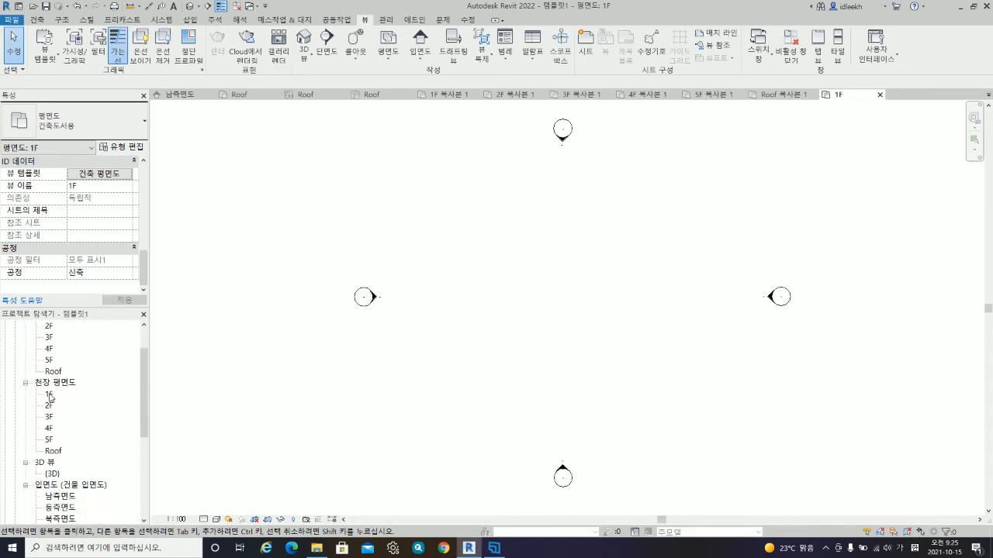
click(49, 395)
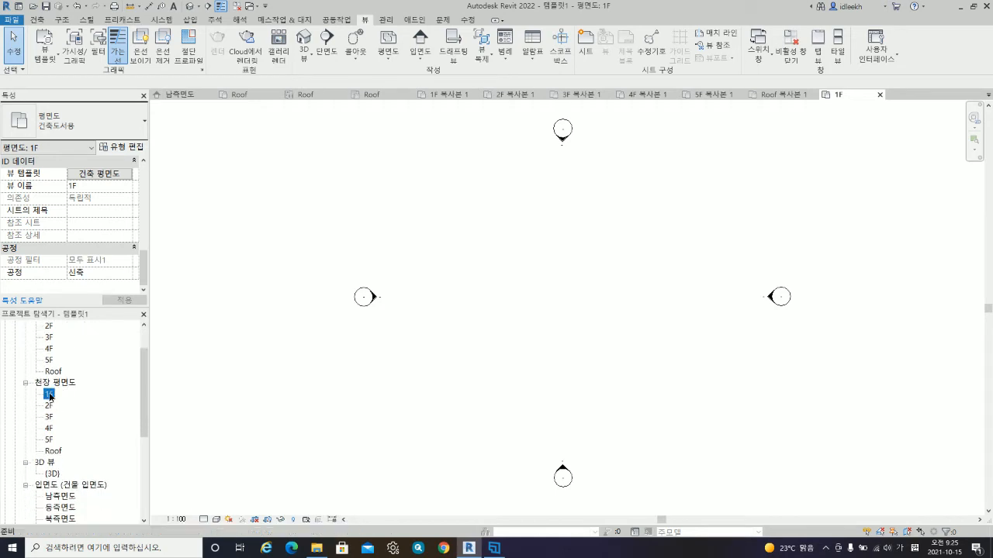
shift+click(52, 449)
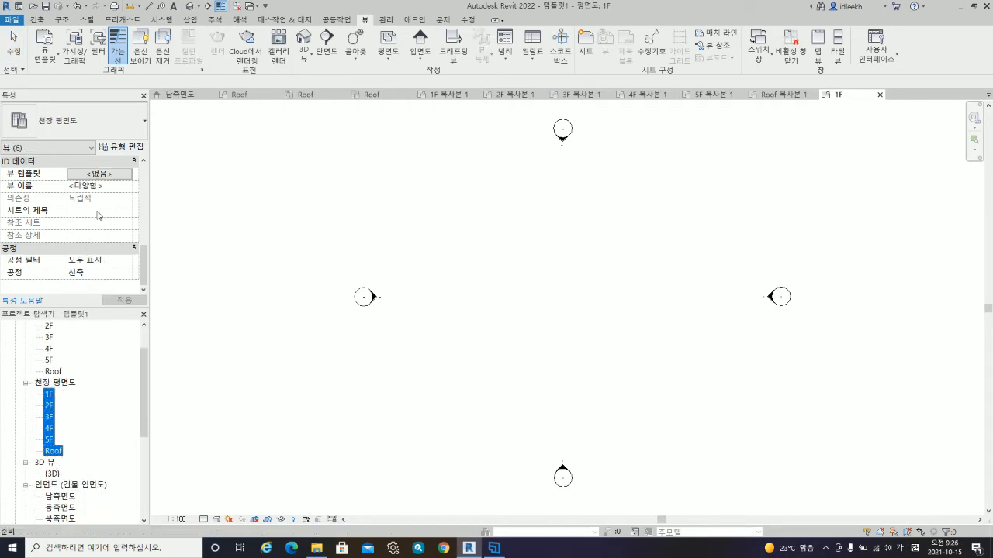
click(94, 174)
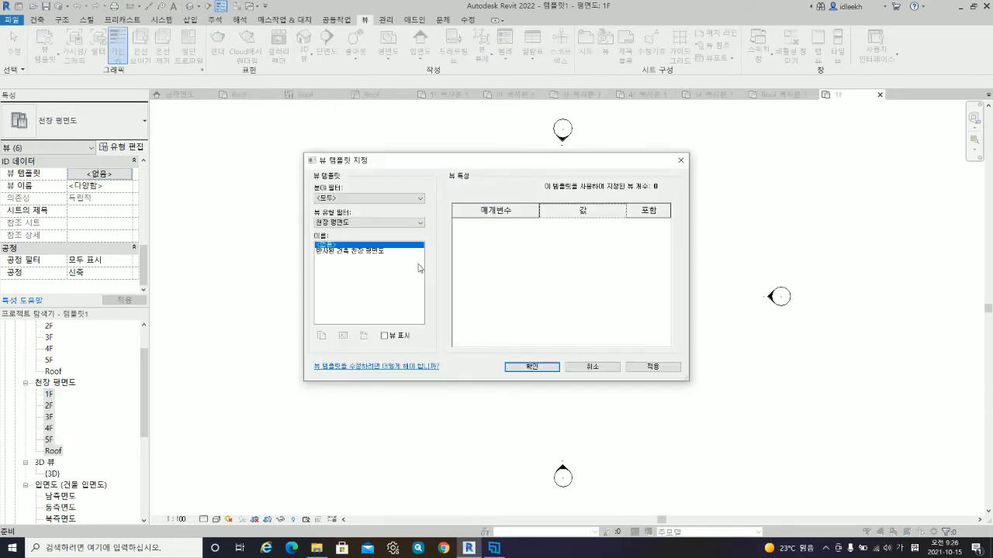
click(373, 252)
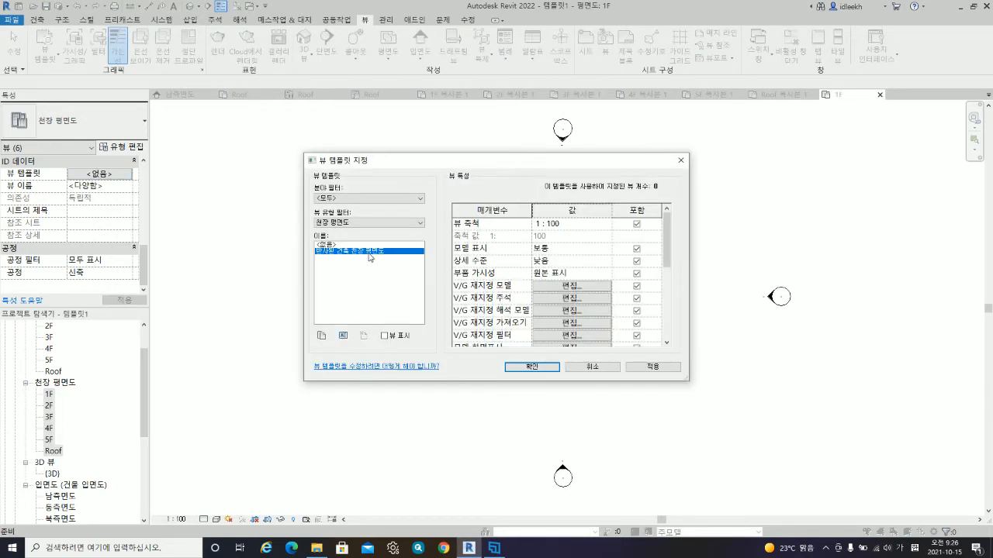
click(533, 368)
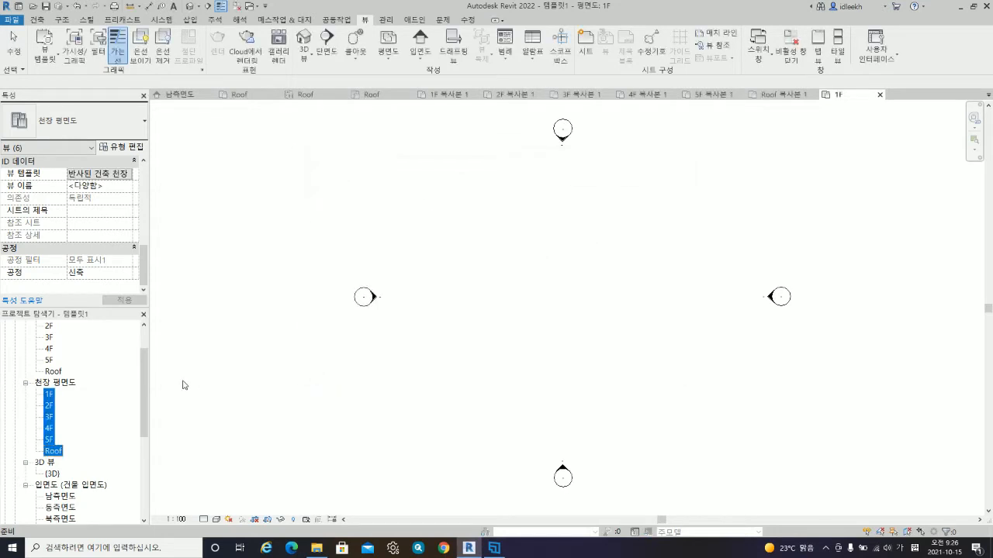
- Assign the 건축 입면도 view template to the four building elevations, 남측면도 through 서측면도
scroll(119, 396, down, 5)
click(63, 383)
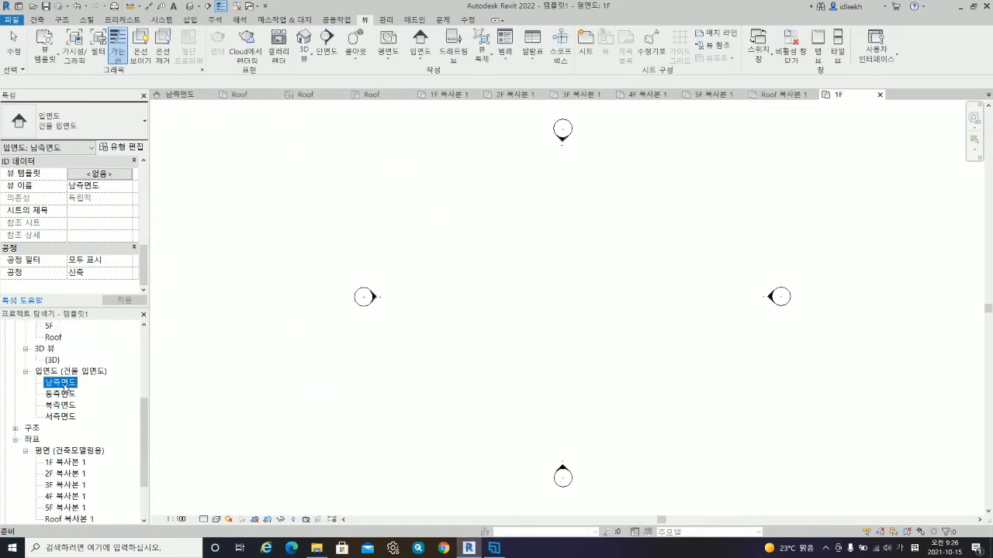
shift+click(64, 418)
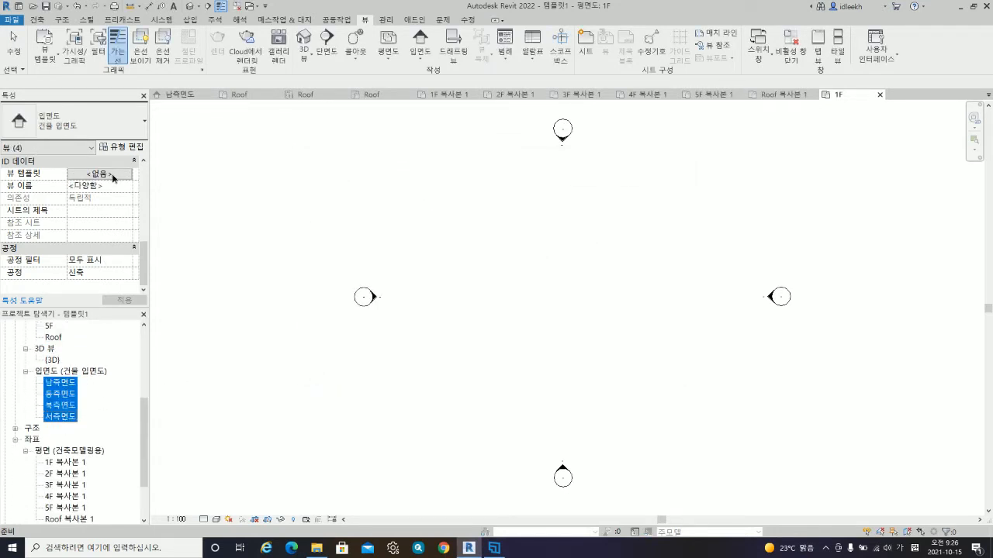
click(113, 176)
click(334, 257)
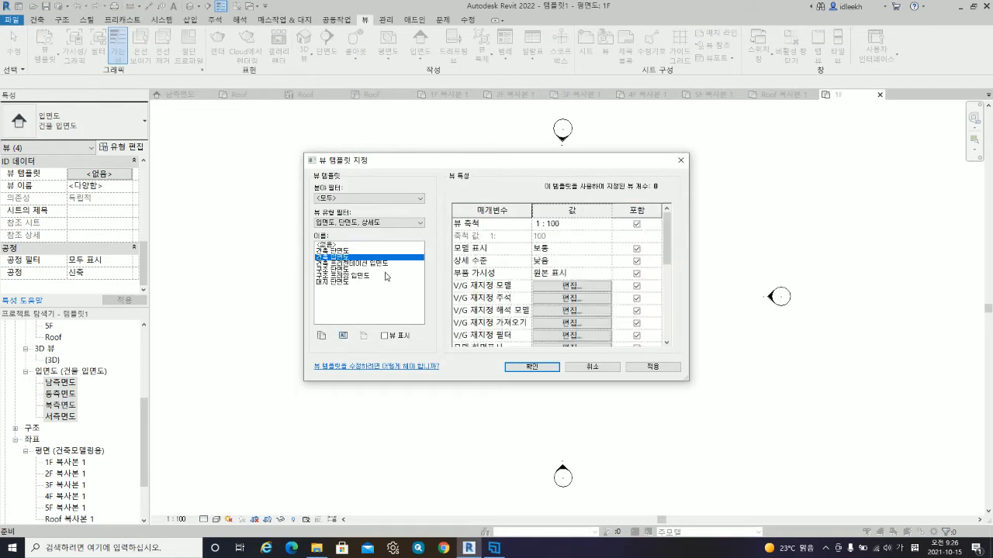
click(532, 366)
- Expand the 구조 discipline and assign the 구조 프레임 평면도 view template to its six 구조도서용 plans
scroll(78, 387, down, 2)
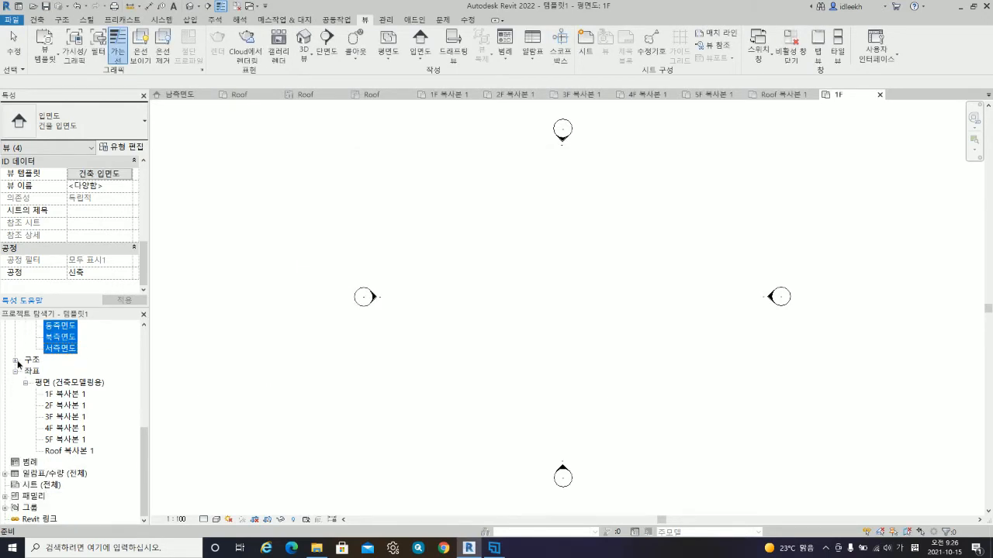
click(15, 359)
click(50, 383)
shift+click(54, 439)
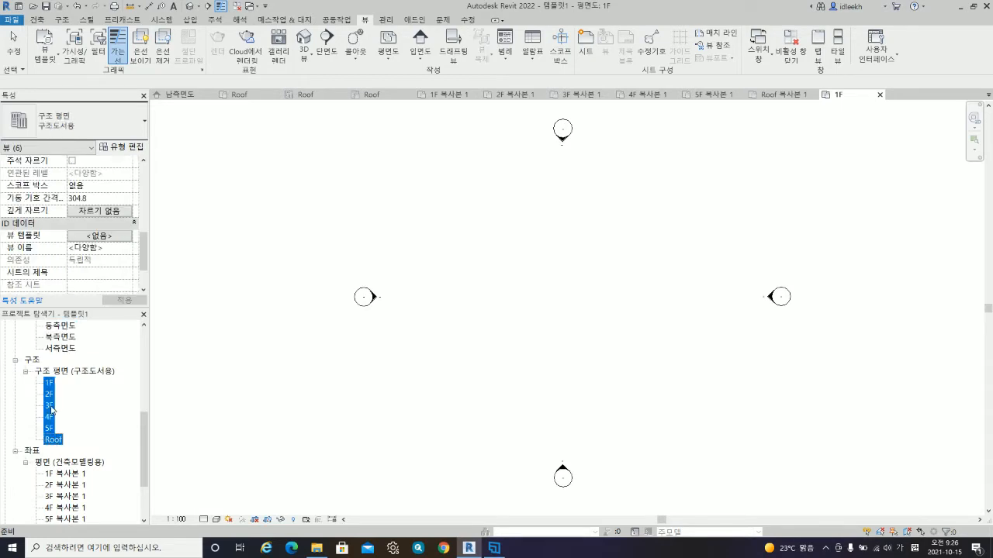
click(107, 238)
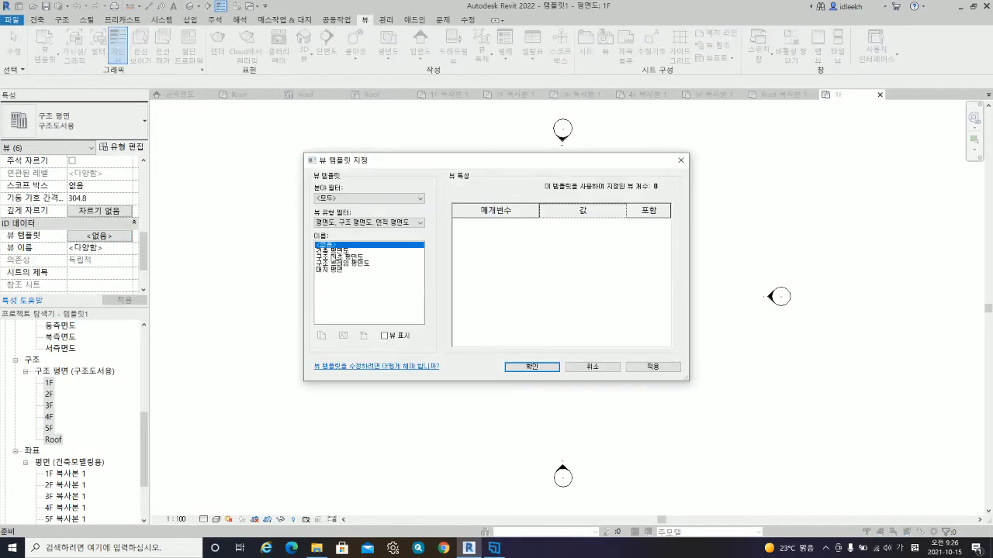
click(337, 264)
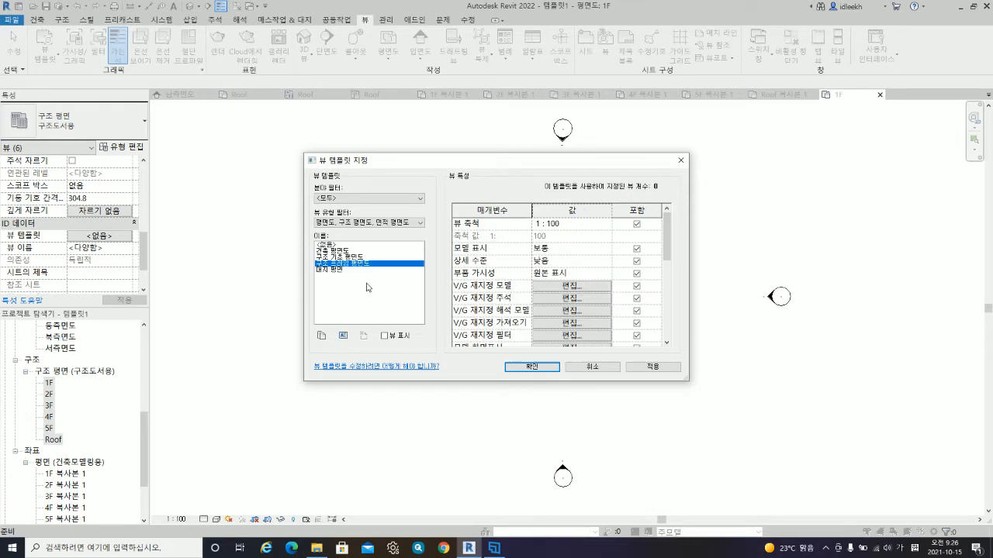
click(532, 367)
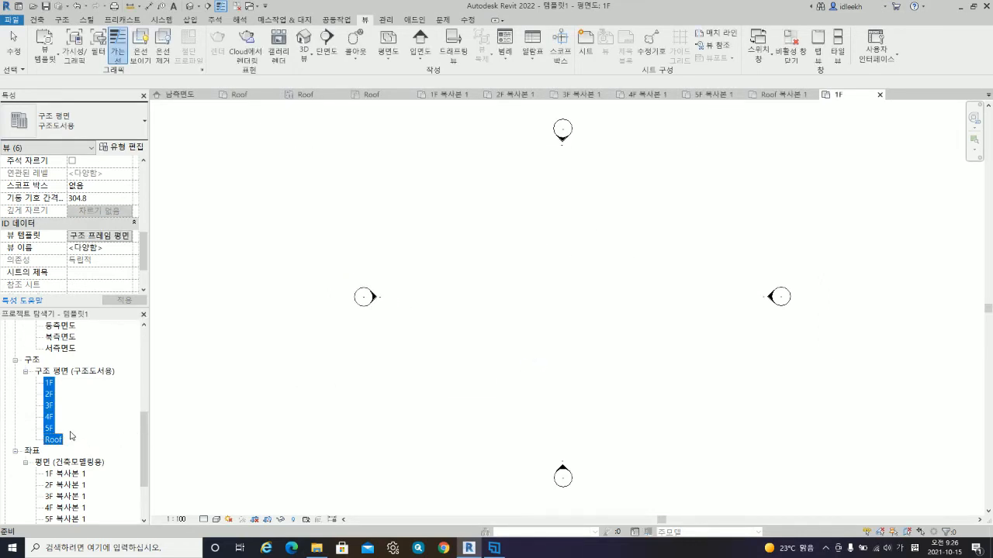
- Look over the 건축 and 구조 view groups and check the structural 3F plan's view template
scroll(68, 423, up, 2)
scroll(69, 423, up, 2)
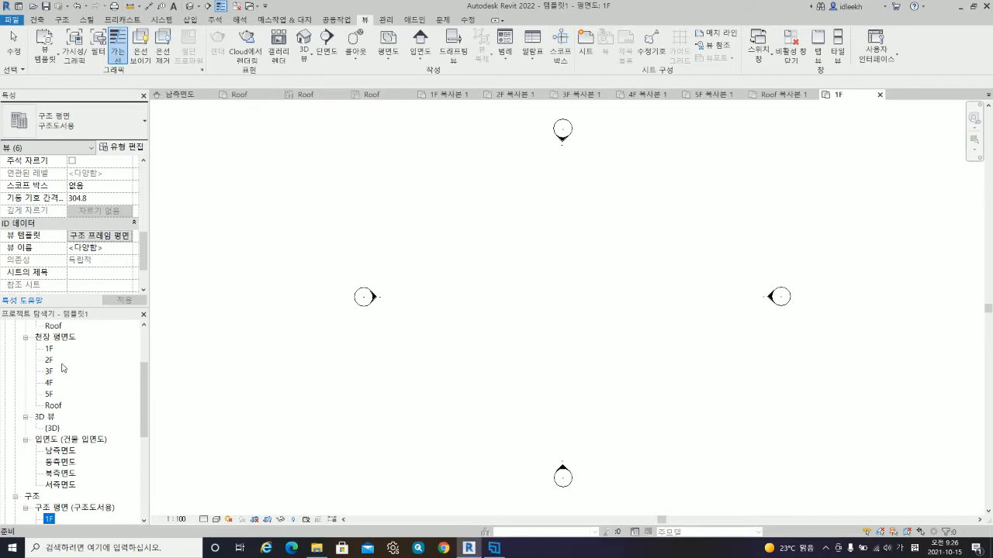
scroll(63, 384, up, 3)
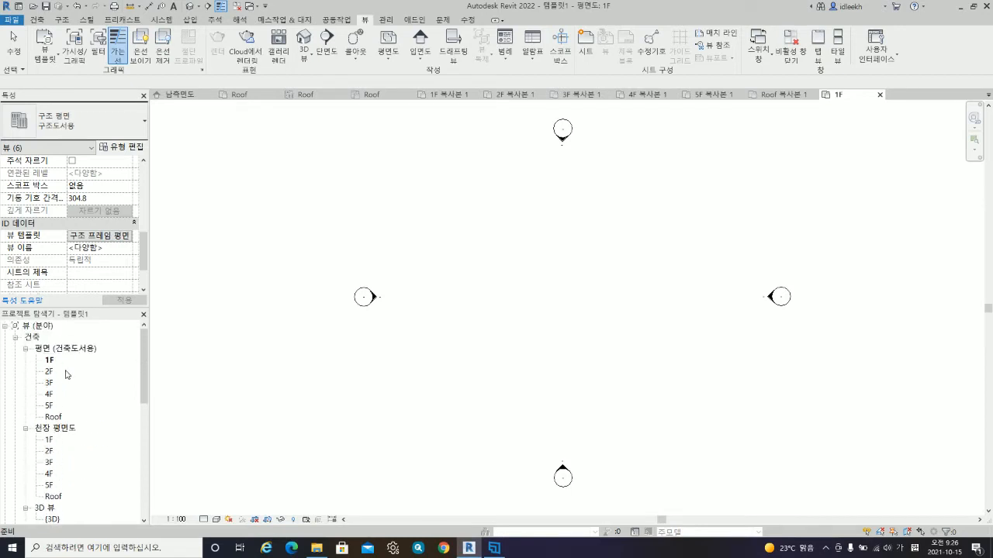
scroll(70, 378, down, 5)
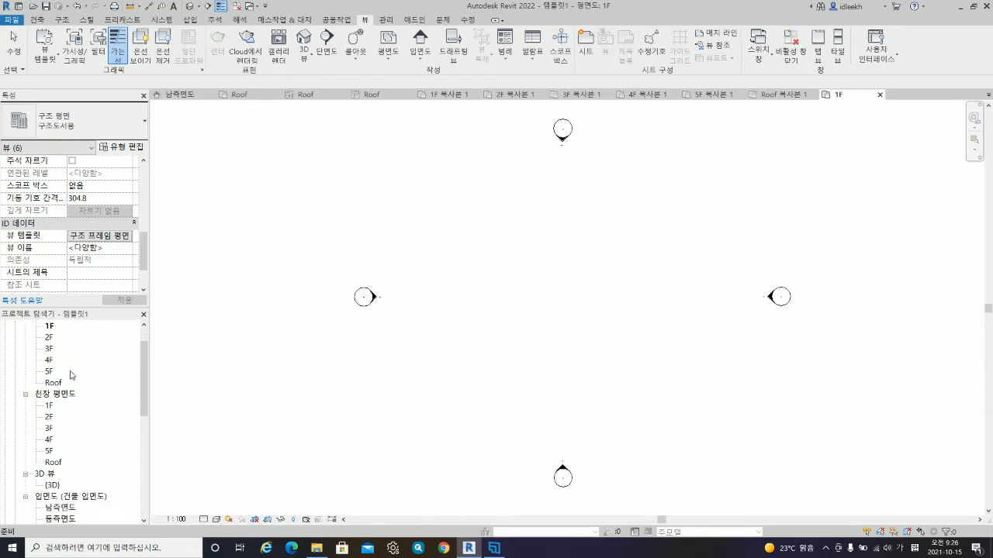
click(72, 413)
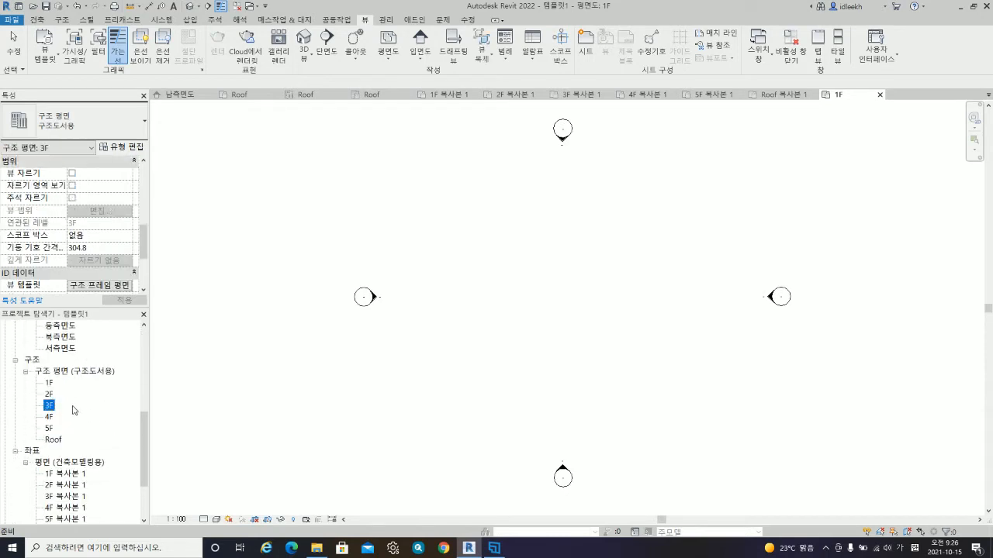
scroll(62, 388, up, 3)
scroll(60, 385, up, 3)
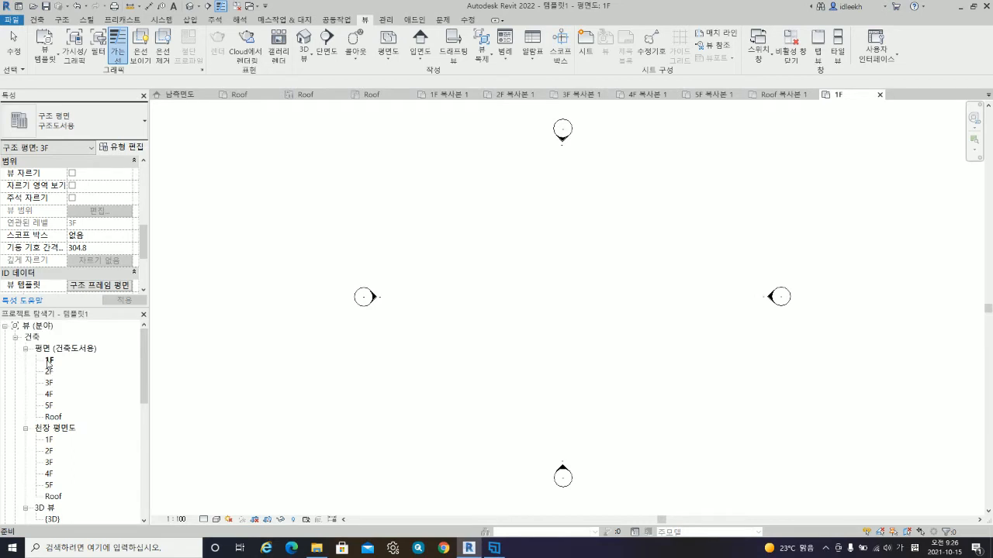
- Duplicate the 1F plan under 건축도서용 and rename the copy SITE
click(50, 361)
right_click(52, 363)
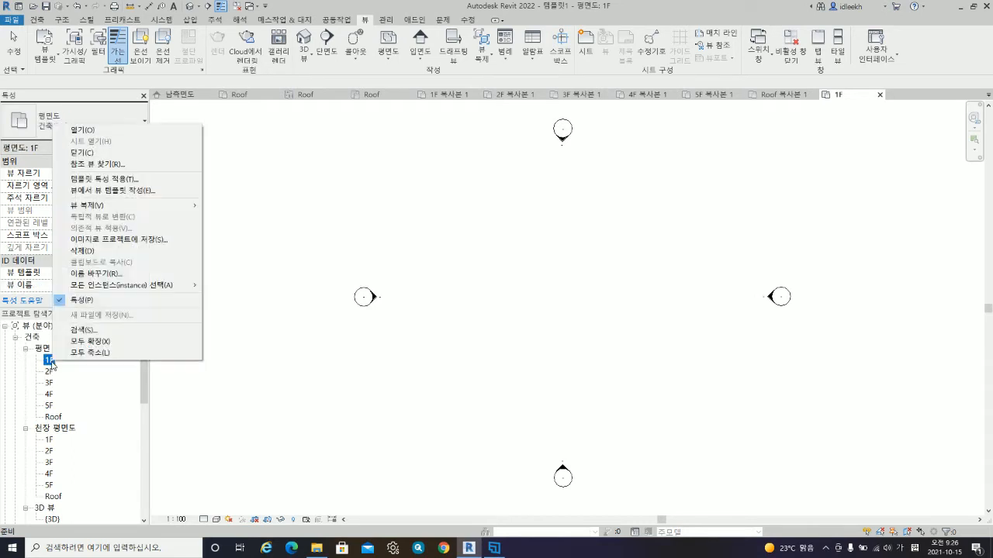
mouse_move(155, 205)
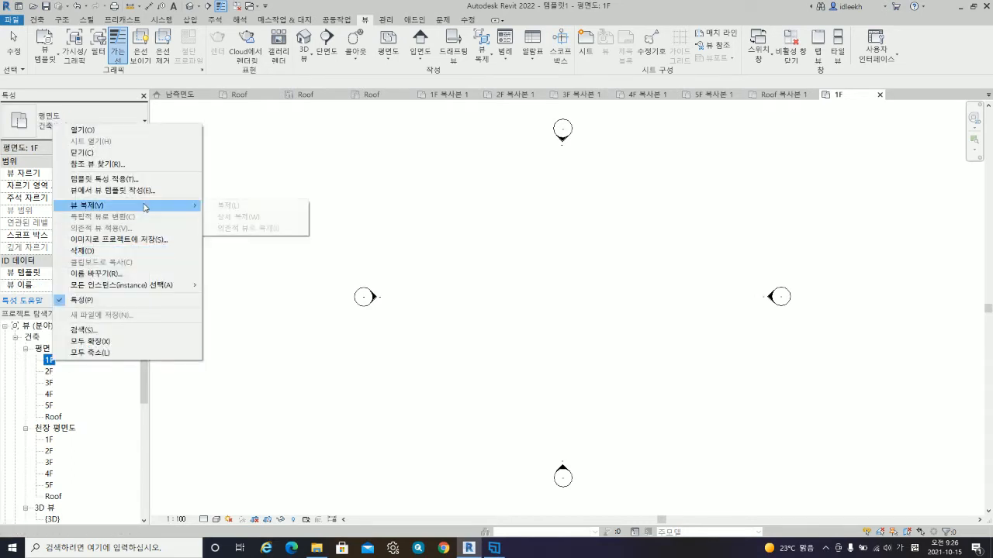
click(226, 206)
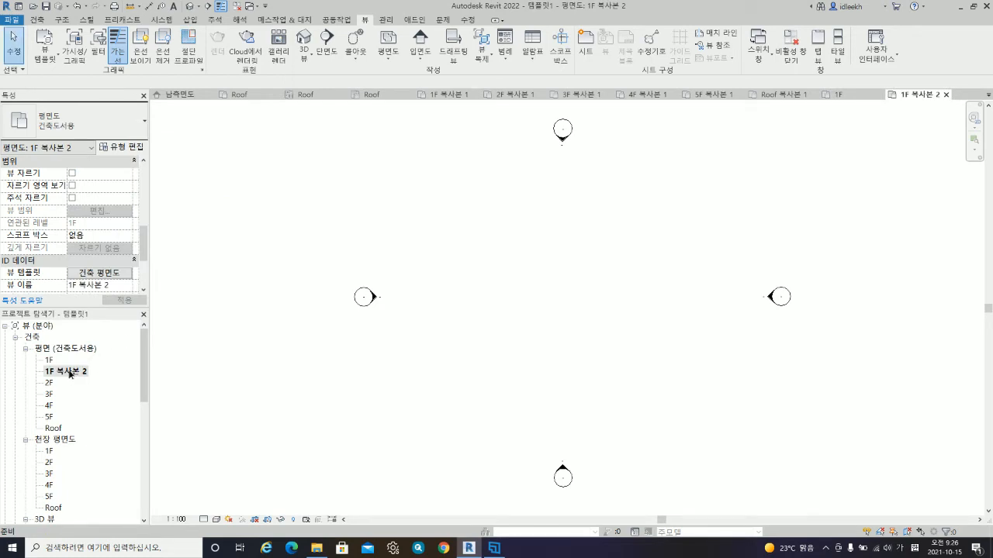
right_click(69, 373)
click(127, 284)
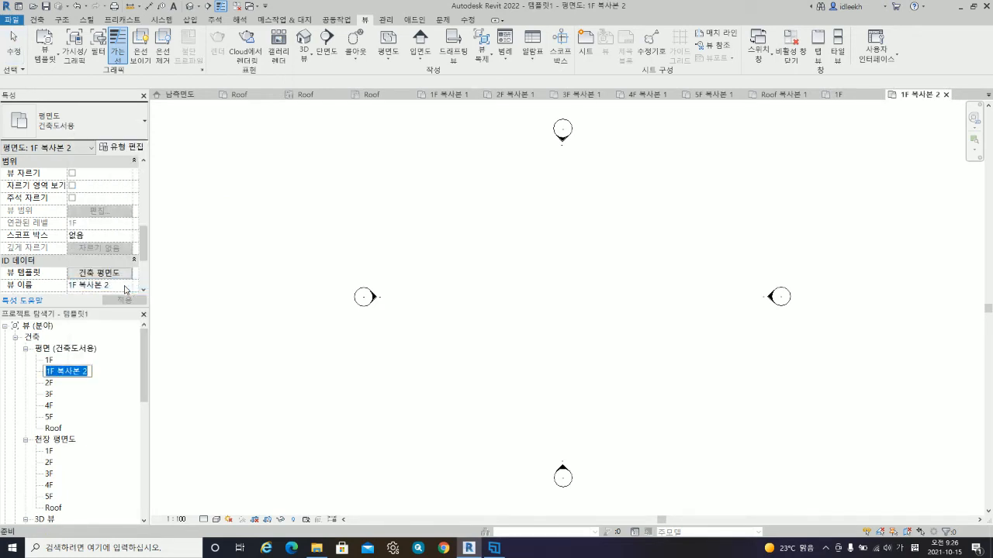
text(ㄴ)
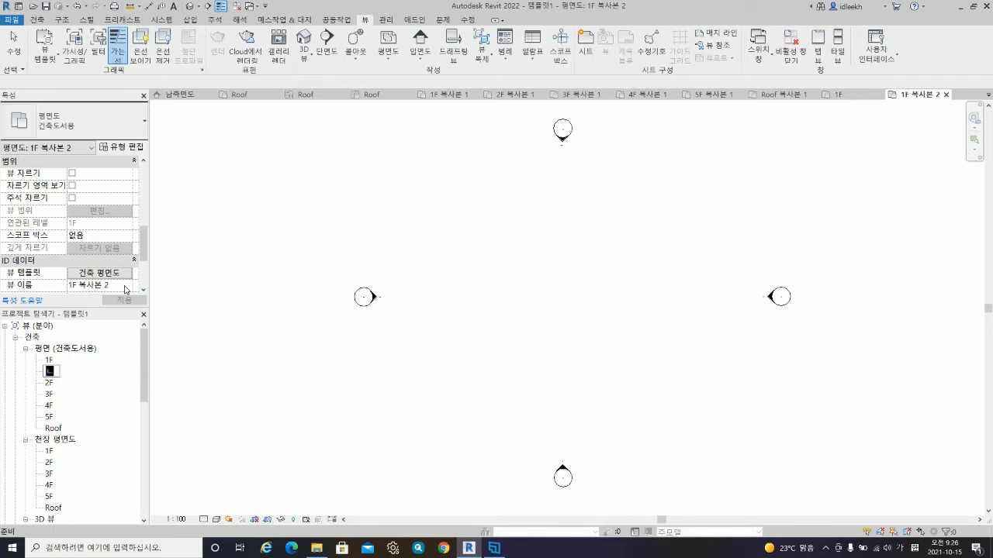
key(BackSpace)
key(Return)
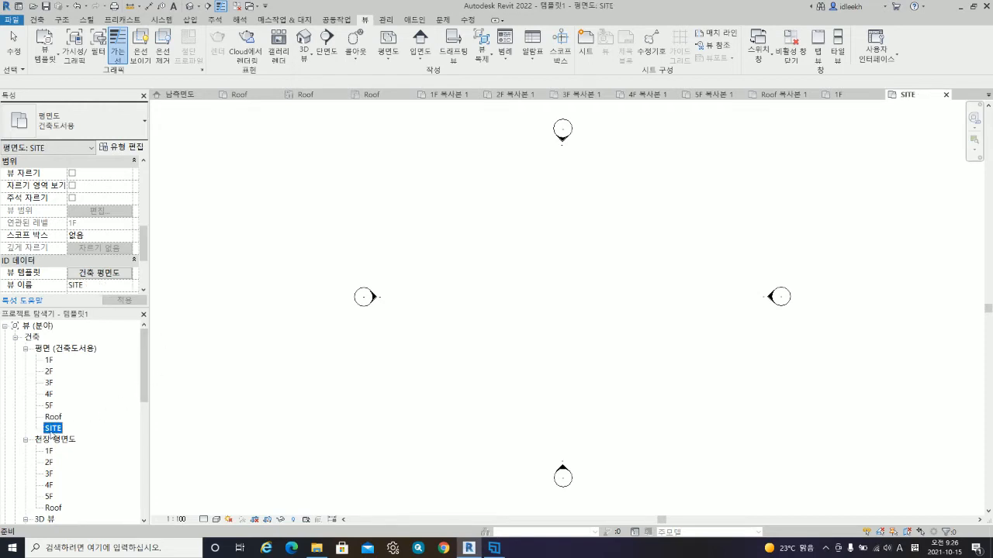
- Assign the 대지 평면 view template to the SITE plan
click(107, 277)
click(330, 270)
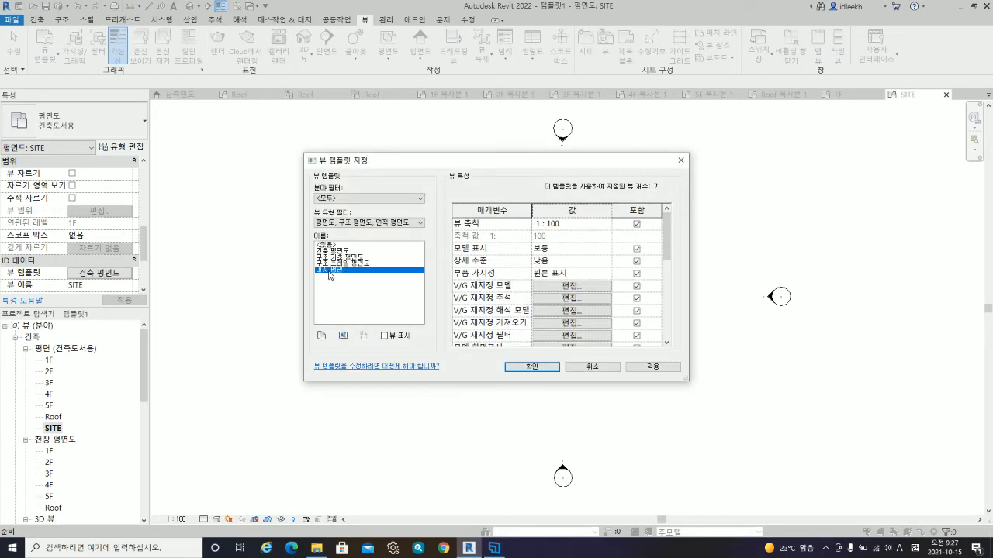
click(530, 368)
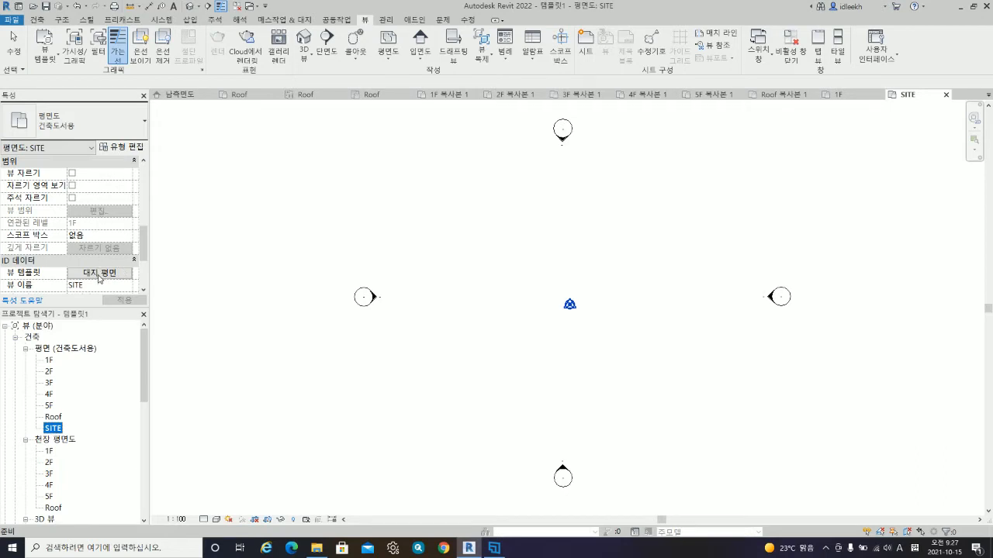
- Set the view depth level to 무제한 in the view range of the SITE plan's 대지 평면 view template
click(467, 363)
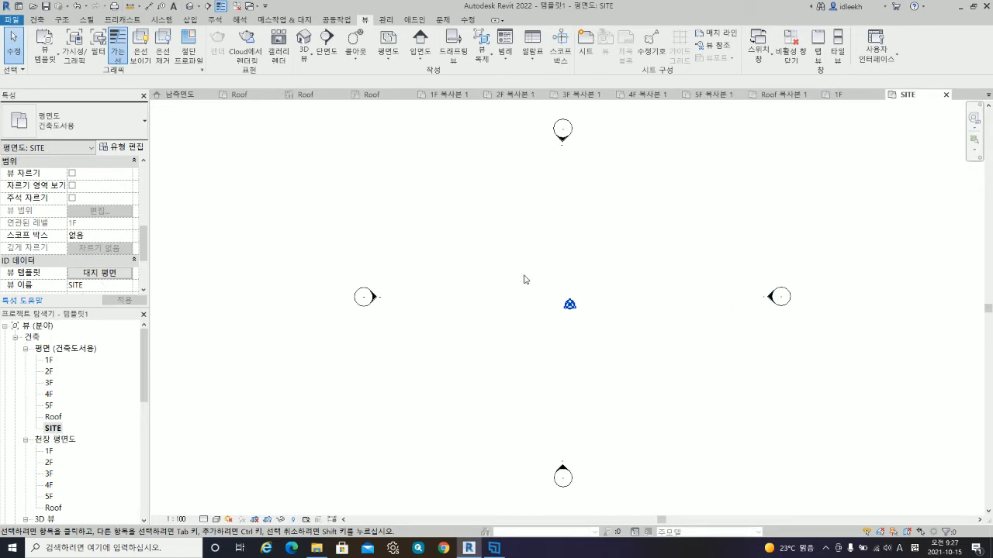
click(97, 277)
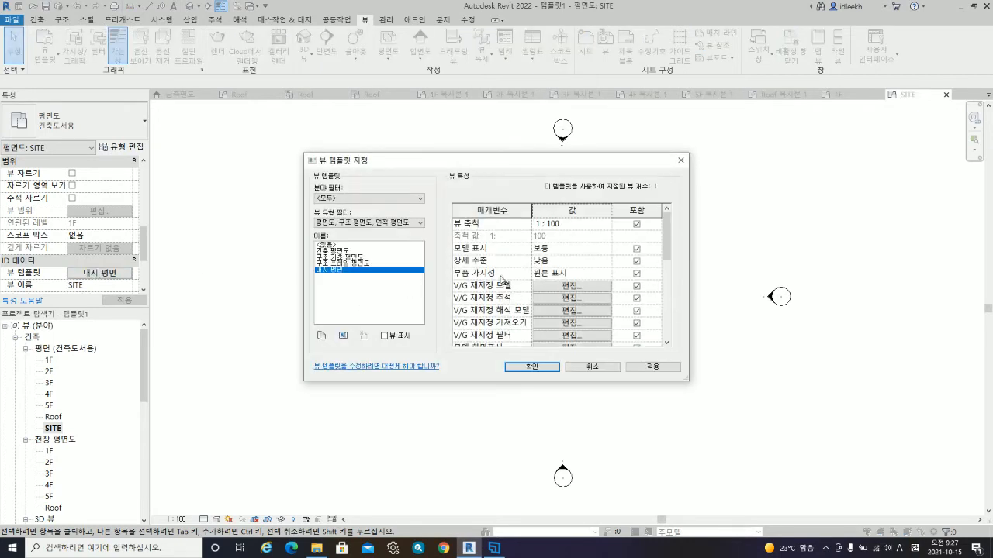
scroll(490, 271, down, 4)
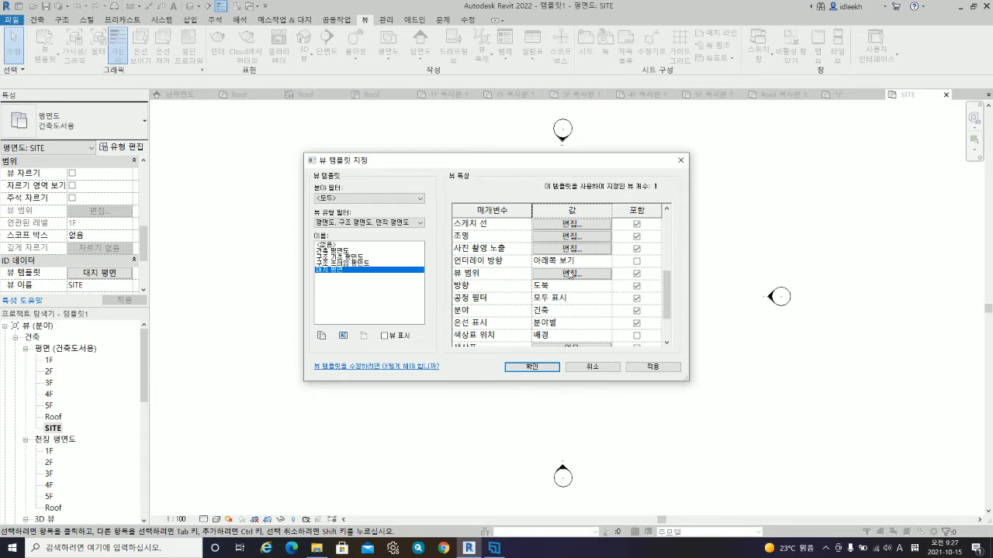
click(570, 274)
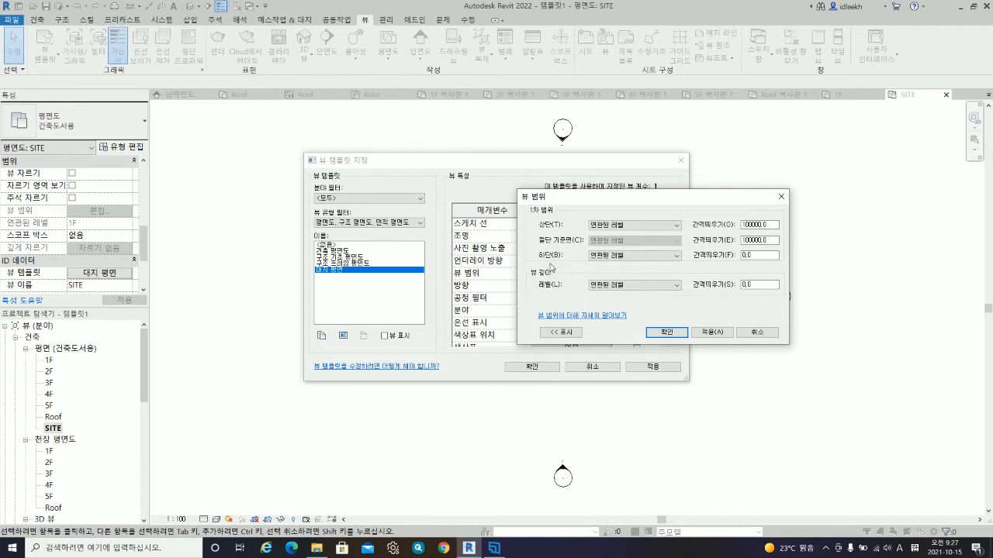
click(636, 287)
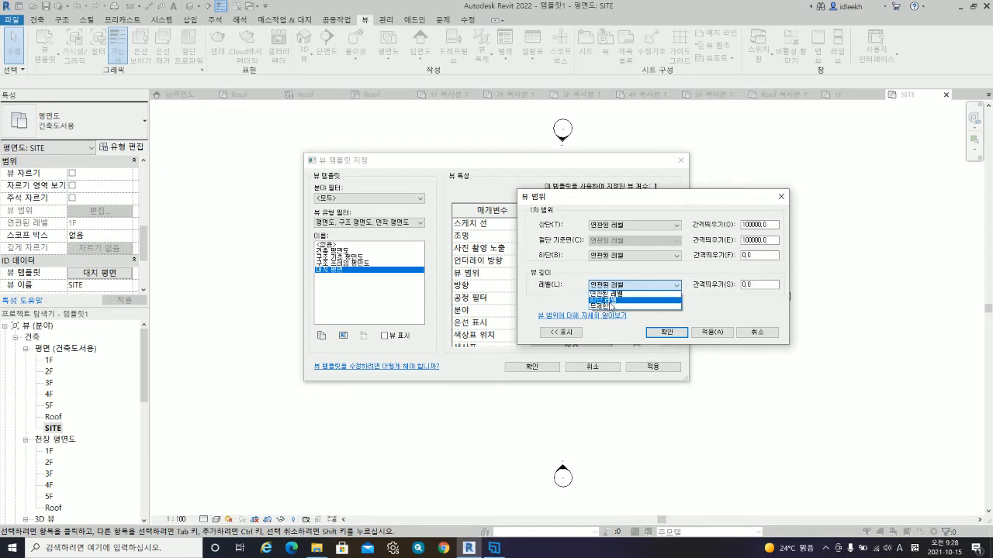
click(606, 306)
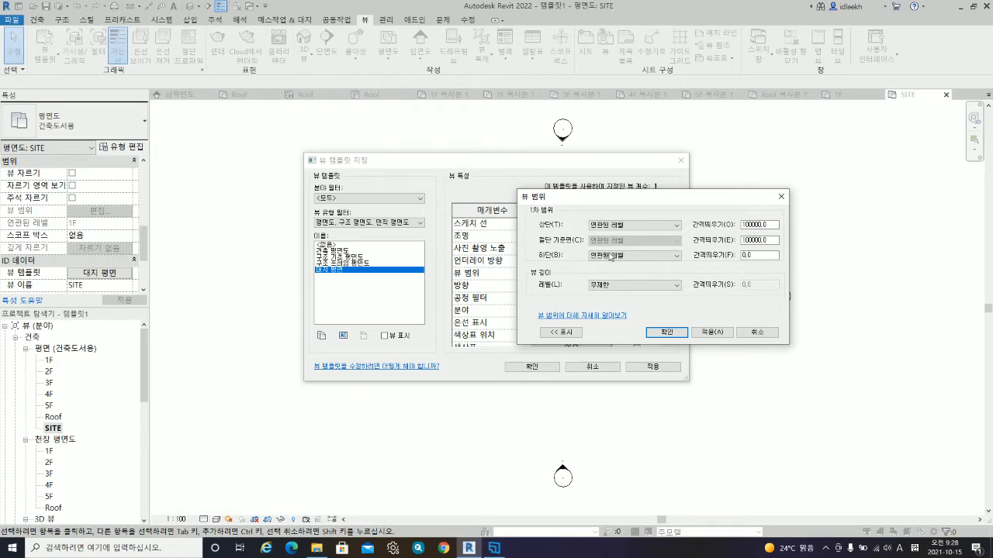
click(672, 334)
click(555, 368)
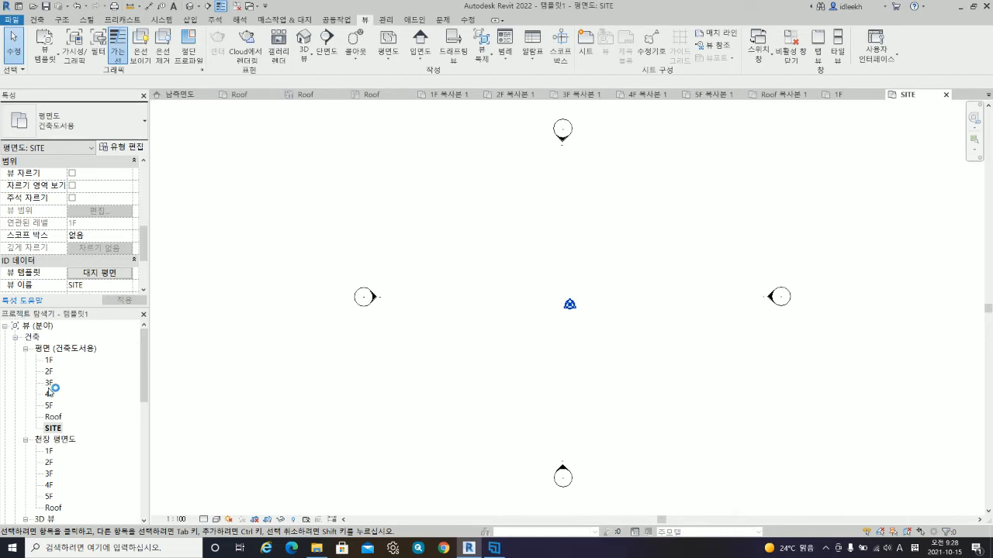
- Open the architectural 1F plan, start a toposurface and place its first points at an elevation of -4000
double_click(53, 362)
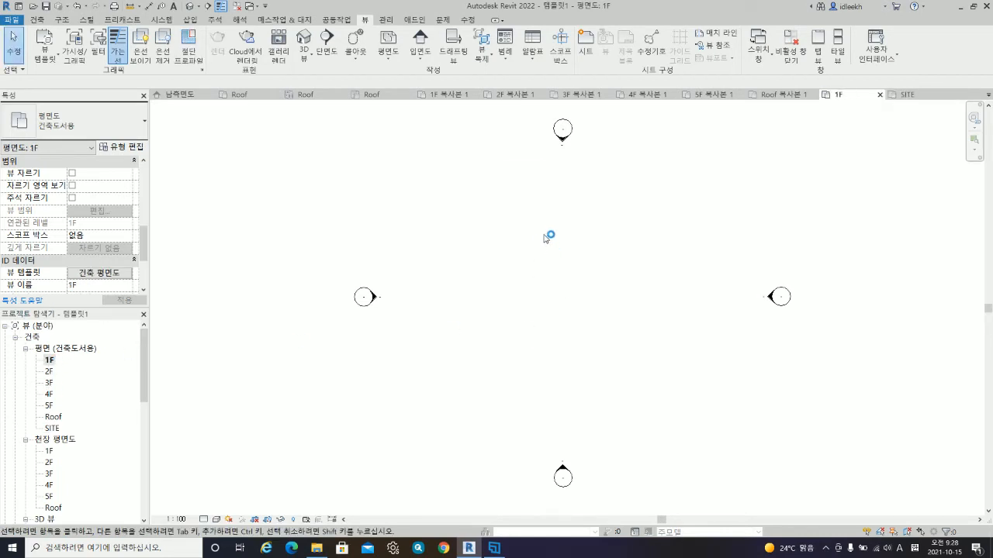
click(285, 19)
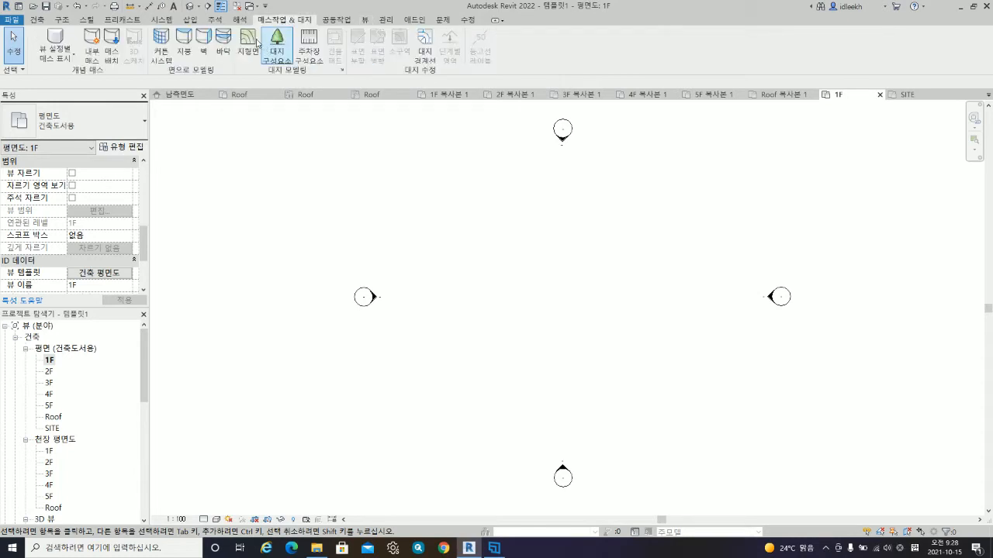
click(273, 43)
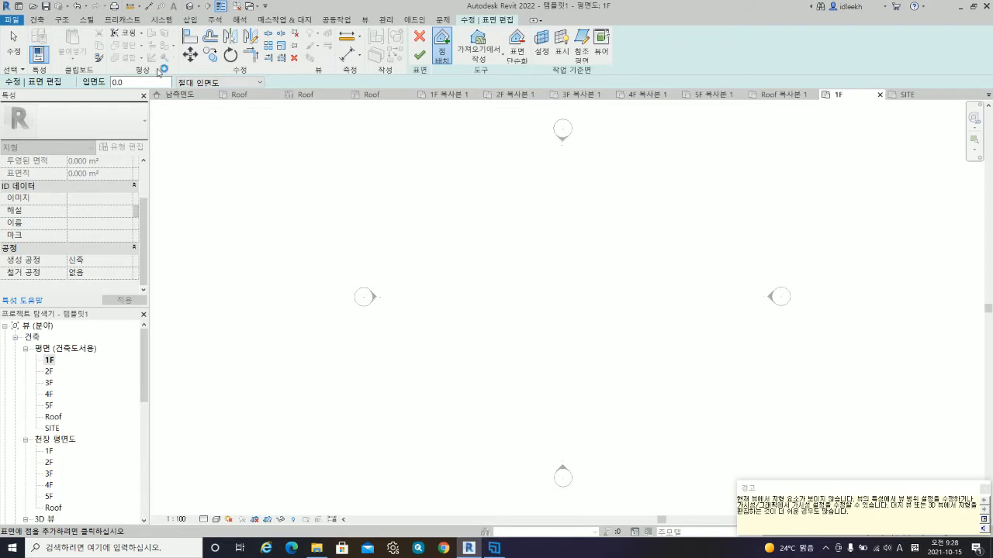
double_click(113, 81)
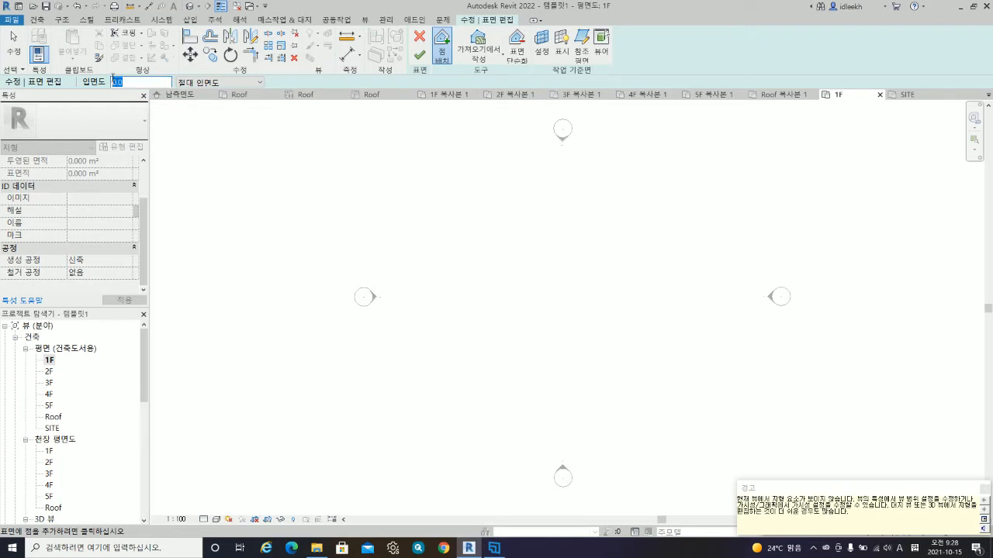
text(-4000)
click(416, 218)
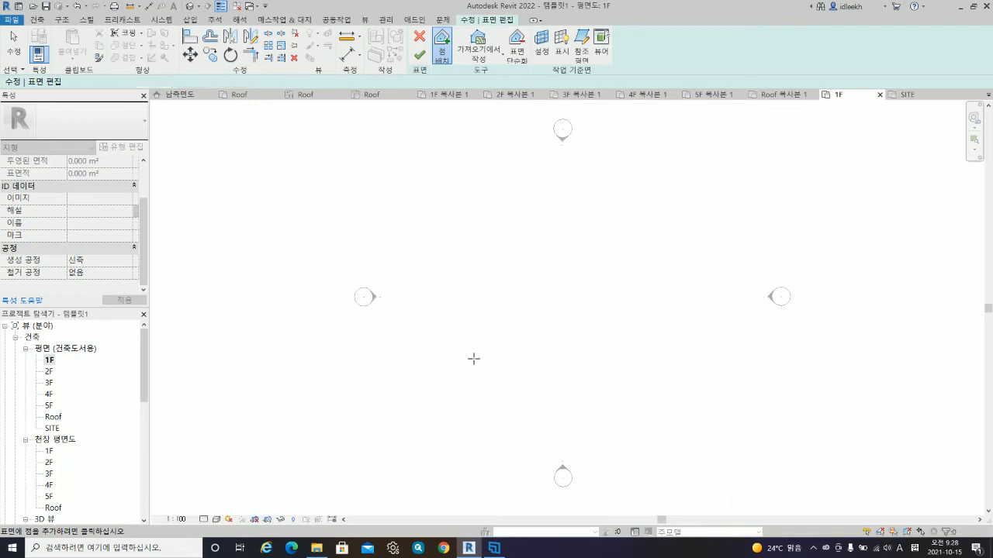
click(689, 394)
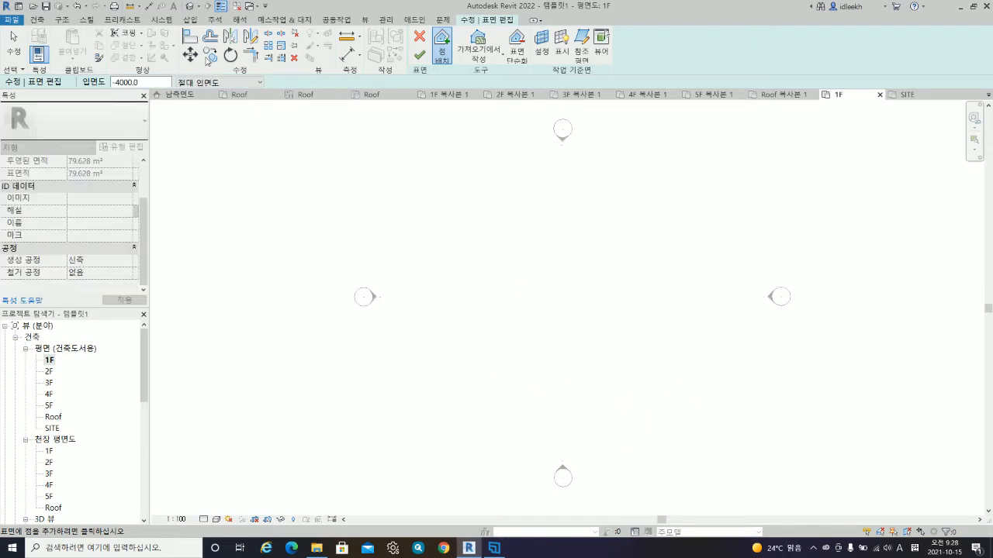
- Add toposurface points at elevation 0, place more at elevation 1, and finish the surface
double_click(144, 81)
click(533, 283)
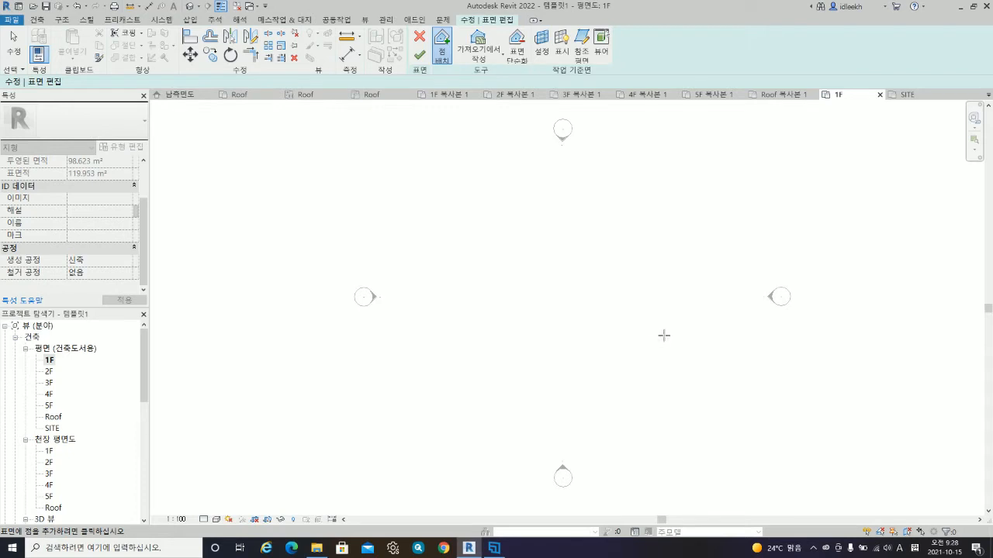
click(698, 347)
double_click(130, 83)
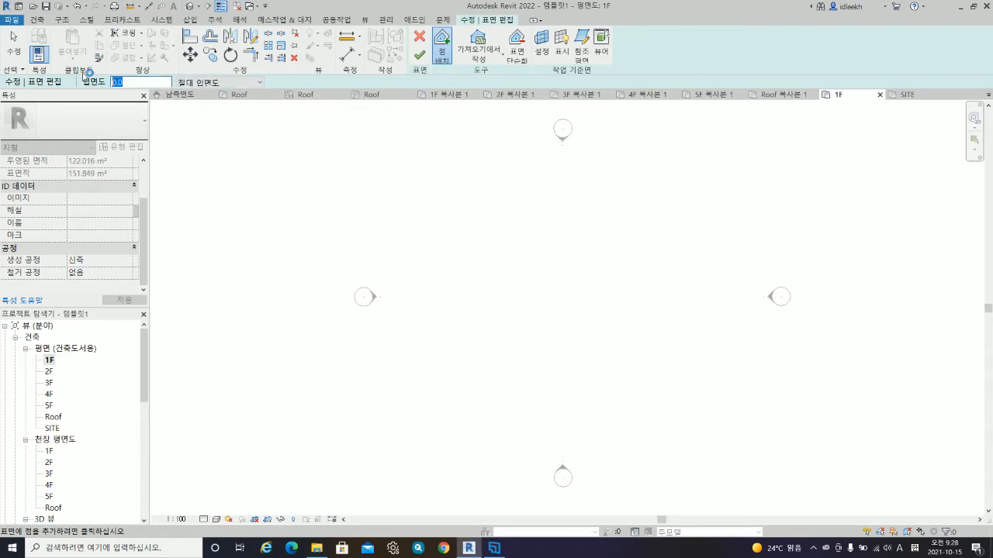
text(1)
click(619, 210)
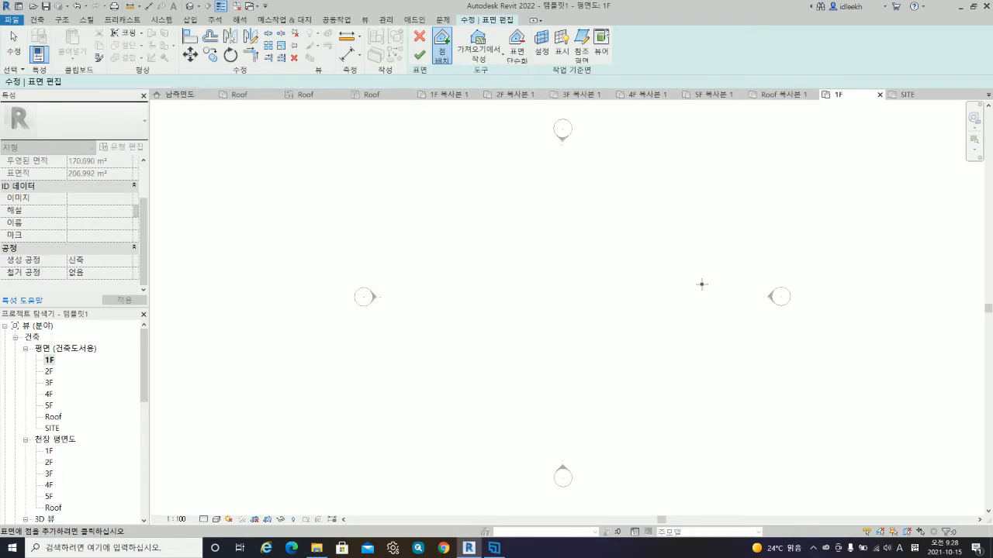
click(569, 102)
click(426, 59)
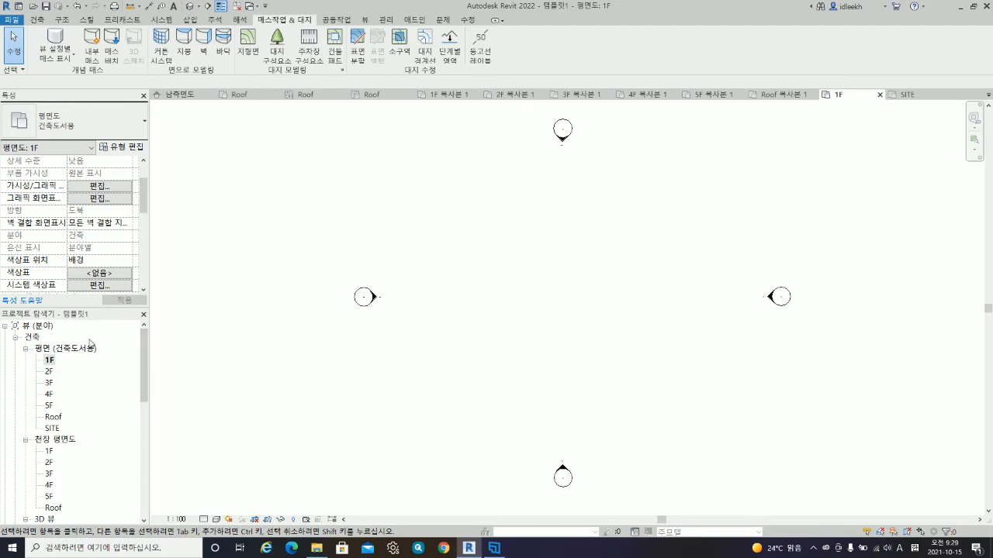
- Check the 1F plan's visibility/graphics overrides, view properties and assigned view template without changing them
click(100, 189)
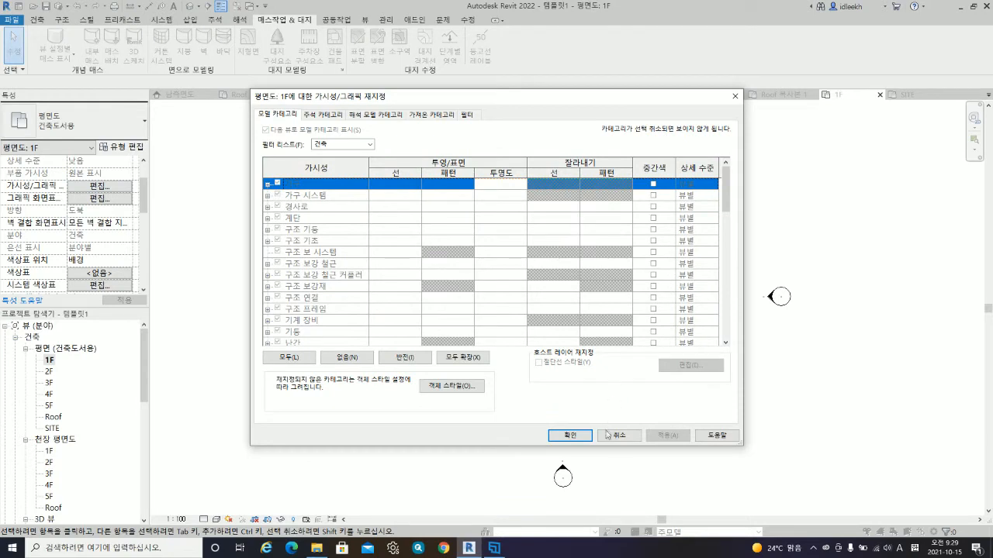
click(622, 436)
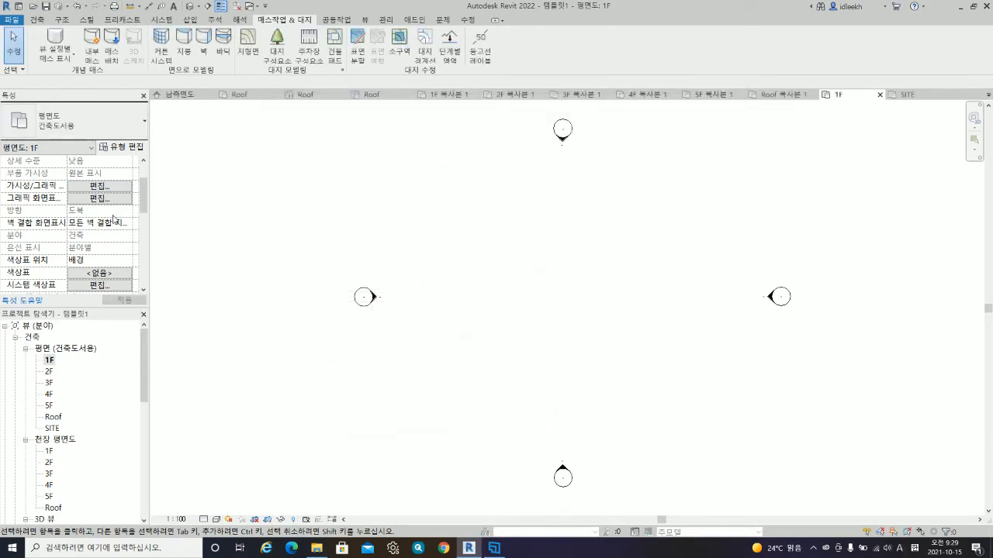
scroll(114, 220, down, 5)
scroll(105, 227, up, 3)
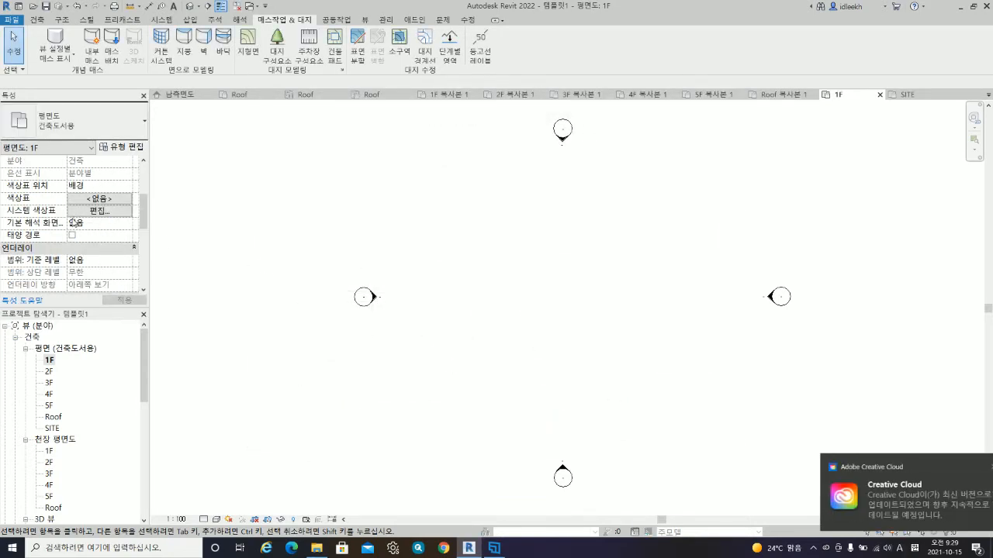
scroll(74, 221, down, 4)
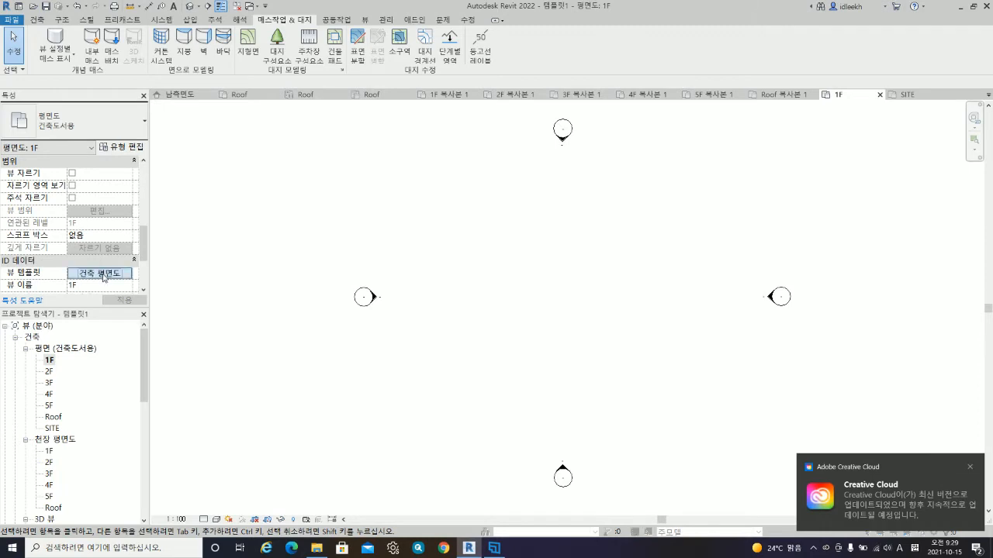
click(103, 273)
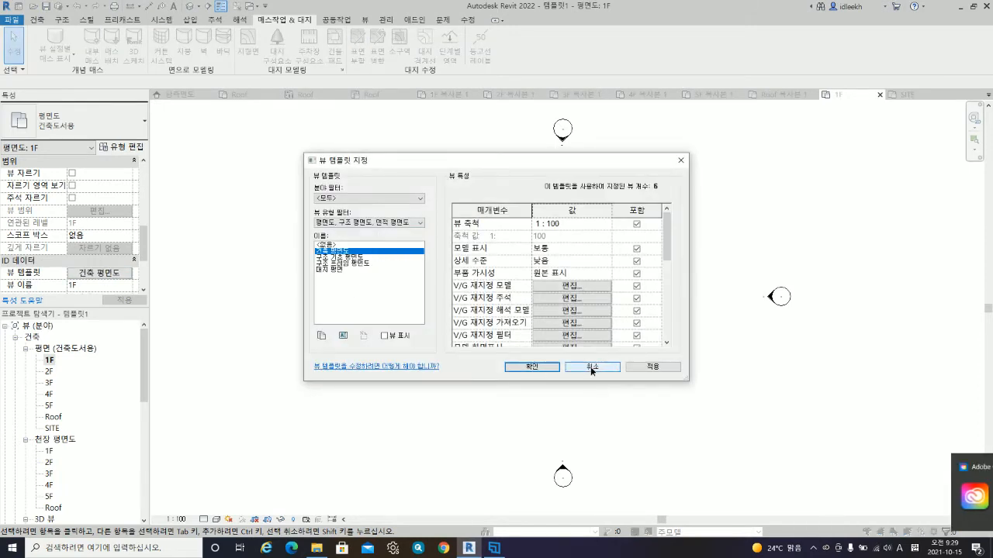
click(567, 365)
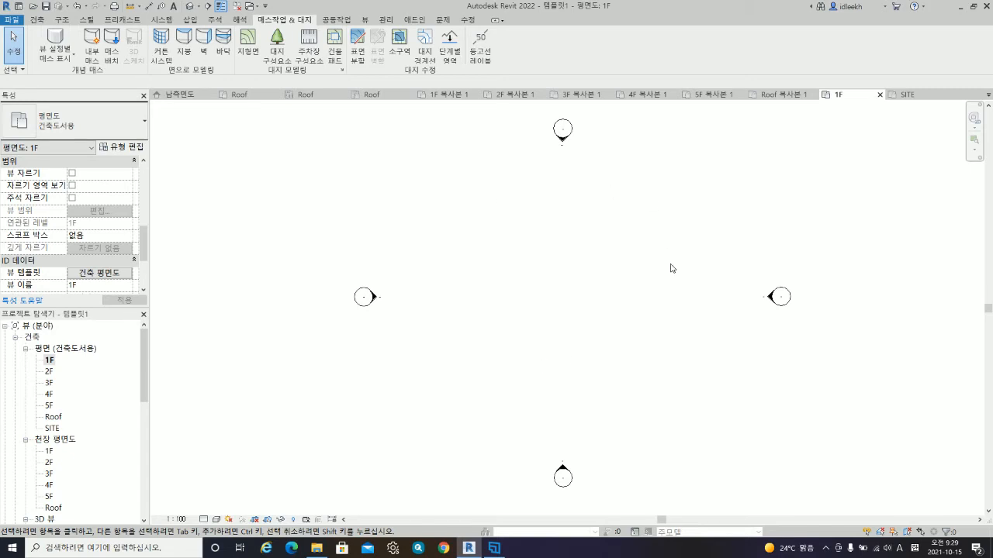
- Set the view depth level to 하단 레벨 in the view range of the 건축 평면도 view template
click(101, 273)
scroll(520, 298, down, 4)
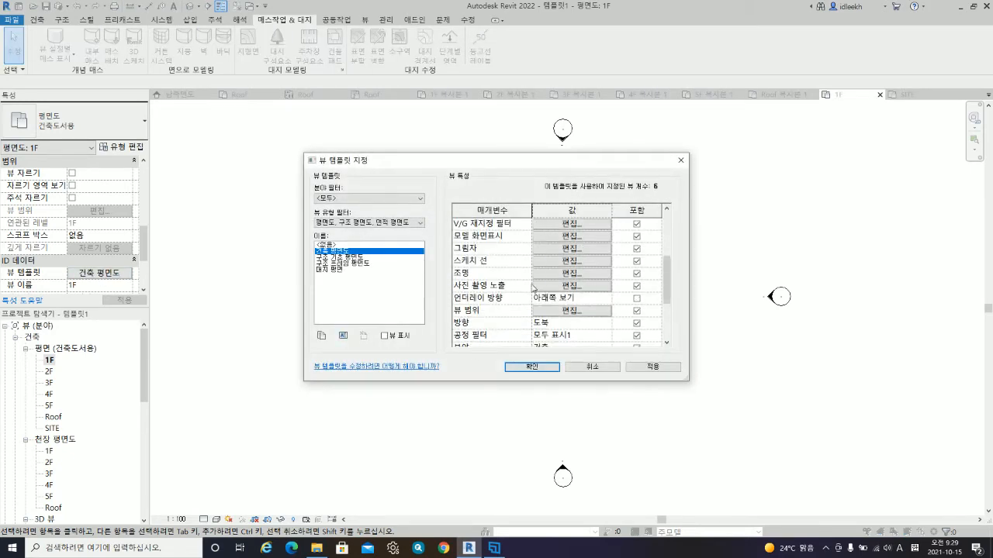
scroll(489, 314, down, 2)
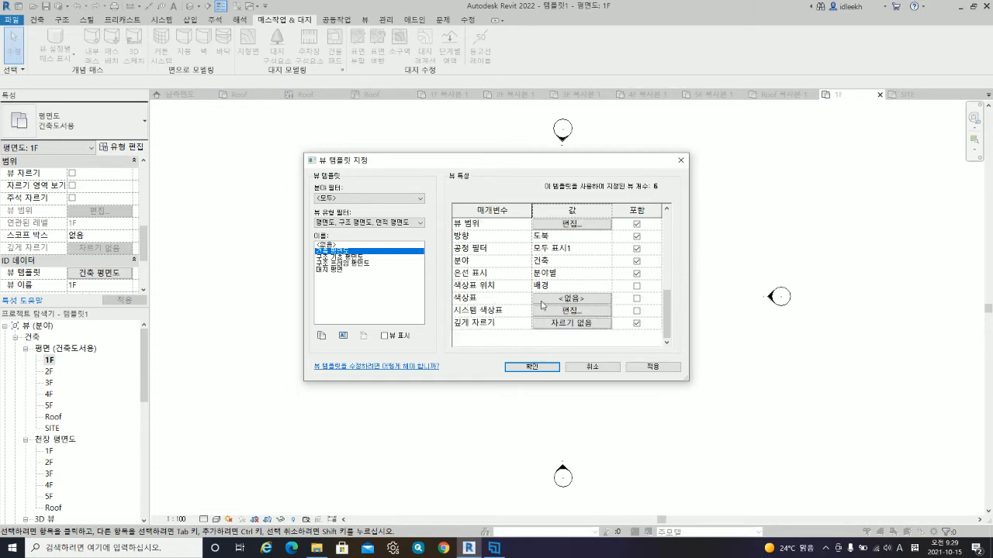
click(564, 226)
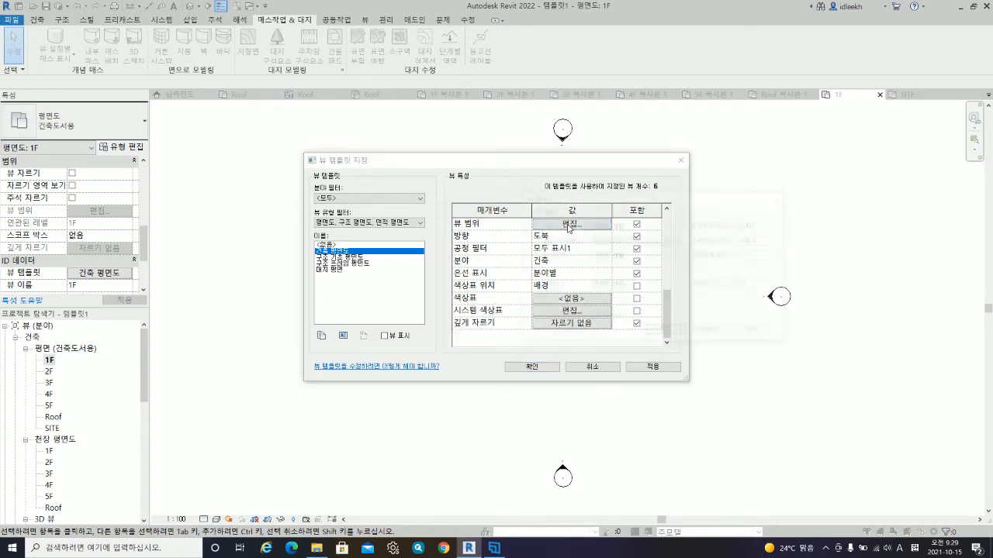
click(641, 286)
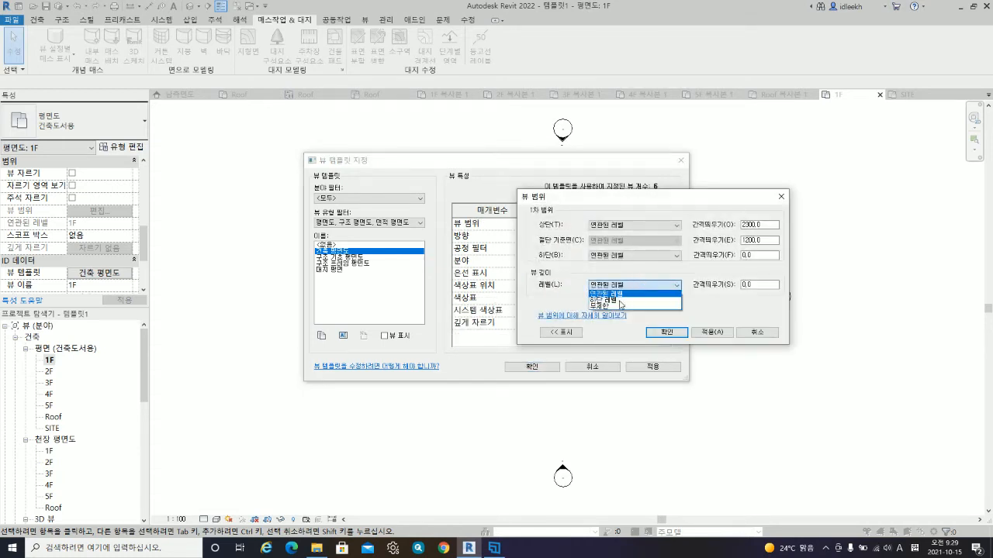
click(613, 303)
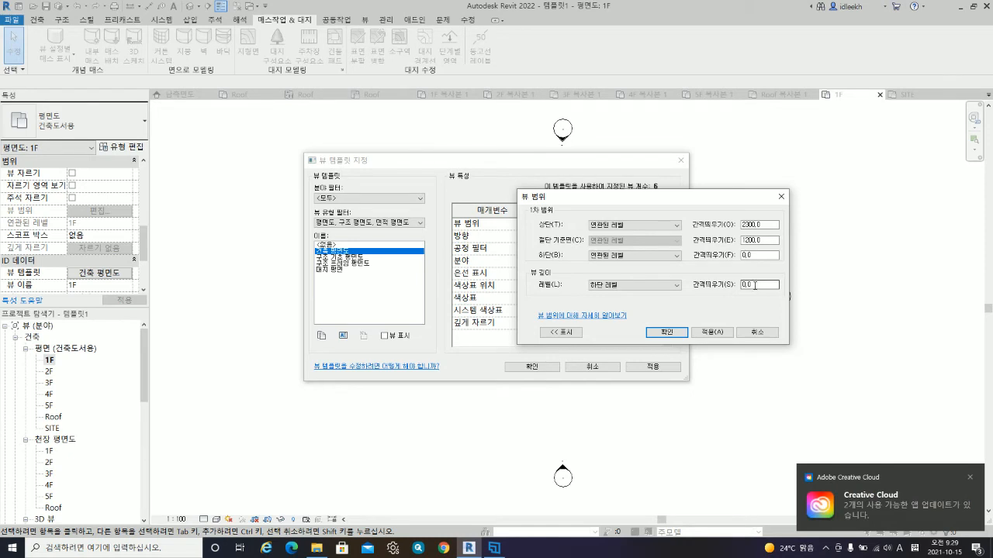
click(639, 286)
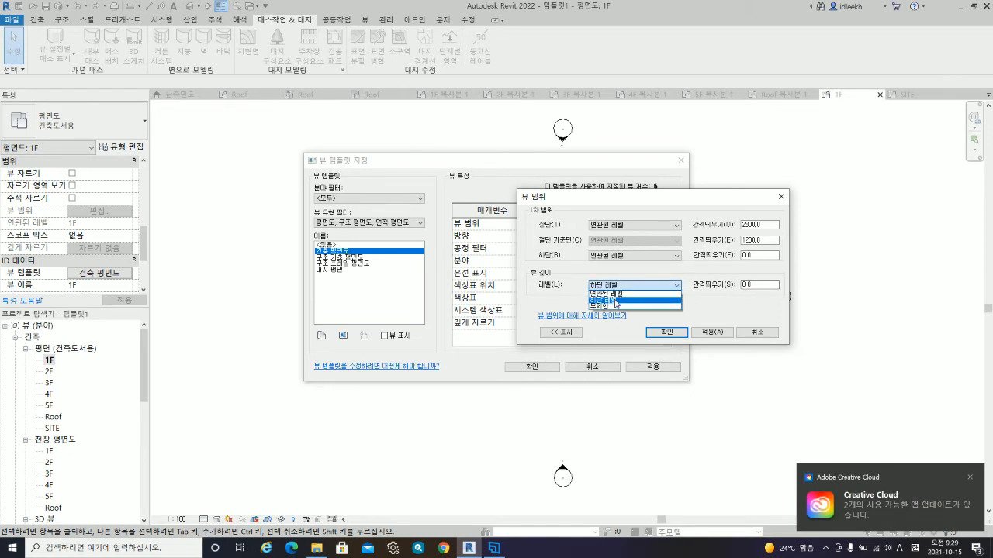
click(609, 300)
click(757, 285)
drag(759, 284, 723, 299)
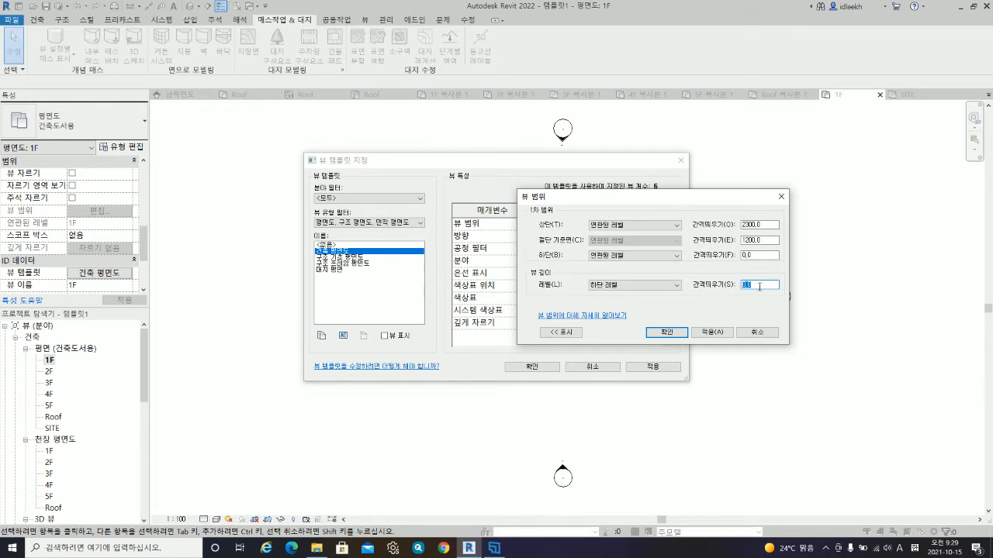
click(677, 337)
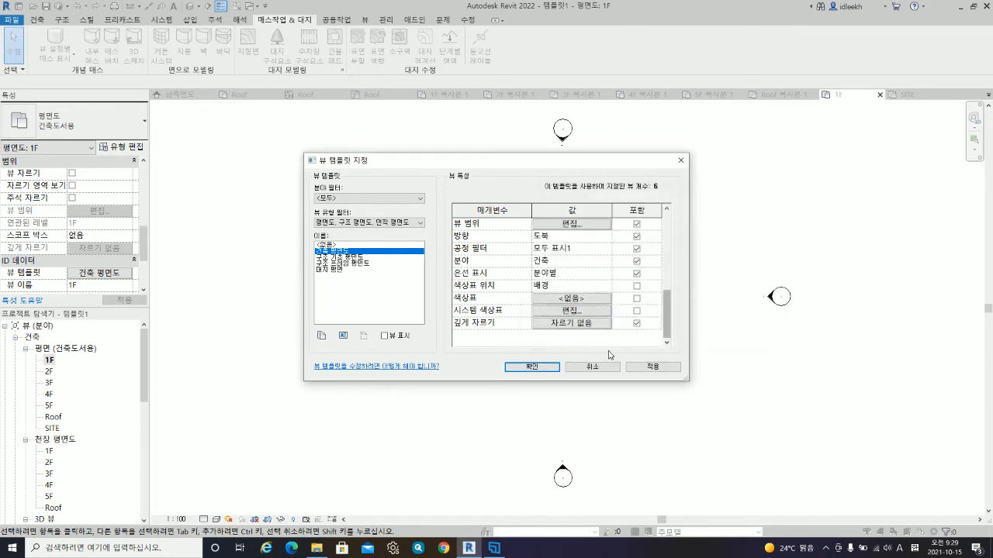
click(547, 370)
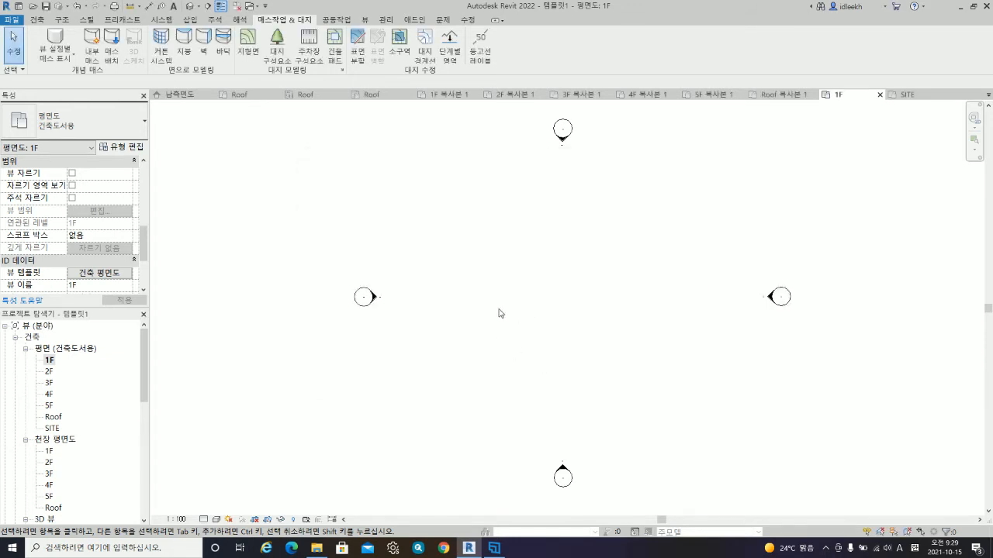
- Turn on the 지형 category in the model visibility overrides of the 건축 평면도 view template and apply it to the 1F plan
click(107, 278)
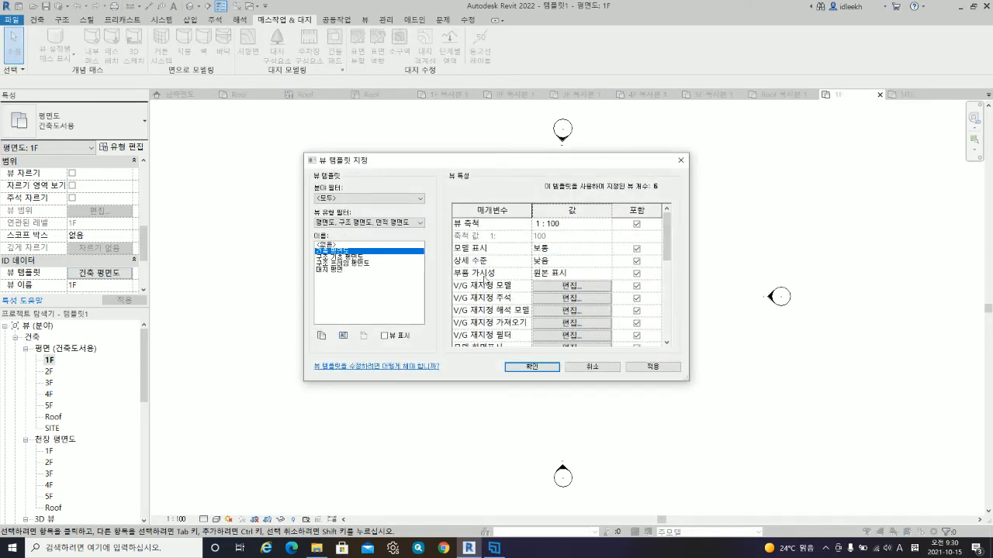
scroll(504, 309, down, 2)
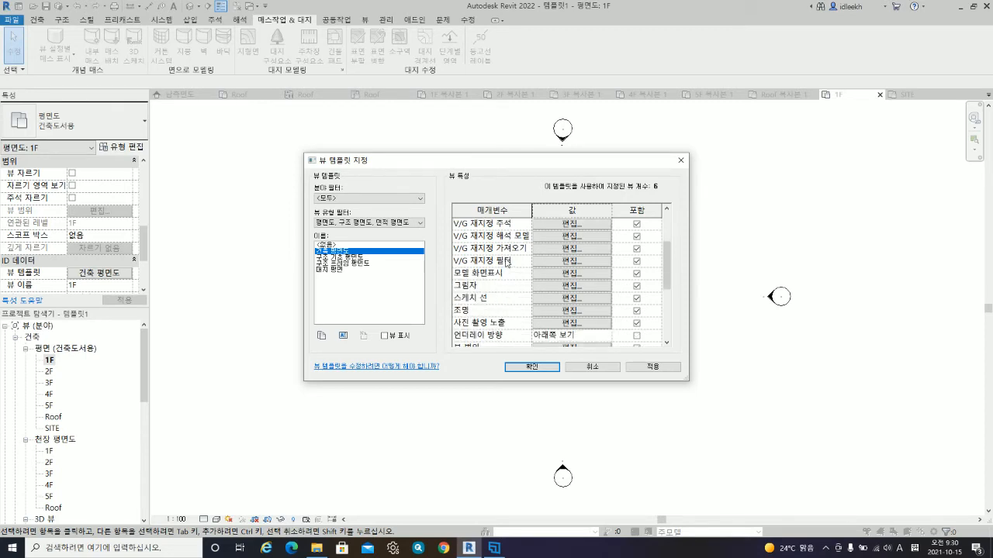
scroll(506, 290, down, 2)
scroll(505, 280, up, 4)
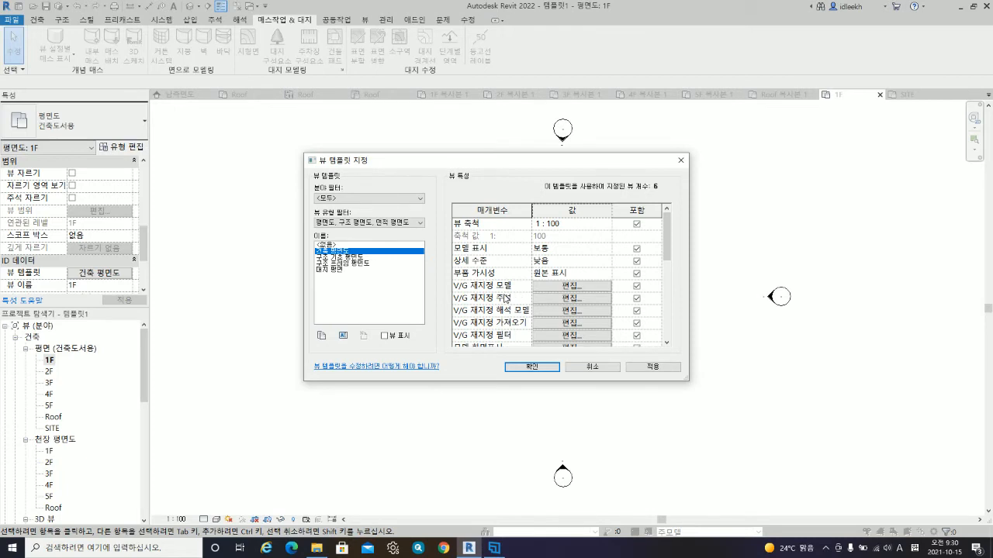
scroll(511, 309, down, 2)
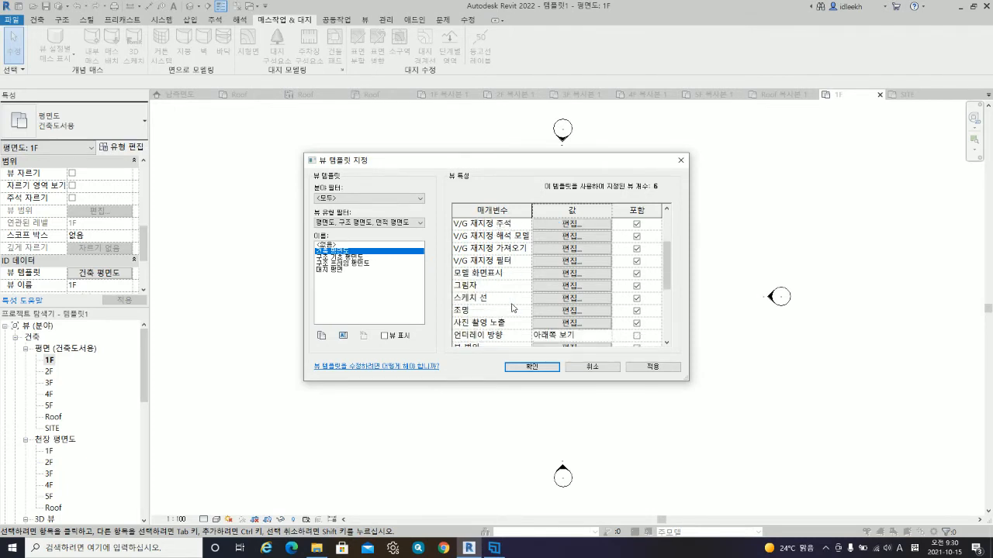
scroll(512, 307, down, 3)
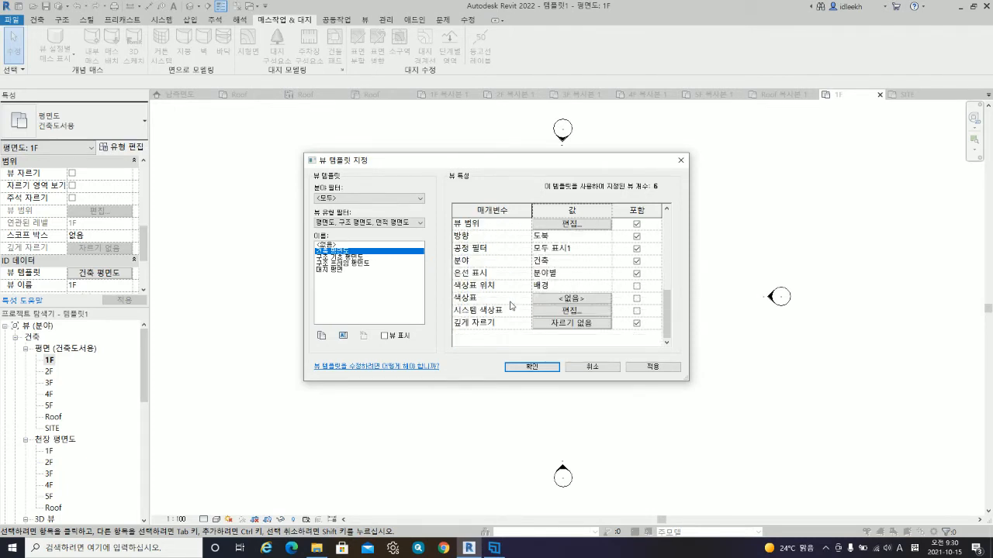
scroll(510, 304, up, 2)
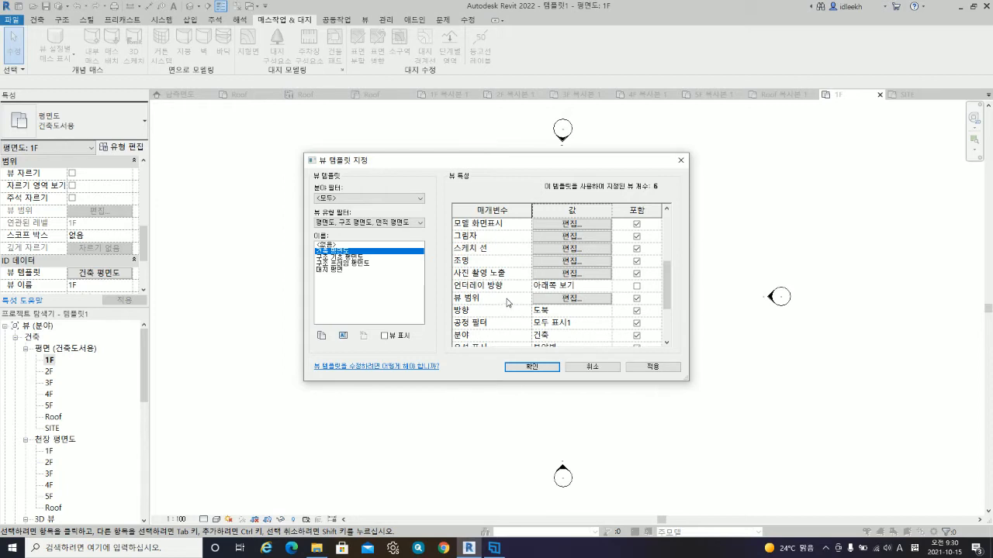
scroll(509, 303, up, 1)
scroll(508, 302, up, 1)
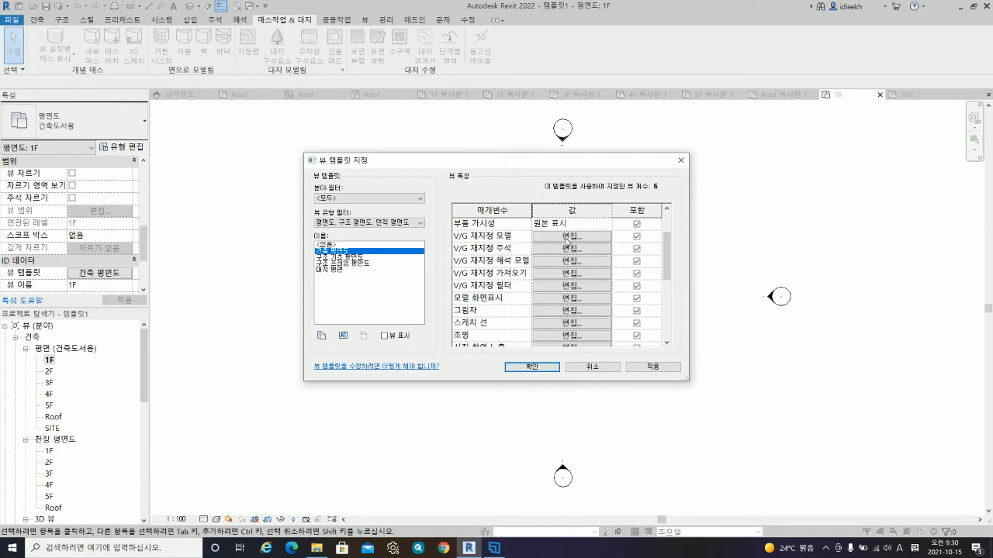
click(566, 236)
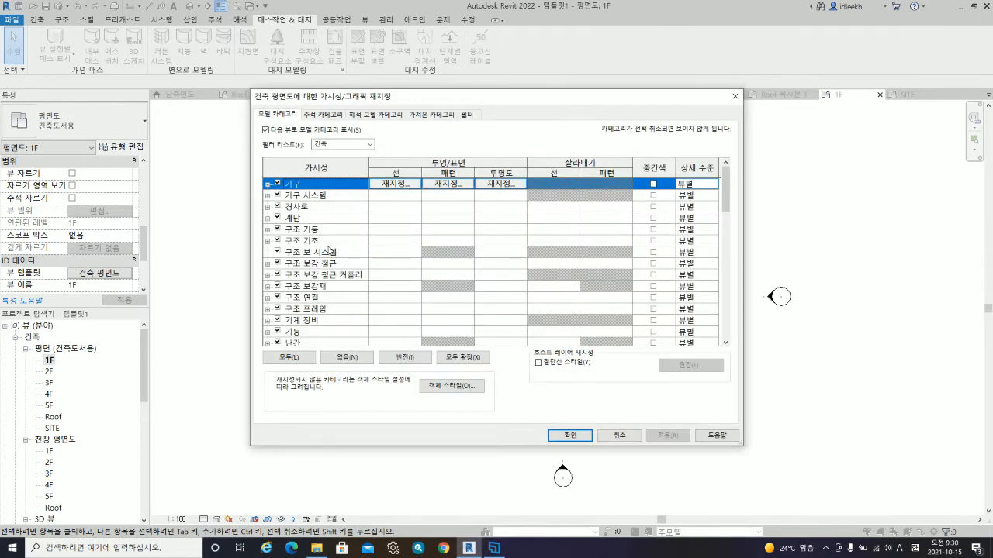
scroll(330, 250, down, 5)
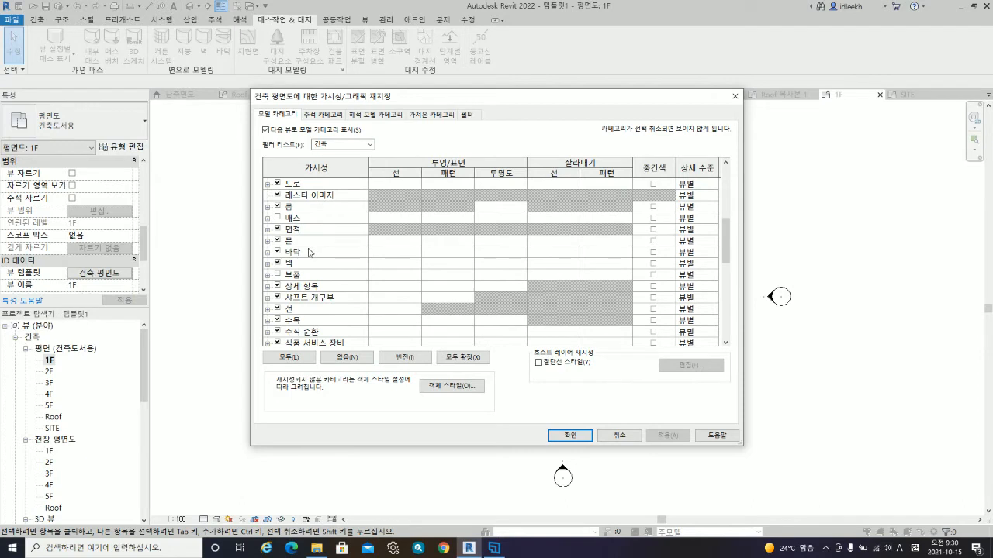
scroll(314, 250, down, 5)
scroll(304, 294, down, 1)
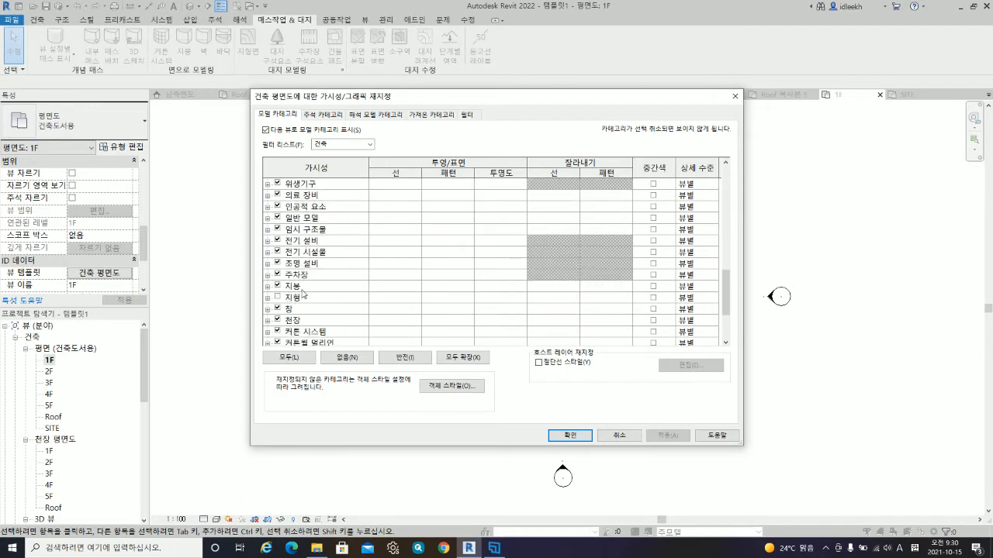
click(279, 300)
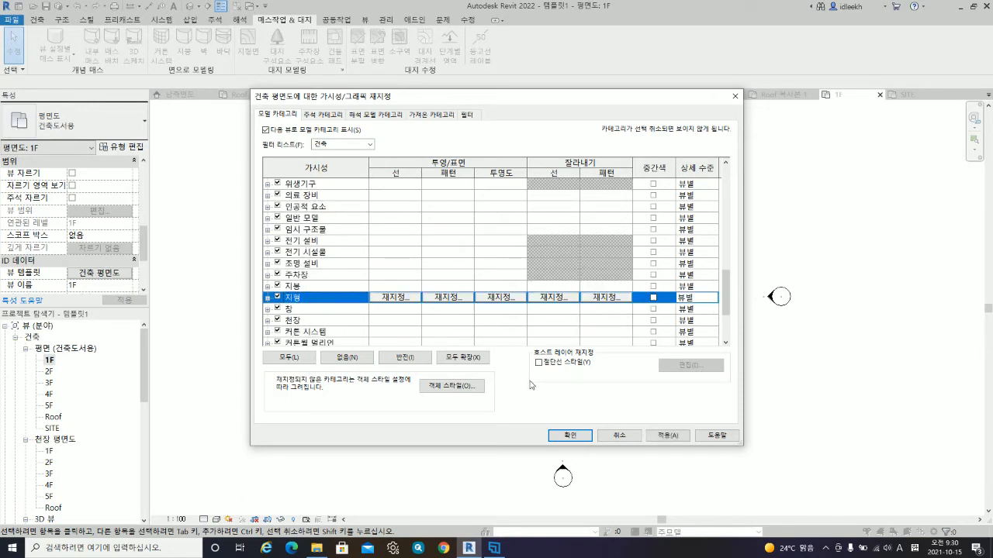
click(570, 435)
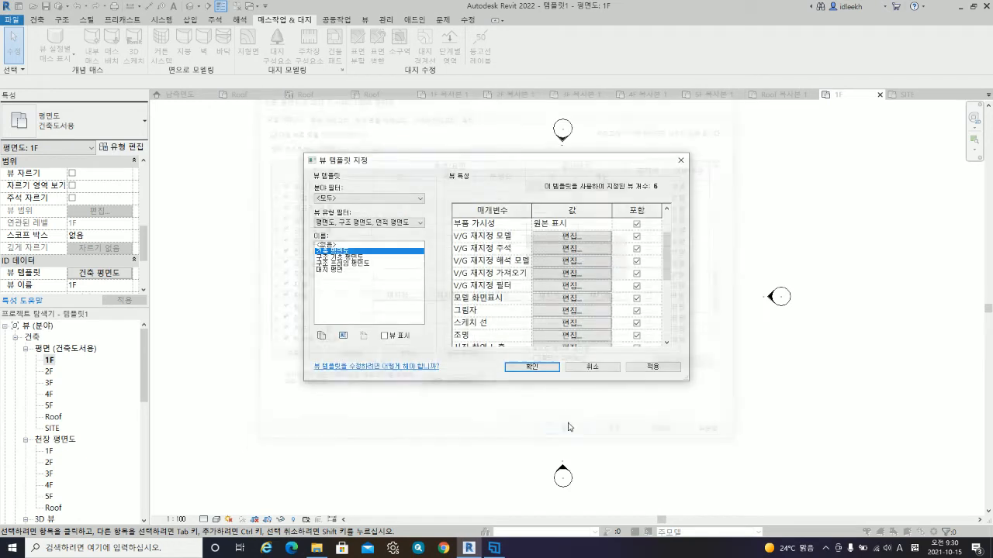
click(530, 367)
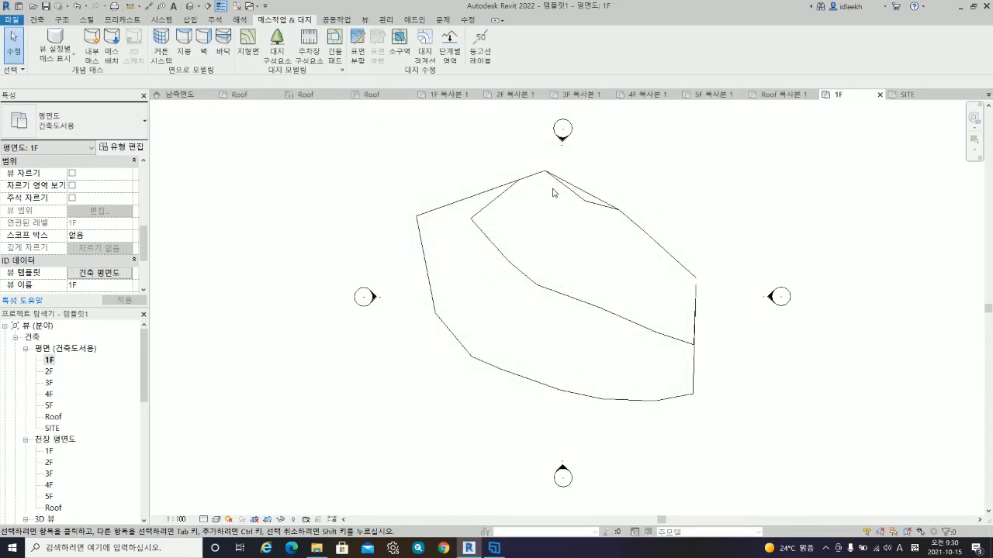
- Open the default 3D view and examine from the side how the toposurface sits relative to the 1F level
click(190, 7)
shift+middle_drag(572, 352, 733, 283)
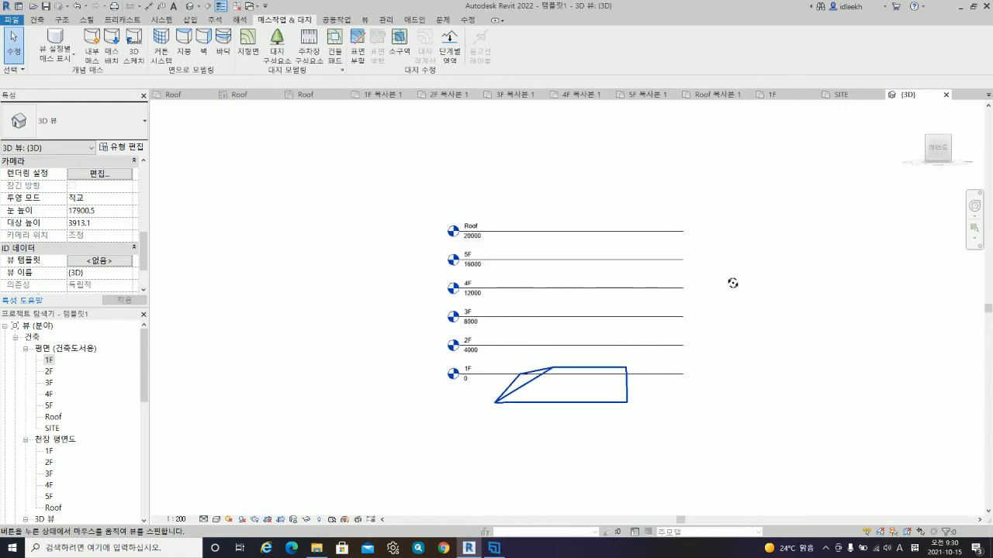
scroll(572, 370, up, 5)
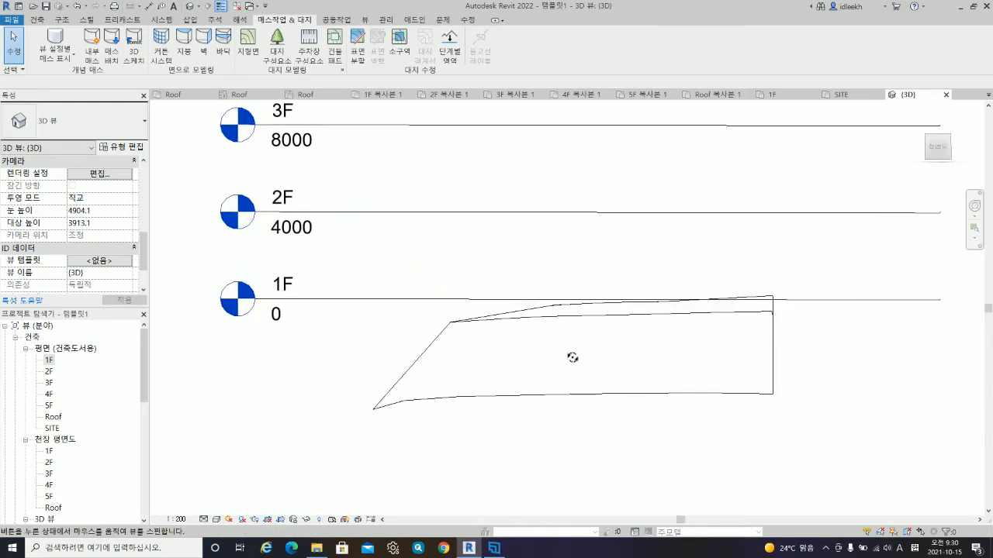
shift+middle_drag(571, 358, 605, 349)
scroll(705, 295, down, 3)
scroll(649, 337, down, 3)
scroll(543, 404, up, 5)
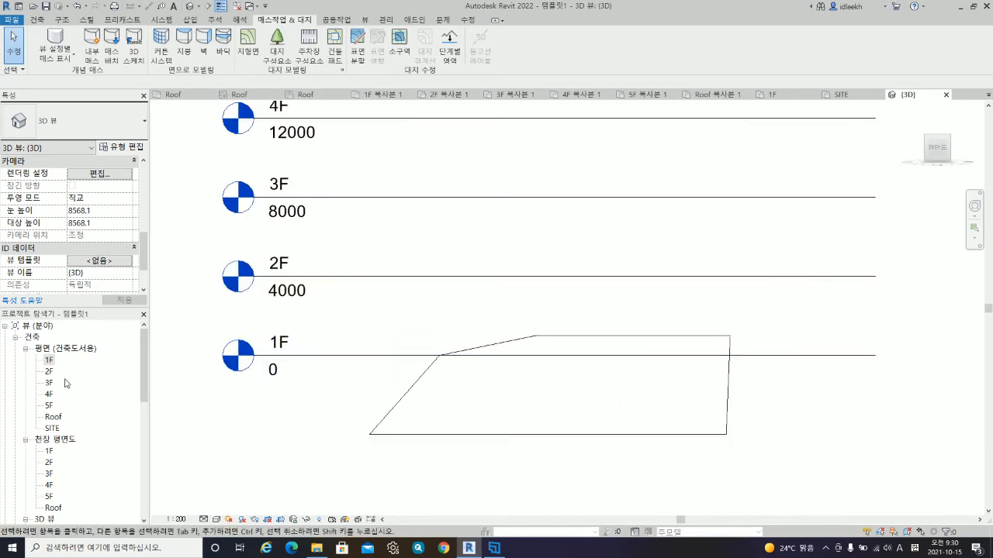
scroll(66, 383, down, 4)
scroll(66, 383, up, 4)
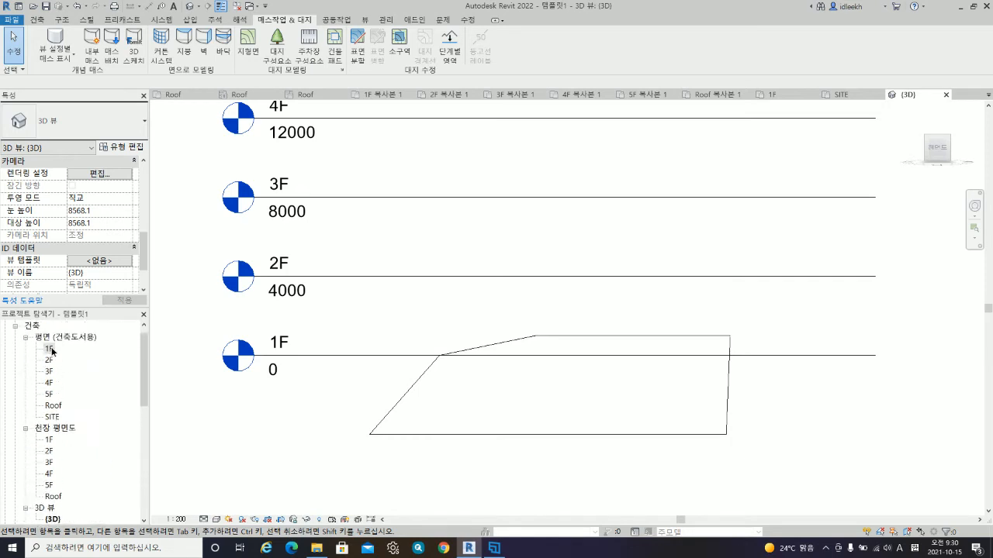
- Return to the 1F floor plan and check the view depth in the view range of its 건축 평면도 template
click(49, 350)
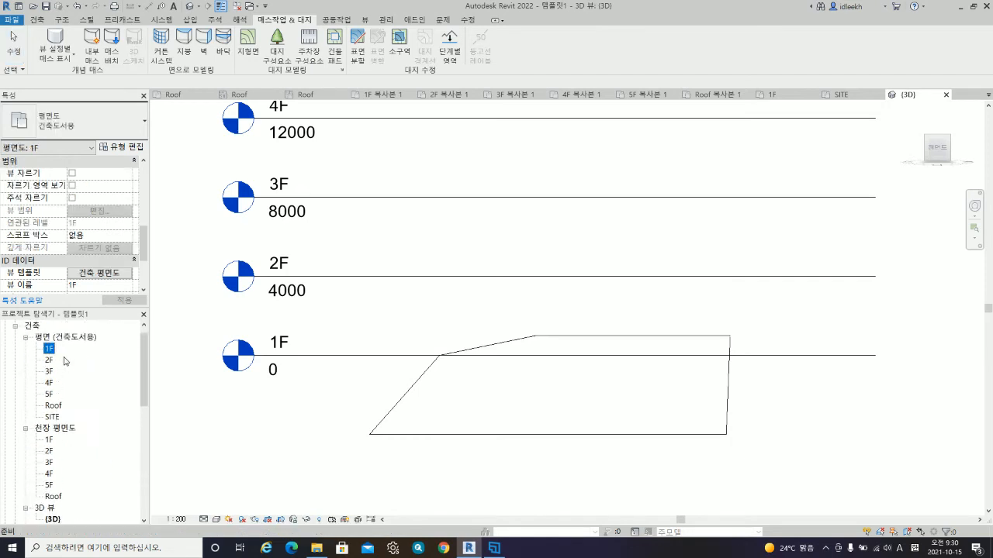
double_click(49, 350)
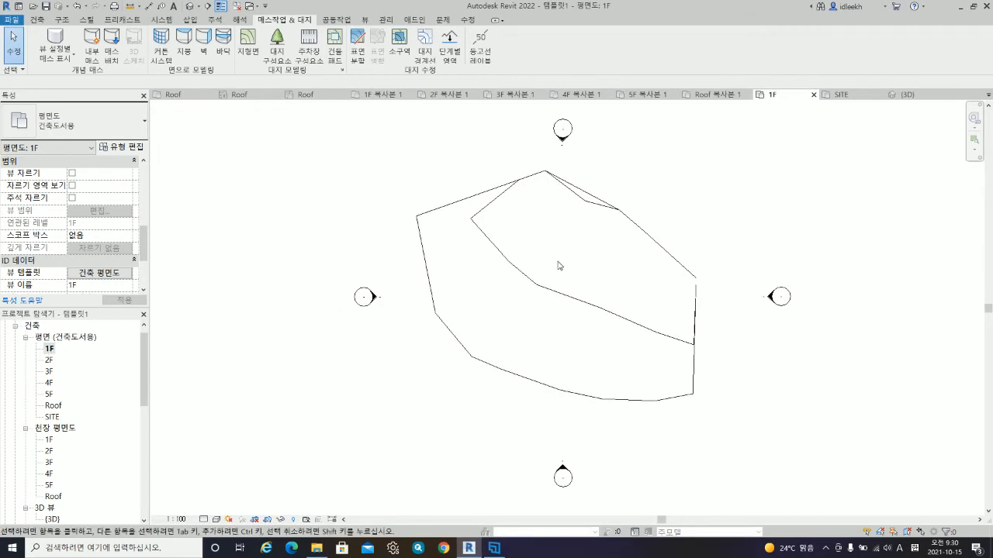
click(100, 274)
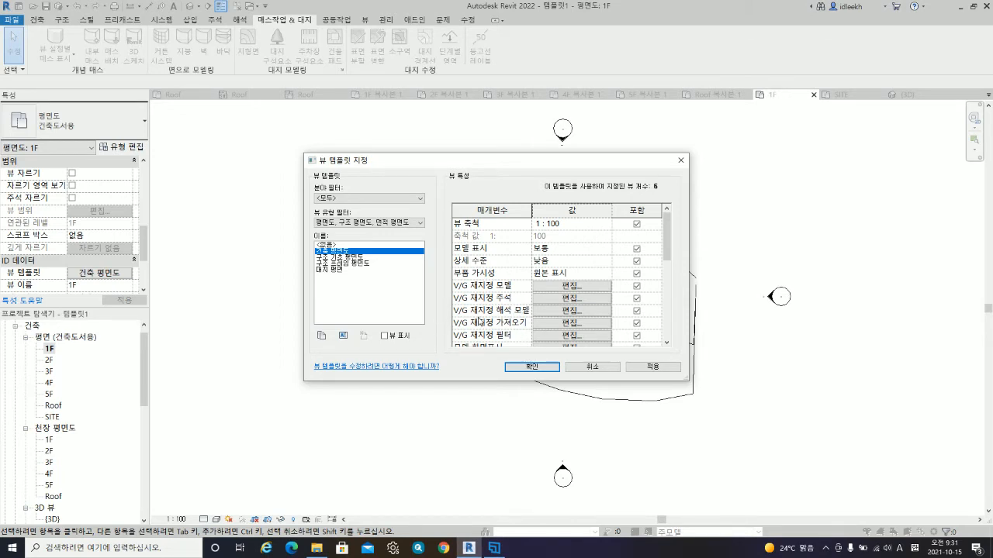
scroll(515, 296, down, 5)
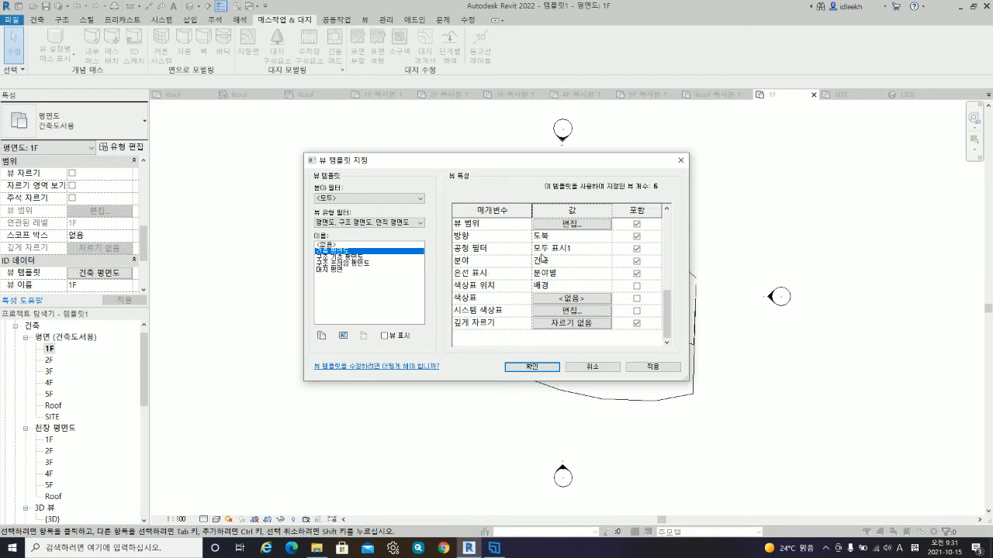
click(575, 224)
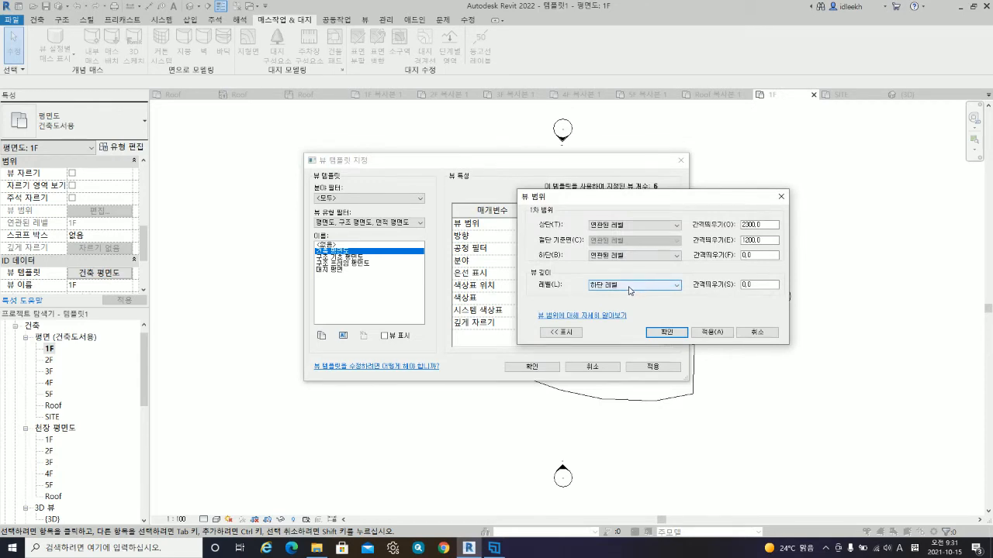
click(668, 332)
click(544, 367)
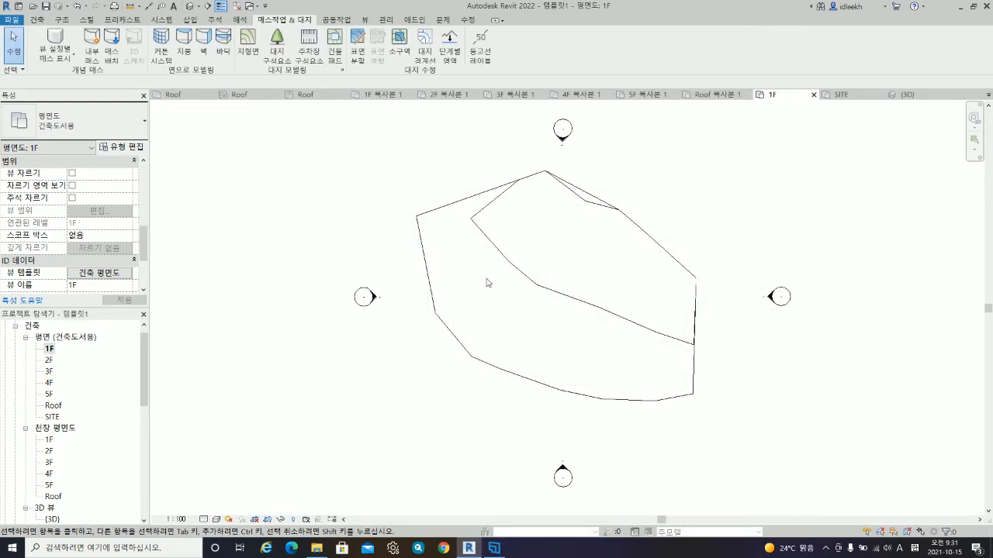
- Open the 2F plan and the SITE plan to compare how each displays the toposurface
double_click(51, 361)
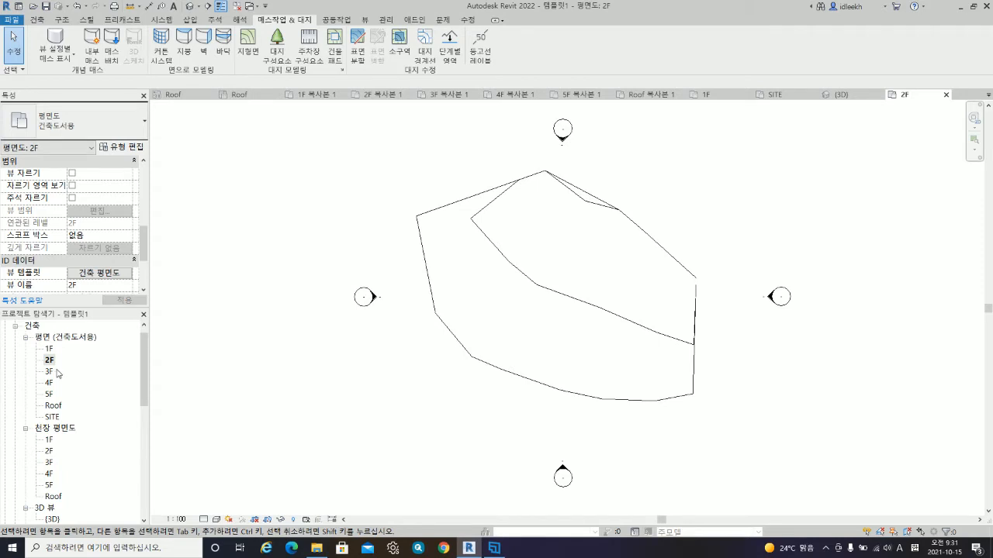
scroll(55, 374, down, 3)
scroll(48, 397, up, 2)
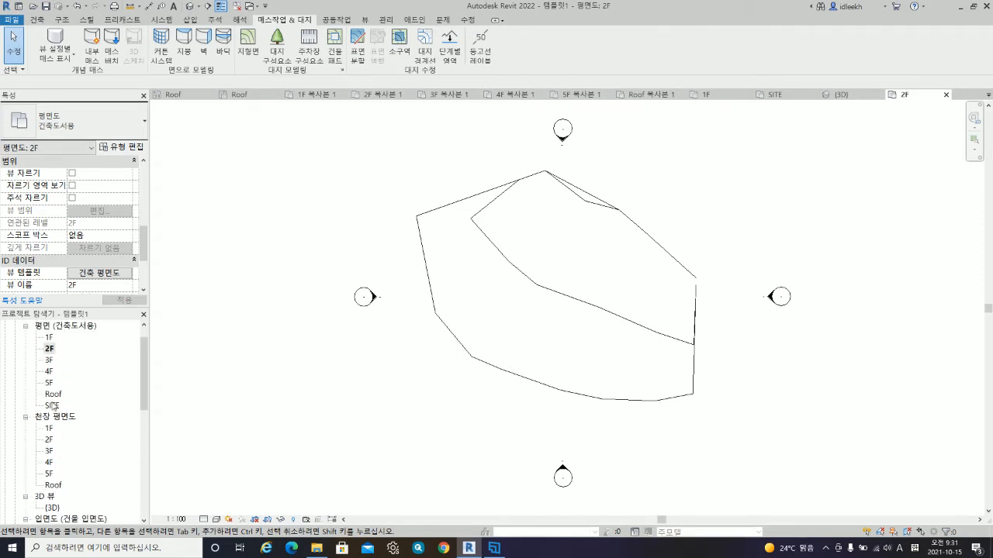
double_click(52, 405)
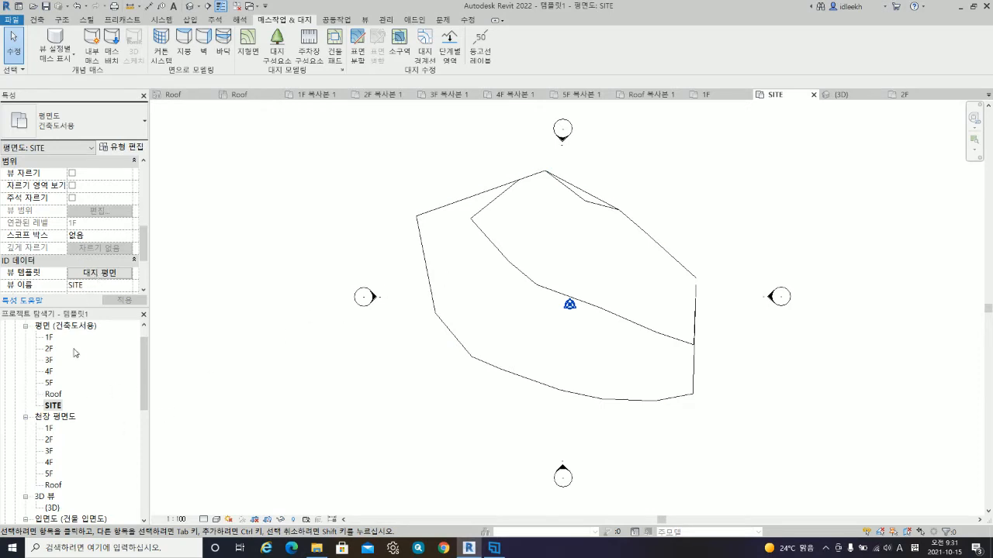
- Reopen the 1F plan and recheck its view template's view range without changing any value
double_click(49, 338)
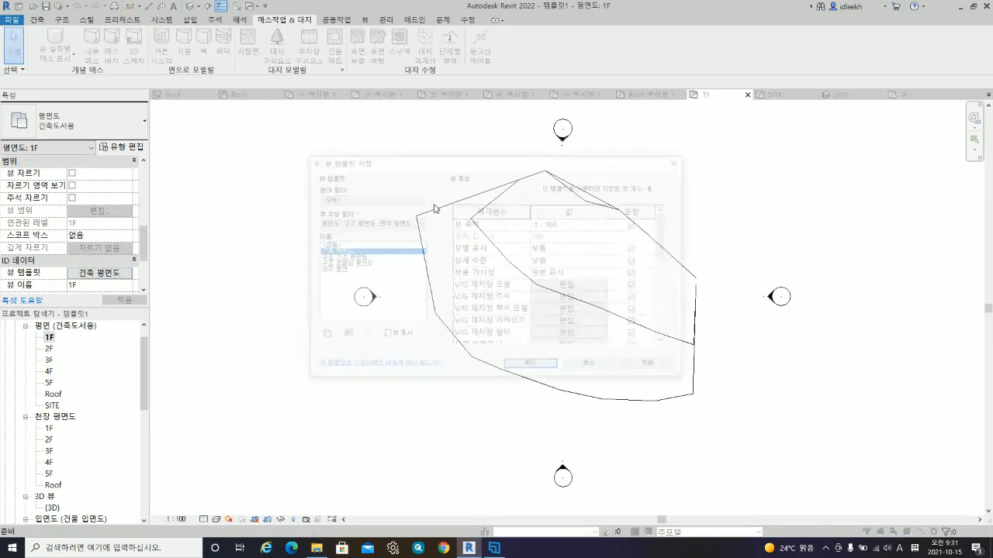
scroll(521, 290, down, 5)
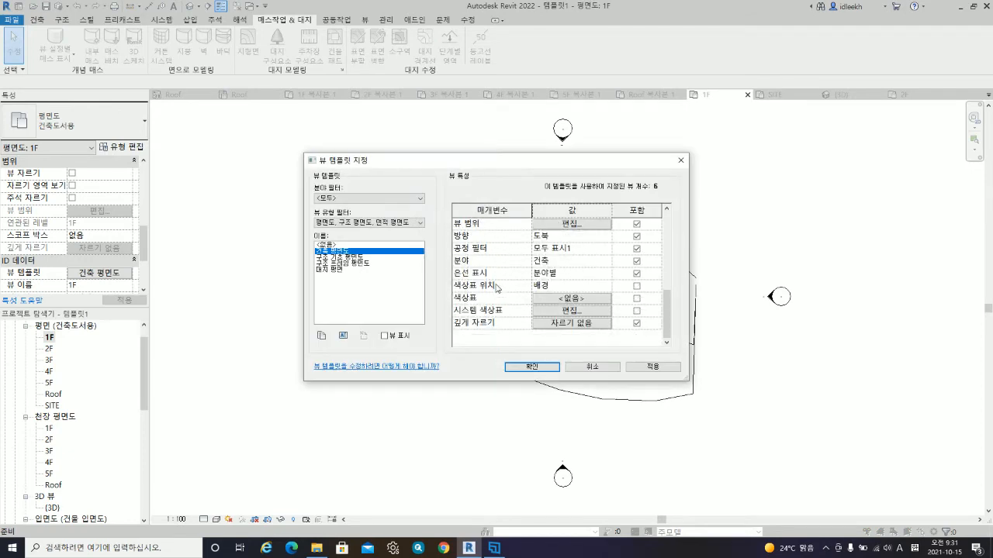
click(565, 225)
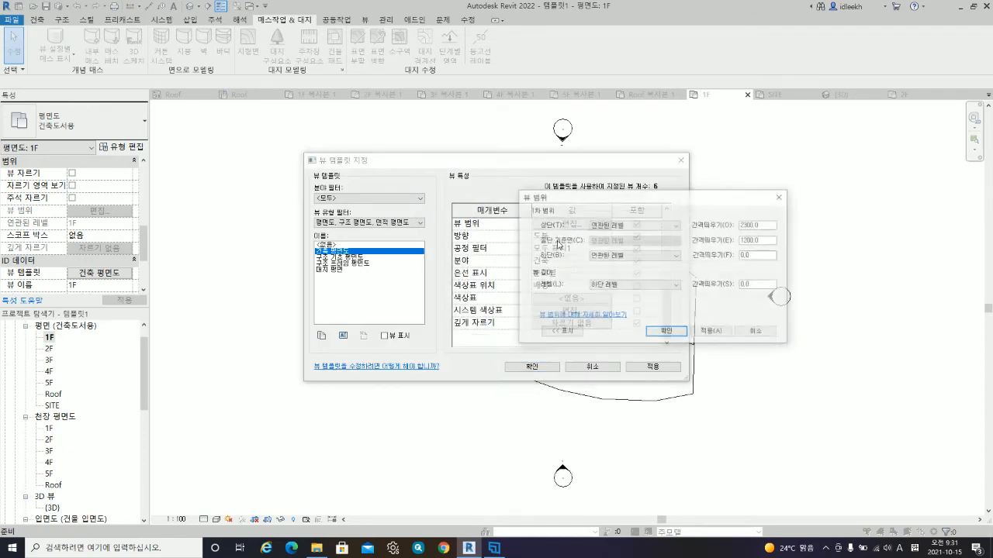
click(715, 333)
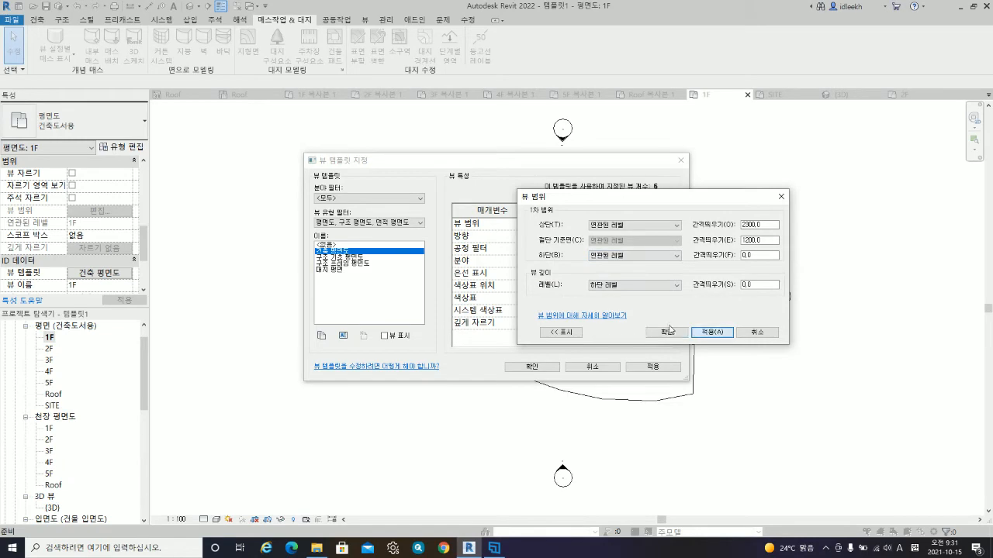
click(760, 334)
- Turn off the 지형 category in the model visibility overrides of the 건축 평면도 view template and apply the template
scroll(548, 298, up, 5)
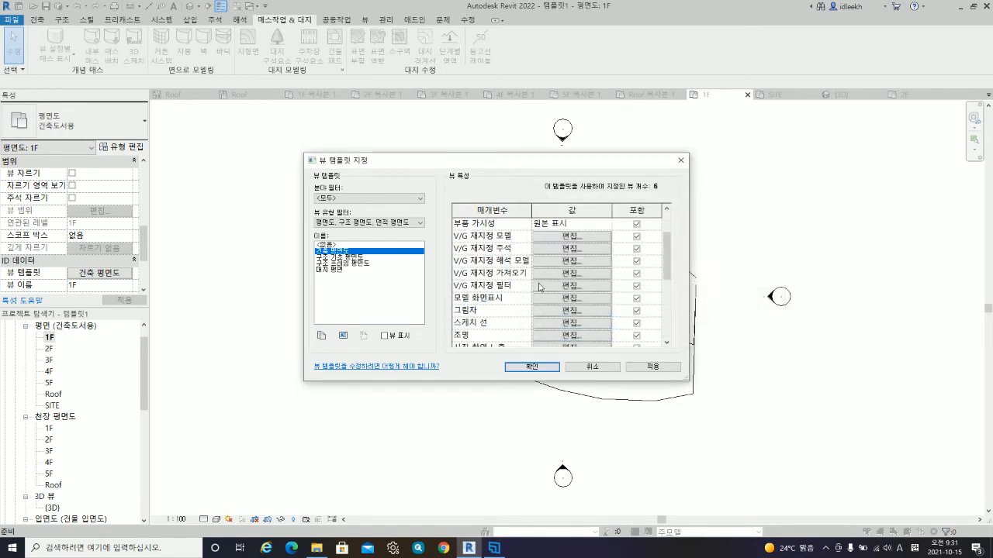
click(559, 237)
scroll(310, 305, down, 6)
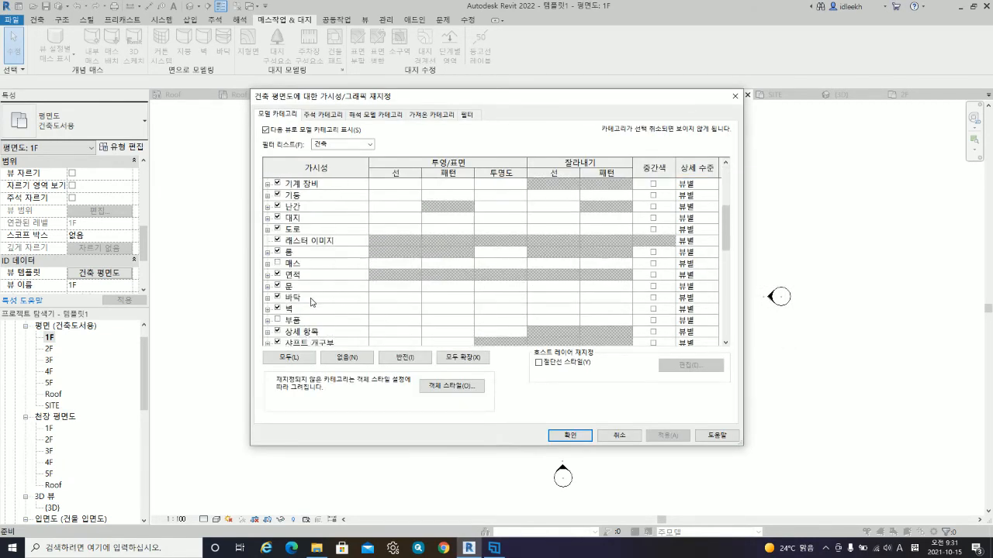
scroll(305, 307, down, 5)
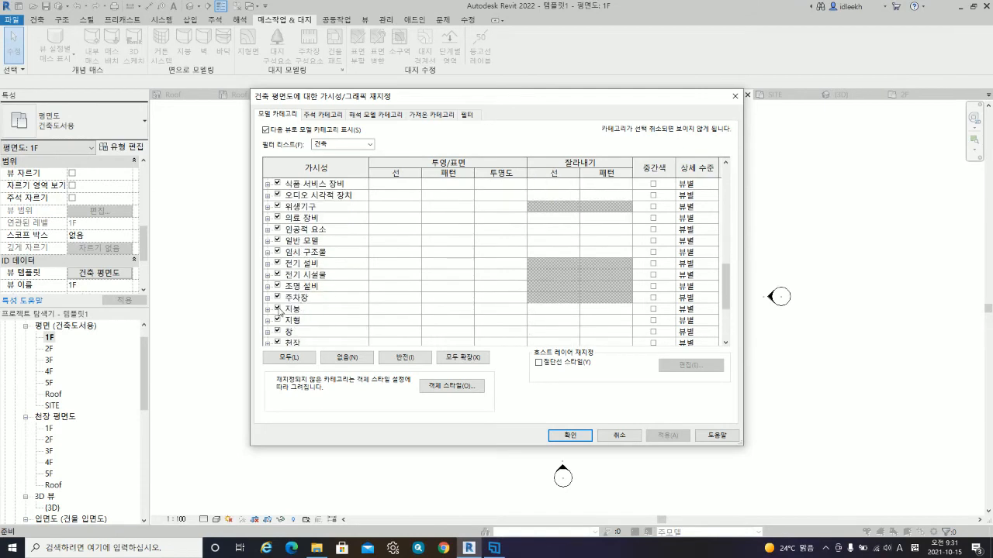
click(276, 323)
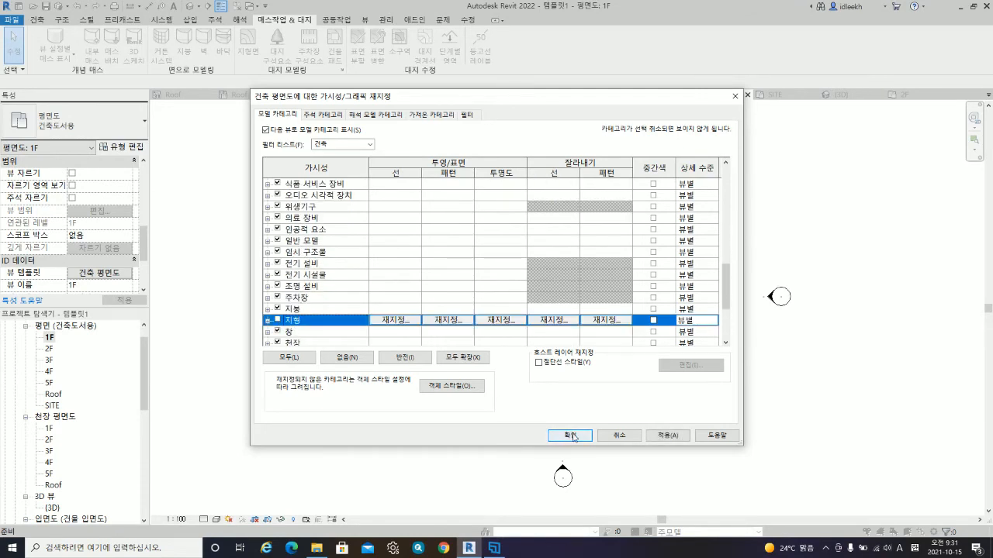
click(565, 437)
click(533, 369)
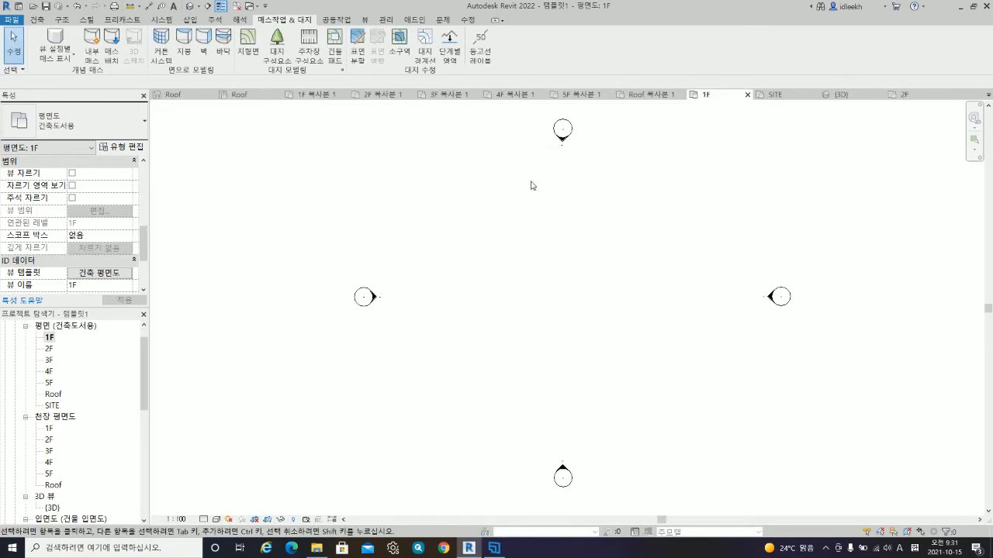
- Delete the toposurface in the SITE floor plan
double_click(52, 405)
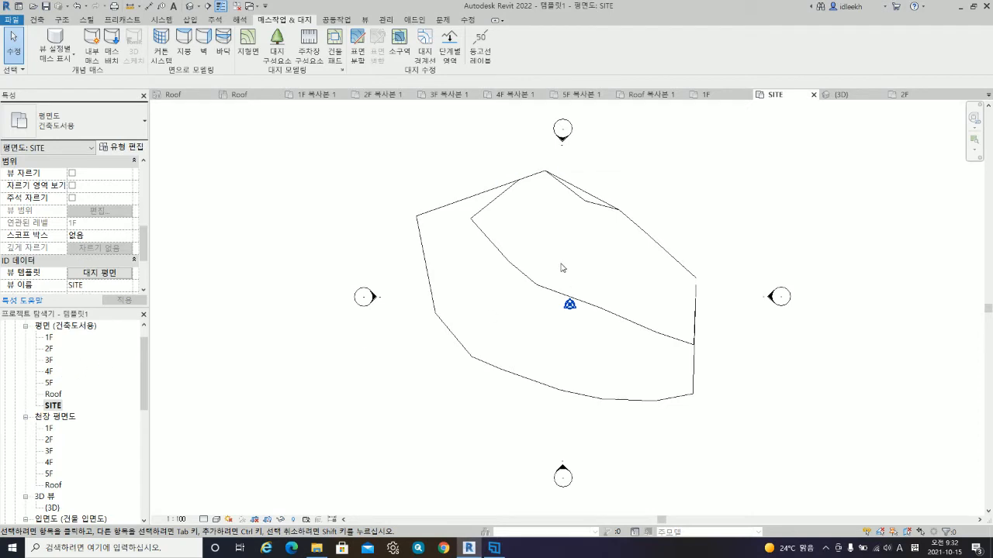
click(537, 177)
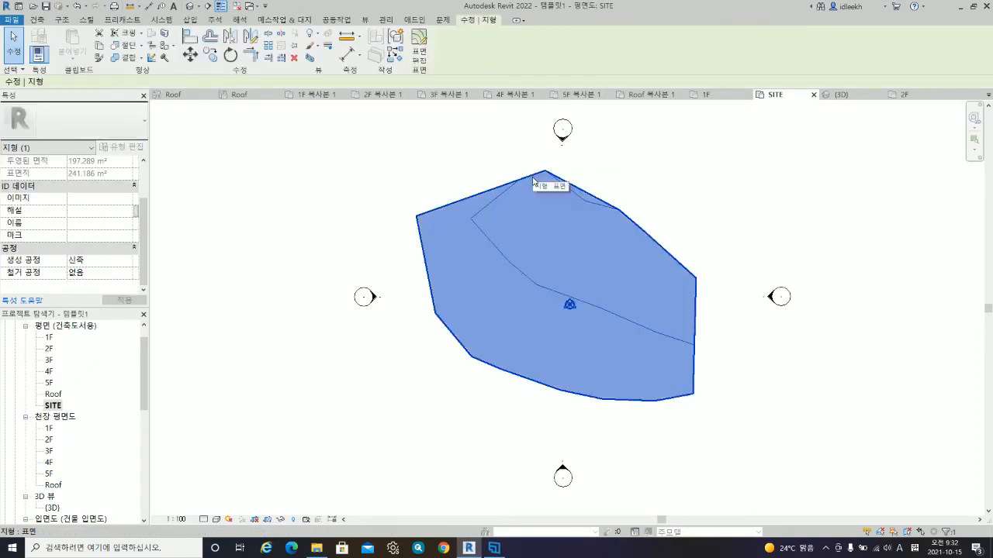
key(Delete)
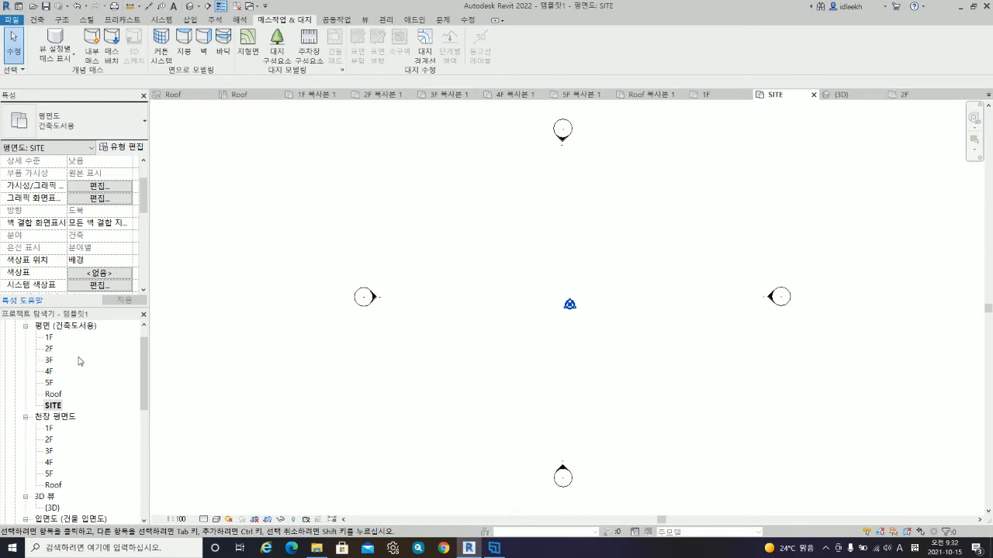
- Duplicate the 남측면도 and 동측면도 building elevation views without detailing
scroll(72, 359, down, 6)
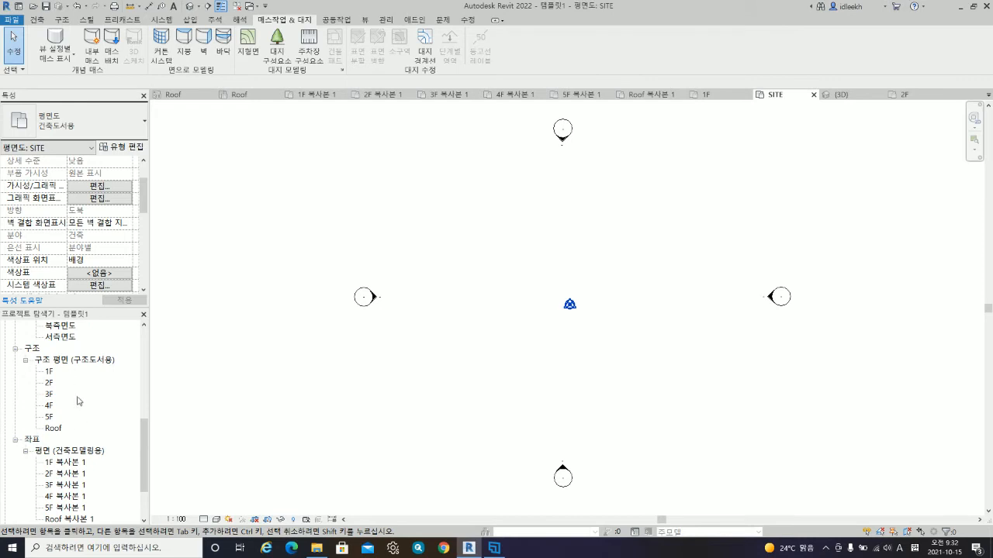
scroll(67, 393, up, 3)
click(62, 372)
right_click(61, 374)
mouse_move(108, 220)
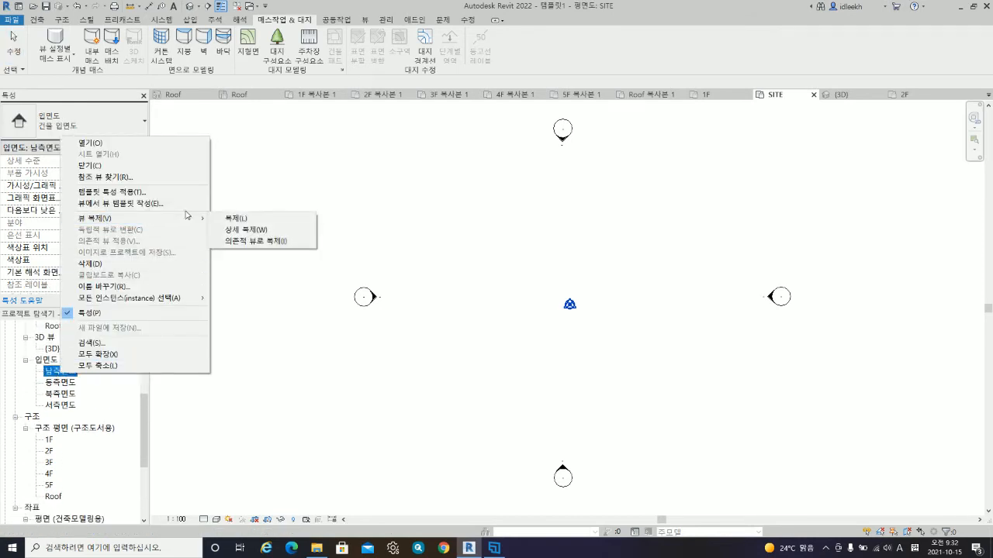
click(241, 221)
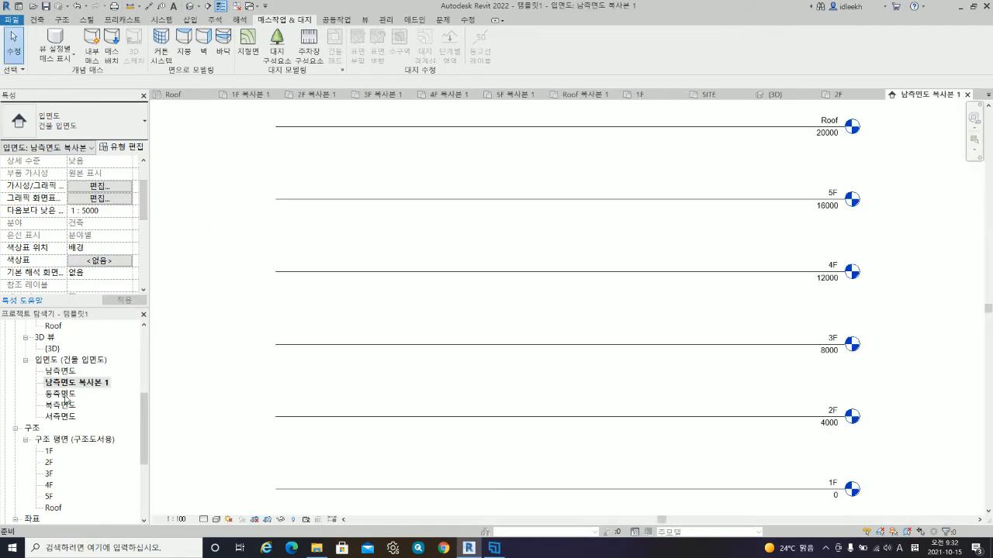
click(60, 394)
right_click(64, 394)
mouse_move(137, 246)
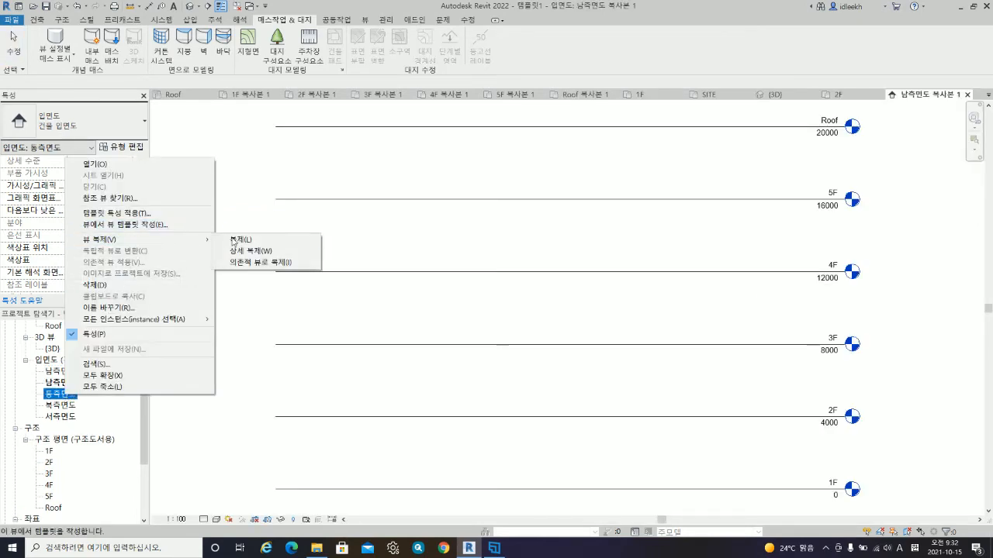
click(237, 239)
- Duplicate the 북측면도 and 서측면도 building elevation views without detailing
click(62, 418)
right_click(64, 420)
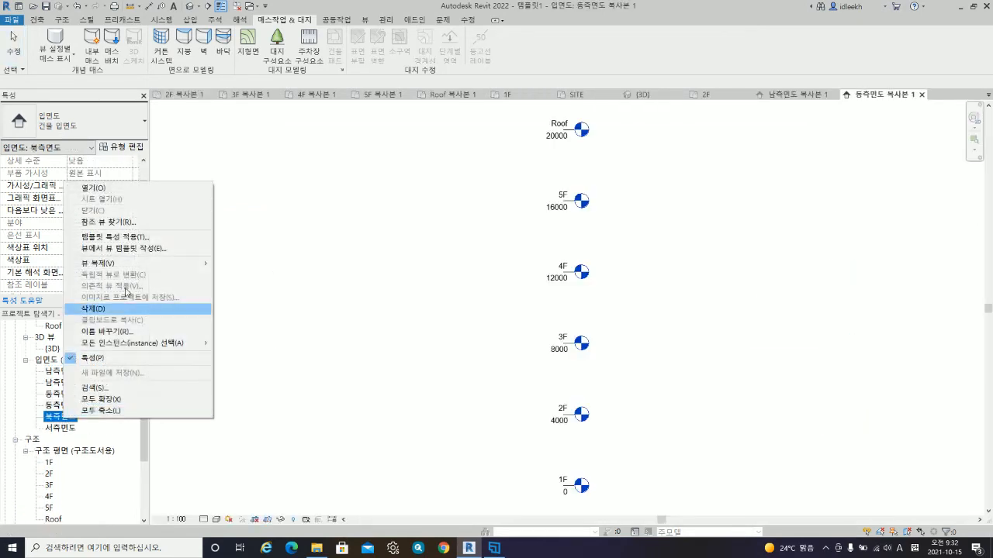
mouse_move(140, 262)
click(233, 263)
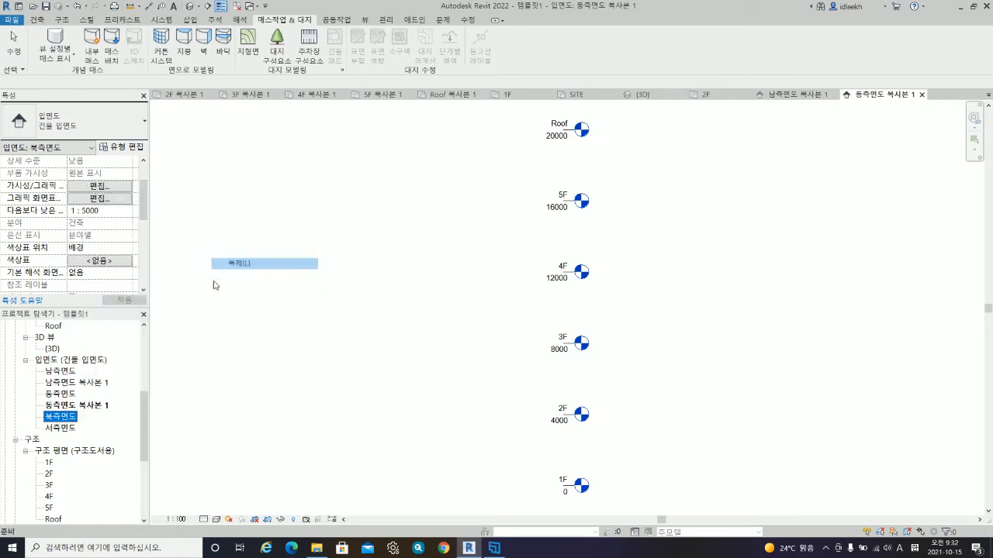
right_click(65, 440)
mouse_move(178, 286)
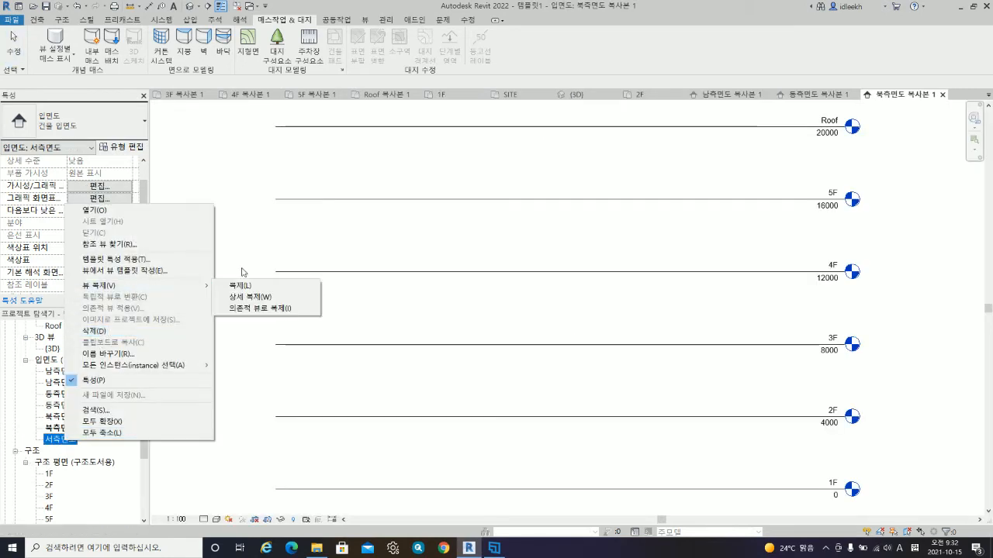
click(250, 287)
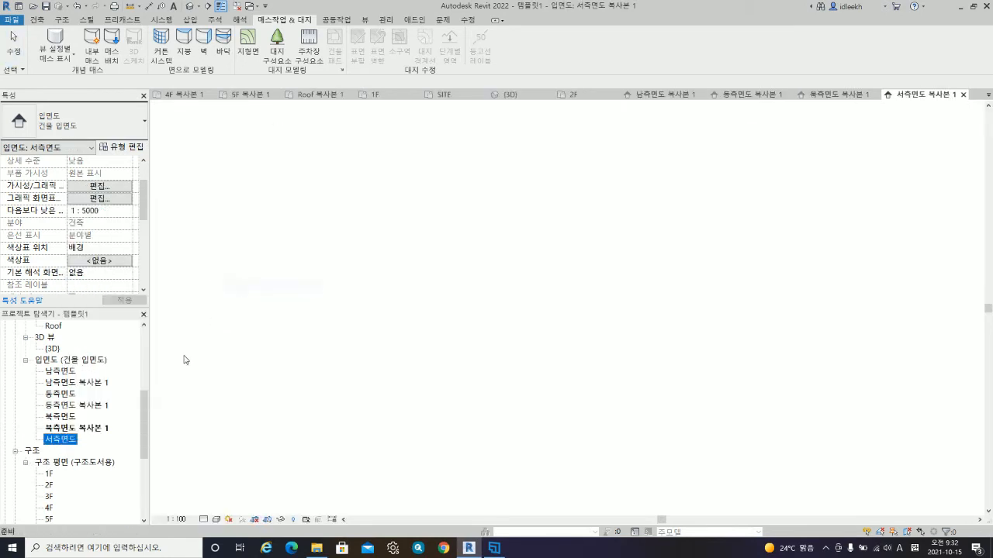
- Select the four copied elevation views together and remove their assigned view template
ctrl+click(92, 428)
ctrl+click(101, 405)
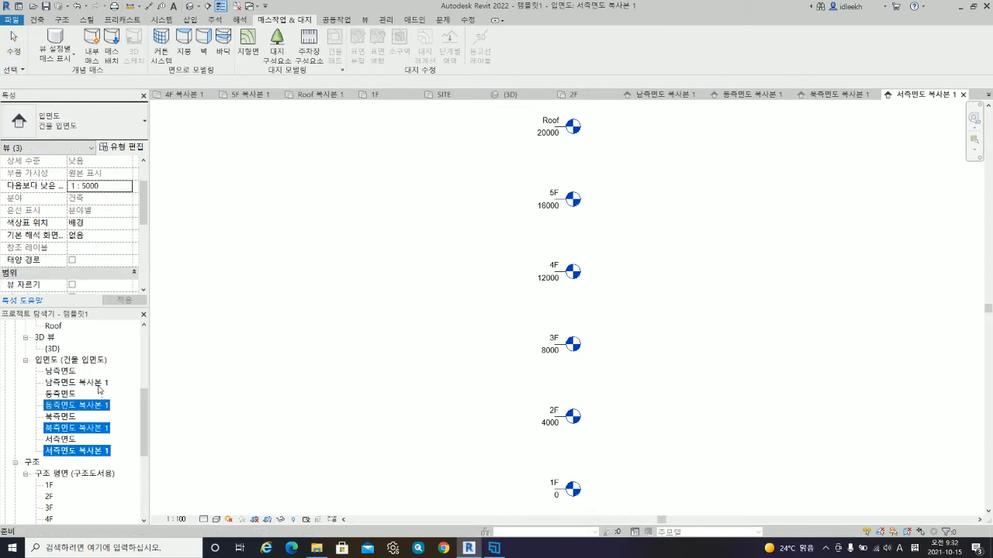
ctrl+click(103, 382)
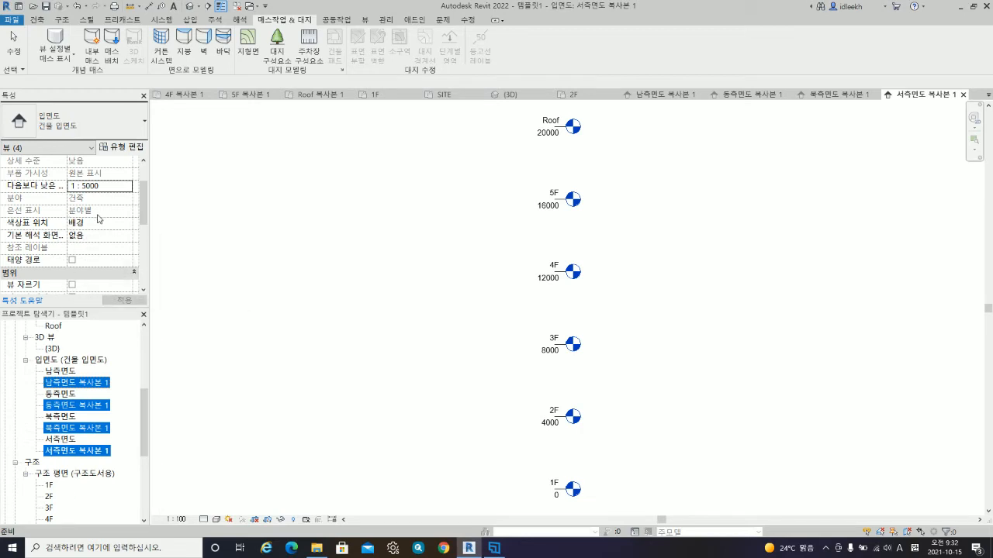
scroll(62, 235, down, 1)
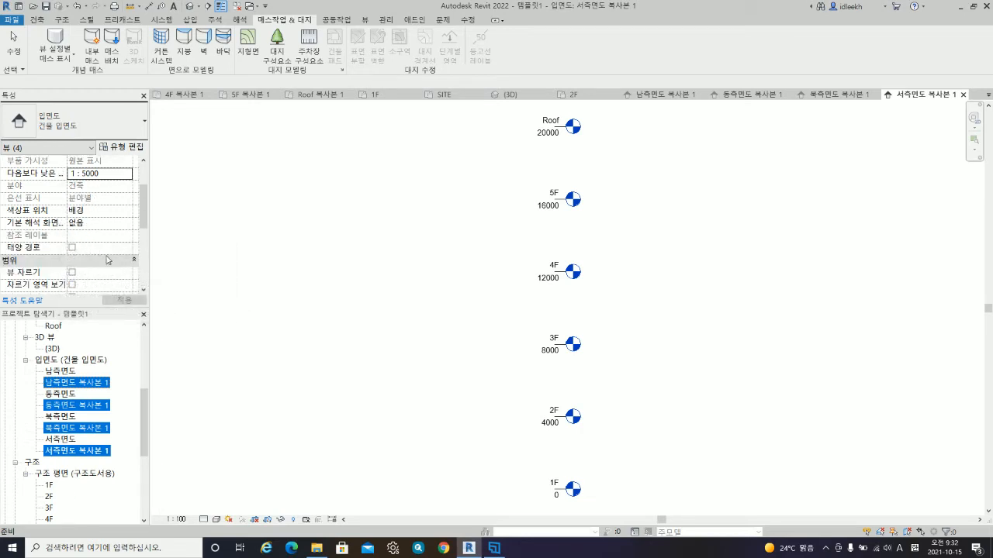
scroll(98, 255, down, 10)
scroll(98, 254, up, 5)
scroll(92, 254, down, 4)
click(100, 211)
click(325, 245)
click(527, 368)
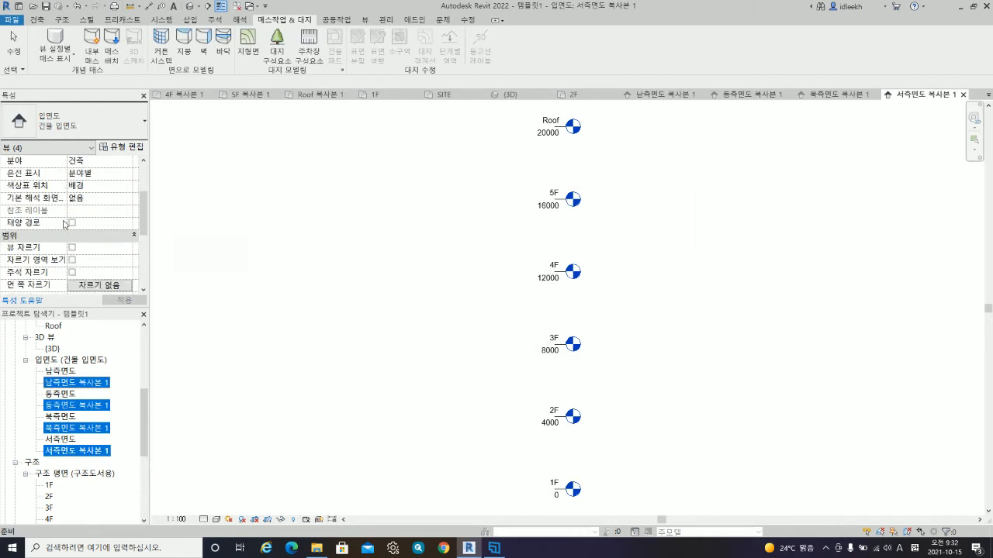
- Set the 분야 of the four copied elevations to 구조 and review their grouping in the project browser
scroll(85, 233, up, 3)
click(115, 237)
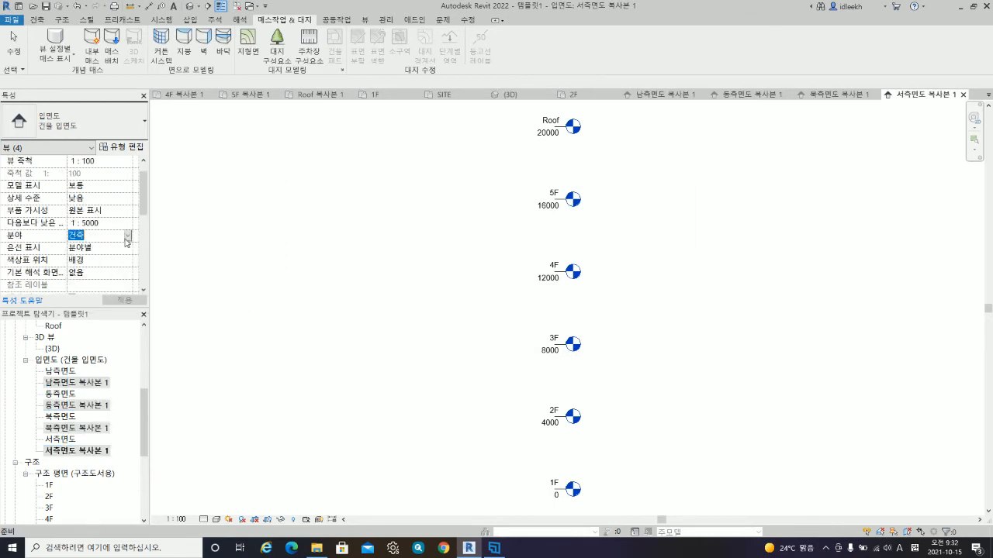
click(128, 236)
click(77, 258)
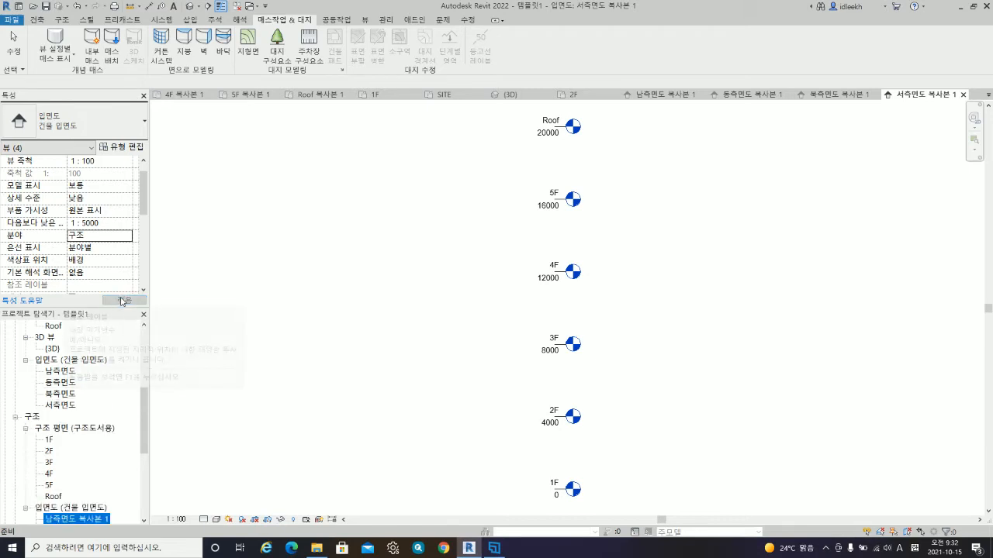
drag(146, 426, 145, 479)
scroll(74, 414, up, 2)
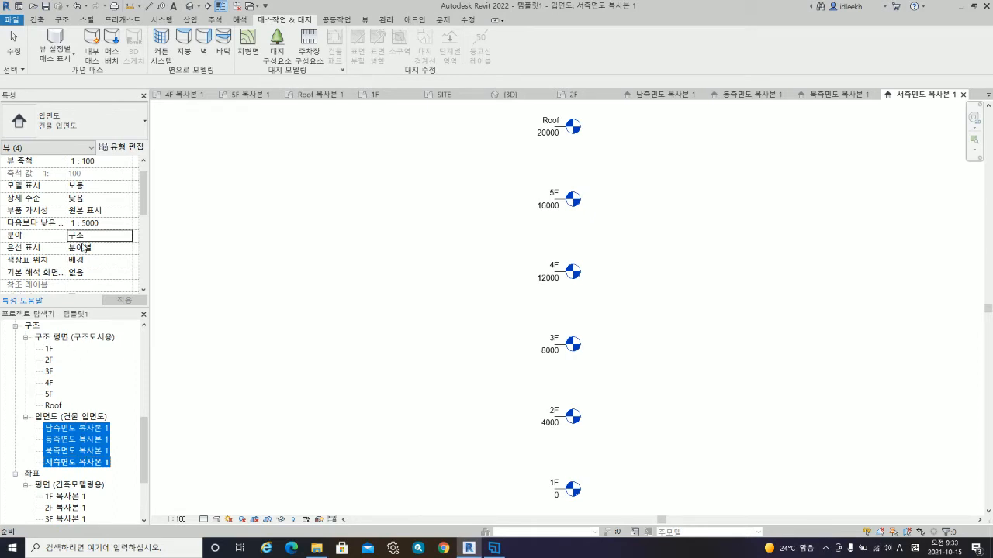
scroll(79, 423, down, 1)
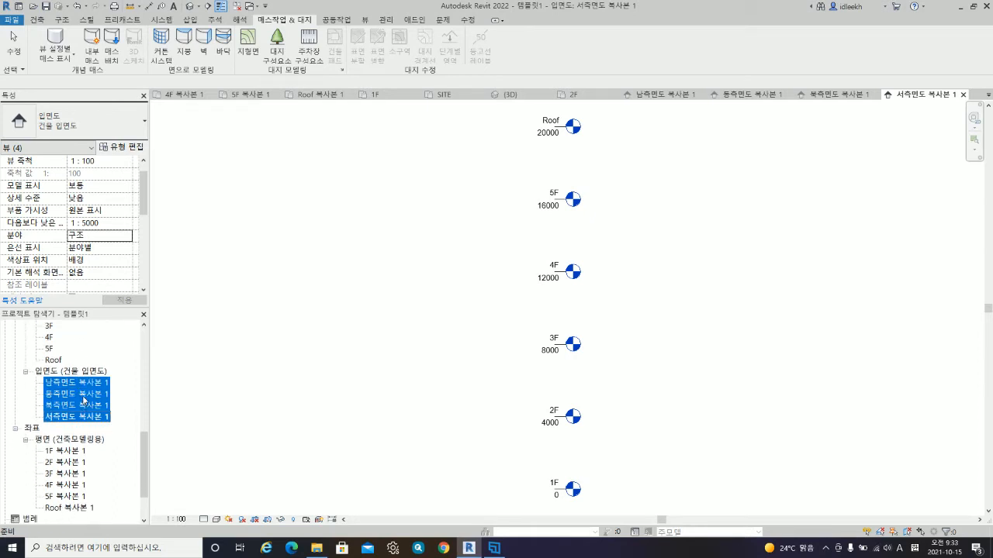
scroll(83, 446, down, 1)
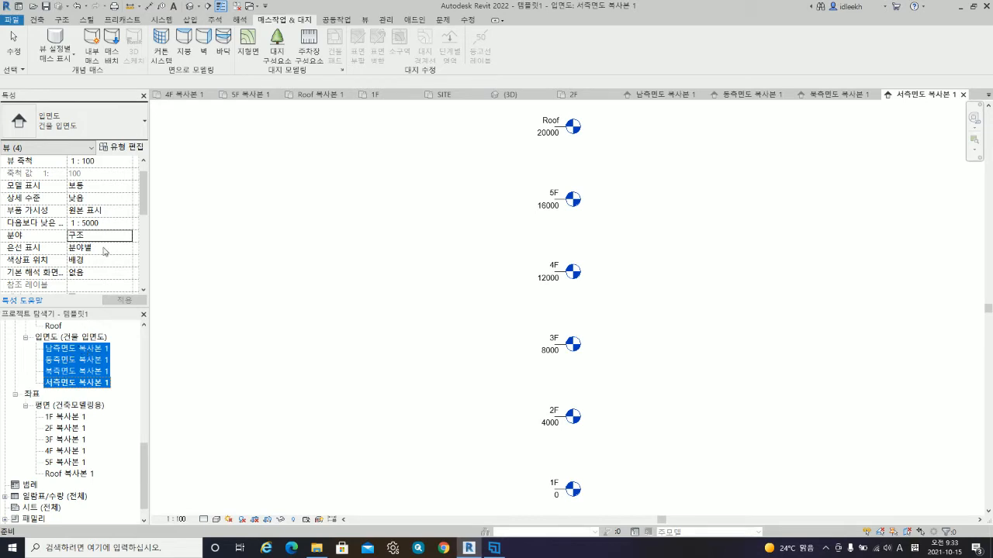
- Set the 분야 of the four copied elevations back to 건축, keeping the 건물 입면도 type
click(129, 242)
click(100, 253)
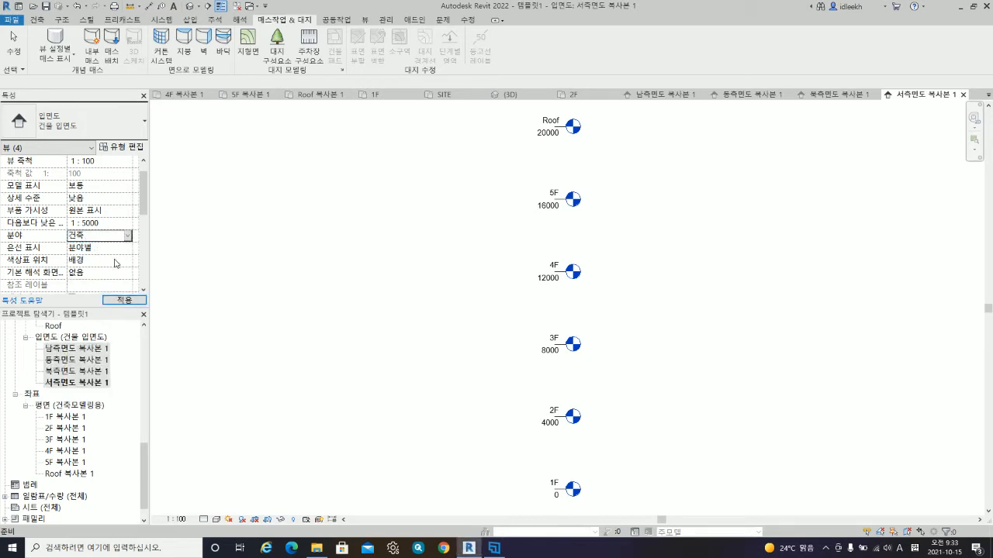
click(124, 132)
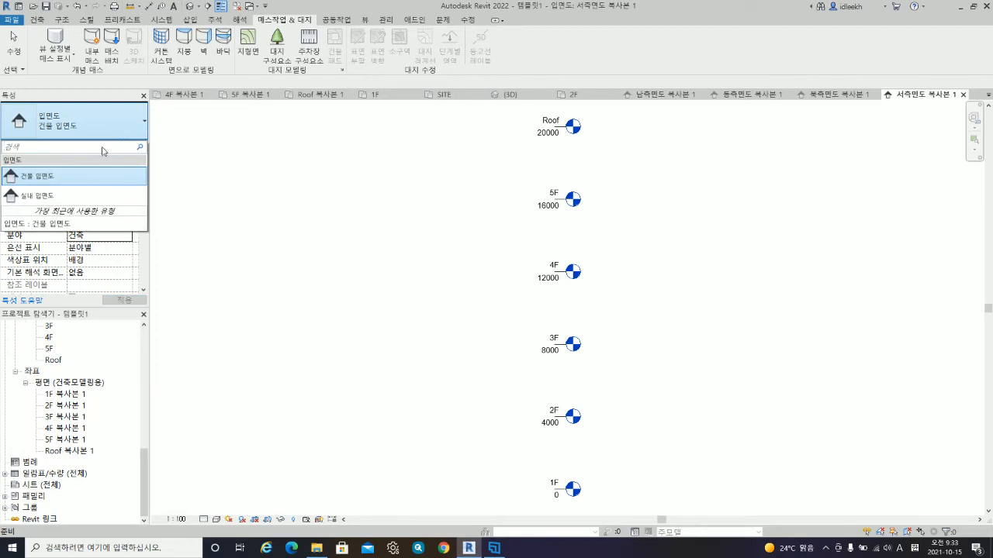
click(83, 174)
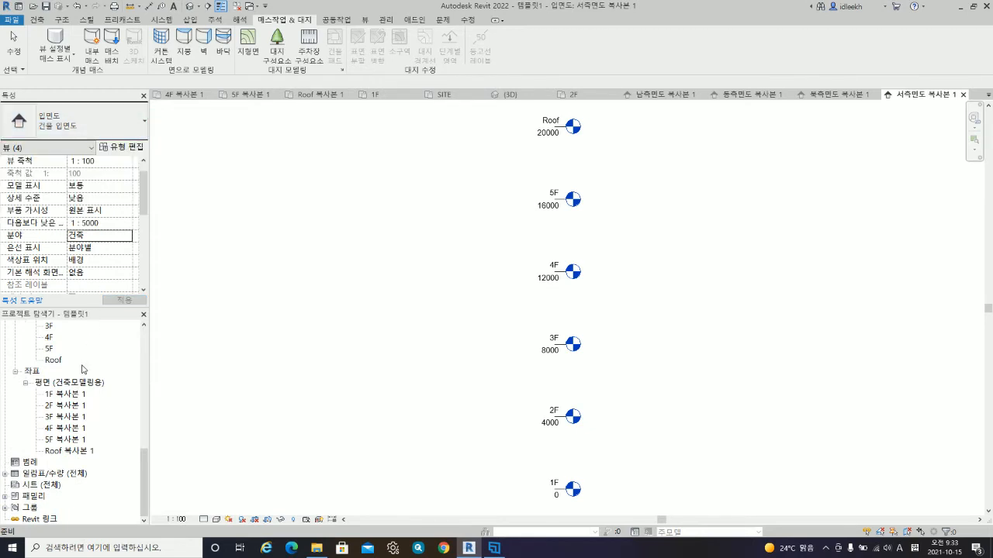
- Check the 분야 of the 1F to 5F plan copies in the 평면 (건축모델링용) group
scroll(82, 364, up, 1)
scroll(81, 364, up, 3)
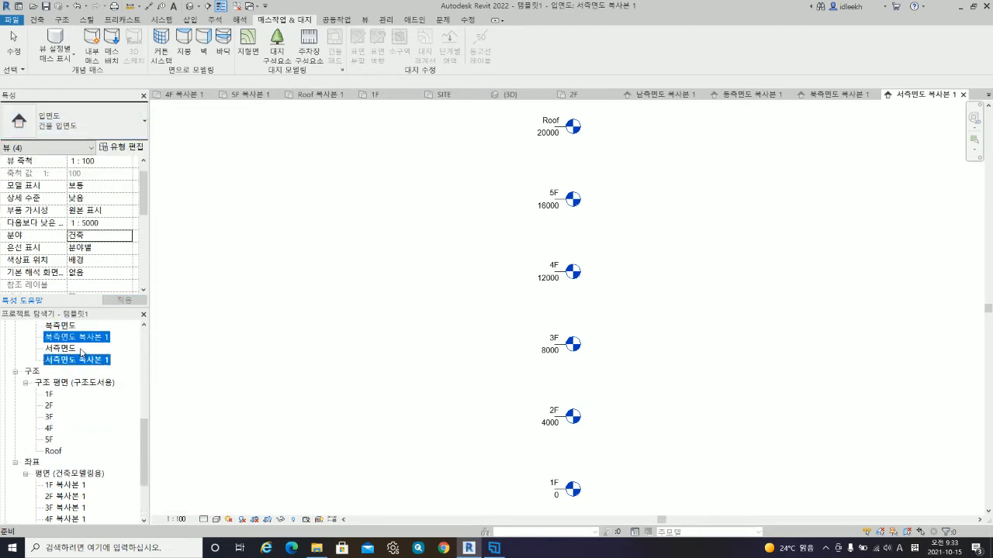
scroll(81, 353, down, 2)
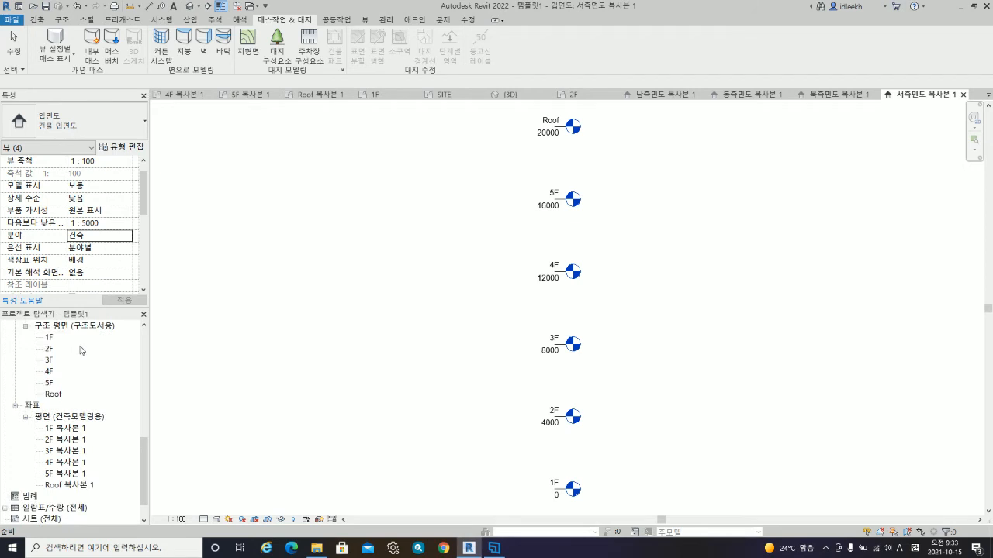
scroll(81, 351, down, 1)
click(70, 405)
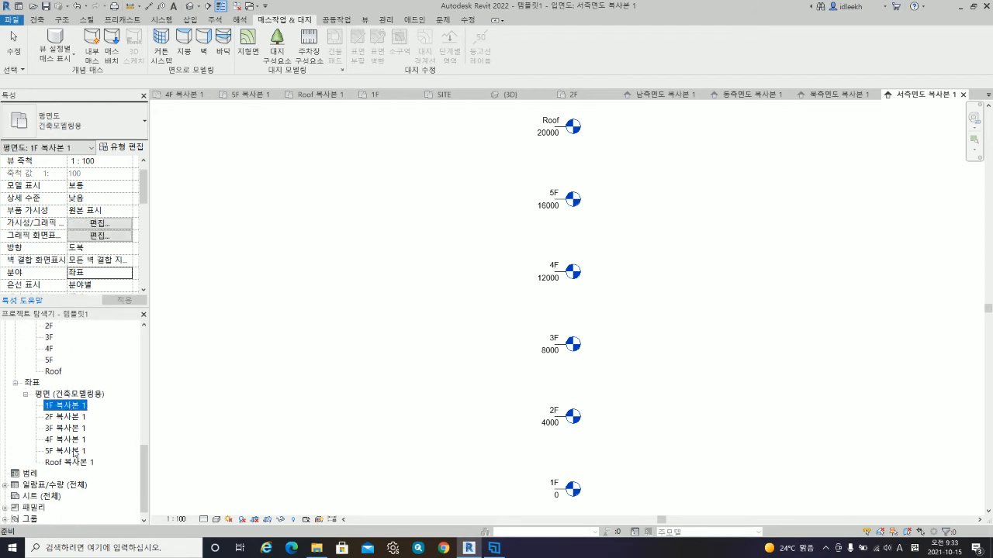
shift+click(75, 451)
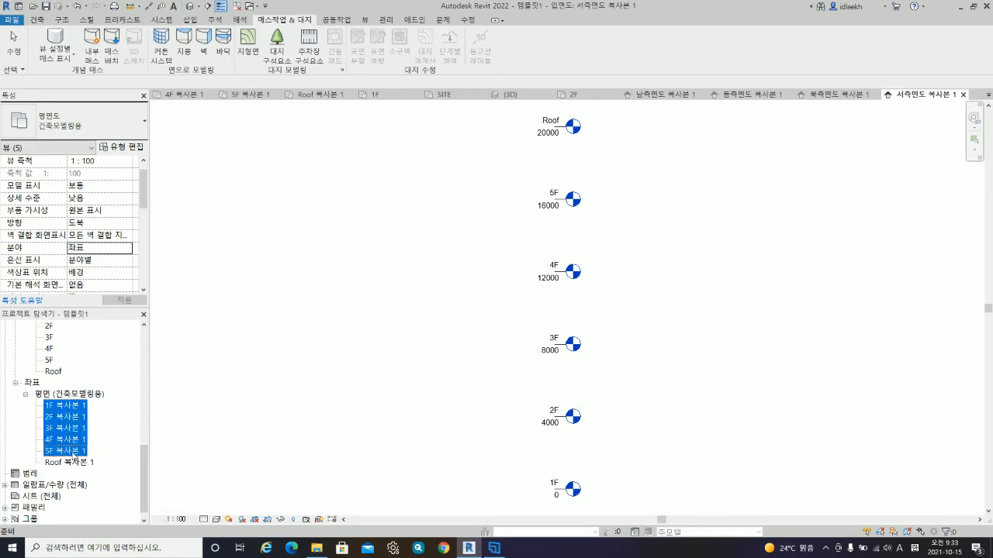
scroll(75, 424, up, 5)
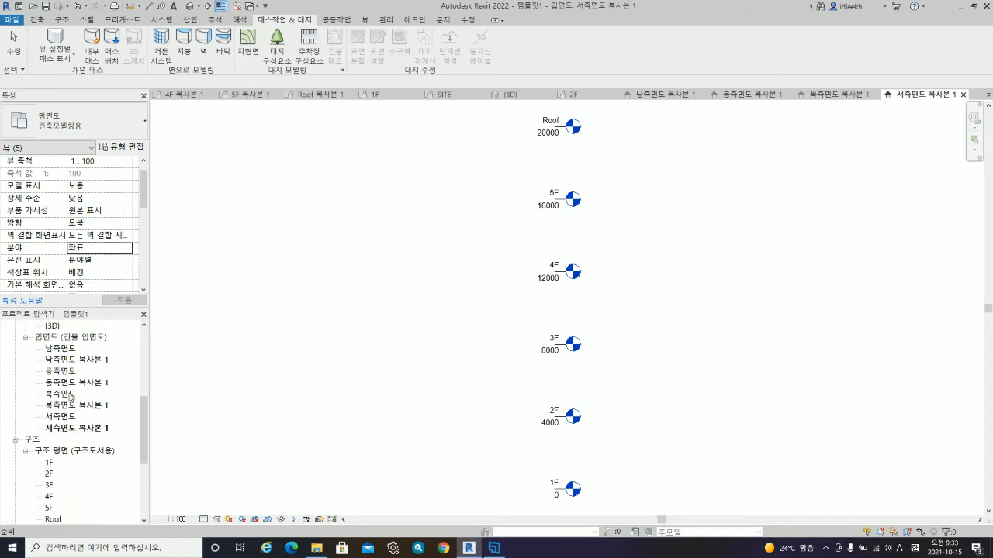
- Select the four copied elevations again, set their 분야 to 좌표 and apply it
click(89, 361)
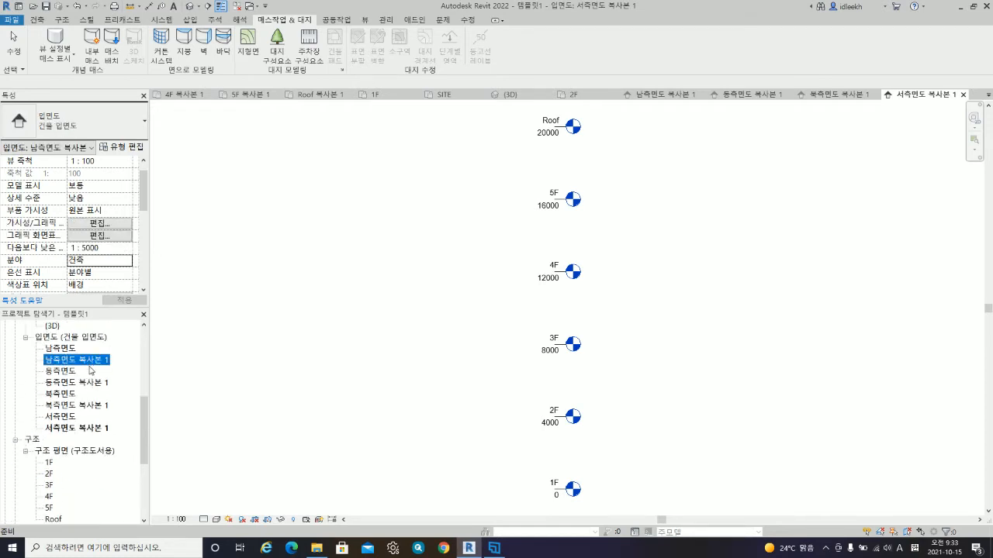
ctrl+click(96, 384)
ctrl+click(91, 406)
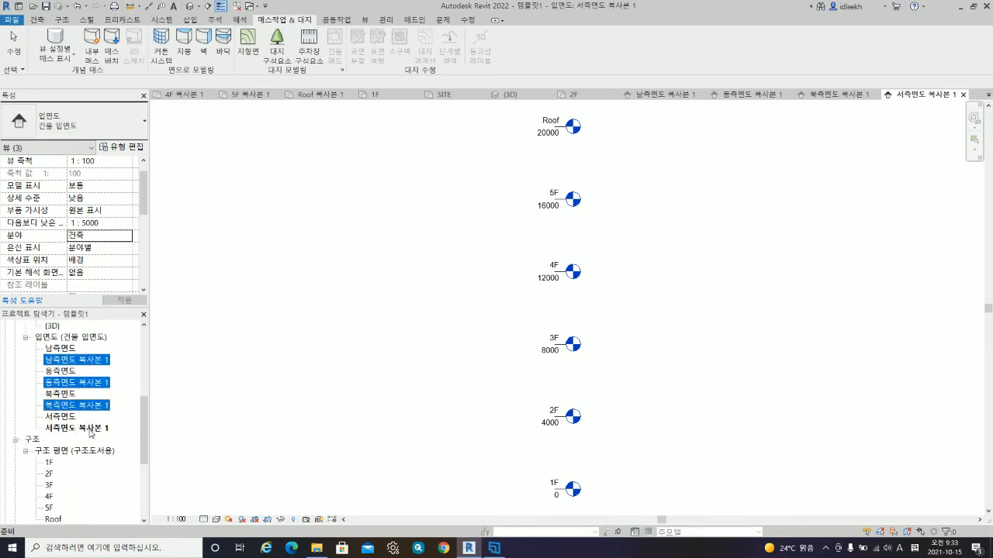
ctrl+click(91, 428)
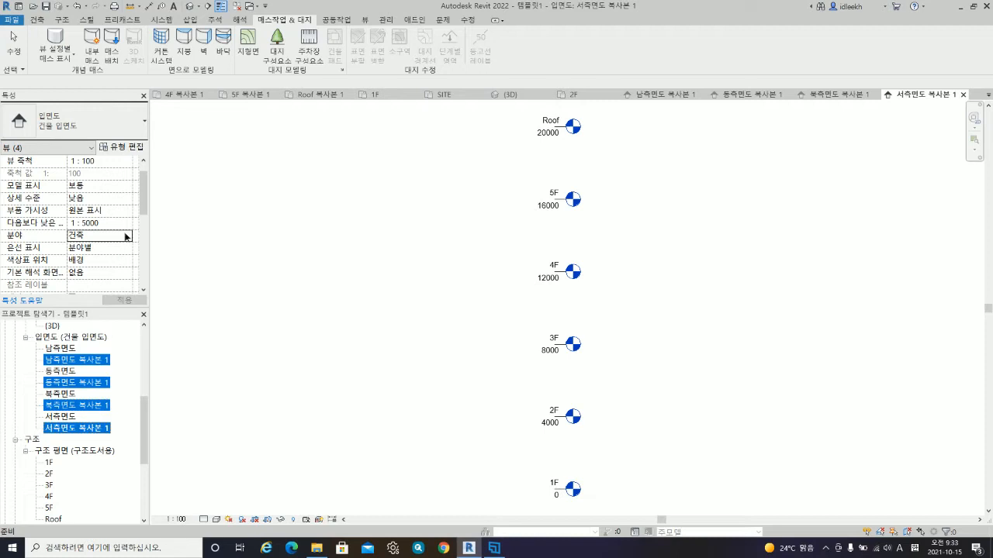
click(127, 237)
click(102, 286)
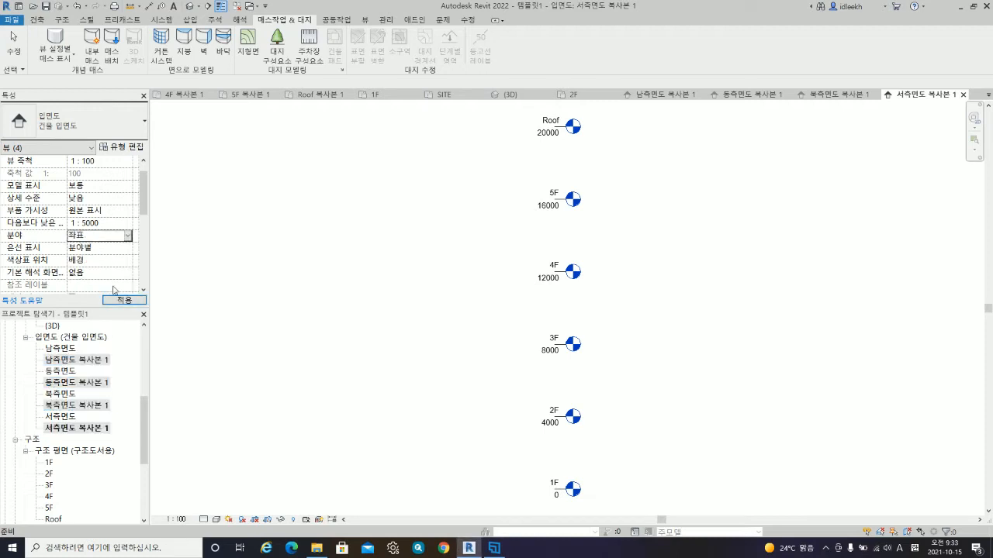
click(116, 301)
scroll(79, 376, down, 2)
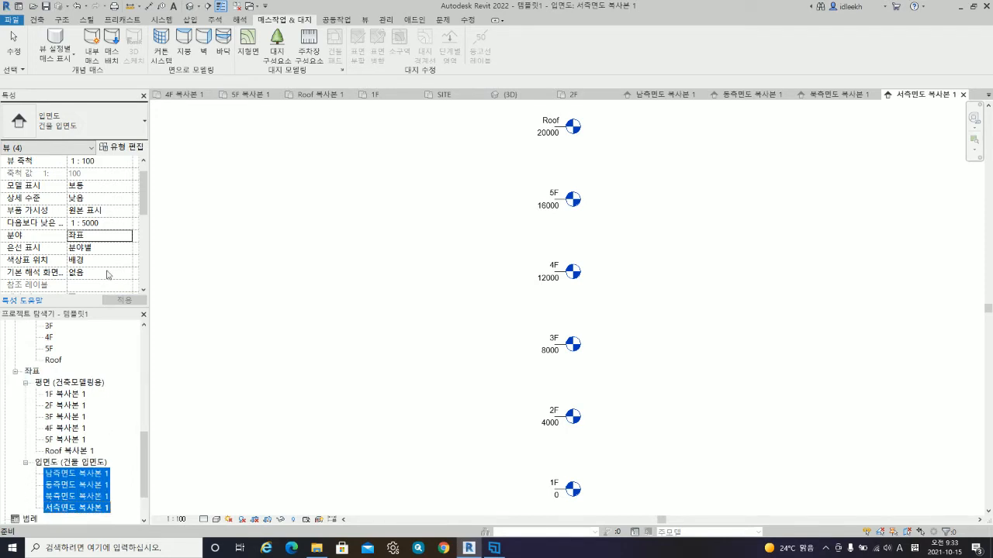
- Duplicate the 건물 입면도 elevation type as 건축모델링용 and assign it to the four selected elevation copies
click(128, 147)
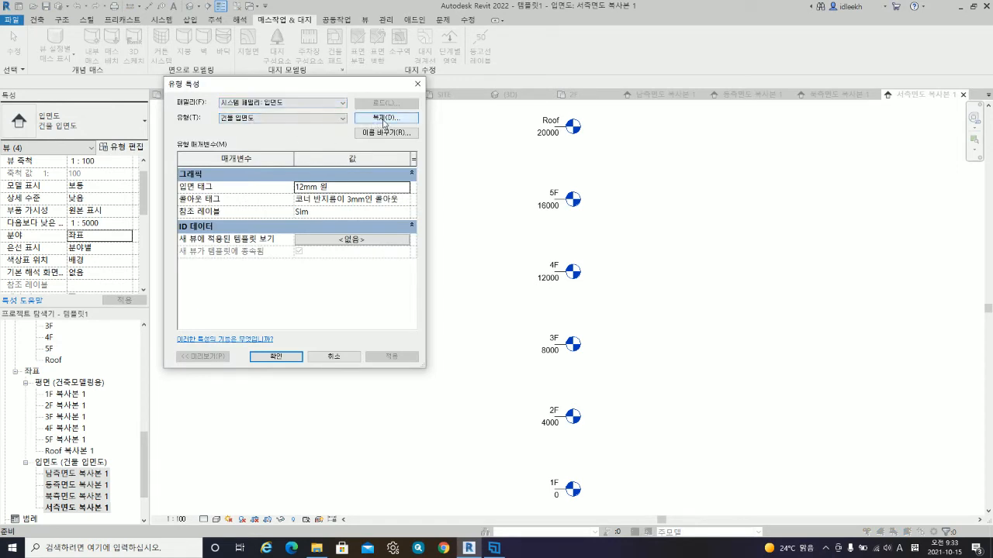
click(383, 118)
click(295, 220)
key(ctrl+a)
text(n)
key(BackSpace)
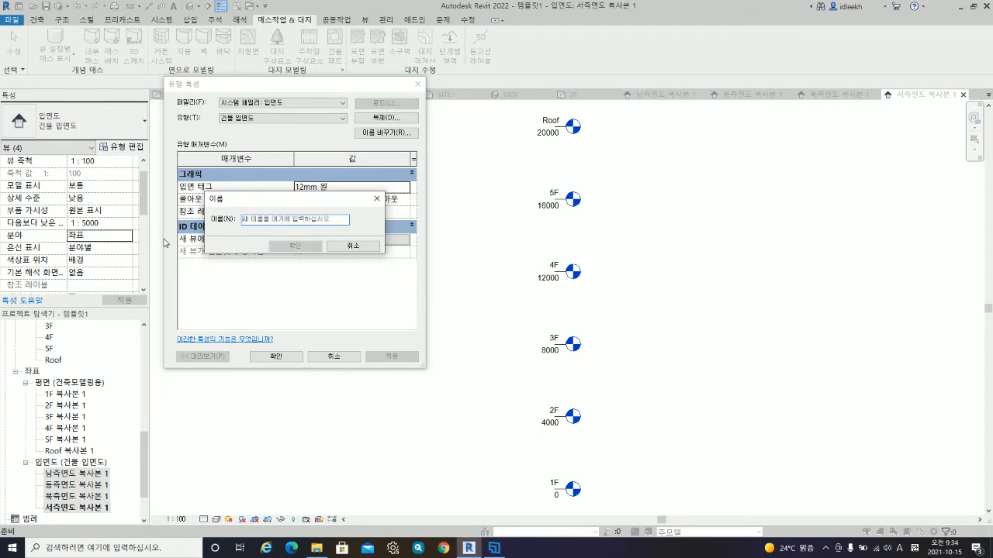
text(건)
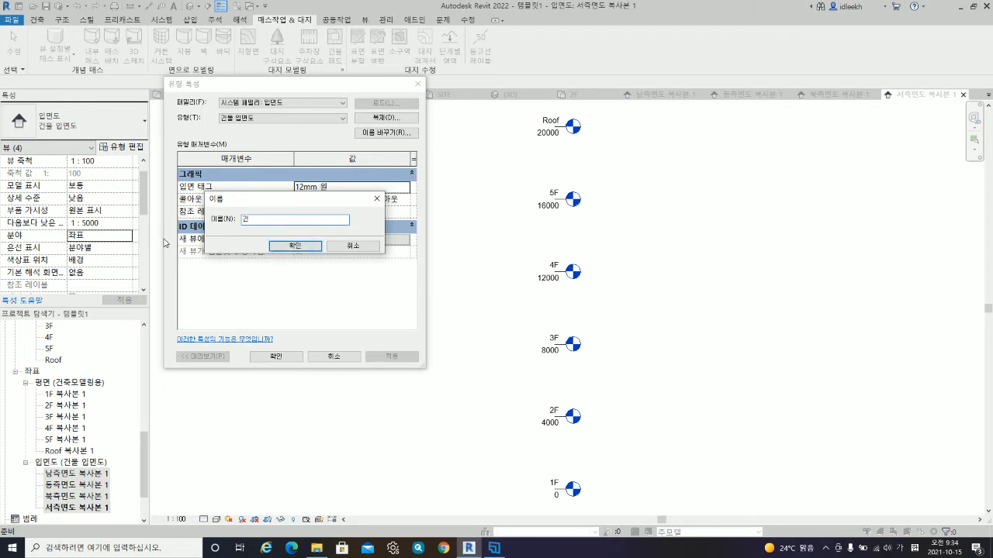
text(축도서용)
mouse_move(268, 221)
mouse_down()
mouse_move(243, 222)
mouse_move(256, 226)
mouse_up()
text(모델링용)
click(300, 248)
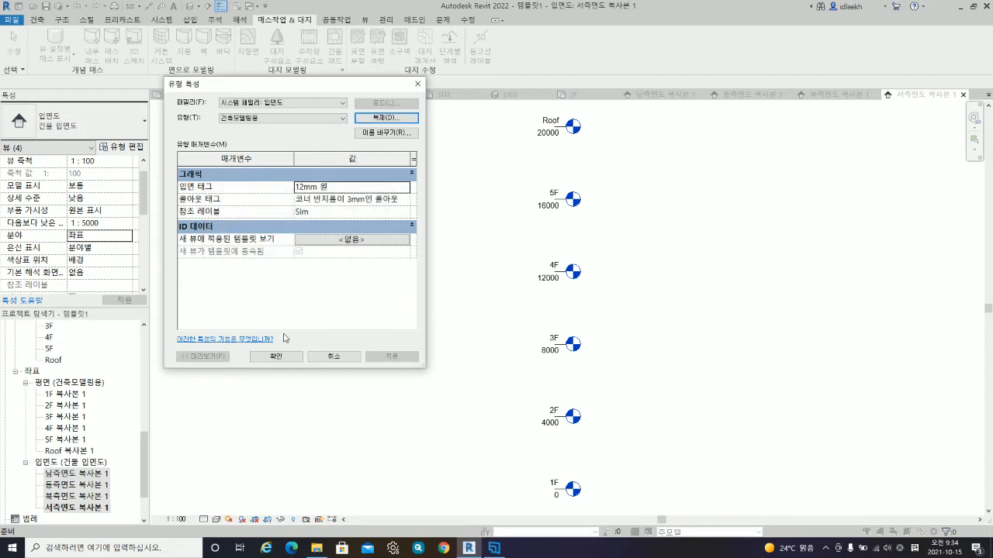
click(276, 357)
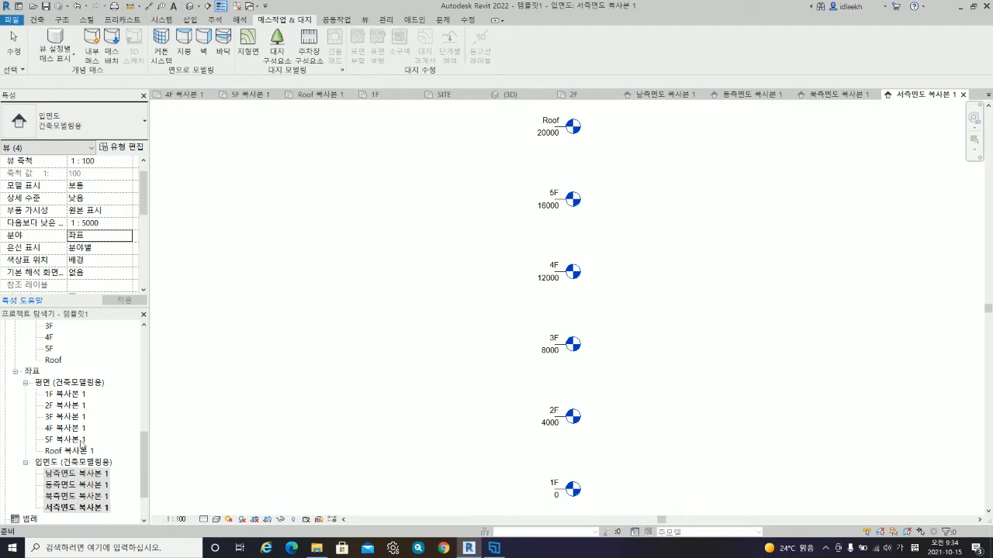
- Duplicate the 남측면도 복사본 1 and 동측면도 복사본 1 views in the 입면도 (건축모델링용) group, without detailing
scroll(92, 424, down, 2)
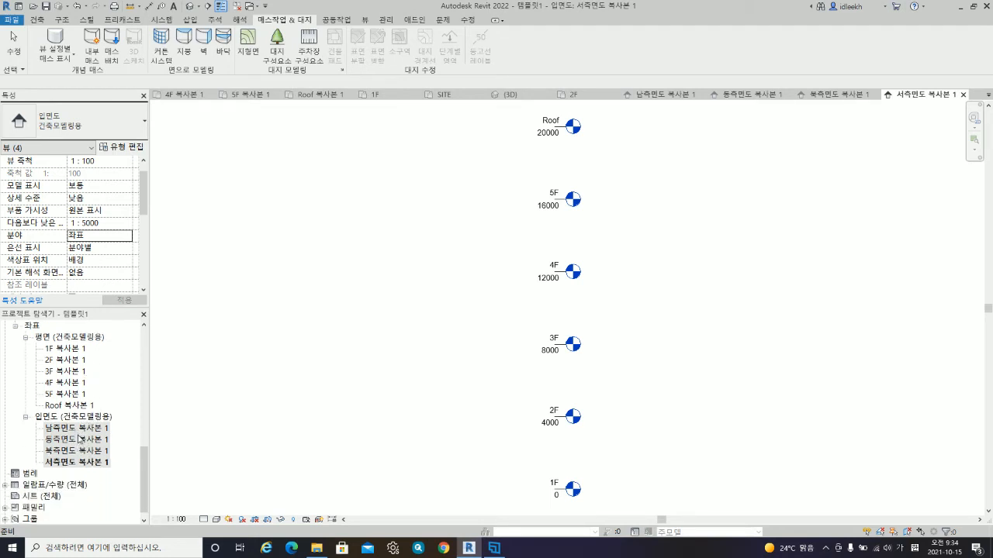
scroll(75, 392, up, 5)
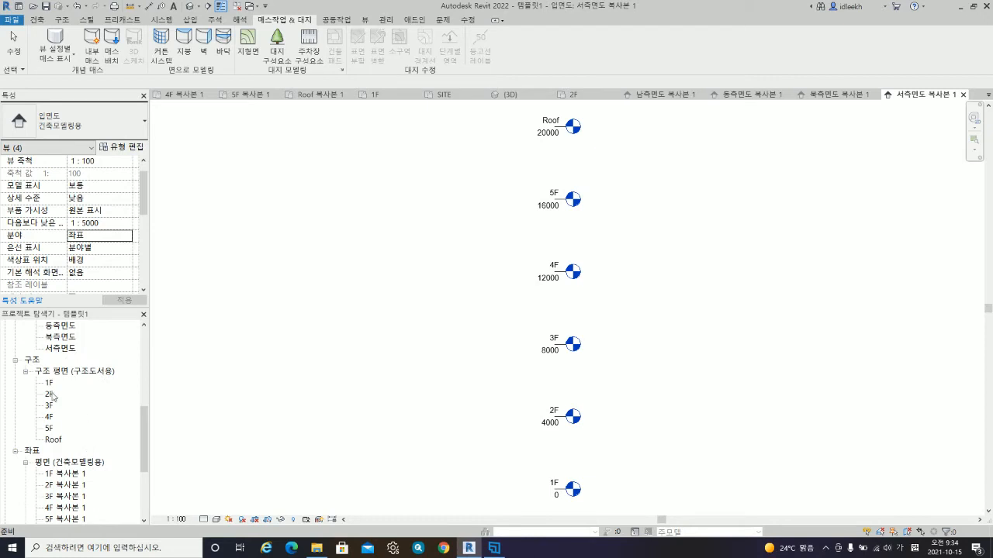
scroll(48, 411, down, 5)
click(85, 417)
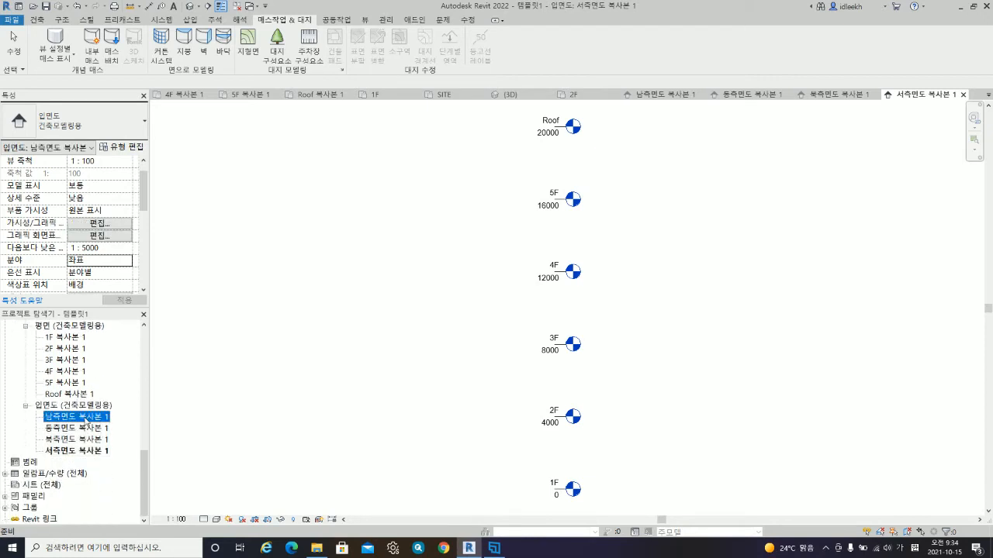
right_click(86, 421)
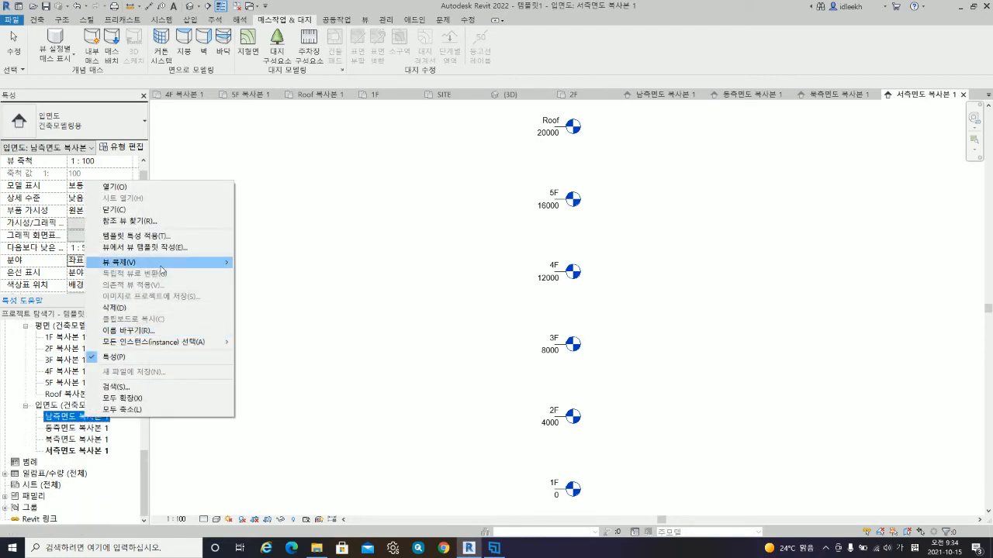
mouse_move(202, 262)
click(260, 262)
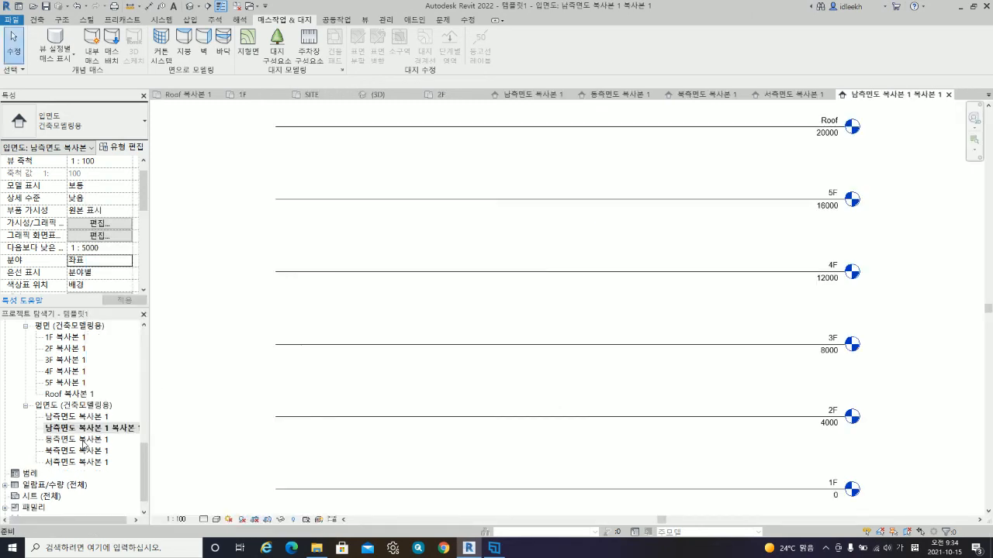
click(82, 439)
right_click(84, 440)
mouse_move(199, 286)
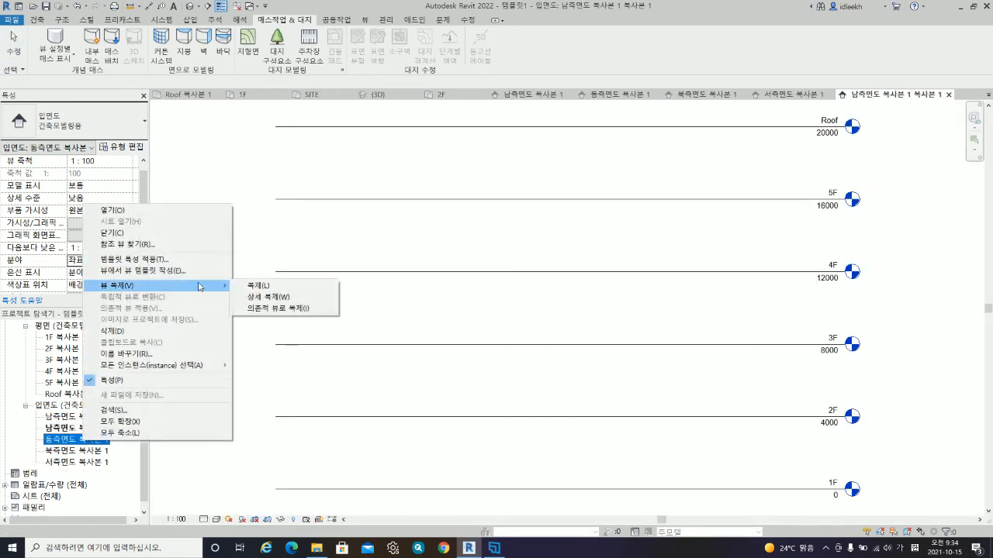
click(260, 286)
- Duplicate the 북측면도 복사본 1 and 서측면도 복사본 1 elevation views in the same group, without detailing
right_click(89, 461)
mouse_move(151, 316)
click(261, 308)
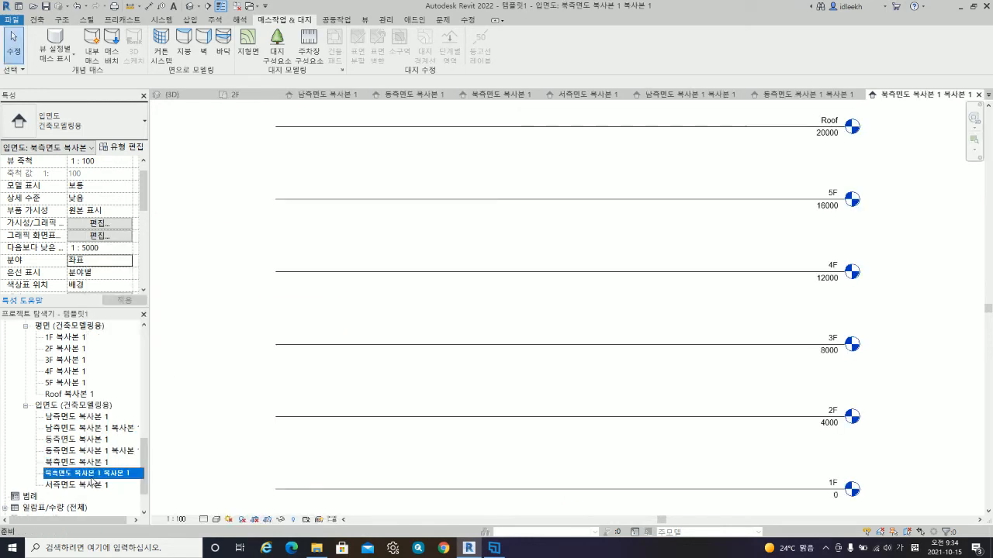
right_click(86, 487)
mouse_move(194, 333)
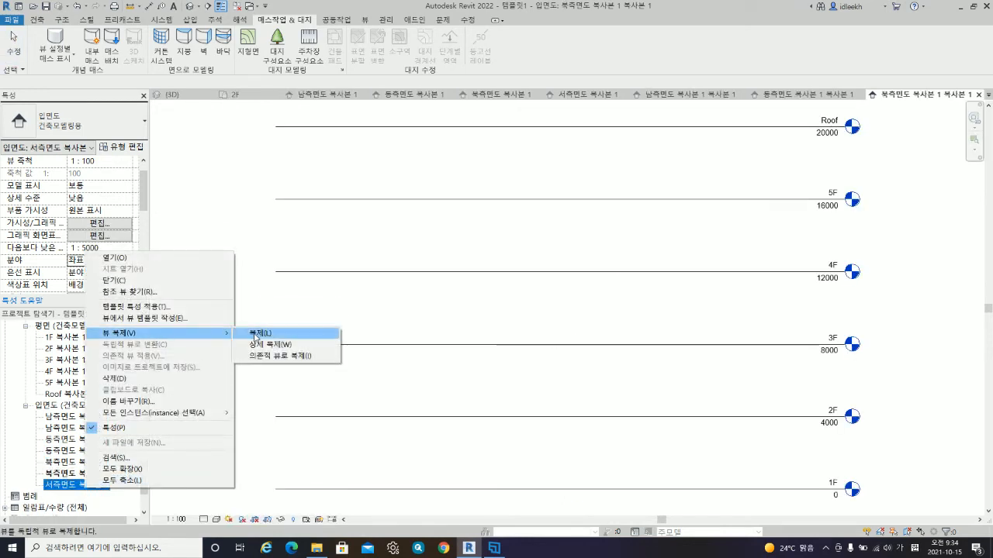
click(252, 333)
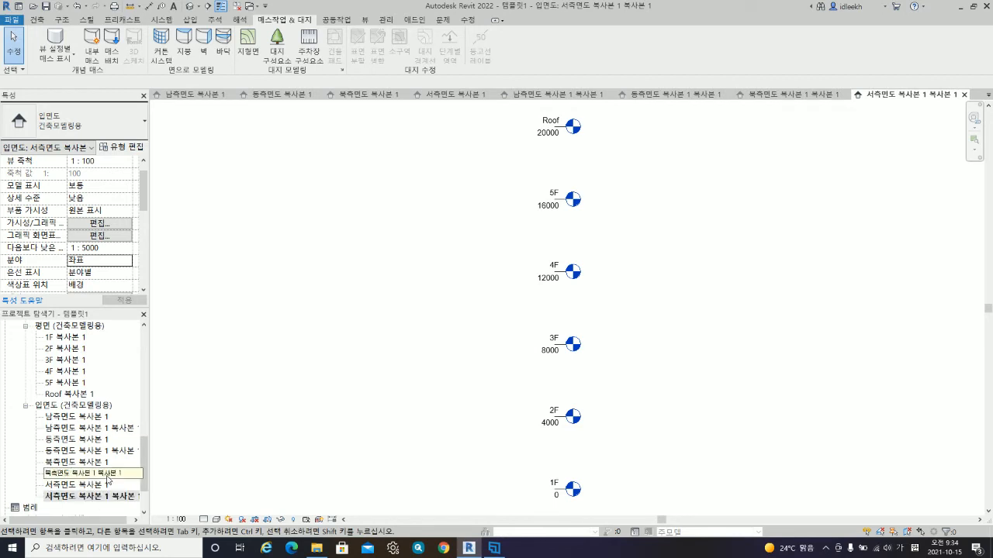
- Select the four new 복사본 1 복사본 1 elevation views together and set their 분야 to 구조
ctrl+click(97, 473)
ctrl+click(116, 451)
ctrl+click(117, 427)
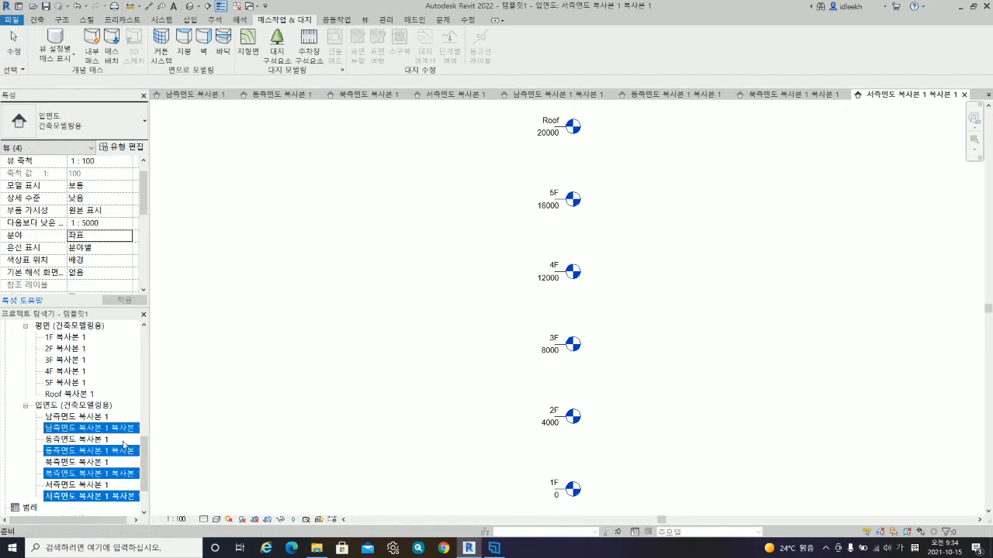
click(122, 236)
click(121, 237)
scroll(89, 268, up, 2)
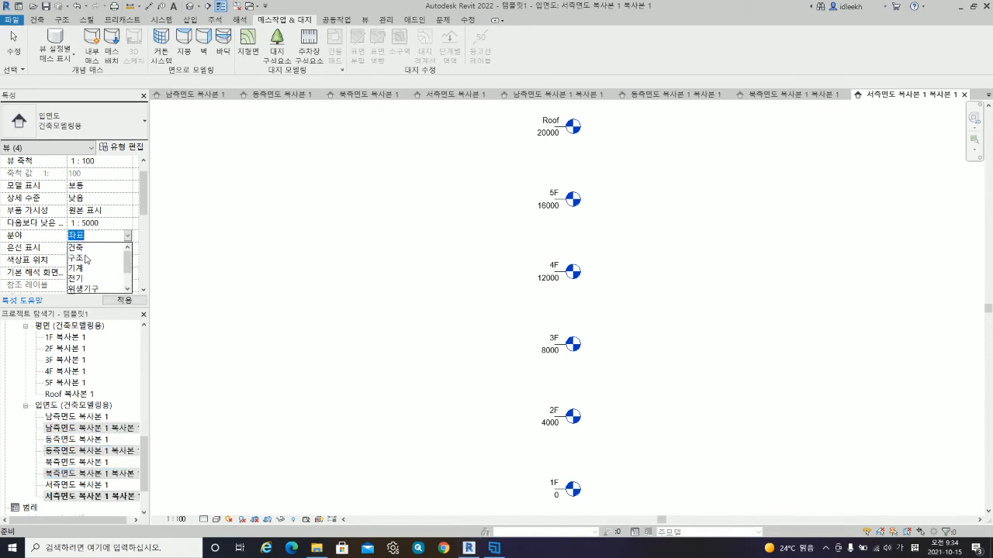
click(84, 257)
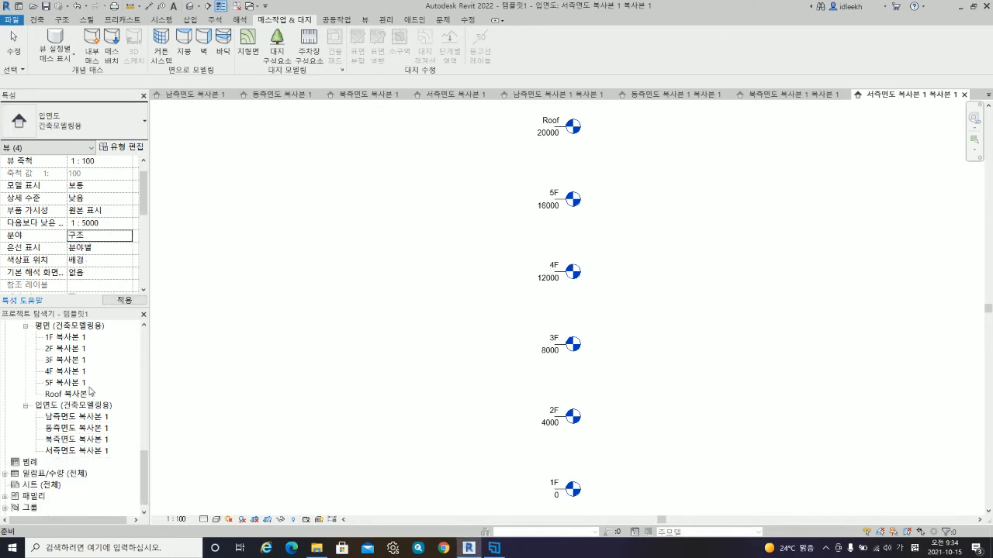
- Duplicate the 건축모델링용 elevation type as 구조도서용 for the four copied elevation views under the 구조 discipline
drag(145, 467, 147, 429)
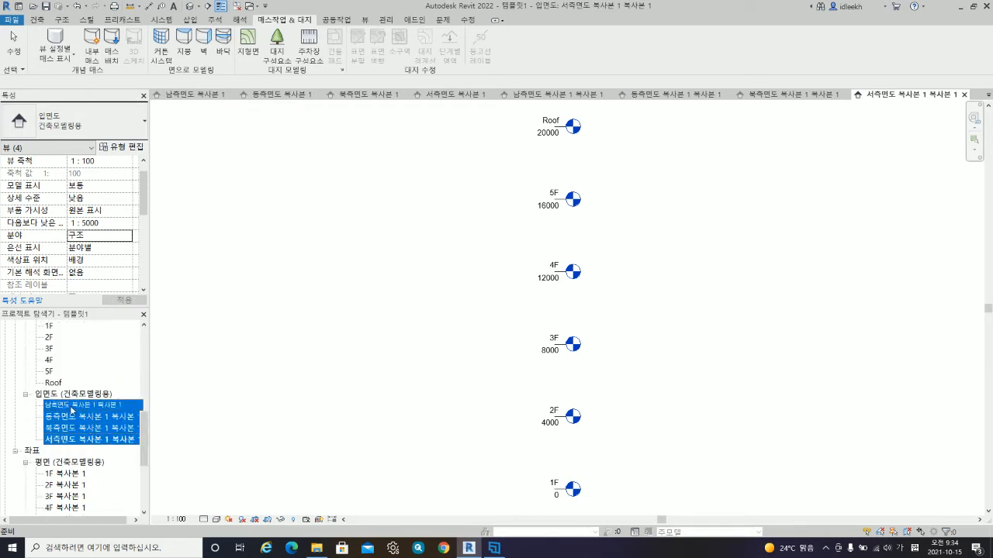
click(118, 147)
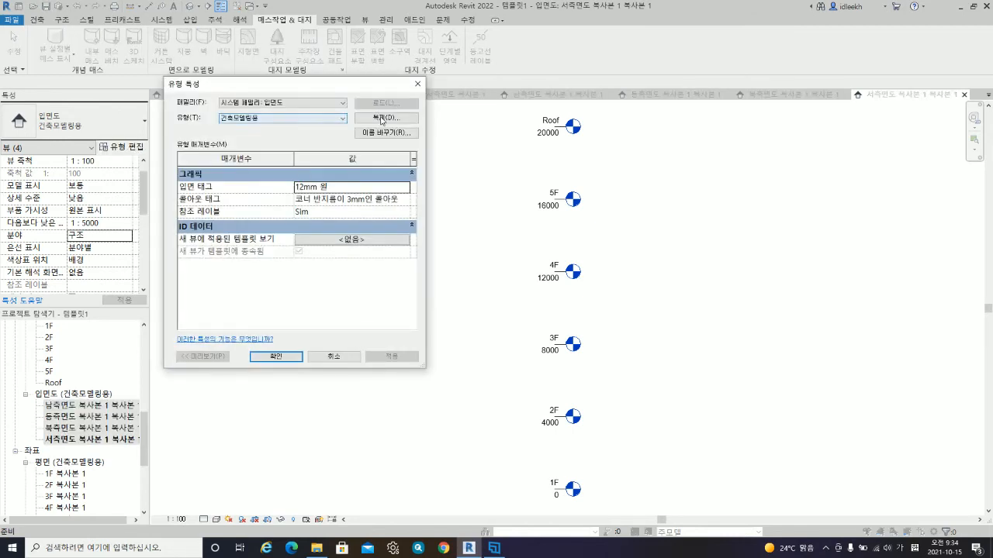
click(385, 118)
click(262, 222)
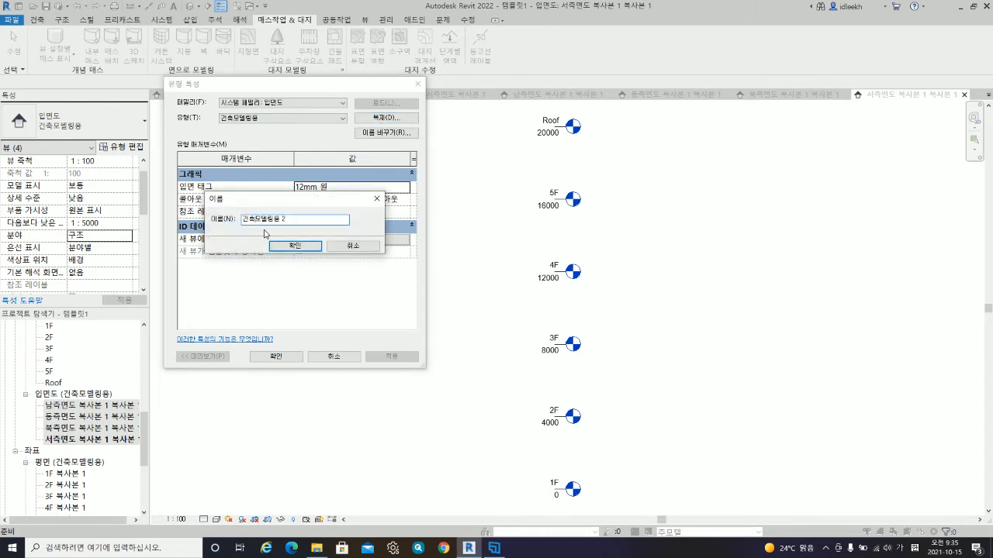
key(BackSpace)
key(BackSpace)
key(BackSpace)
key(BackSpace)
key(BackSpace)
text(구조도면)
click(295, 246)
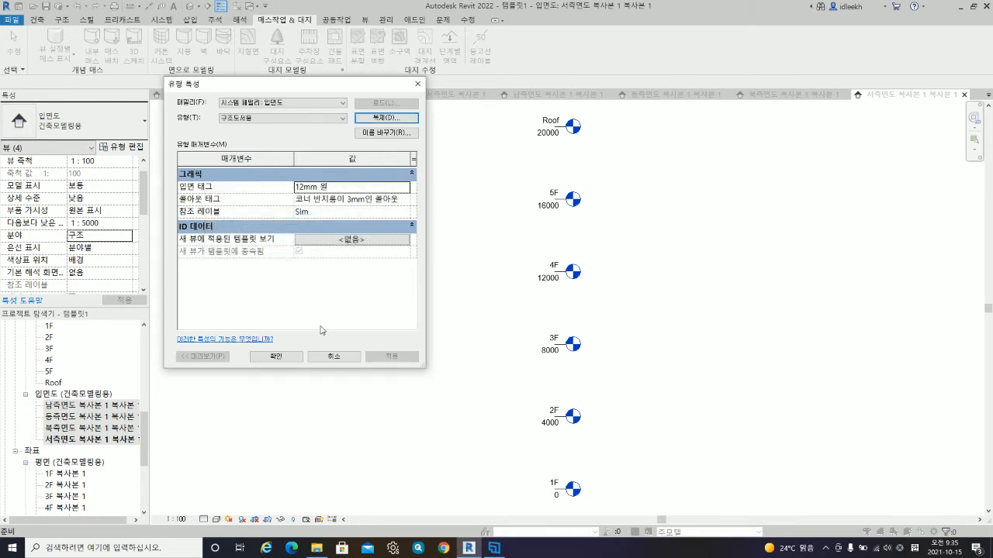
click(272, 357)
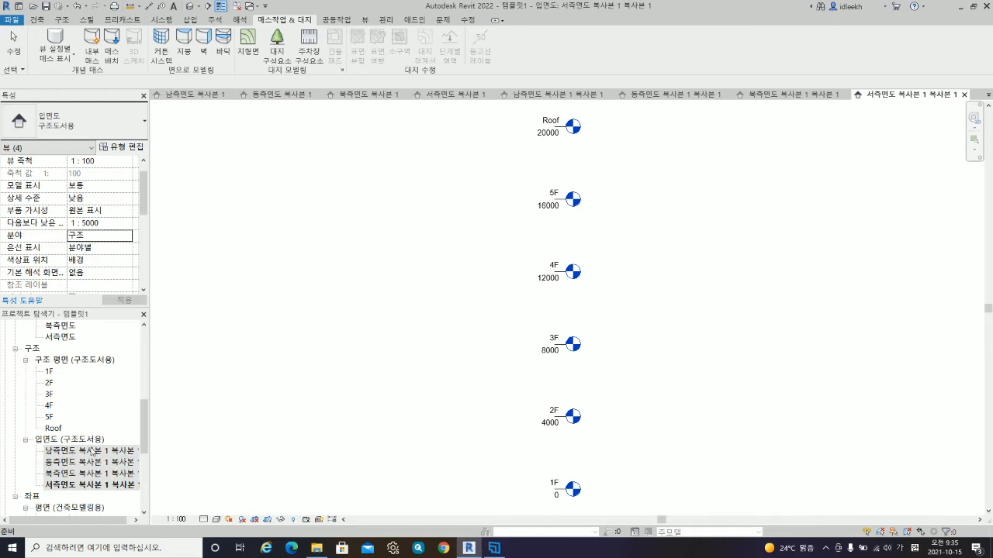
- Duplicate the {3D} view and set the copy's discipline to 좌표
scroll(80, 398, down, 4)
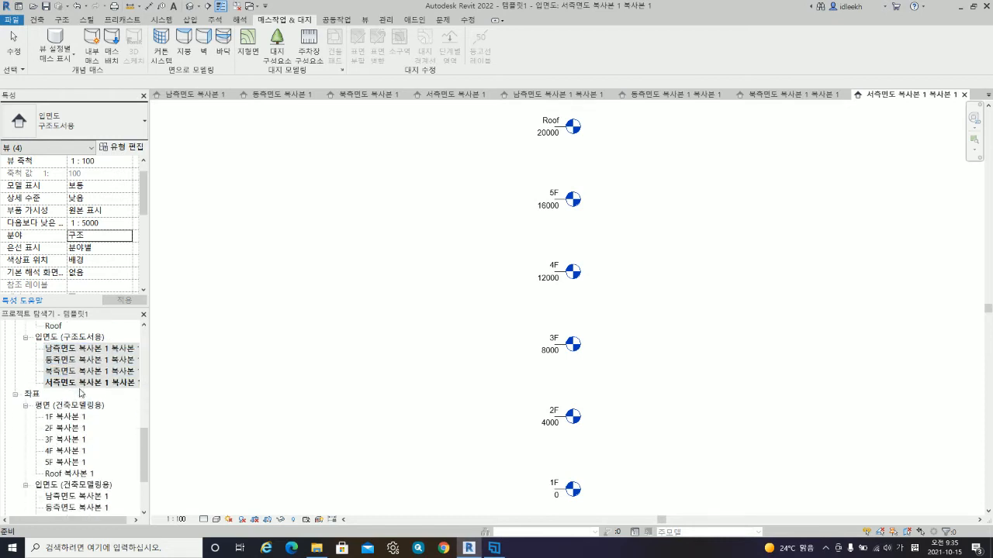
scroll(79, 393, up, 7)
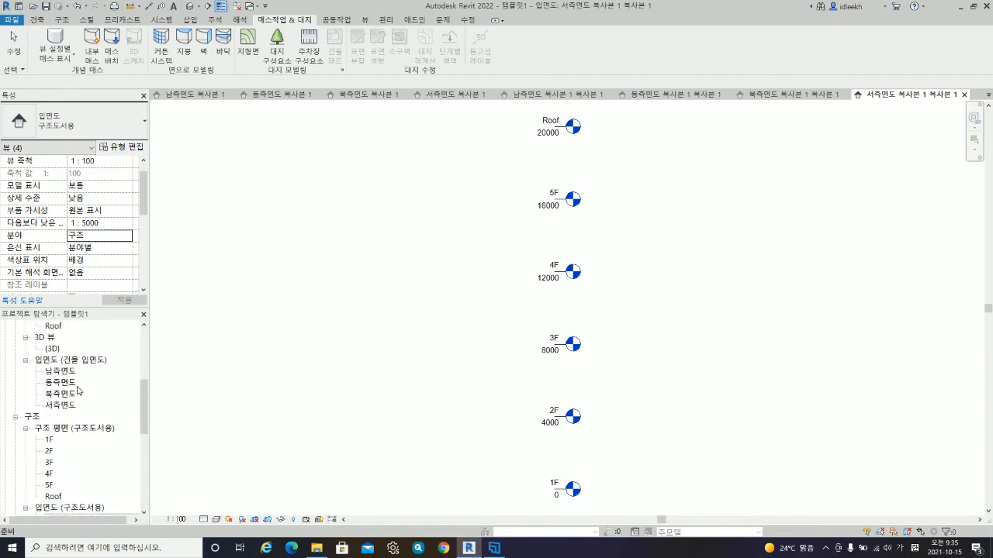
click(53, 383)
right_click(54, 383)
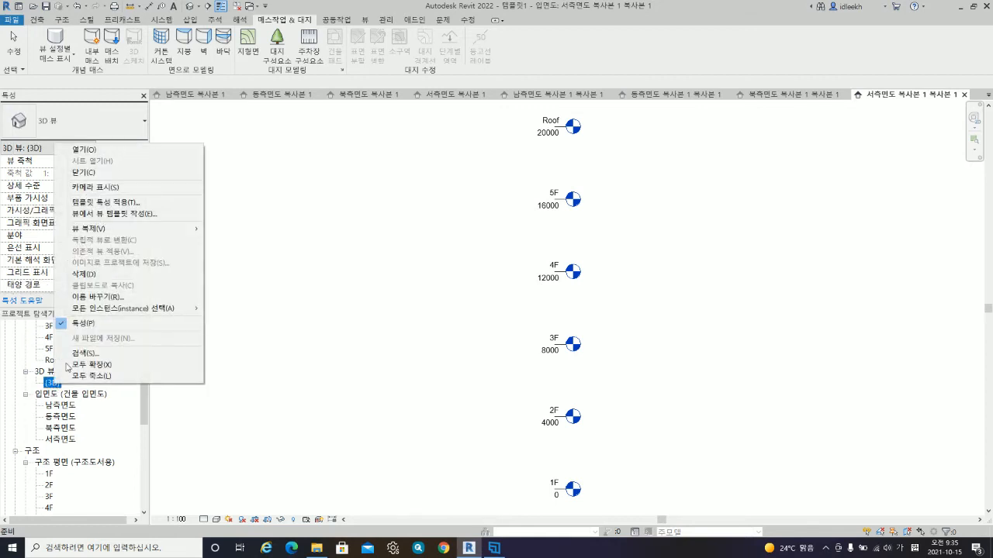
click(253, 224)
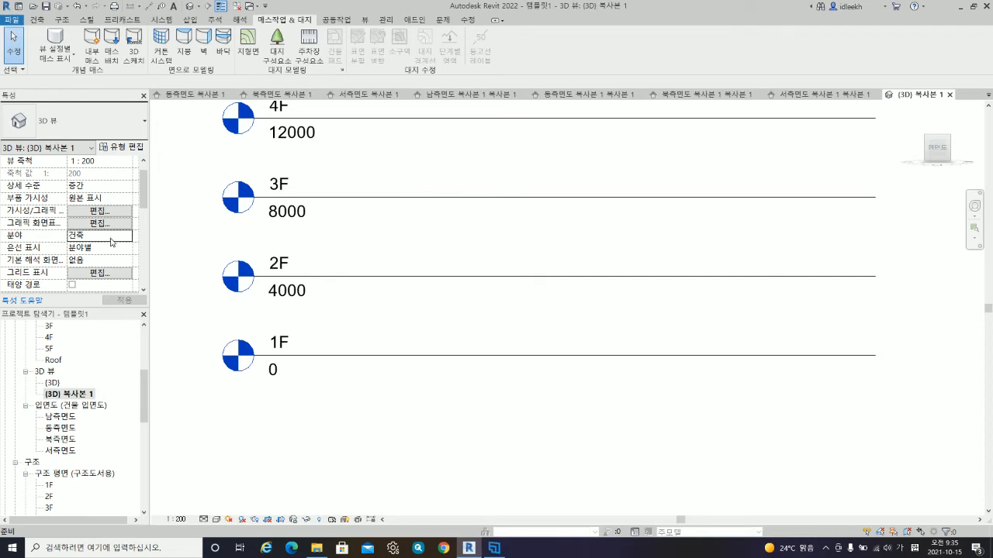
click(113, 236)
click(128, 236)
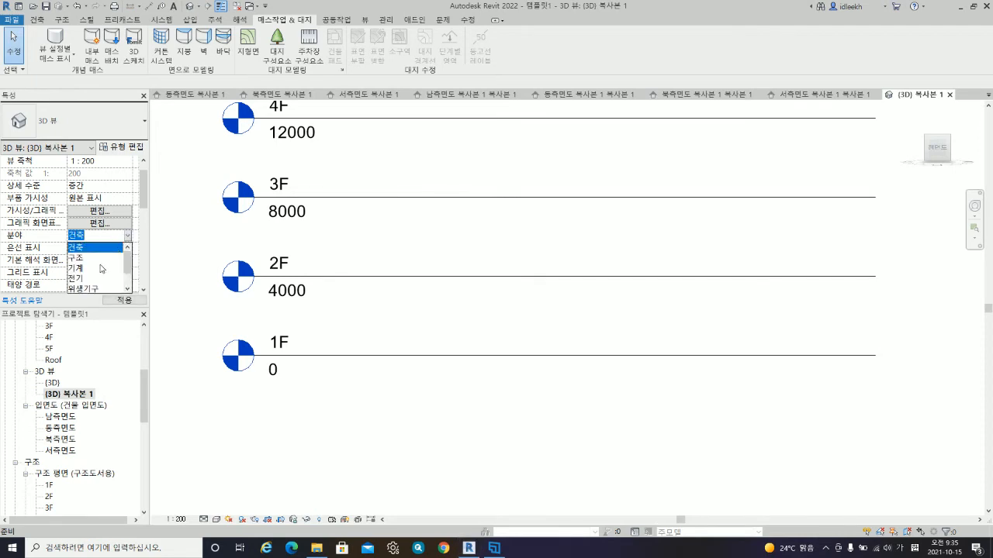
click(86, 281)
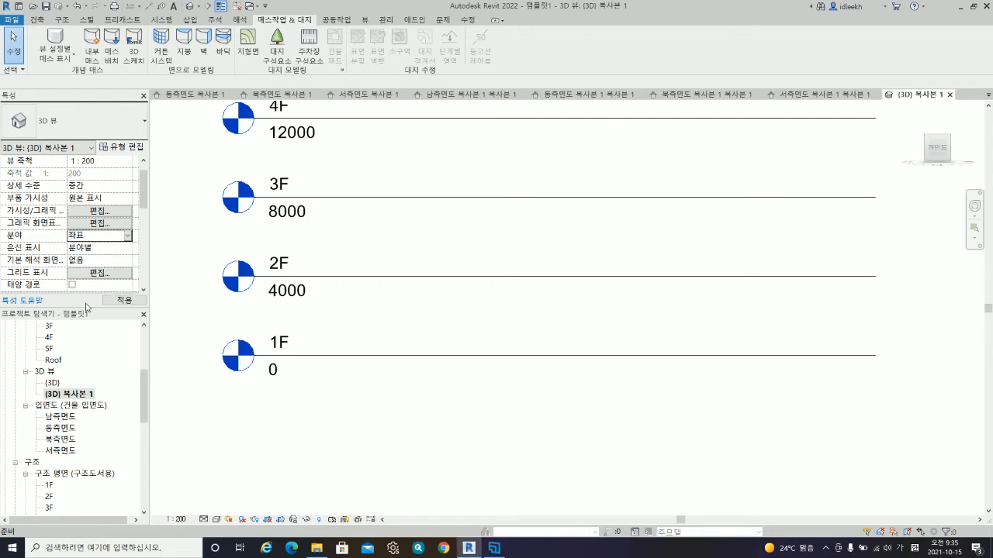
- Try to rename the copied 3D view under 좌표 to {3D} 모델링용, keeping the braces
scroll(70, 402, down, 8)
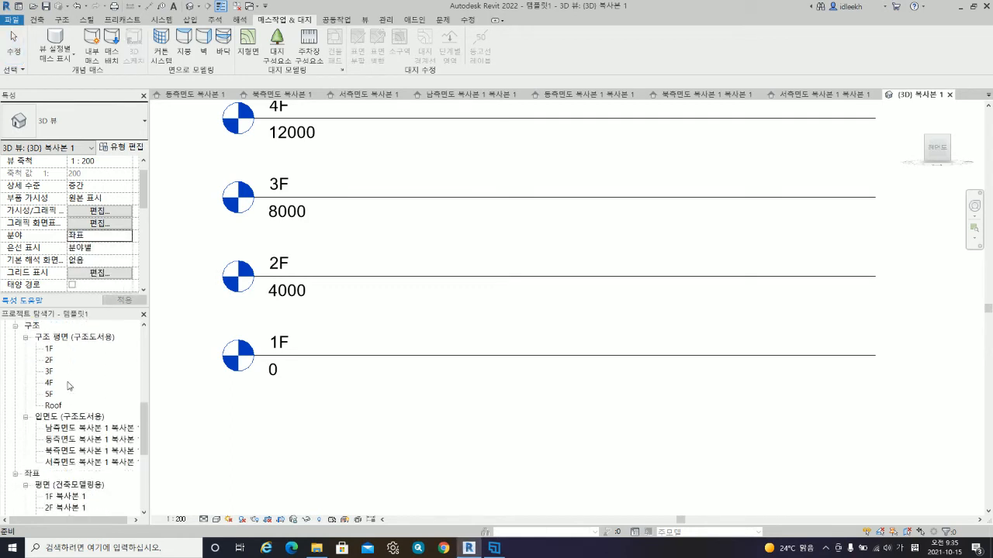
scroll(68, 385, down, 2)
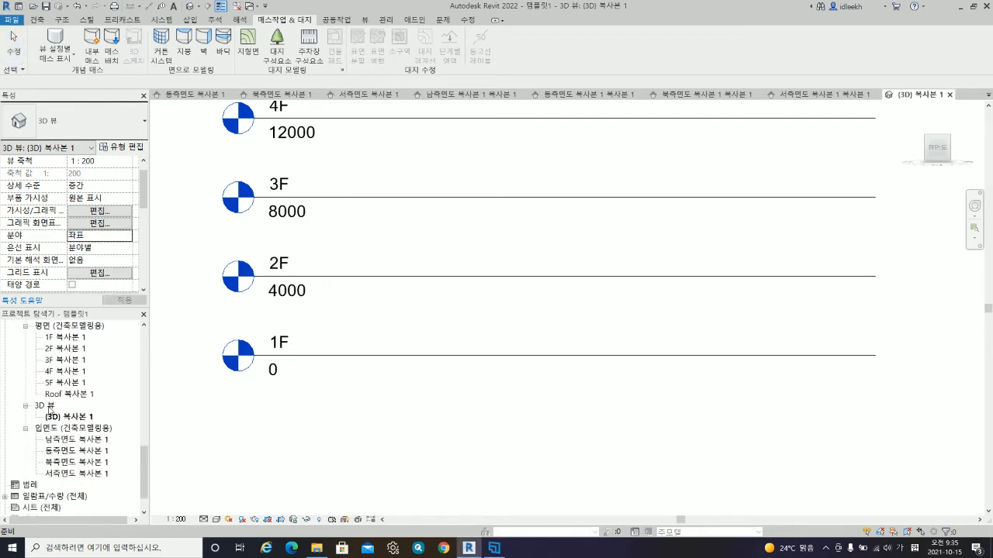
right_click(85, 419)
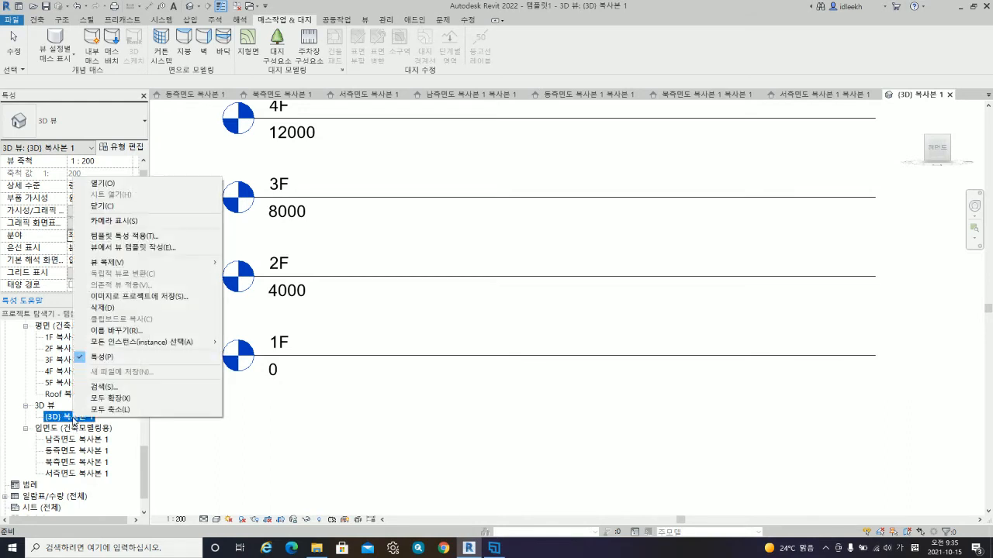
click(120, 330)
click(67, 420)
drag(64, 418, 117, 418)
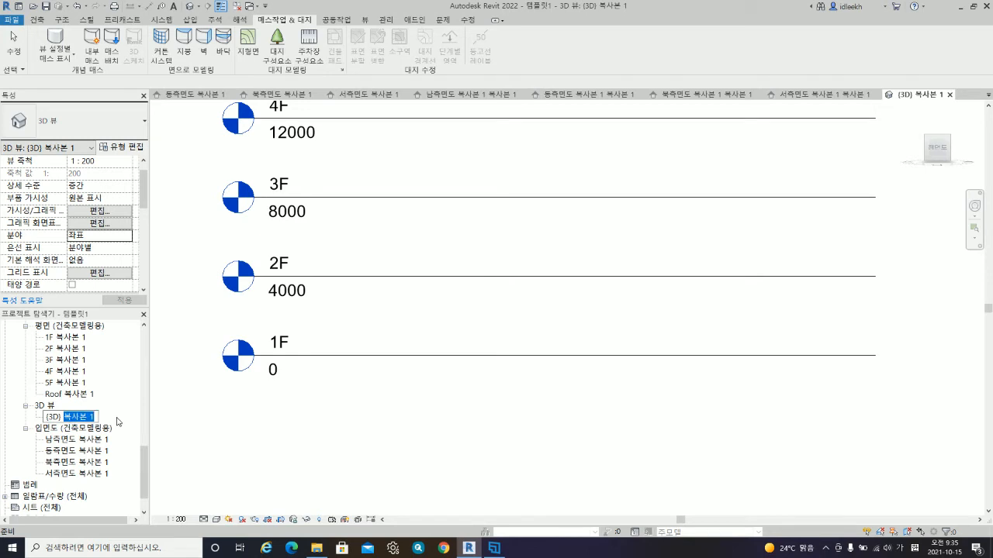
text(ㅁㅗㄷㅔㄹㄹㅇㅛㅇ)
key(Return)
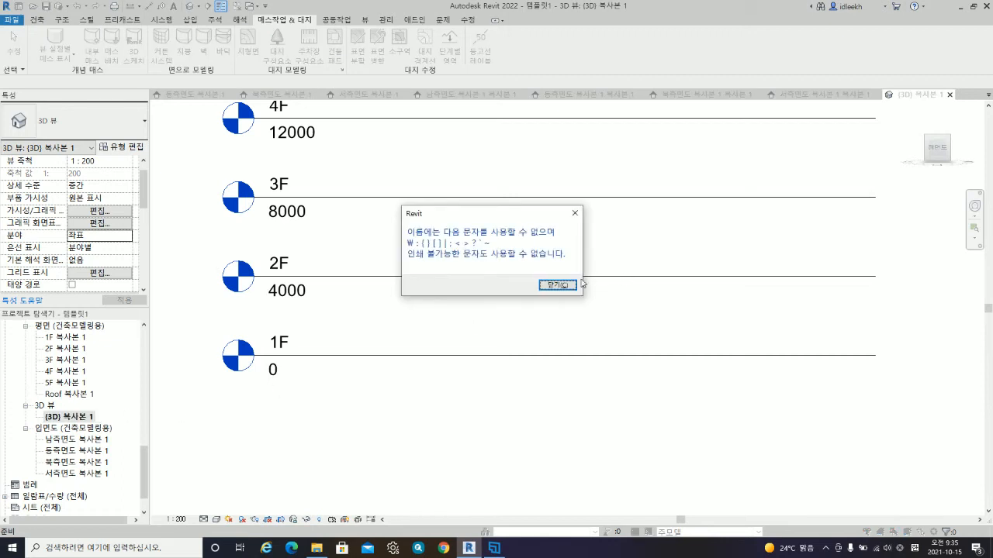
click(557, 285)
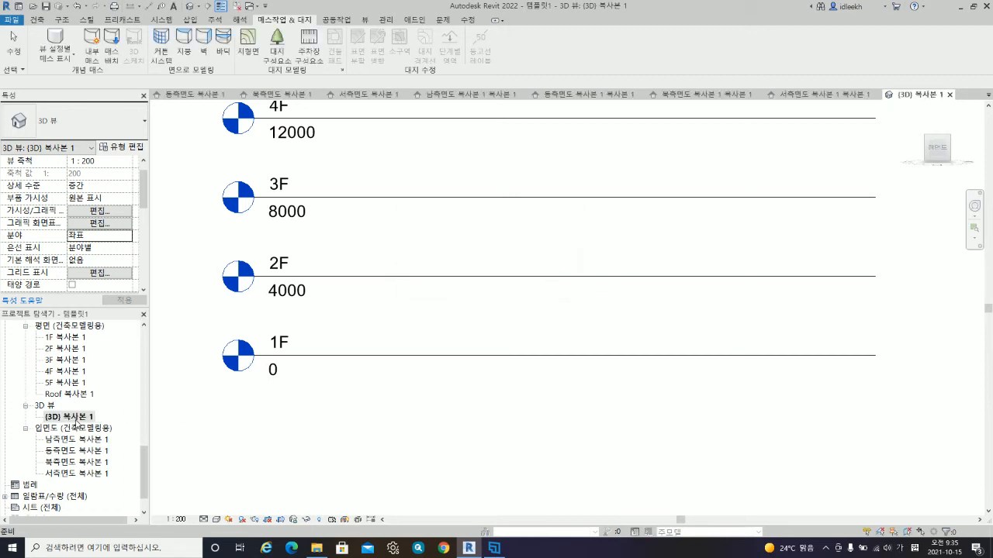
- Rename the copied 3D view under the 좌표 discipline to 3D 모델링용, without braces
right_click(77, 423)
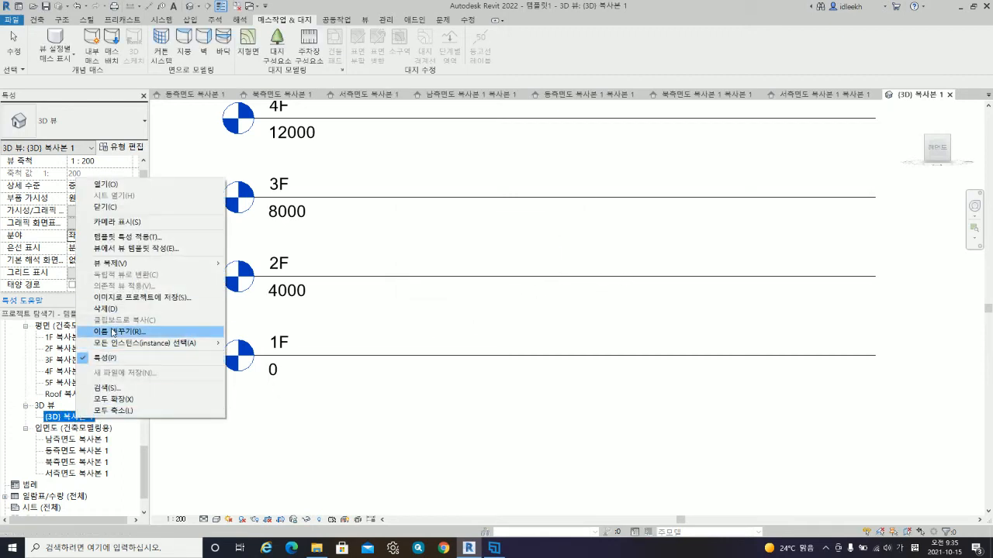
click(114, 332)
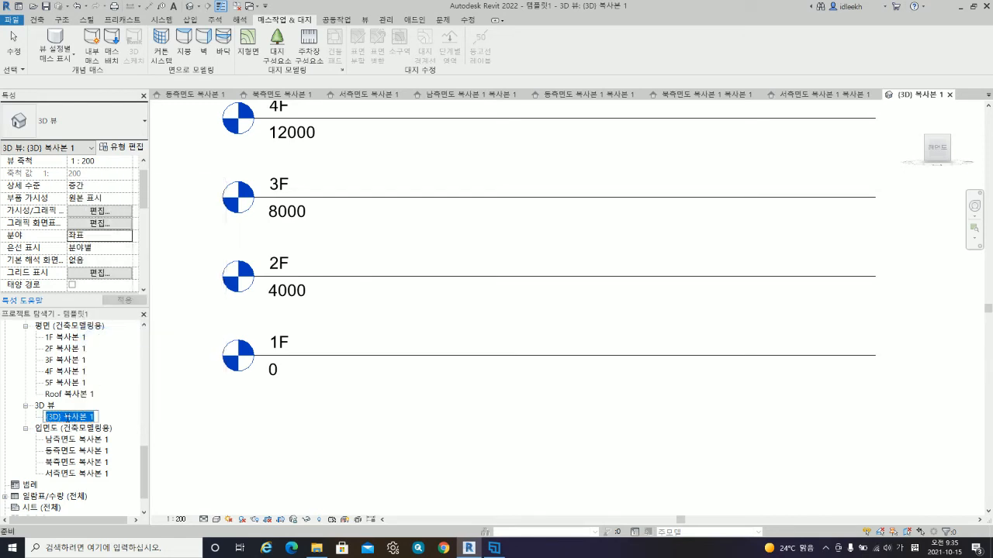
click(65, 417)
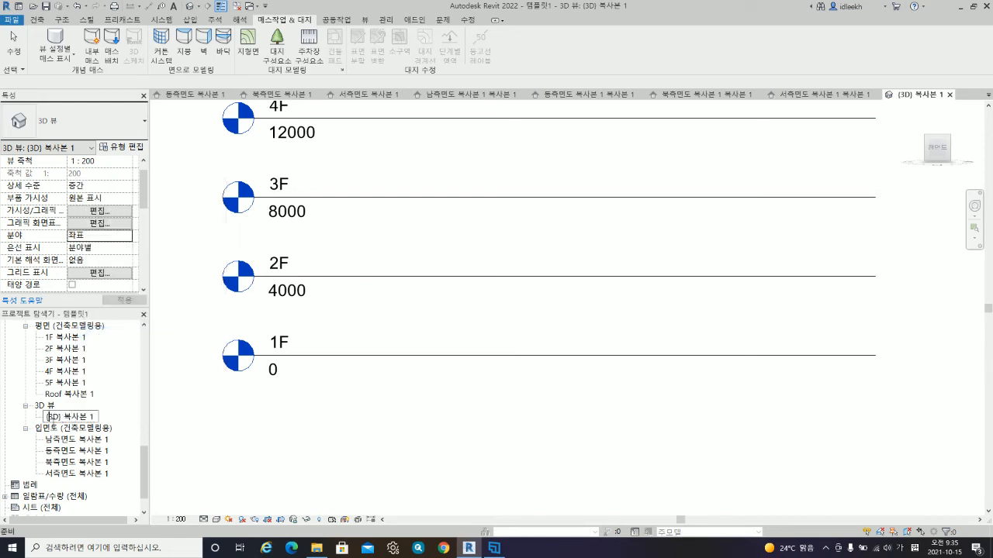
key(BackSpace)
key(Delete)
key(Delete)
key(Delete)
text(델링용)
key(Return)
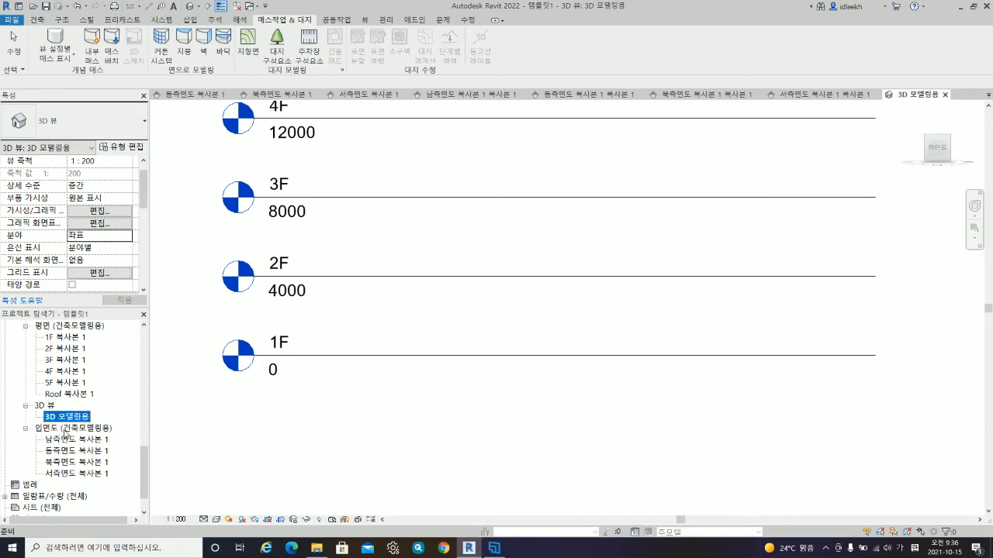
- Duplicate the 3D 모델링용 view and set the copy's discipline to 구조
scroll(65, 432, up, 1)
scroll(81, 411, up, 1)
scroll(65, 411, up, 1)
scroll(67, 405, down, 4)
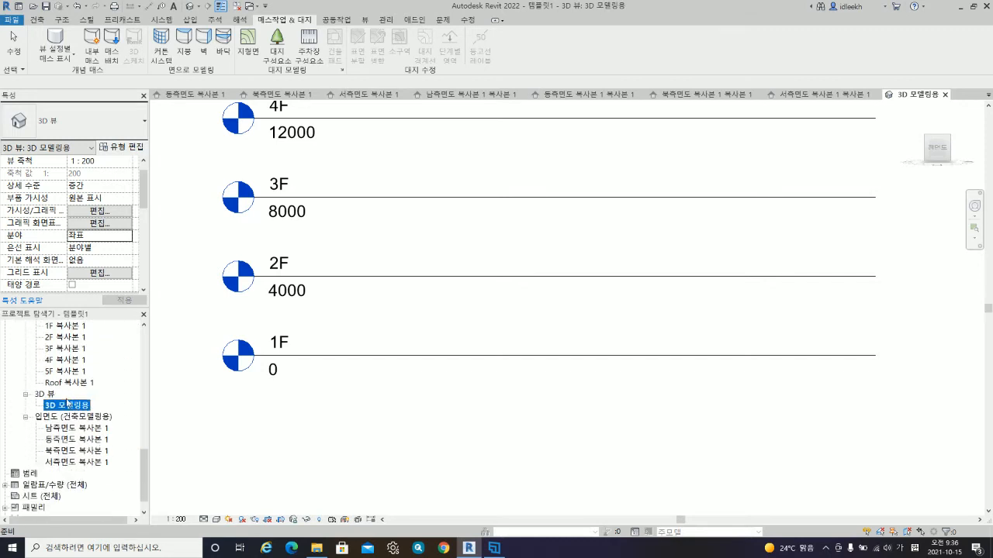
right_click(72, 405)
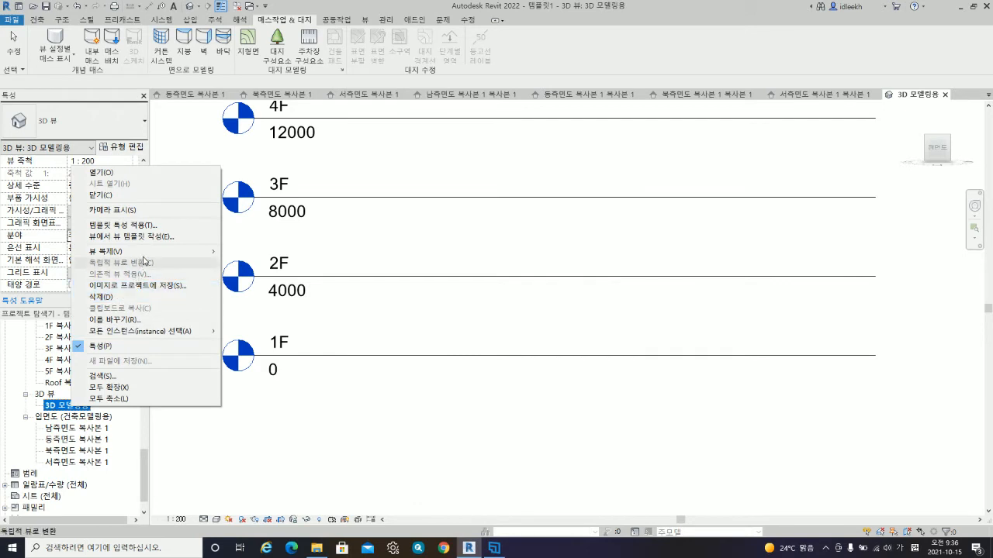
mouse_move(147, 252)
click(245, 252)
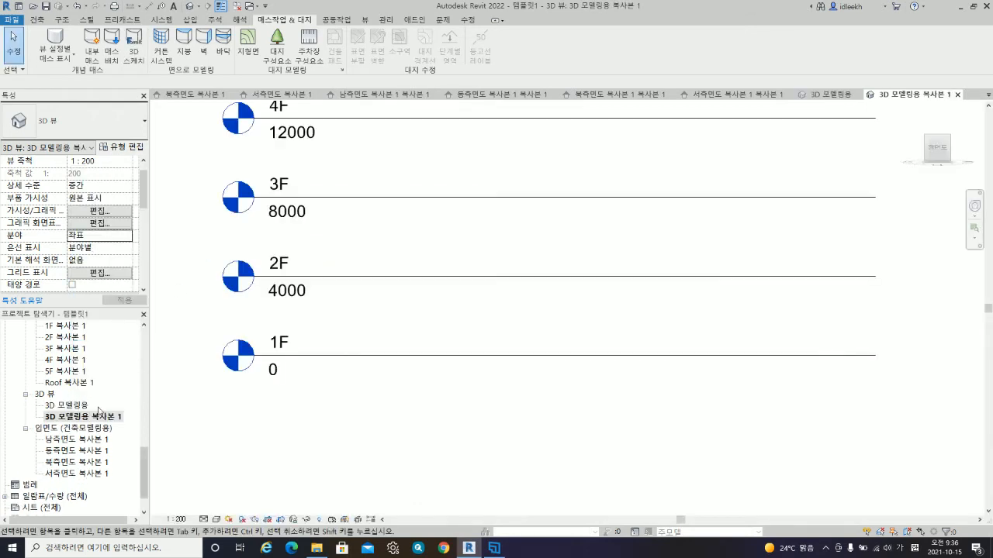
click(113, 236)
click(127, 236)
scroll(90, 267, up, 1)
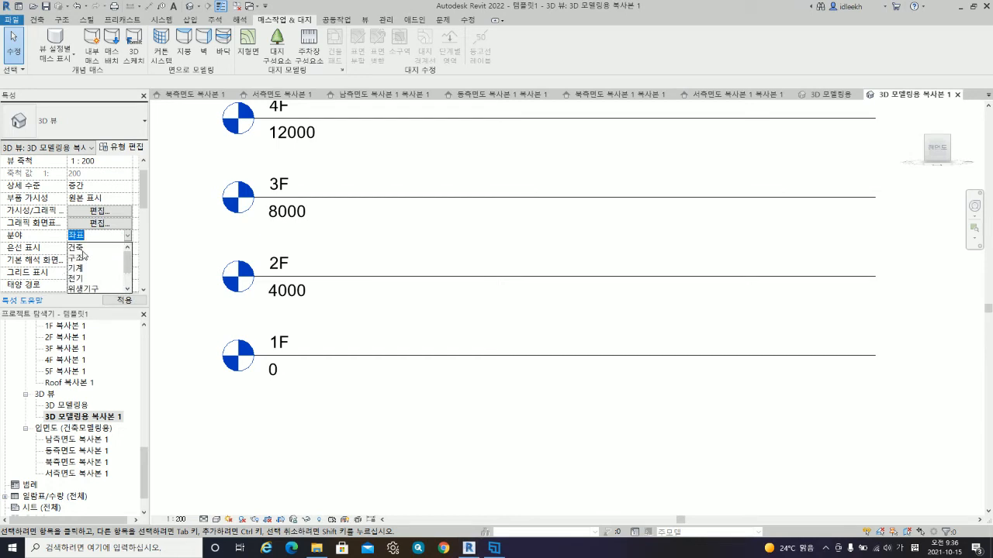
click(81, 257)
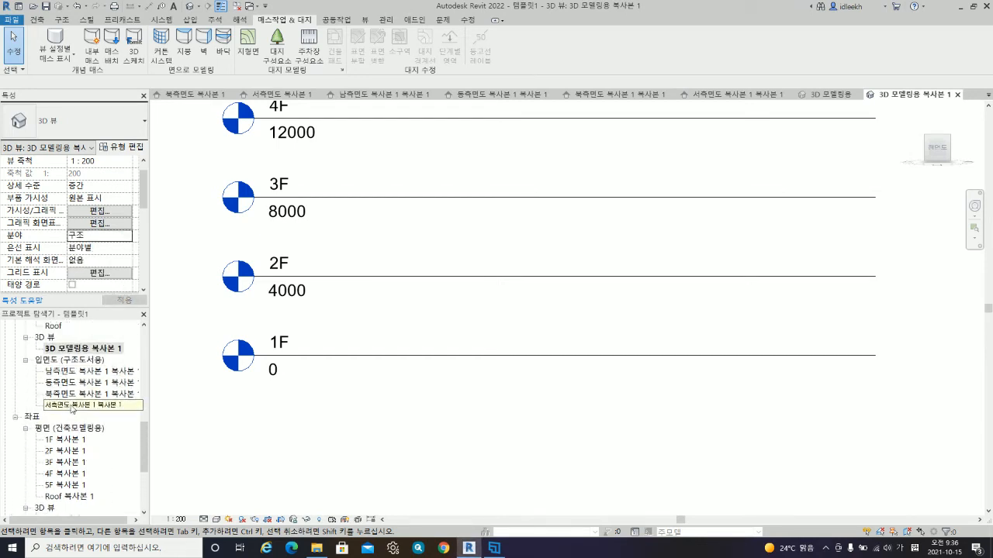
- Rename the copied 3D view under the 구조 discipline to 3D 구조용
scroll(49, 362, up, 1)
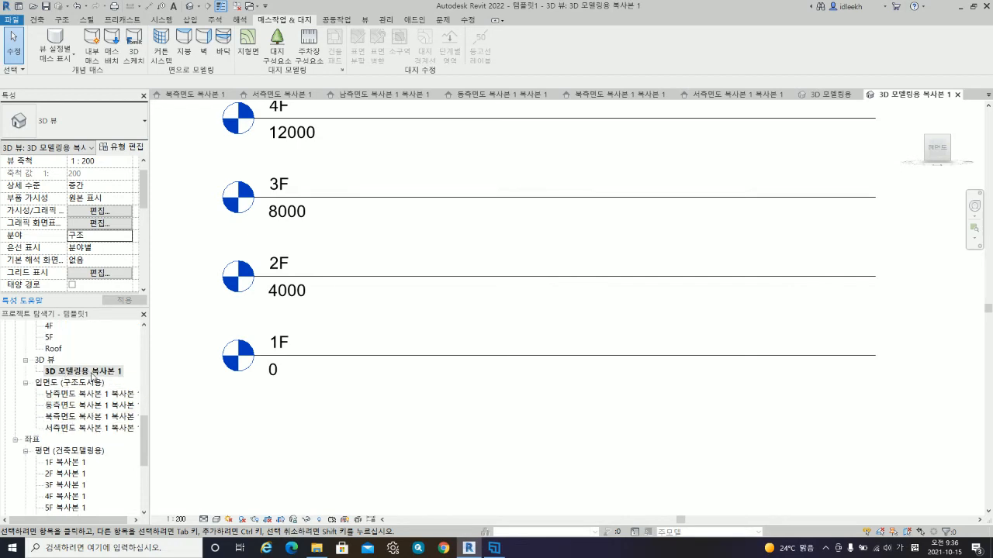
right_click(93, 377)
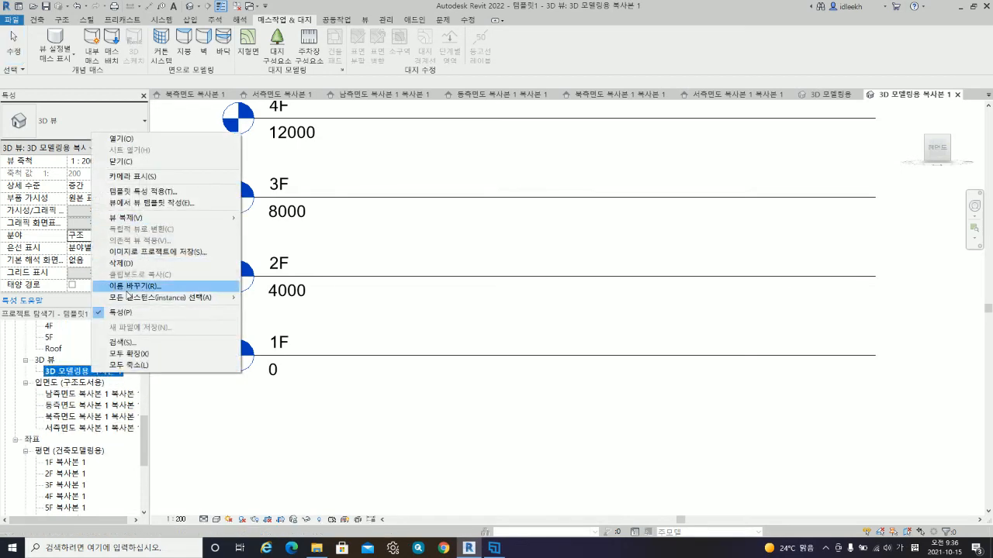
click(133, 285)
click(60, 371)
key(Delete)
key(Delete)
key(Delete)
key(Delete)
key(Delete)
key(Delete)
key(Delete)
key(Delete)
key(Delete)
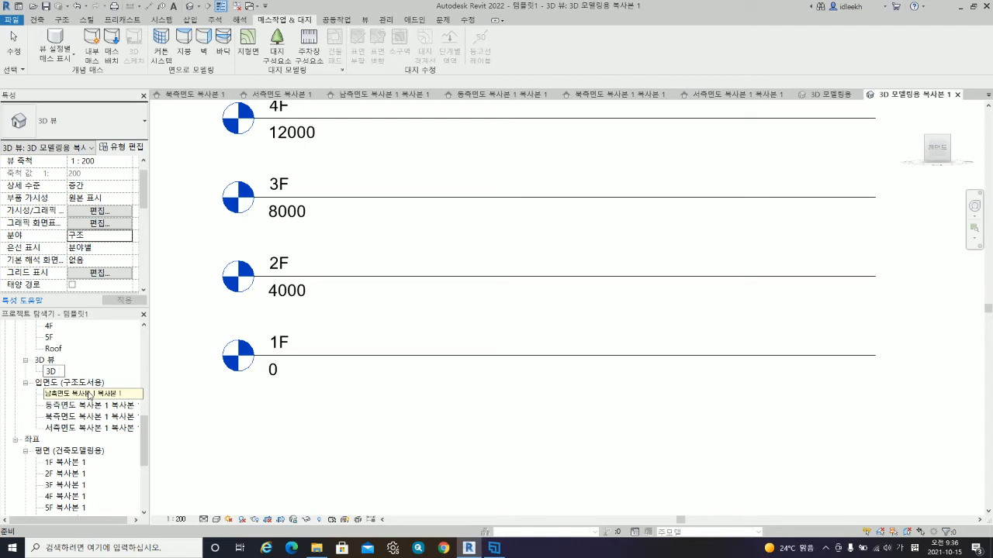
text(구조용)
key(Return)
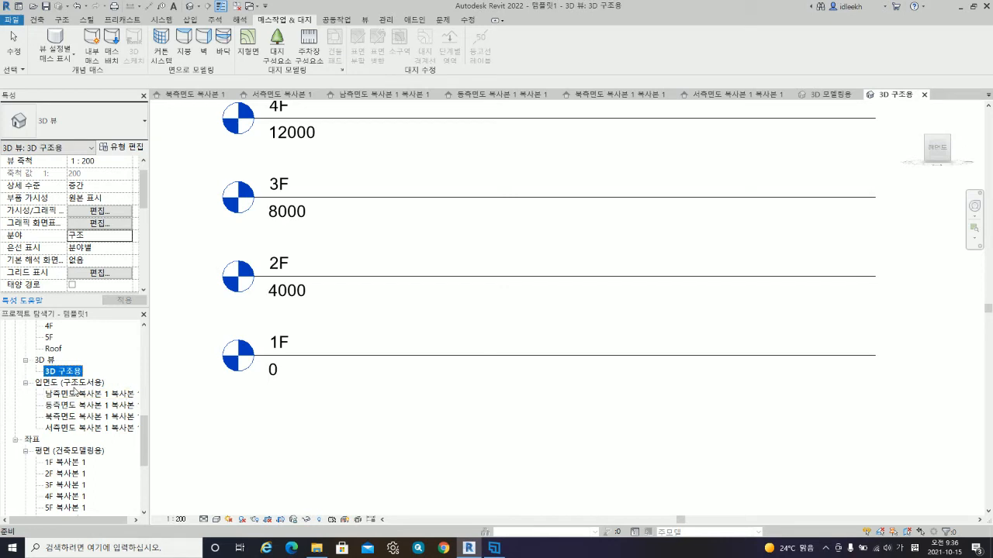
- Duplicate the 3D 구조용 view within the 구조 discipline
right_click(70, 375)
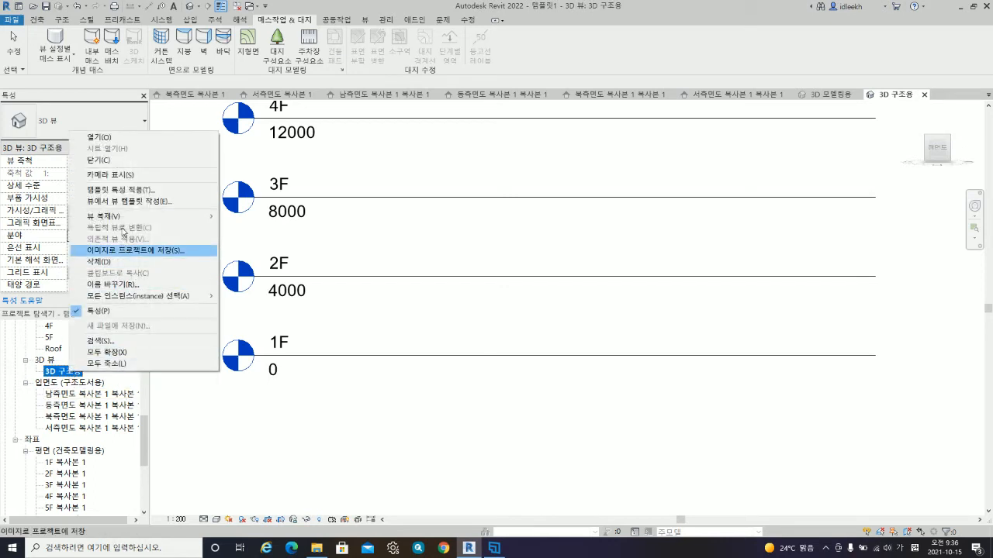
mouse_move(126, 221)
click(307, 229)
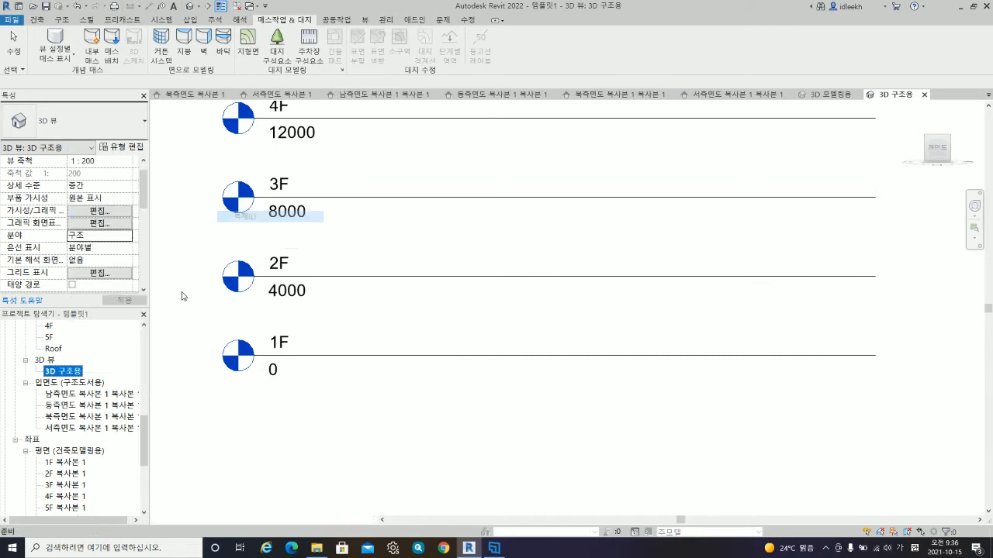
- Rename the copied 3D view under the 구조 discipline to 3D 구조도서용
right_click(93, 385)
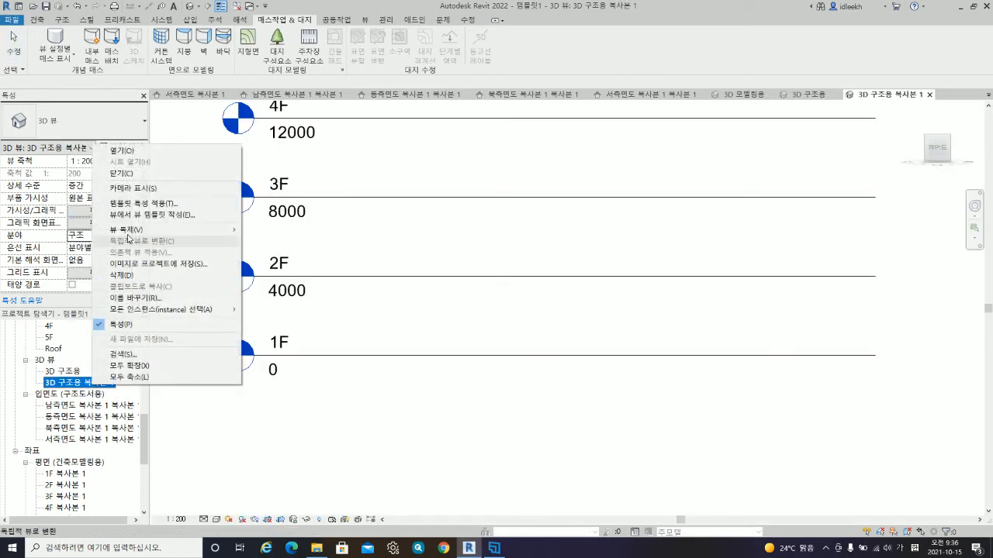
click(125, 298)
click(83, 383)
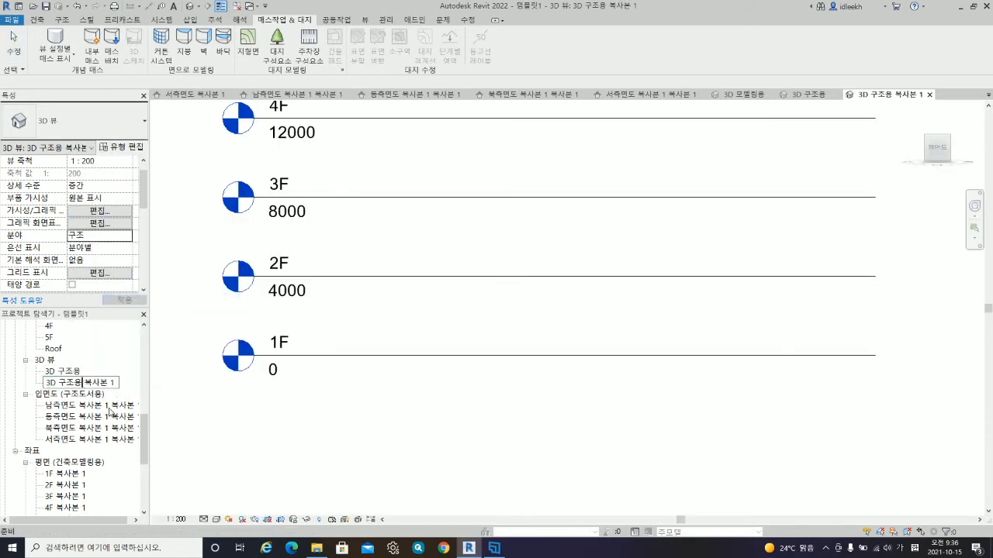
key(Delete)
key(Delete)
key(Delete)
key(Delete)
key(Delete)
key(Delete)
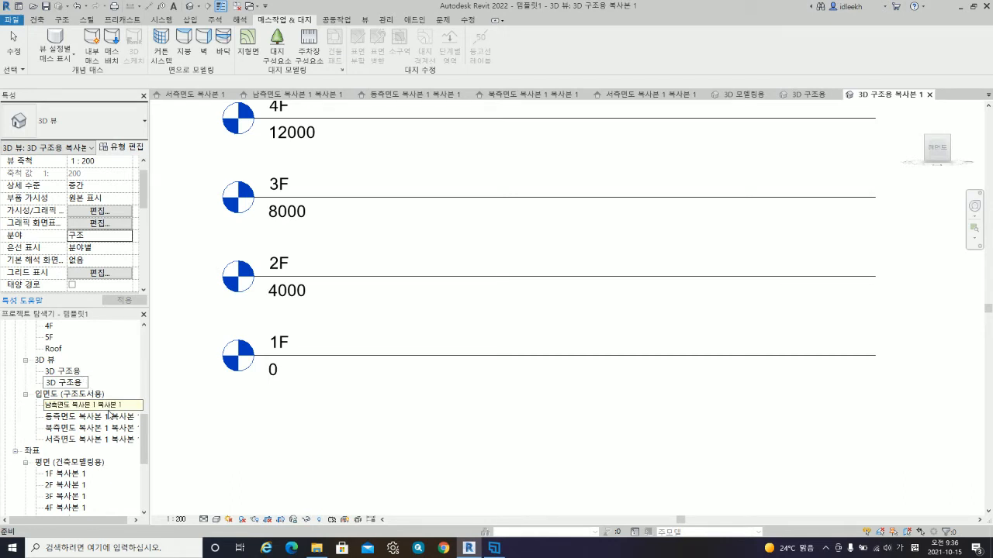
key(BackSpace)
key(BackSpace)
text(구조도서용)
key(Delete)
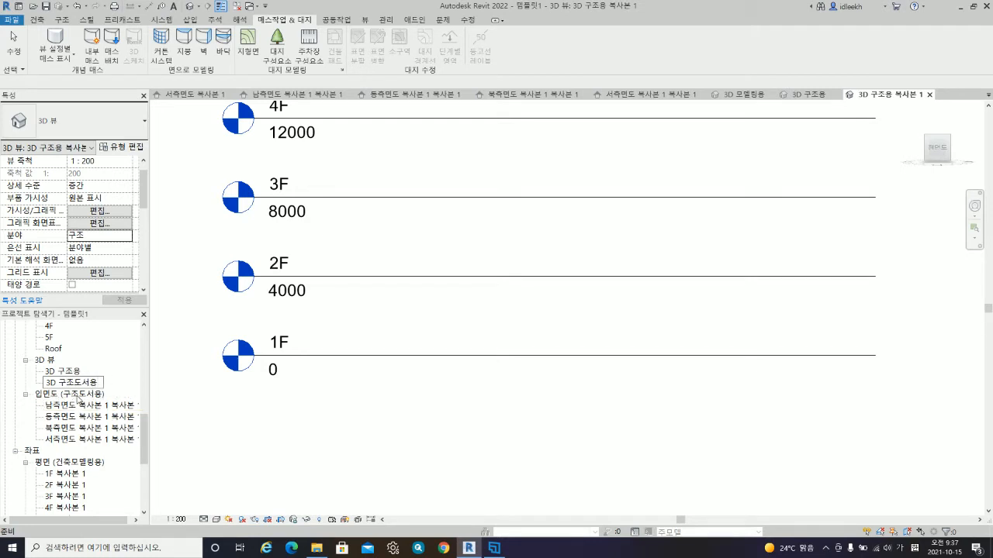
key(Return)
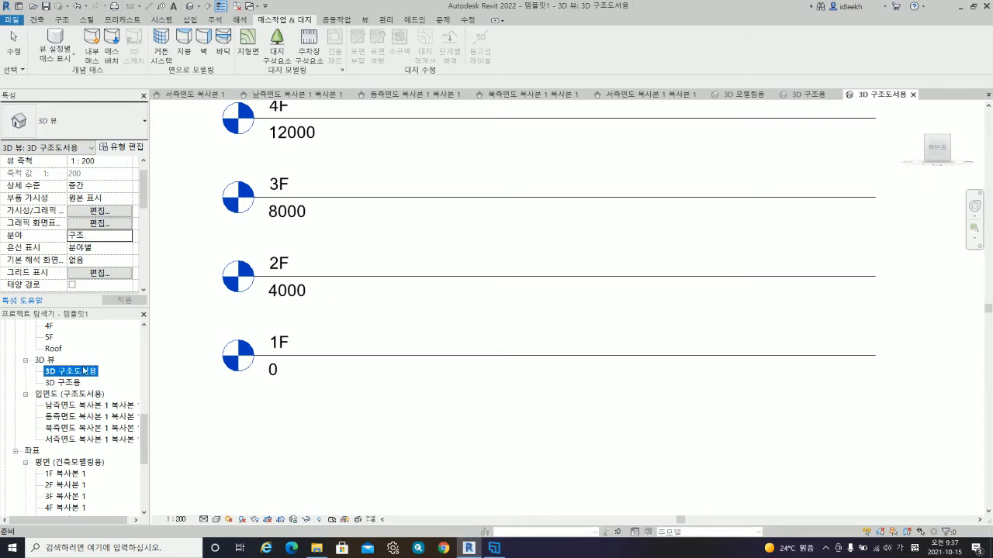
- Create a new sheet using the A1 미터법 title block
scroll(85, 371, down, 1)
scroll(72, 380, up, 2)
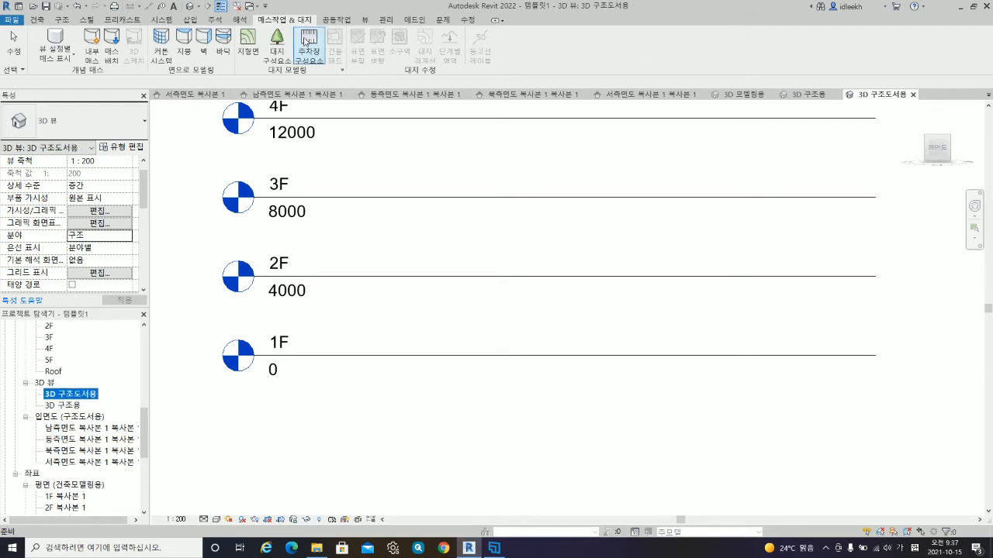
click(365, 19)
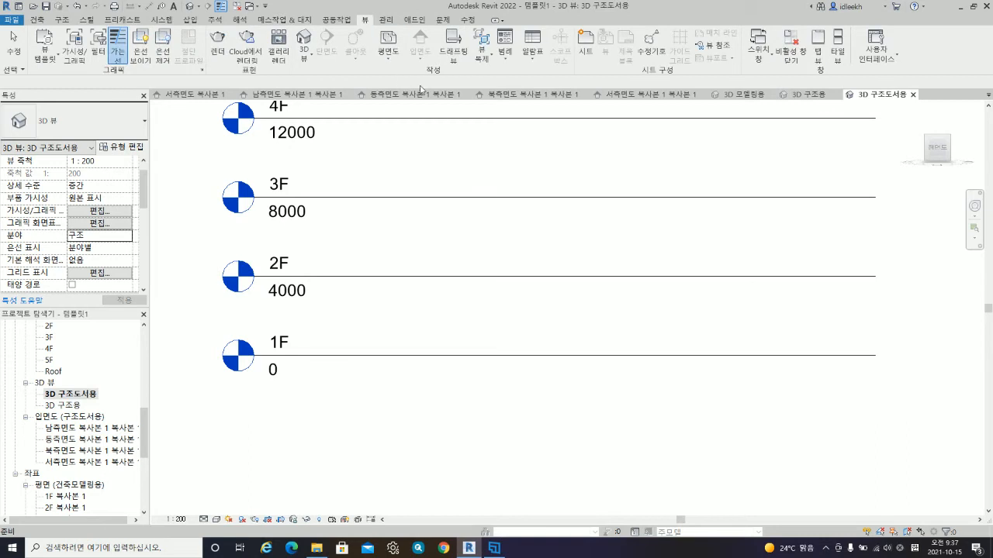
click(587, 48)
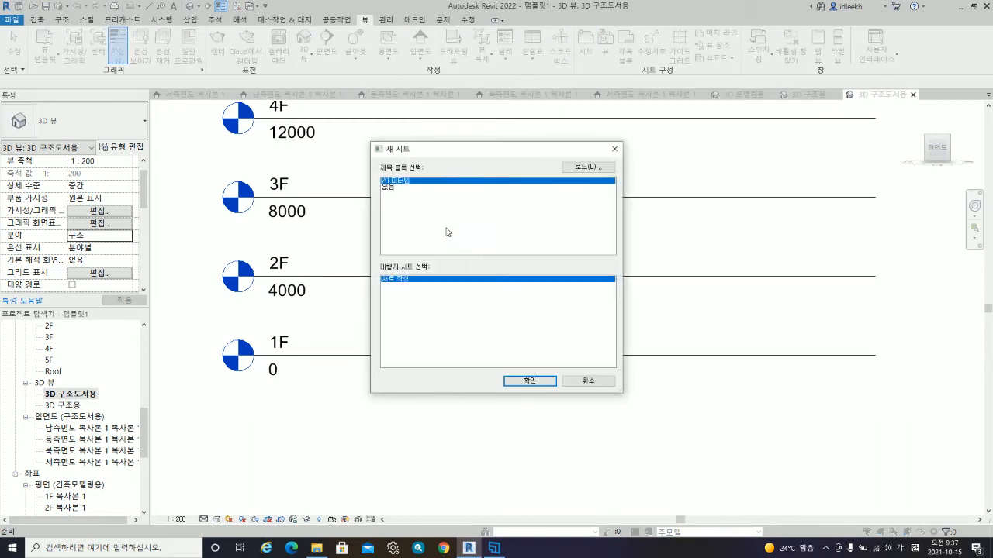
click(514, 382)
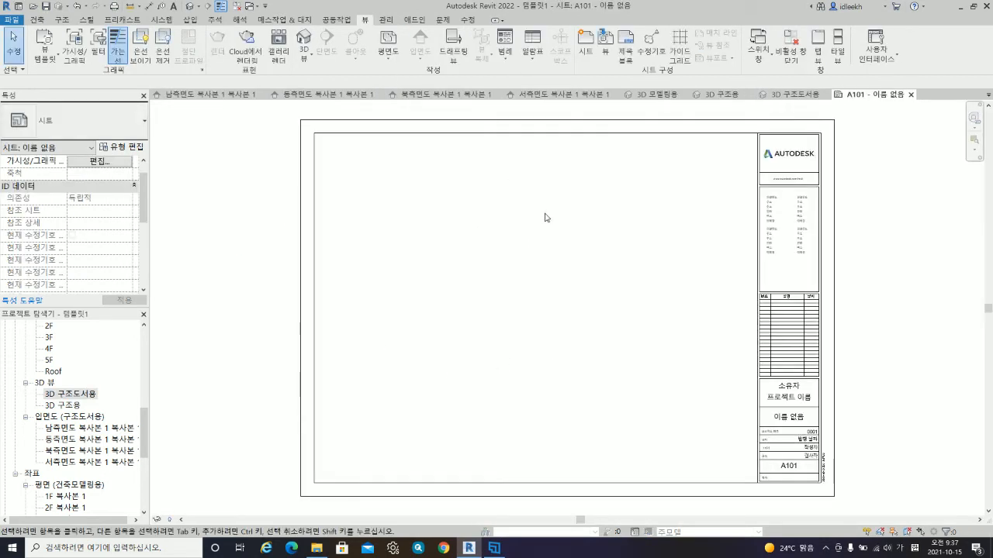
- Place the 3D 구조도서용 view near the middle of the new sheet
click(62, 395)
drag(62, 398, 465, 344)
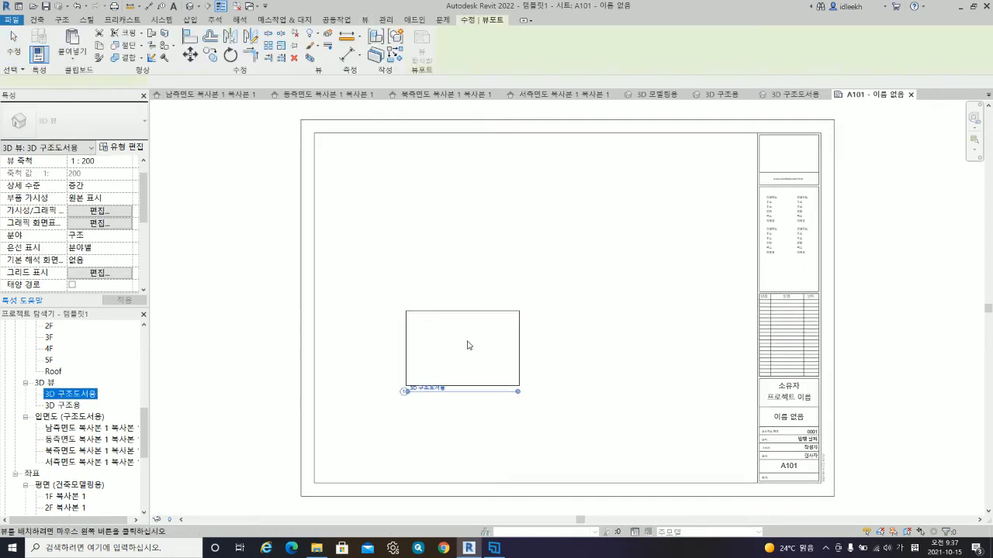
click(558, 268)
scroll(463, 290, up, 5)
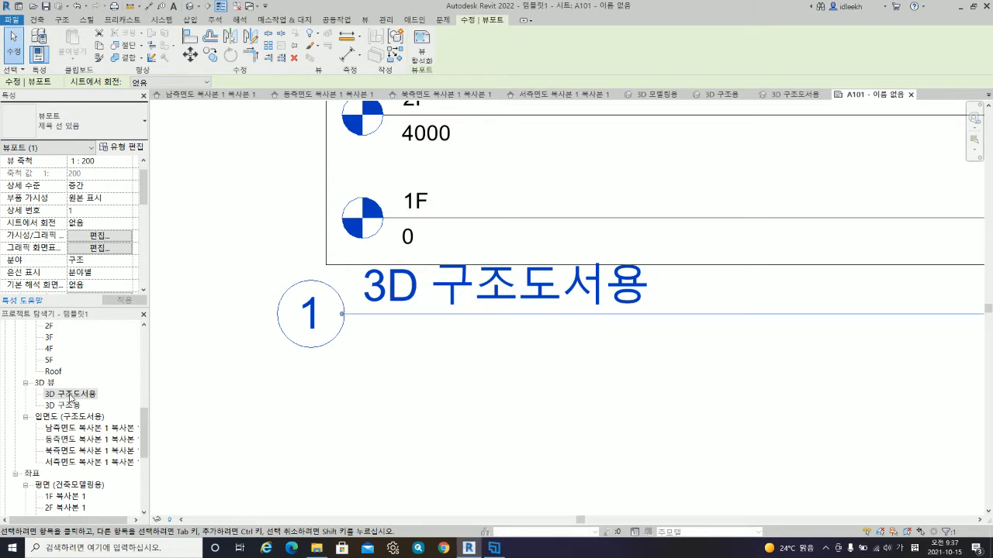
- Rename the 3D 구조도서용 view to 3D 구조 투시도
right_click(70, 398)
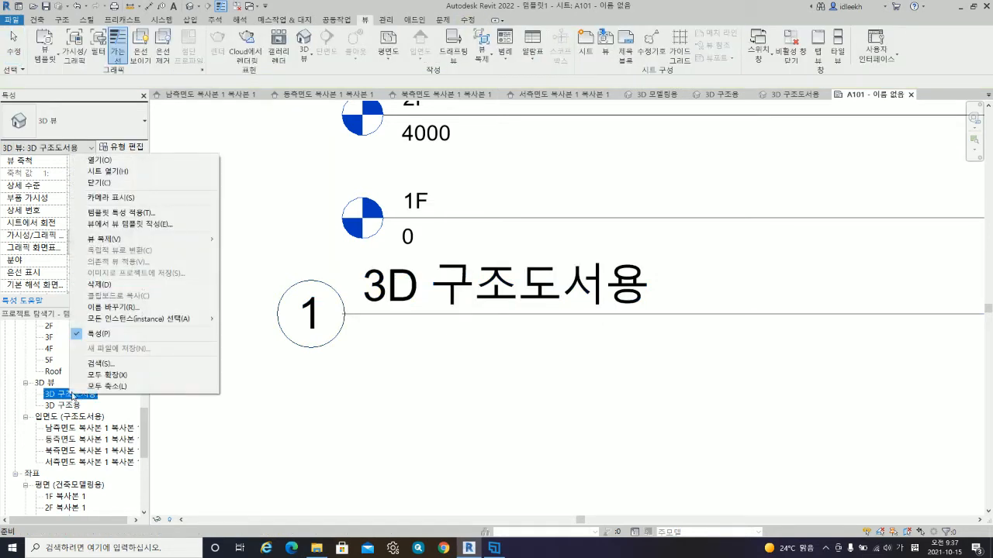
click(107, 308)
click(75, 394)
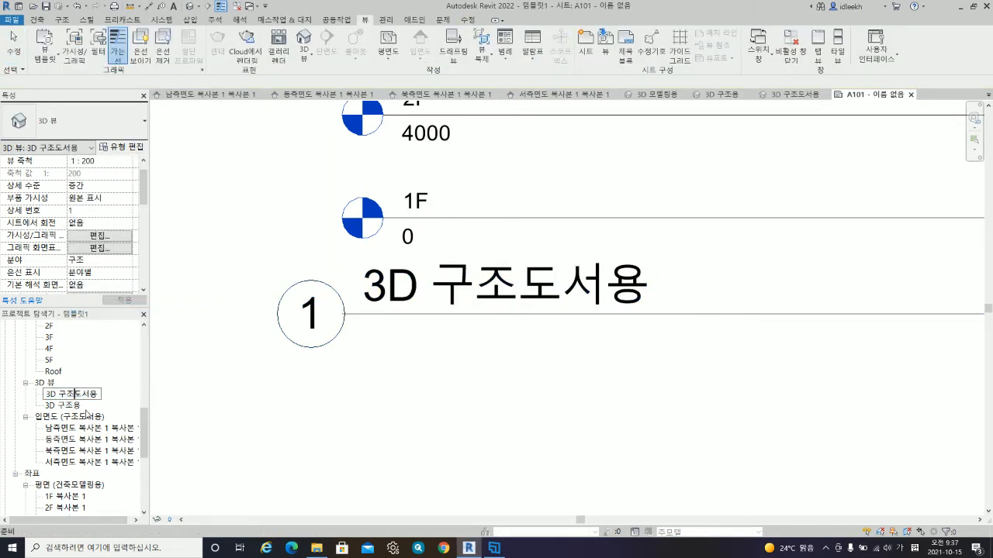
key(Delete)
key(Delete)
key(Delete)
text(토시)
text(도)
key(BackSpace)
text(투)
key(Return)
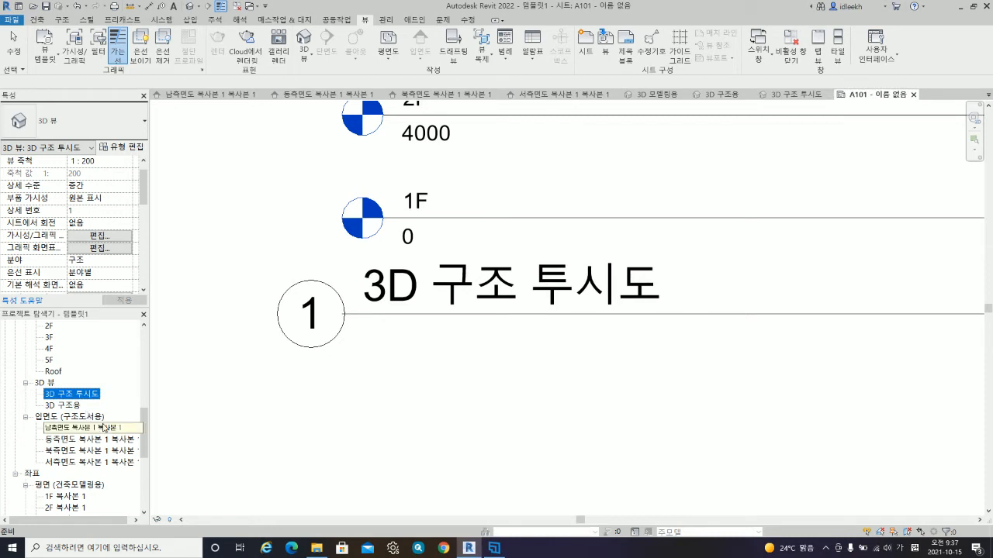
- Remove the 3D prefix from the placed 3D view's name so it reads 구조 투시도
right_click(73, 399)
click(93, 308)
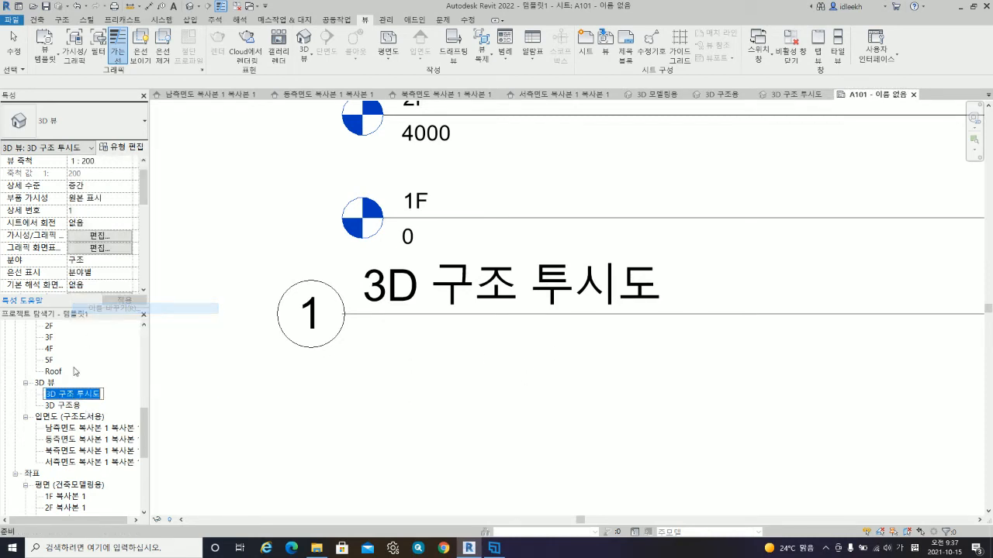
click(60, 394)
key(BackSpace)
key(BackSpace)
key(BackSpace)
key(Return)
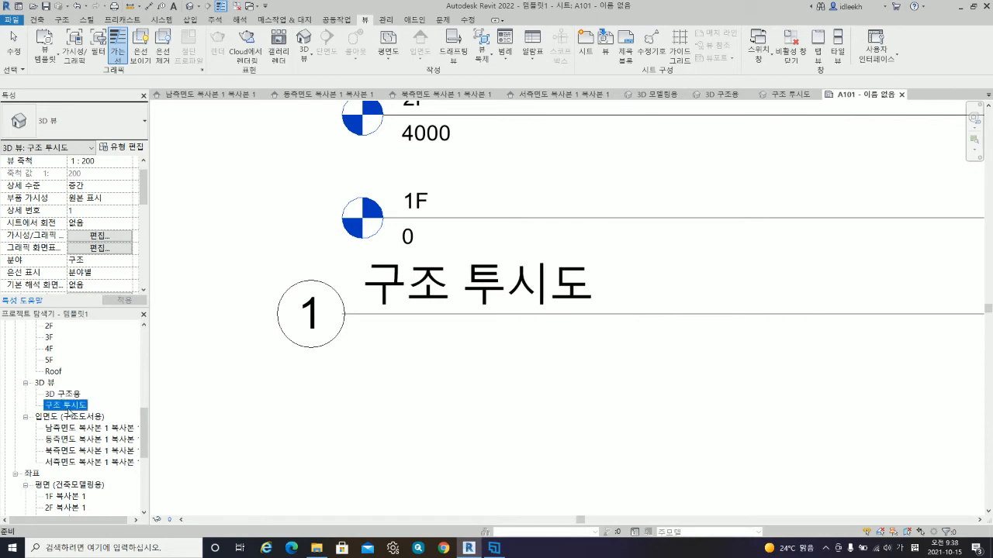
scroll(462, 366, down, 5)
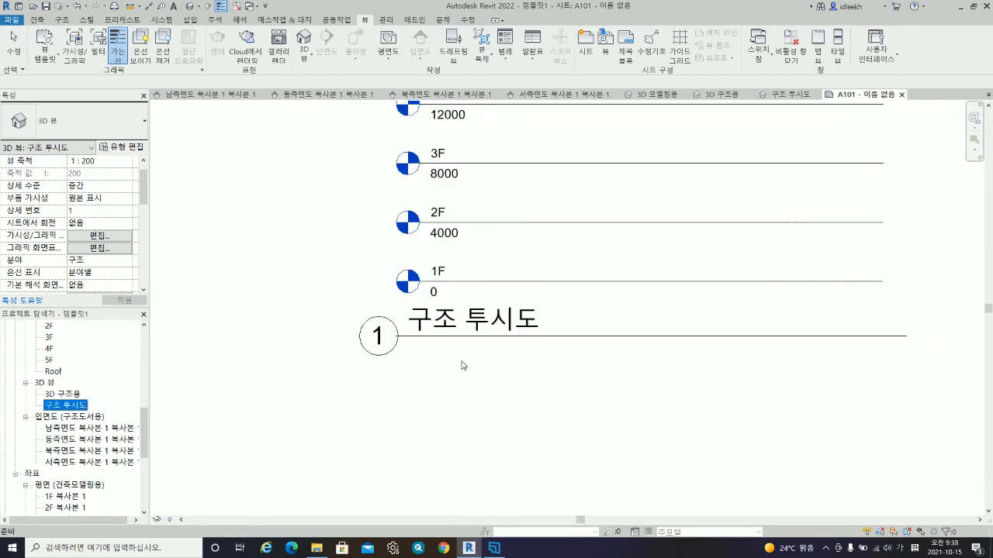
scroll(464, 367, up, 3)
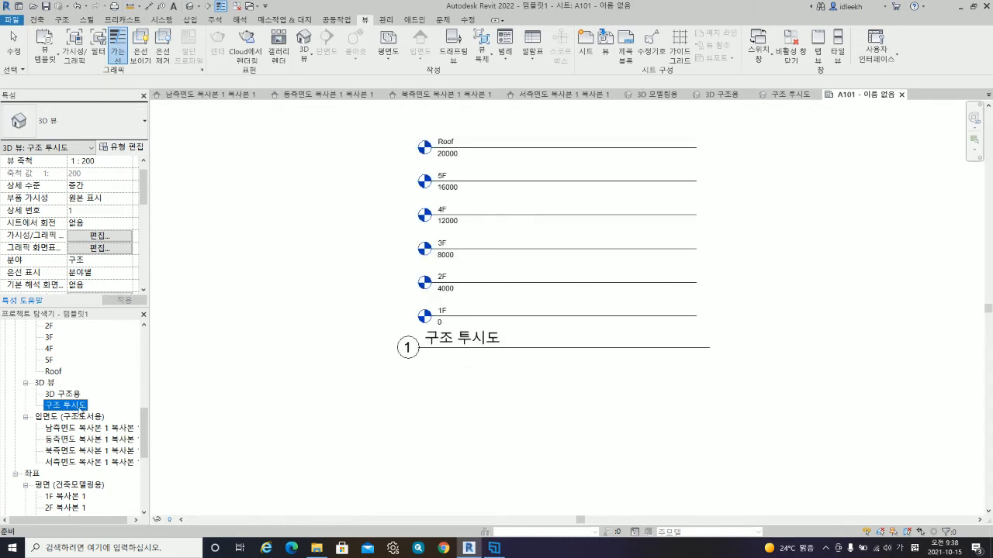
- Try to rename the copied south elevation under 입면도 (구조도서용) to 남측면도
click(93, 432)
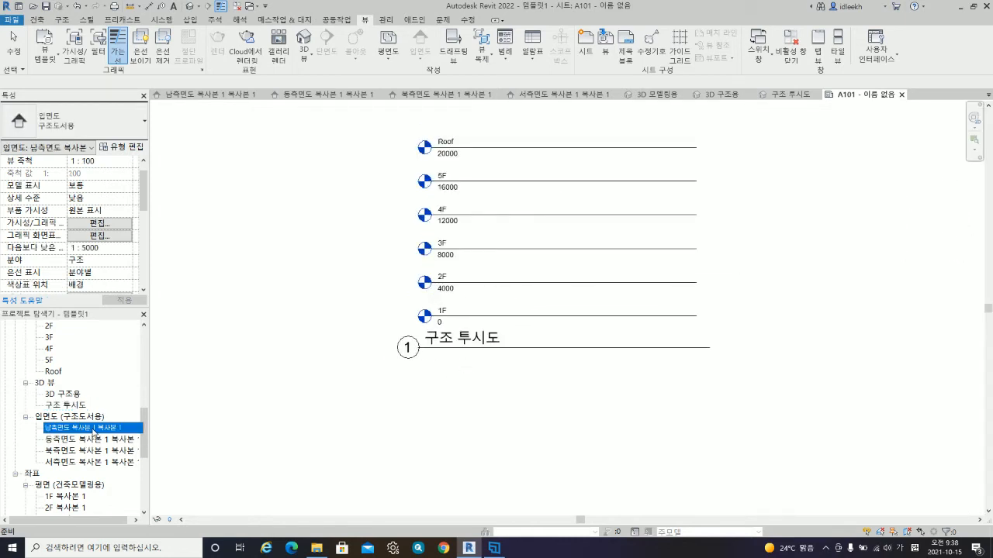
right_click(94, 432)
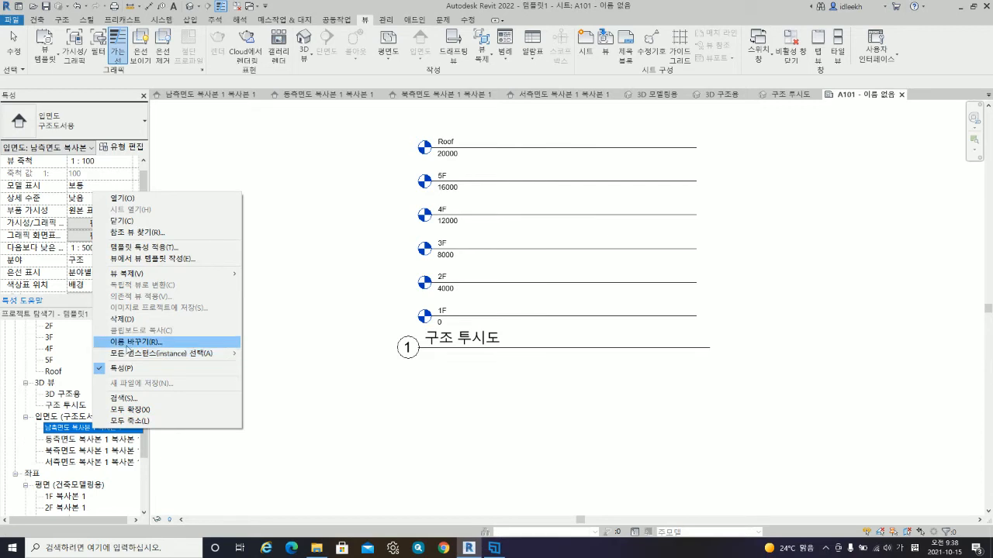
key(r)
click(78, 428)
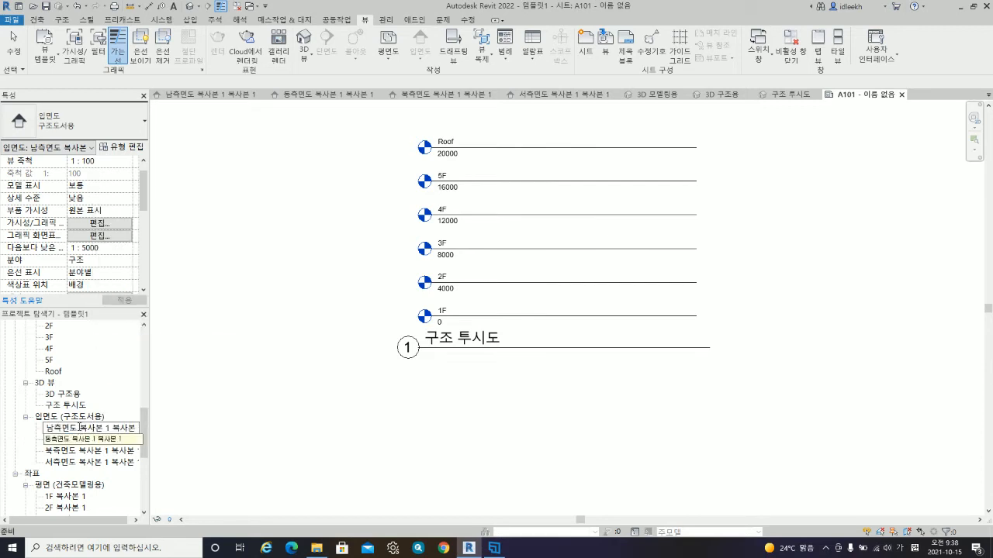
drag(114, 418, 107, 448)
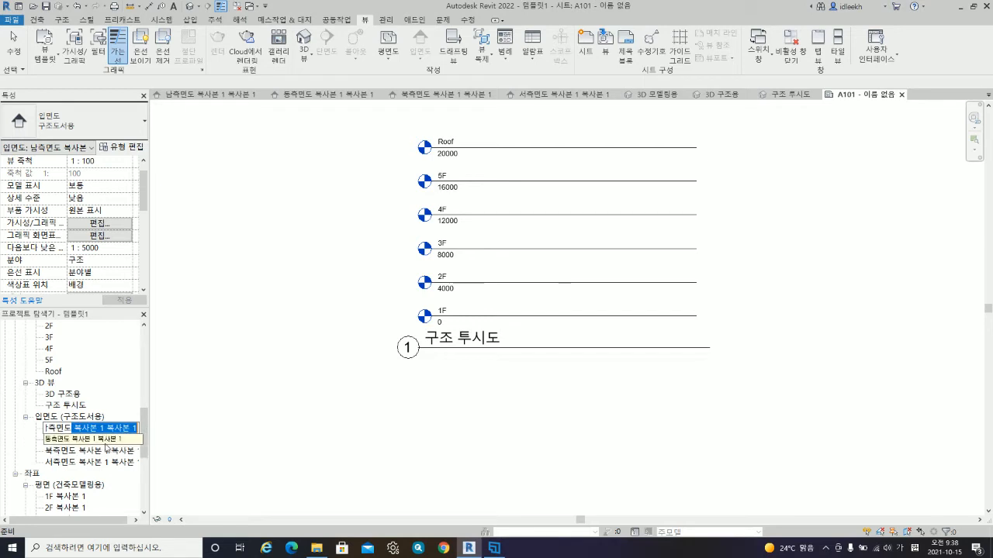
key(BackSpace)
text(())
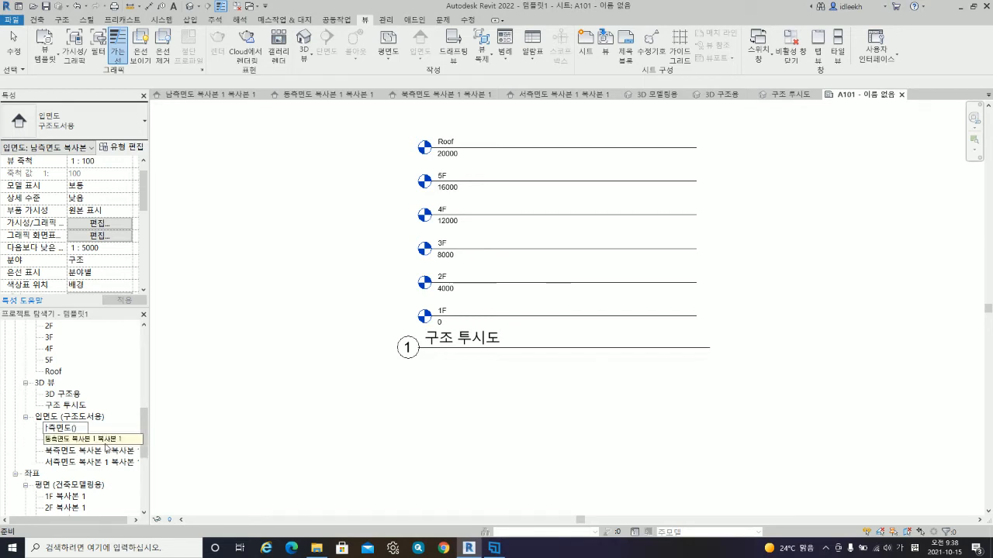
text(구조)
key(BackSpace)
key(BackSpace)
key(BackSpace)
key(BackSpace)
text(남)
key(Return)
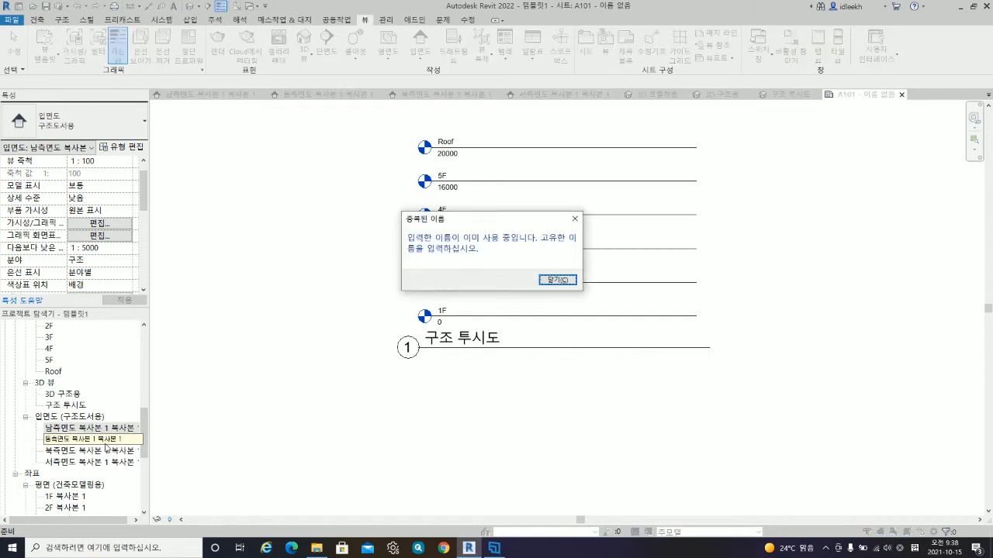
click(558, 279)
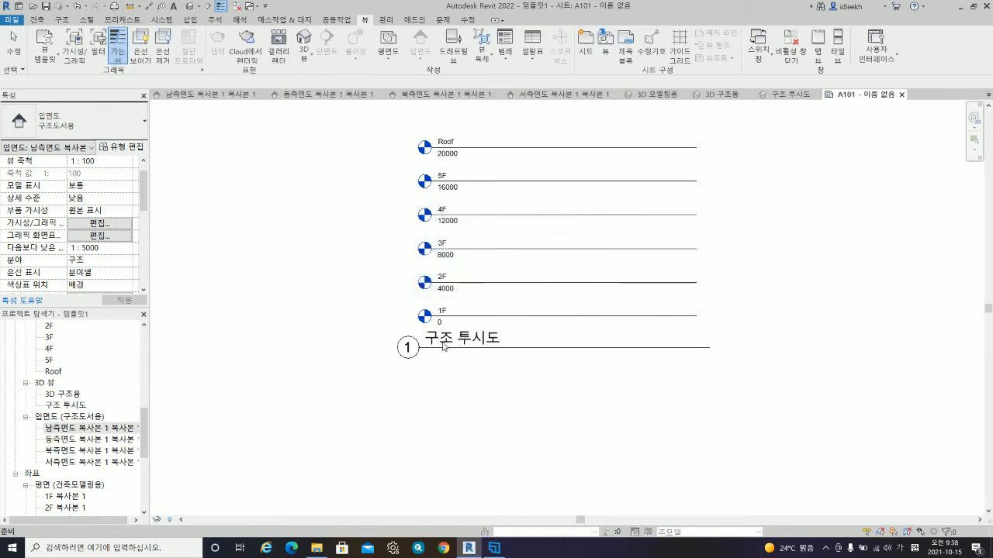
- Rename the copied south elevation under 입면도 (구조도서용) to 구조 남측면도
right_click(103, 427)
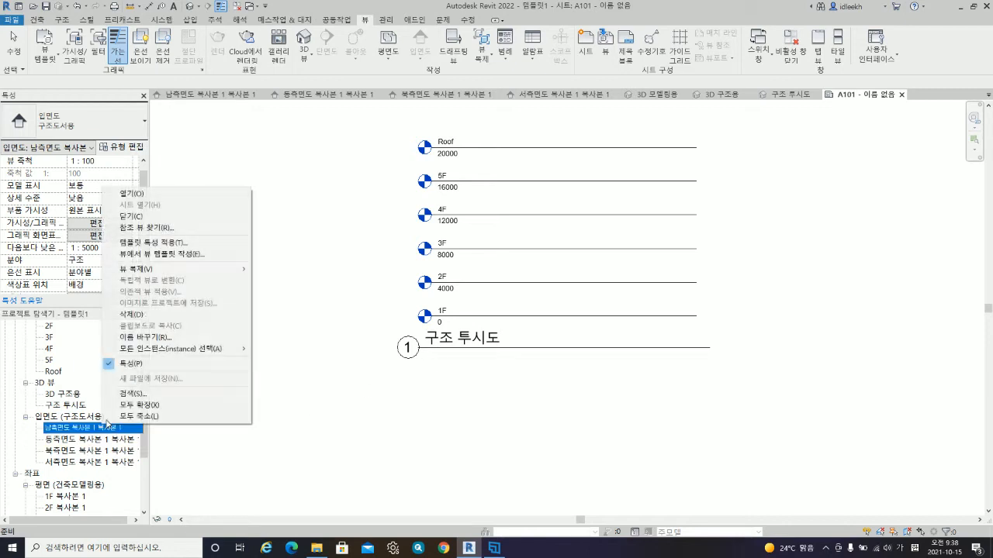
click(154, 339)
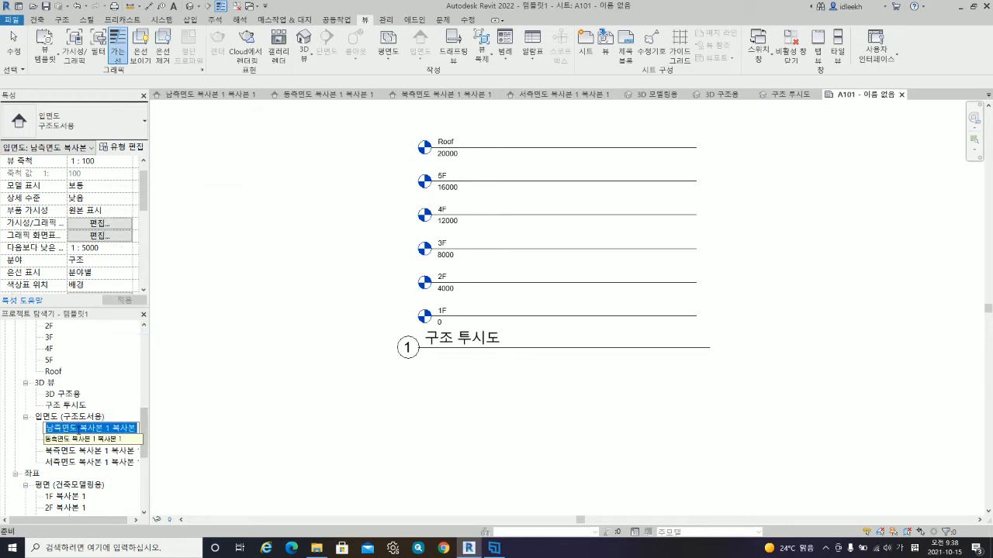
click(78, 429)
key(Delete)
key(Delete)
key(Delete)
key(Delete)
key(Delete)
key(Delete)
key(Delete)
key(Delete)
key(Delete)
key(Delete)
key(Delete)
key(Delete)
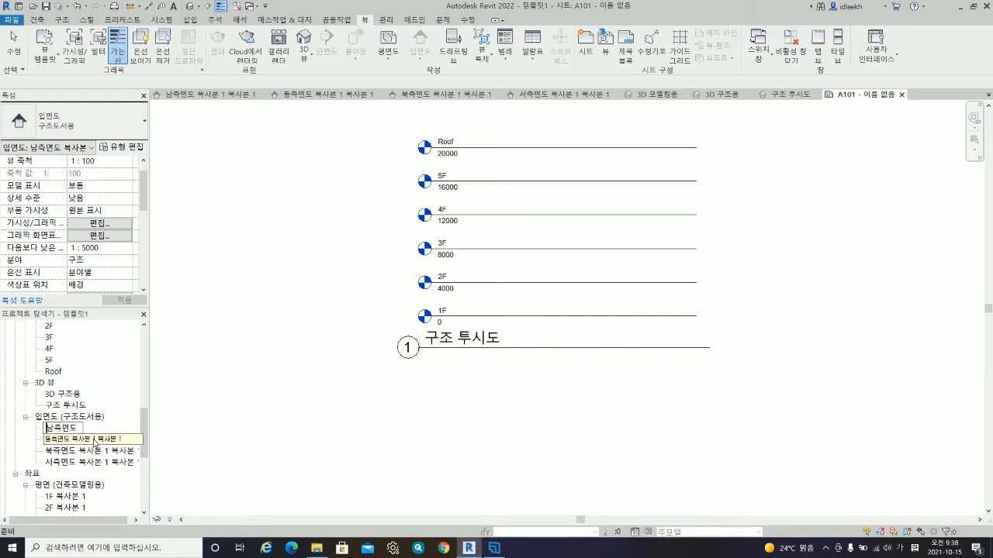
text(구조)
key(Return)
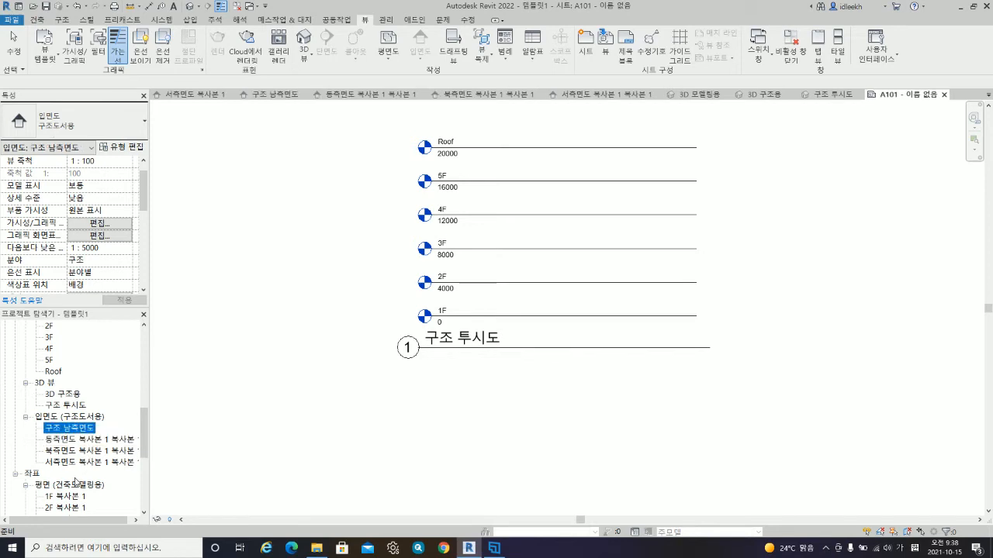
- Rename the copied east elevation under 입면도 (구조도서용) to 구조 동측면도
right_click(79, 441)
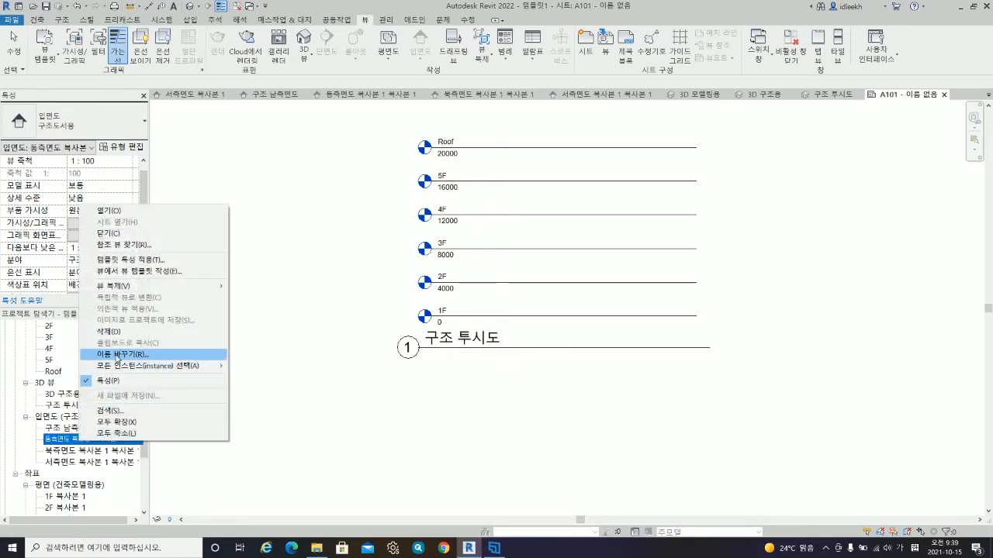
click(122, 355)
click(78, 439)
key(Delete)
key(Delete)
key(Delete)
key(Delete)
key(Delete)
key(Delete)
key(Delete)
key(Delete)
key(Delete)
key(Delete)
key(Delete)
key(Delete)
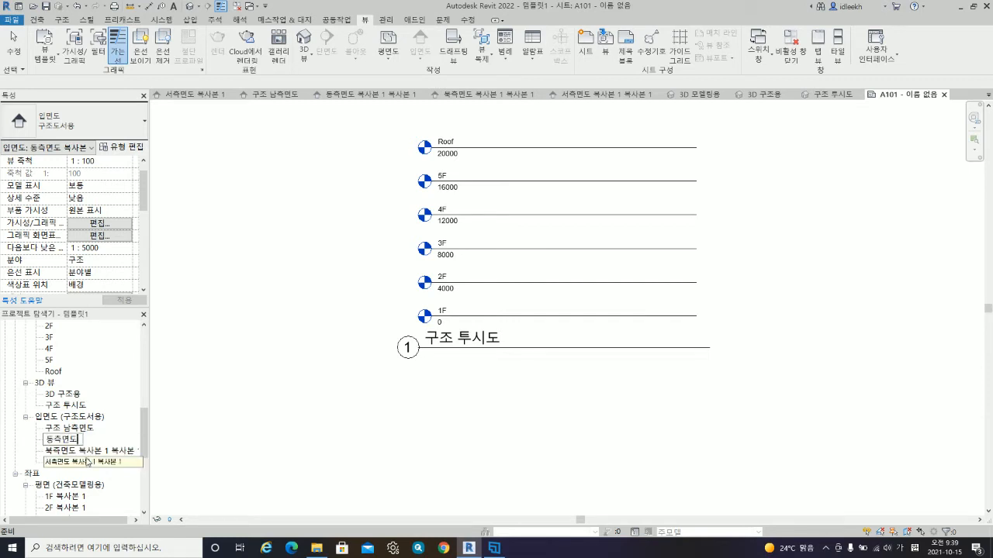
key(Home)
text(구조)
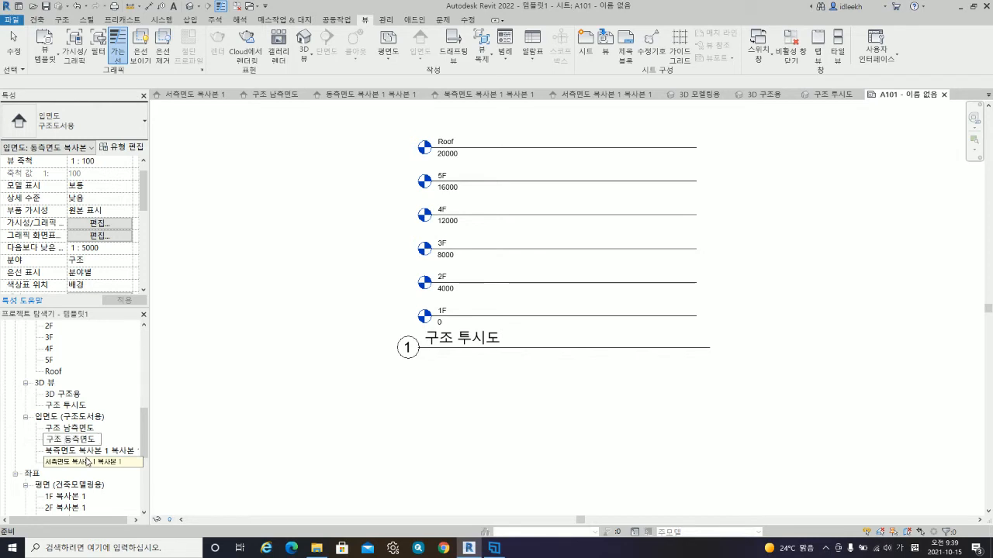
key(Return)
- Rename the 1F plan under 평면 (건축도서용) to 건축 1층평면도, applying the name to its level and related views as well
scroll(56, 406, up, 4)
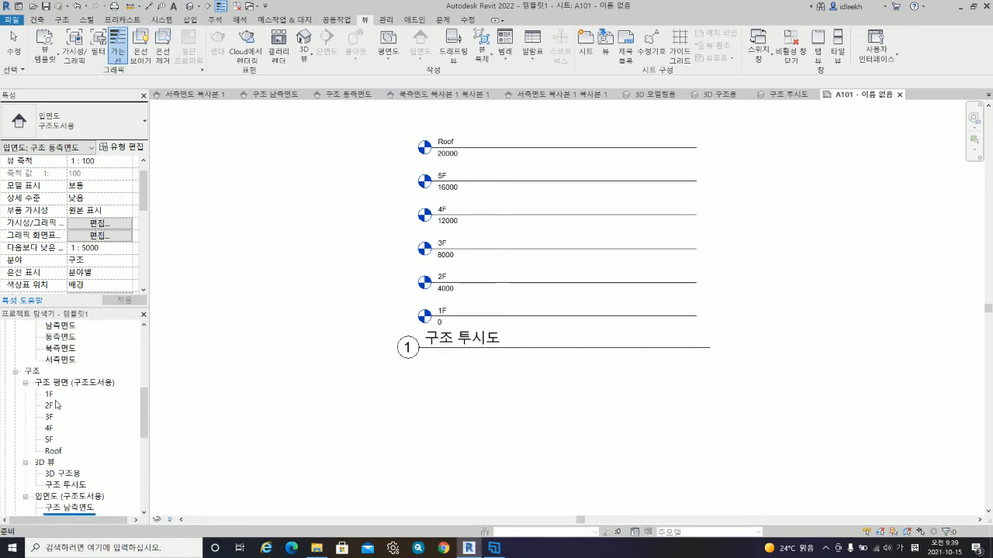
scroll(57, 402, up, 6)
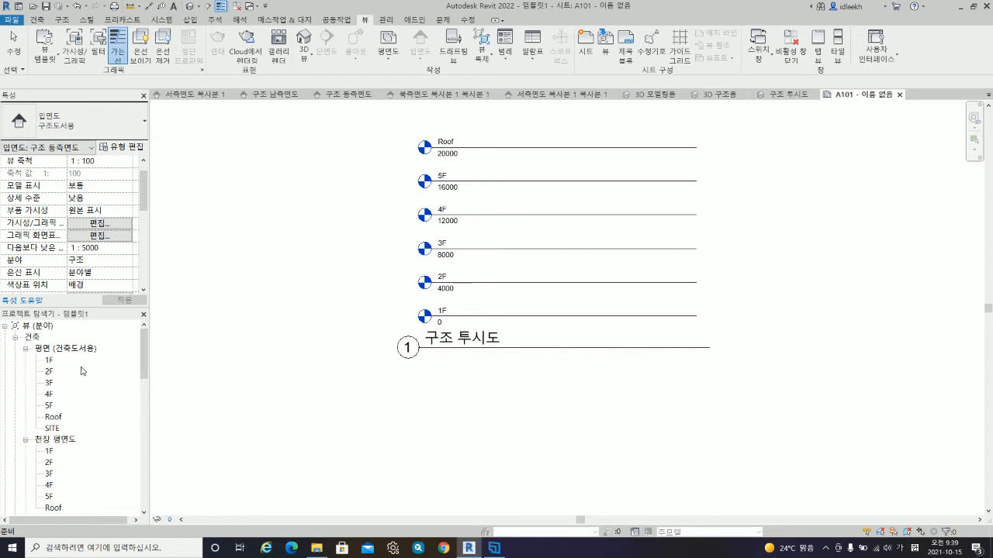
right_click(50, 363)
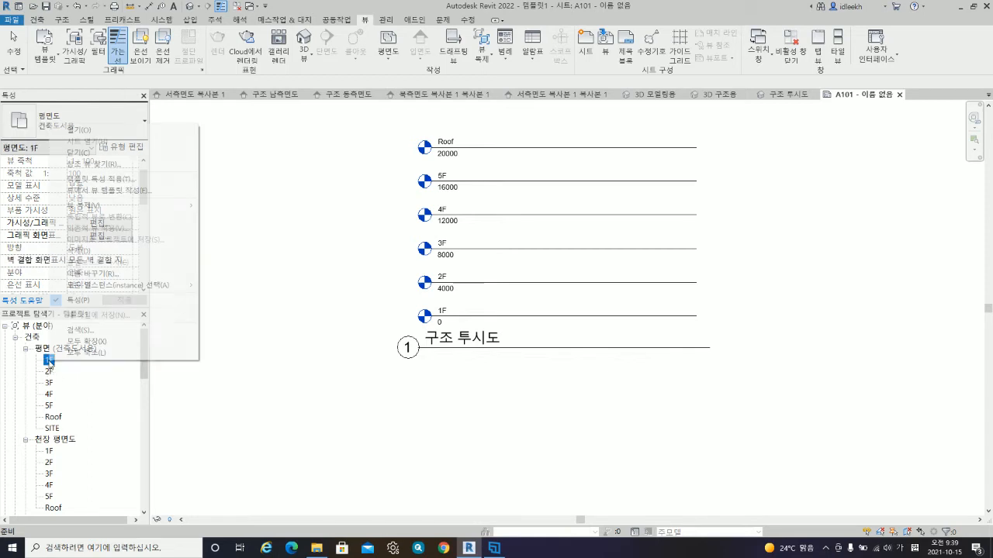
click(91, 281)
text(거)
text(ㅊ)
text( 1층ㅍ)
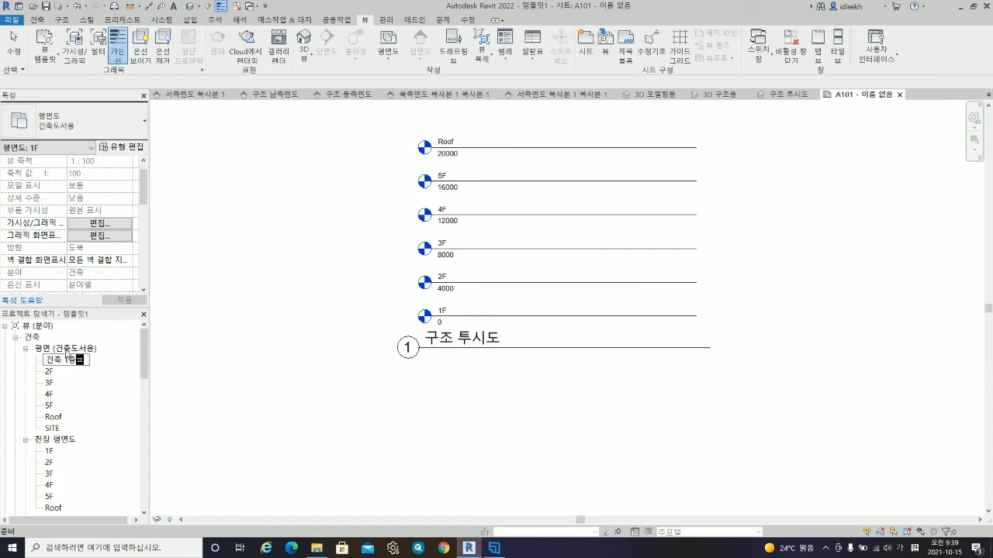
text(평면ㄷ)
key(Return)
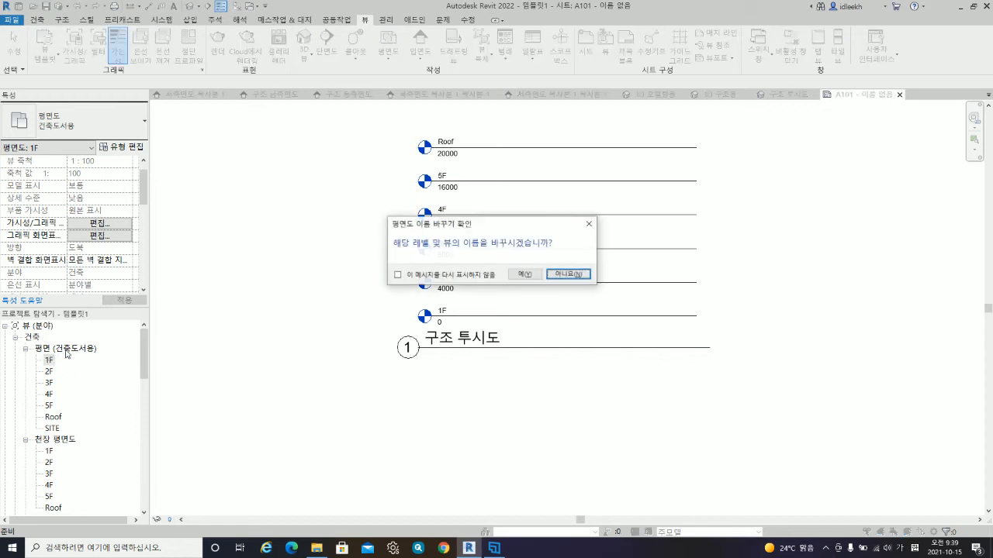
click(524, 274)
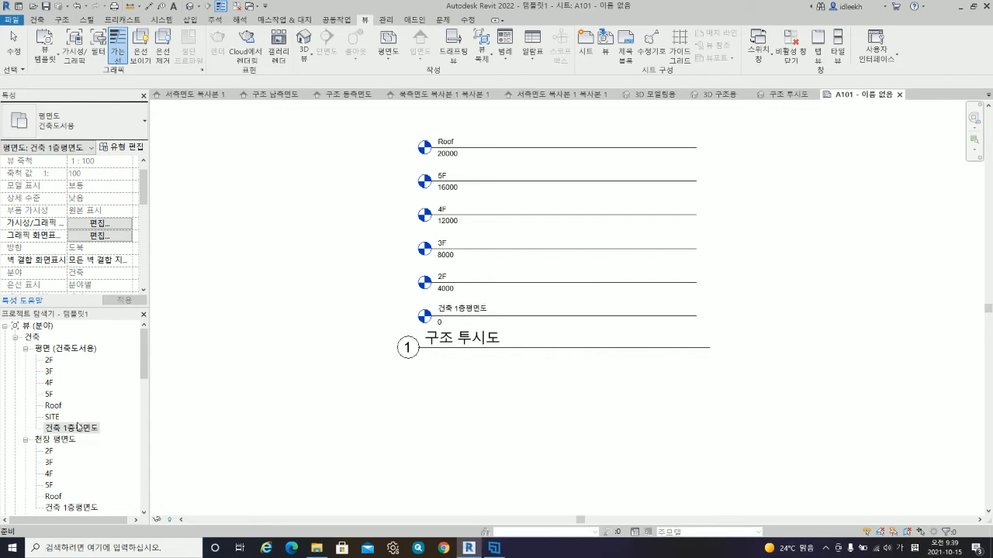
- Remove the 건축 prefix from the first-floor architectural plan's name so it reads 1층평면도, renaming the level and related views too
right_click(72, 428)
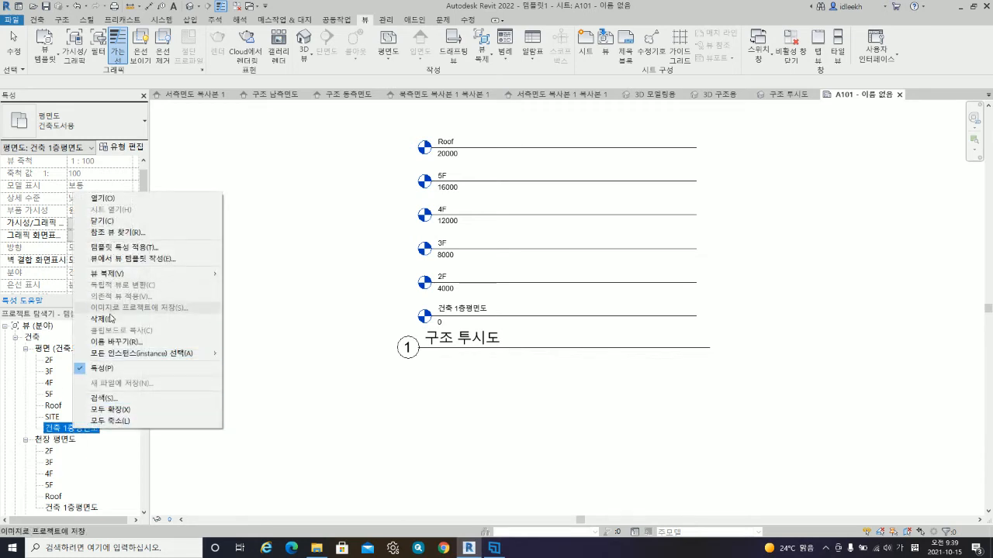
click(115, 341)
click(65, 428)
key(BackSpace)
key(BackSpace)
key(BackSpace)
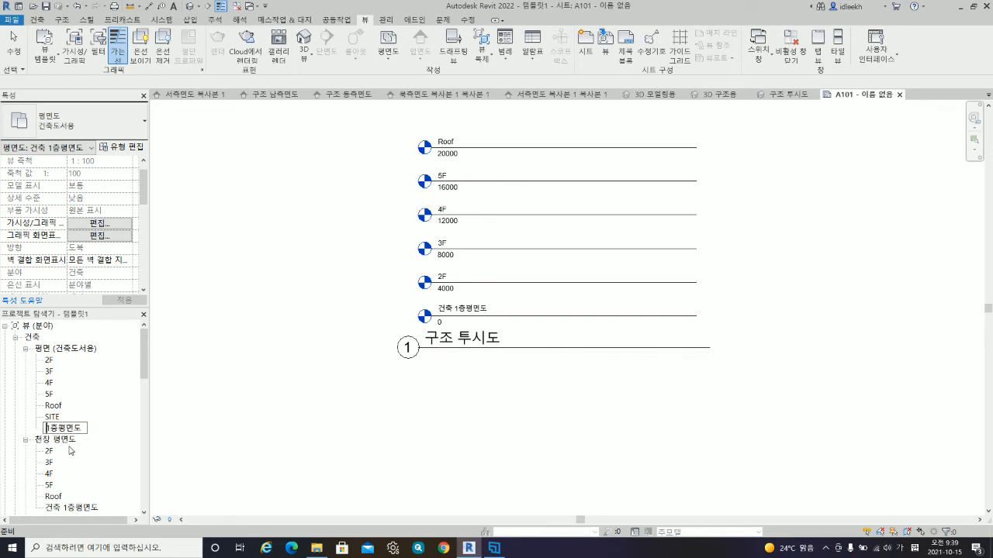
key(Return)
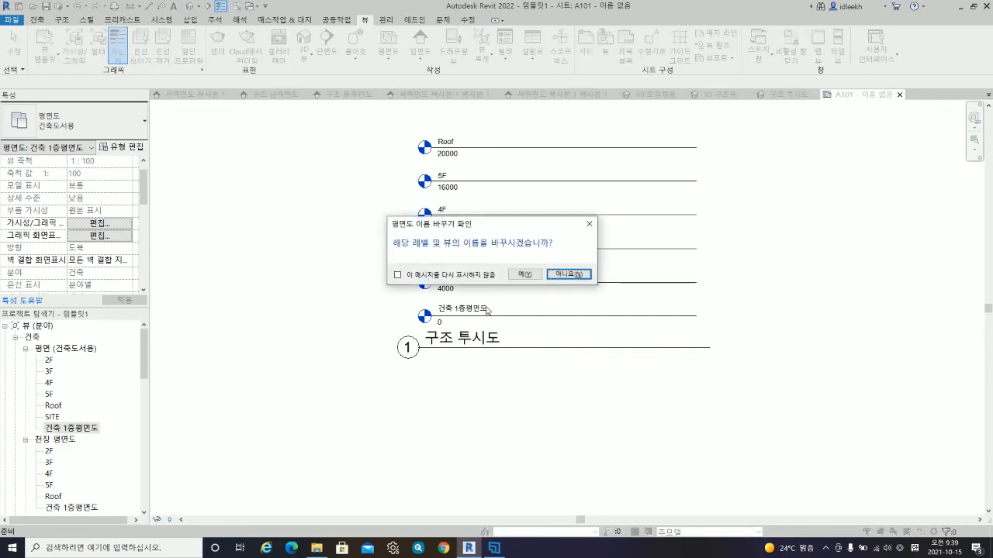
click(525, 275)
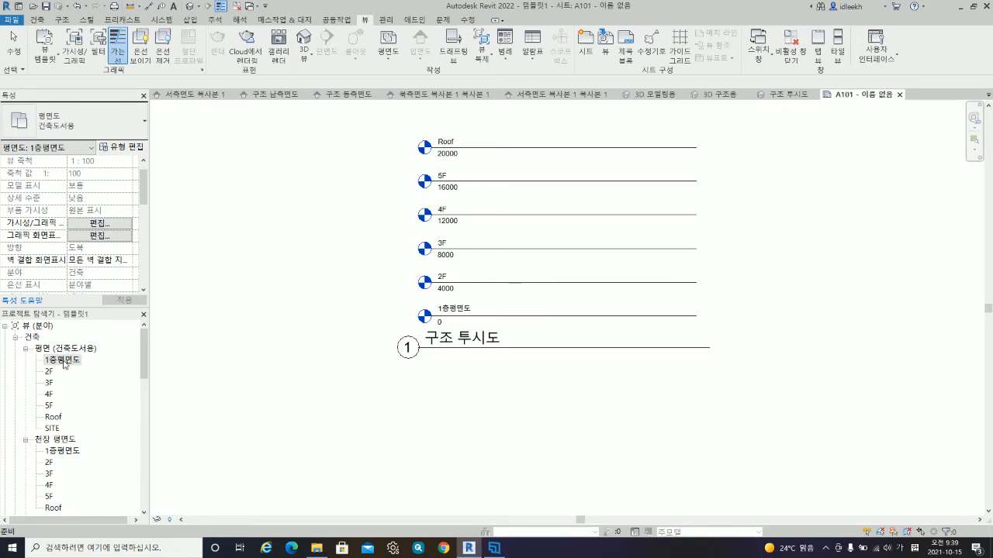
- Rename the first-floor architectural plan back to 1F together with its level and related views
right_click(60, 361)
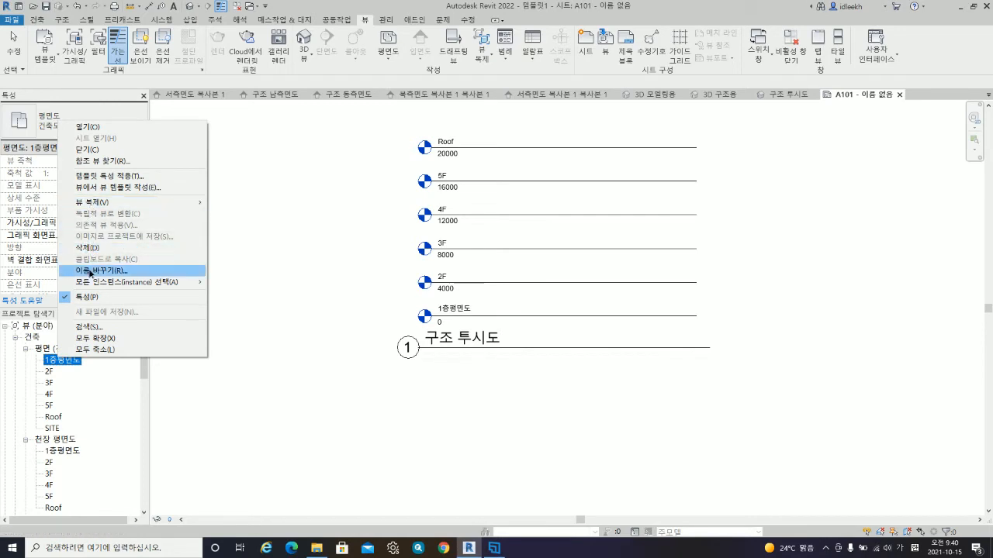
click(93, 270)
text(1F)
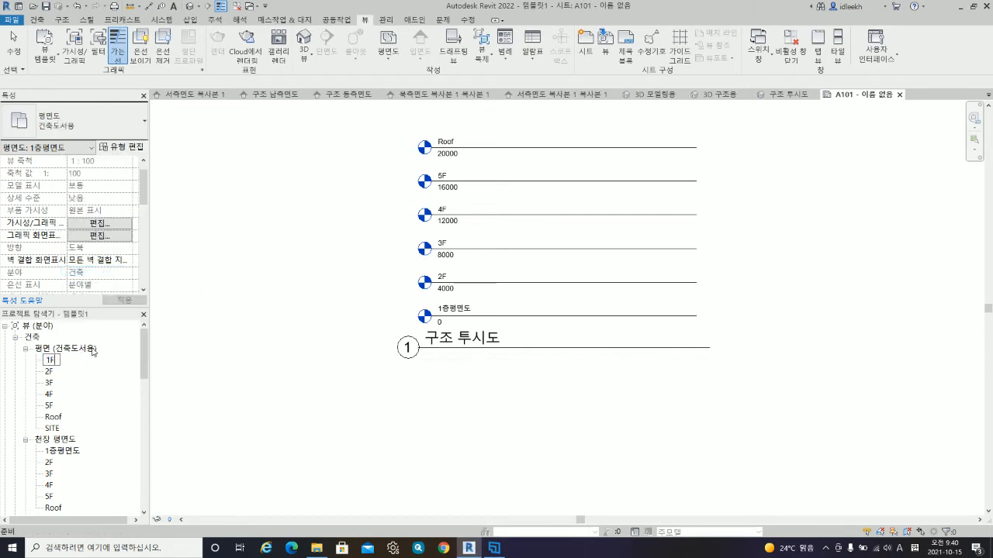
key(Return)
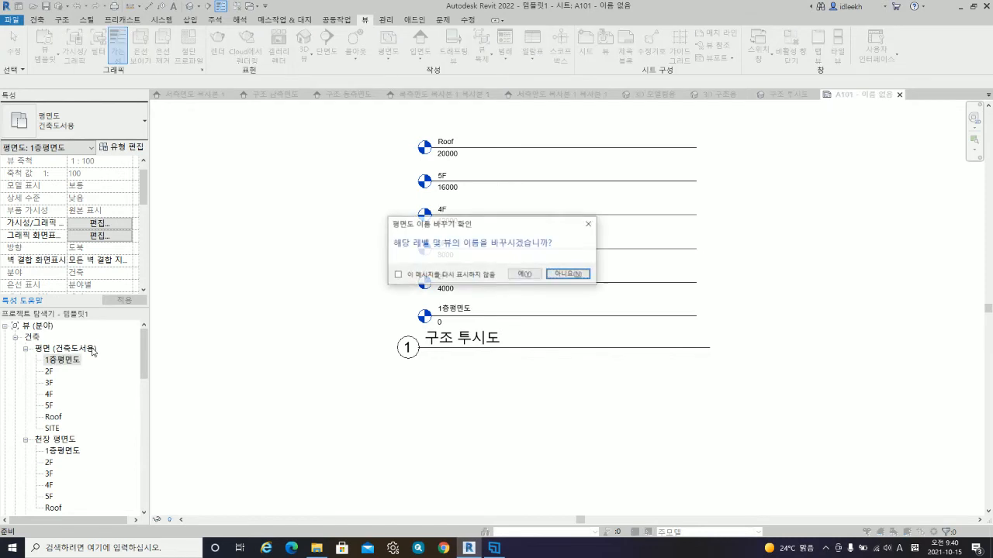
click(526, 276)
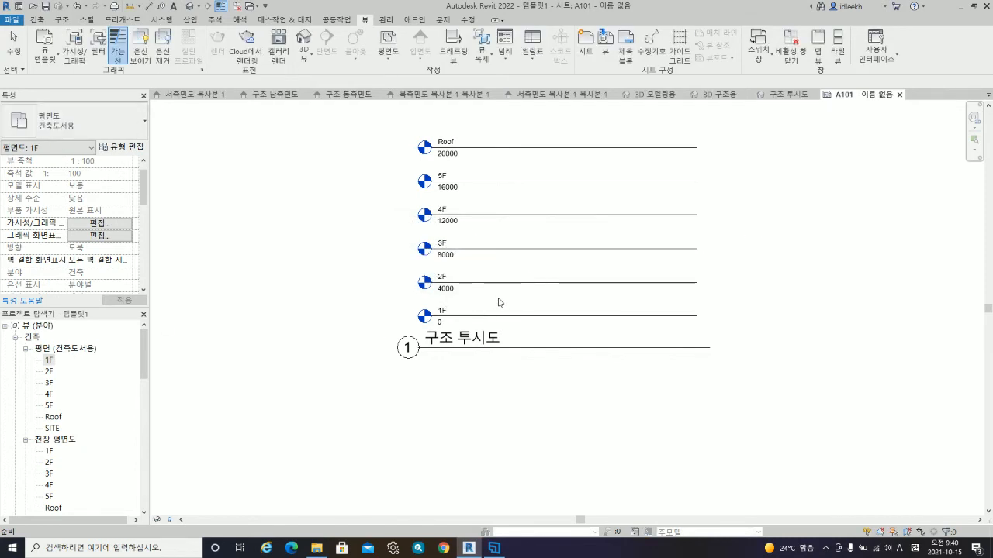
- Rename the 1F plan under 평면 (건축도서용) to 건축 1층 평면도 without renaming the level and related views
right_click(49, 361)
click(94, 272)
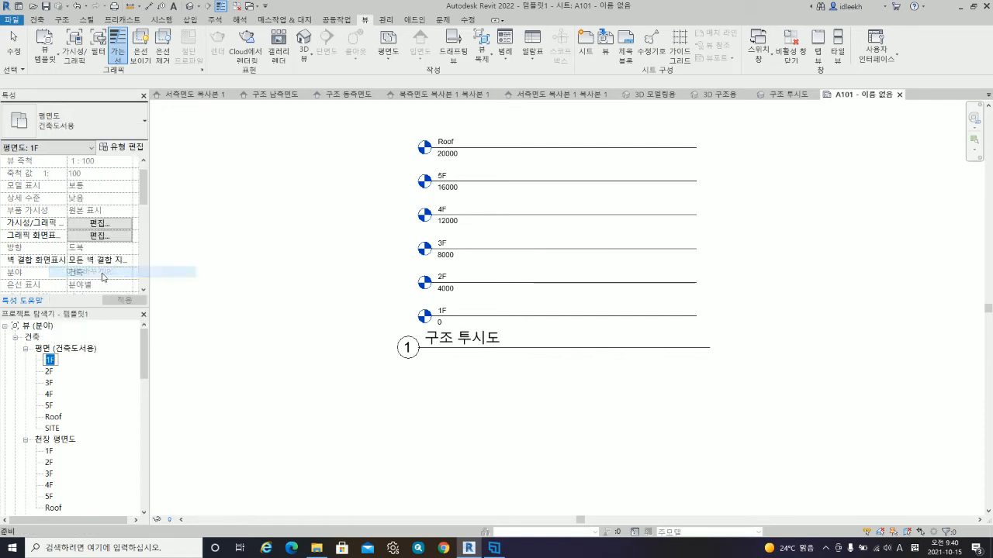
text(rjs)
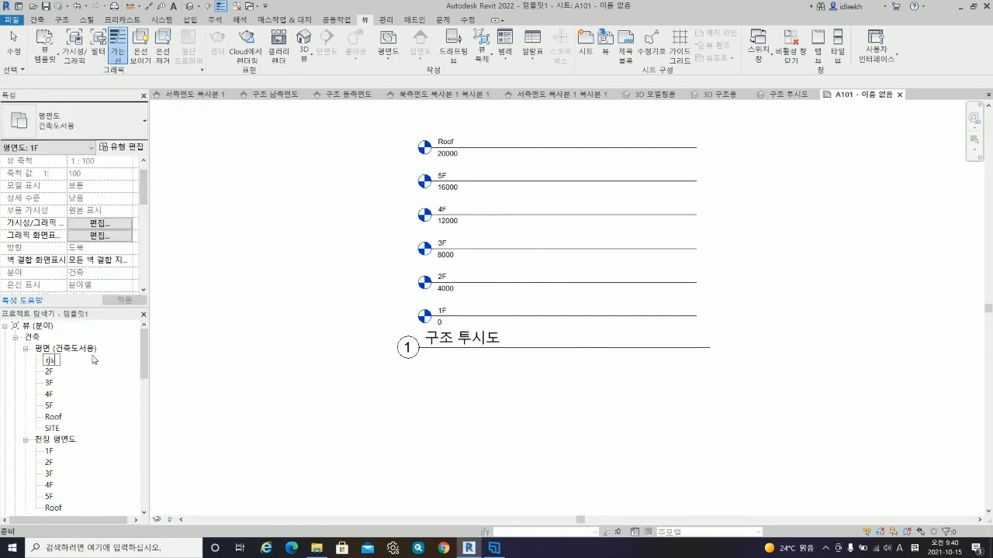
key(Hangul)
text(ㄱ축 1층 평면도)
key(Return)
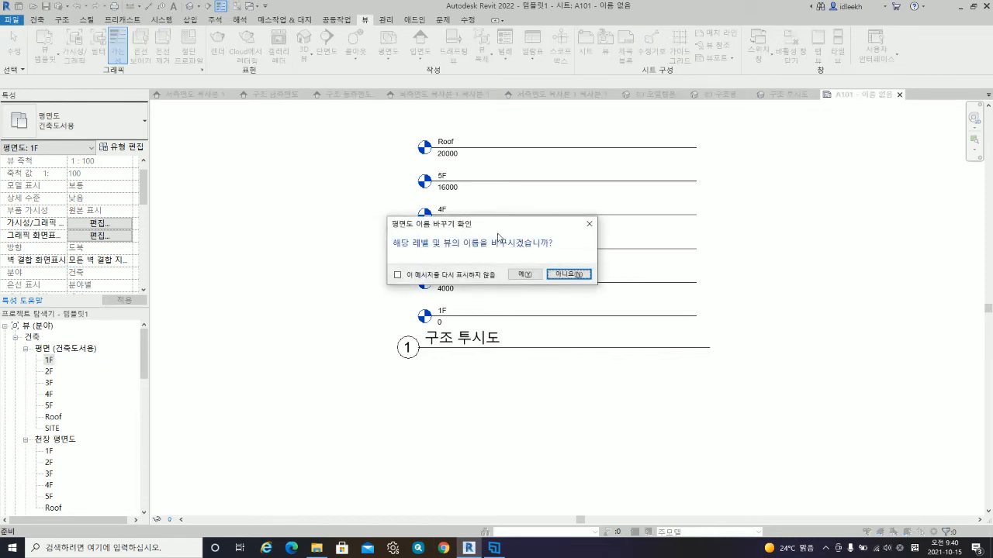
click(567, 275)
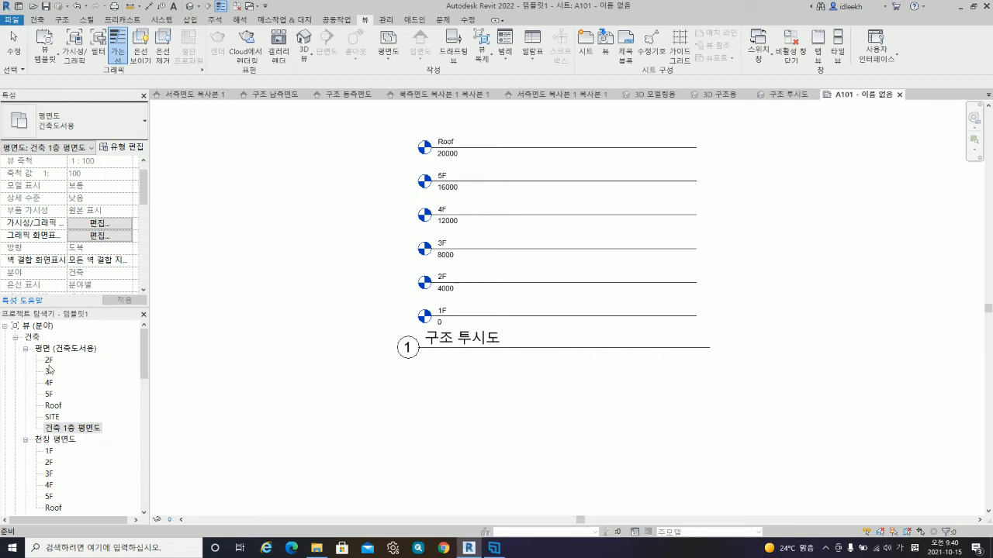
- Create a new sheet with the A1 미터법 title block and place the 건축 1층 평면도 view on it
click(586, 46)
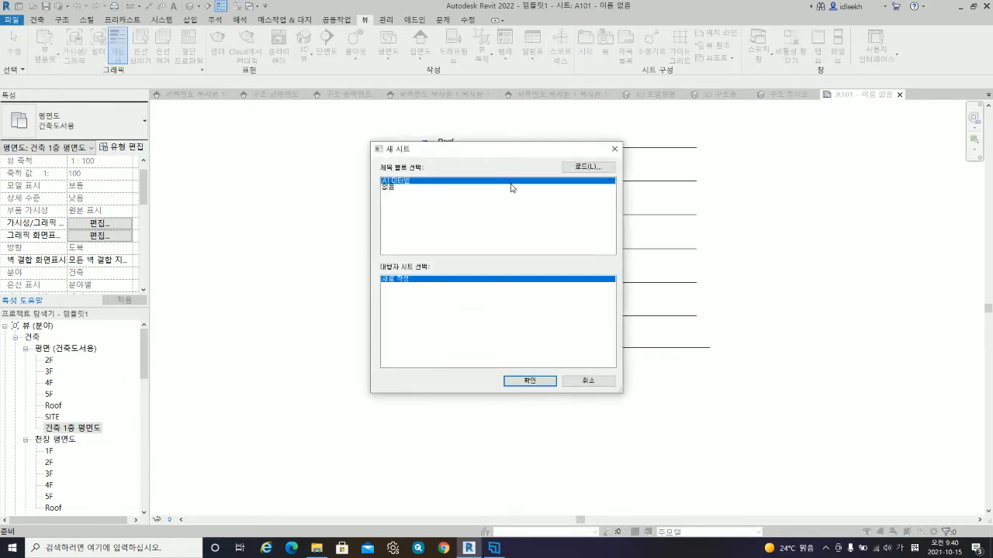
click(530, 381)
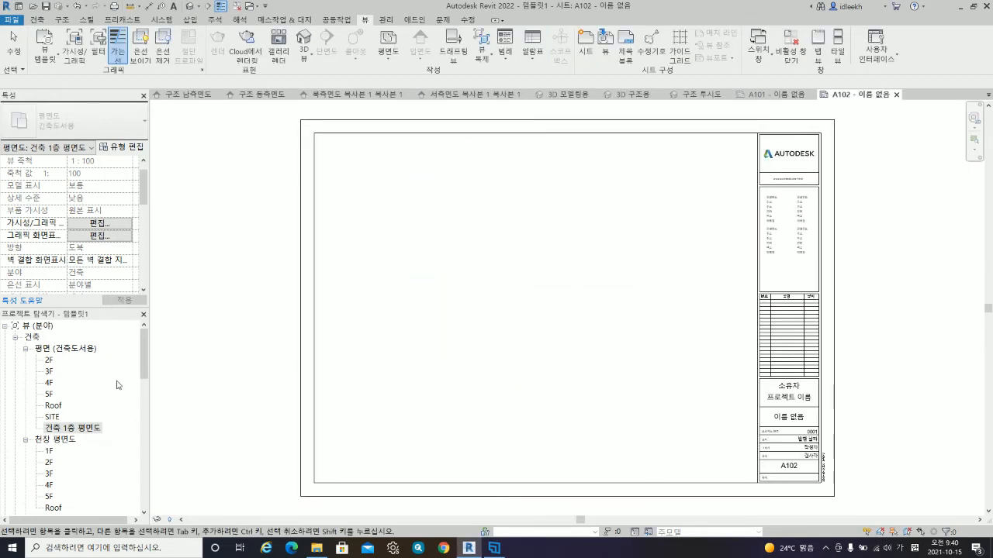
drag(67, 431, 450, 326)
click(525, 291)
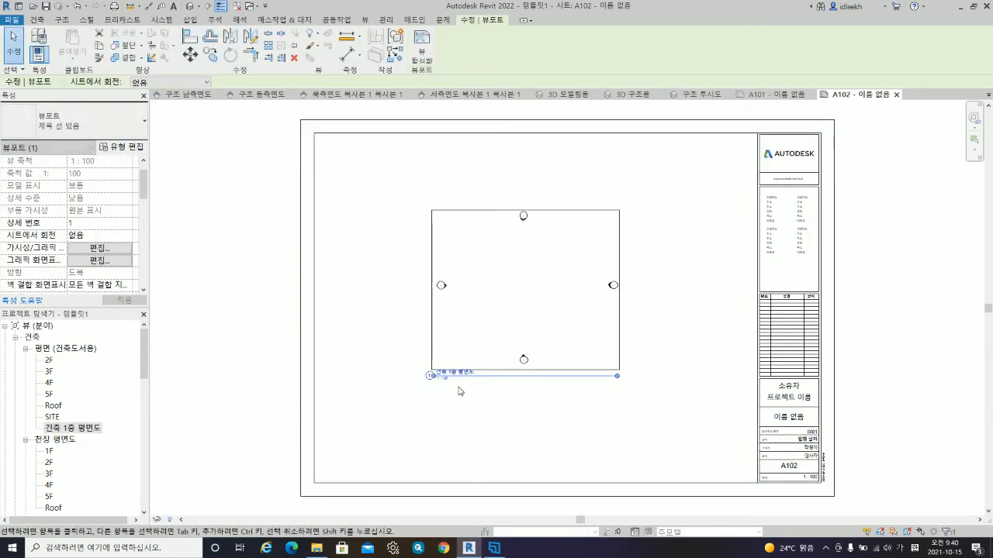
scroll(425, 387, up, 5)
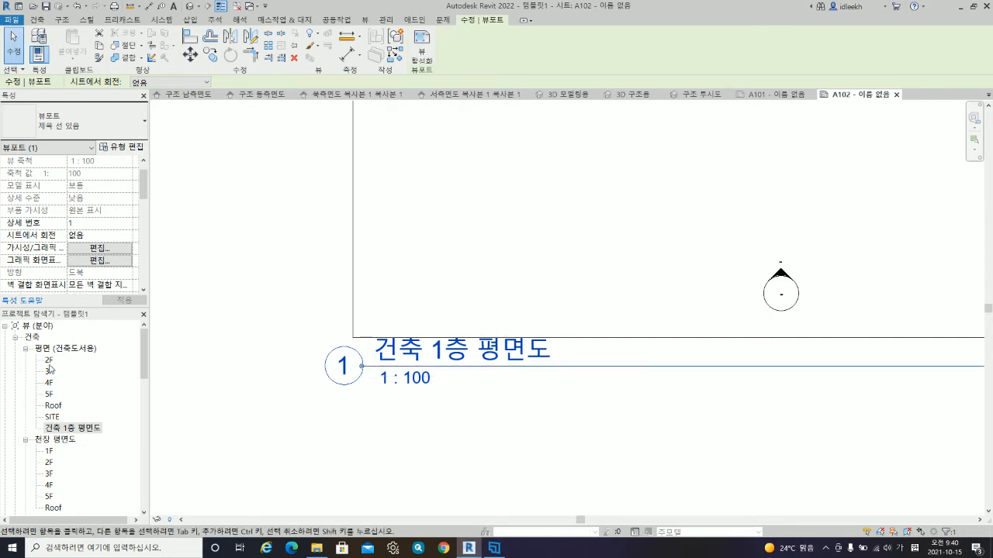
- Rename the 1F plan under 구조 평면 (구조도서용) to 구조 1층 평면도 without renaming the level and related views
scroll(54, 423, down, 1)
scroll(53, 418, down, 6)
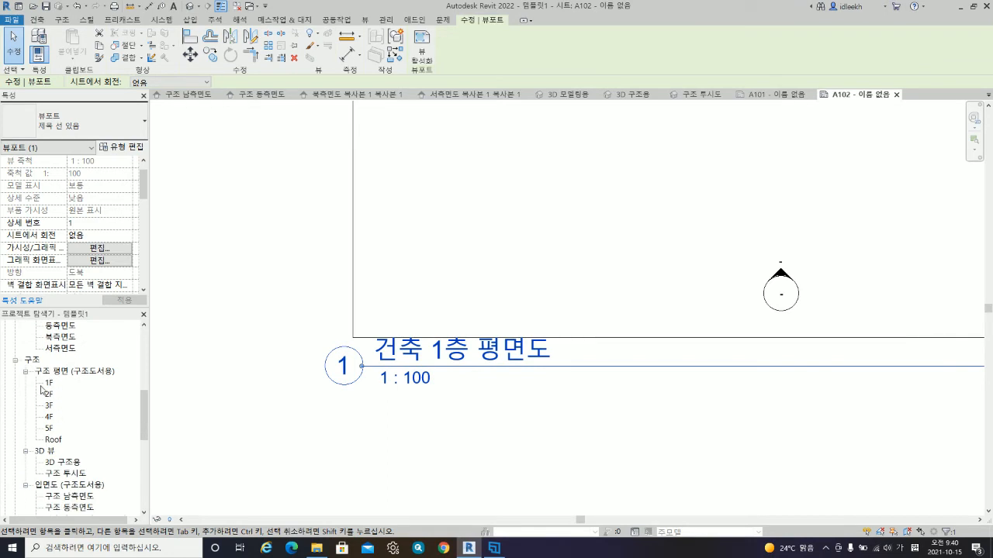
right_click(49, 386)
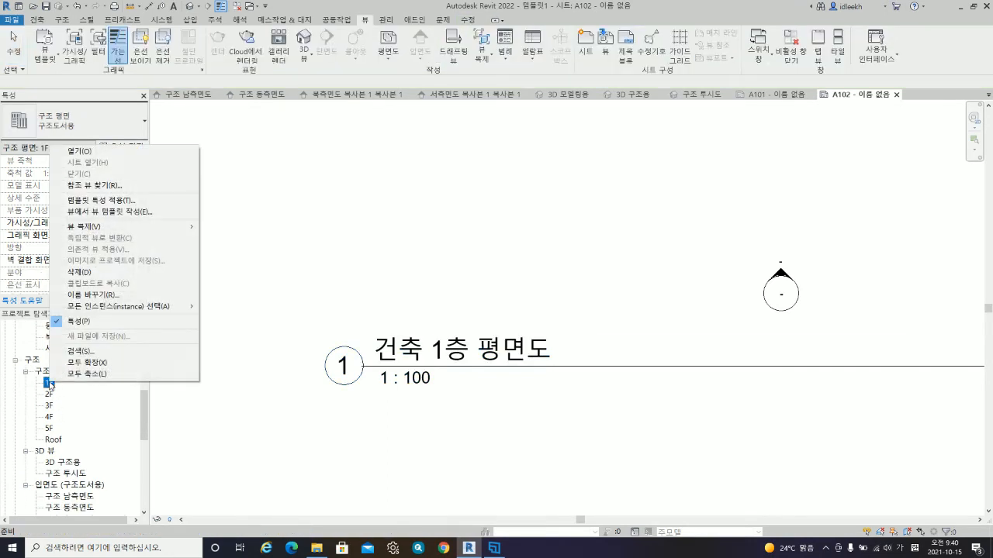
click(95, 300)
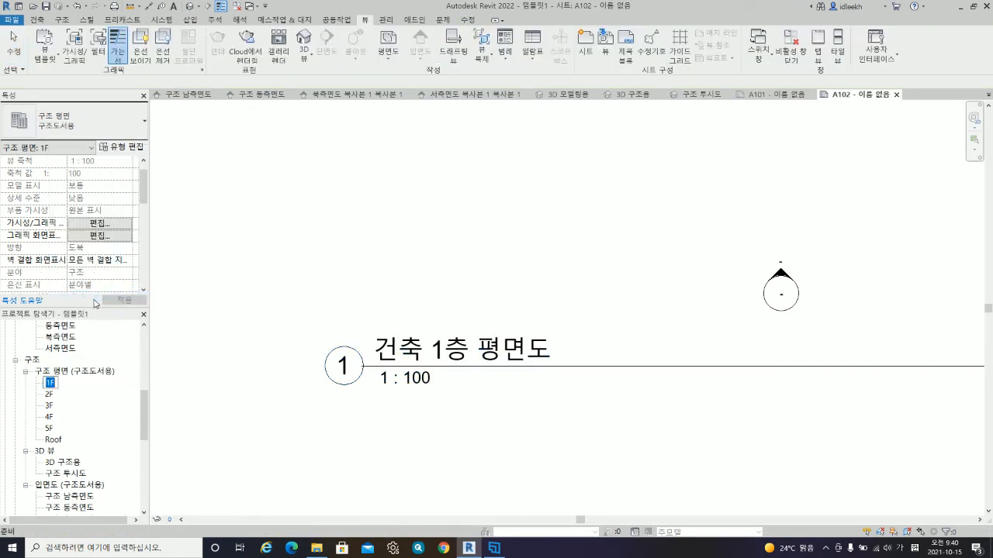
text(ㄱ)
text(ㅜ조)
text( 1ㅊ)
text( ㅍ)
text(면ㄷ)
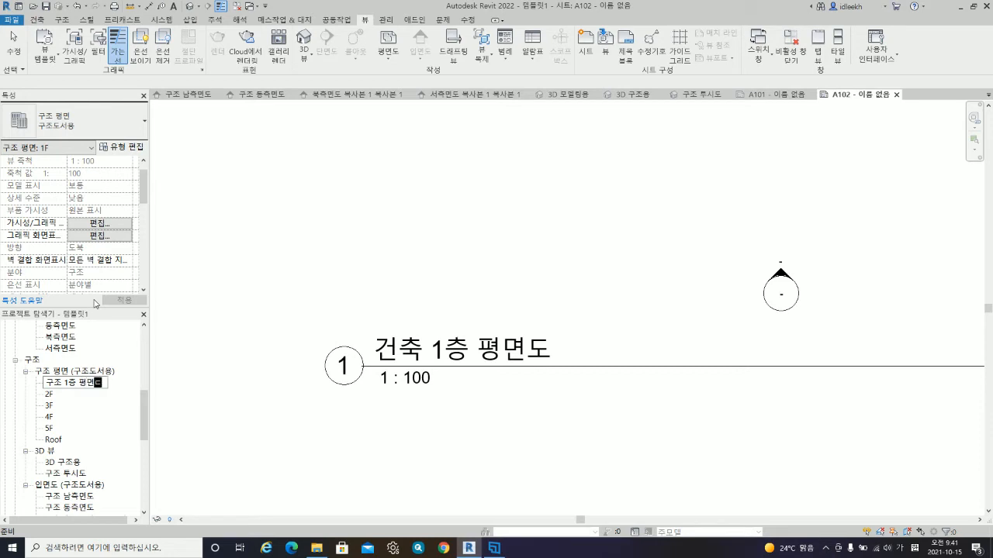
key(Return)
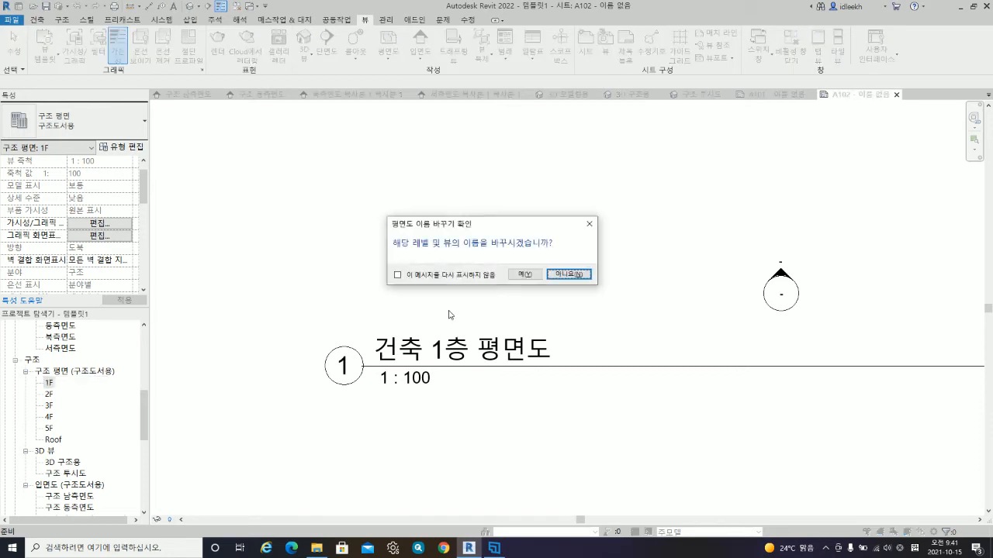
click(576, 274)
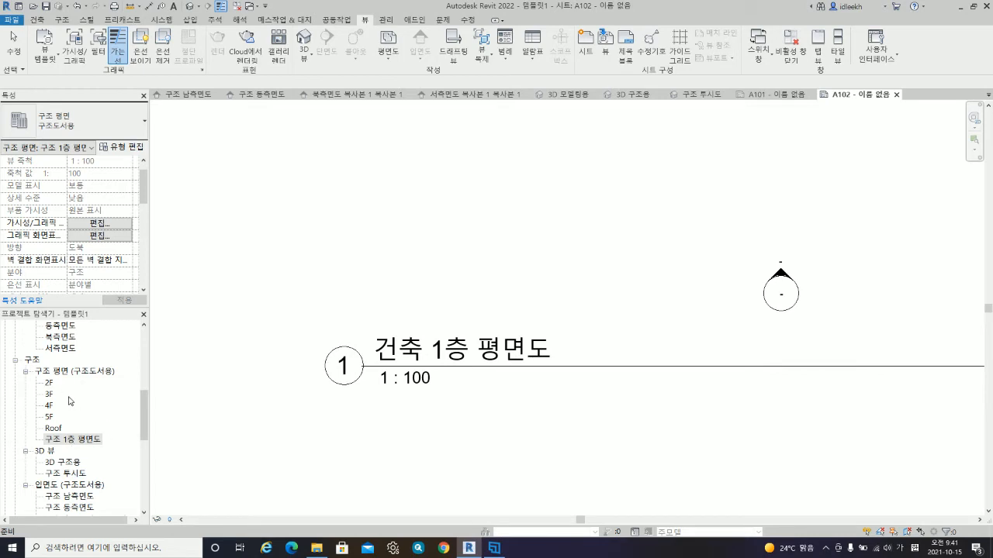
- Rename the 남측면도 복사본 1 elevation under 좌표, 입면도 (건축모델링용), to 모델링용 남측면도
scroll(71, 403, down, 2)
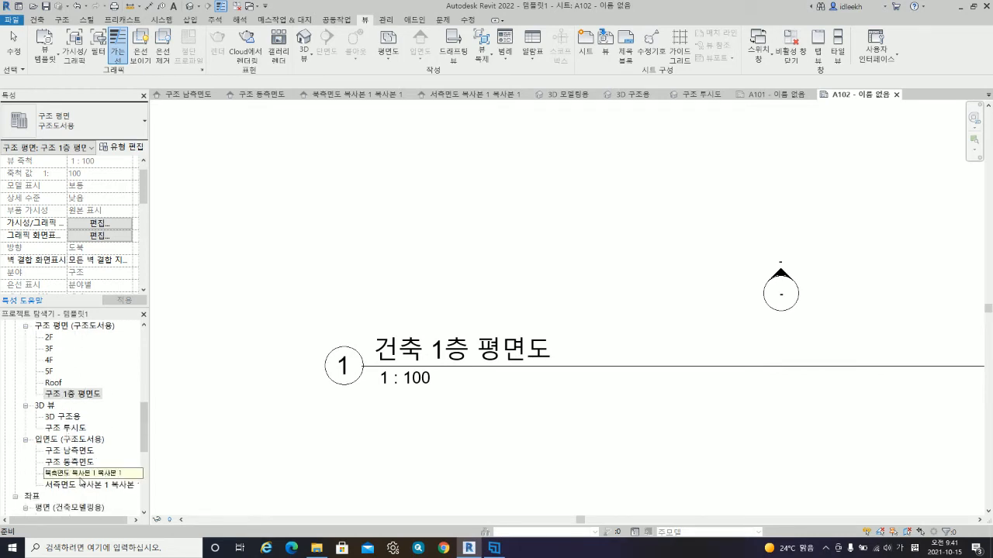
scroll(89, 454, up, 5)
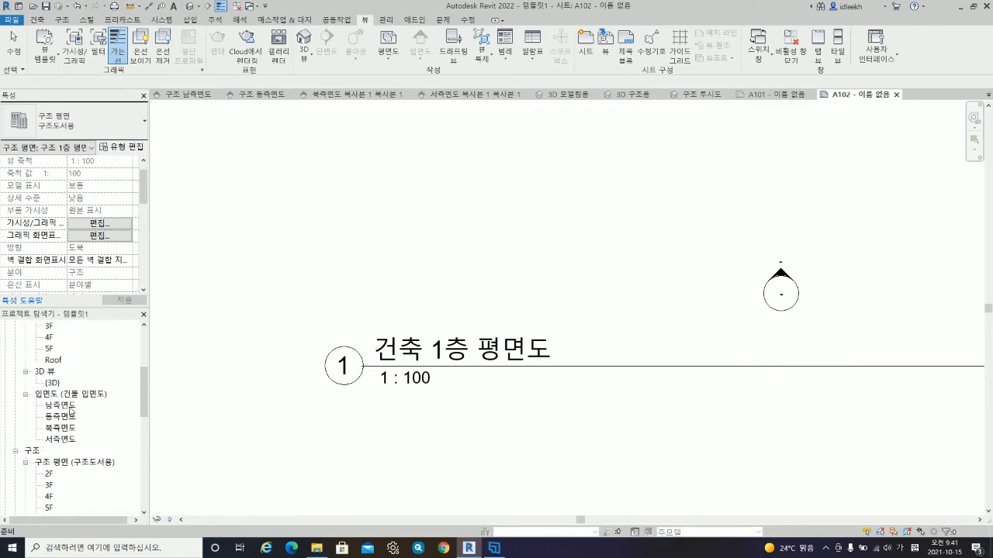
scroll(62, 411, up, 1)
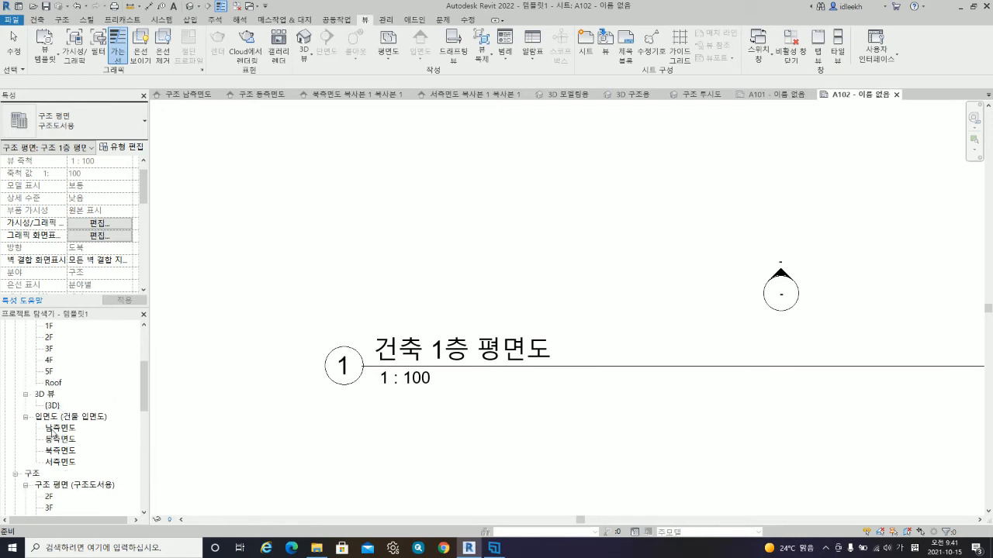
scroll(57, 450, down, 10)
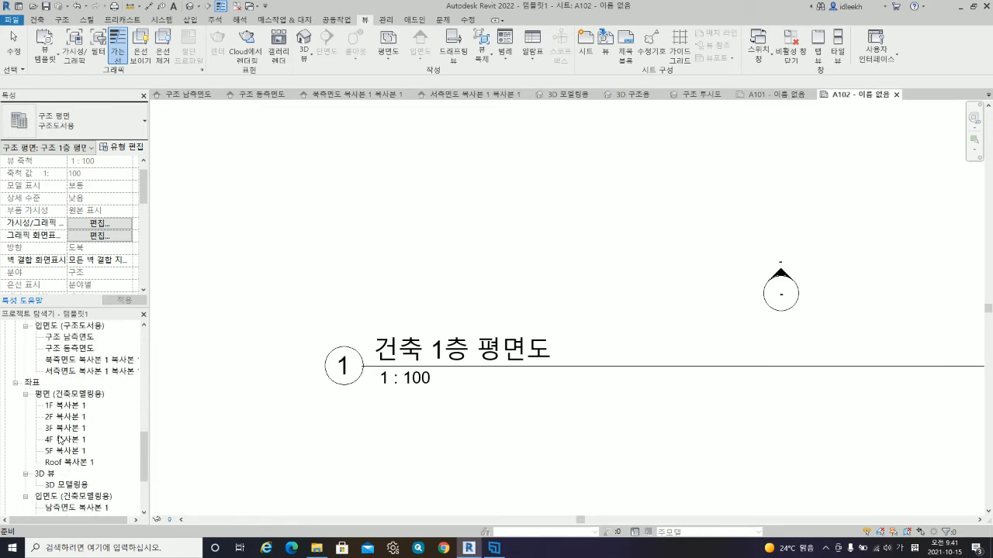
scroll(61, 441, down, 1)
right_click(81, 448)
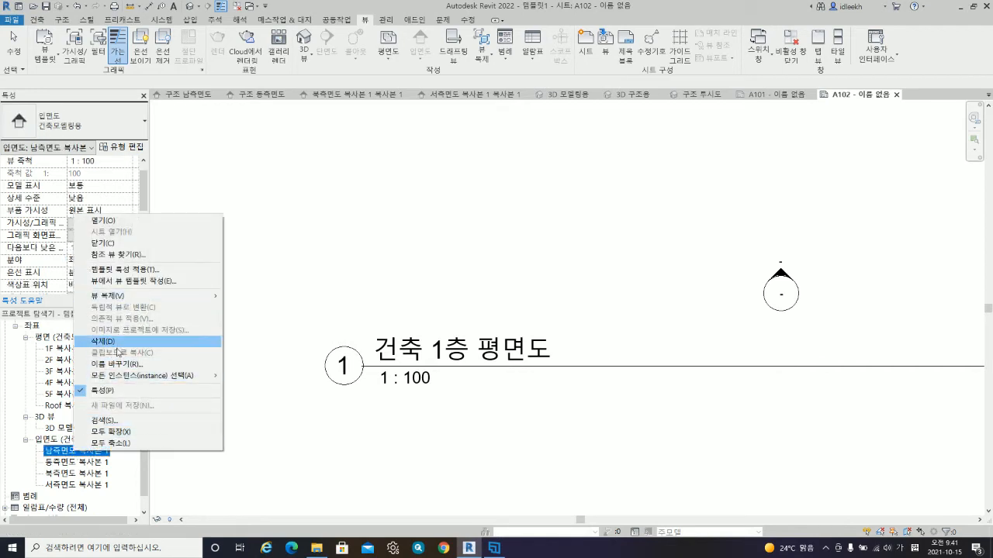
click(113, 364)
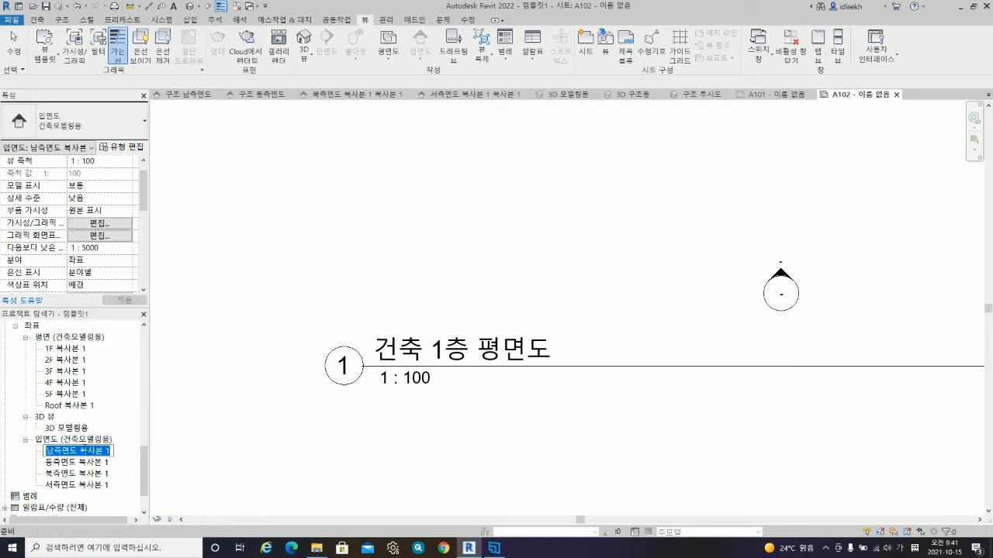
drag(80, 450, 111, 450)
key(BackSpace)
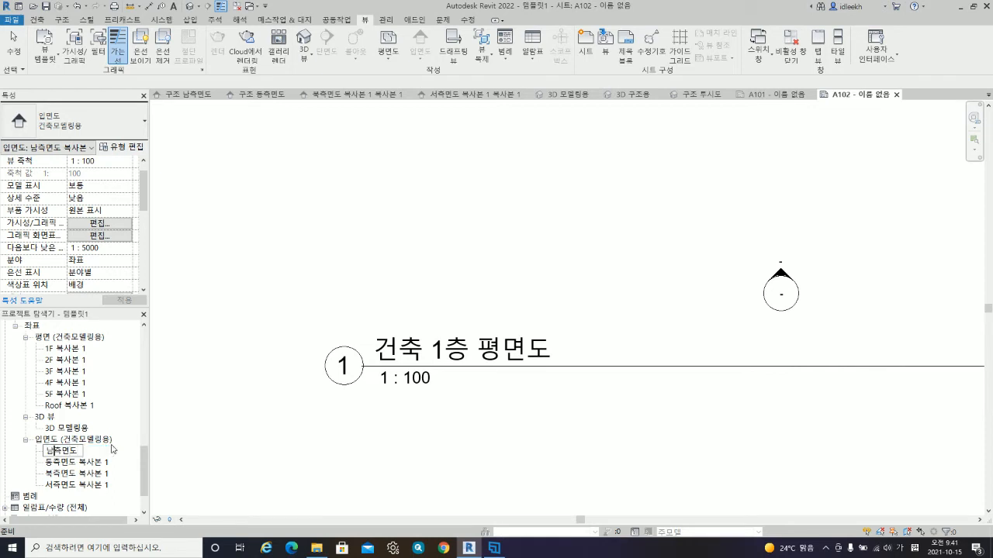
text(모델링용)
key(Return)
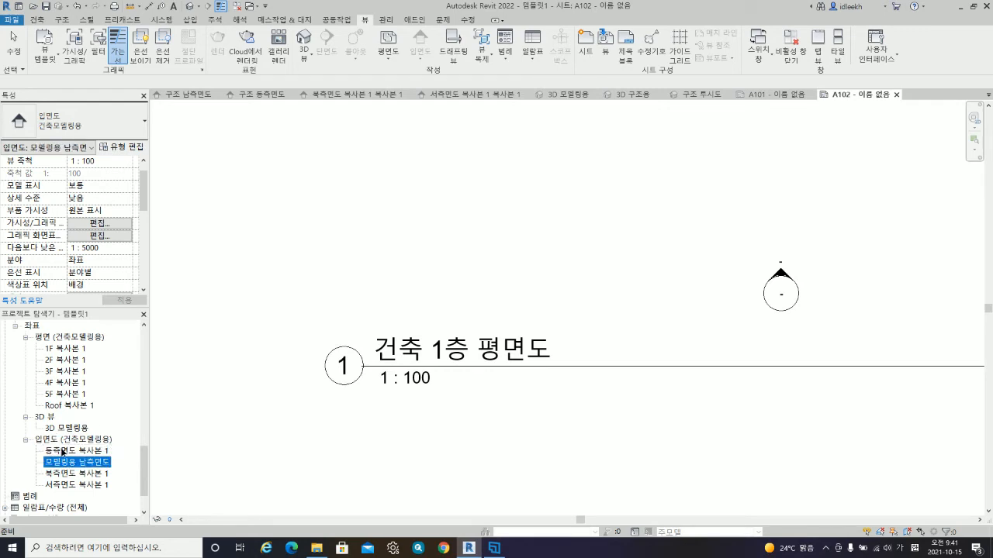
- Rename the 동측면도 복사본 1 elevation under 입면도 (건축모델링용) to 모델링용 동측면도
right_click(64, 451)
click(101, 361)
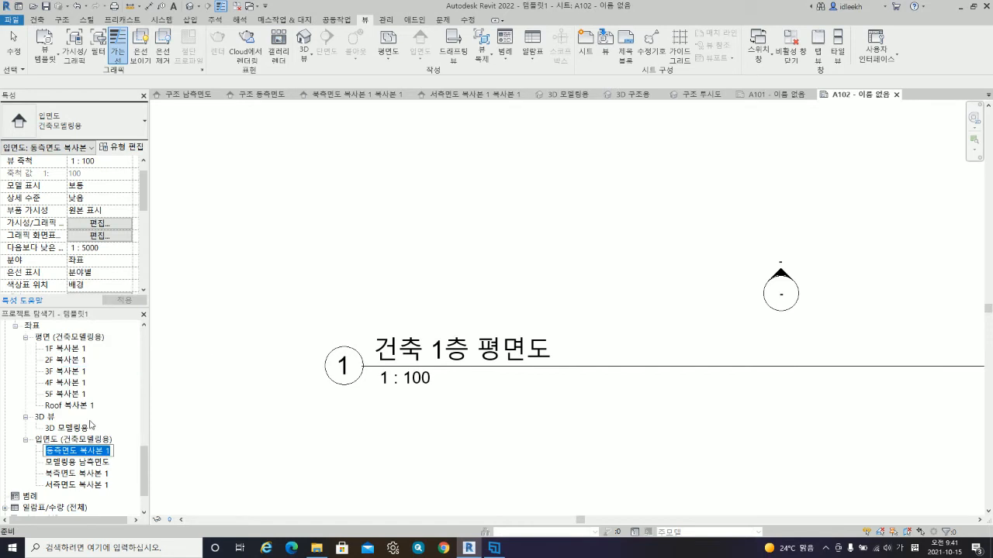
drag(78, 451, 142, 447)
key(BackSpace)
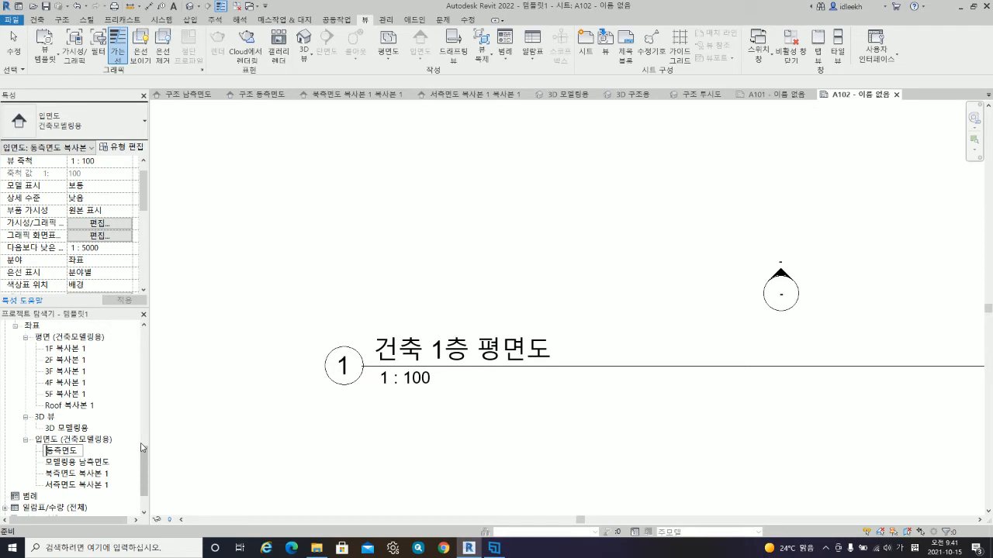
text(모델링용)
key(Return)
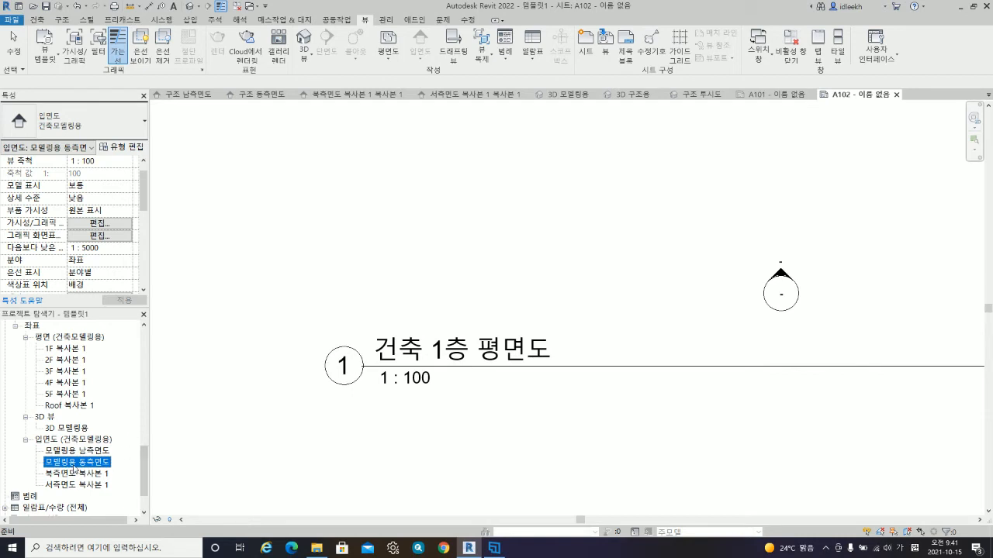
- Review the plan and elevation view names under the 건축, 구조 and 좌표 disciplines in the project browser
scroll(77, 442, up, 4)
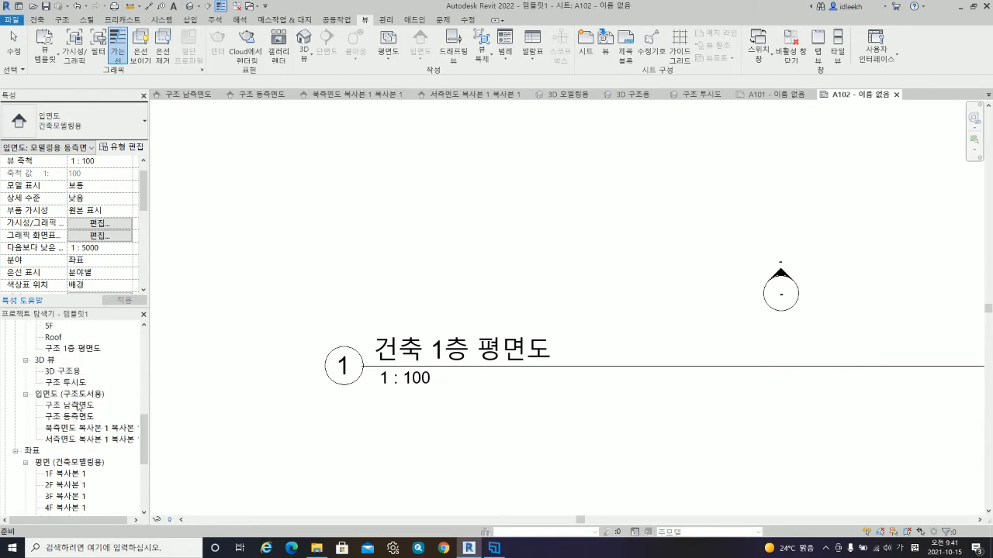
scroll(59, 415, up, 10)
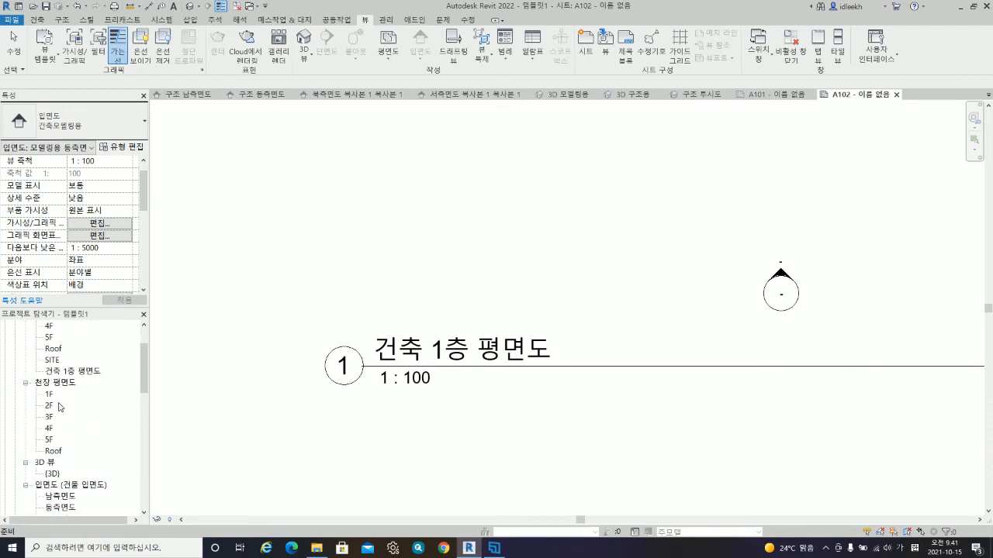
scroll(60, 407, up, 2)
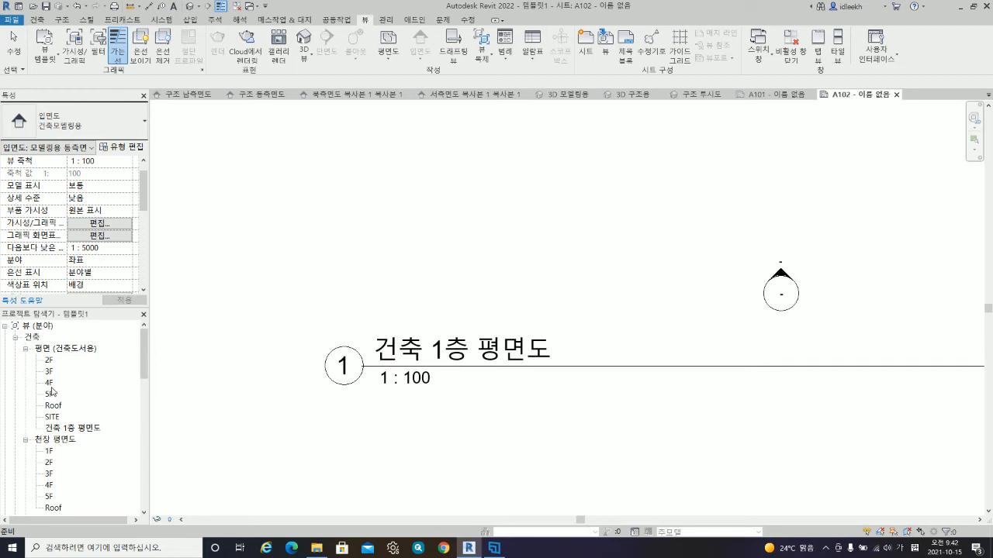
scroll(56, 380, down, 2)
scroll(56, 380, up, 2)
scroll(60, 368, down, 5)
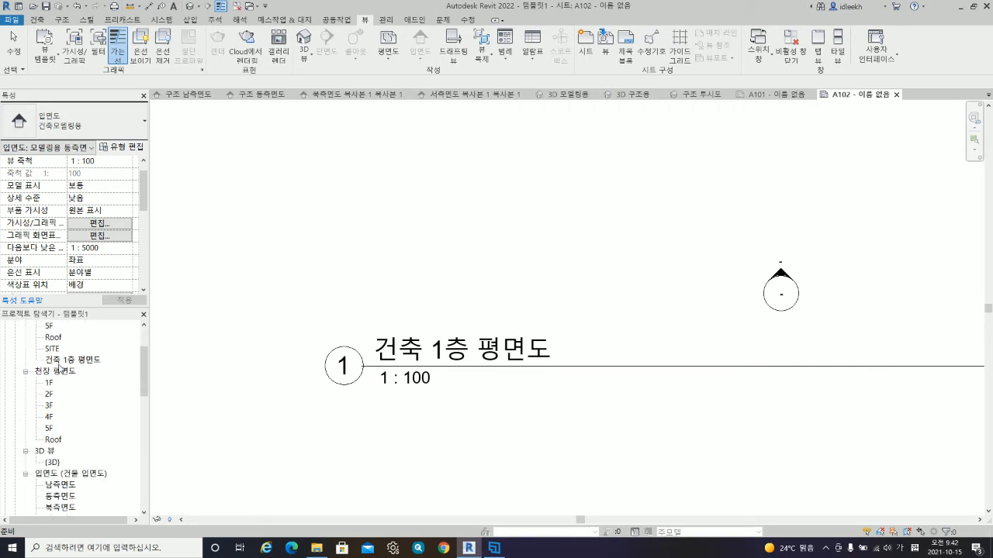
scroll(60, 372, down, 4)
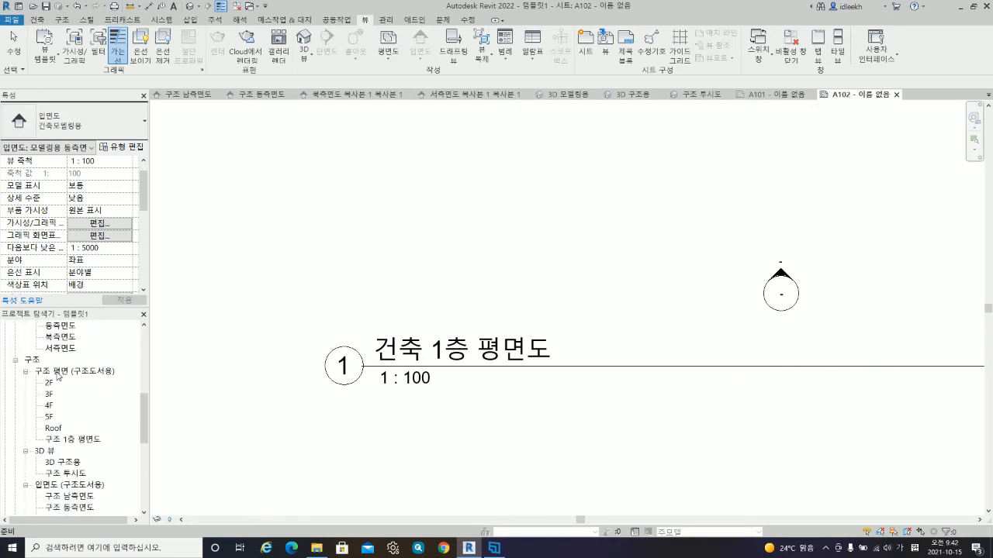
scroll(56, 378, down, 5)
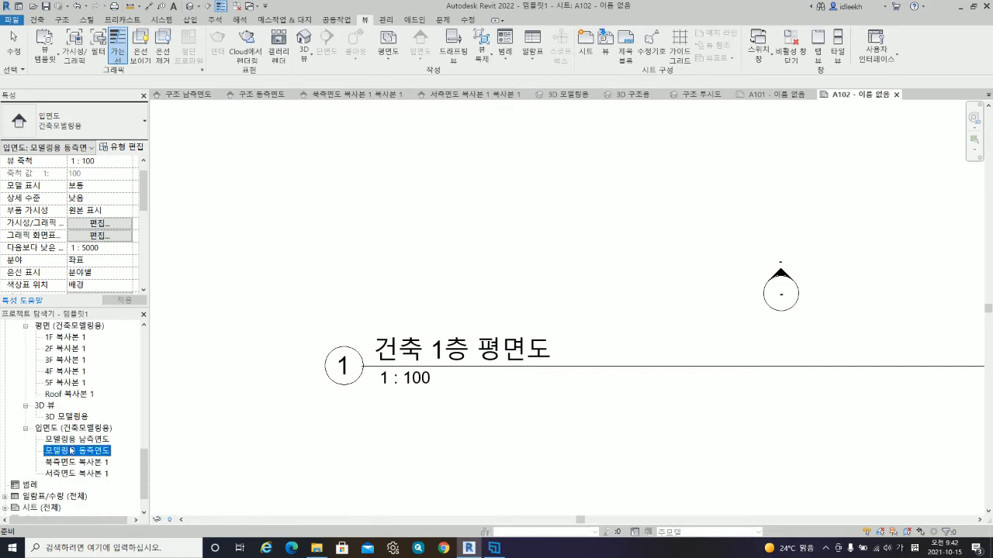
scroll(66, 441, up, 5)
scroll(67, 423, up, 9)
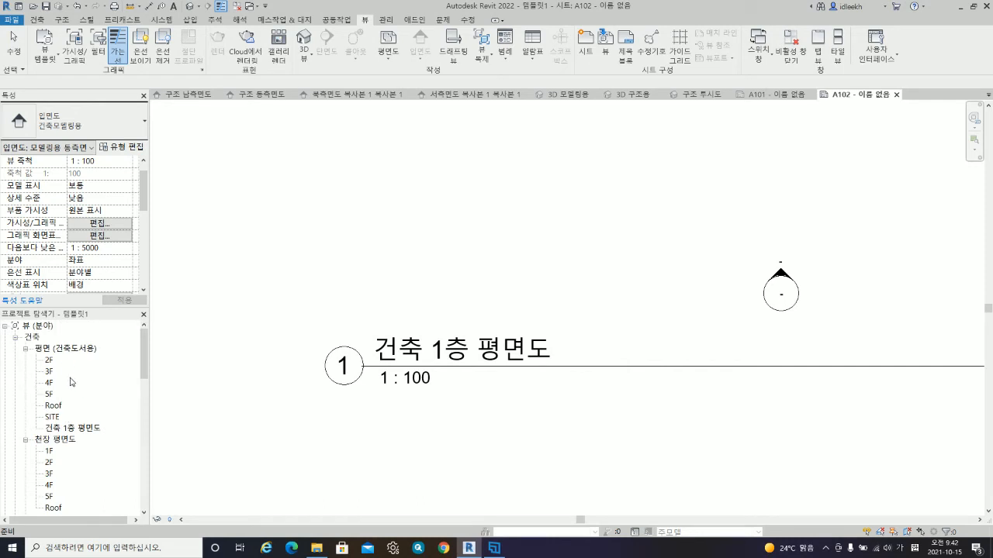
- Duplicate the 건축 1층 평면도 view under 평면 (건축도서용)
click(69, 431)
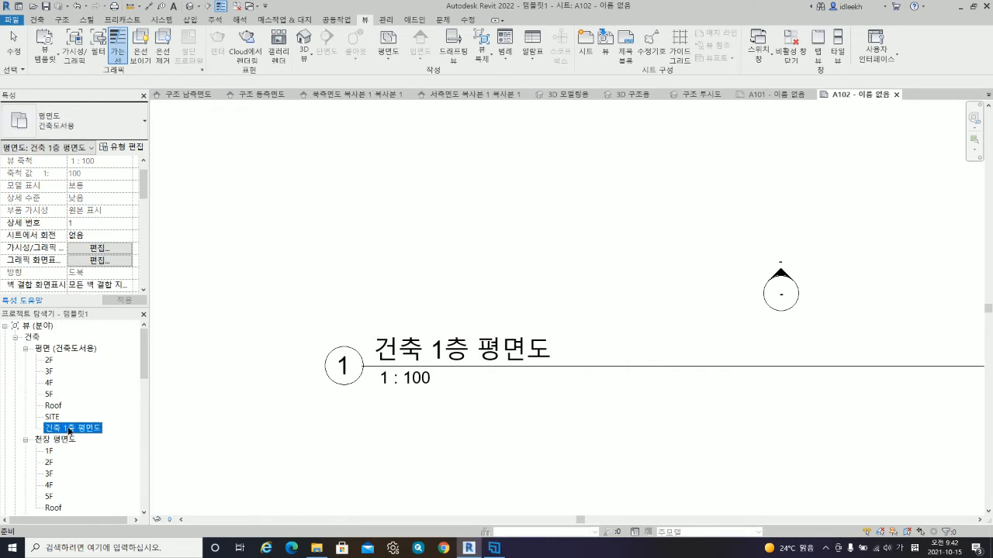
right_click(68, 429)
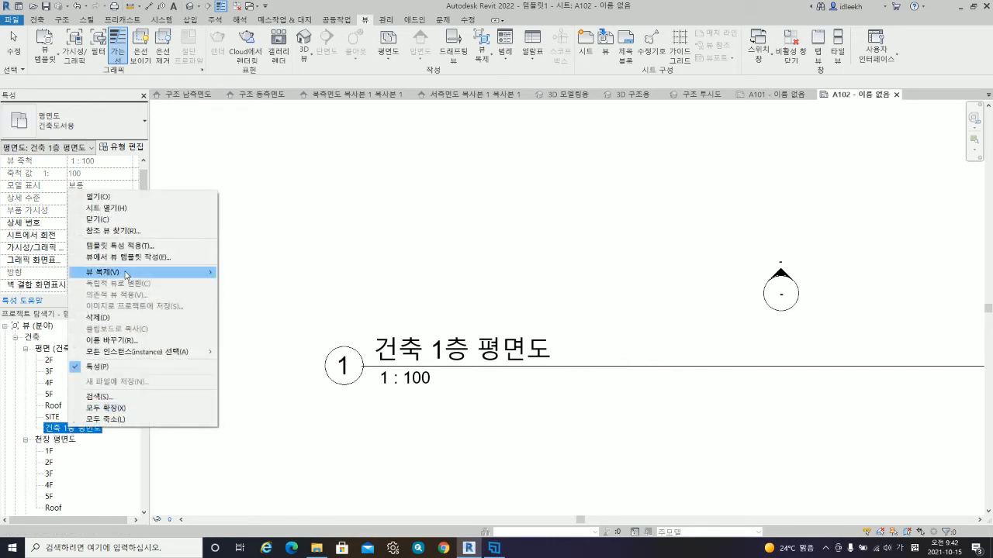
mouse_move(209, 272)
click(241, 272)
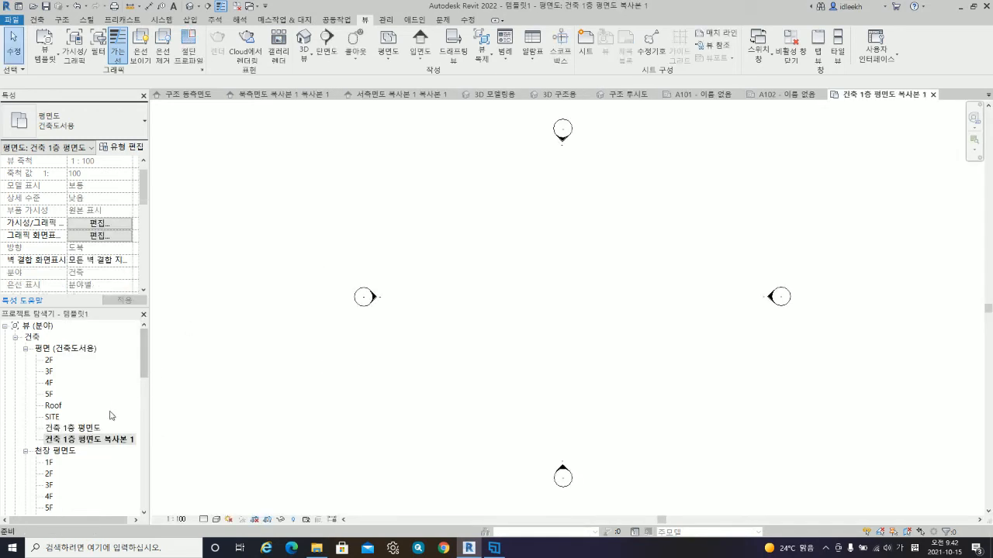
- Rename the duplicated first-floor architectural plan to 덕트 1층 평면도
right_click(91, 439)
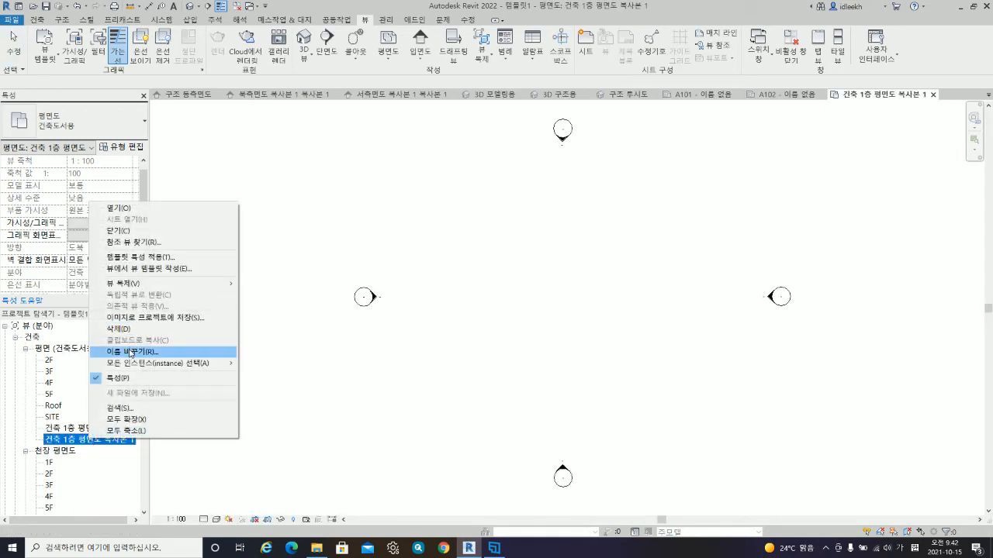
click(128, 351)
click(63, 440)
key(BackSpace)
key(BackSpace)
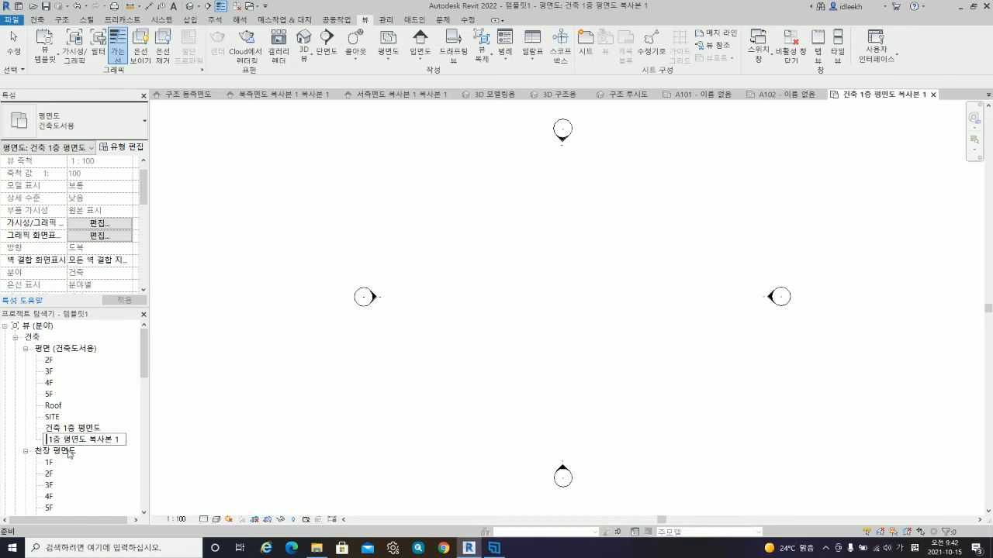
text(넥)
key(Delete)
key(Delete)
key(Delete)
key(Delete)
key(Delete)
key(Delete)
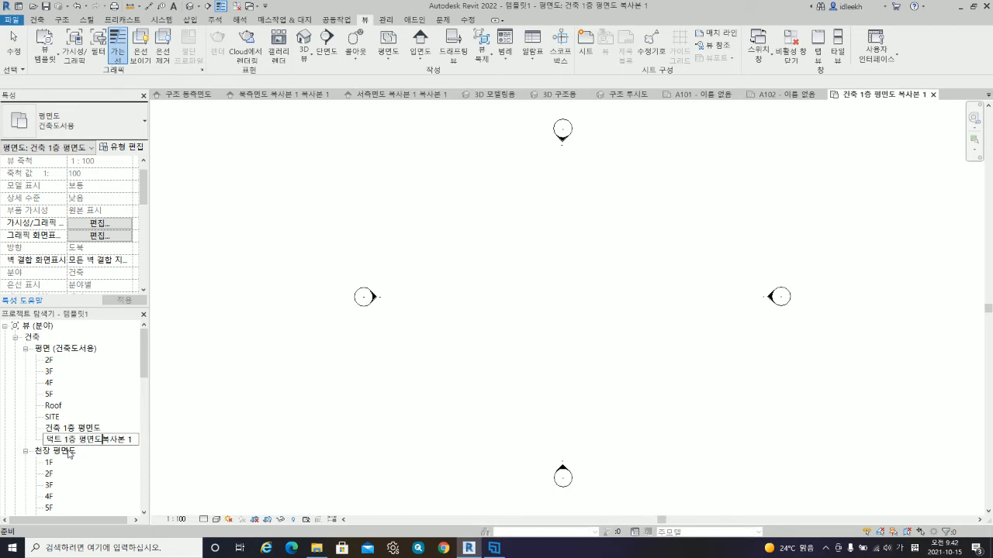
key(Return)
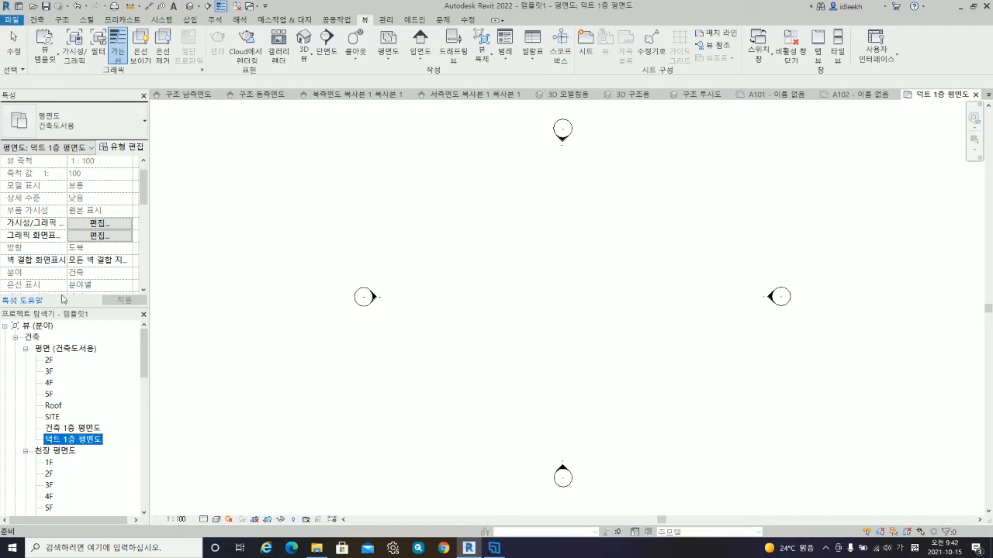
- Remove the view template from the 덕트 1층 평면도 view by setting it to <없음>
scroll(55, 246, down, 5)
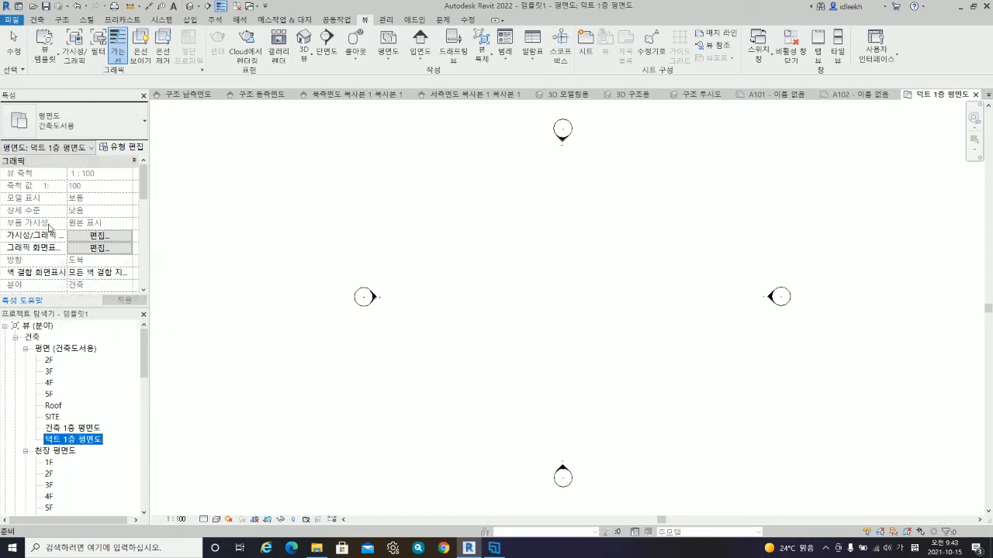
scroll(77, 241, down, 6)
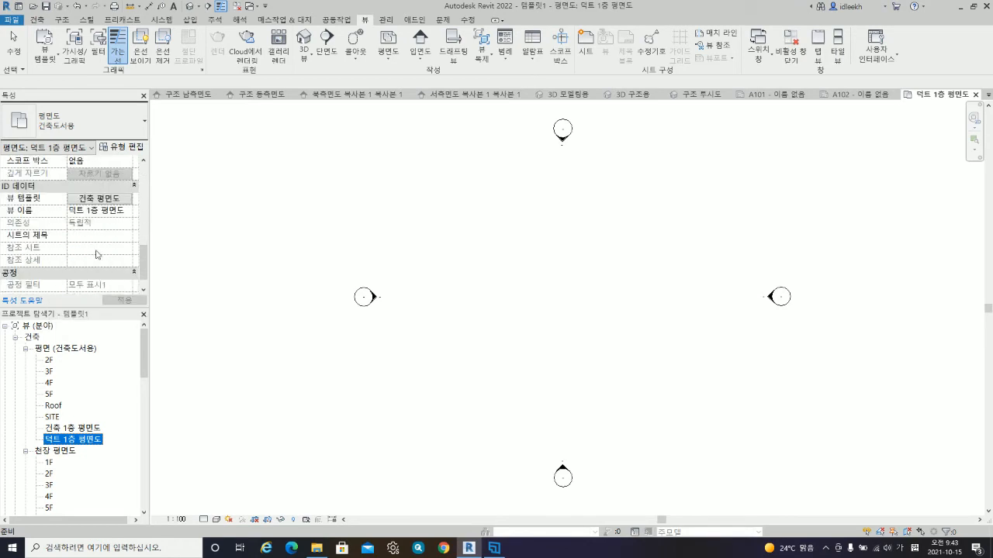
click(113, 200)
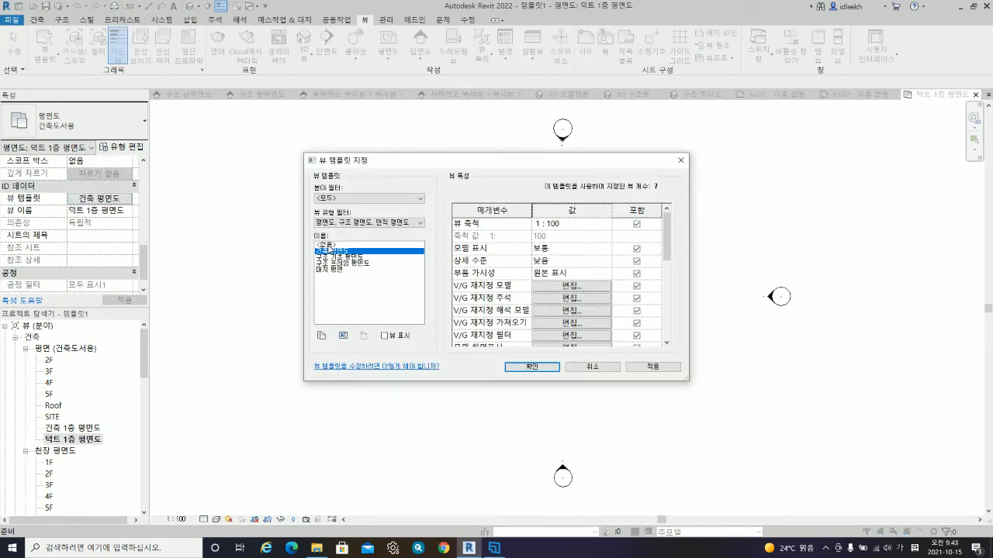
click(330, 245)
click(531, 367)
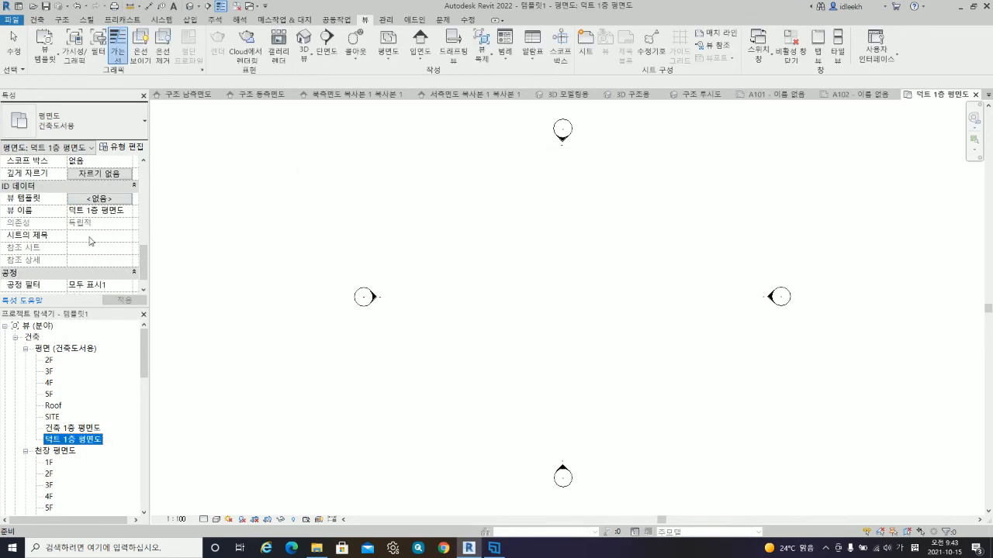
- Set the discipline (분야) of 덕트 1층 평면도 to 기계 and collapse the 건축 and 구조 groups in the project browser
scroll(57, 225, up, 4)
scroll(52, 223, up, 3)
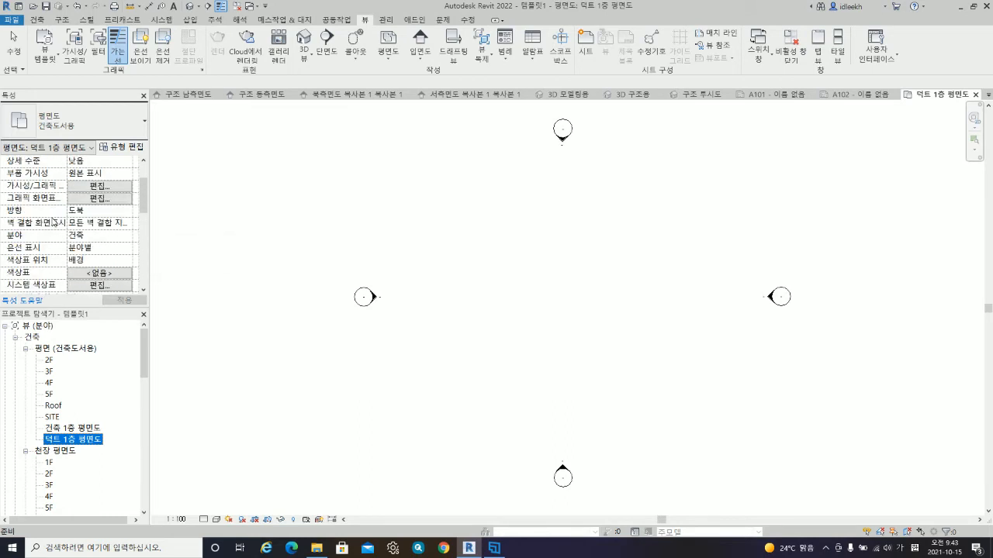
click(101, 235)
click(130, 237)
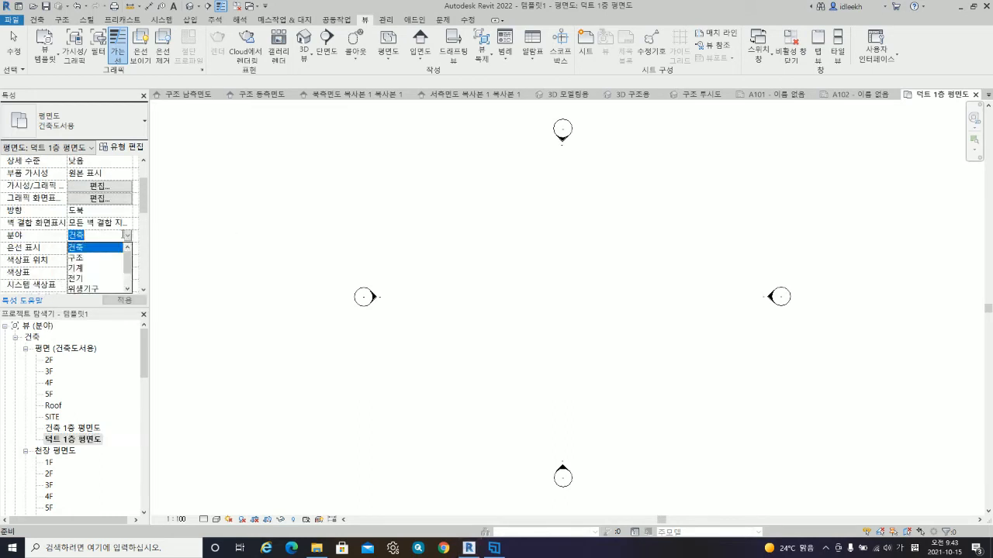
click(78, 270)
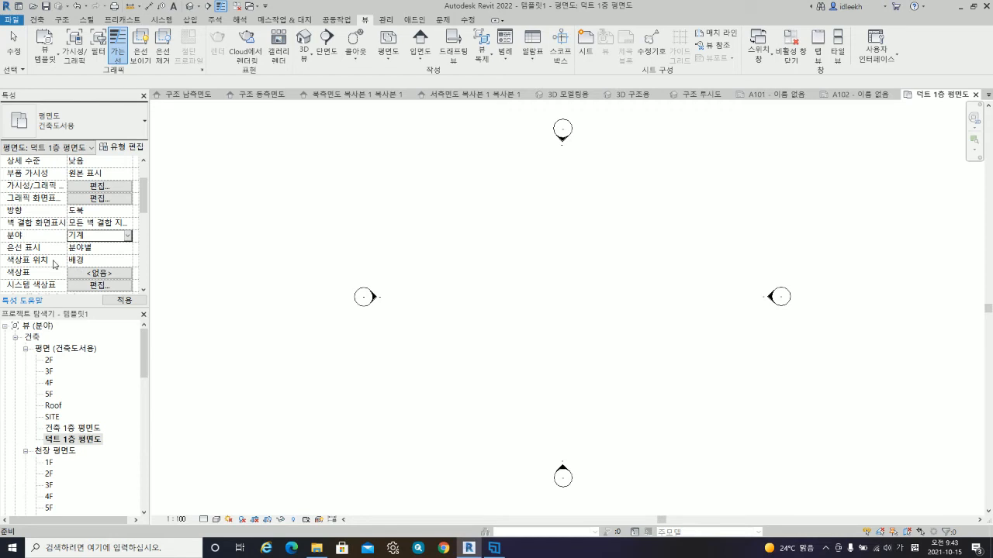
click(14, 337)
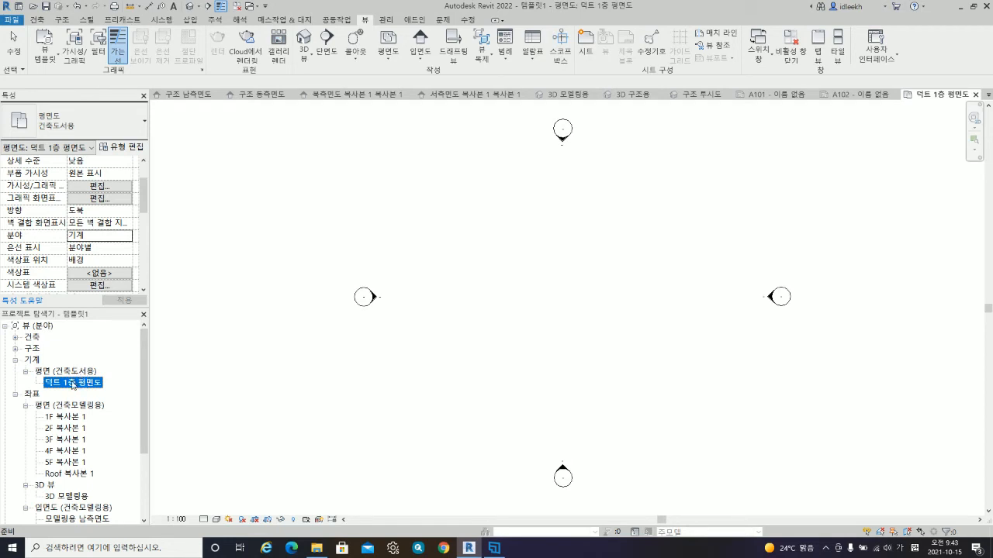
- Duplicate the 건축도서용 floor plan view type as 기계도서용 and assign it to the 덕트 1층 평면도 view
click(124, 146)
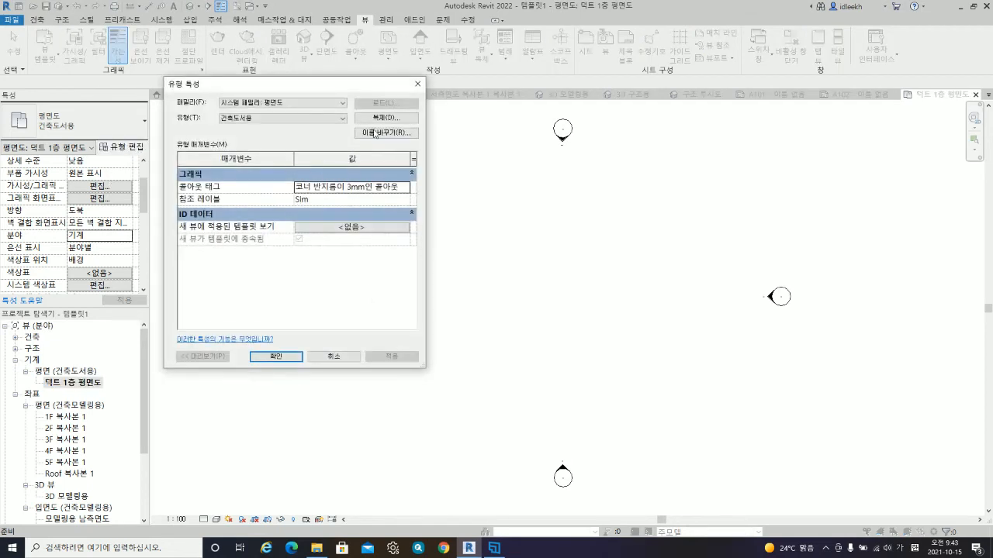
click(379, 121)
click(301, 223)
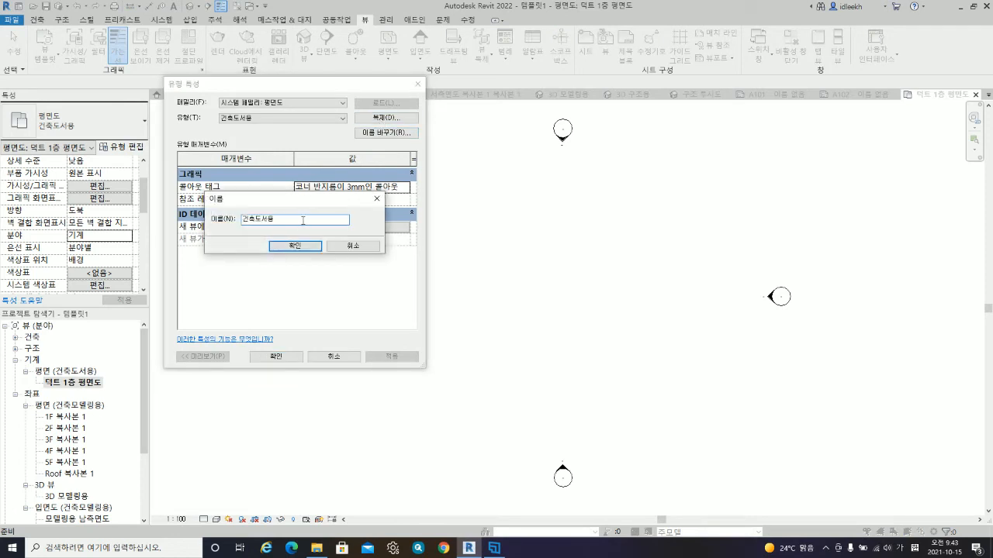
key(BackSpace)
key(BackSpace)
text(기계)
click(293, 246)
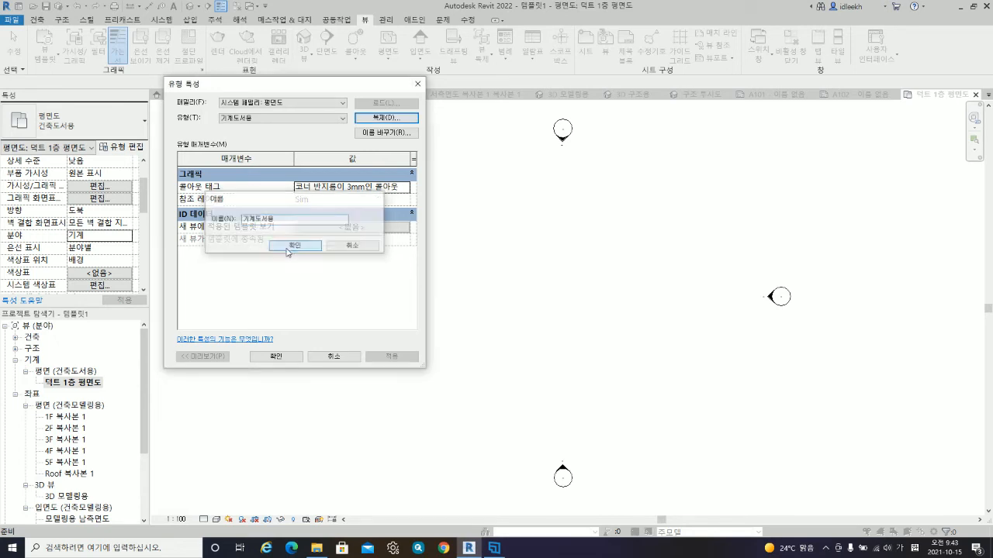
click(276, 357)
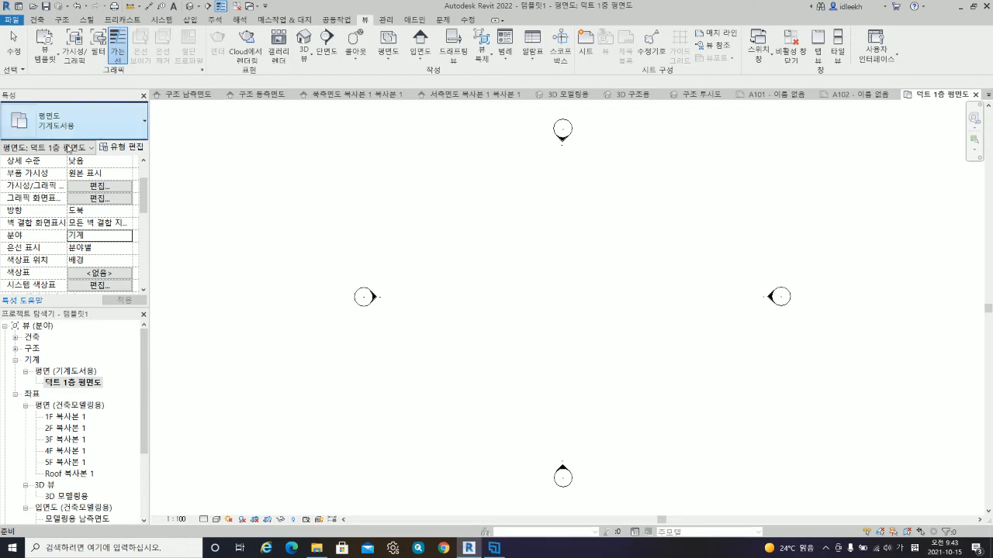
- Check which plan view templates 덕트 1층 평면도 can use under the 기계 and 좌표 discipline filters, then reset the filter to <모두>
scroll(40, 221, down, 5)
scroll(41, 221, down, 3)
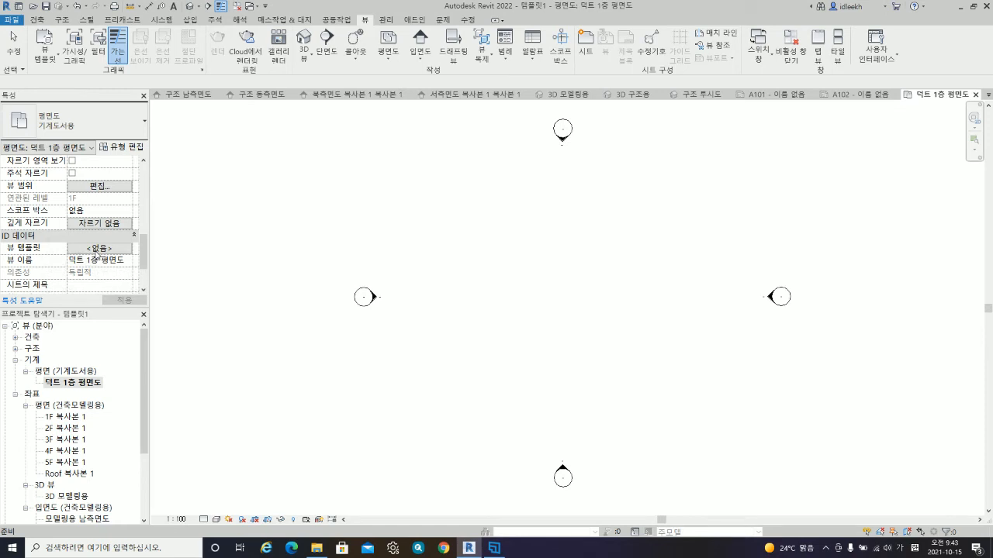
click(97, 248)
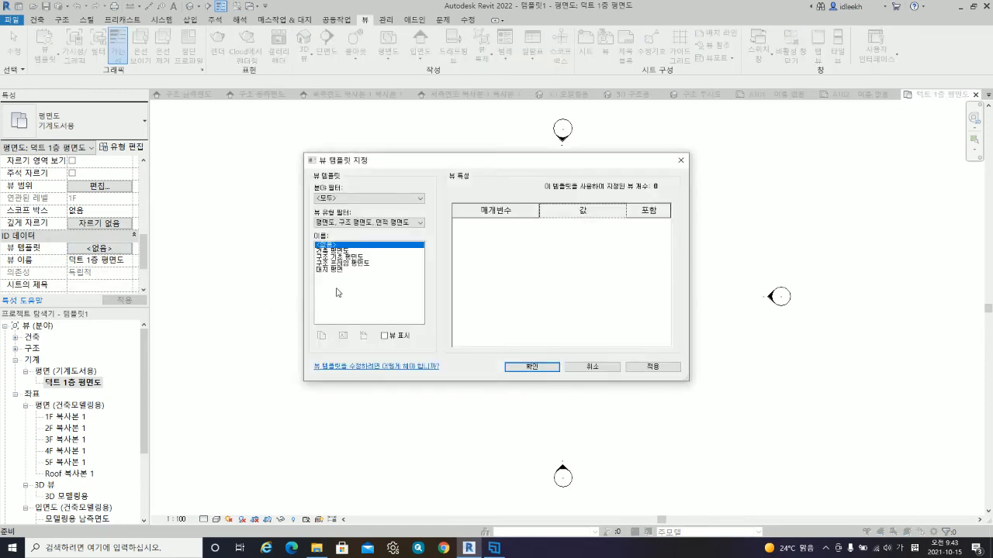
click(368, 200)
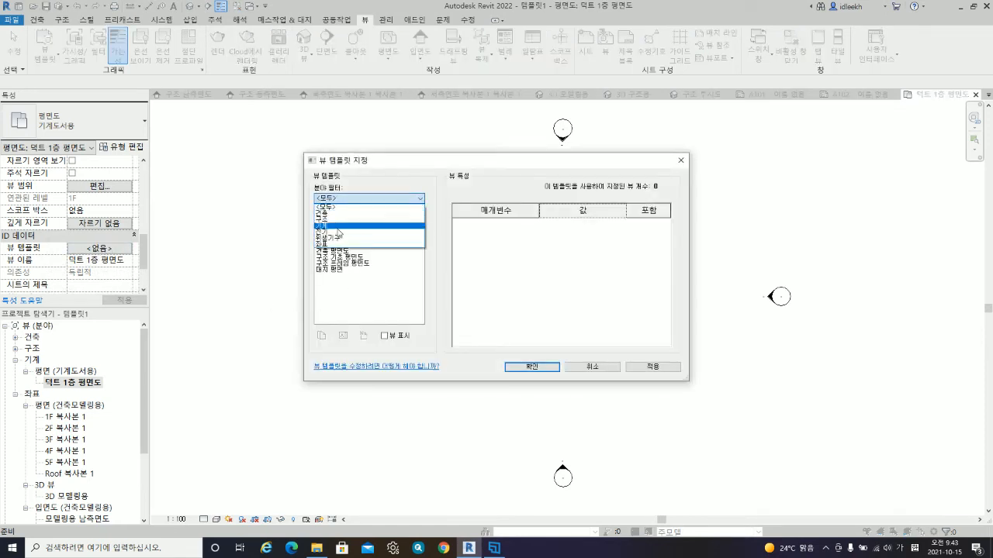
click(341, 232)
click(357, 223)
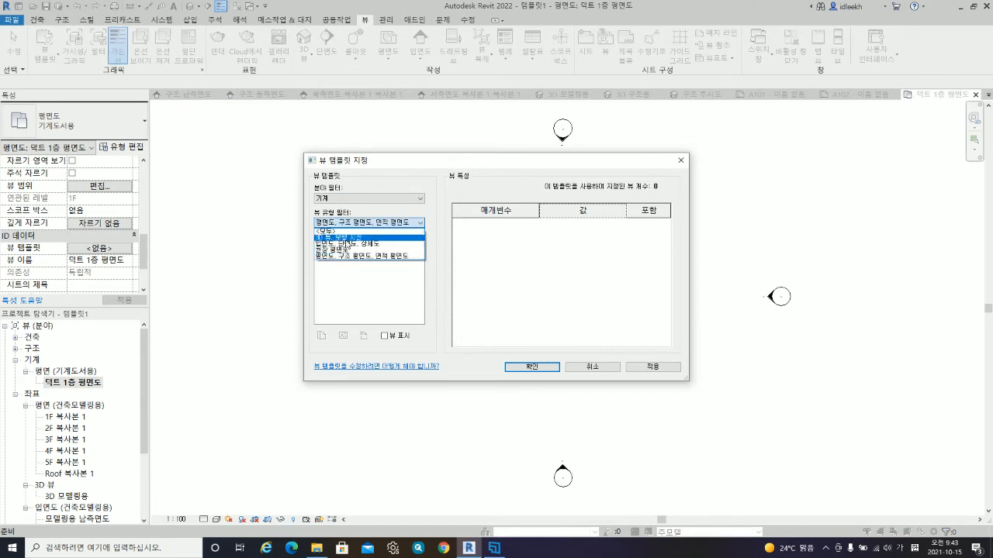
click(339, 257)
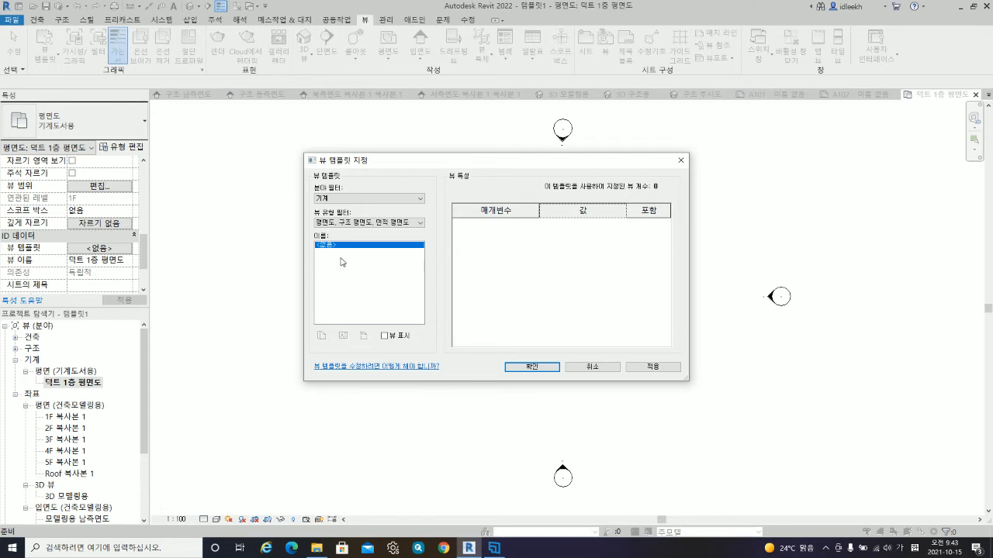
click(364, 202)
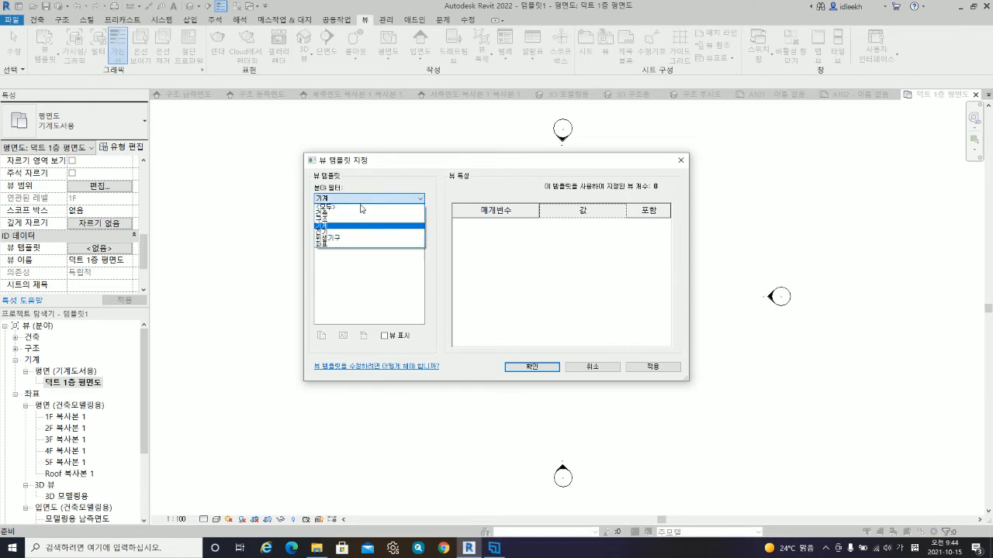
click(336, 245)
click(343, 224)
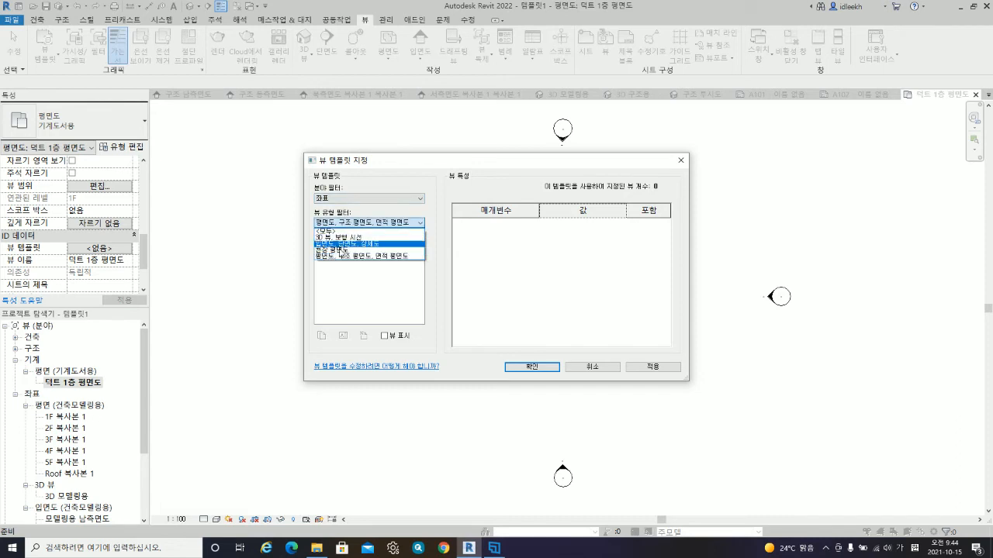
click(339, 256)
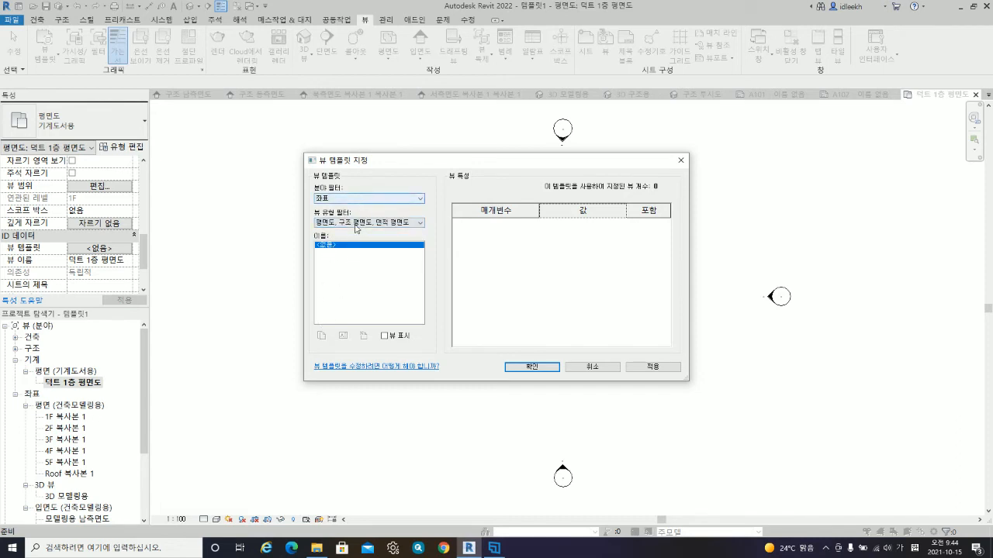
click(361, 199)
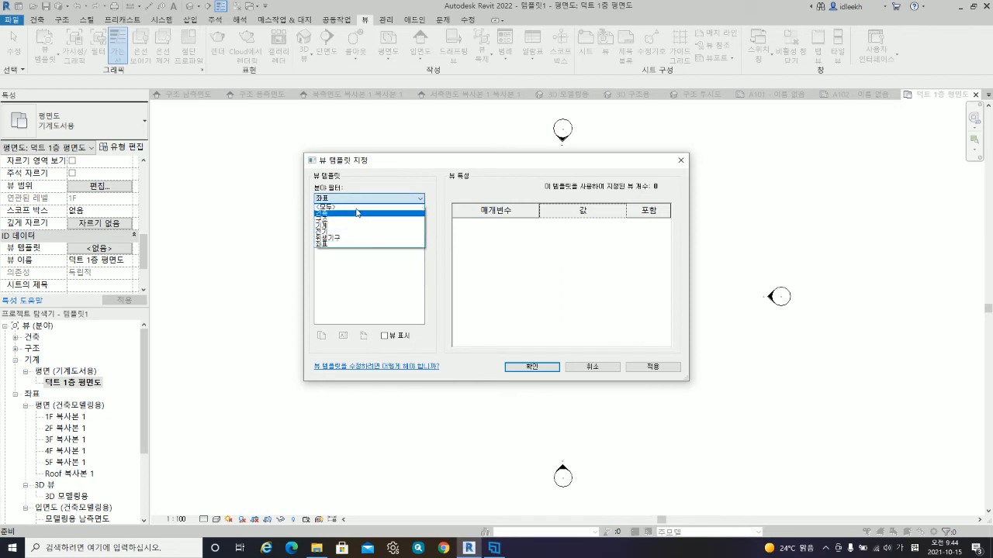
click(357, 208)
- Duplicate the architectural plan view template under the new name 덕트 평면
click(342, 251)
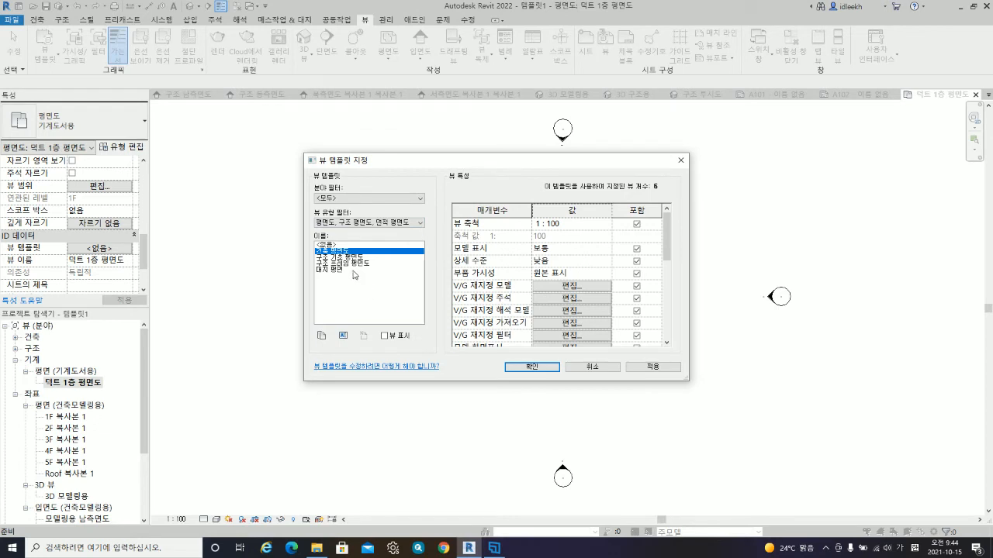
click(322, 337)
click(475, 265)
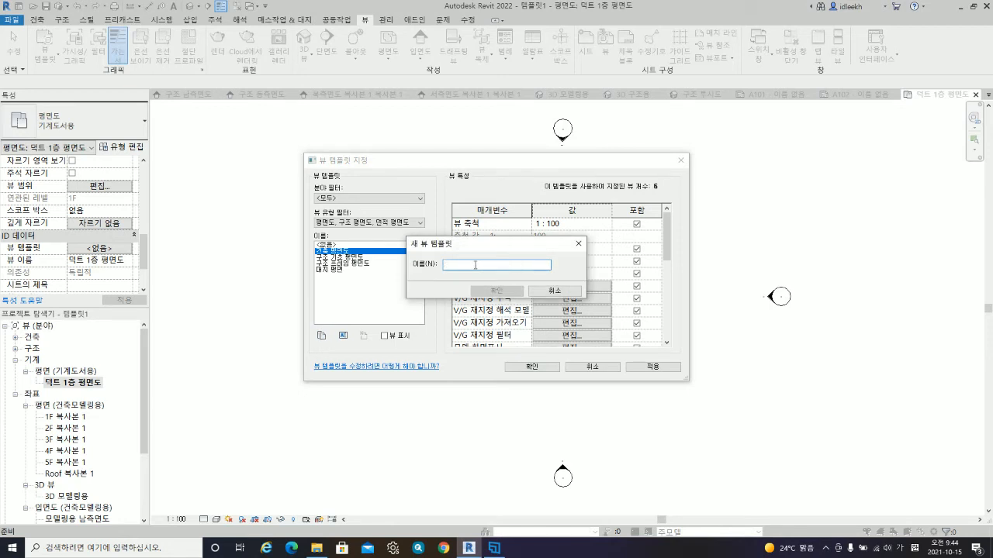
text(ㄷ)
text(트)
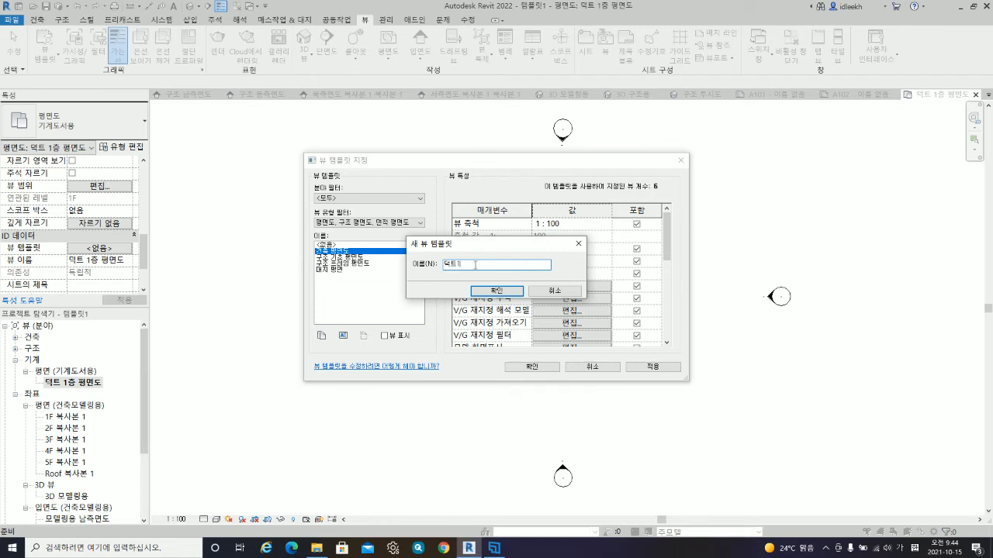
text( 평면)
key(Return)
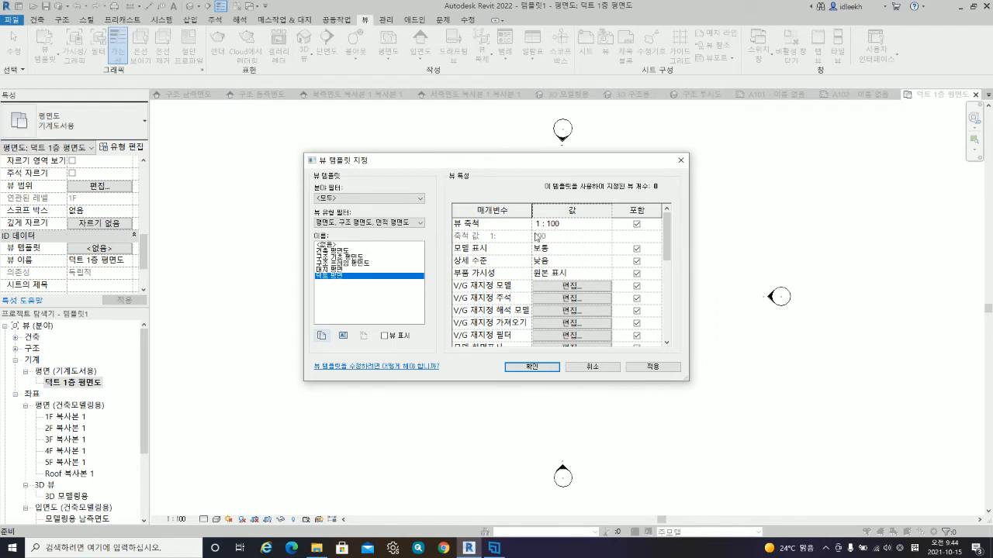
- In the 덕트 평면 template's model visibility/graphics overrides, filter the category list to 기계 only instead of 건축
click(567, 287)
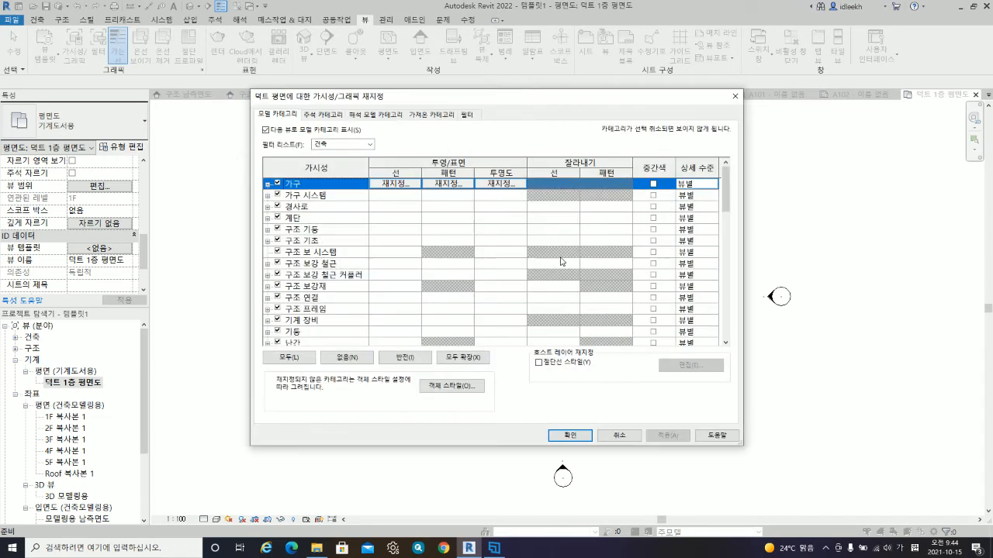
click(346, 145)
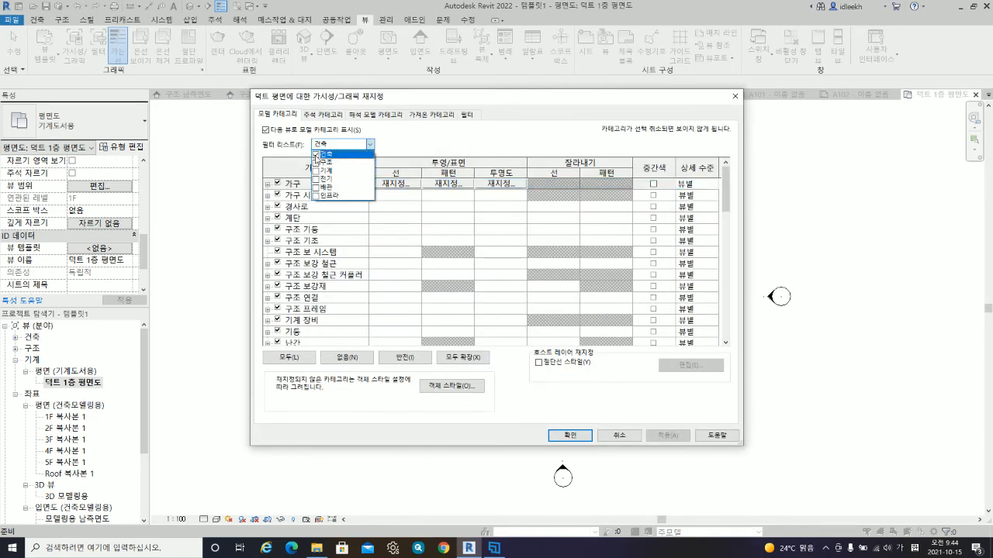
click(315, 154)
click(341, 147)
click(341, 147)
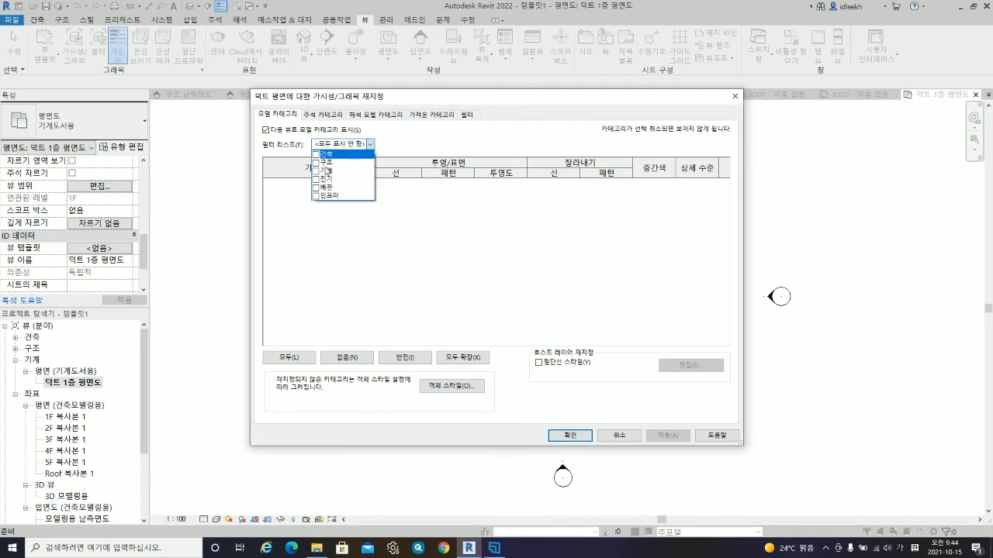
click(325, 170)
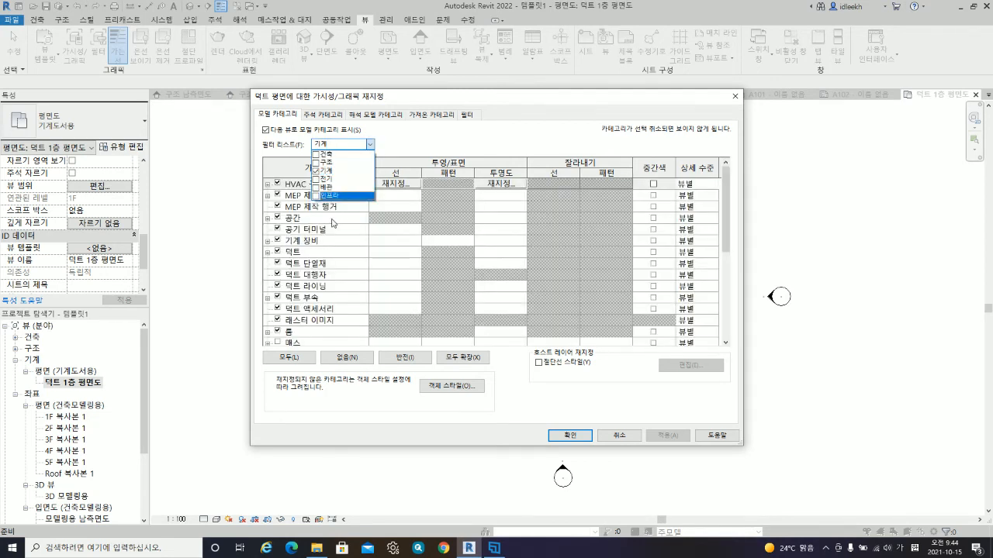
- Review the analytical and imported category overrides, accept the visibility settings, and assign the 덕트 평면 template to the view
click(323, 115)
click(372, 114)
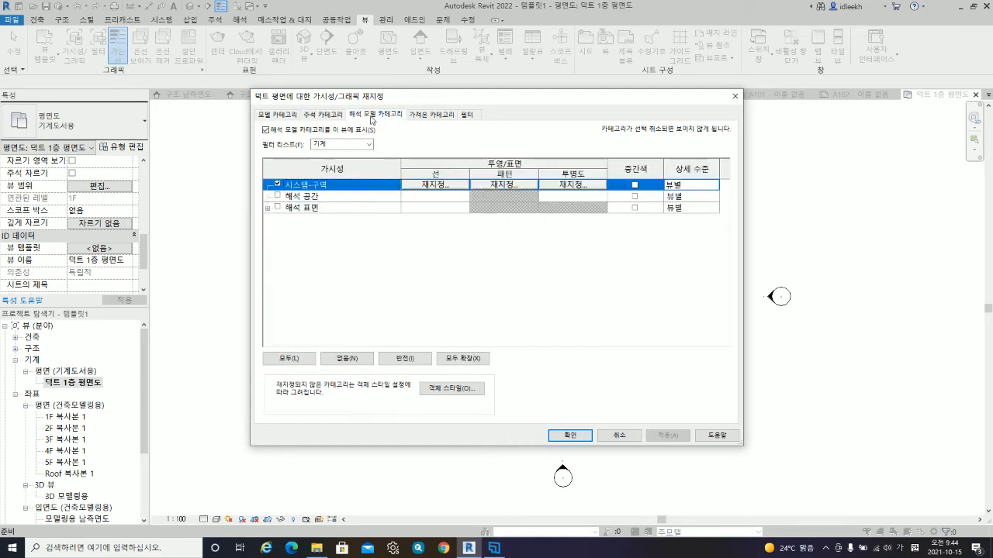
click(429, 116)
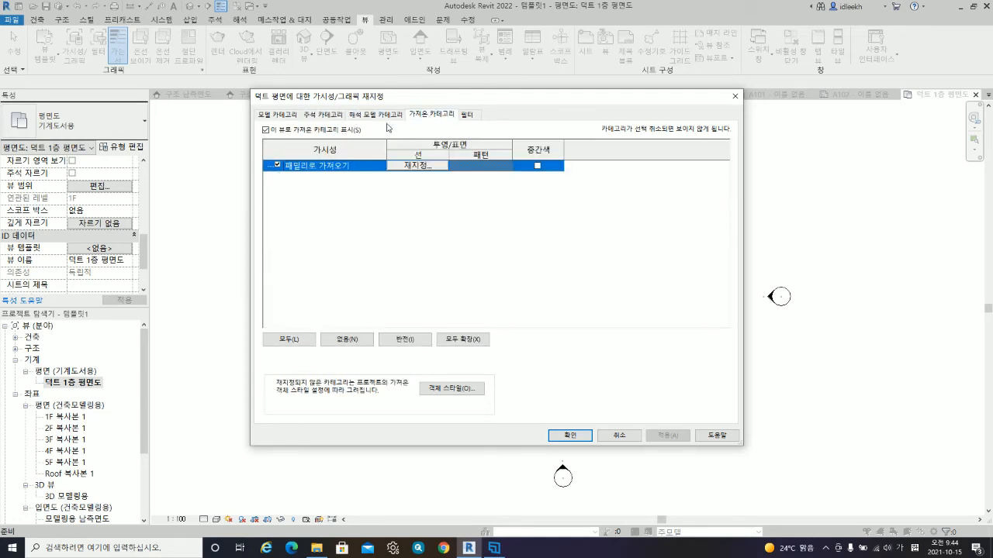
click(287, 116)
click(570, 436)
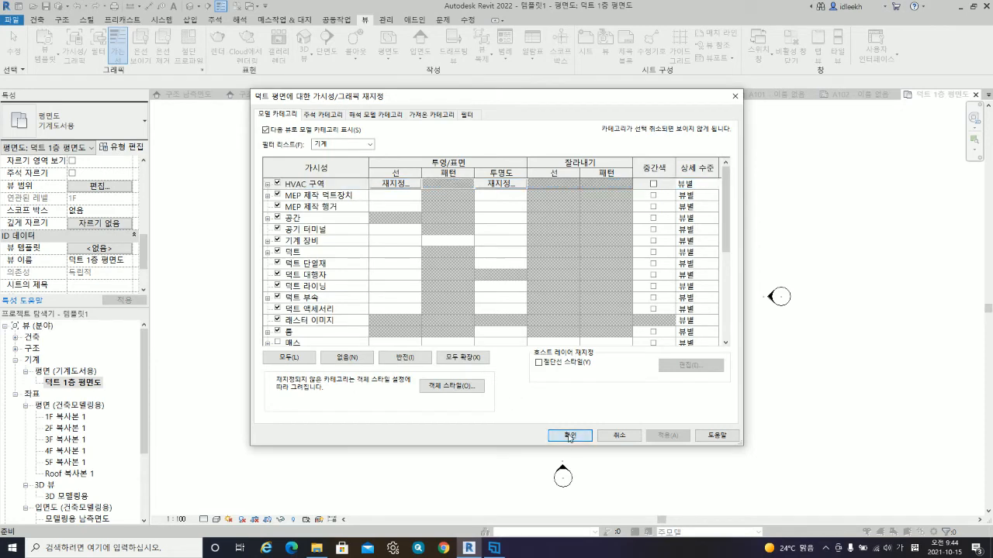
click(531, 367)
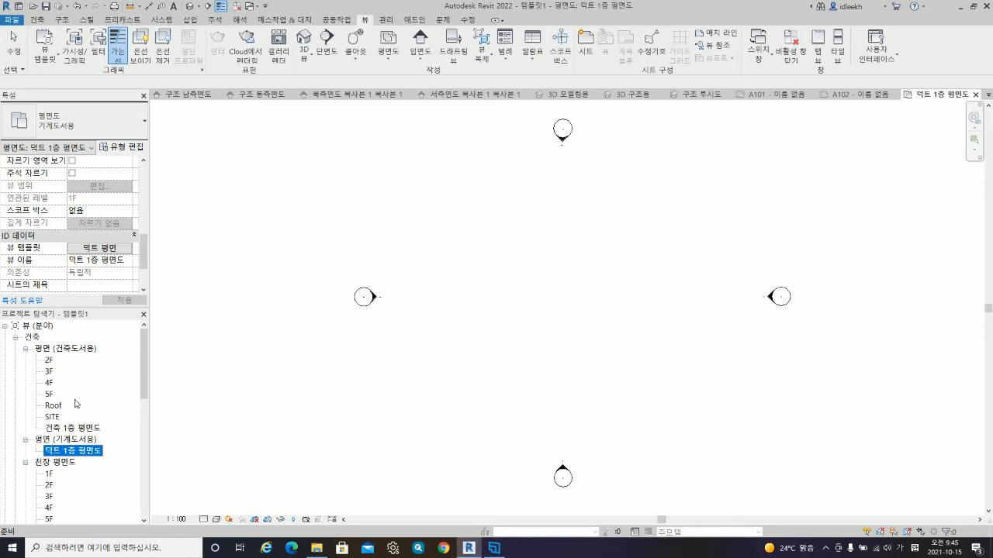
- Duplicate the 덕트 1층 평면도 view without detailing and dismiss the save reminder
scroll(74, 380, down, 3)
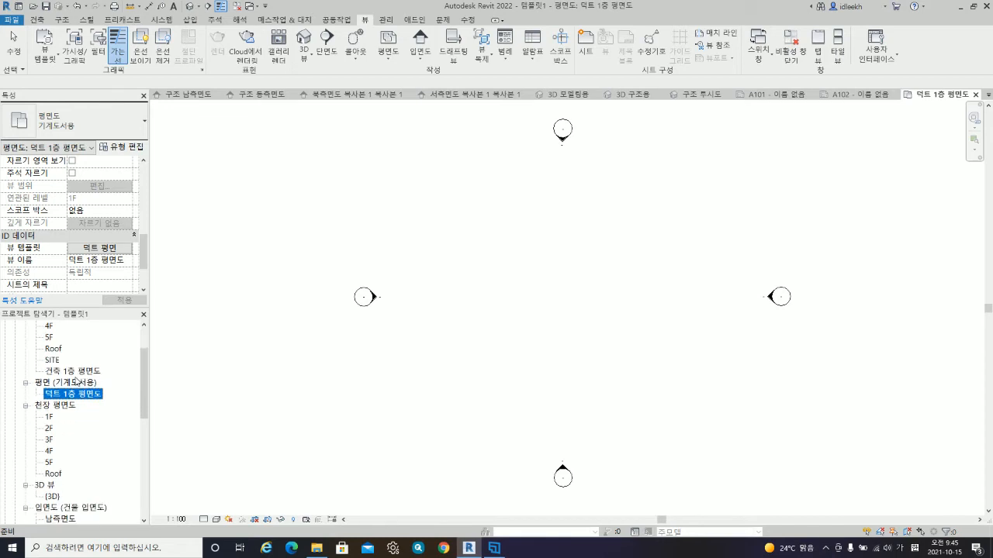
right_click(83, 396)
mouse_move(155, 238)
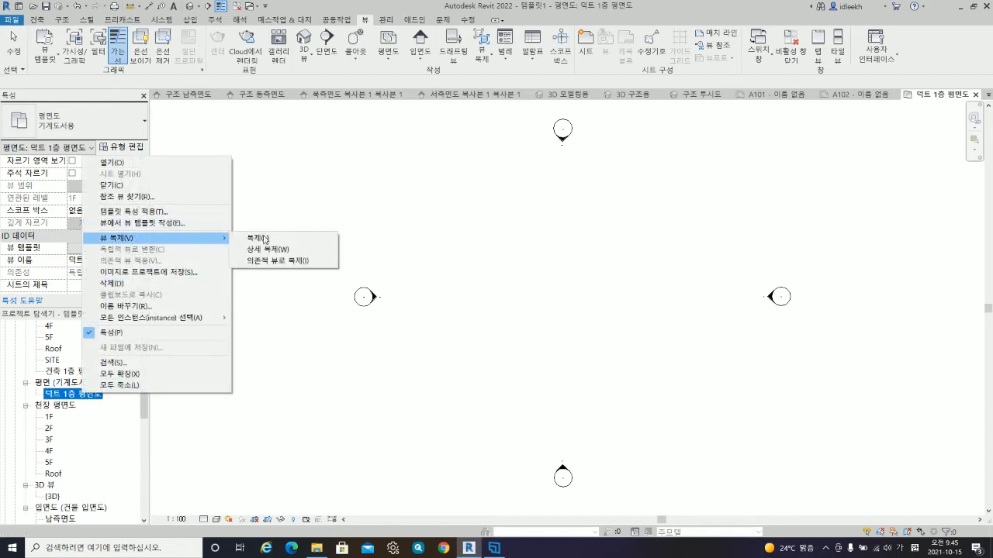
click(260, 240)
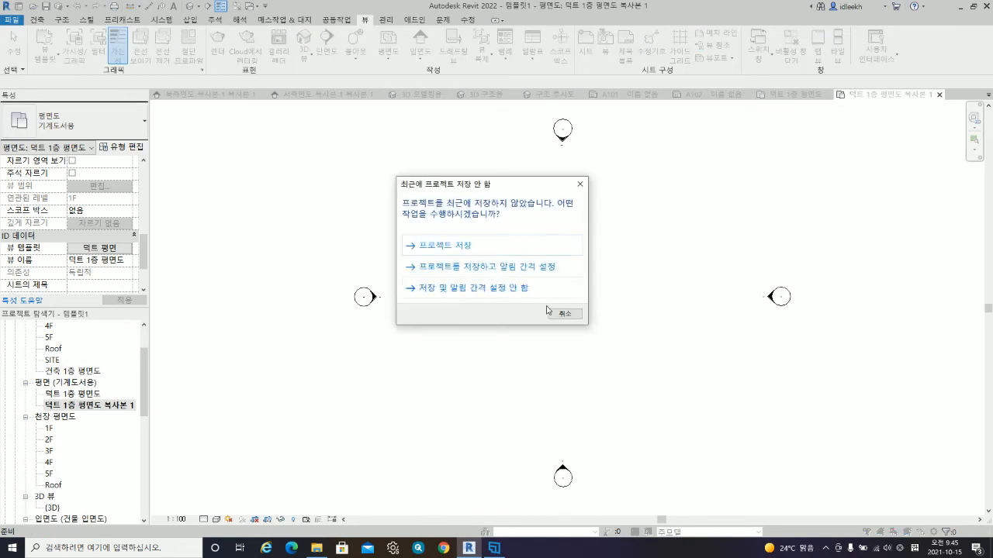
click(566, 314)
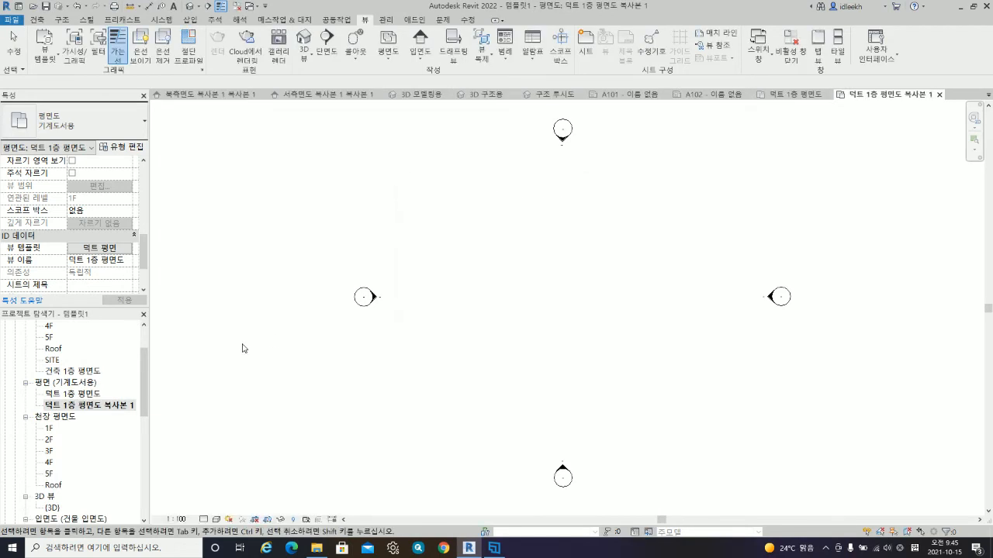
- Rename the duplicated duct plan view to 파이프 1층 평면도
right_click(93, 409)
click(135, 320)
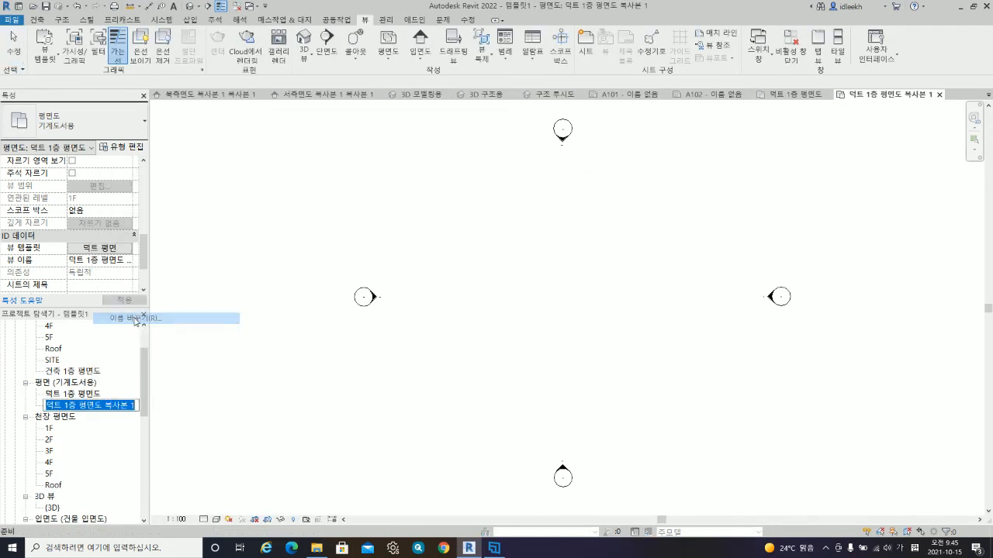
click(57, 405)
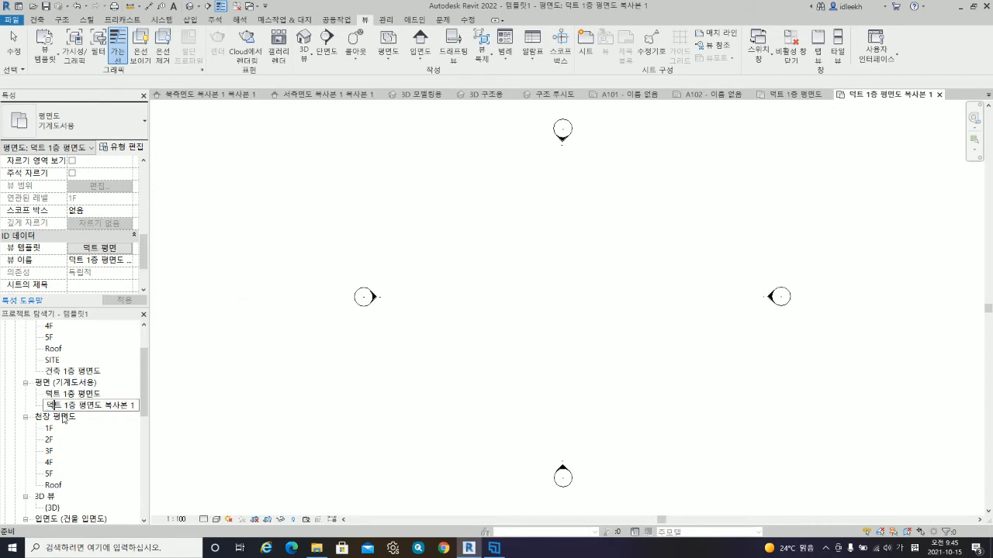
key(BackSpace)
key(BackSpace)
key(BackSpace)
text(파이프)
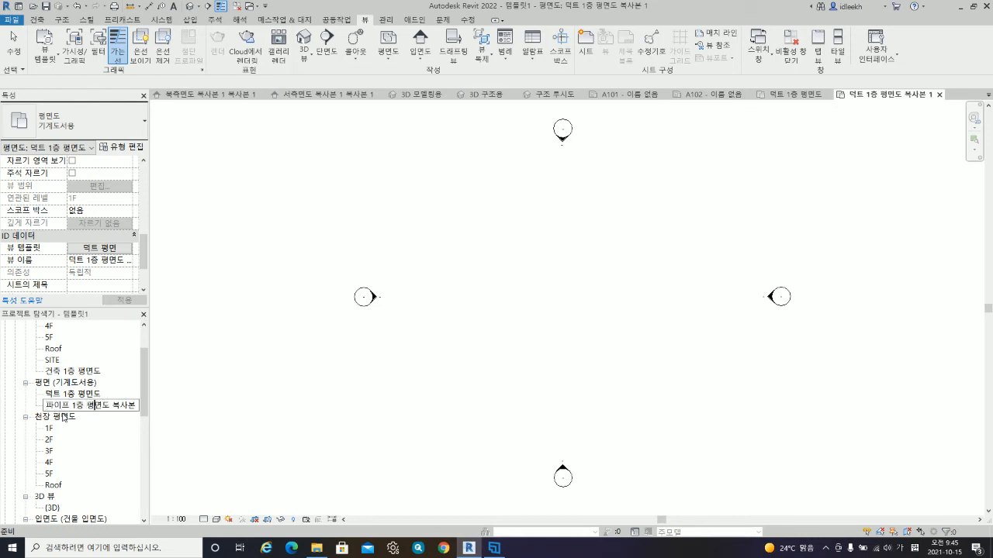
key(Delete)
key(Delete)
key(Delete)
key(Delete)
key(Return)
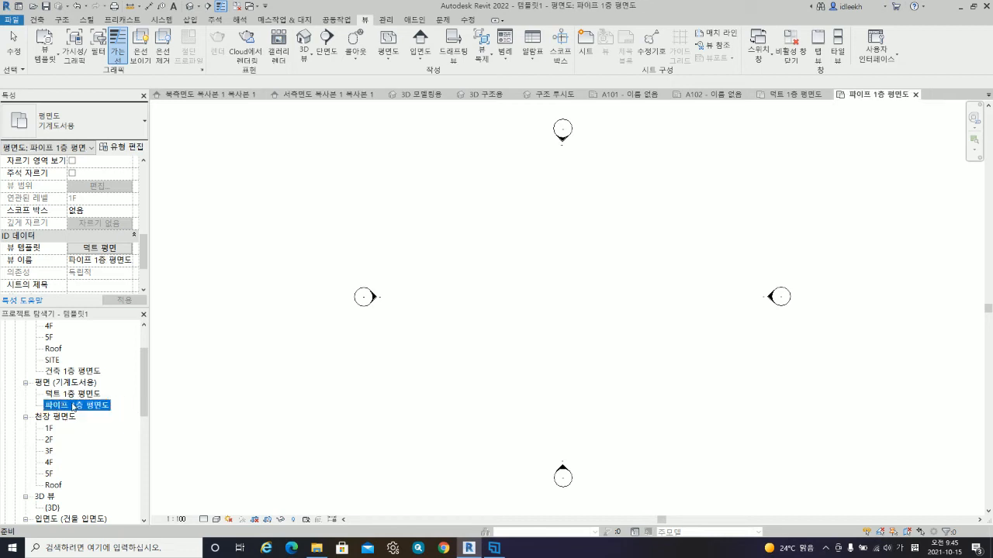
- Duplicate the 덕트 평면 view template of the pipe plan view as a new template named 파이프 평면
click(96, 249)
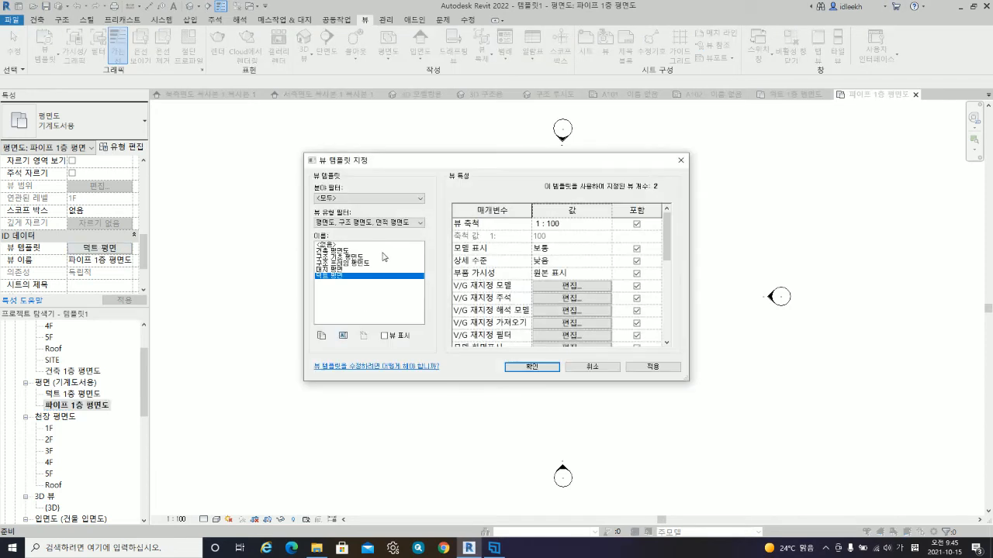
click(321, 335)
click(458, 263)
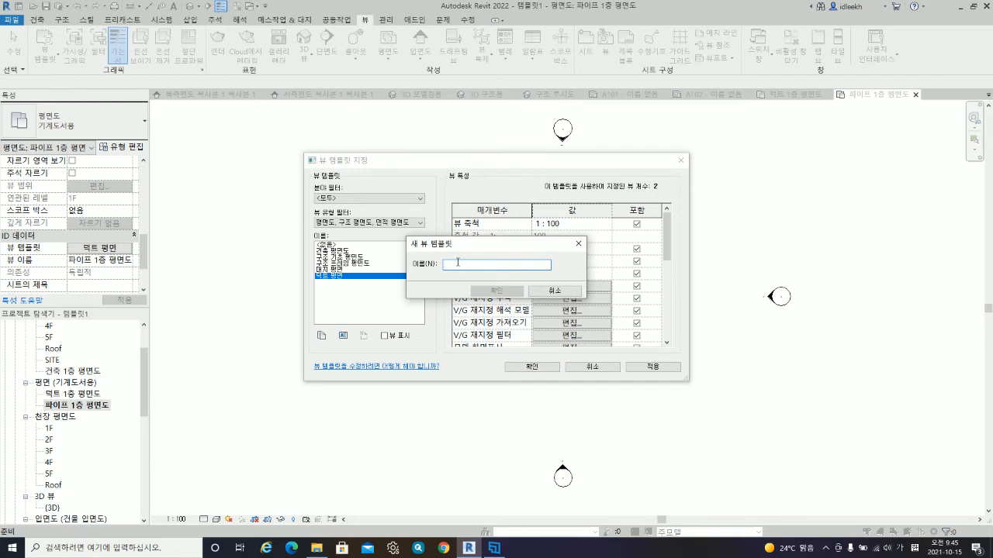
text(파이프)
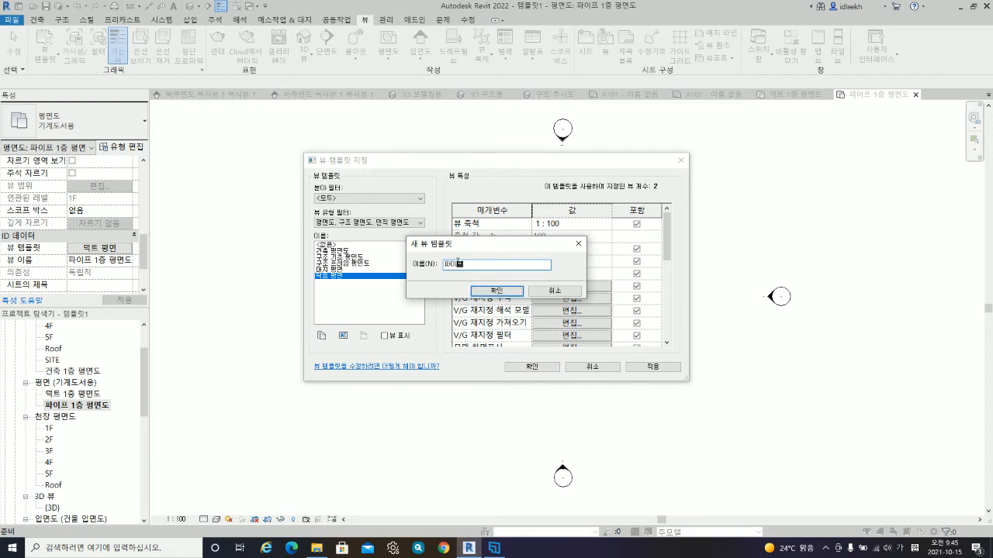
text( 평면)
key(Return)
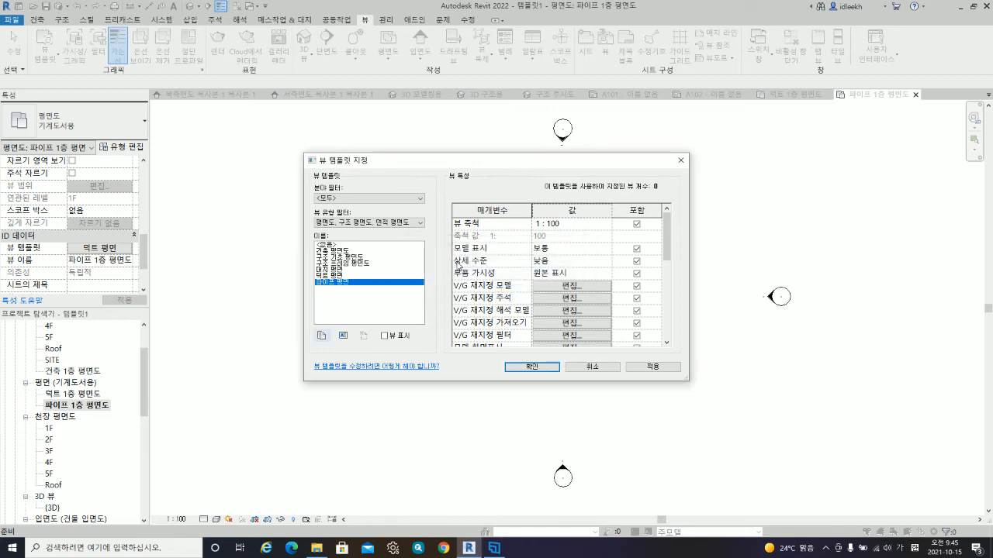
- In the 파이프 평면 template's model visibility/graphics overrides, filter the category list to 배관 only instead of 기계
click(571, 286)
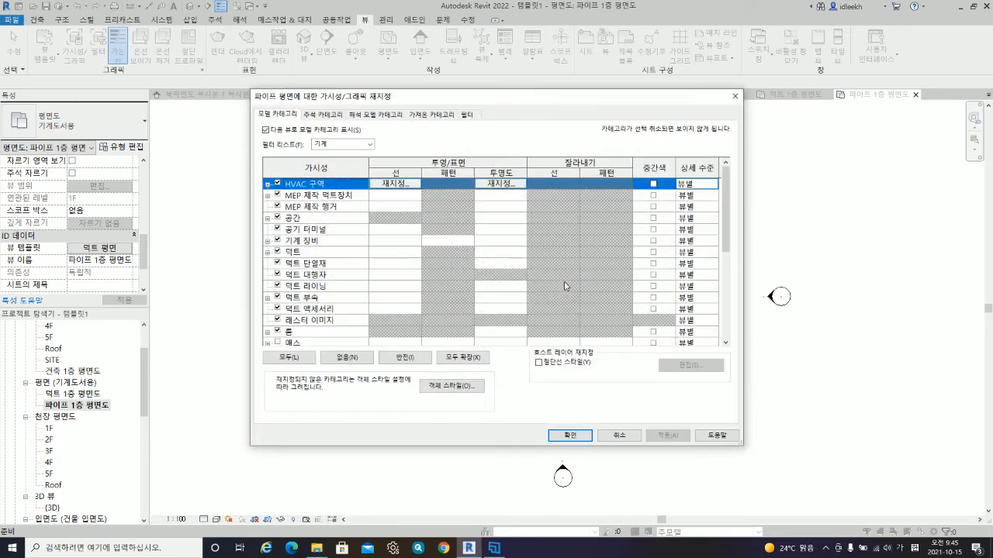
click(342, 145)
click(317, 187)
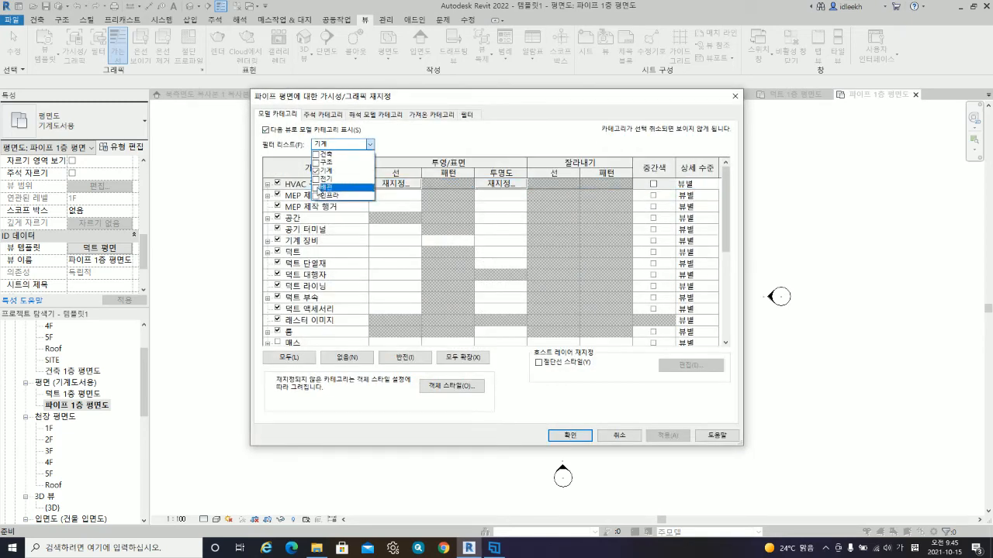
click(315, 171)
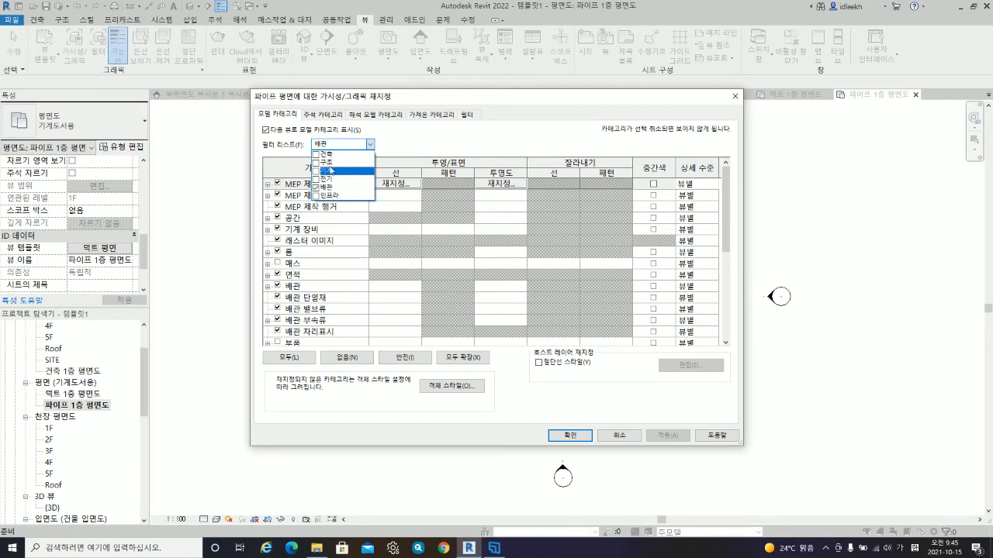
click(408, 145)
- Review the annotation, analytical and imported category overrides, accept the visibility settings, and assign the 파이프 평면 template to the view
click(330, 115)
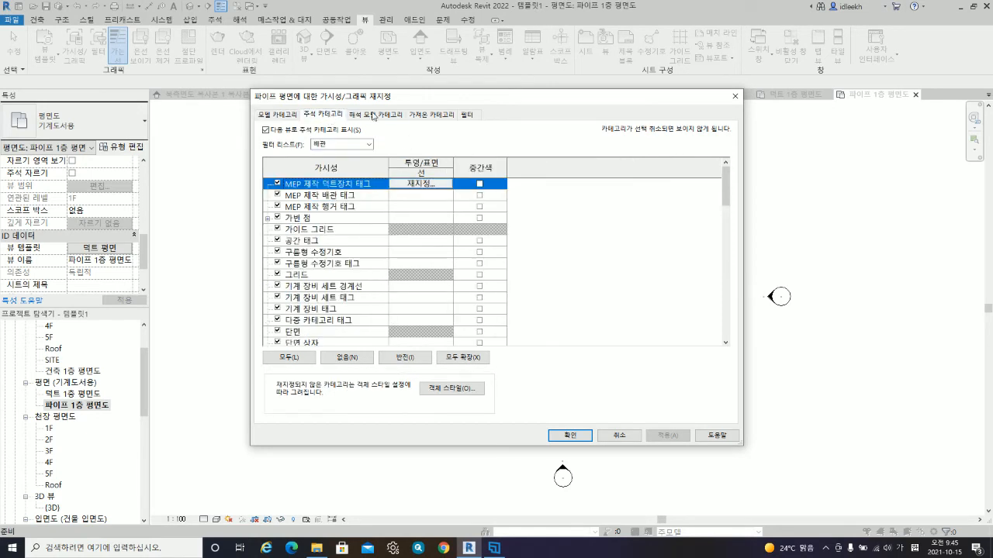
click(376, 115)
click(429, 115)
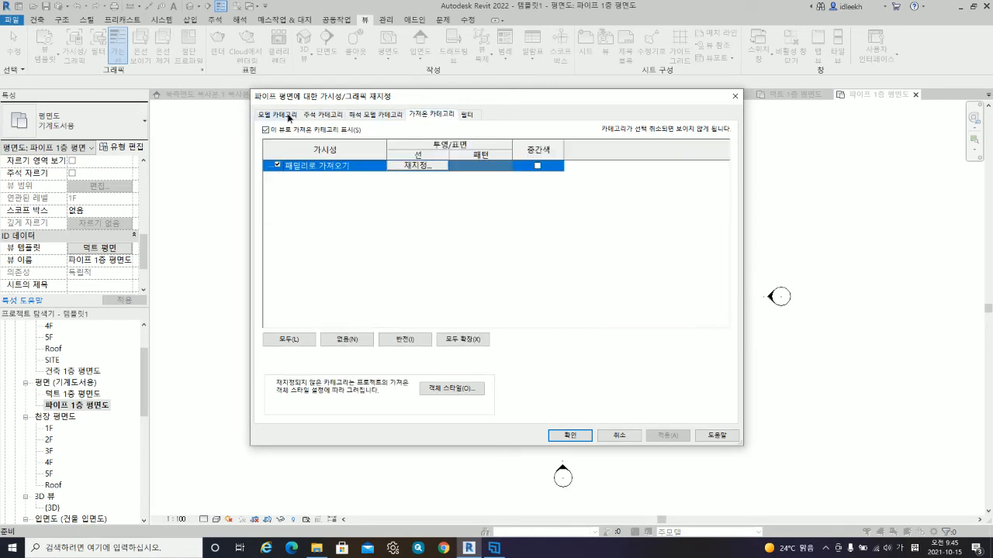
click(289, 117)
click(572, 436)
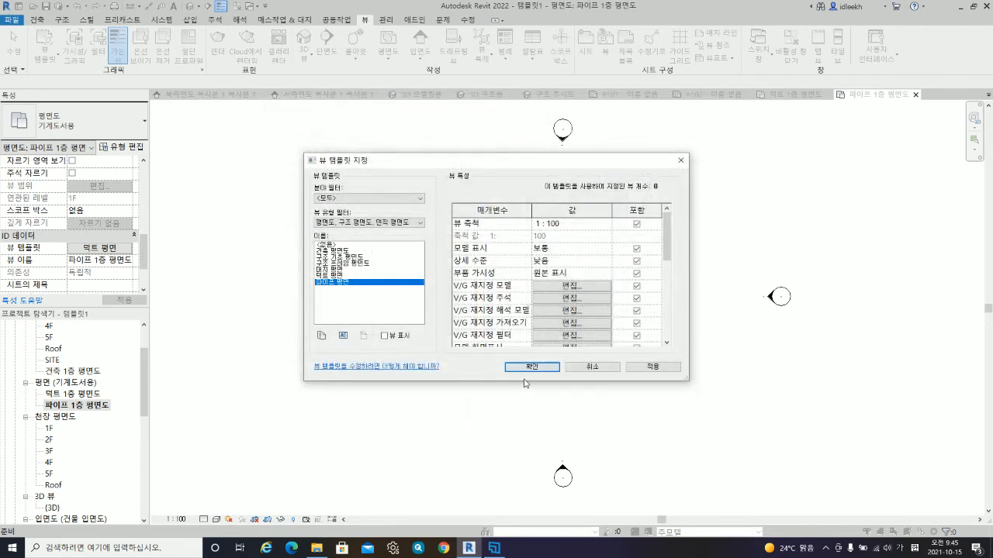
click(529, 371)
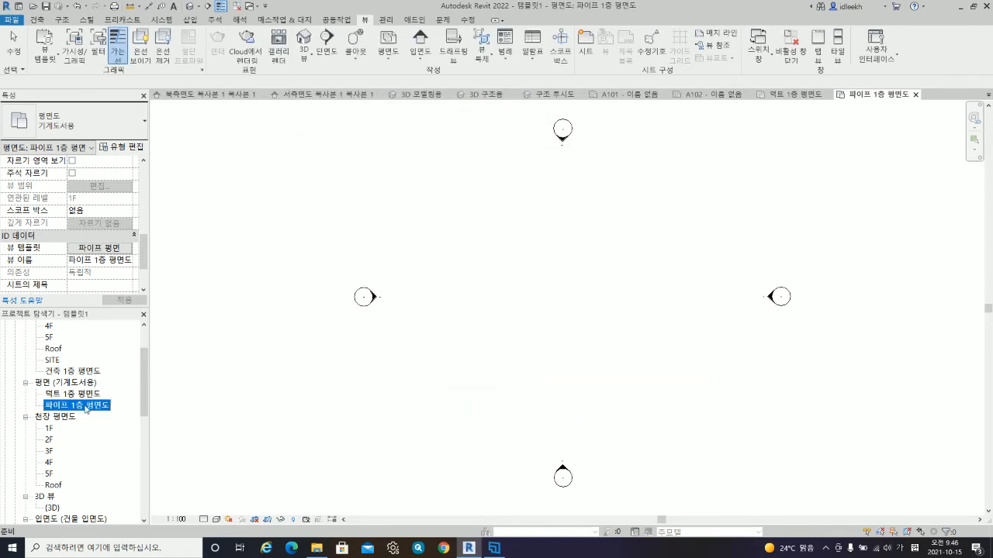
- Remove the view template from the 파이프 1층 평면도 view by assigning <없음>
scroll(50, 211, up, 2)
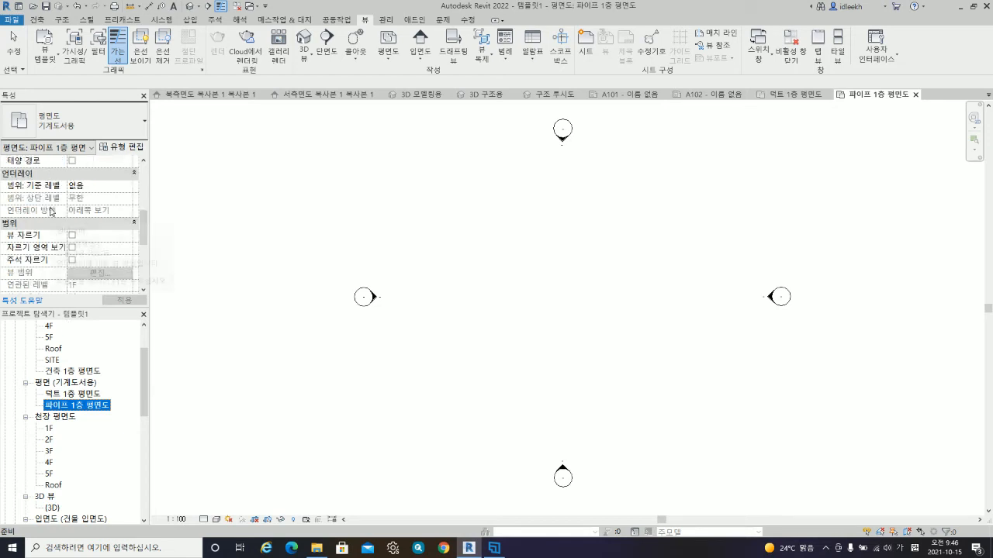
scroll(51, 211, down, 1)
scroll(58, 205, up, 4)
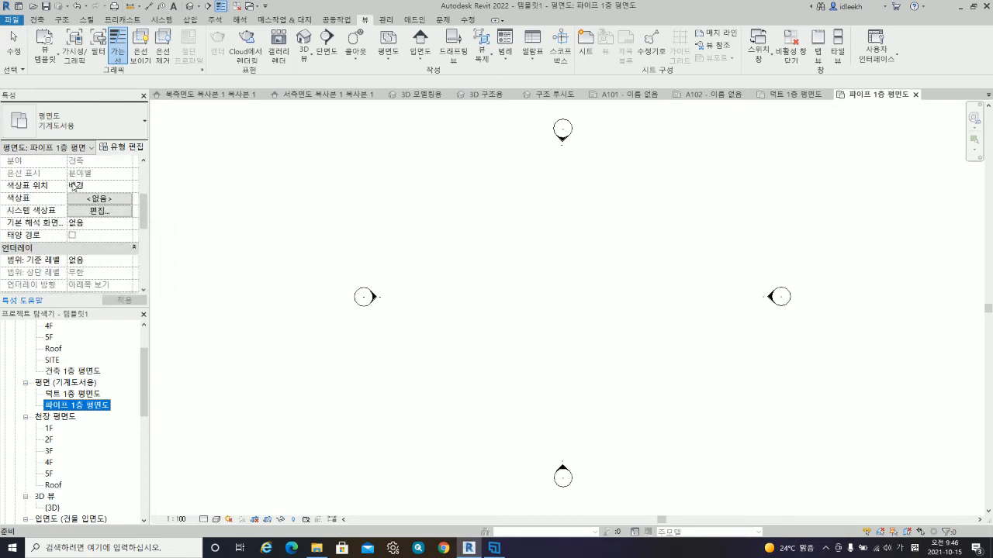
scroll(60, 204, up, 5)
click(102, 174)
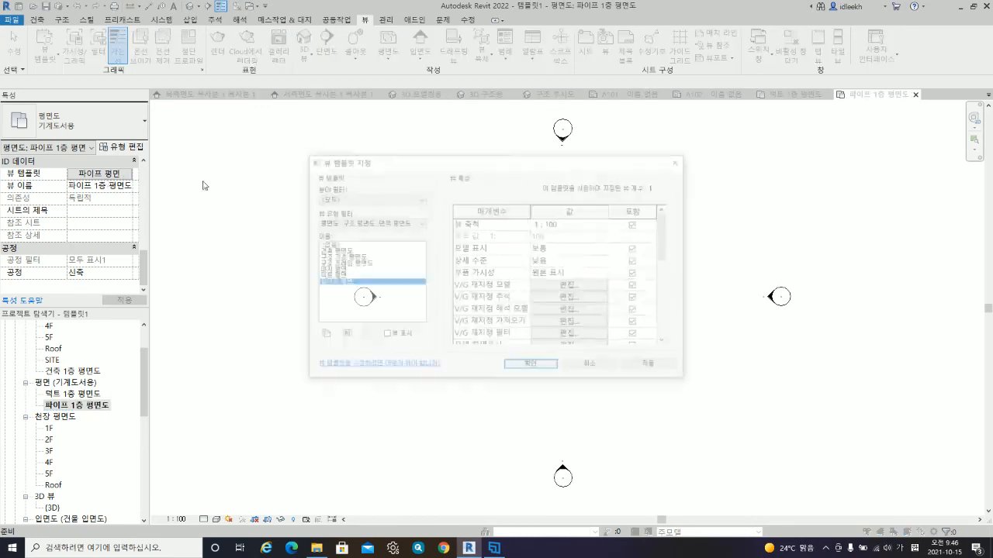
click(323, 246)
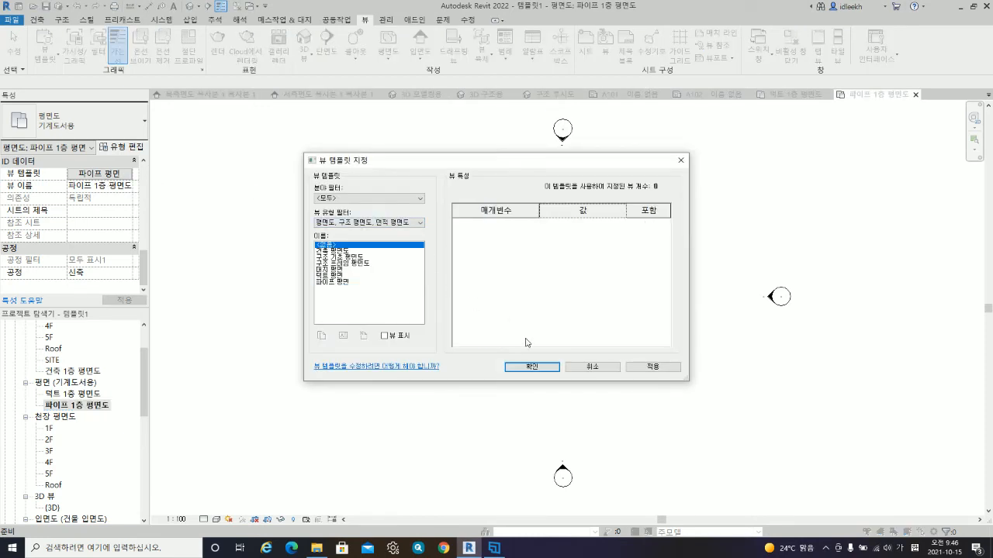
click(533, 366)
- Set the discipline (분야) of the 파이프 1층 평면도 view to 위생기구
scroll(62, 229, up, 4)
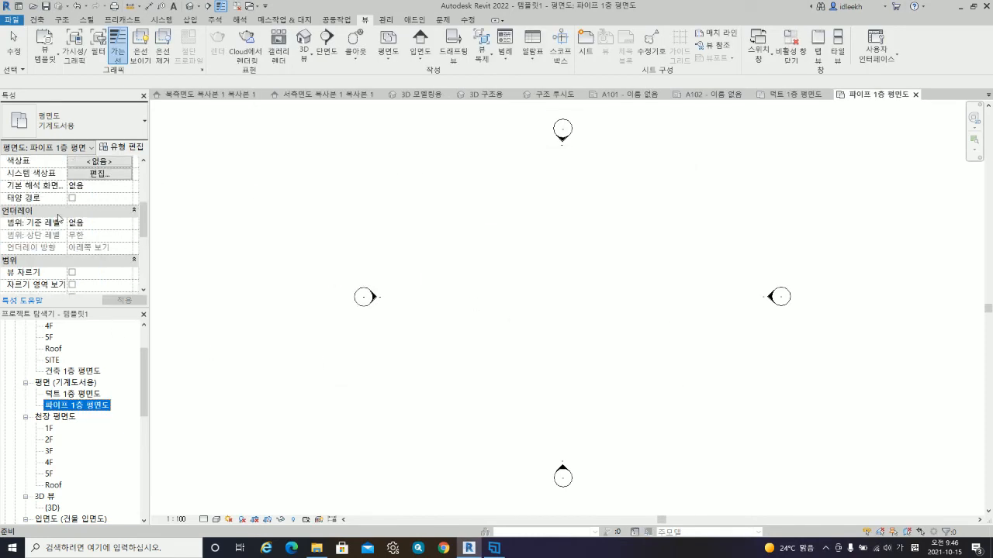
scroll(48, 225, up, 4)
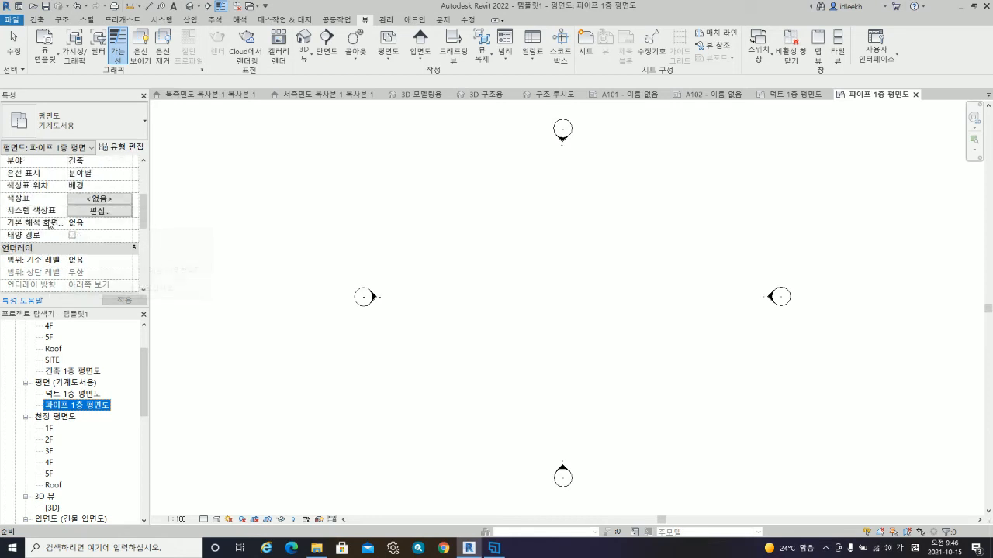
click(127, 164)
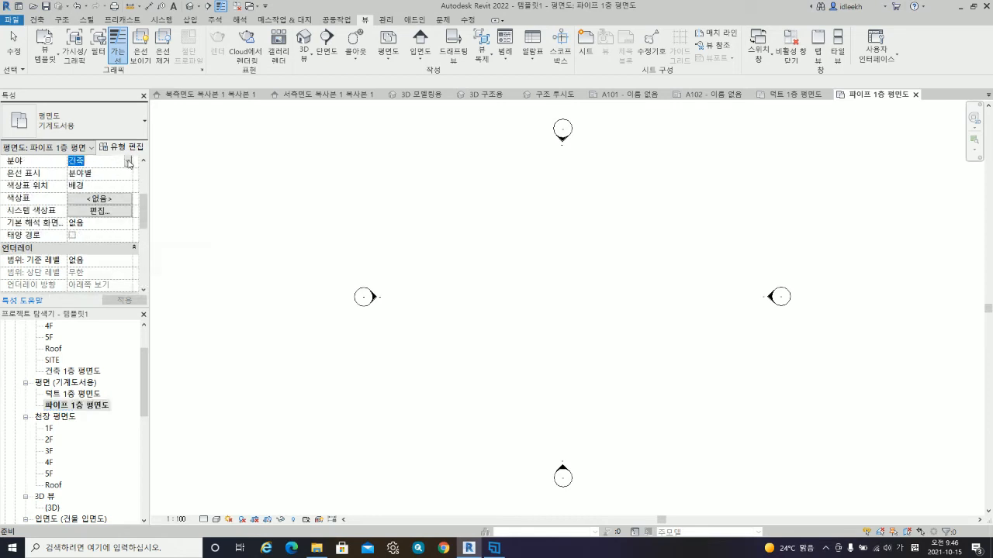
click(129, 162)
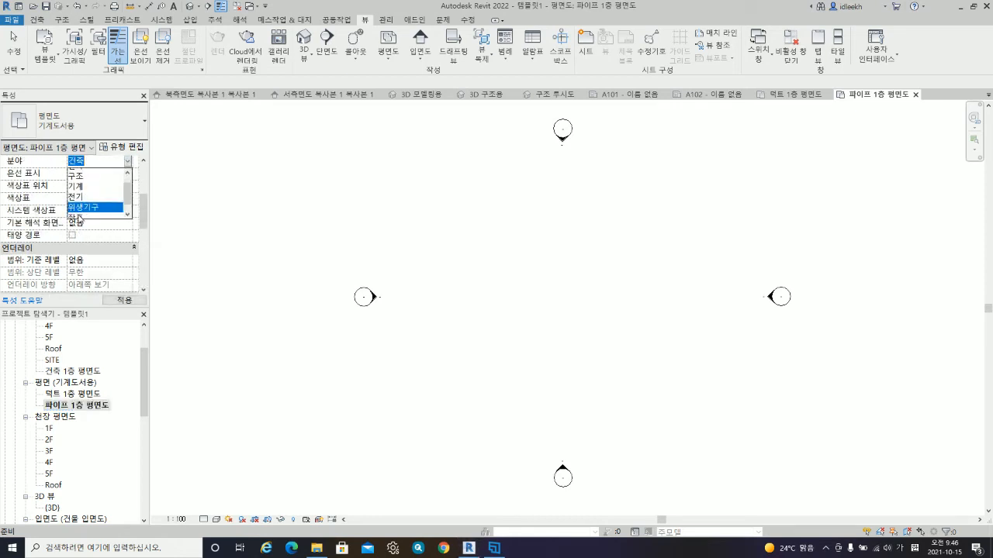
click(85, 213)
- Assign the 파이프 평면 template to the pipe plan view again and check the view's discipline property
scroll(48, 272, down, 4)
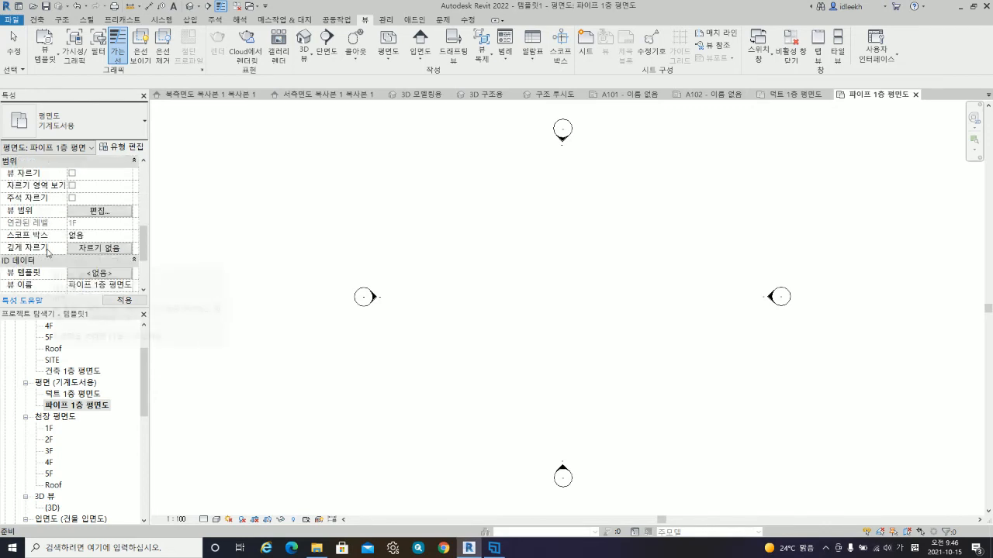
click(98, 273)
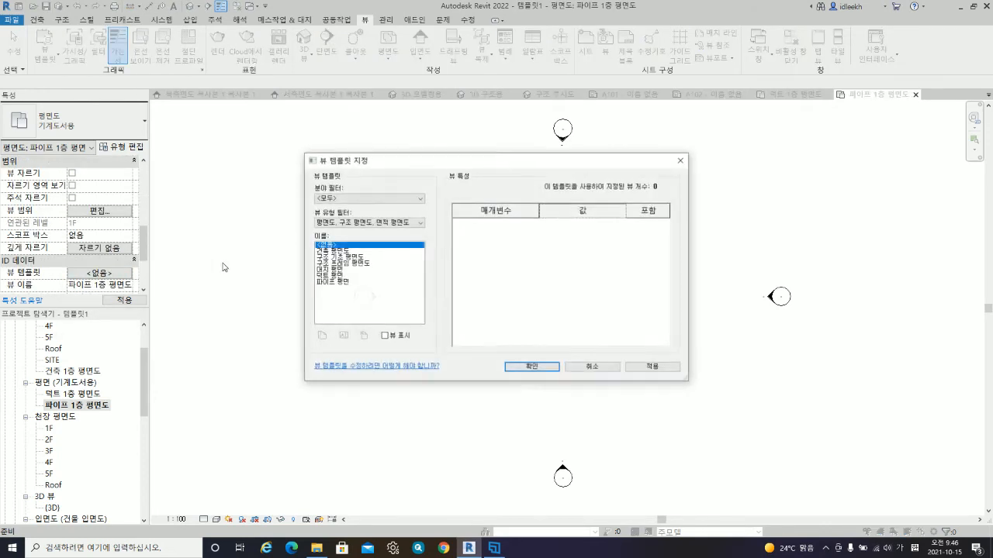
click(334, 276)
click(335, 282)
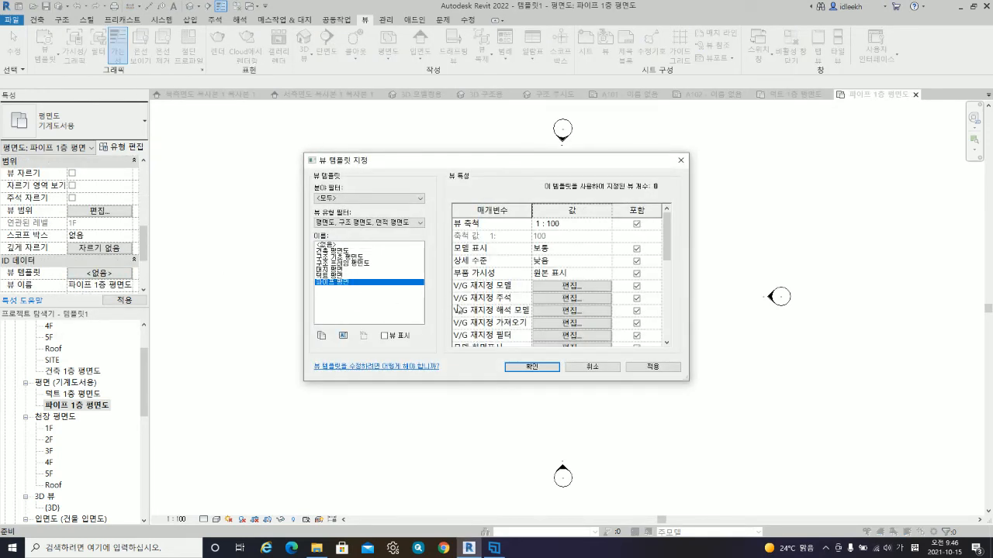
click(530, 366)
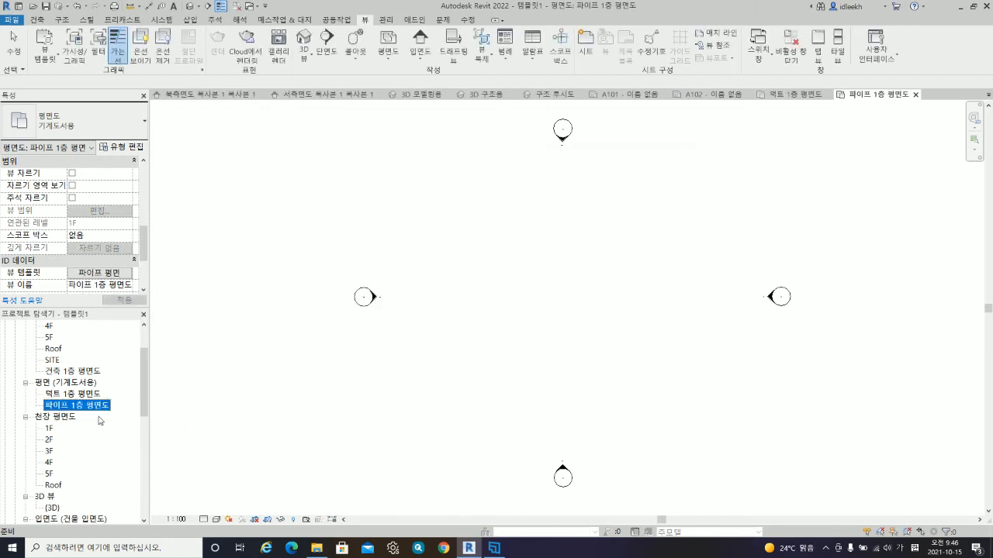
scroll(78, 400, up, 1)
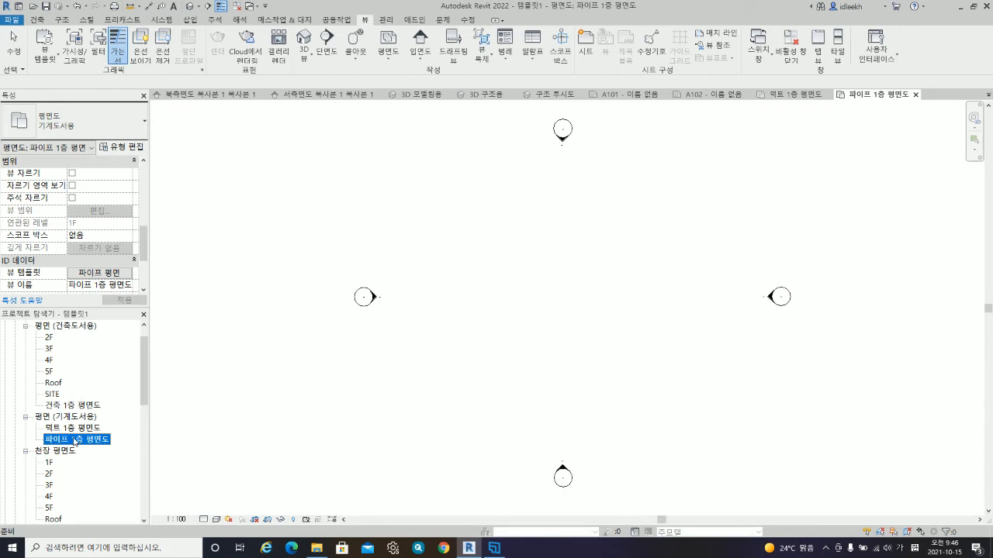
scroll(72, 209, up, 5)
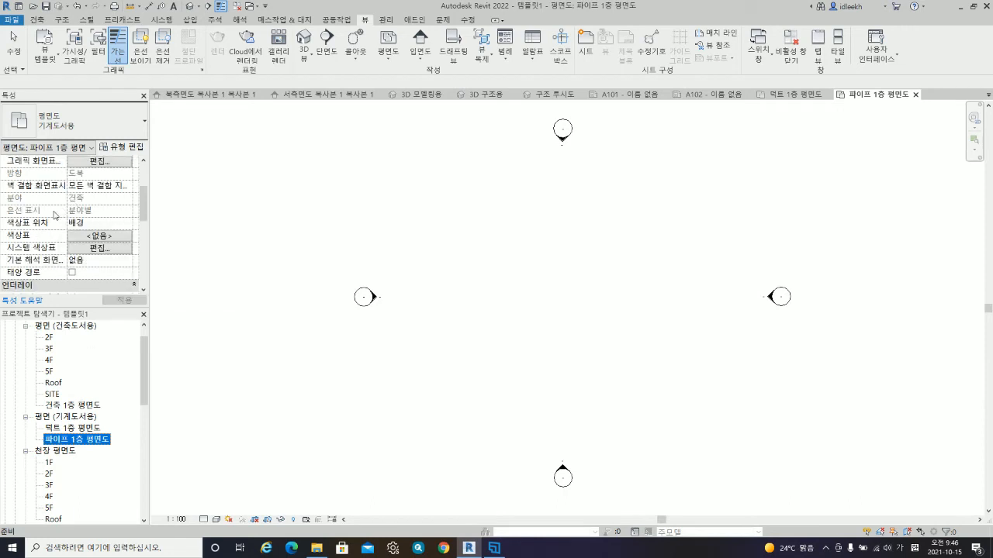
scroll(53, 215, down, 6)
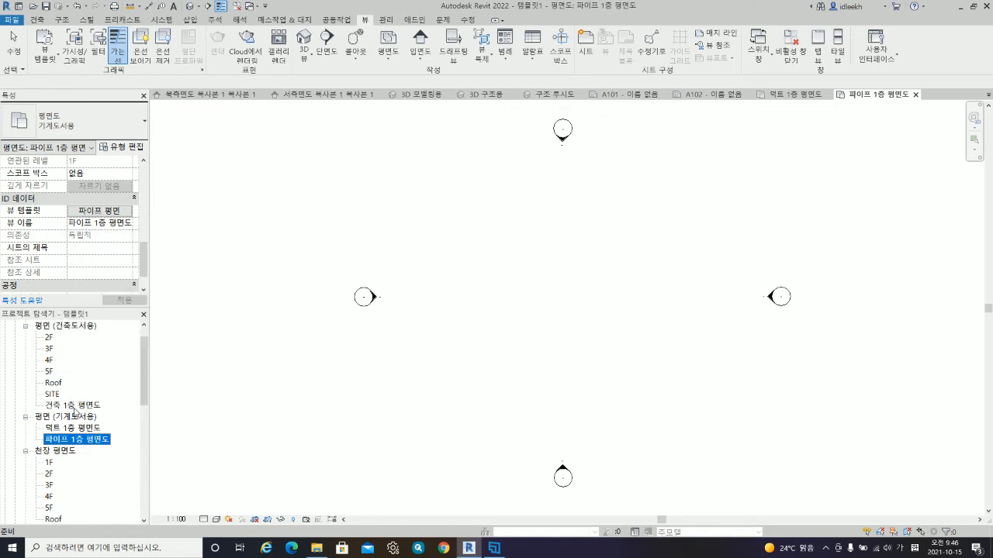
- Browse the 덕트 1층 평면도 view's available templates by discipline 위생기구 and different view type filters, then cancel the template assignment
click(82, 428)
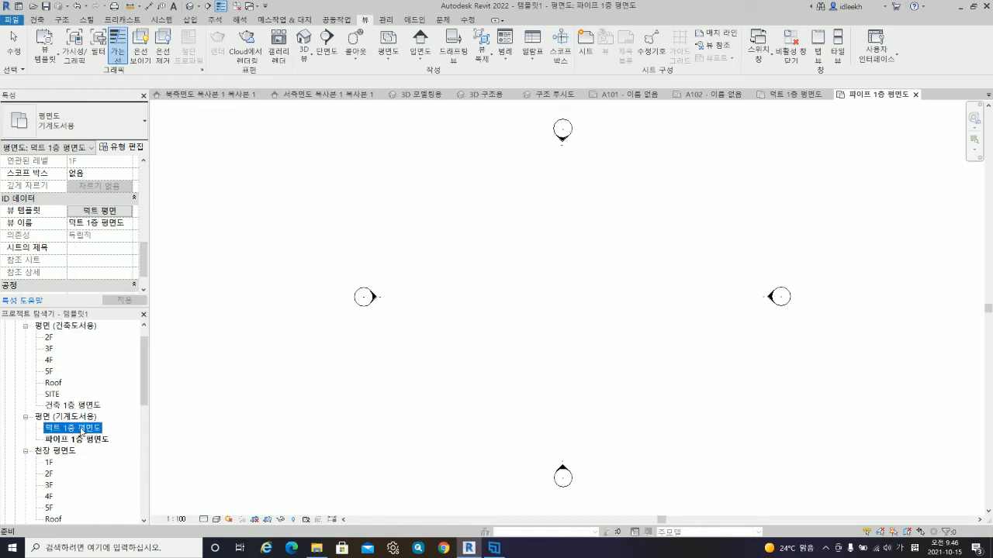
click(100, 211)
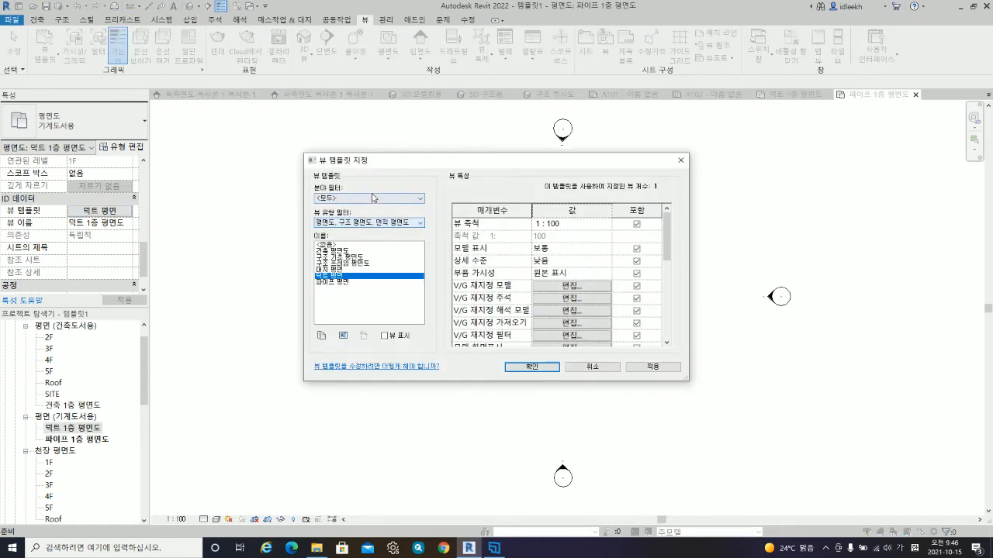
click(372, 197)
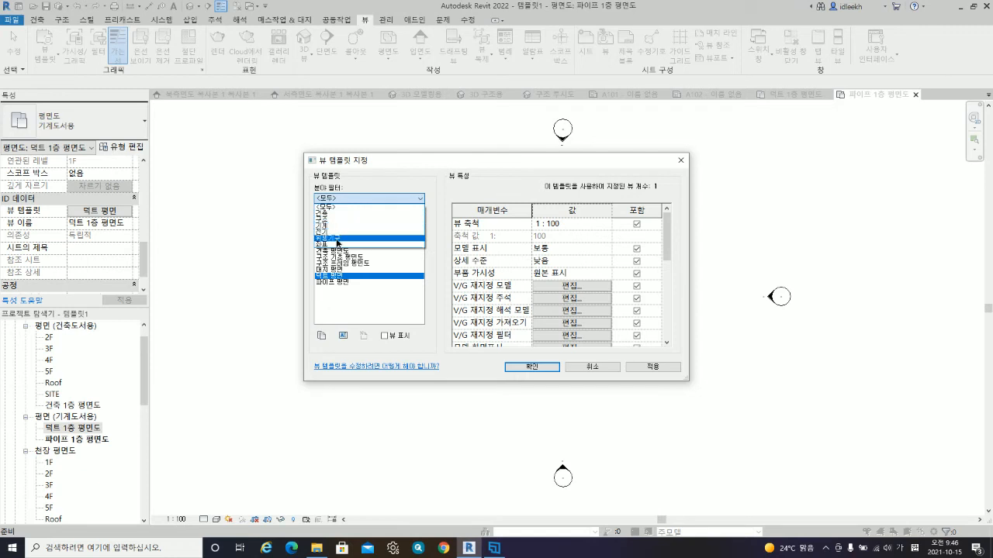
click(338, 237)
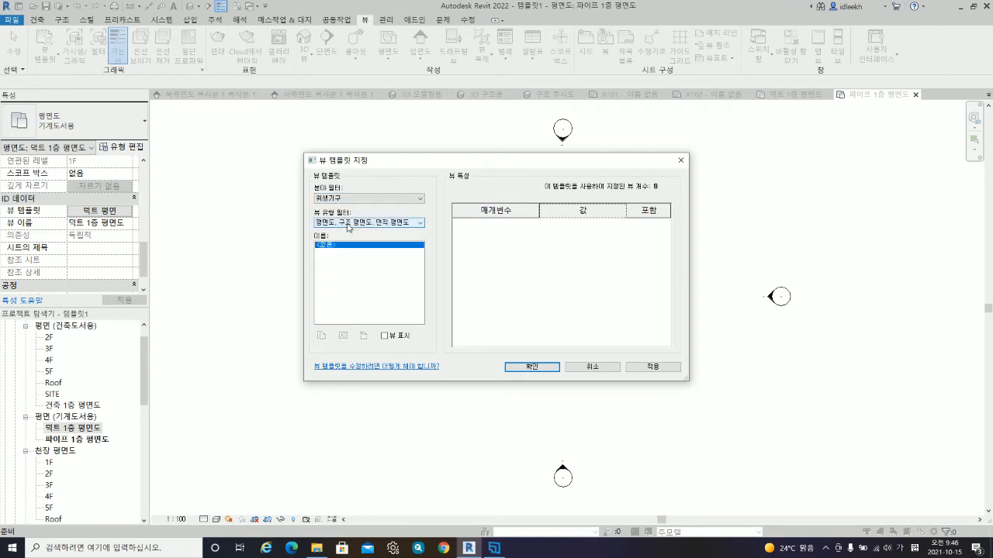
click(349, 225)
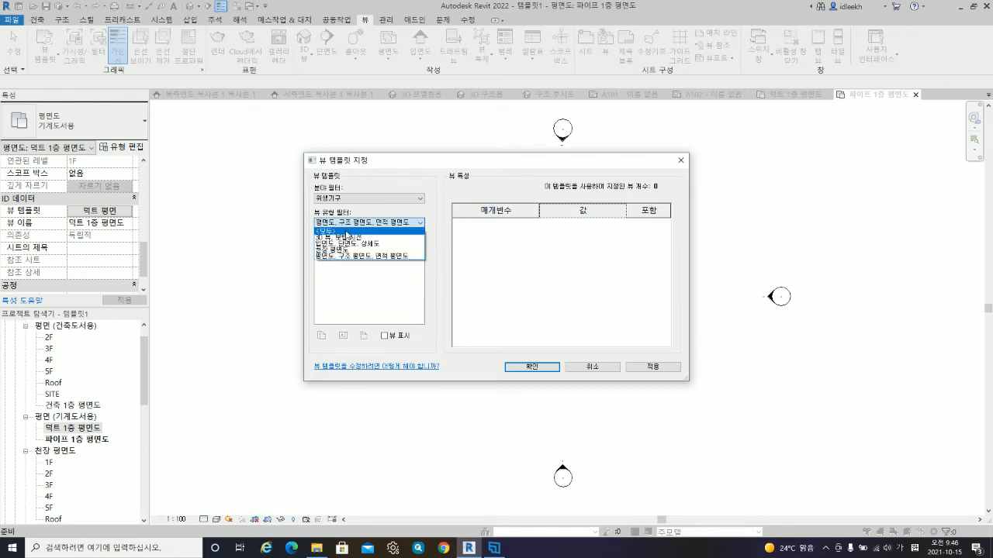
click(348, 232)
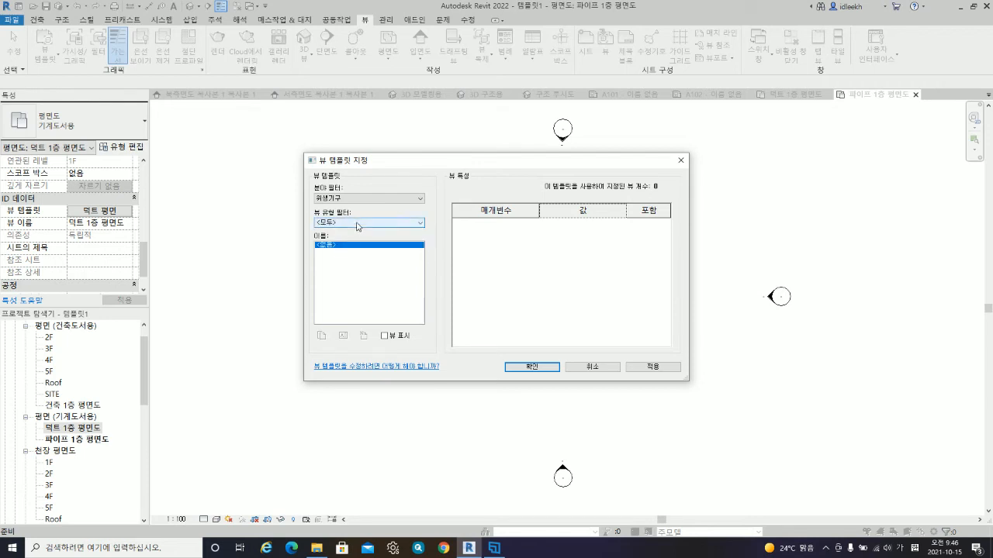
click(359, 225)
click(350, 245)
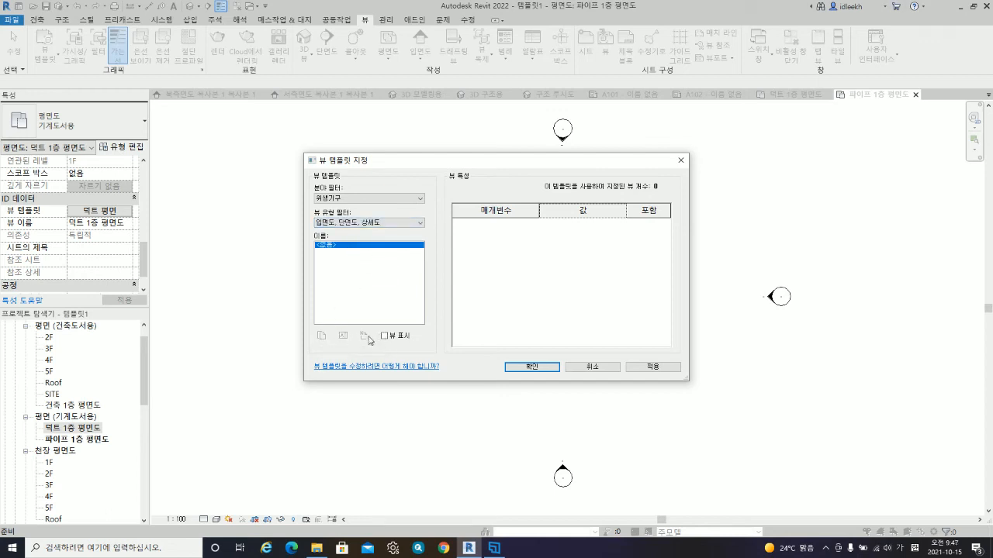
click(592, 367)
- Set the discipline (분야) of the 덕트 평면 view template to 기계 and apply it to the 덕트 1층 평면도 view
click(105, 211)
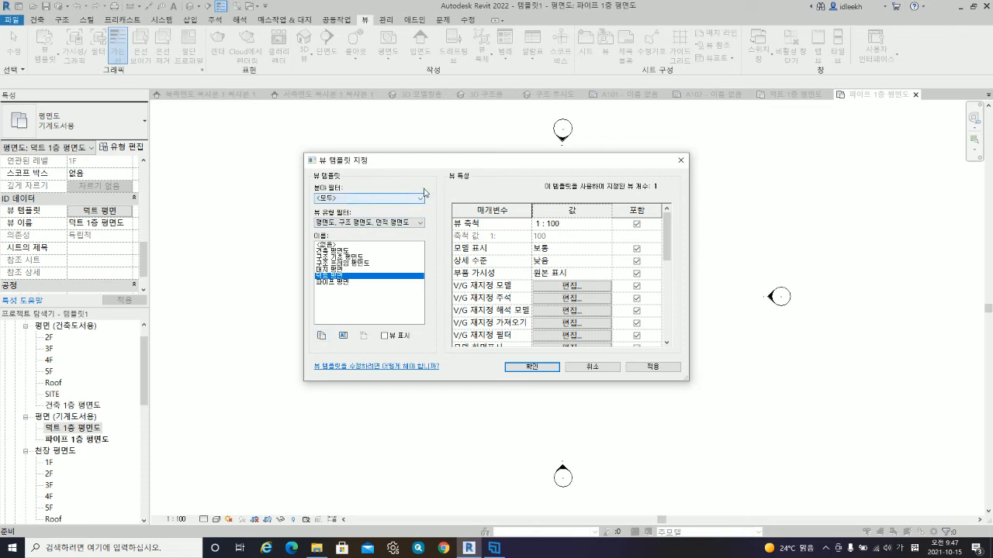
scroll(545, 265, down, 5)
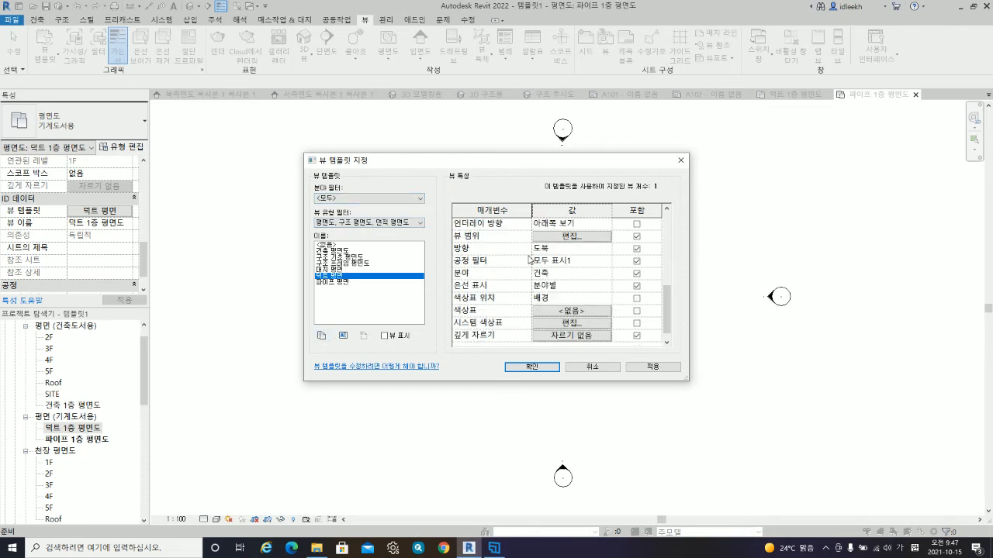
click(571, 273)
click(607, 273)
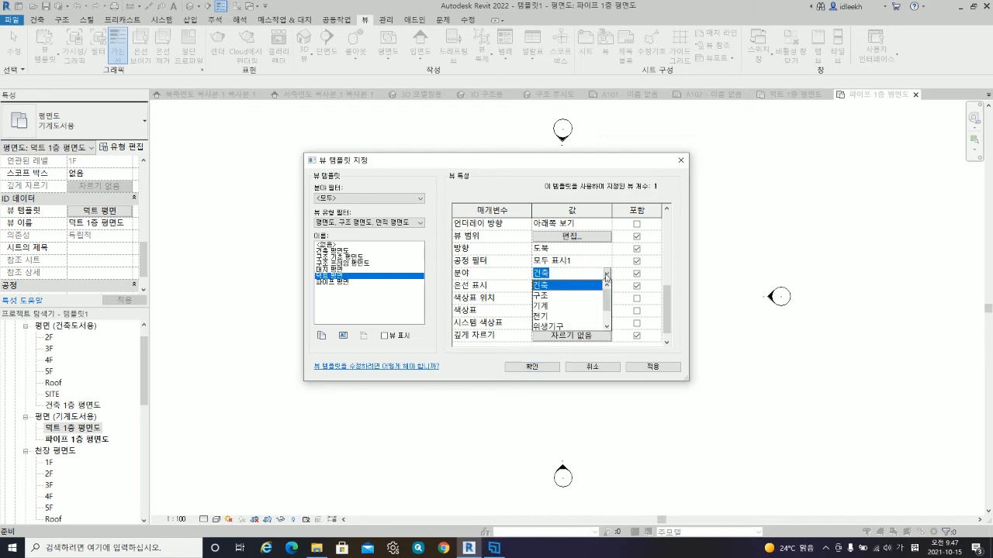
click(554, 306)
key(Return)
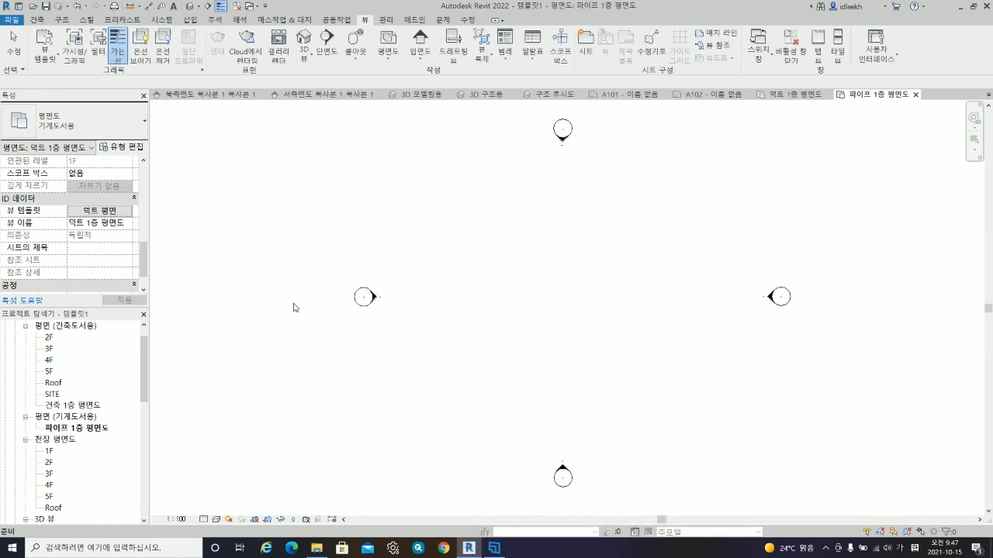
- Set the discipline (분야) of the 파이프 평면 view template to 위생기구 through the 파이프 1층 평면도 view
click(74, 429)
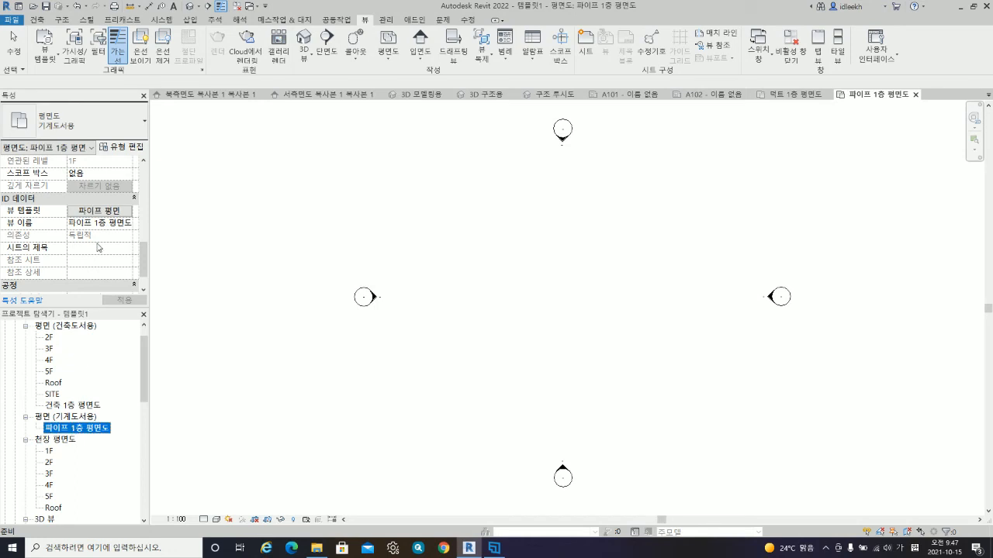
click(107, 211)
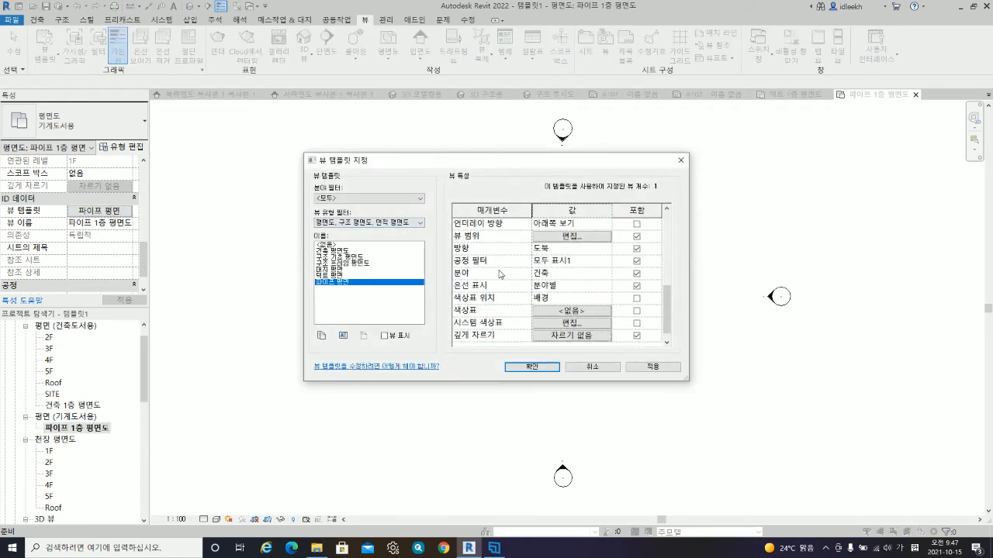
scroll(500, 275, down, 1)
click(600, 259)
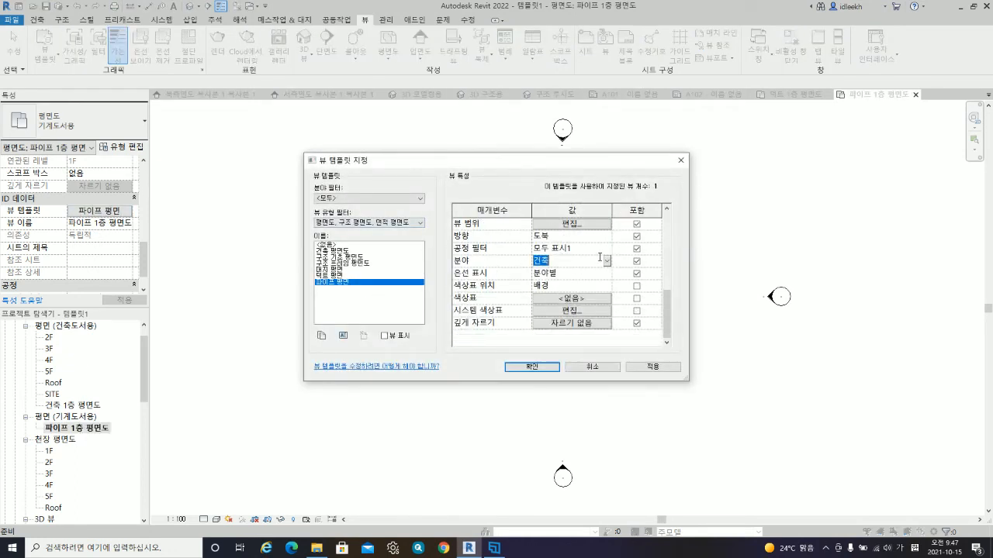
click(606, 262)
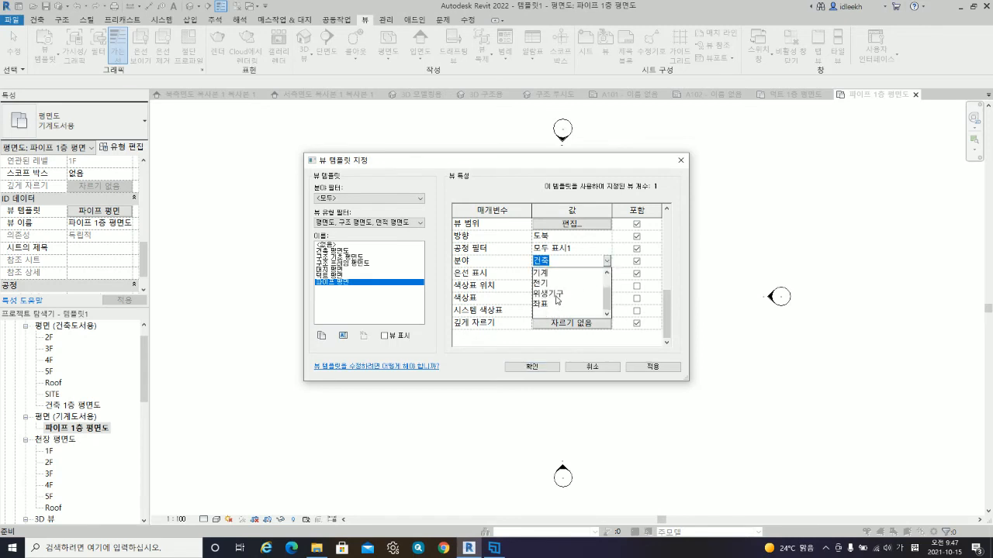
click(560, 295)
click(539, 367)
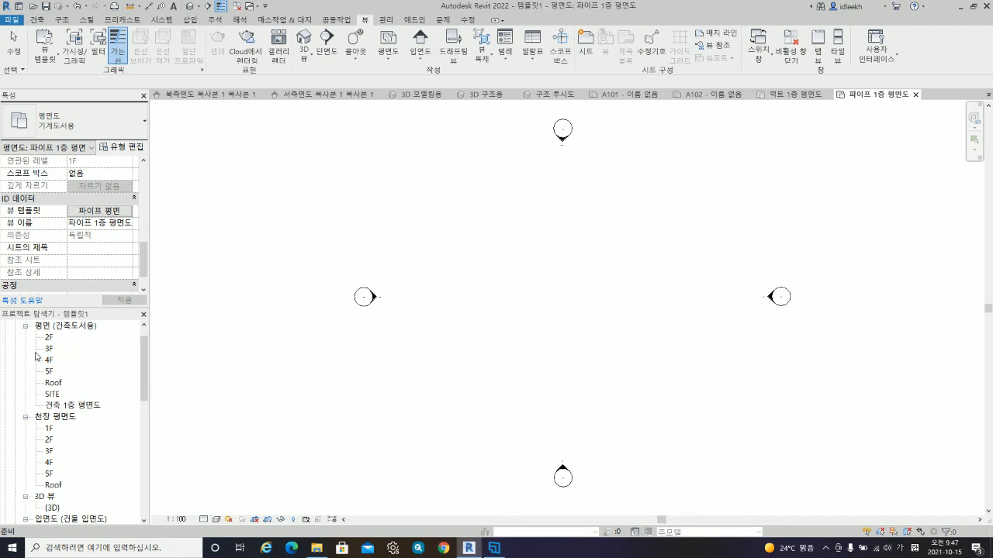
- Collapse the 건축 branch of the project browser and check where the duct and pipe plans are grouped
scroll(34, 354, up, 1)
click(15, 338)
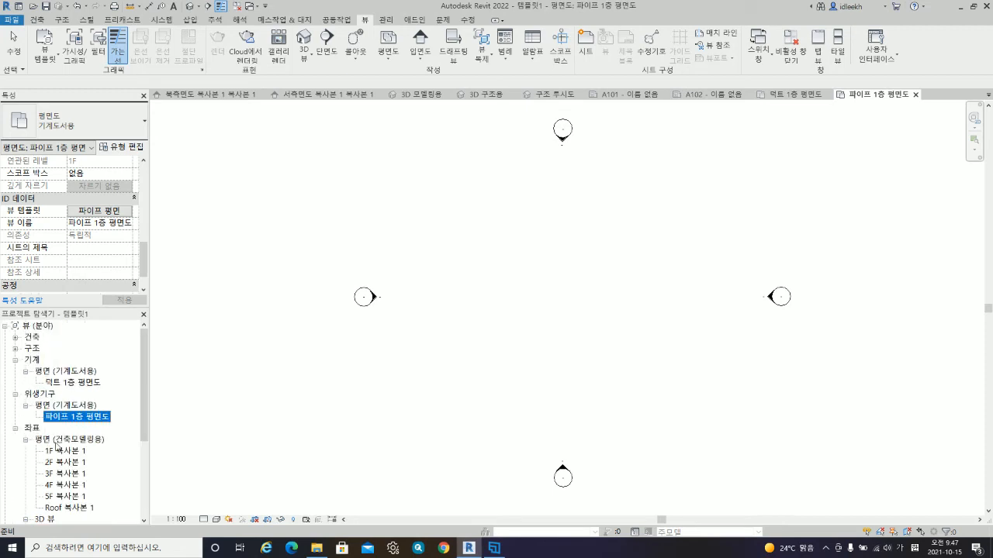
scroll(71, 428, down, 1)
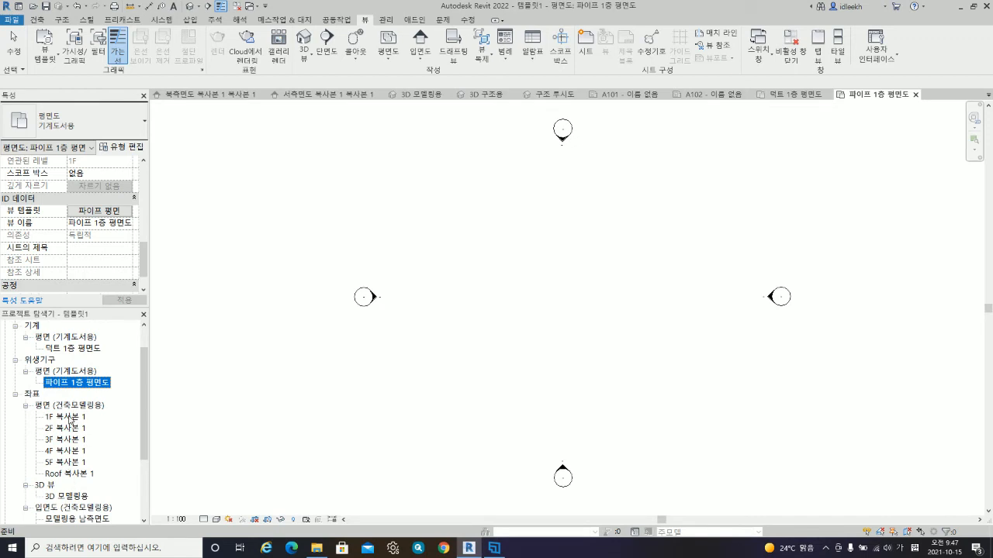
scroll(71, 420, up, 1)
- Duplicate the 기계도서용 view type of the plan under 위생기구 as a new type named 위생도서용
click(71, 384)
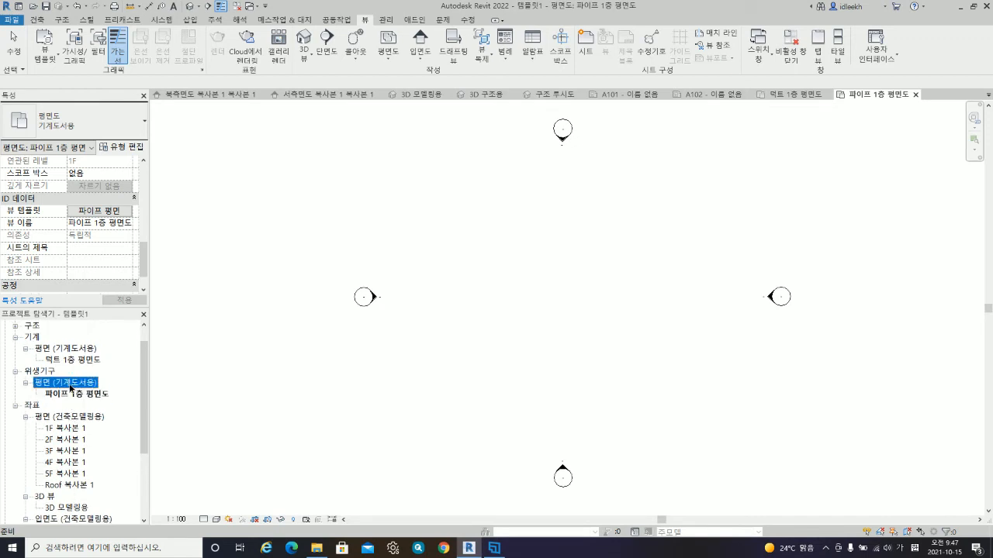
click(123, 149)
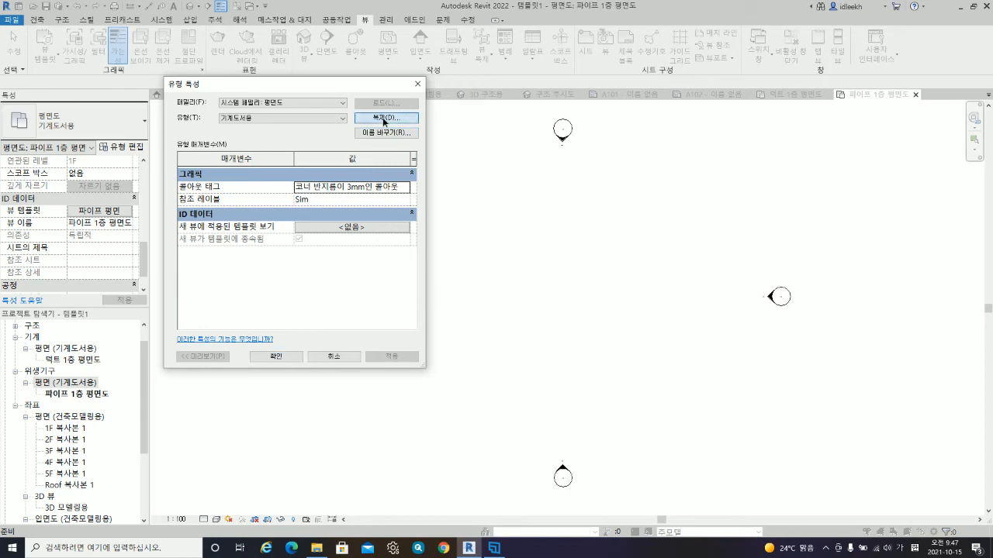
click(385, 118)
click(257, 222)
key(BackSpace)
key(BackSpace)
text(위생도서용)
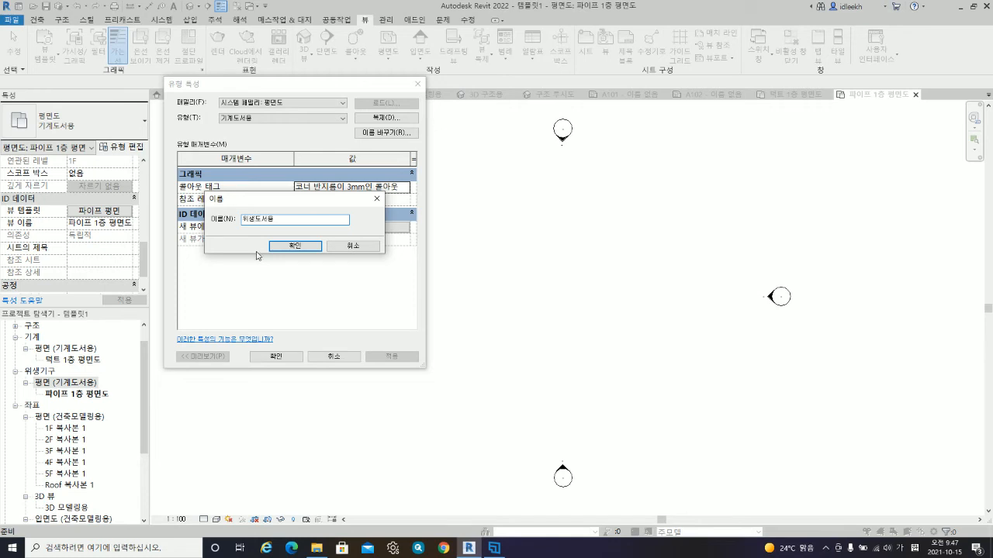
click(277, 247)
click(275, 356)
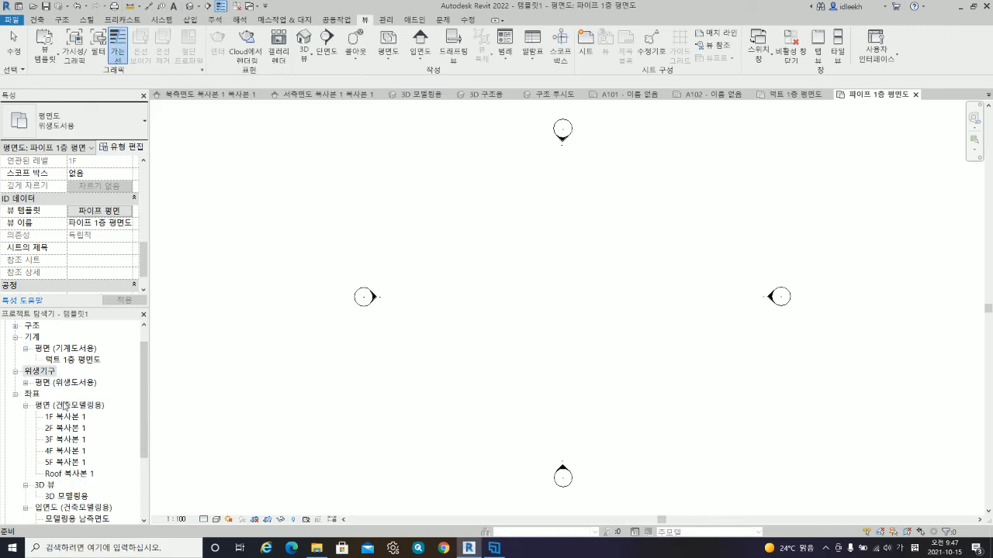
- Collapse the 위생기구 and 기계 branches, expand the sheets, and review the project browser's overall structure
click(15, 372)
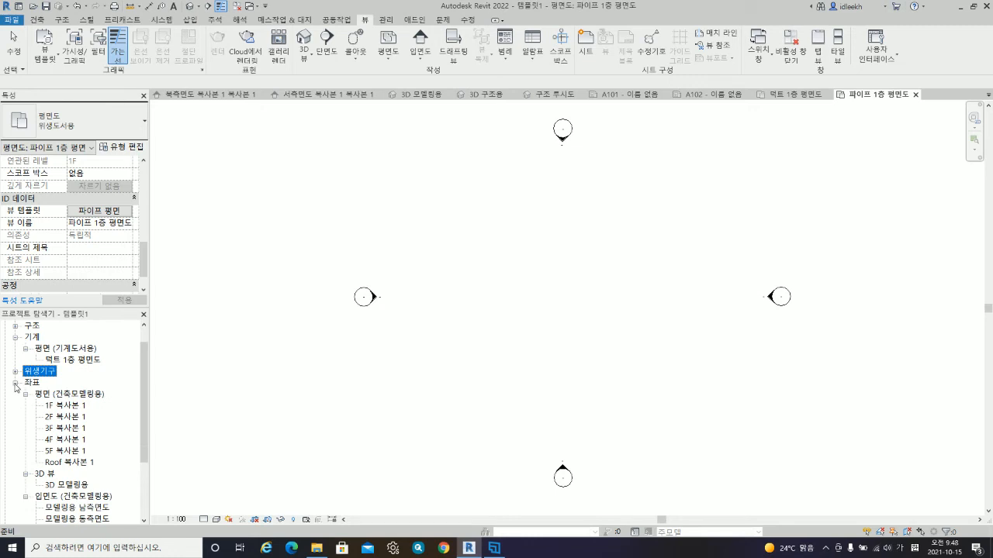
click(16, 338)
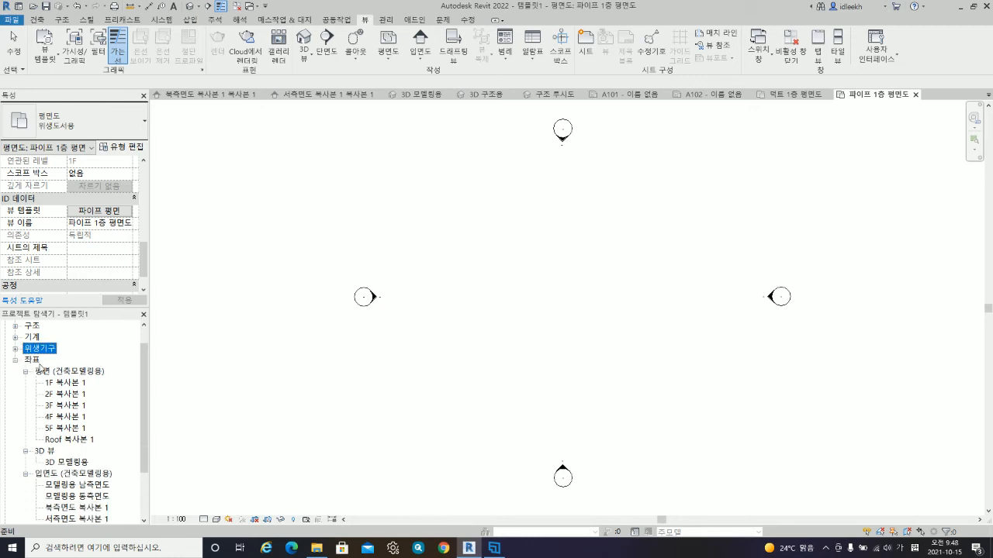
scroll(42, 364, up, 2)
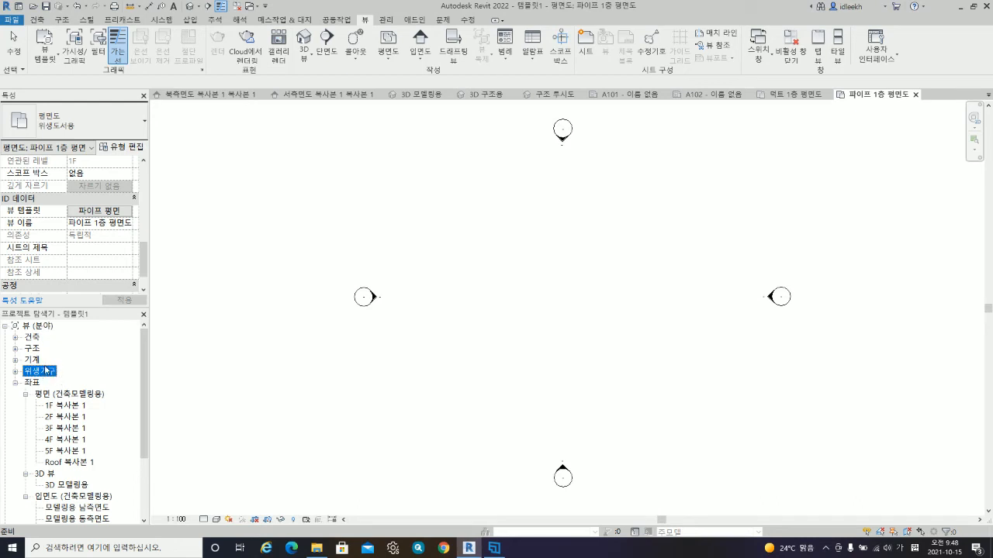
scroll(52, 406, down, 1)
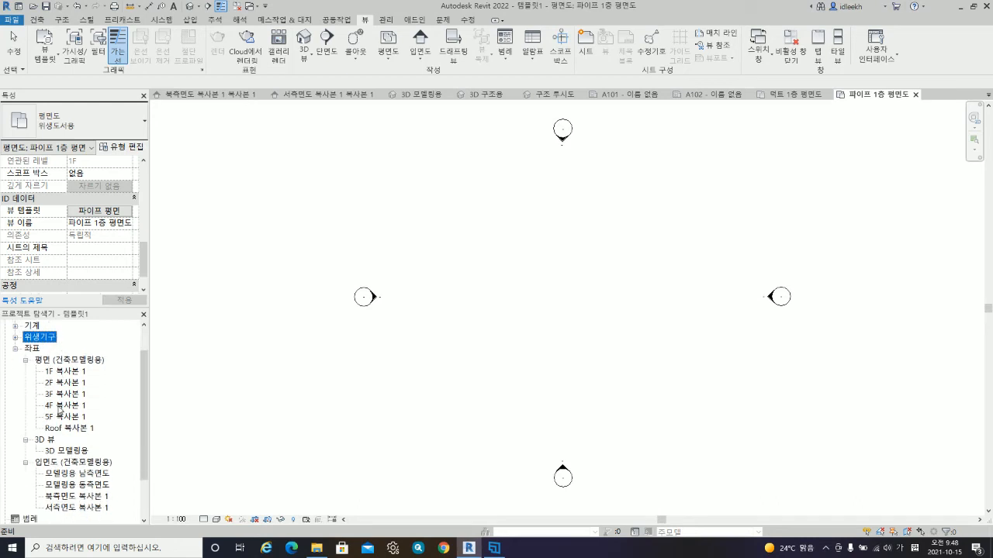
scroll(78, 408, down, 2)
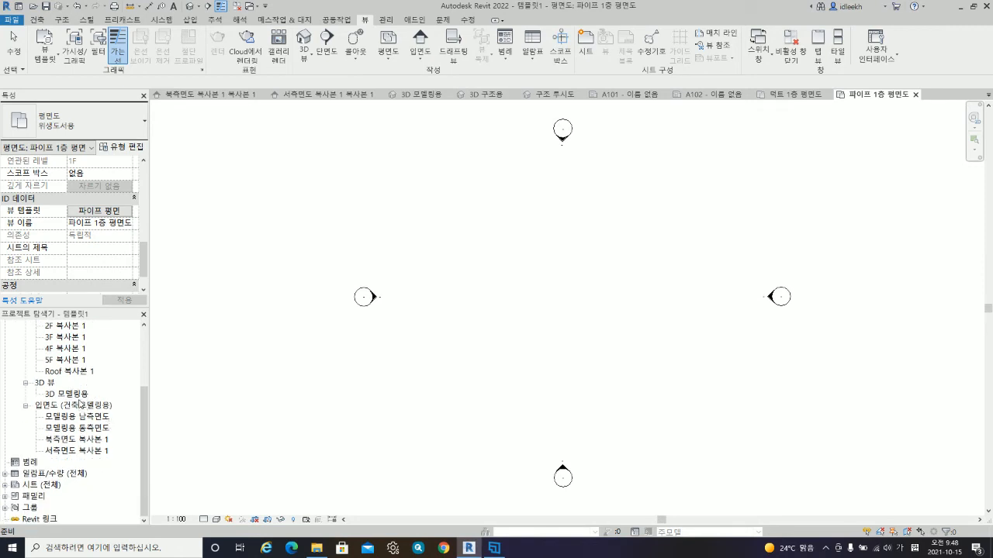
scroll(80, 403, up, 1)
scroll(81, 411, down, 1)
click(5, 485)
scroll(65, 459, down, 1)
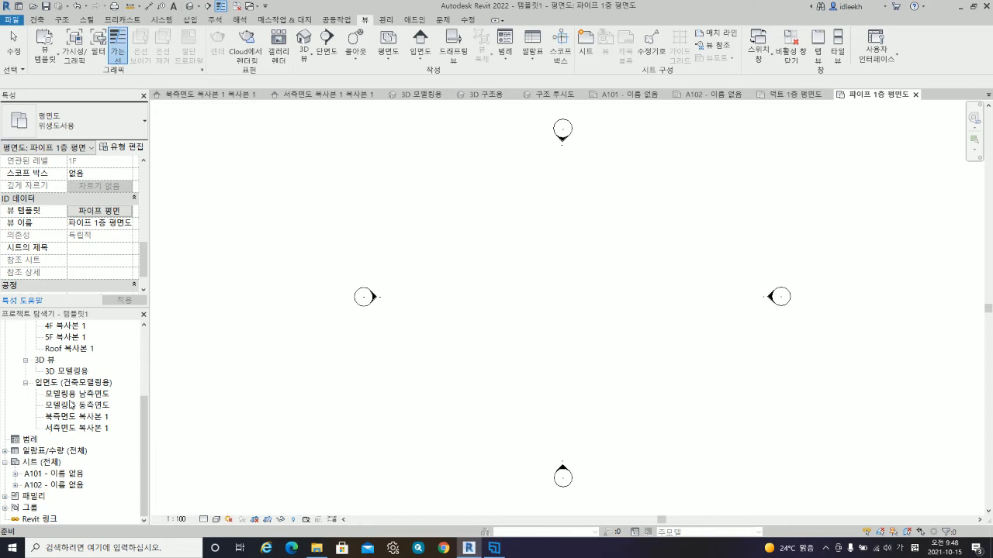
scroll(49, 404, up, 3)
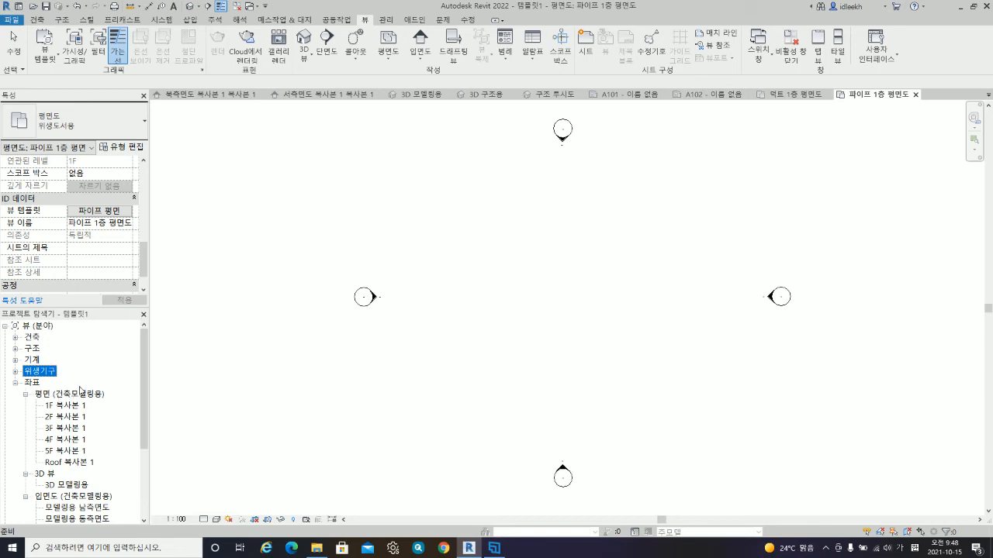
scroll(81, 392, down, 3)
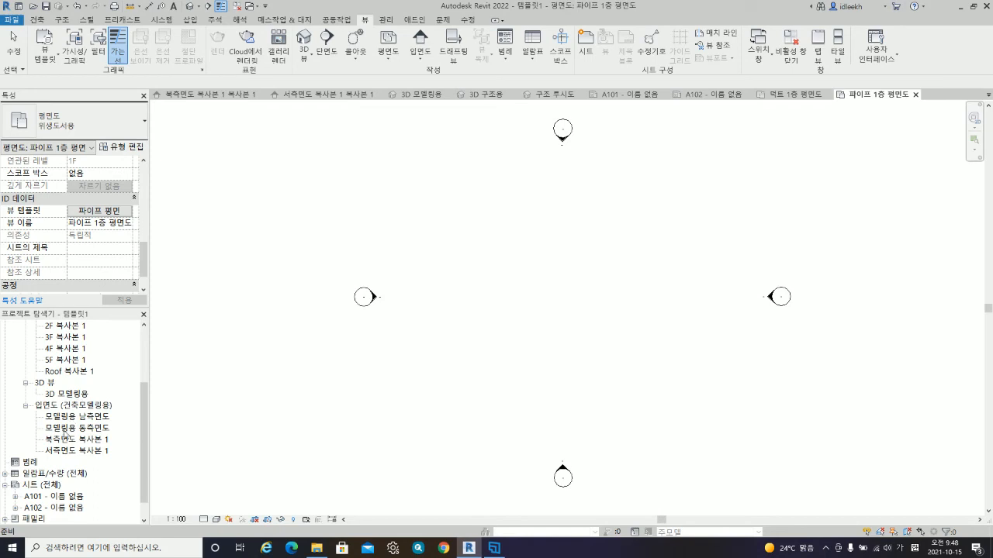
- Create a new sheet with the A1 미터법 title block
click(586, 48)
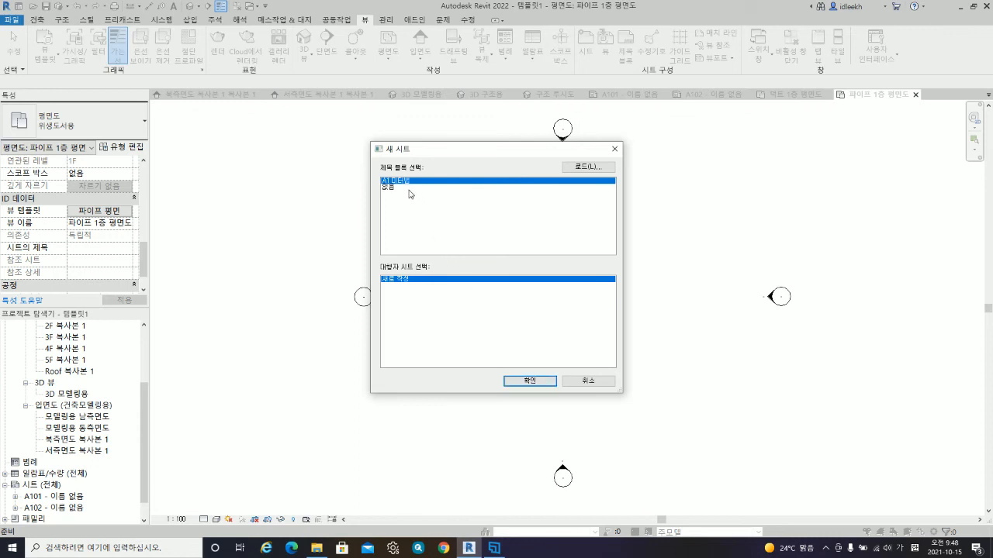
click(525, 380)
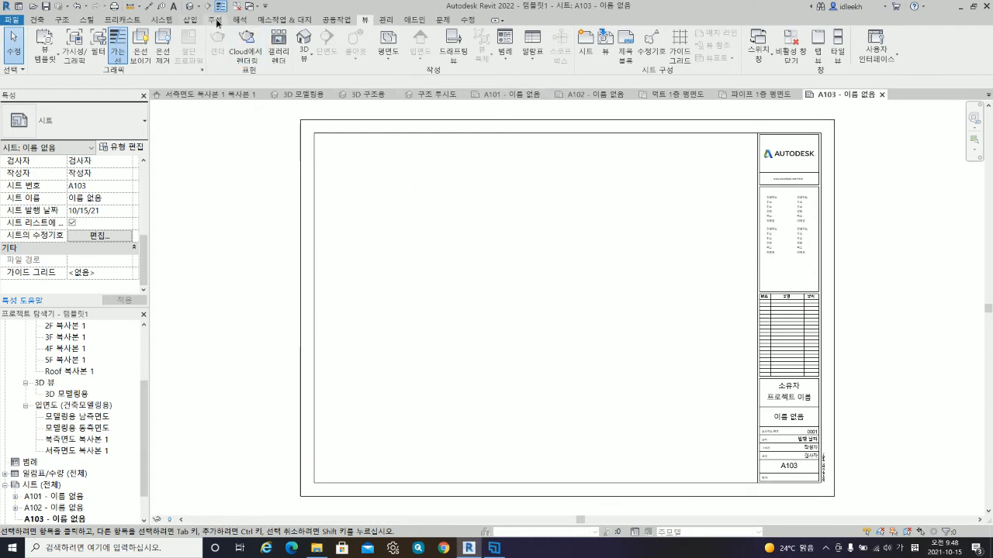
scroll(235, 71, up, 4)
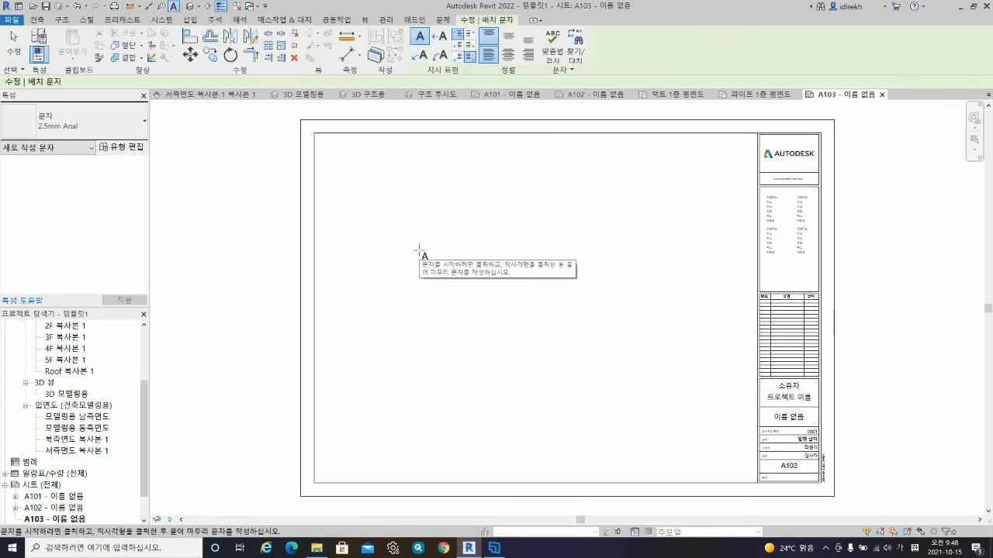
- Place a text note reading 시작 in the 7mm Arial type near the middle of the new sheet
click(82, 121)
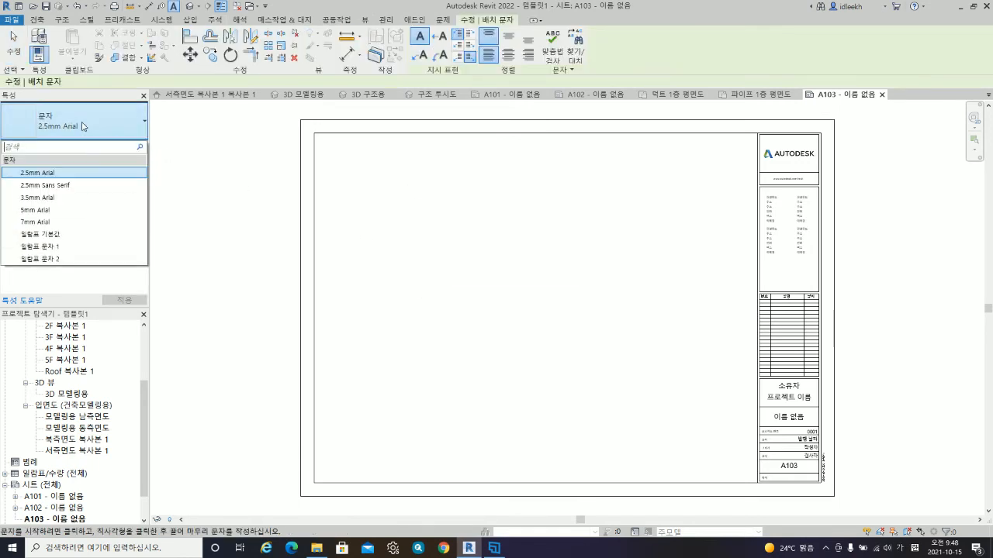
click(43, 222)
click(477, 271)
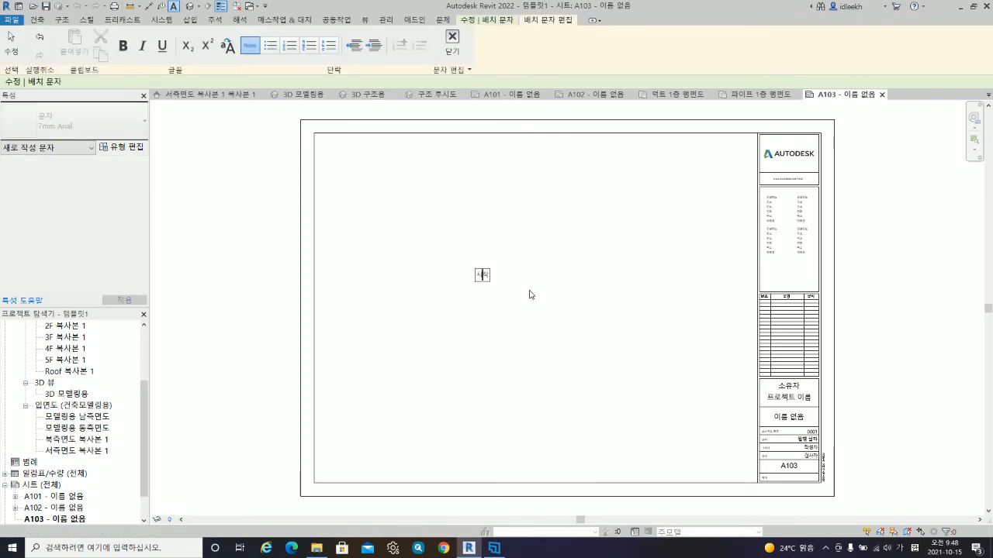
click(541, 283)
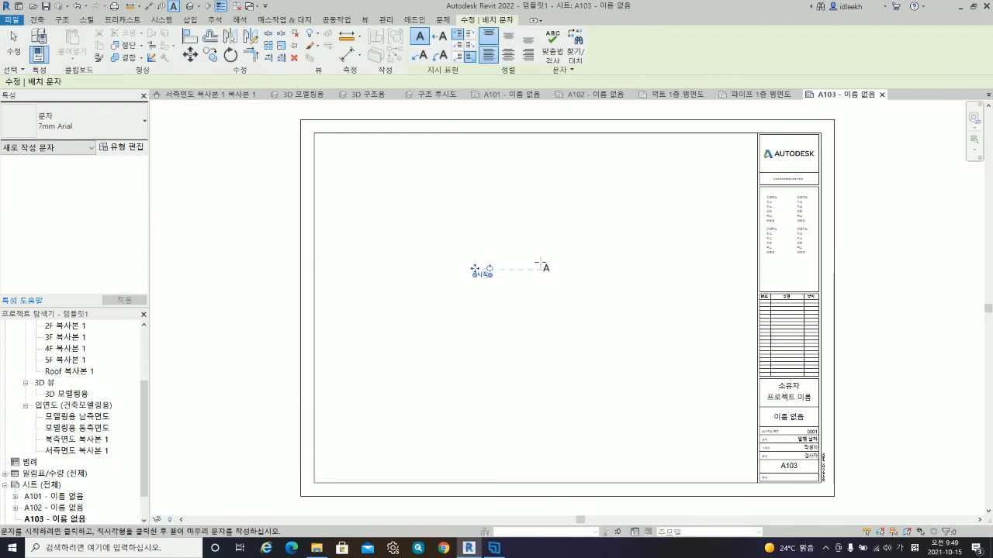
key(Escape)
key(Escape)
- Change the font of the 시작 note's text type to 맑은 고딕
click(483, 278)
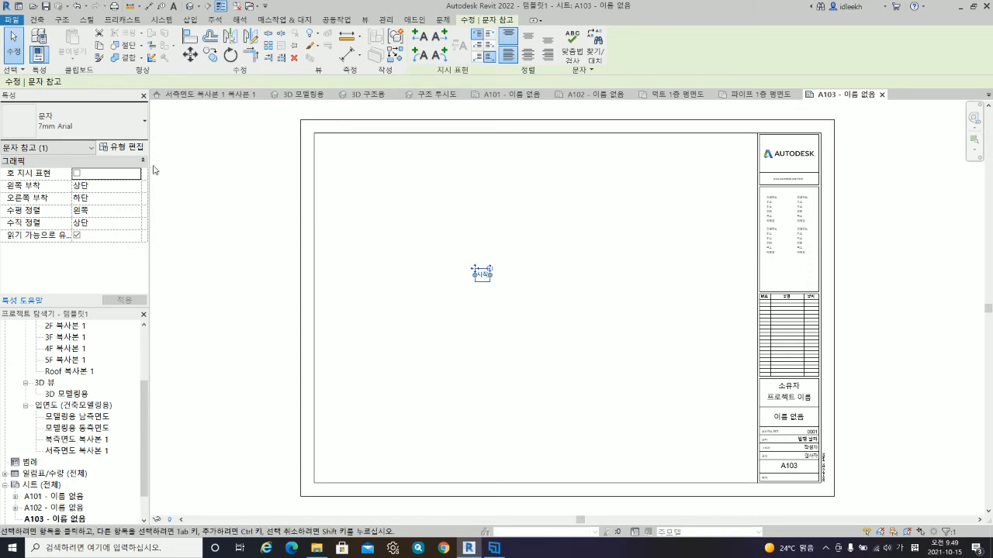
click(122, 147)
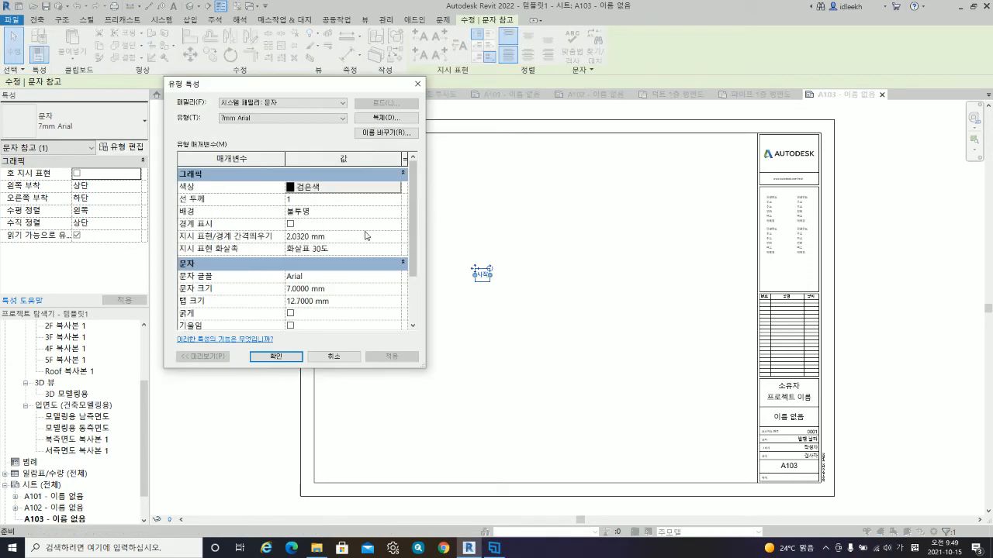
click(363, 280)
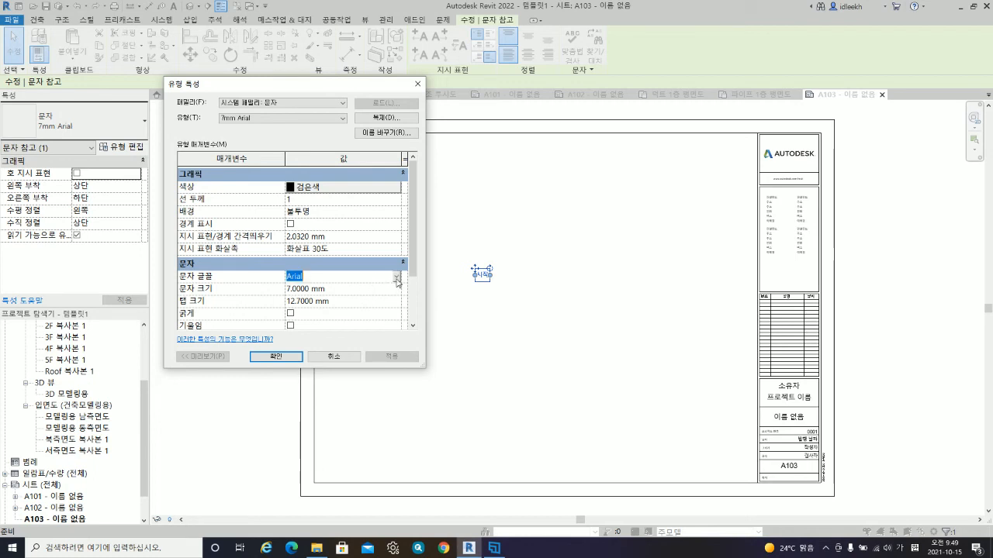
click(396, 277)
scroll(400, 318, down, 5)
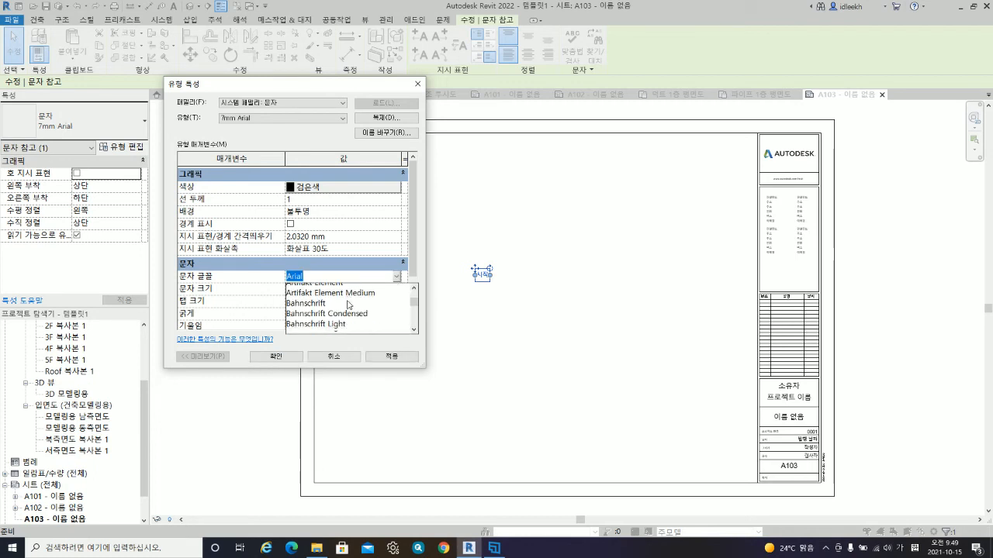
mouse_move(414, 302)
mouse_down()
mouse_move(420, 293)
mouse_move(420, 321)
mouse_up()
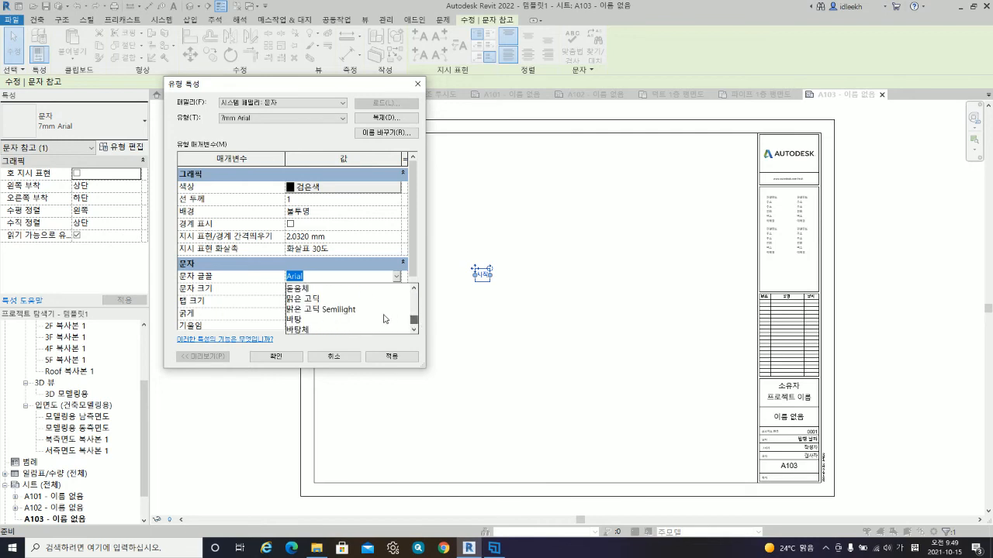
click(314, 300)
- Set the note type's text size to 100 mm and move the enlarged 시작 note up and left towards the sheet's centre
click(337, 291)
click(289, 288)
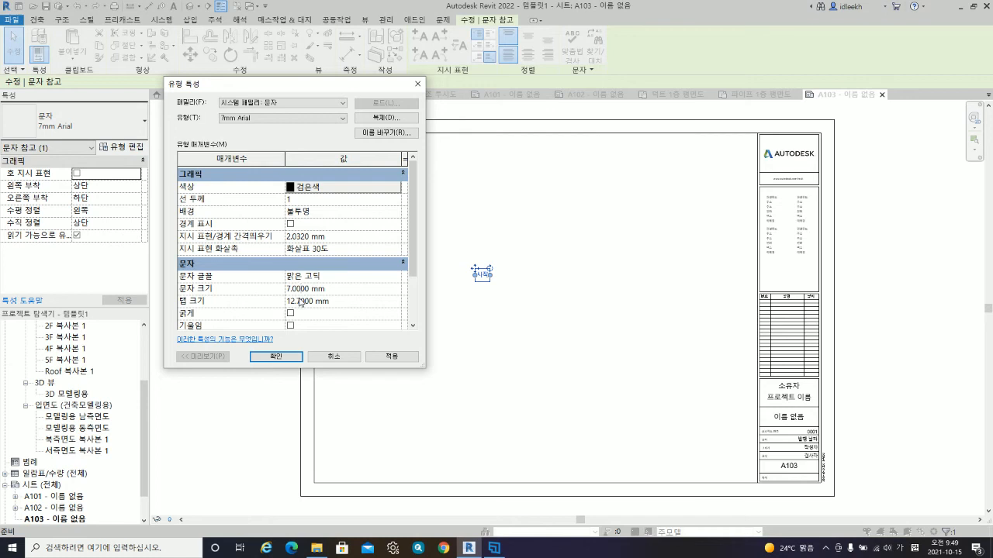
key(BackSpace)
text(1)
click(276, 356)
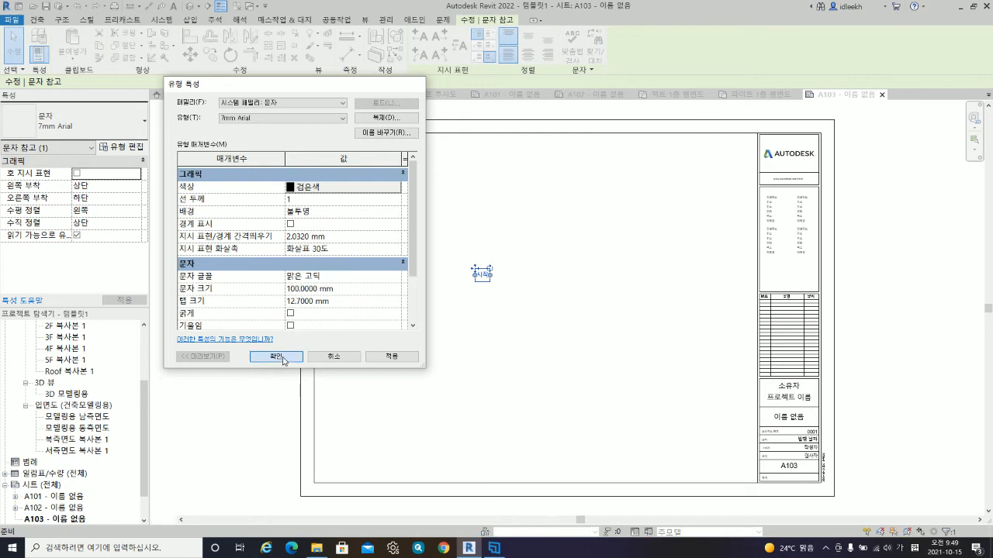
drag(475, 268, 442, 216)
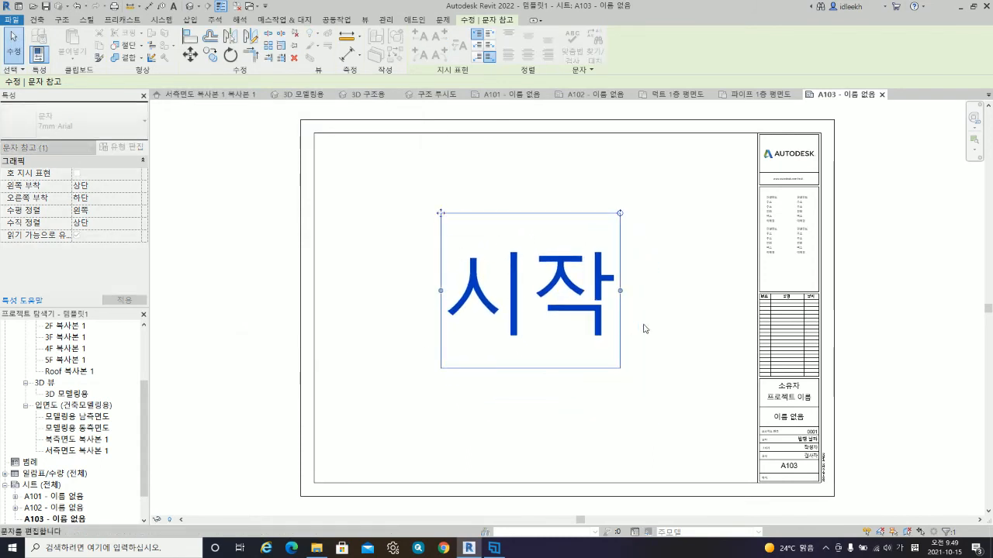
click(641, 328)
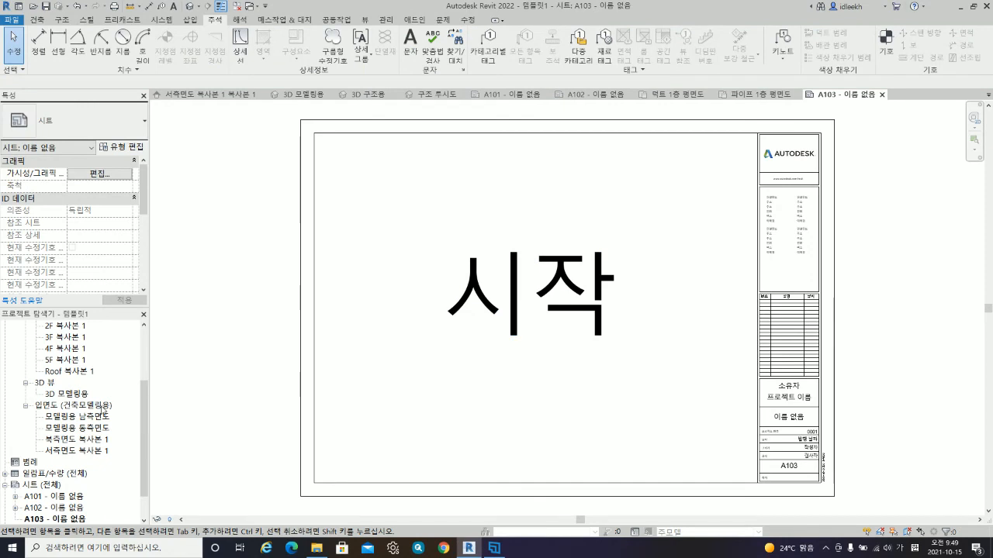
- Renumber sheet A103 as 000 and rename it 표지
scroll(46, 442, down, 1)
right_click(71, 485)
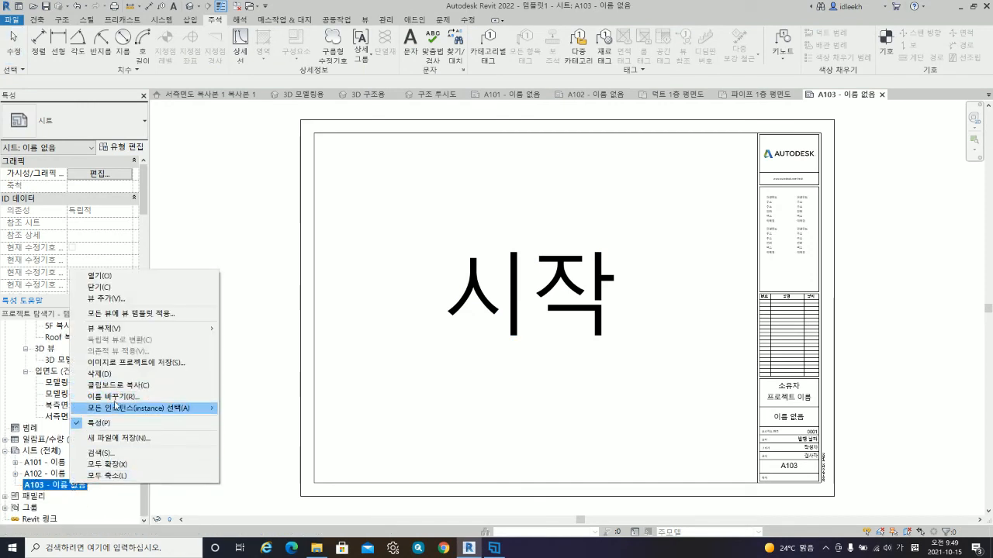
click(115, 396)
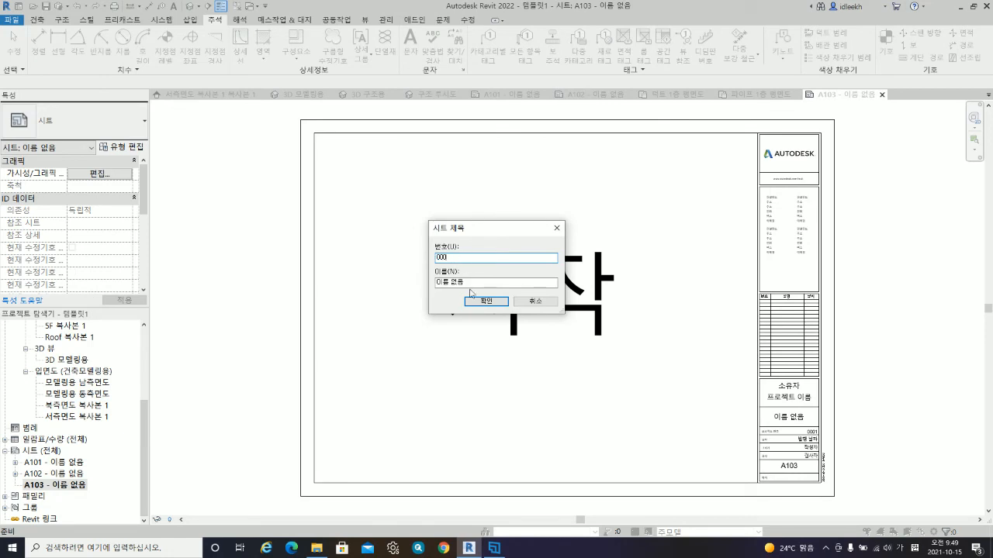
key(Tab)
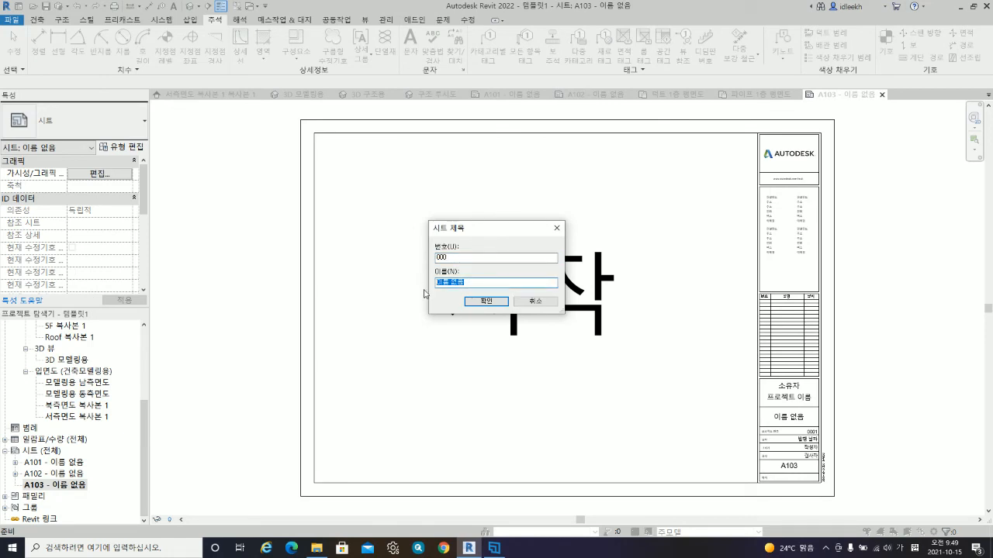
text(표제)
click(486, 301)
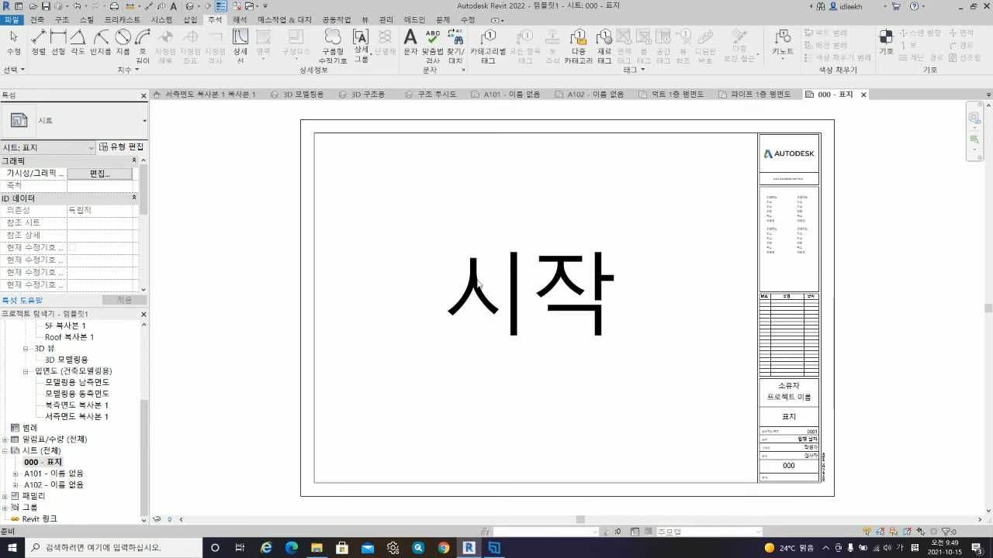
- Nudge the 시작 note slightly down and to the right on the cover sheet
click(748, 134)
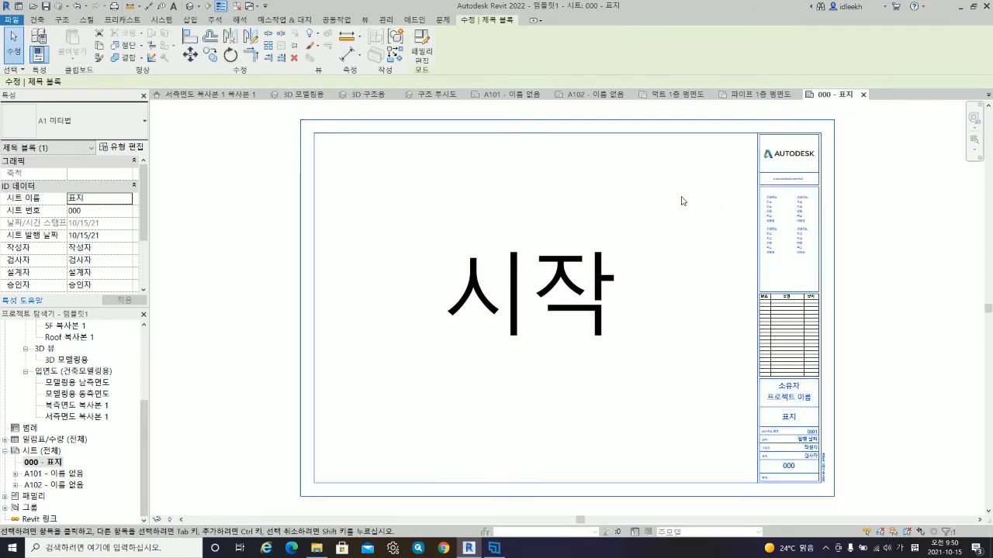
click(279, 213)
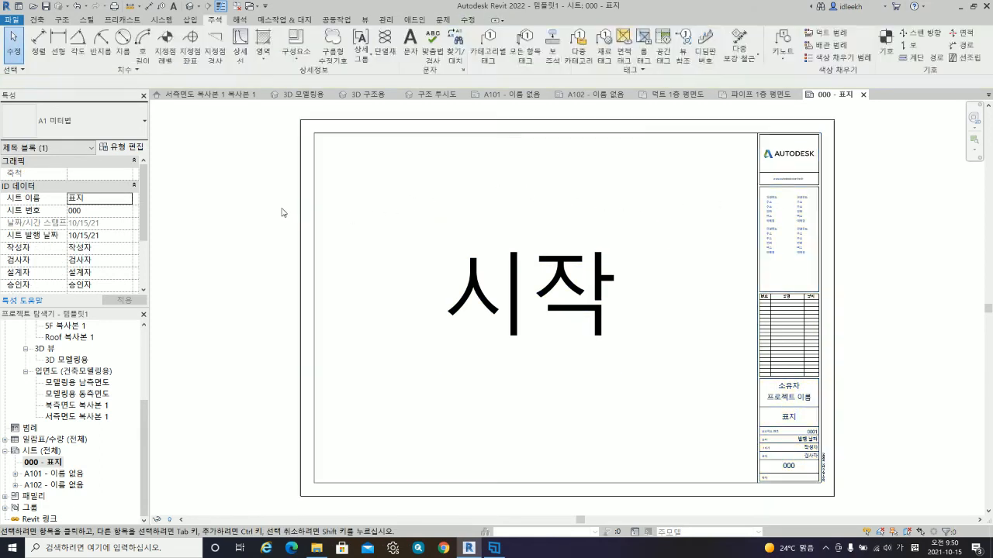
double_click(608, 281)
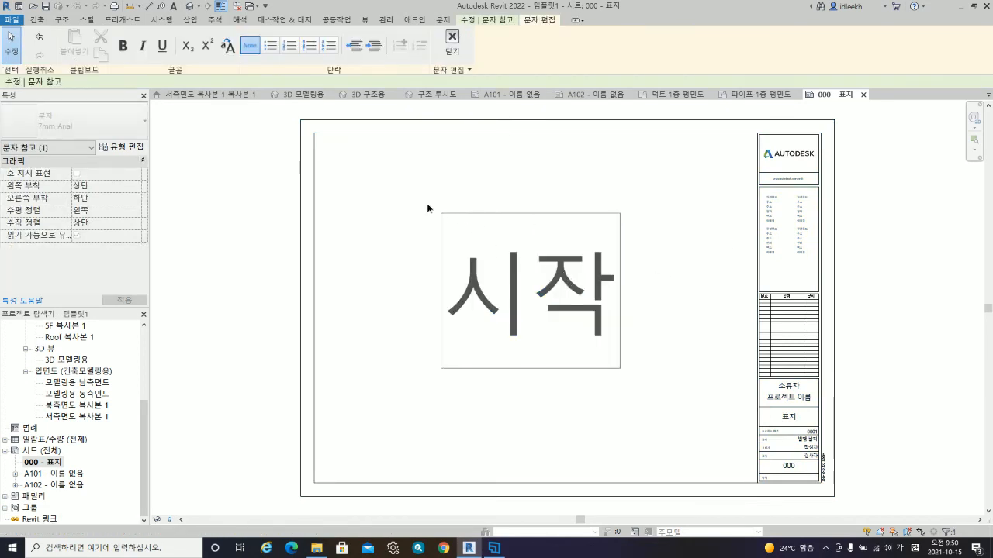
click(428, 207)
mouse_move(444, 216)
mouse_down()
mouse_move(458, 227)
mouse_move(451, 223)
mouse_up()
click(570, 191)
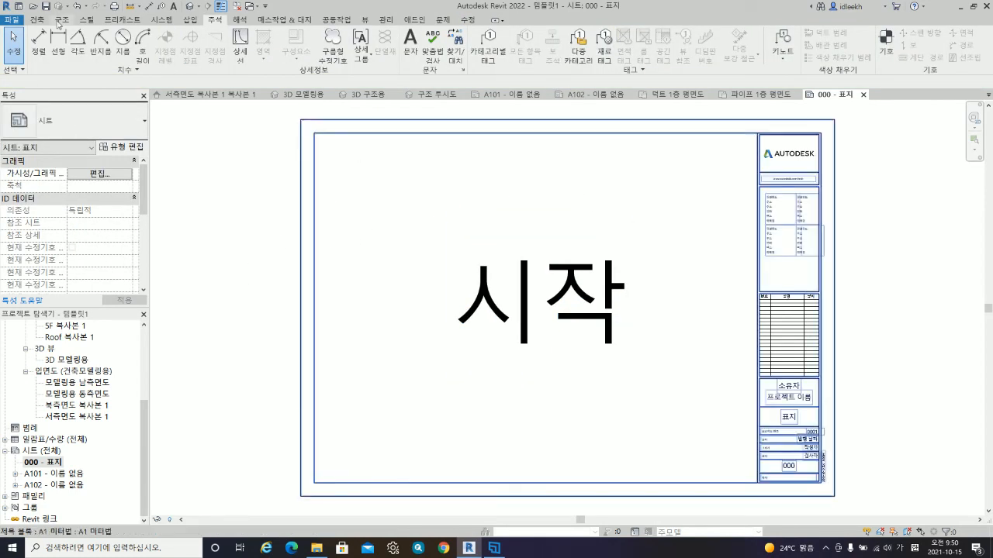
- Set the project's starting view to the sheet 000 - 표지
click(38, 21)
click(366, 20)
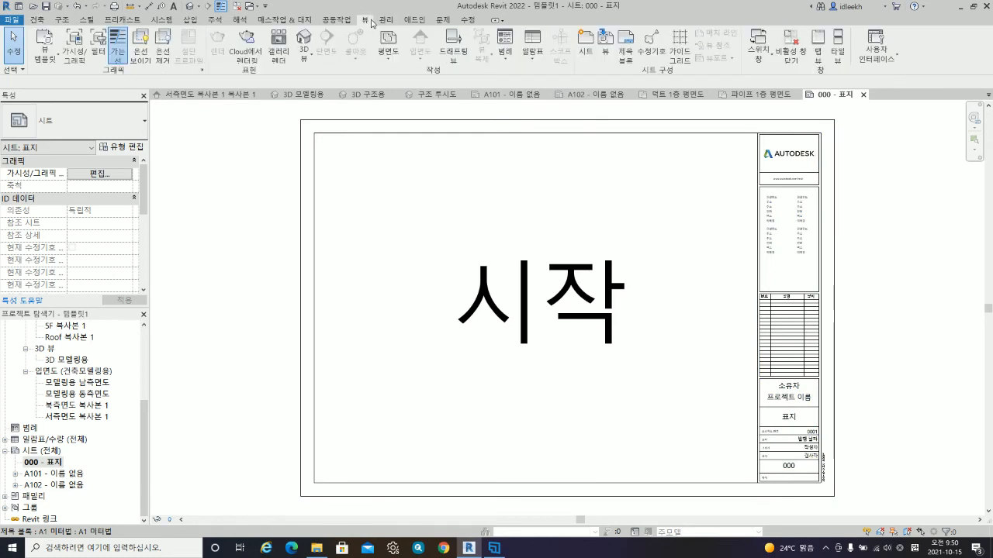
click(385, 21)
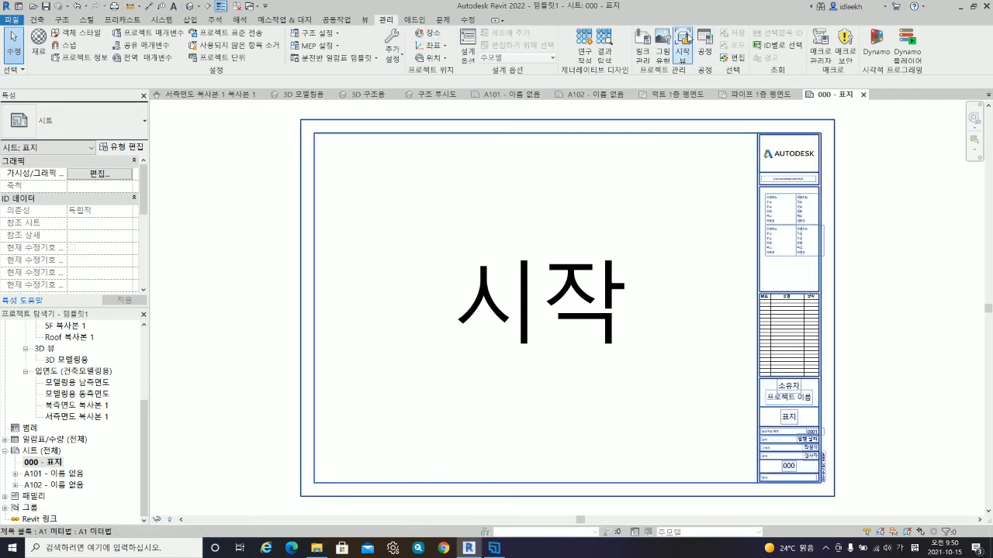
click(684, 43)
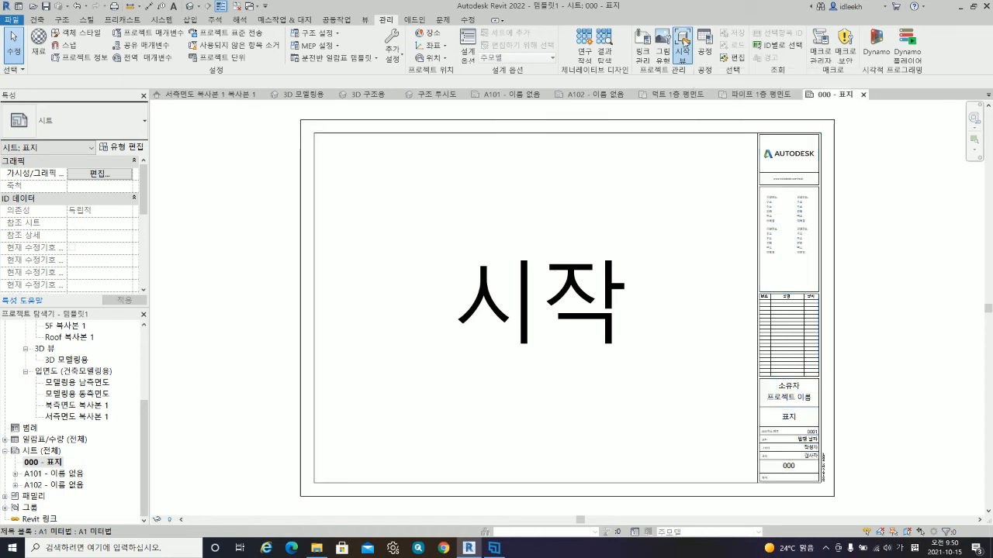
click(491, 290)
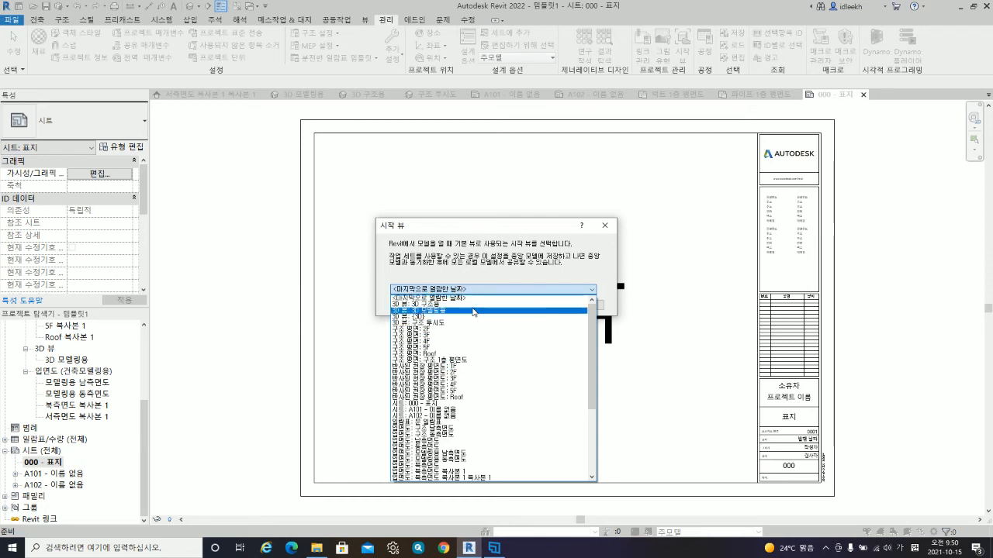
scroll(473, 329, down, 2)
scroll(473, 329, down, 4)
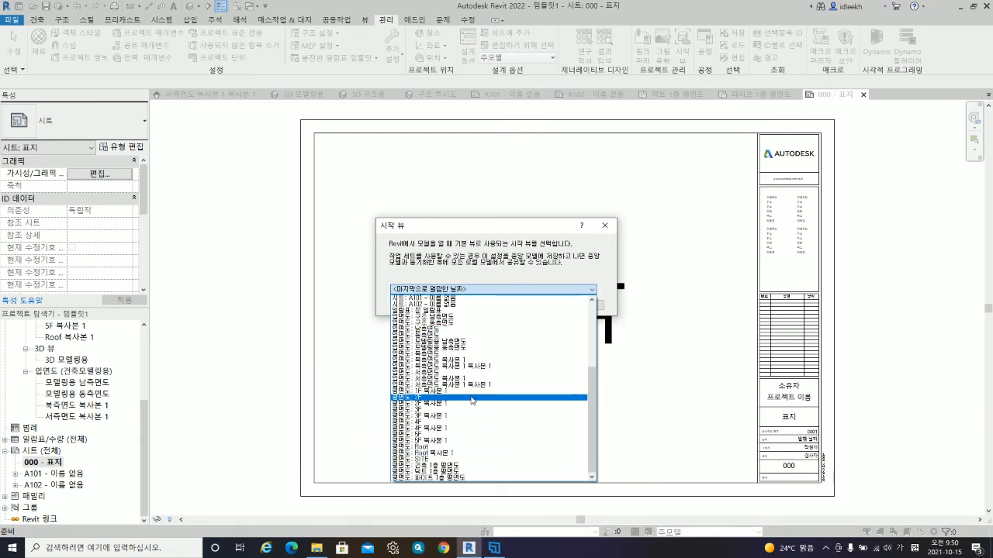
scroll(435, 423, up, 3)
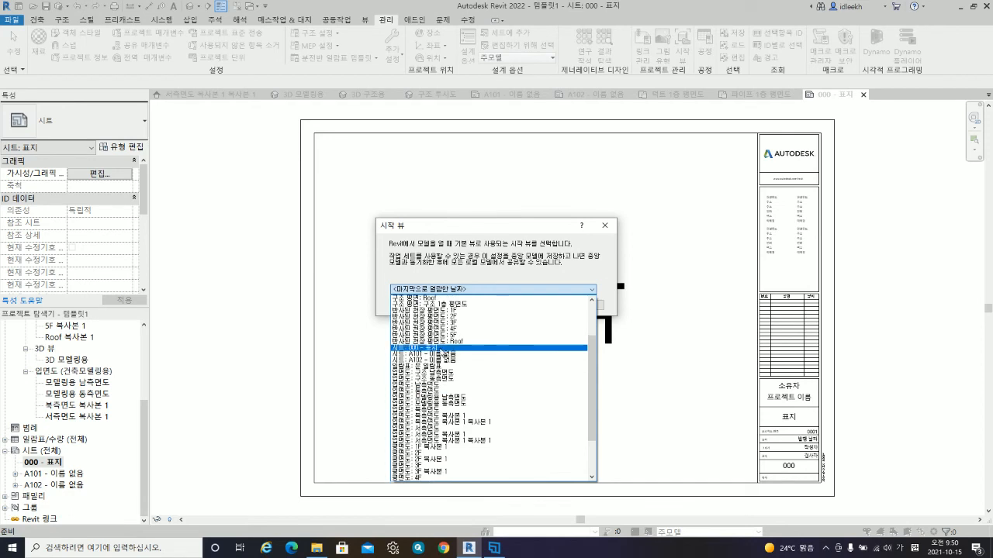
click(440, 353)
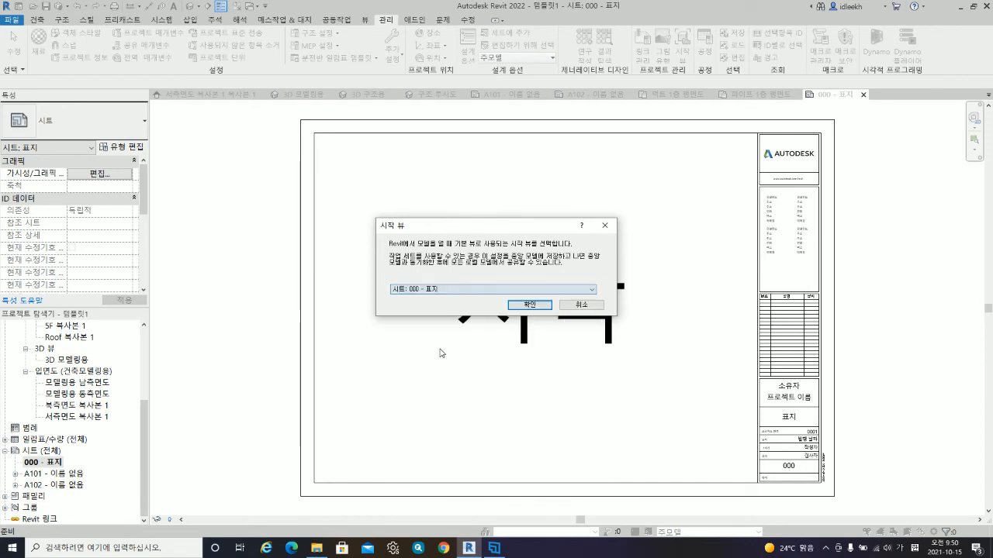
click(531, 304)
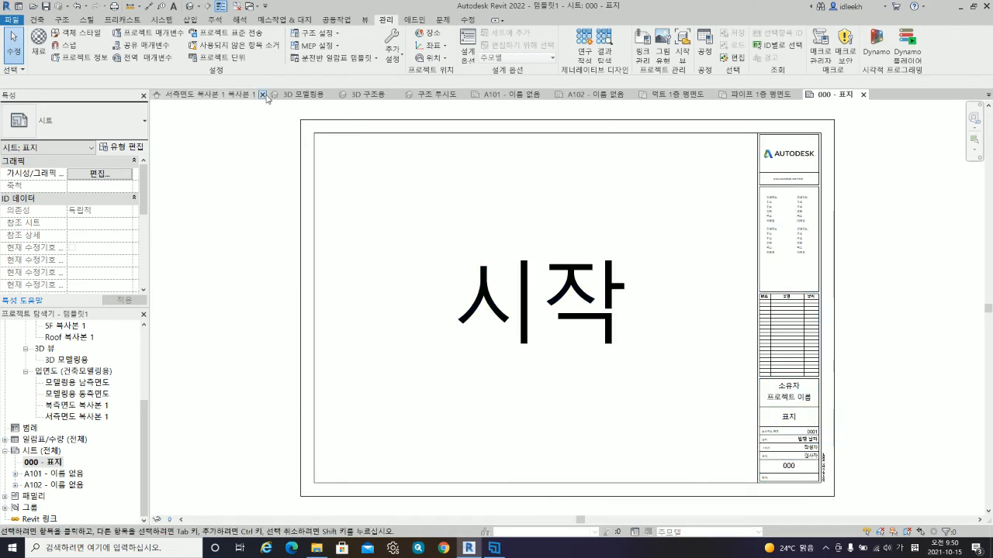
- Save the template on the desktop as an .rte file named with the author's name followed by 템플릿
click(45, 7)
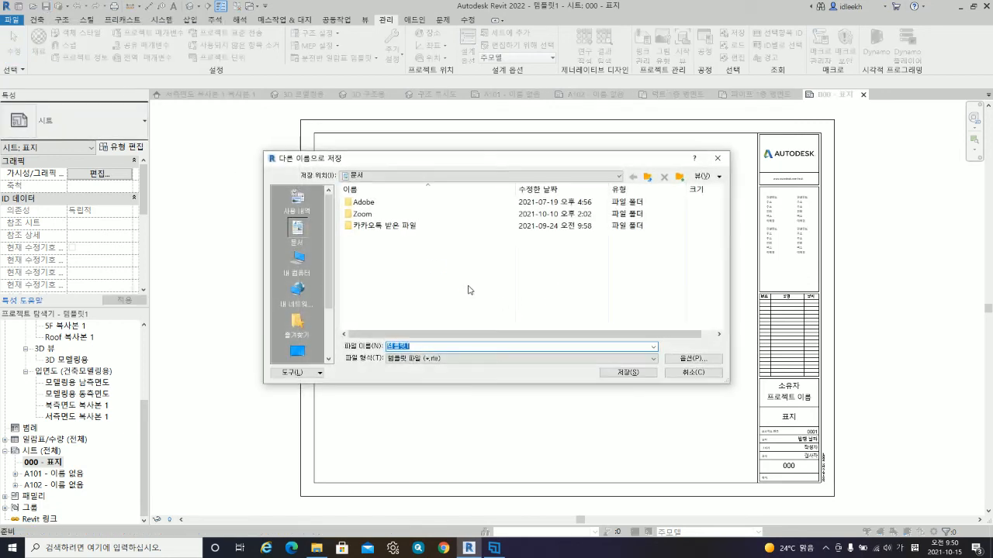
click(297, 262)
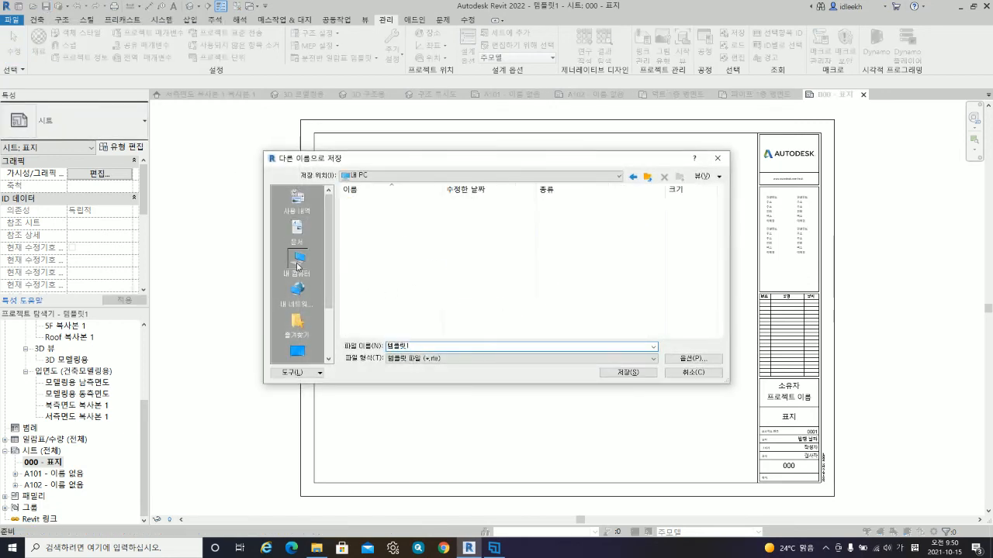
click(426, 347)
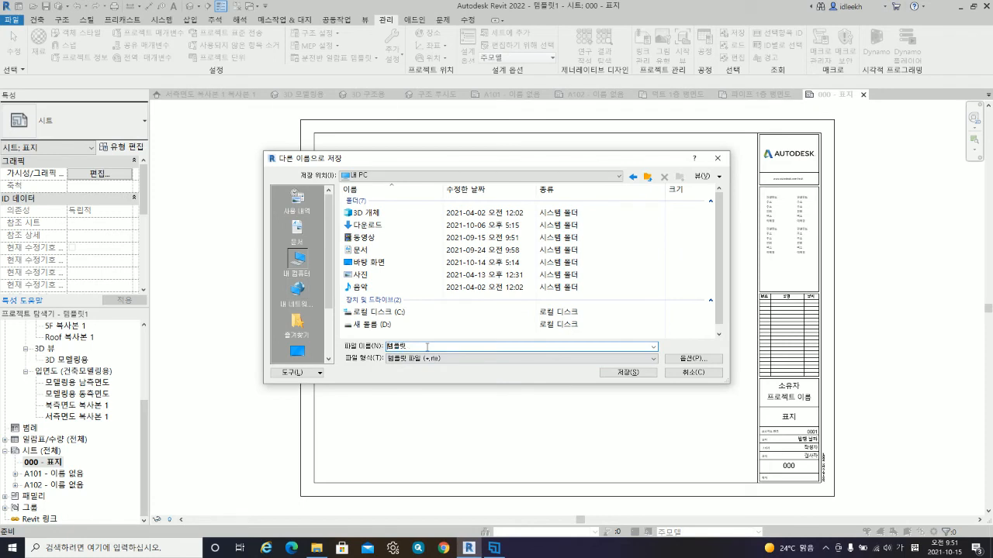
text(이경환)
click(625, 373)
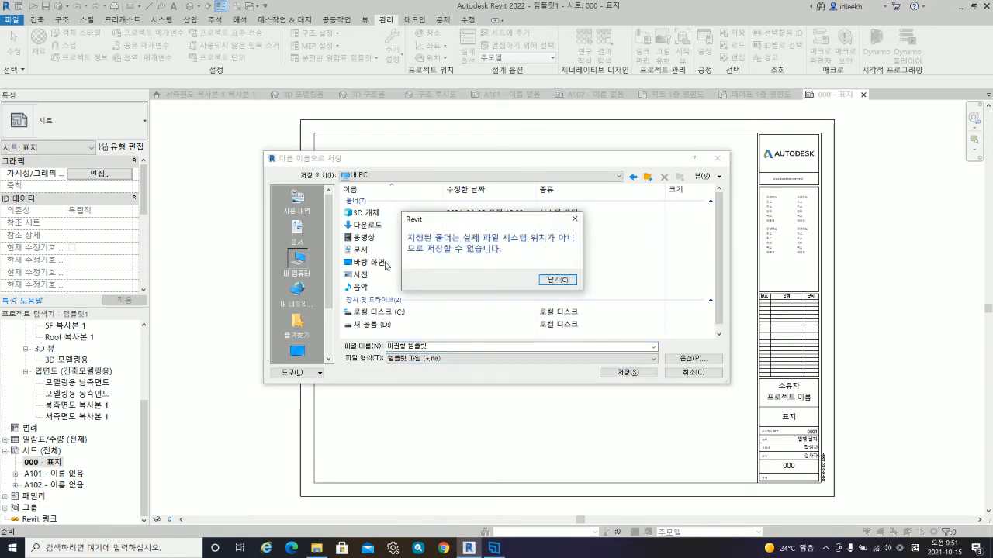
click(558, 280)
click(310, 350)
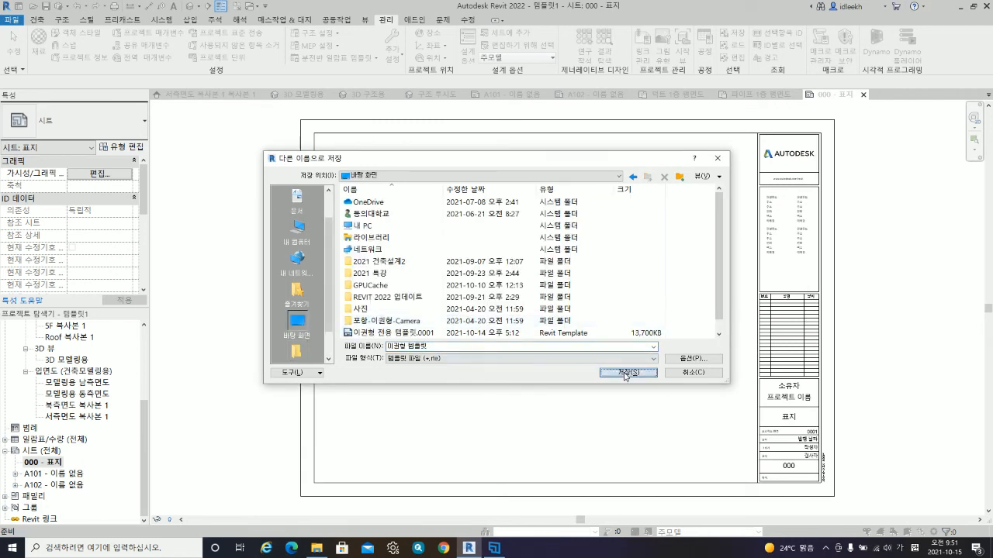
click(625, 373)
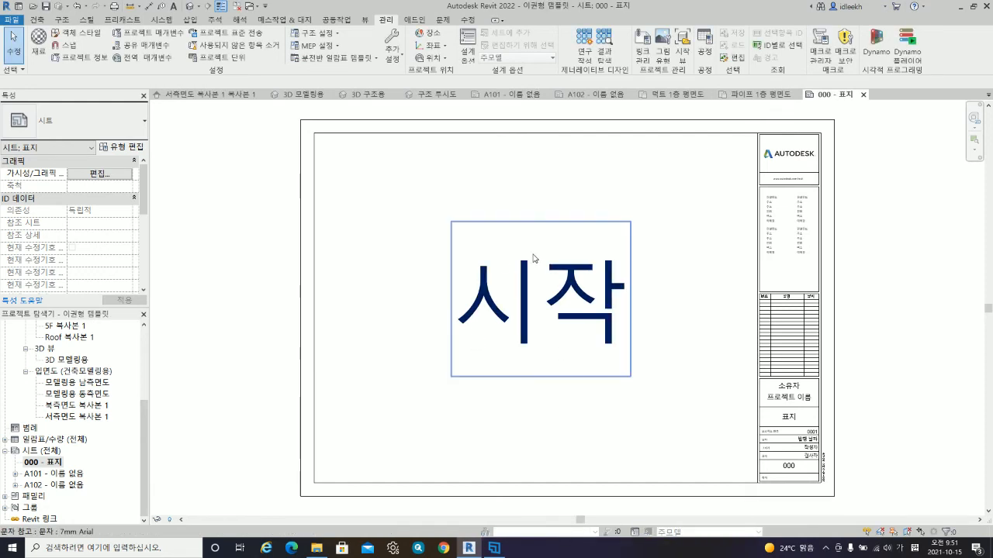
- Close all the open views one by one, ending with the cover sheet 000 - 표지, to close the template
click(232, 94)
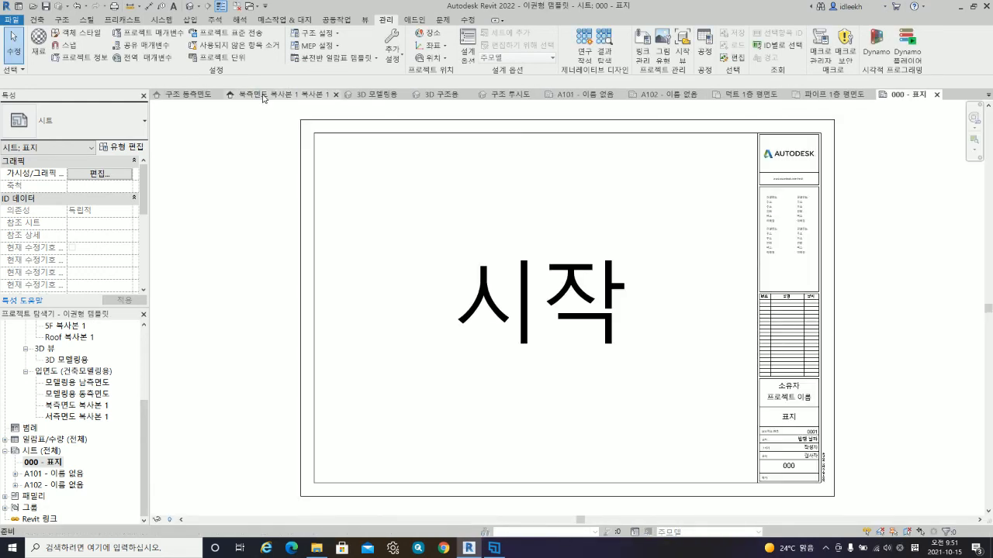
click(211, 95)
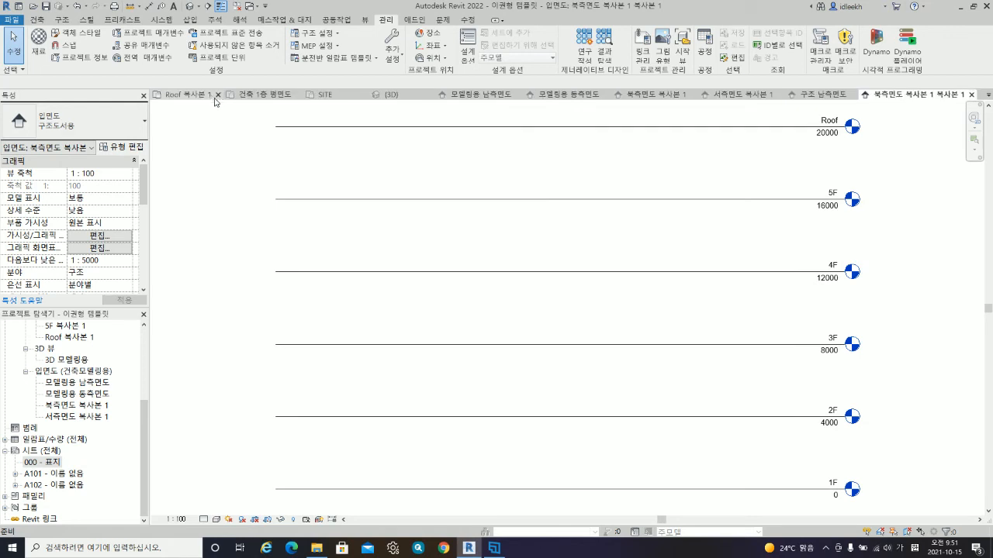
click(218, 96)
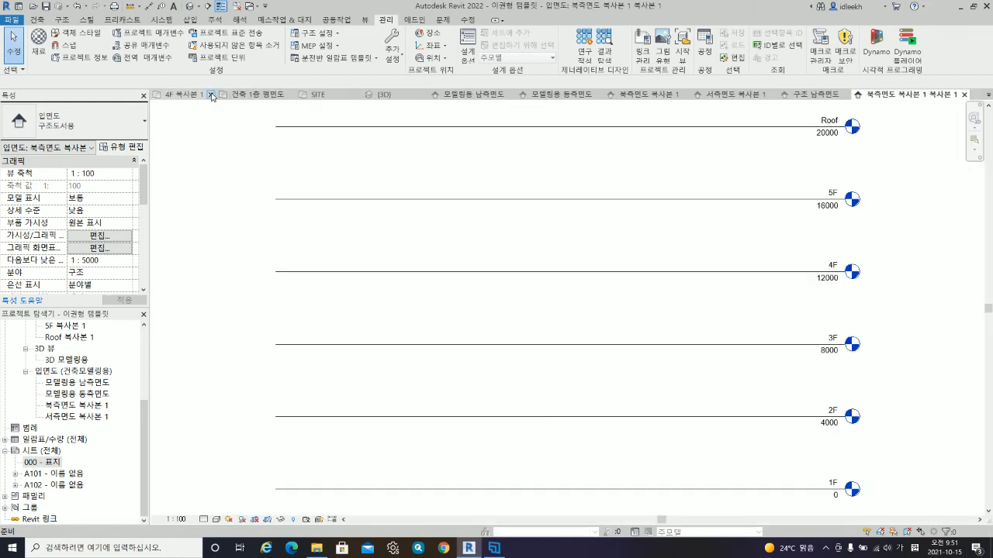
click(211, 94)
click(211, 94)
click(211, 95)
click(223, 94)
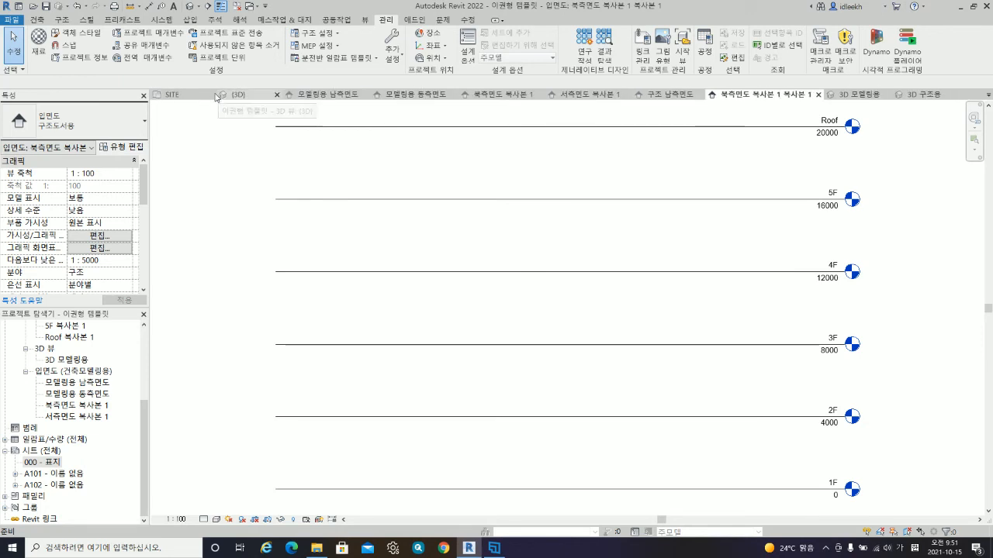
click(218, 95)
click(218, 95)
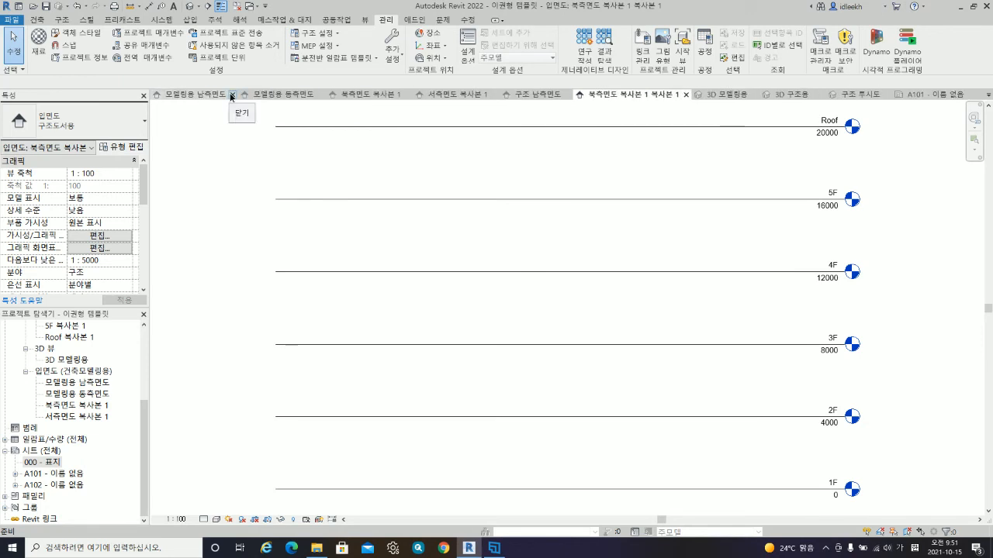
click(232, 95)
click(232, 95)
click(231, 95)
click(233, 95)
click(218, 95)
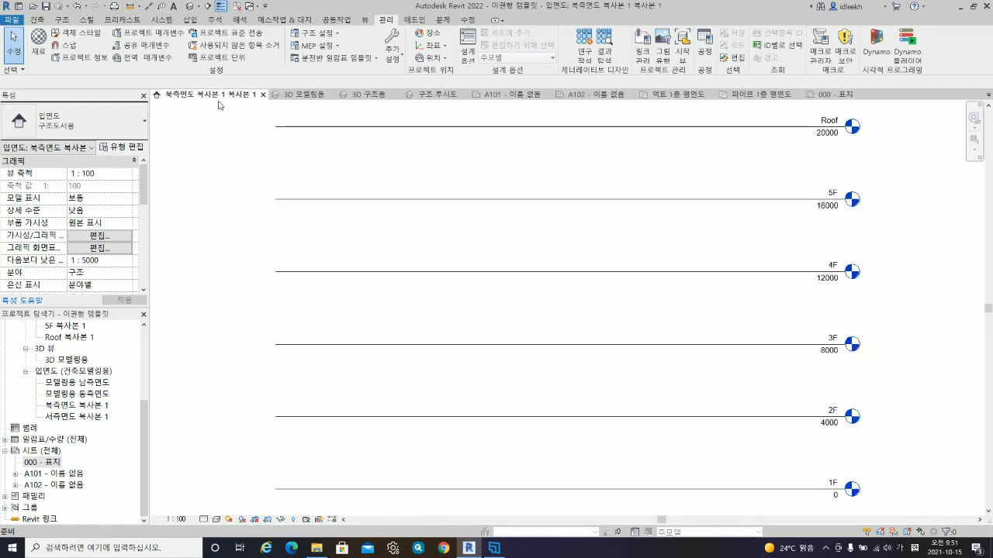
click(262, 95)
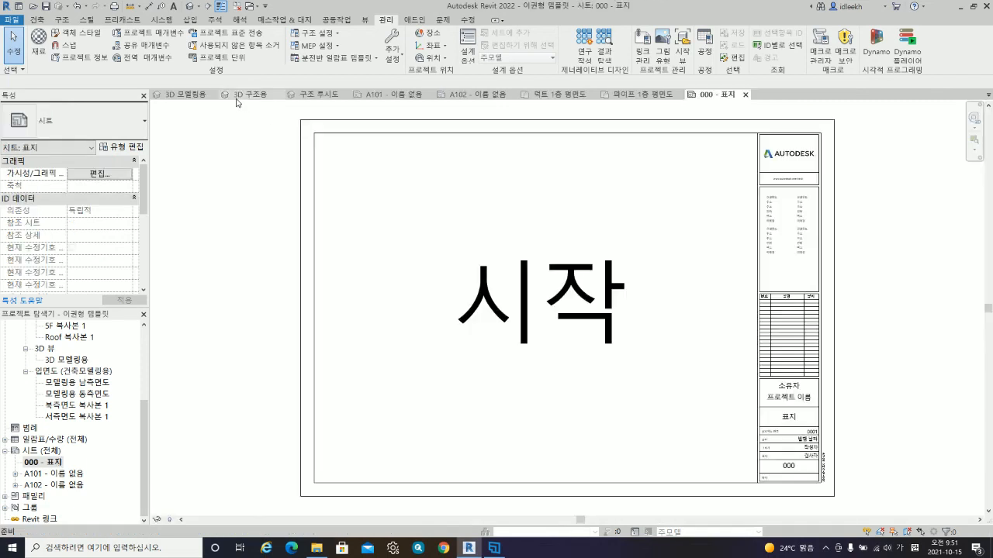
click(211, 94)
click(211, 95)
click(218, 94)
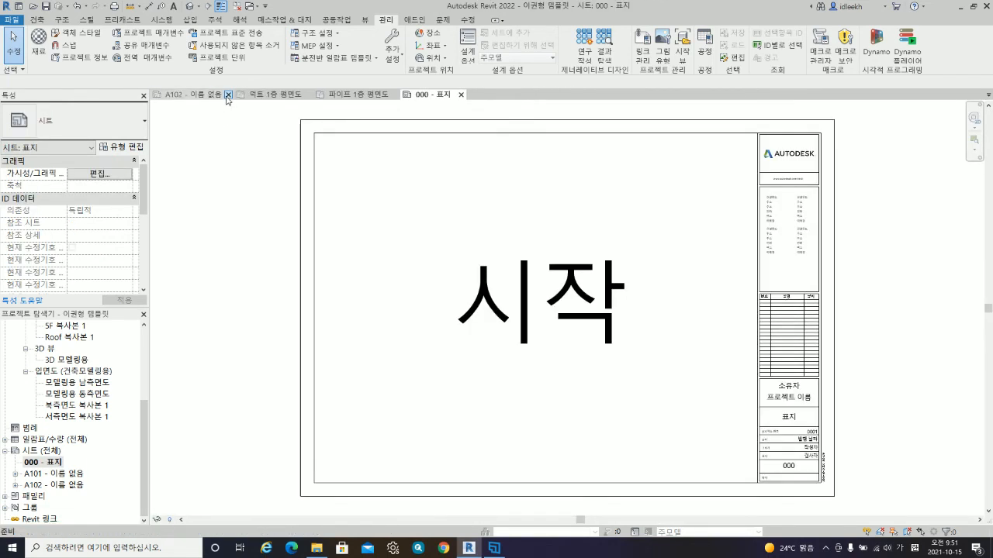
click(229, 95)
click(229, 96)
click(230, 95)
click(231, 96)
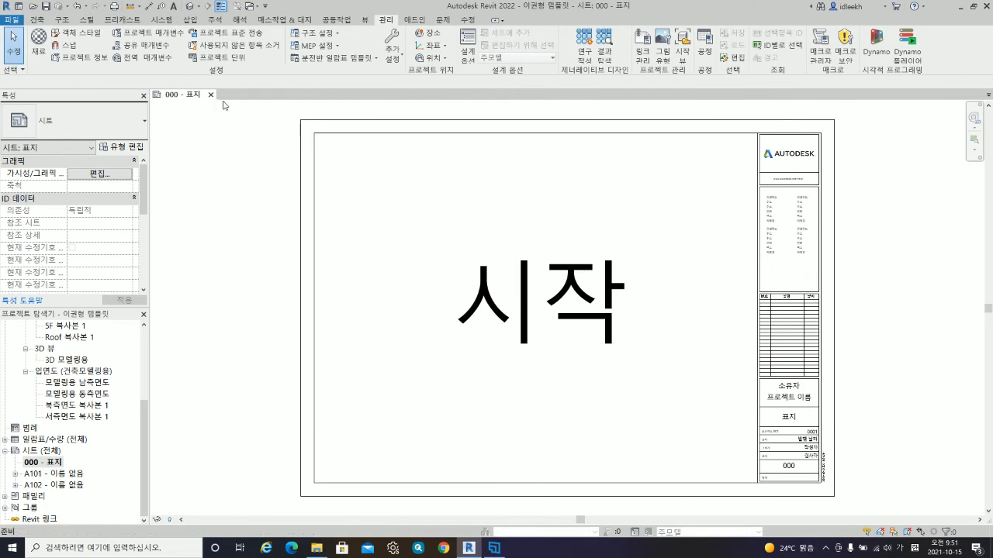
click(213, 94)
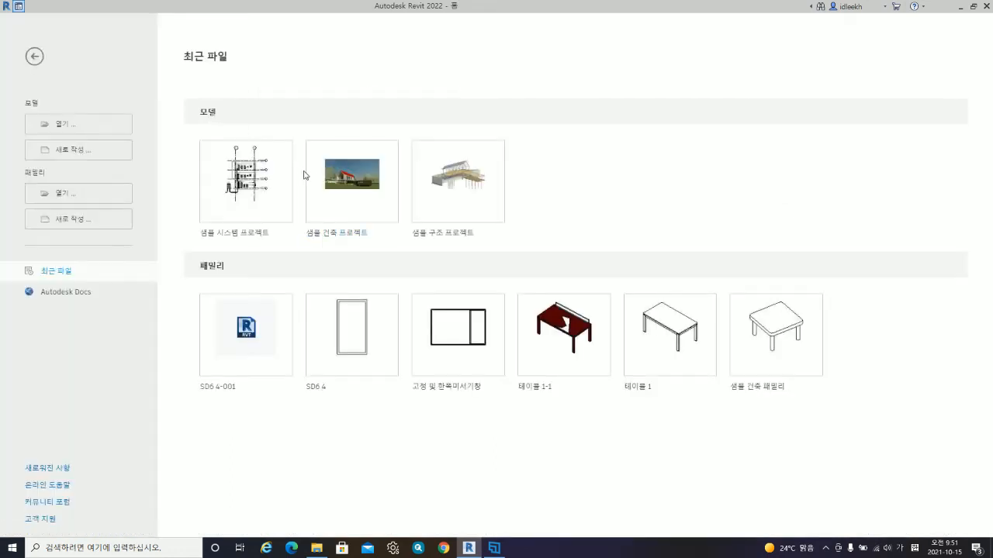
- Create a new project based on the saved .rte file on the desktop named with the author's name and 템플릿
click(68, 153)
click(454, 256)
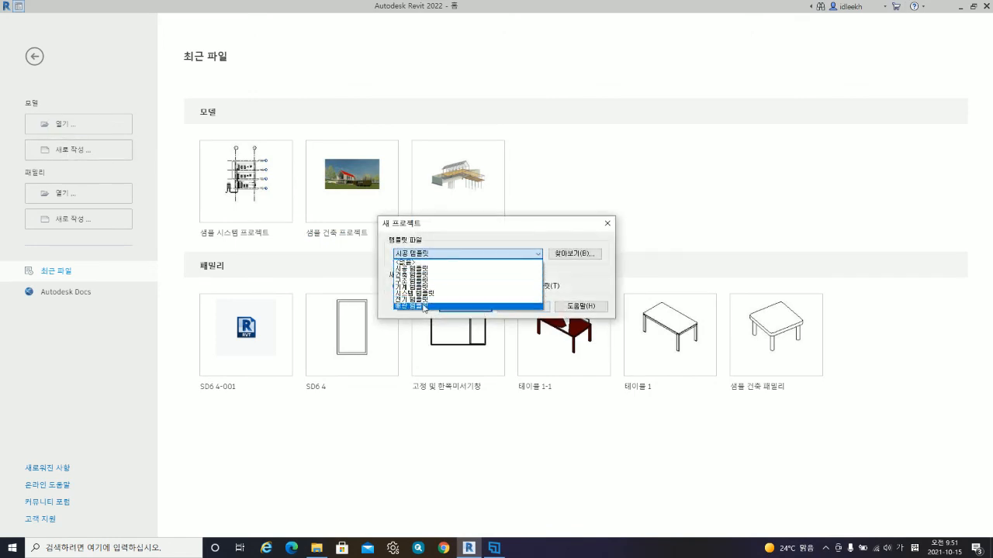
click(560, 264)
click(572, 254)
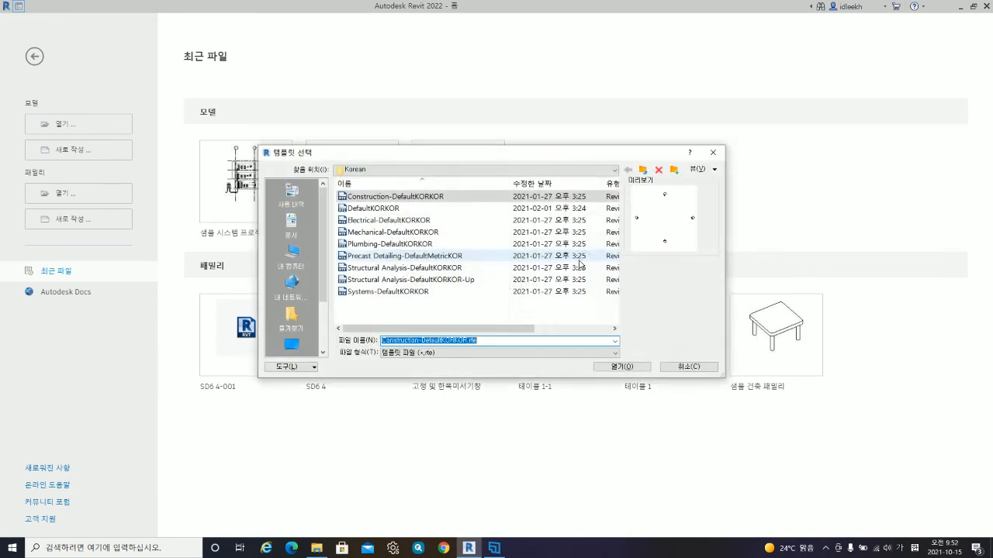
click(291, 343)
scroll(394, 276, down, 1)
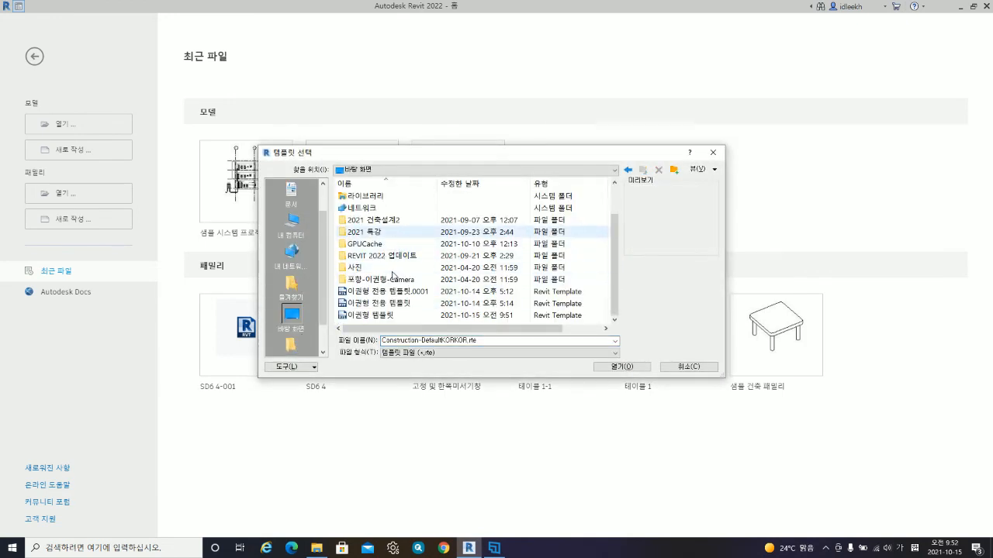
click(371, 316)
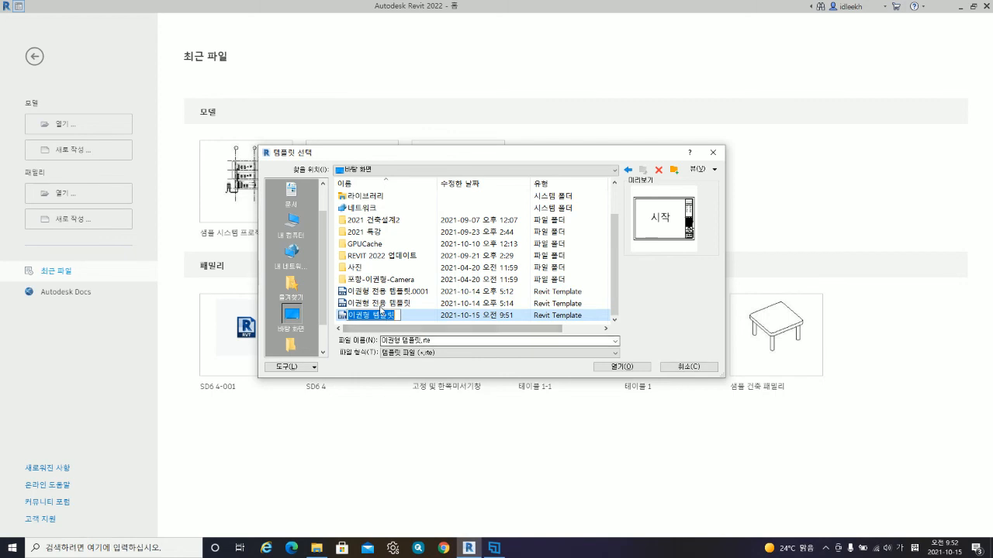
click(622, 367)
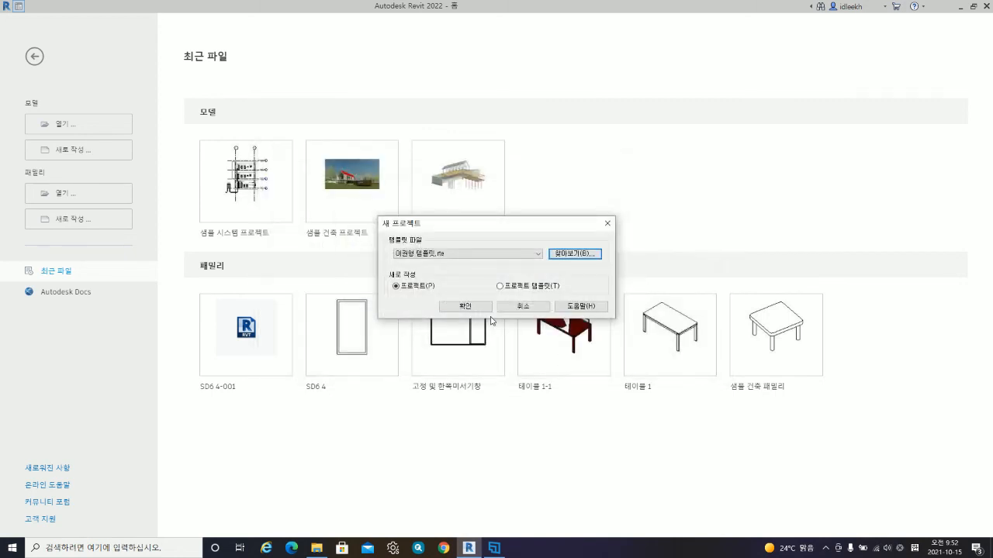
click(466, 307)
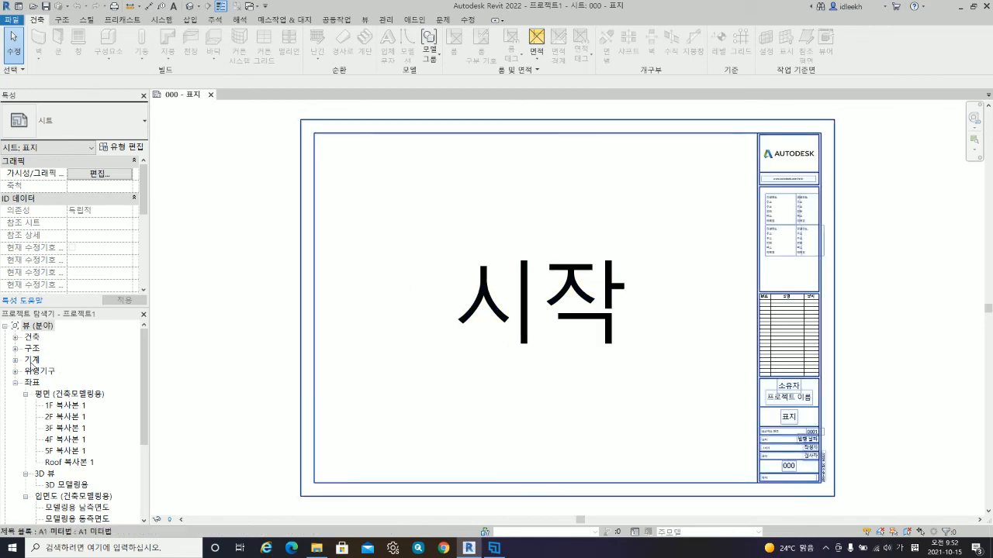
- Examine the new project's browser structure, including the views placed on sheets A101 and A102, and close the project
scroll(70, 373, down, 4)
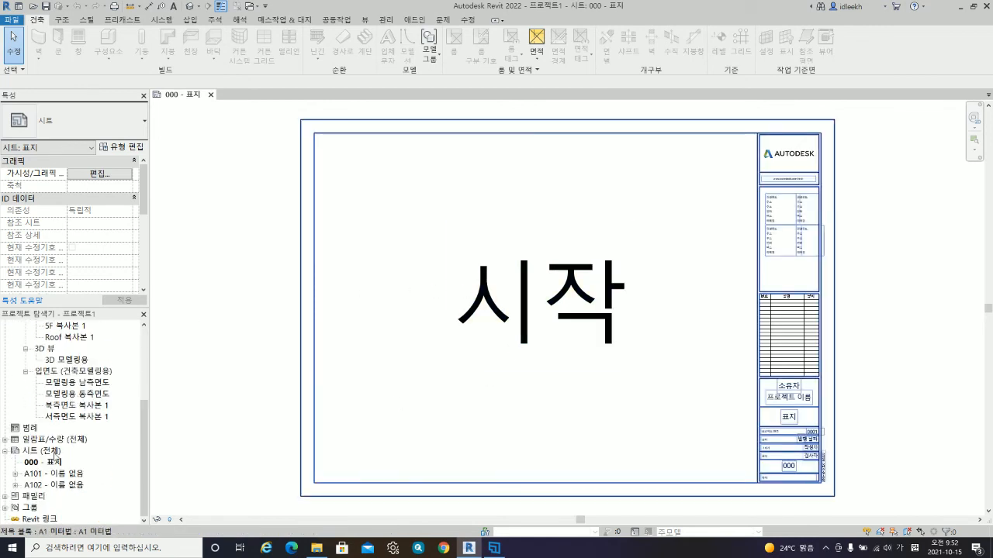
scroll(56, 423, up, 2)
scroll(56, 423, down, 2)
click(15, 474)
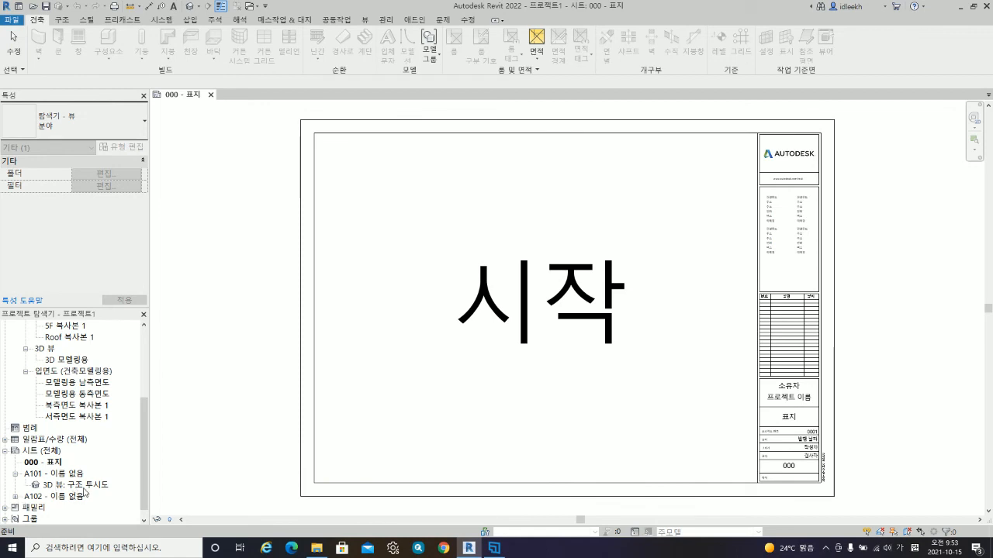
click(16, 496)
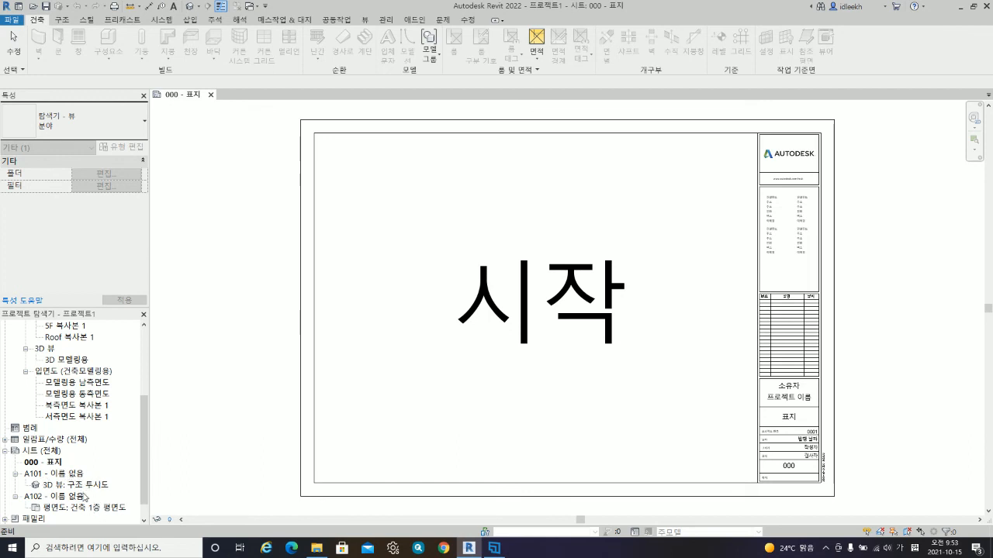
scroll(71, 450, up, 4)
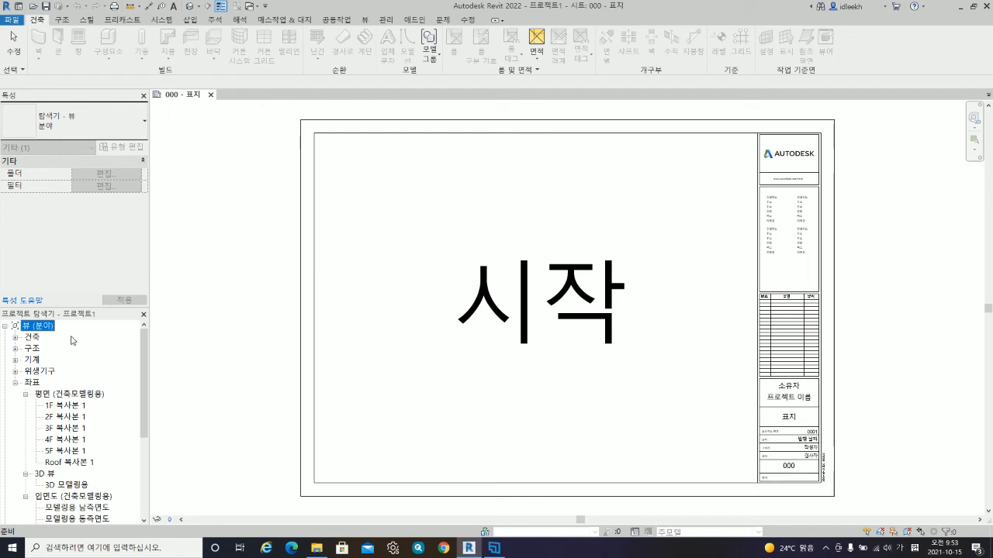
click(211, 94)
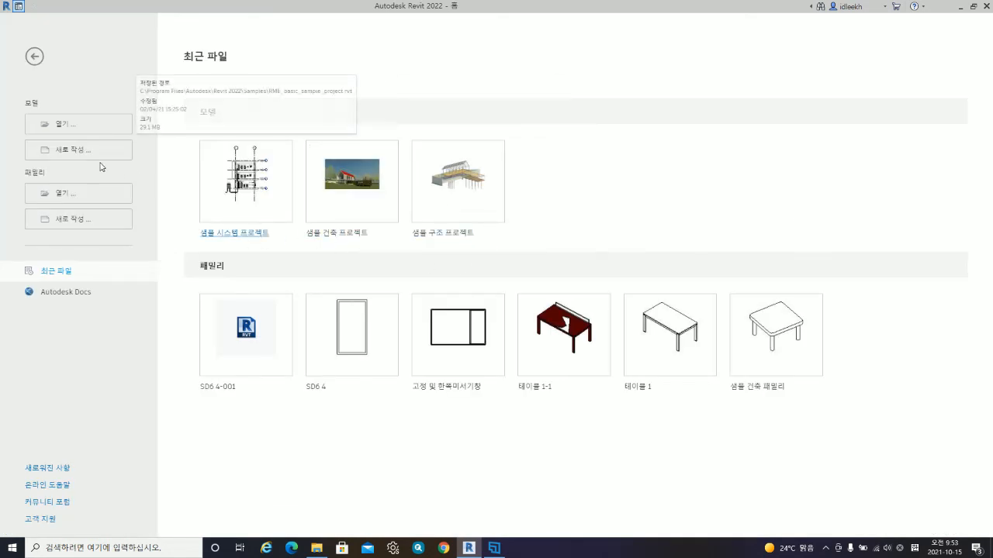
- Create a new project template (프로젝트 템플릿) based on the desktop .rte file named with the author's name and 템플릿
click(74, 150)
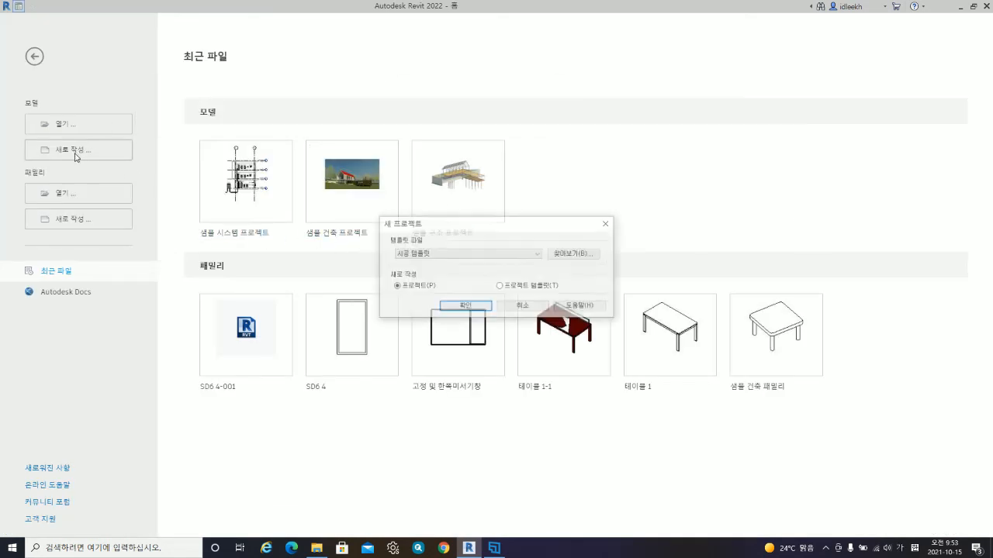
click(527, 307)
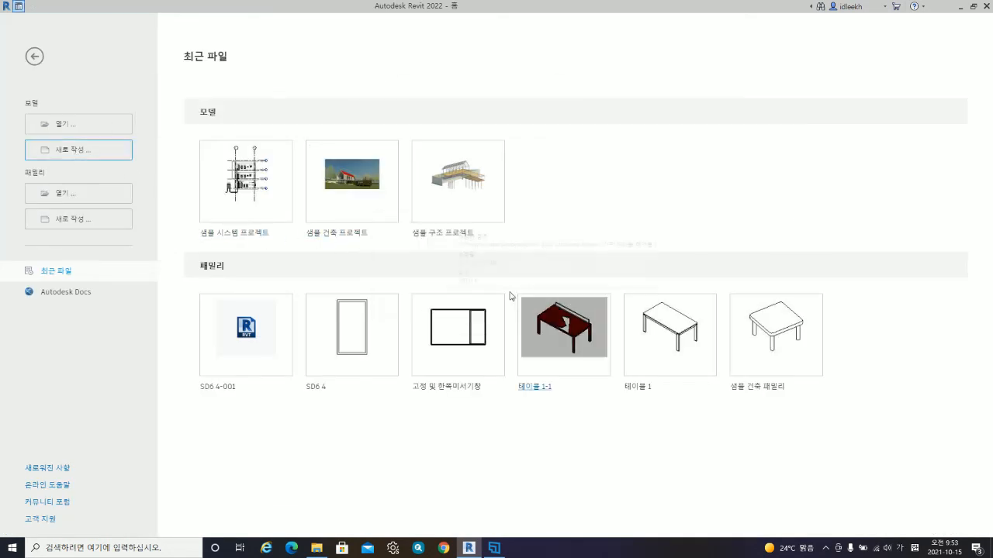
click(76, 151)
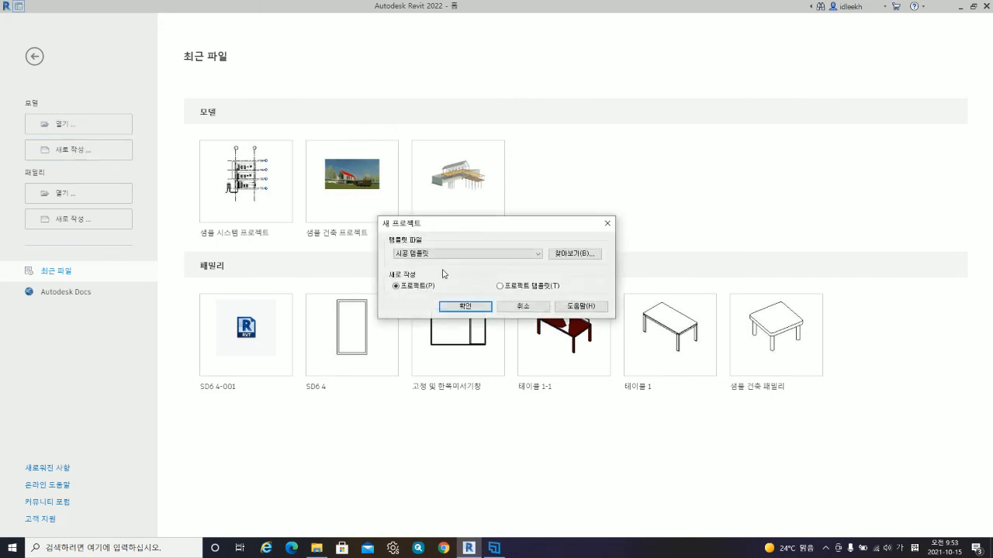
click(571, 254)
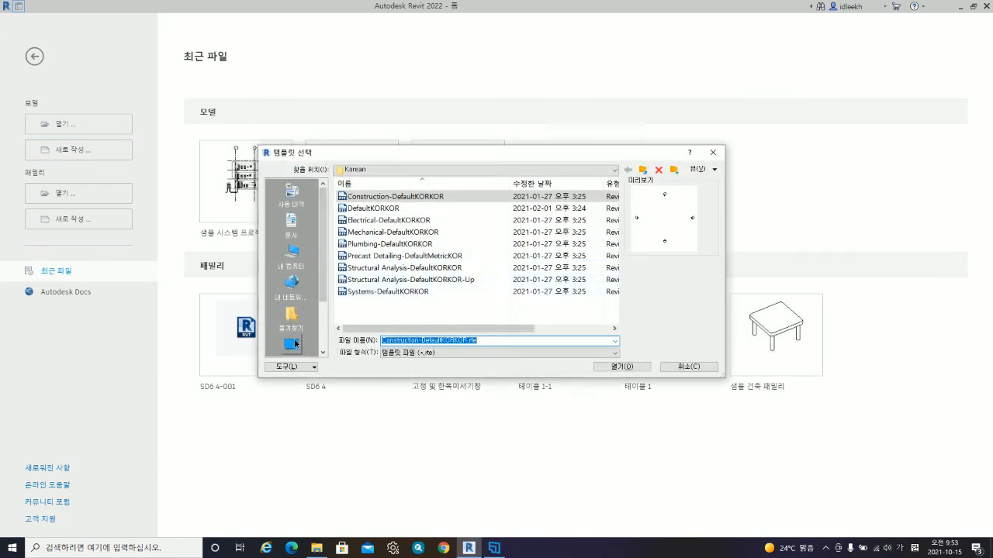
click(291, 314)
scroll(358, 318, down, 1)
click(376, 316)
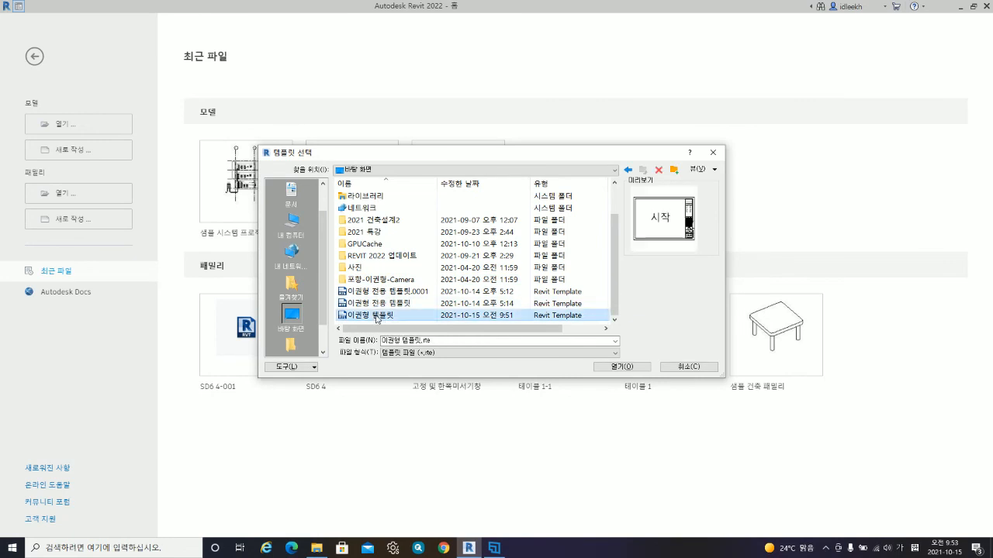
click(623, 367)
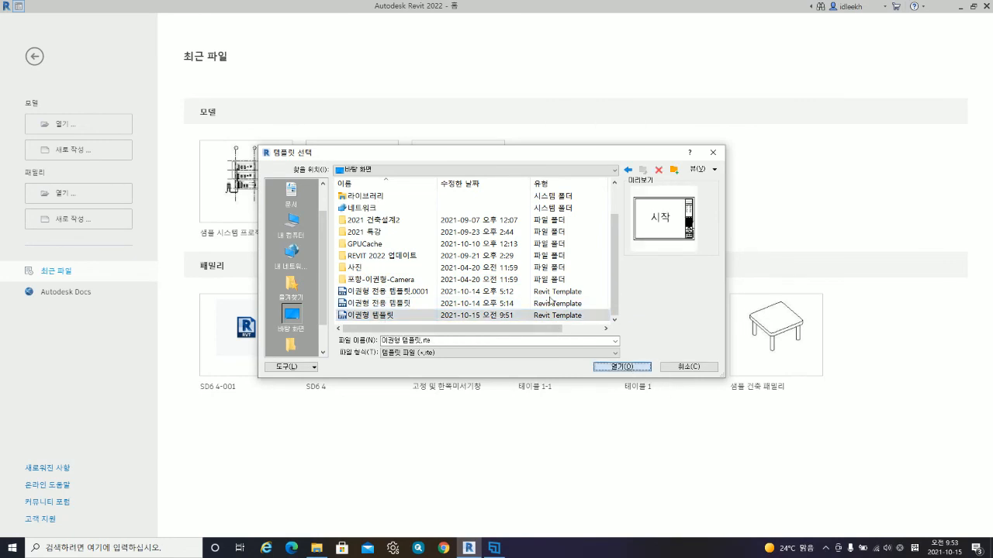
click(520, 289)
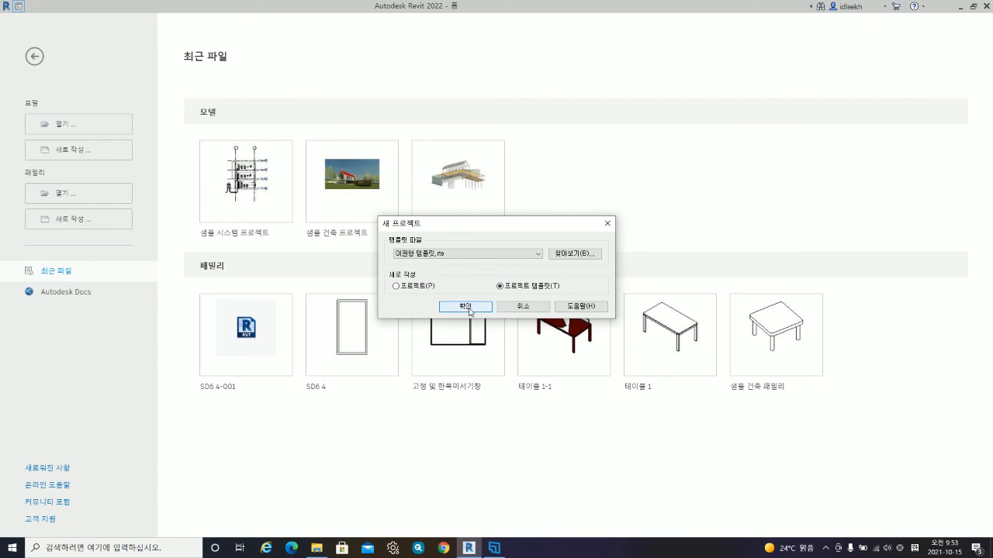
click(465, 307)
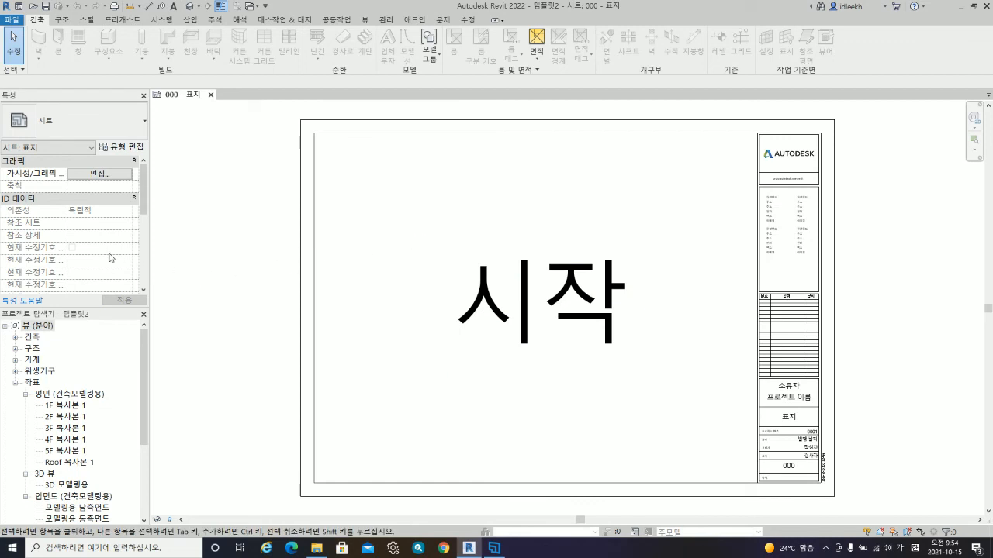
- Open the 1F 복사본 1 floor plan under 좌표 and review its view properties and the view templates available for it
double_click(60, 411)
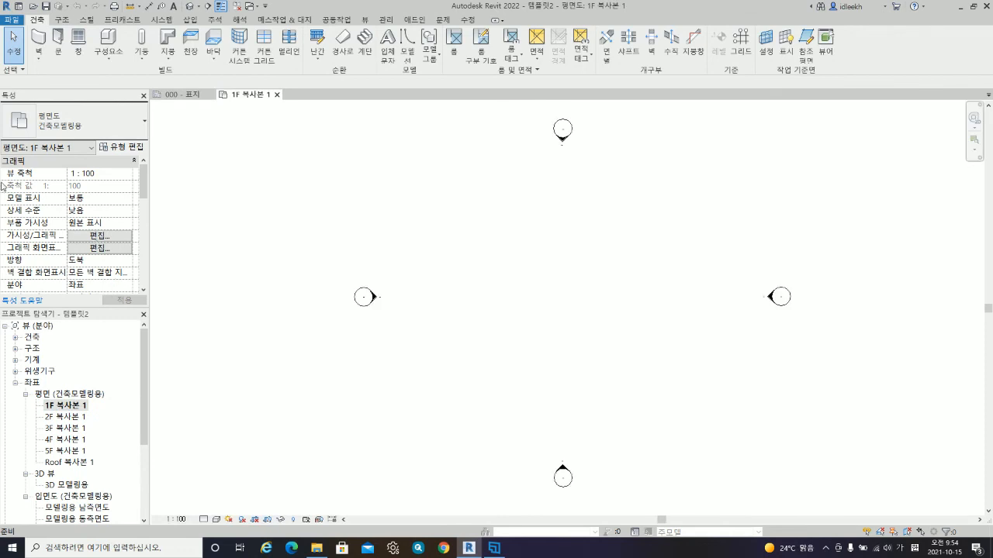
scroll(70, 237, down, 5)
scroll(62, 232, up, 5)
scroll(54, 242, down, 8)
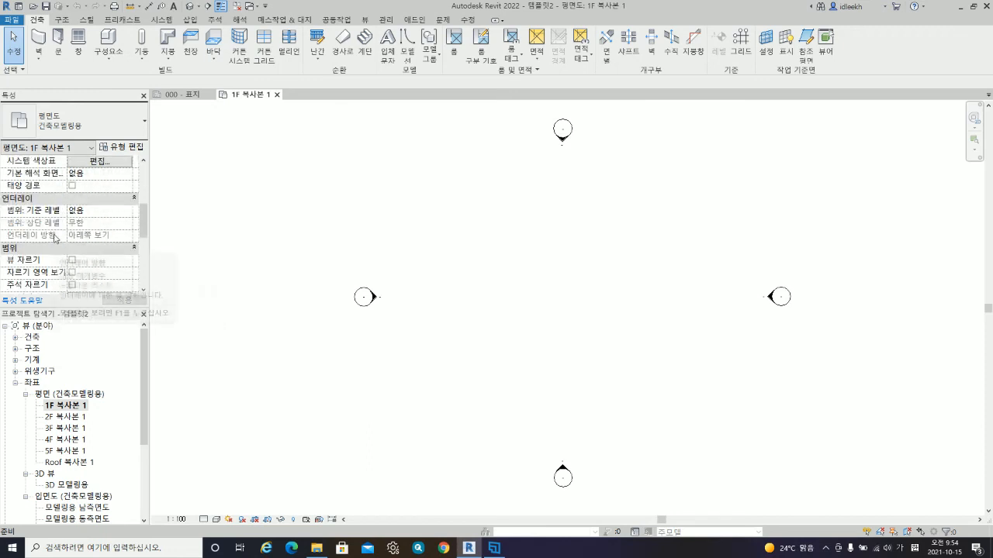
scroll(57, 239, up, 1)
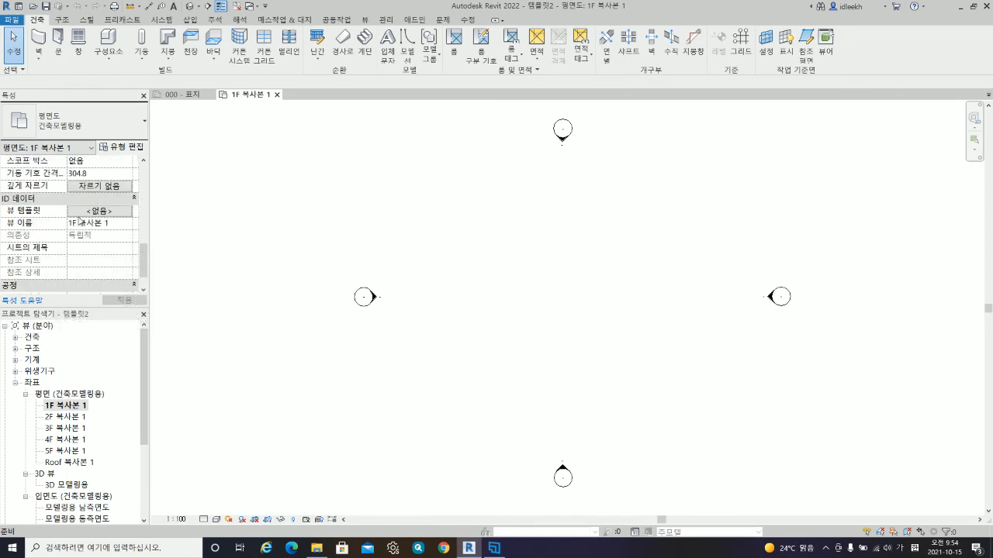
click(96, 216)
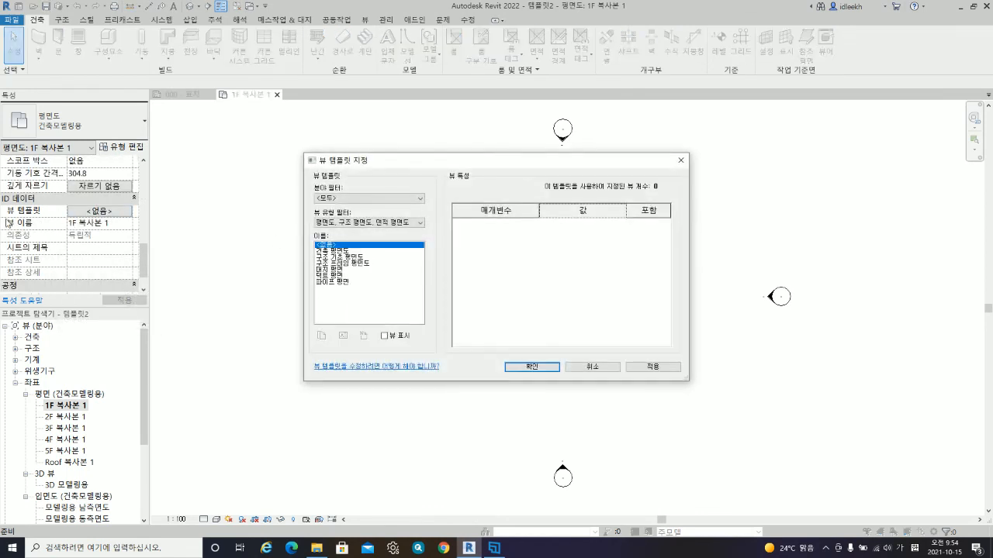
click(594, 370)
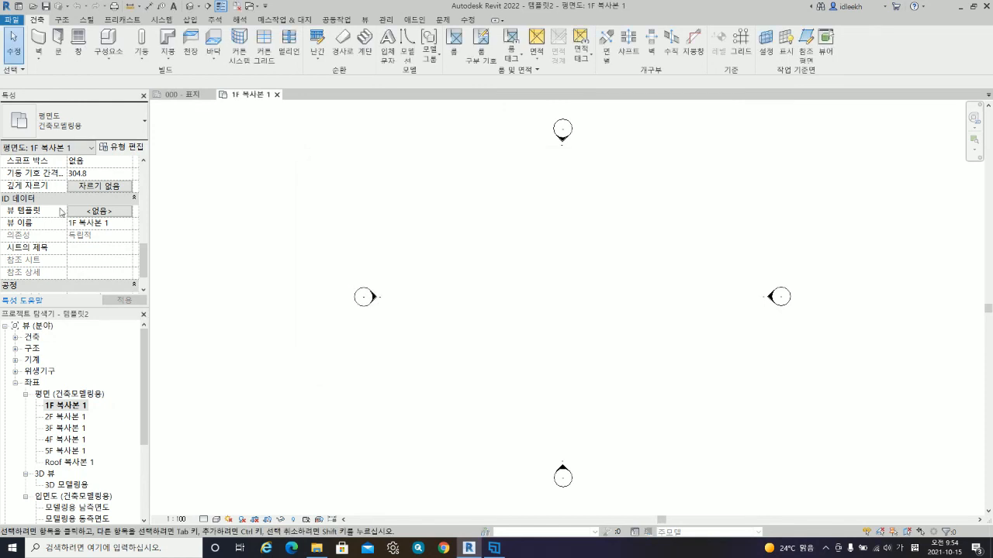
scroll(114, 213, up, 7)
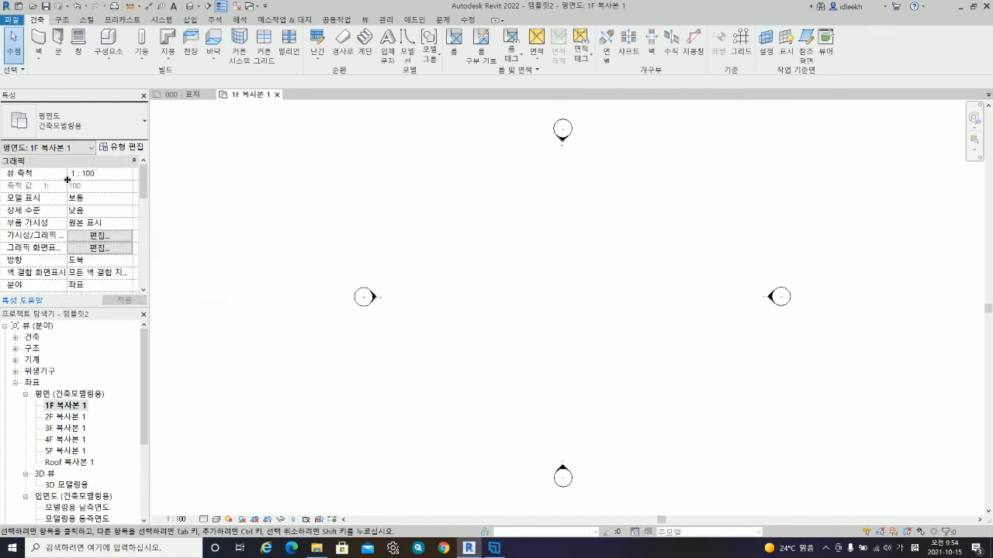
- Open the view template assignment for the 1F 복사본 1 view, filter to 건축 plan-type templates, and select the 건축 평면도 template
scroll(56, 220, down, 6)
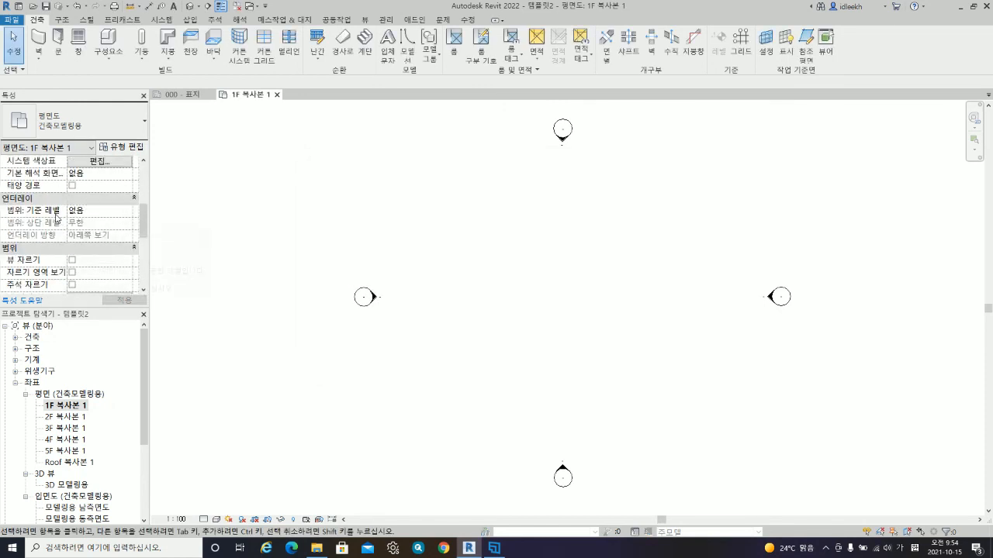
scroll(56, 220, up, 2)
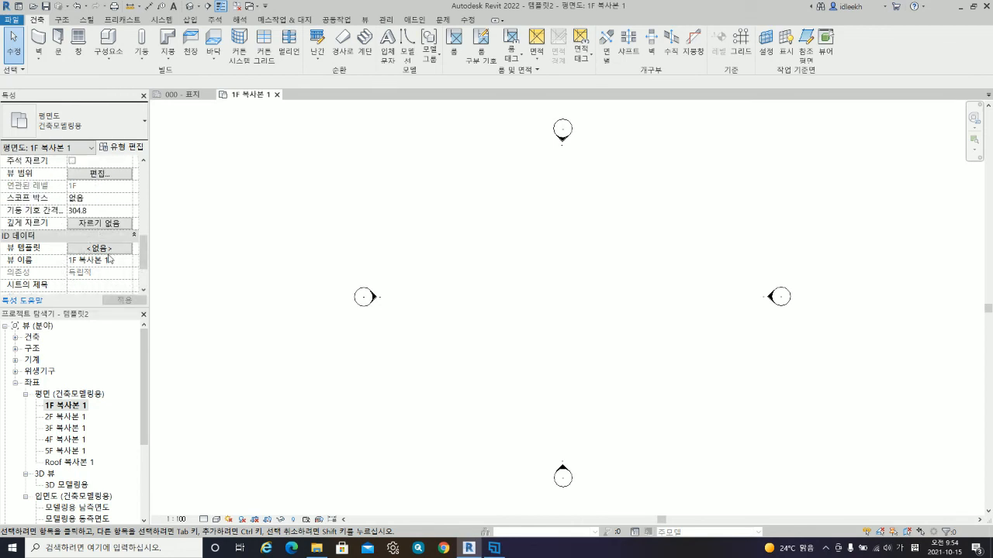
click(99, 248)
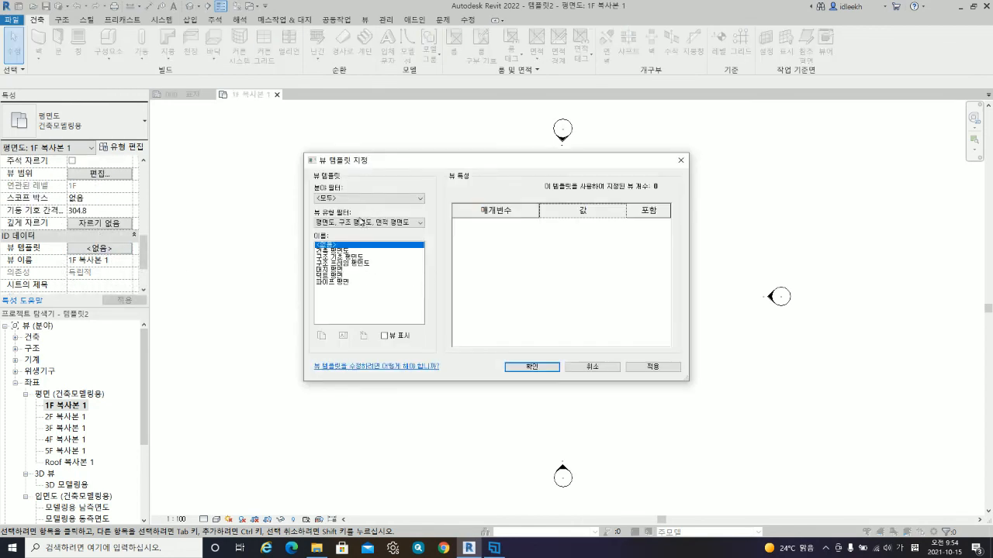
click(365, 199)
click(342, 221)
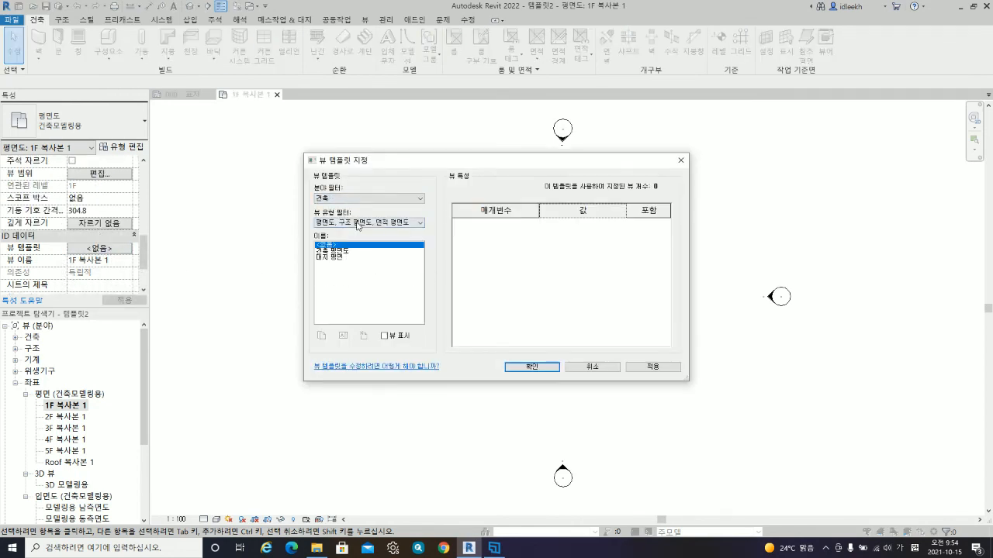
click(345, 222)
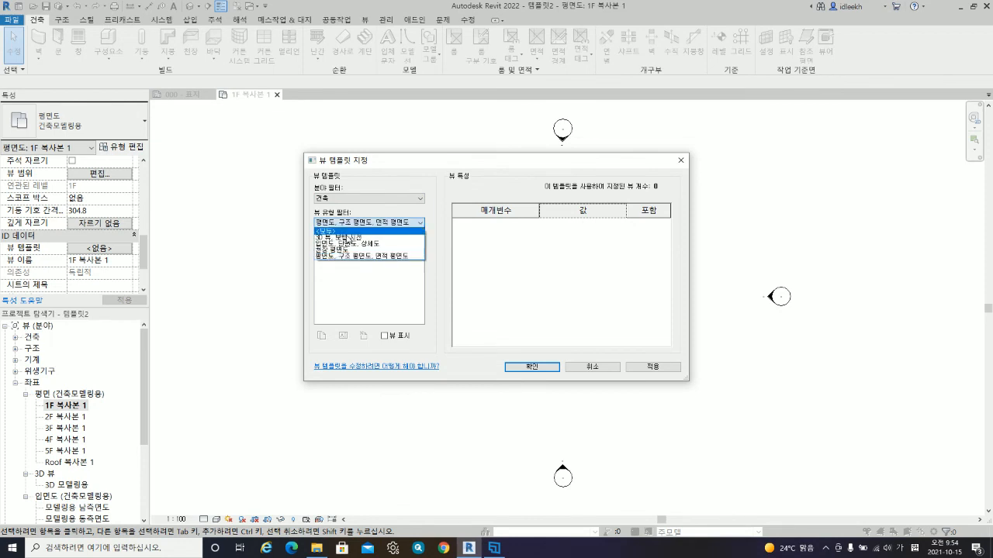
click(338, 256)
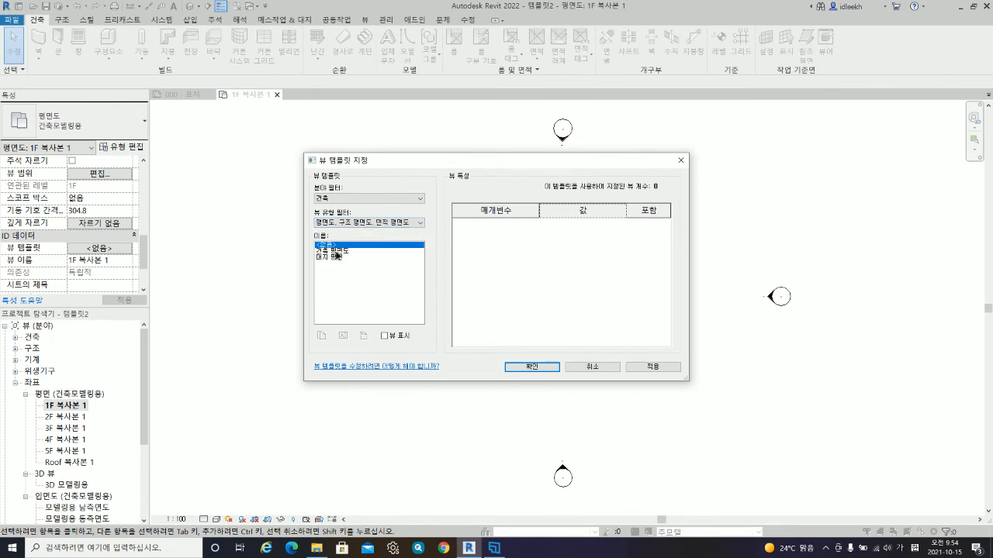
click(338, 252)
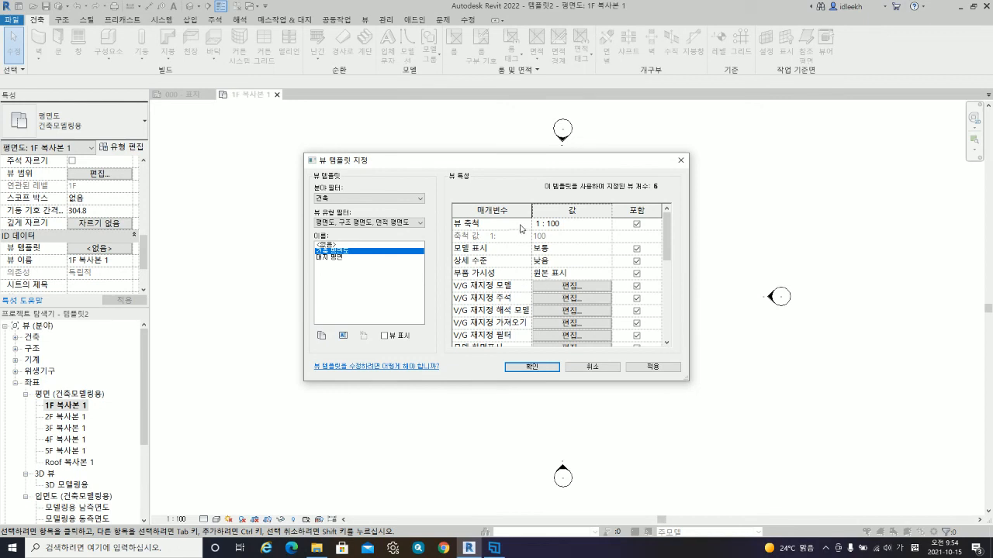
- Set the 건축 평면도 template's view scale to 1 : 200 and its model display to 보통
click(584, 227)
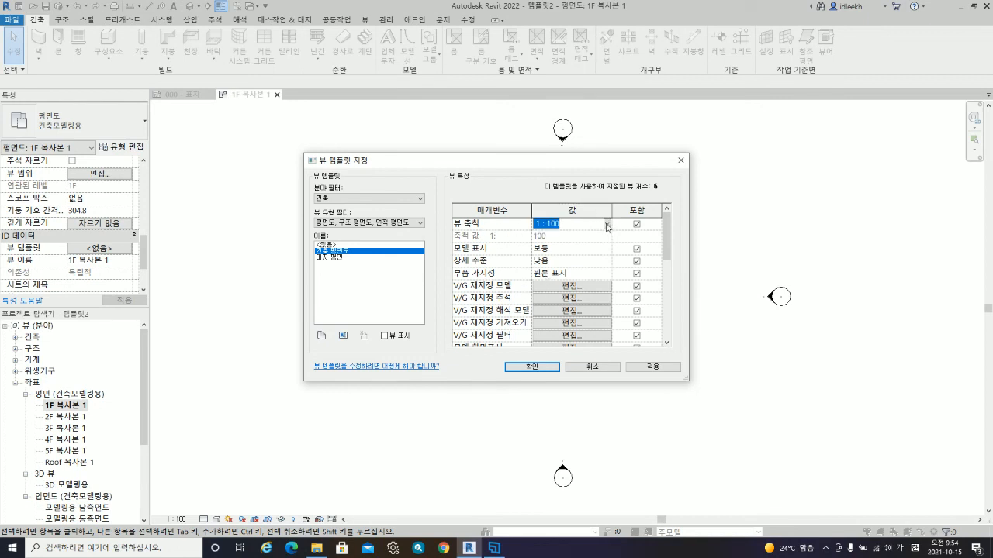
click(608, 226)
click(569, 256)
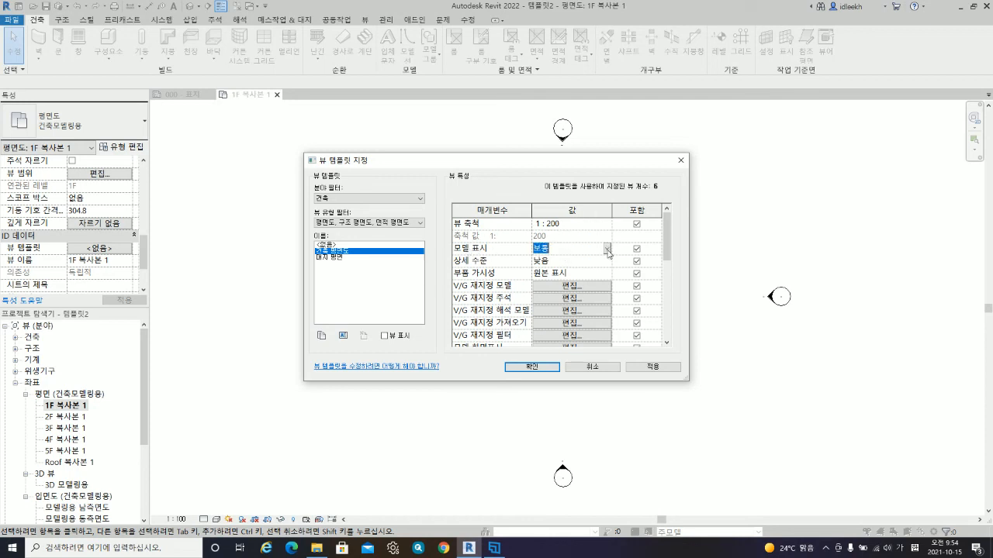
click(607, 248)
click(546, 262)
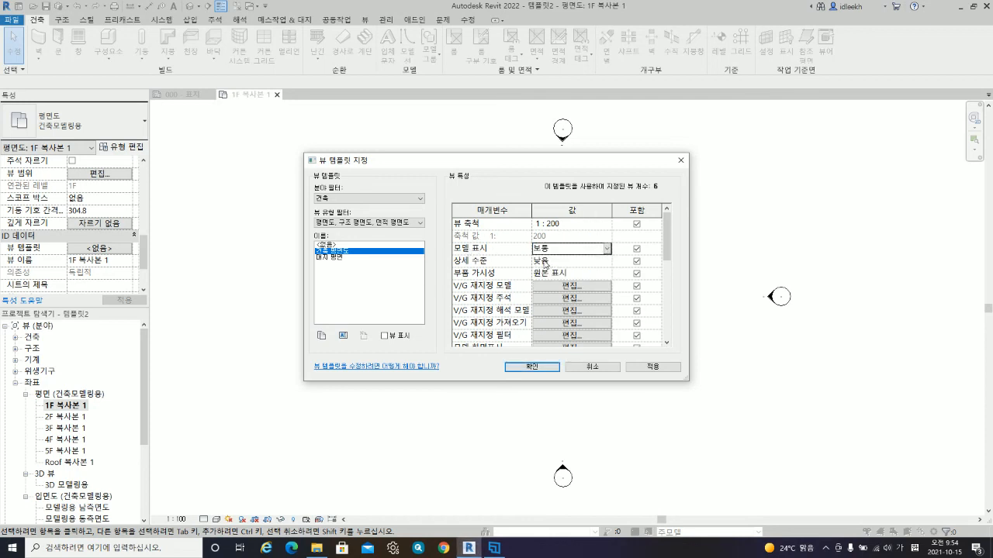
- Set the template's detail level to 중간 and check the options for parts visibility (부품 가시성)
click(601, 261)
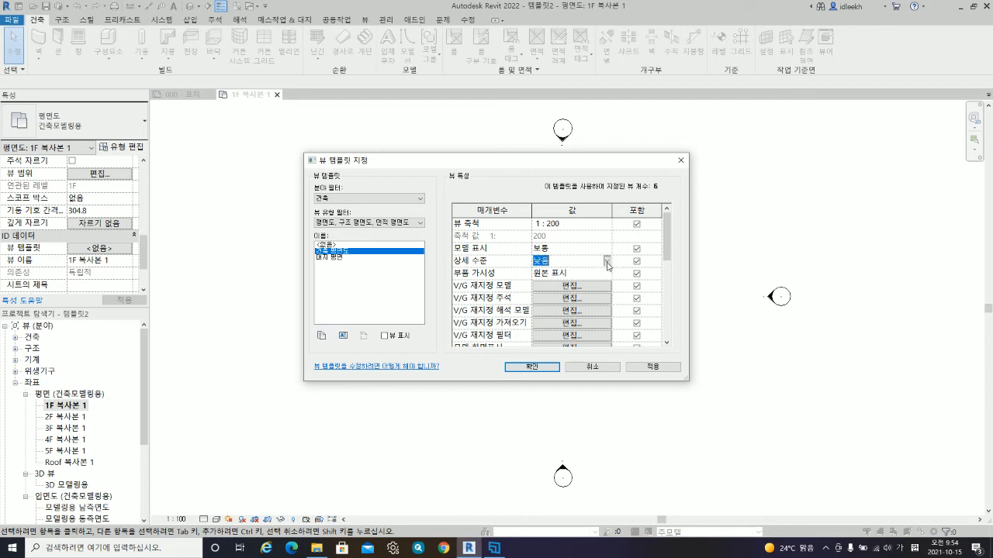
click(607, 261)
click(559, 286)
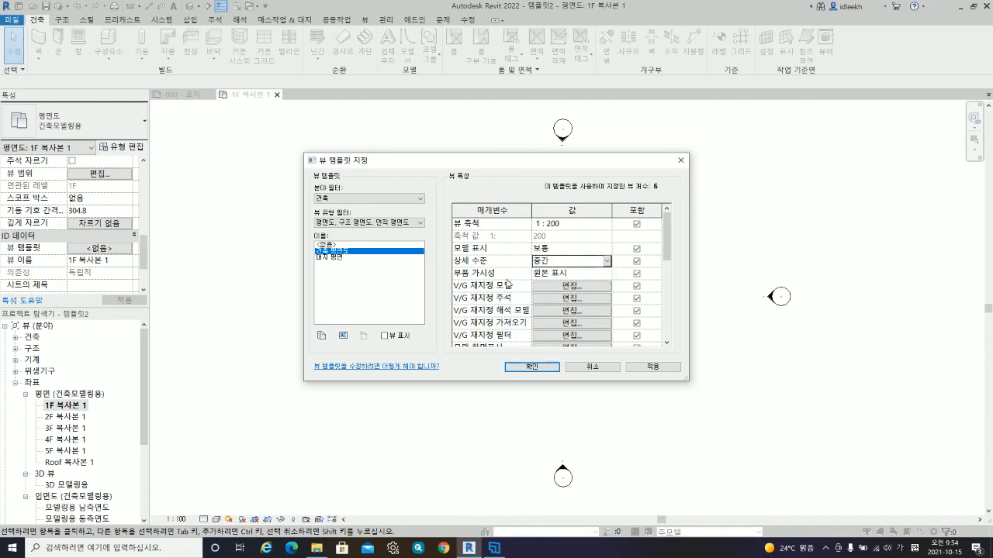
click(583, 274)
click(607, 273)
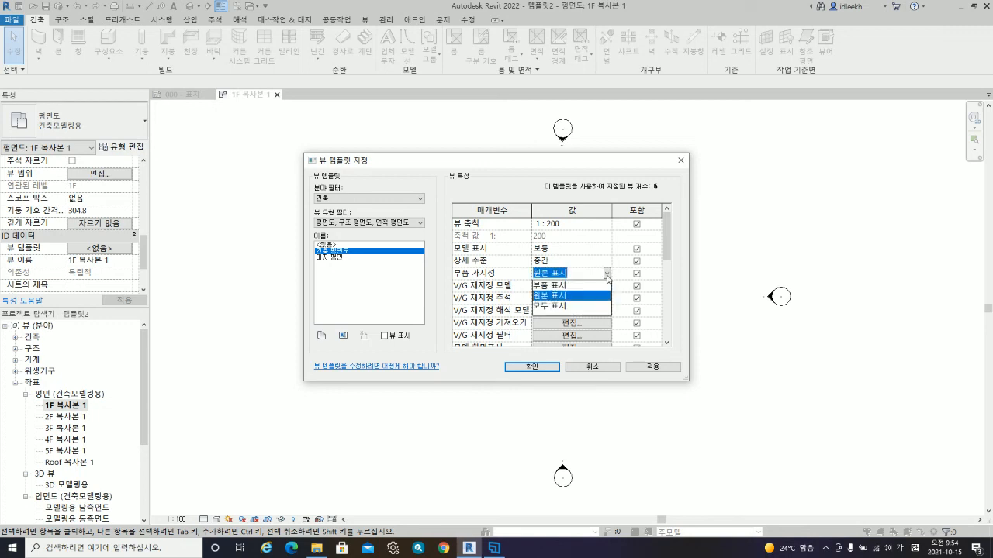
click(607, 277)
- Open the template's model visibility/graphics overrides and filter the category list to 건축 only, excluding 배관
scroll(503, 278, down, 2)
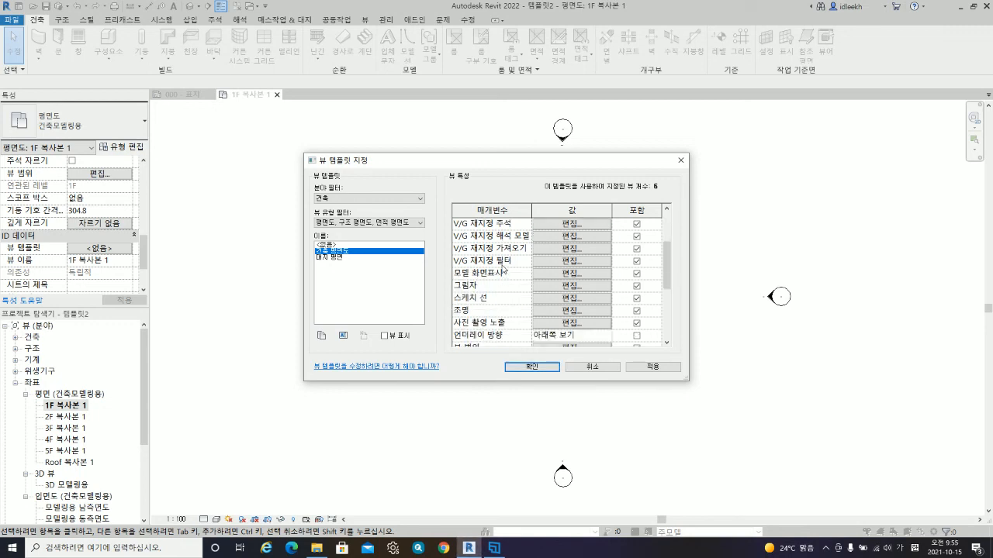
scroll(503, 271, up, 2)
click(565, 249)
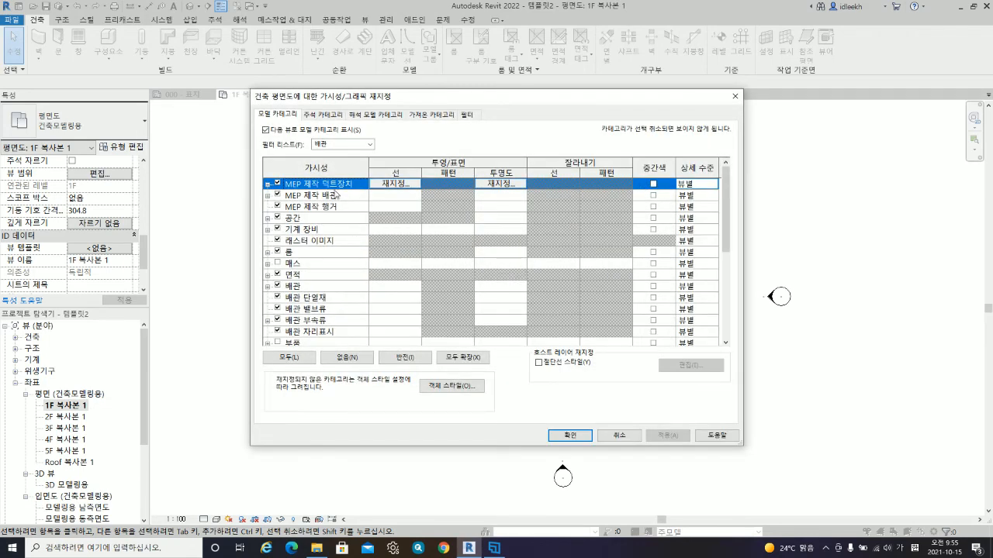
click(350, 145)
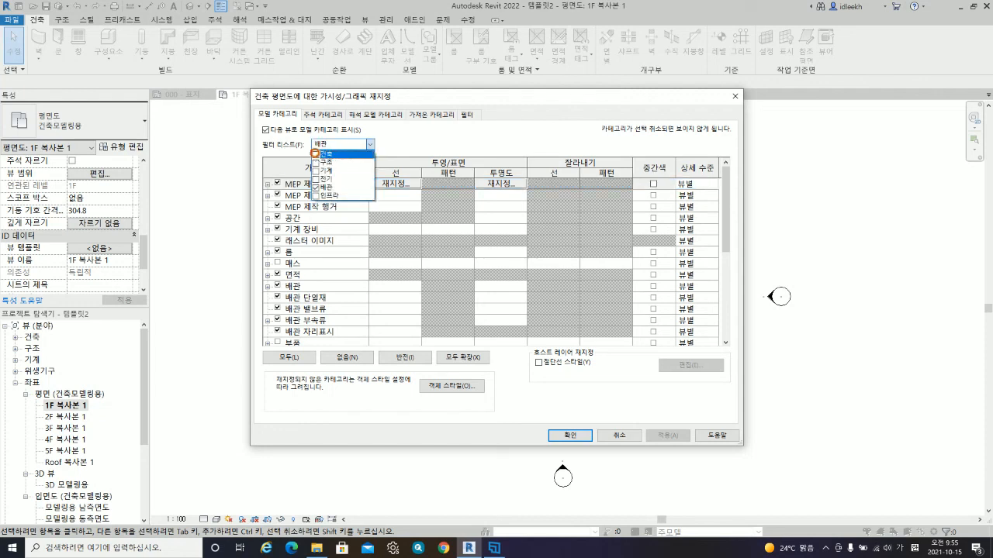
click(315, 154)
click(316, 196)
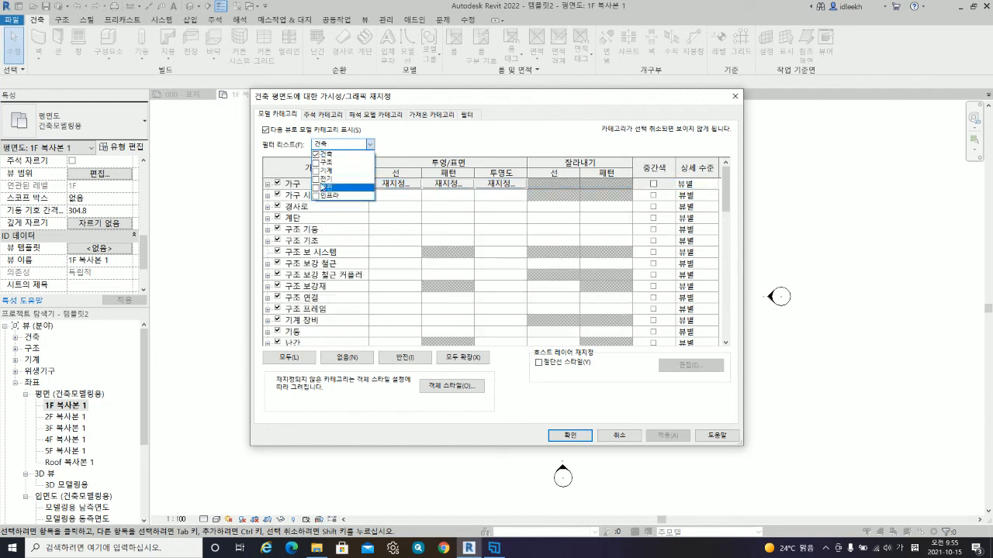
click(401, 144)
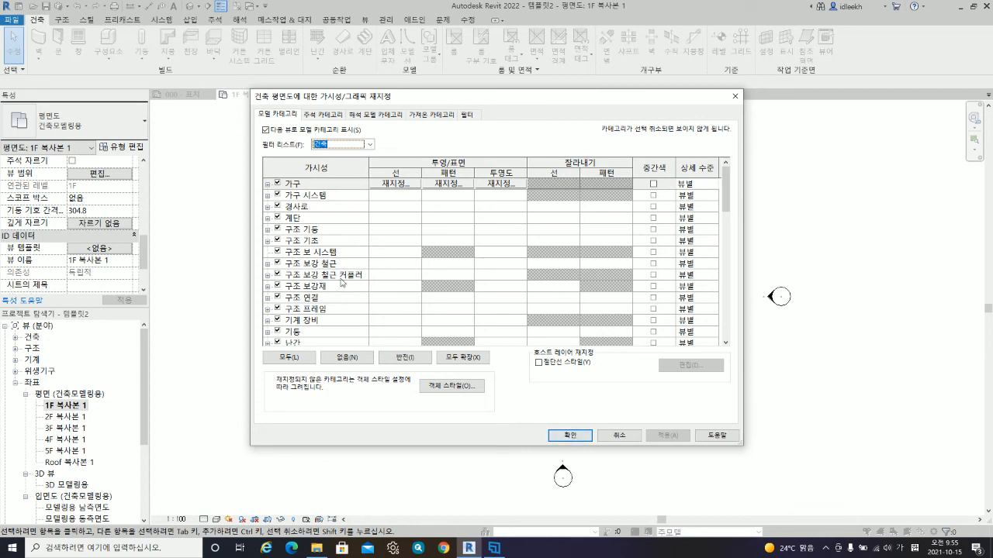
- Examine the visibility of the architectural model categories, including the subcategories of 지형, 벽 and 바닥
scroll(341, 281, down, 4)
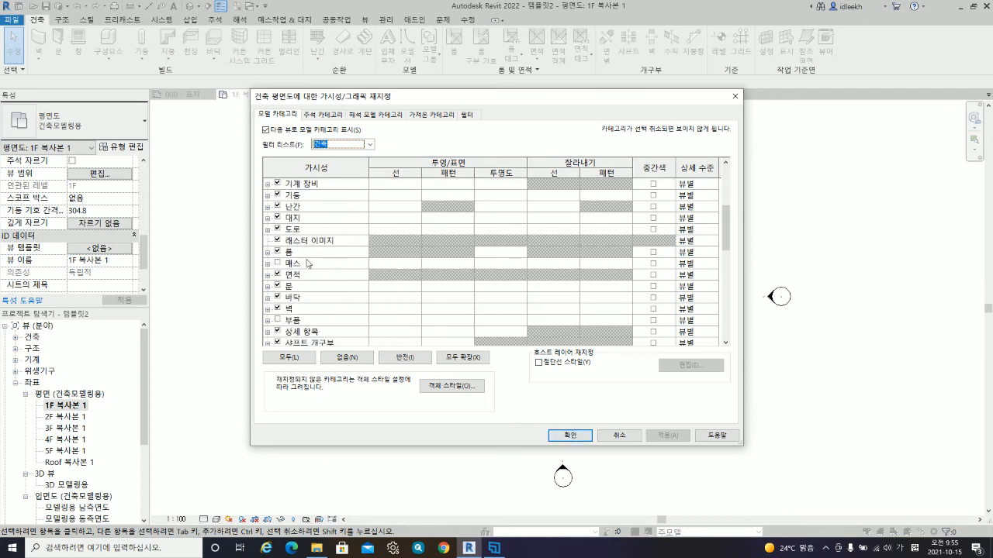
scroll(277, 264, down, 3)
click(277, 251)
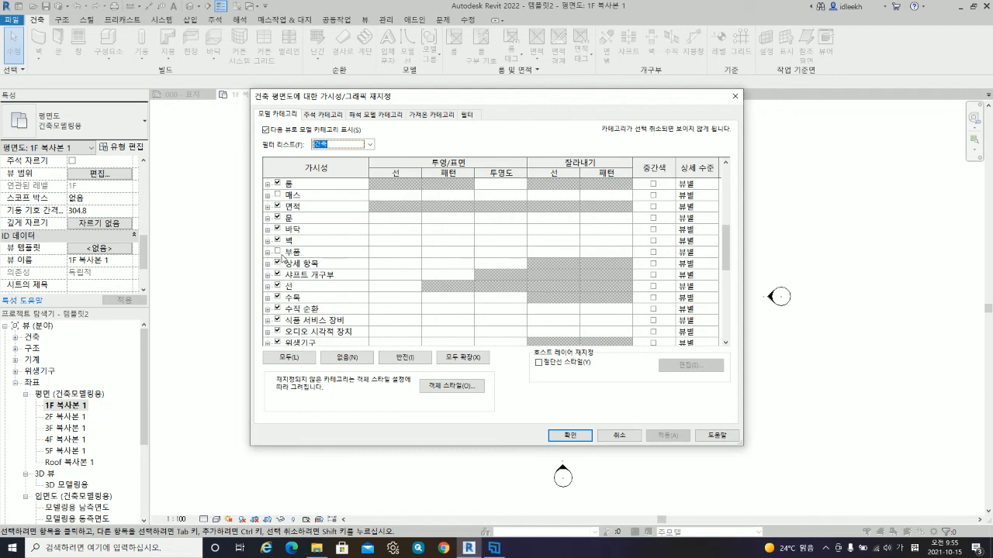
scroll(319, 273, down, 6)
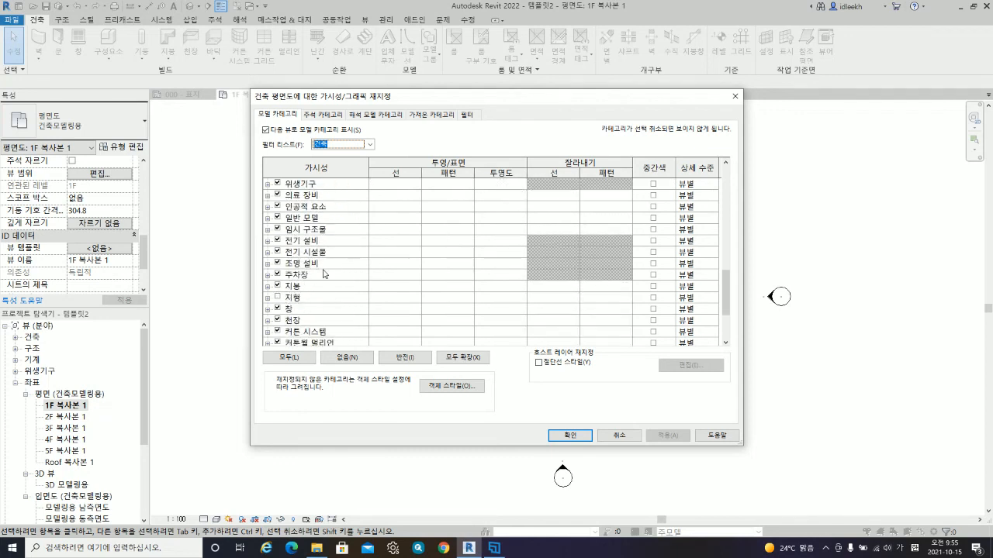
scroll(325, 272, down, 4)
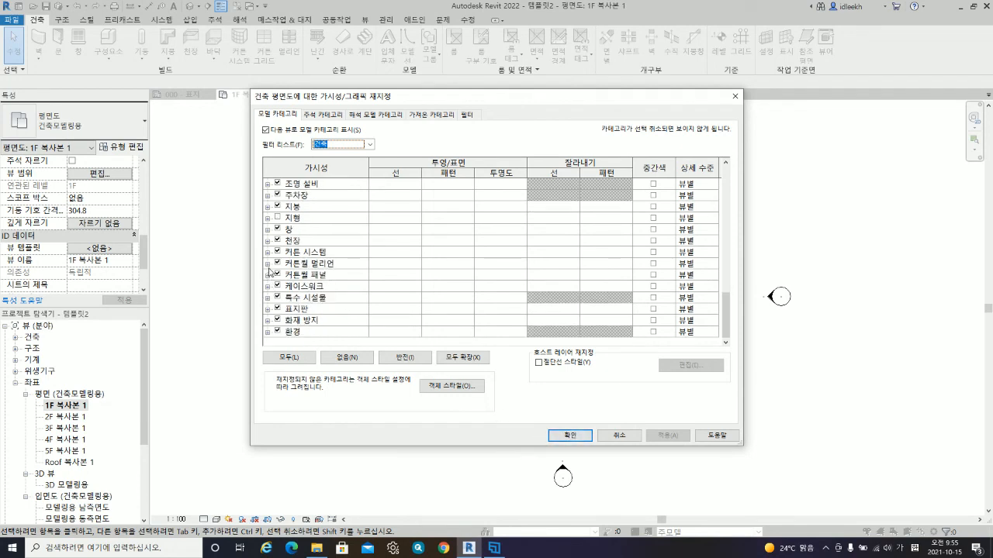
click(267, 219)
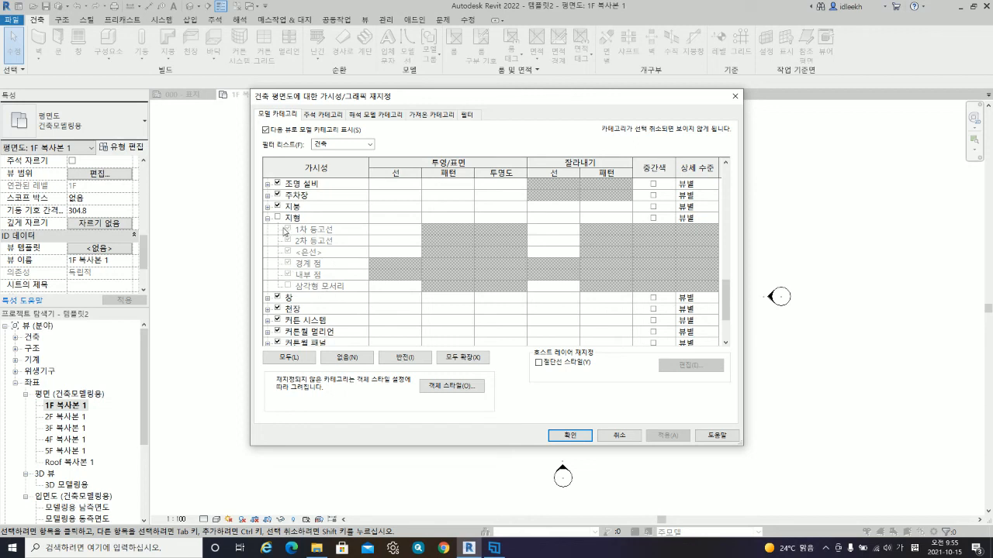
scroll(280, 209, up, 3)
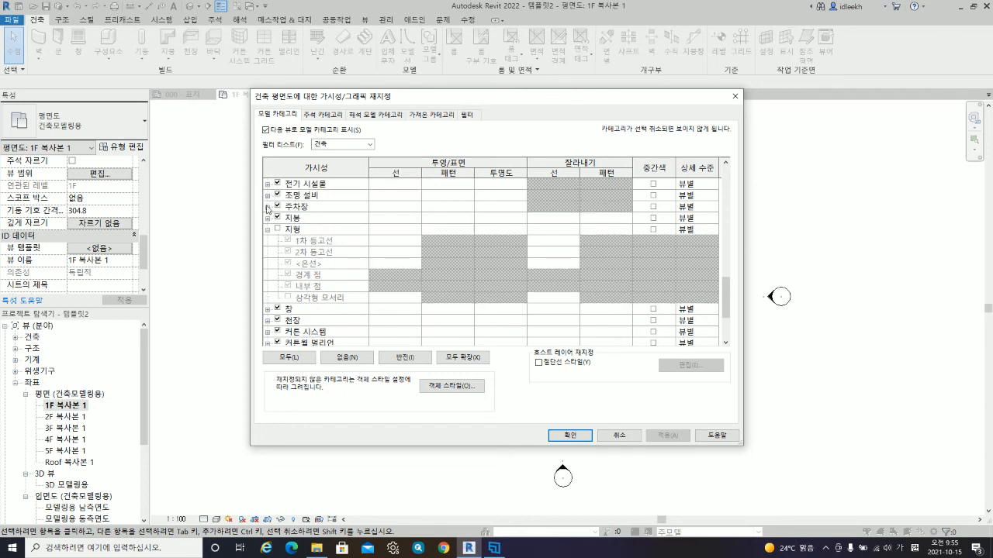
scroll(289, 220, up, 5)
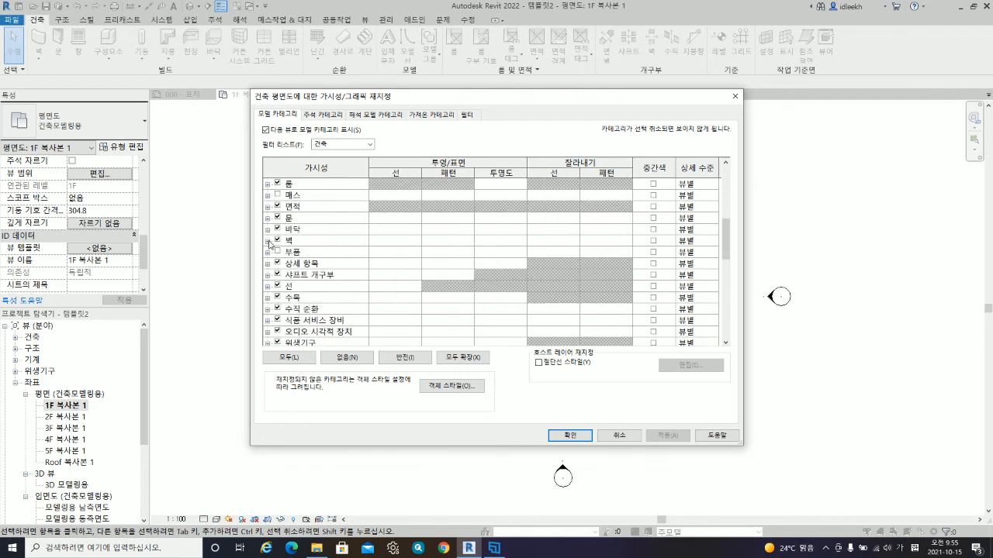
click(268, 241)
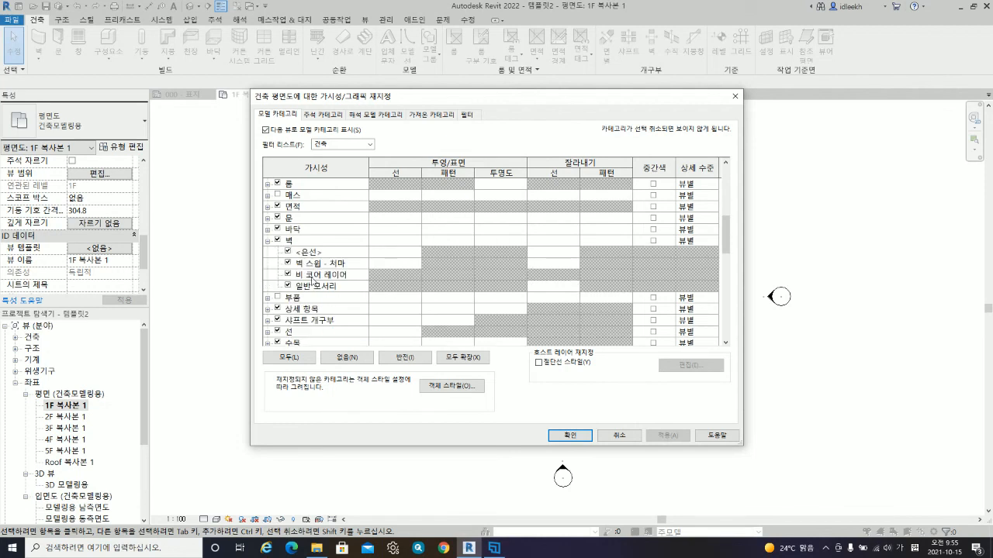
click(268, 230)
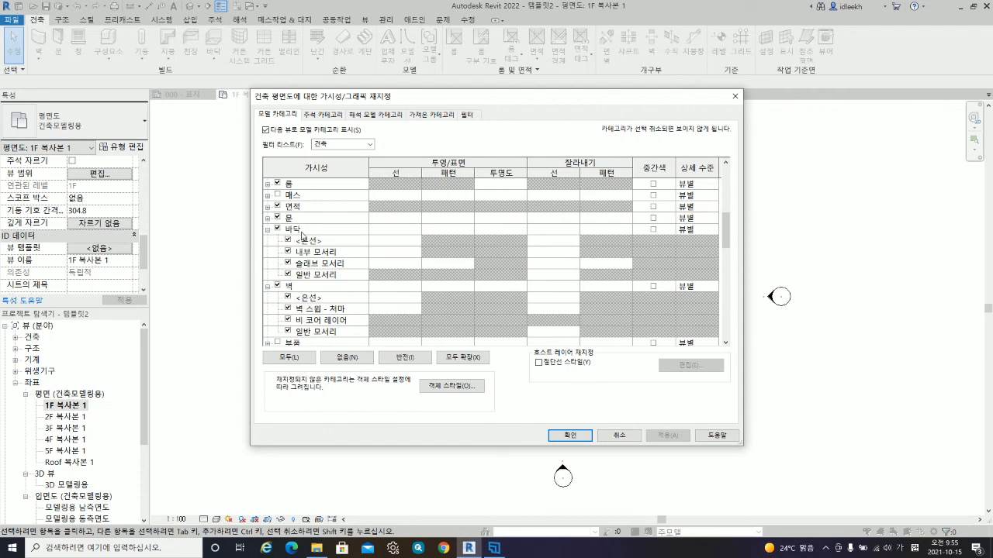
scroll(303, 236, up, 1)
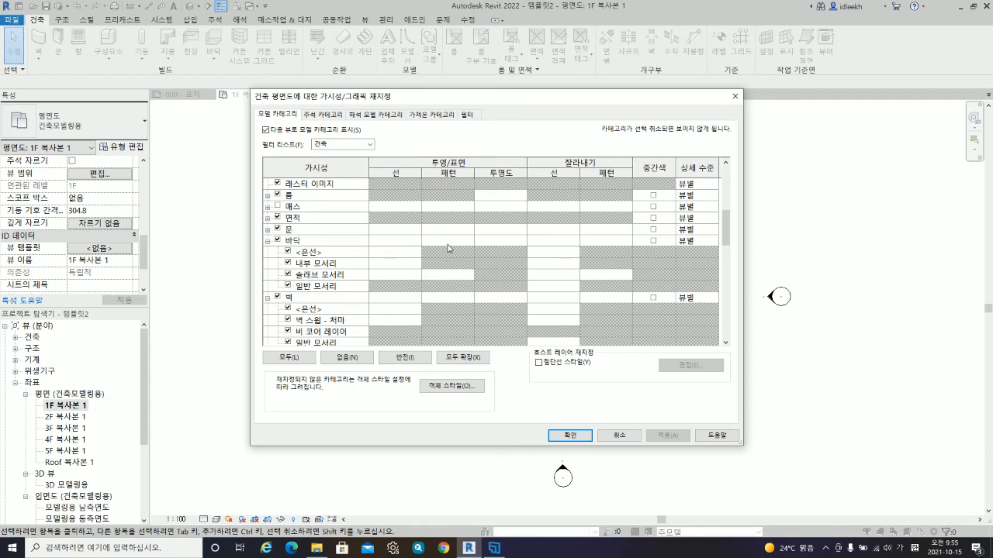
- Check the projection and cut line override options of the 바닥 category, including the available line patterns, without applying any override
click(709, 241)
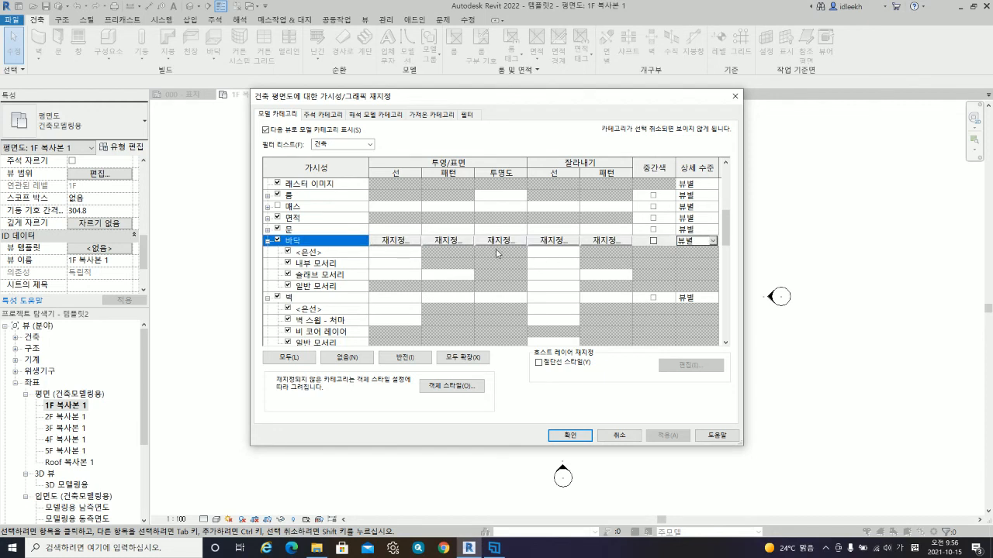
click(267, 241)
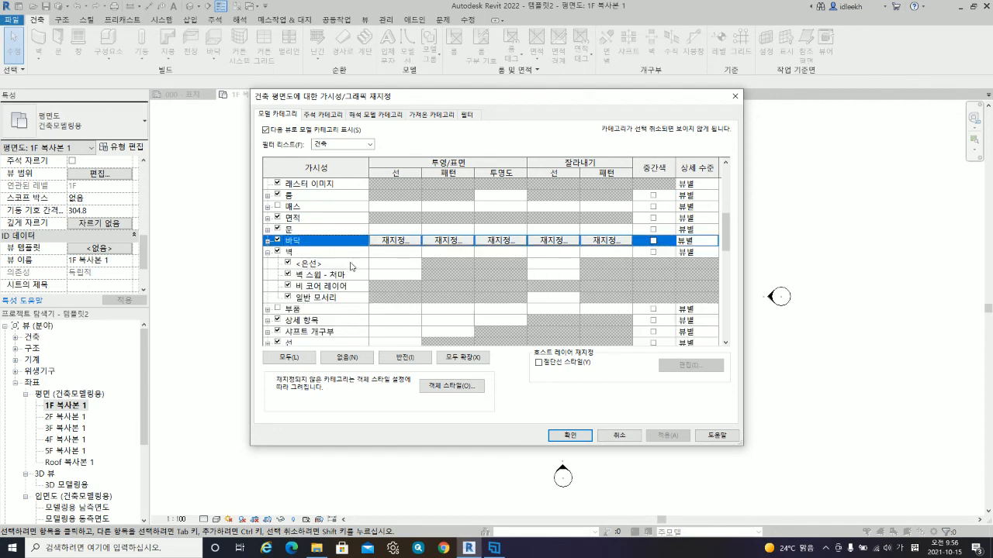
click(394, 241)
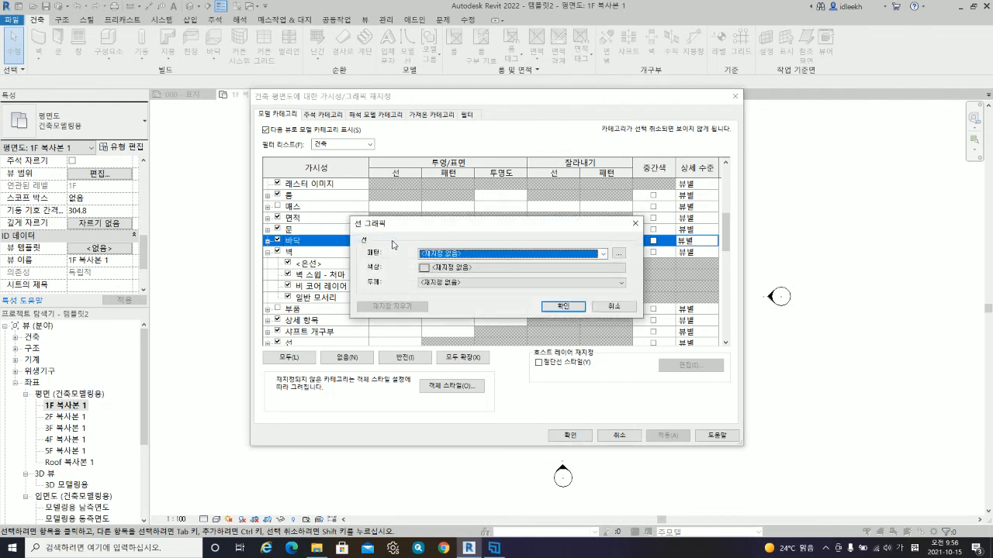
click(602, 254)
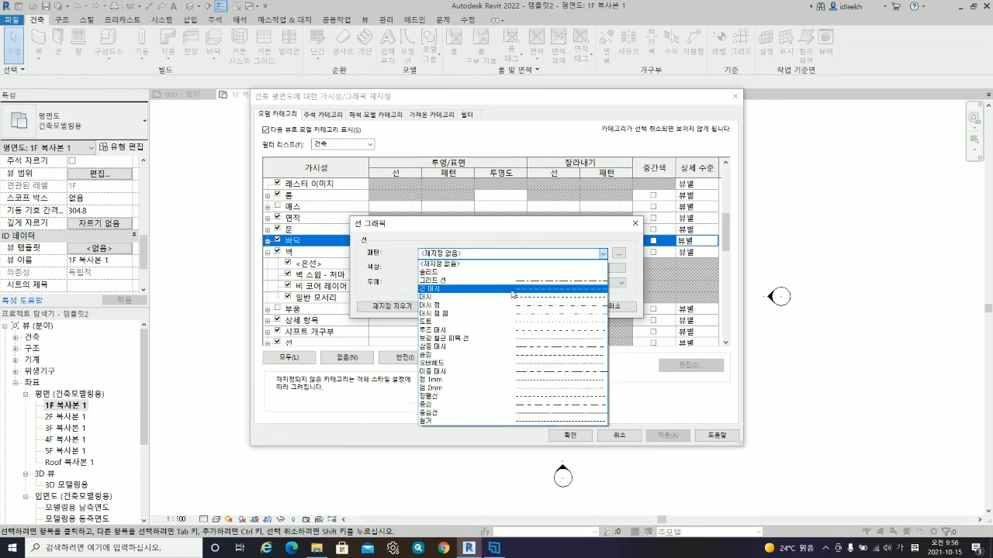
click(473, 264)
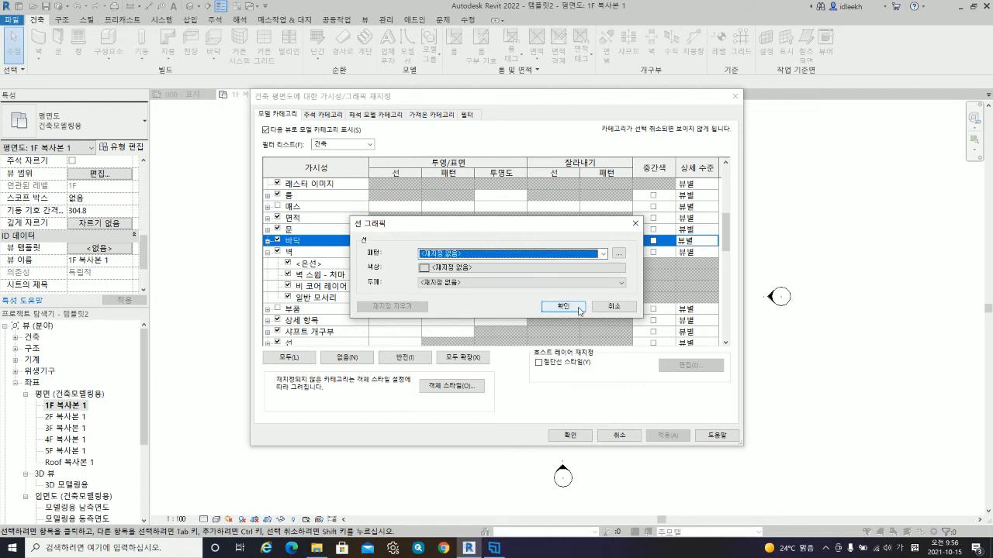
click(615, 307)
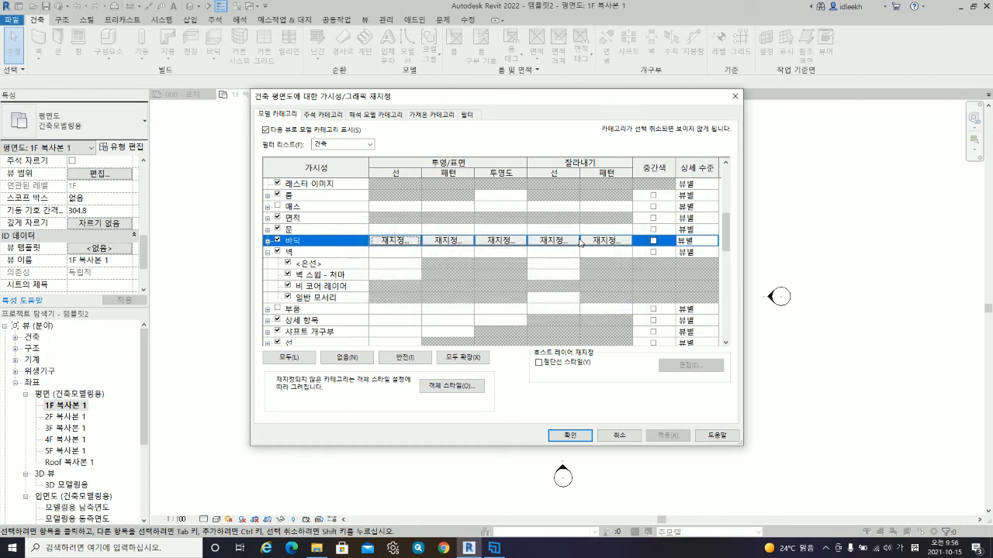
click(556, 241)
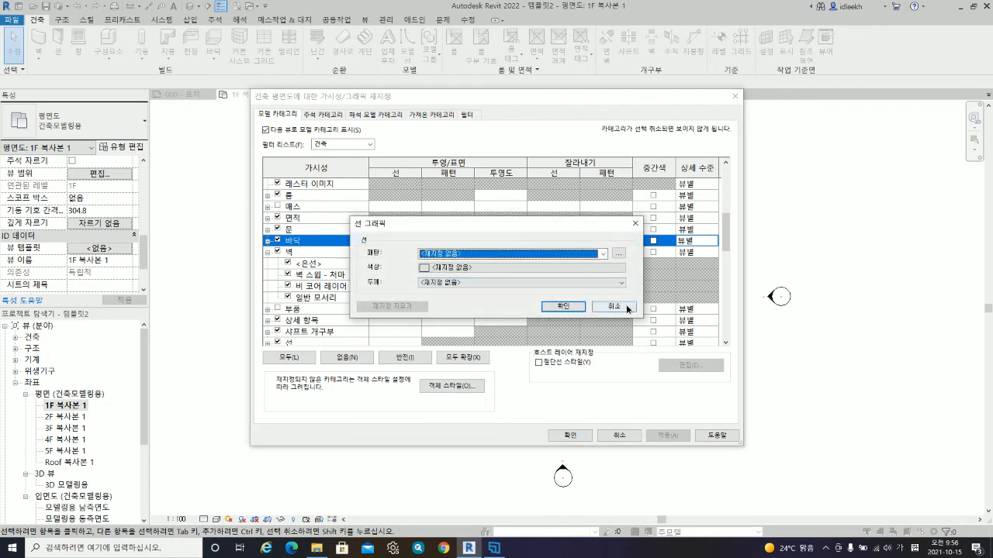
click(625, 307)
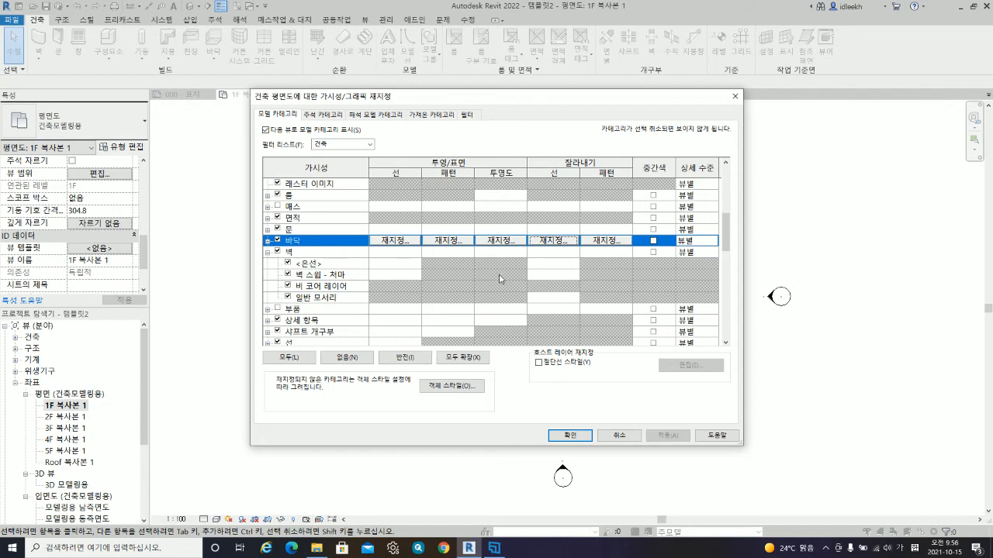
- Review the architectural model categories and the annotation category visibility, then close the visibility/graphics overrides
scroll(499, 274, up, 5)
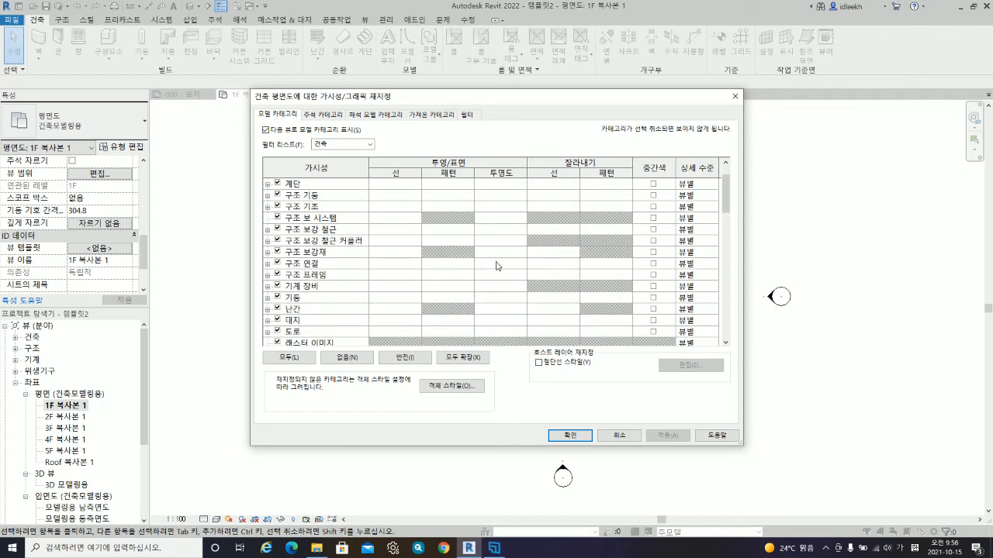
scroll(498, 265, down, 4)
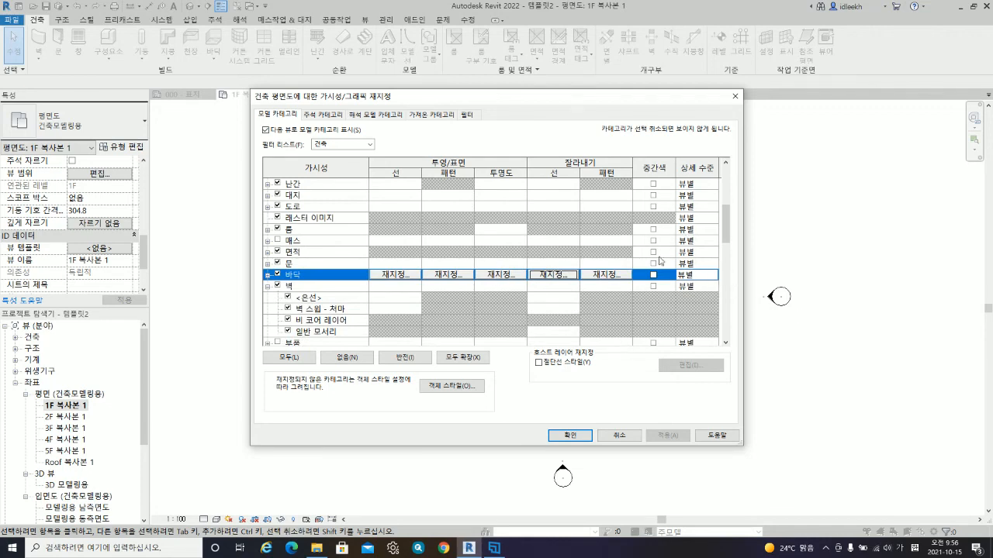
scroll(669, 237, down, 2)
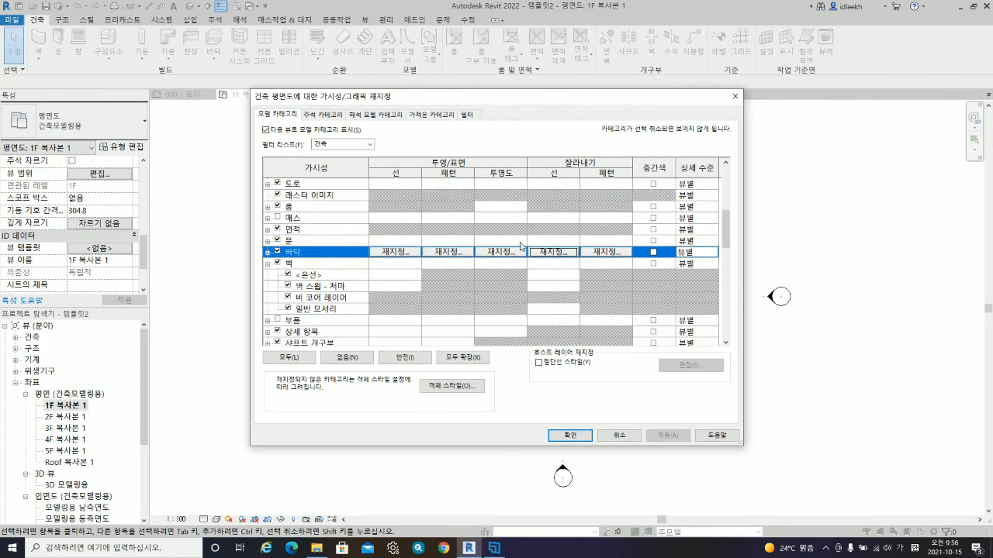
scroll(522, 248, up, 3)
scroll(482, 241, up, 3)
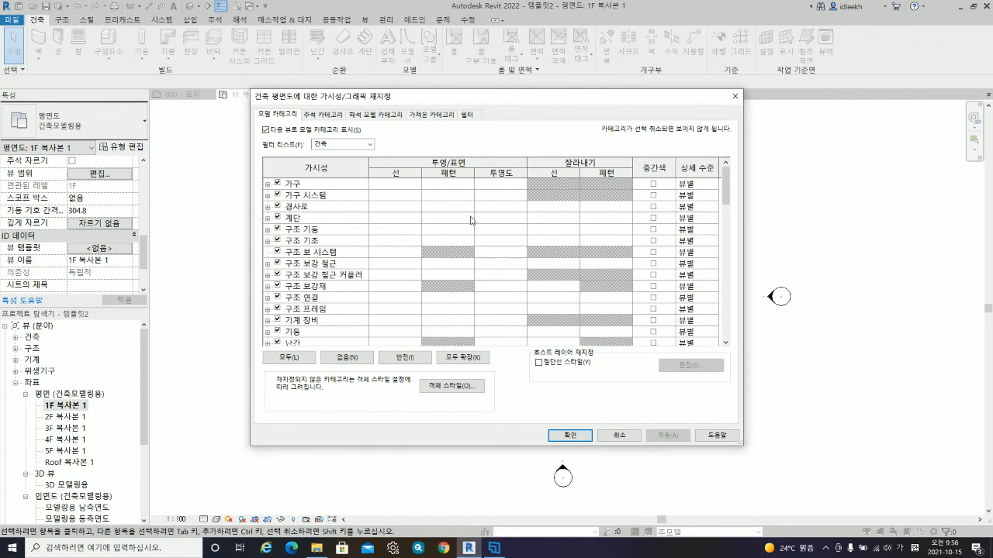
click(323, 114)
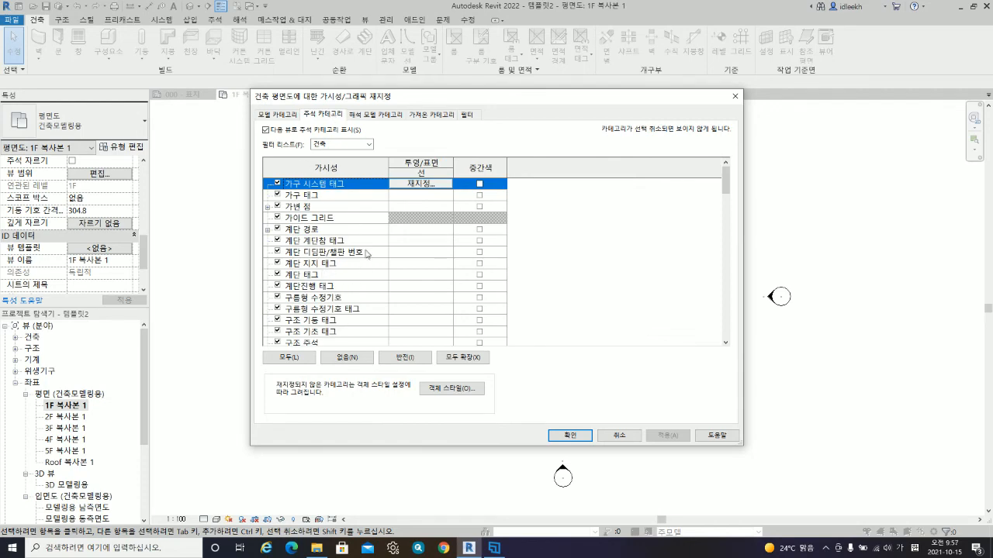
click(569, 436)
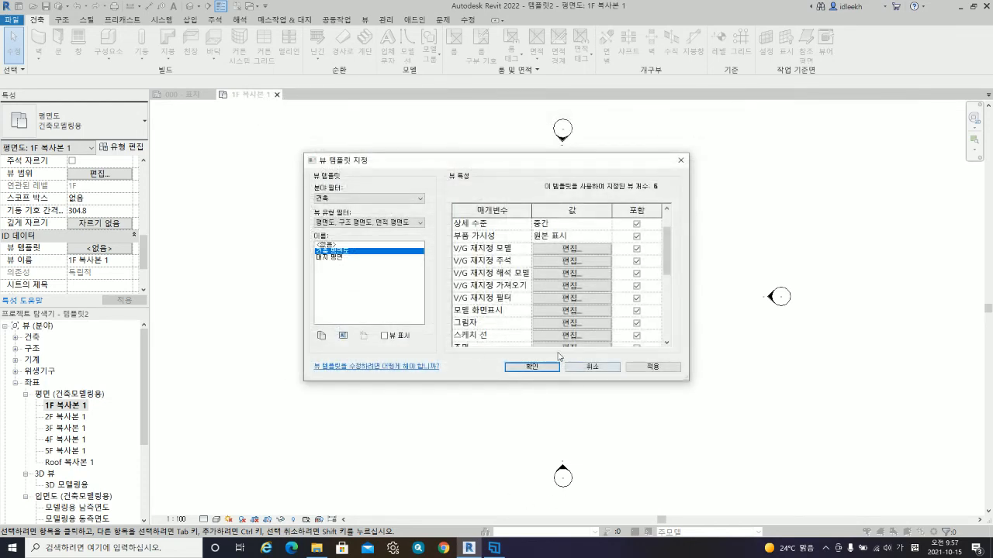
- Try the 음영처리, 사실적, 와이어프레임 and 은선 styles in the template's model display options and discard the changes
scroll(505, 293, down, 1)
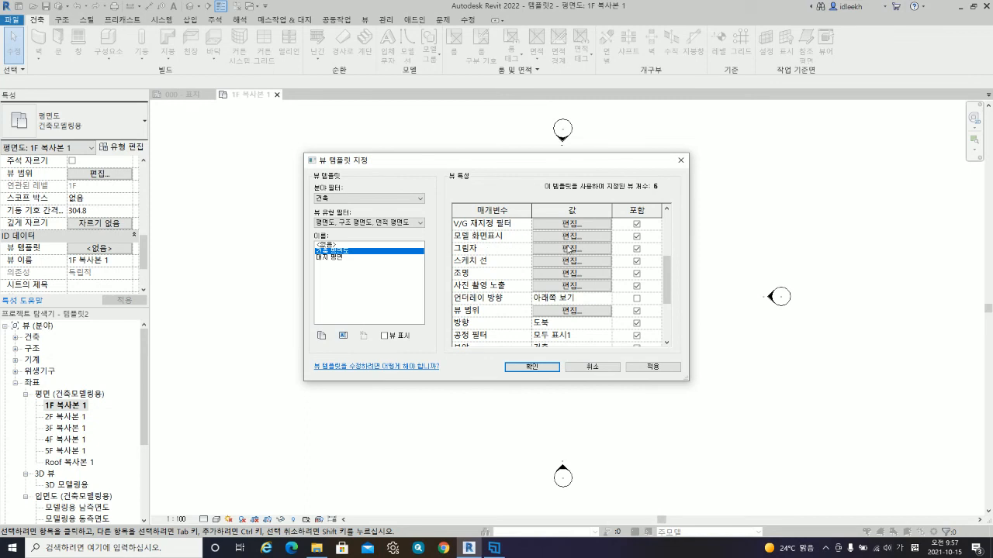
click(572, 235)
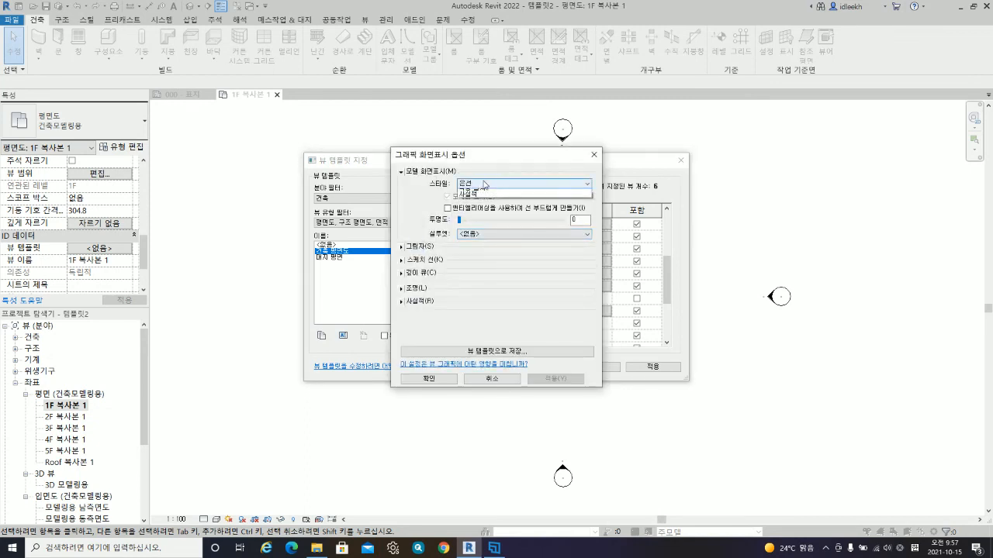
click(477, 185)
click(482, 210)
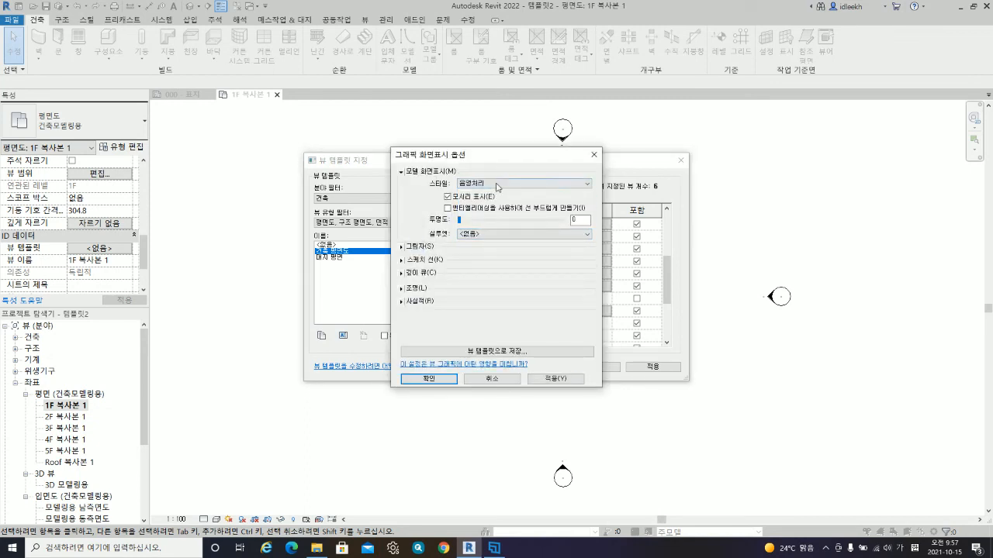
click(499, 186)
click(478, 218)
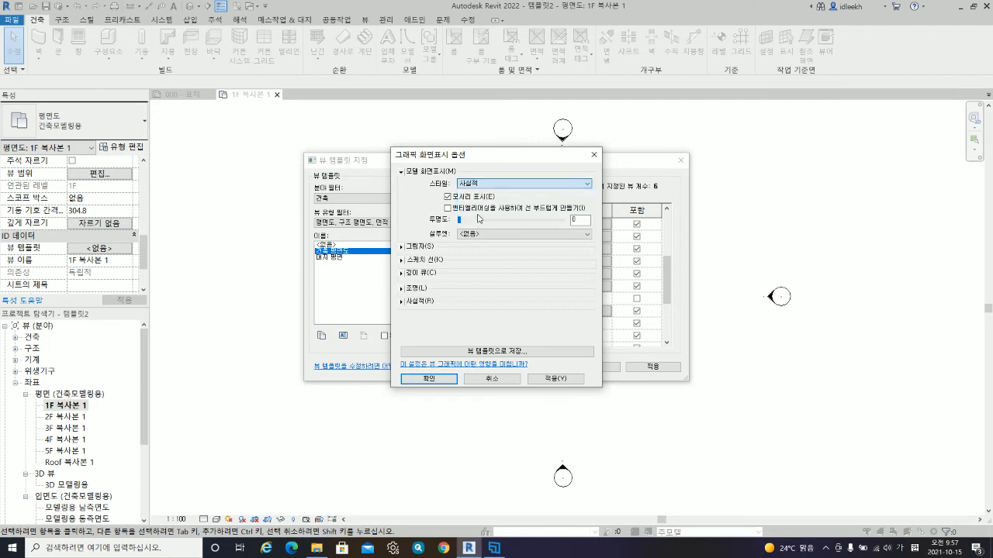
click(501, 186)
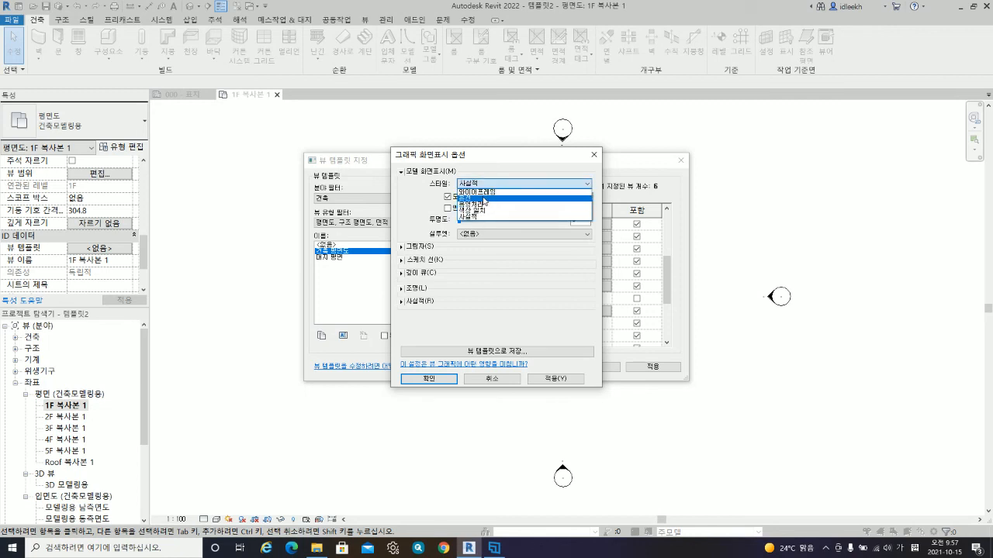
click(486, 192)
click(491, 186)
click(477, 198)
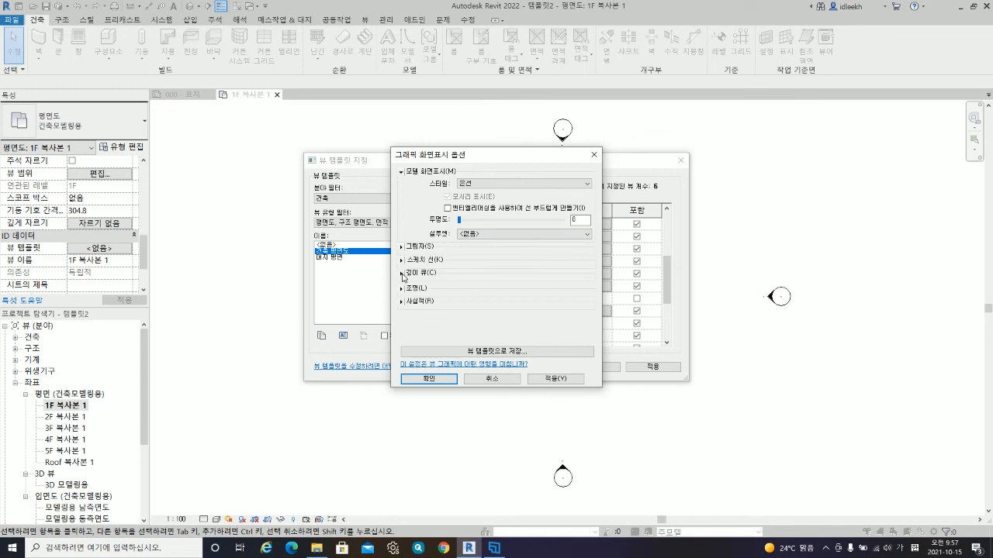
click(507, 382)
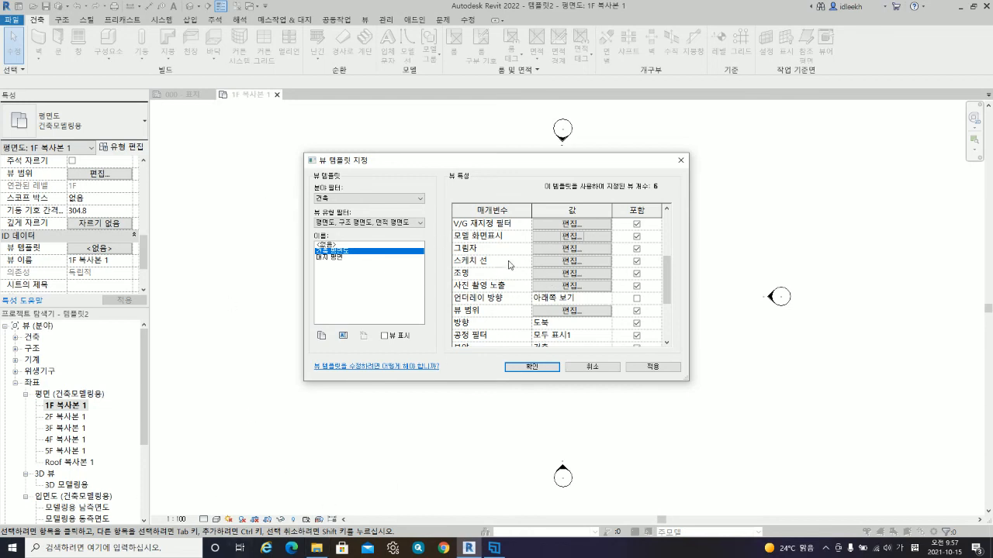
- Check the template's remaining parameters, including 방향 and the 스키마 1 color scheme for 공간, and close the view template settings without saving
scroll(512, 271, down, 1)
scroll(512, 271, down, 1)
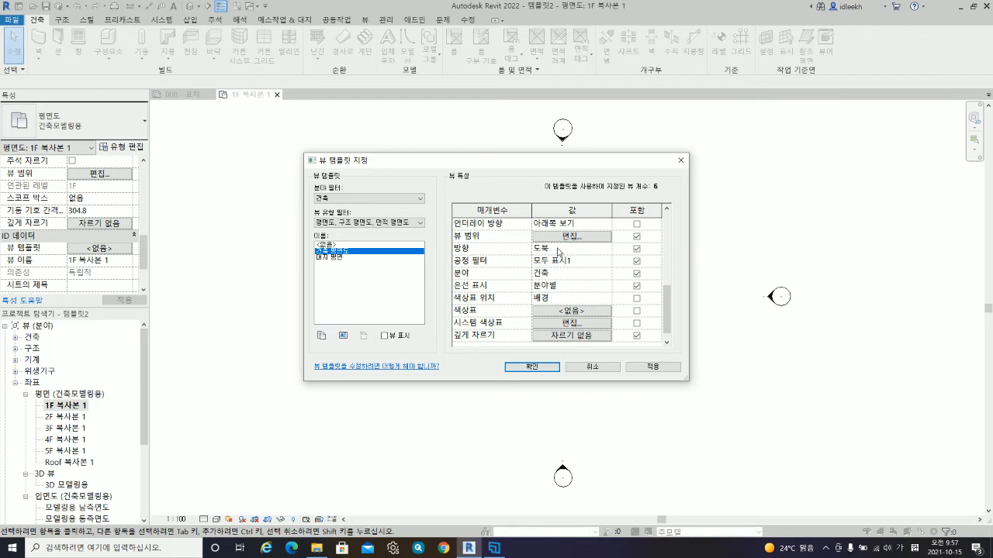
click(567, 247)
scroll(518, 273, down, 1)
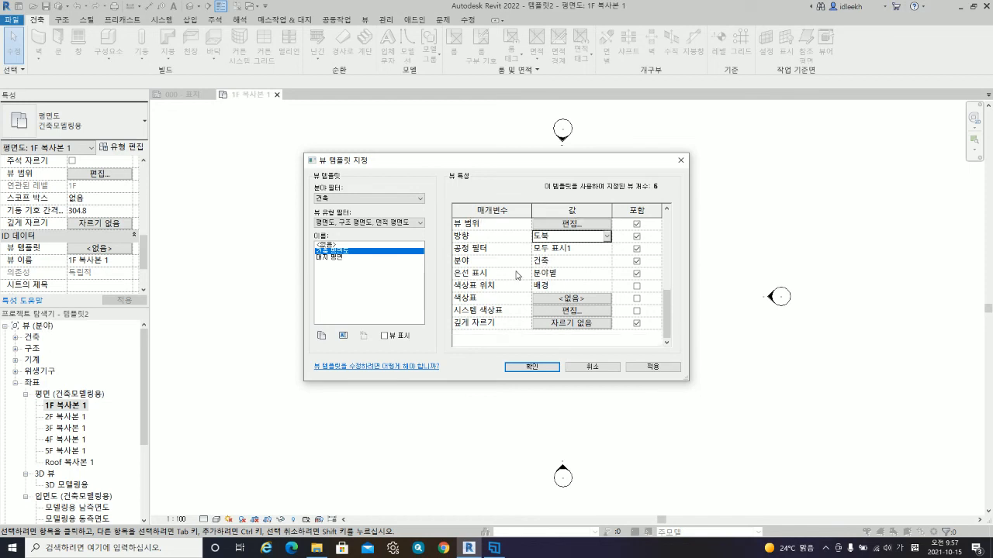
click(570, 299)
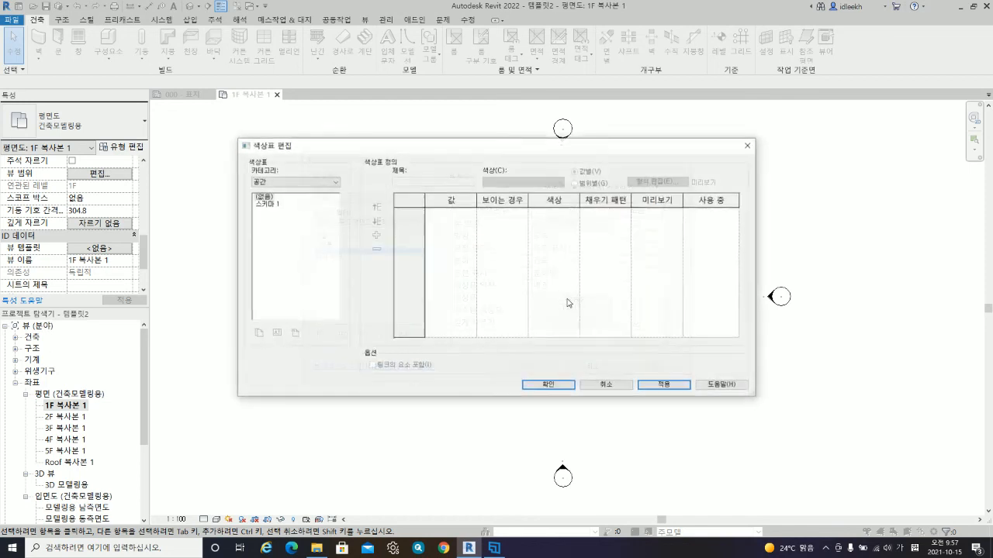
click(265, 204)
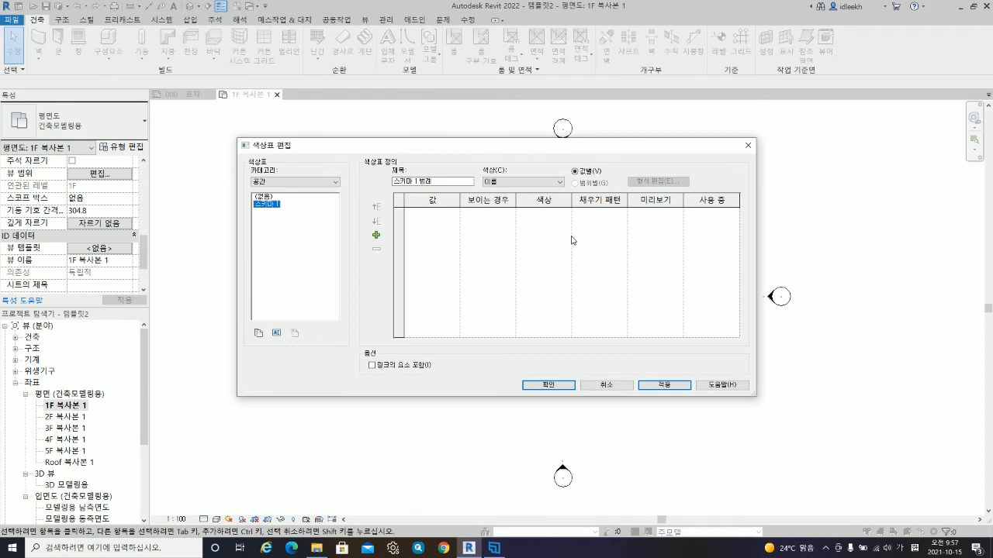
click(607, 385)
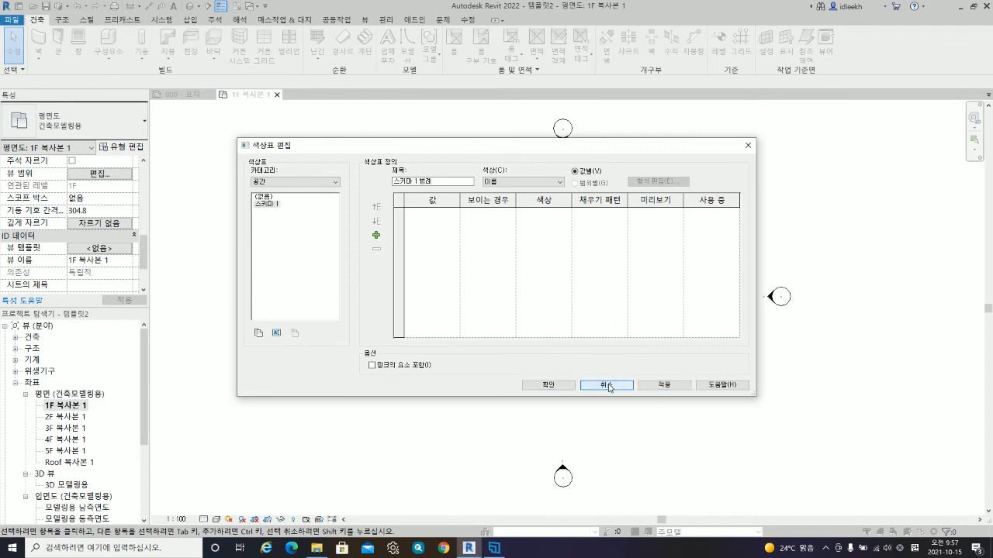
click(595, 366)
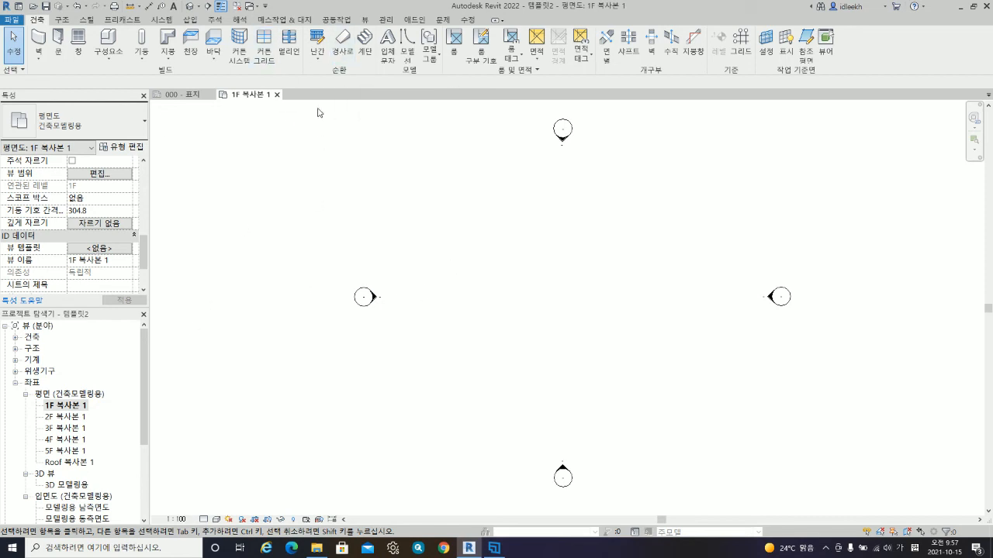
- Check which additional project settings (추가 설정) are available for managing line styles, line weights and patterns
click(367, 21)
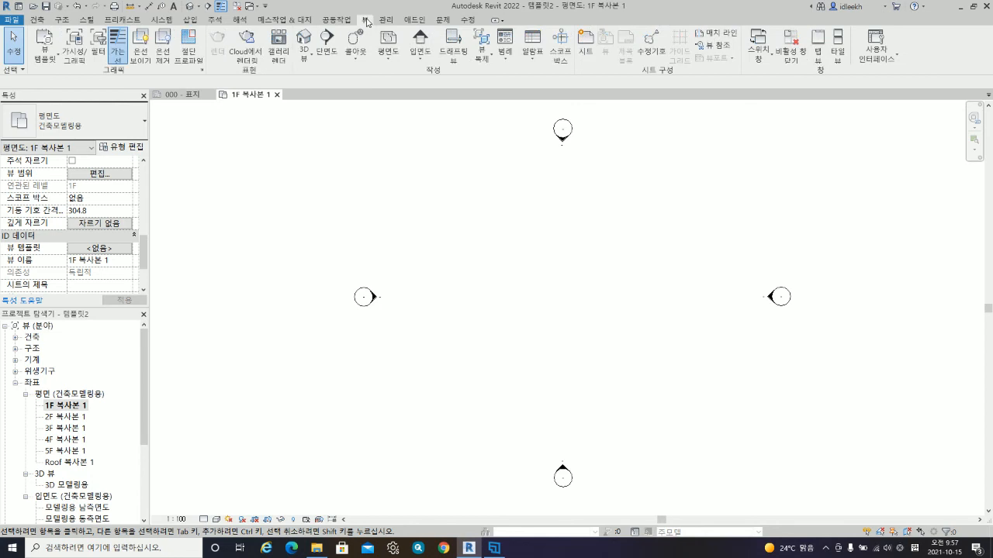
click(387, 20)
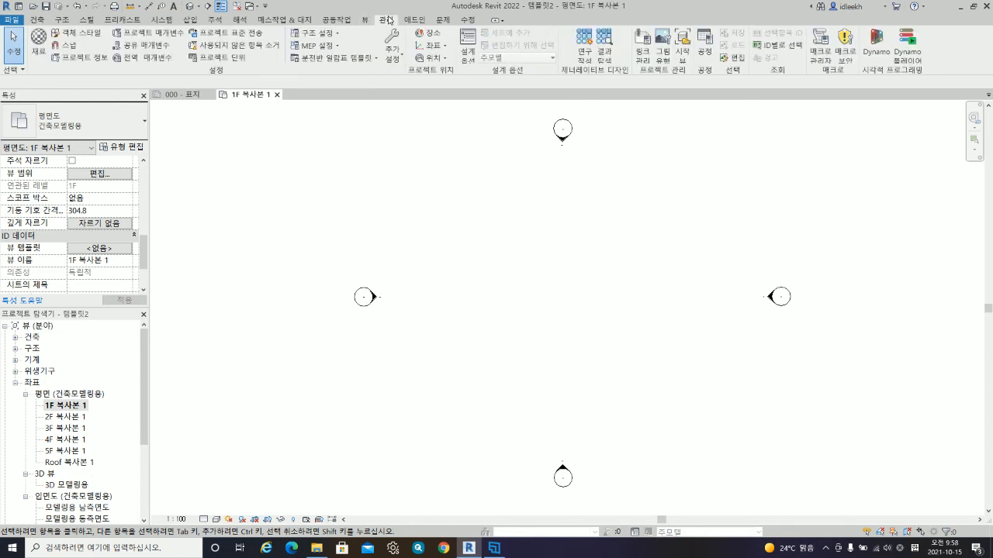
click(342, 21)
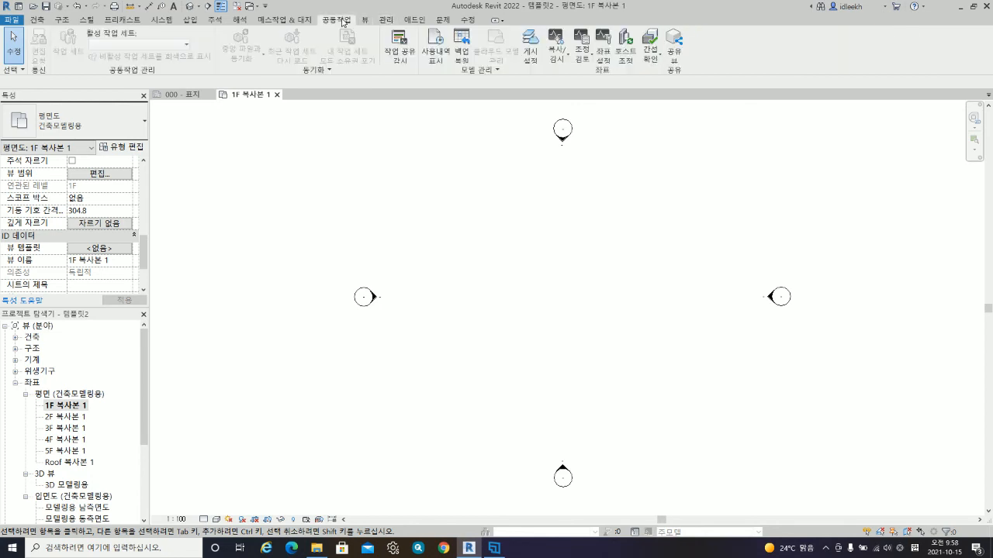
click(387, 21)
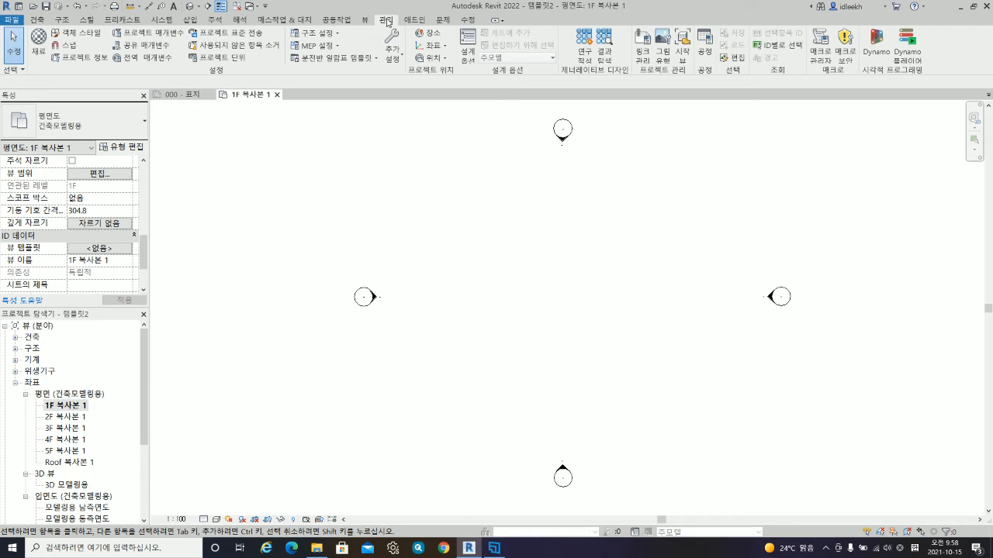
click(397, 58)
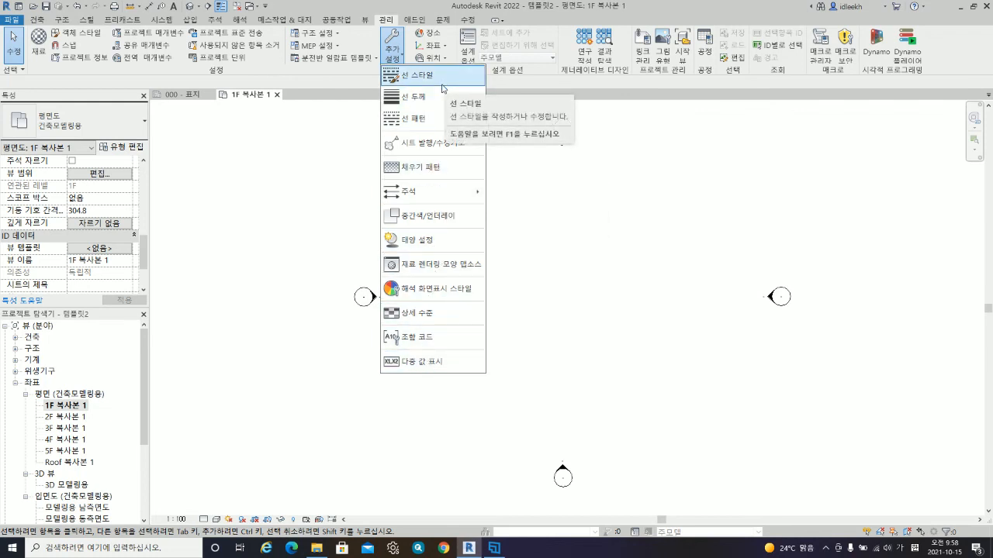
click(594, 259)
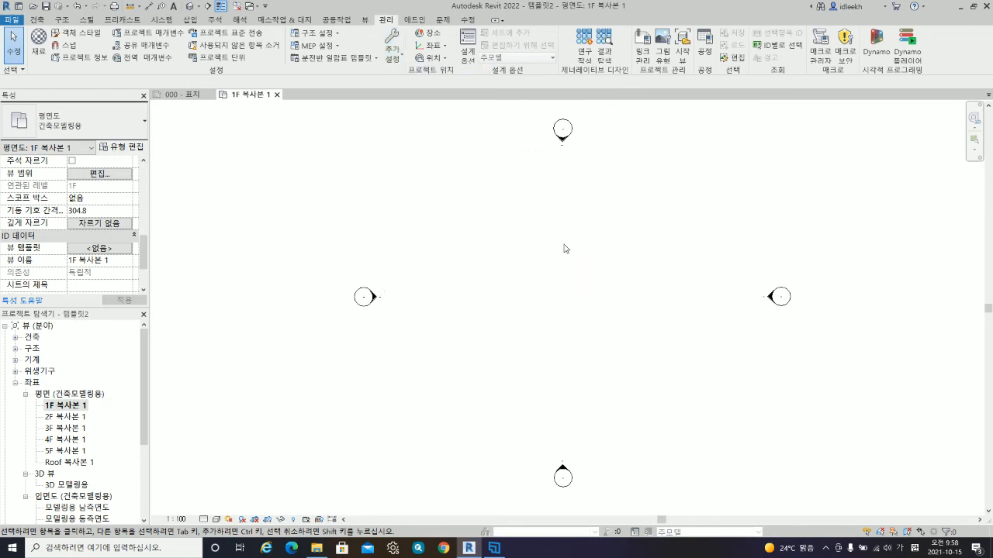
click(494, 552)
click(854, 472)
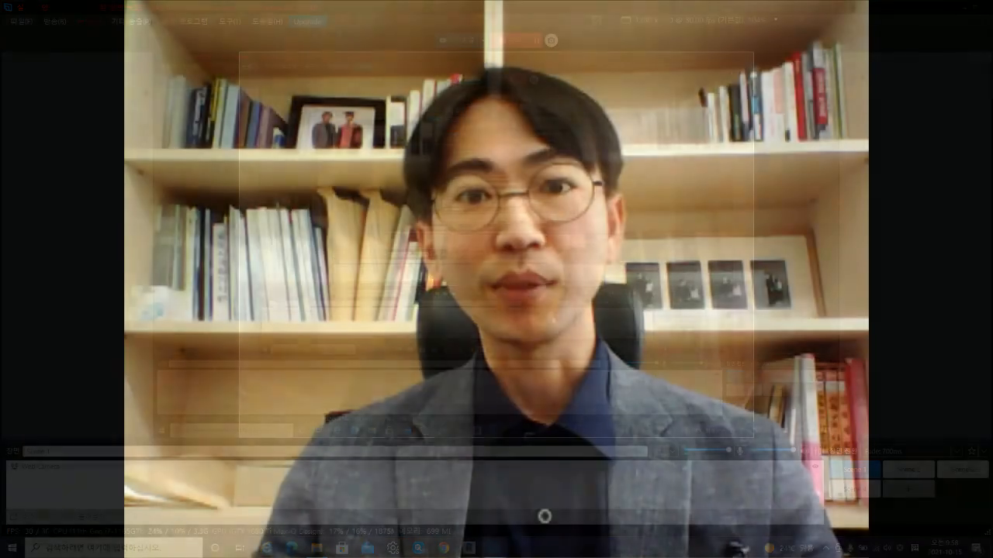